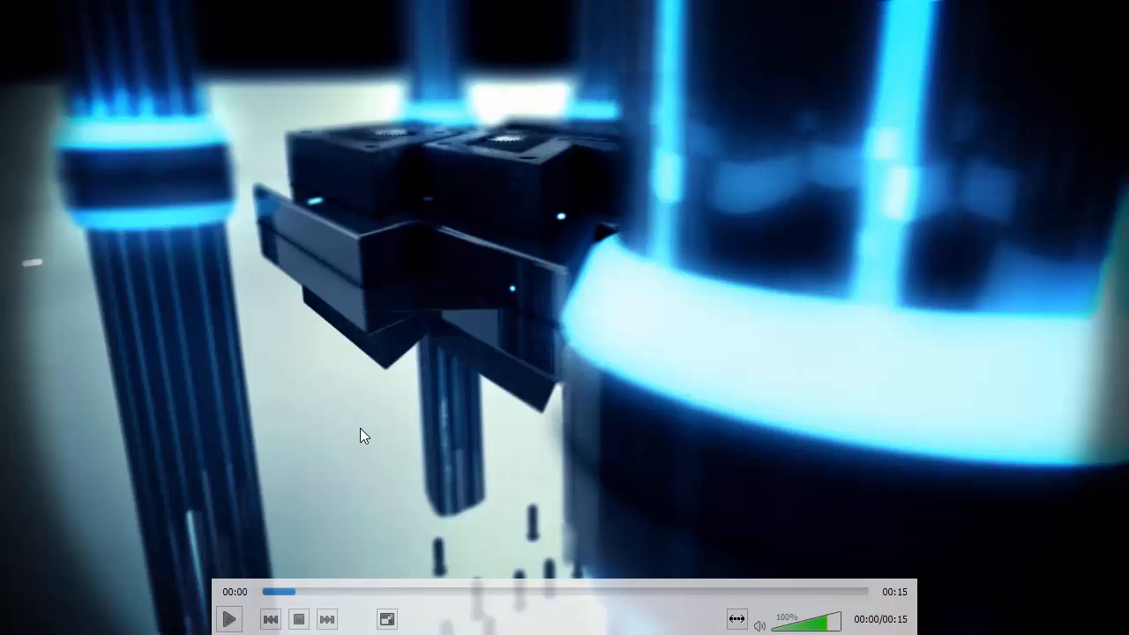
- Play the reference render with the volume lowered to 55 %, and pause around 00:04 to examine the letter materials
key("space")
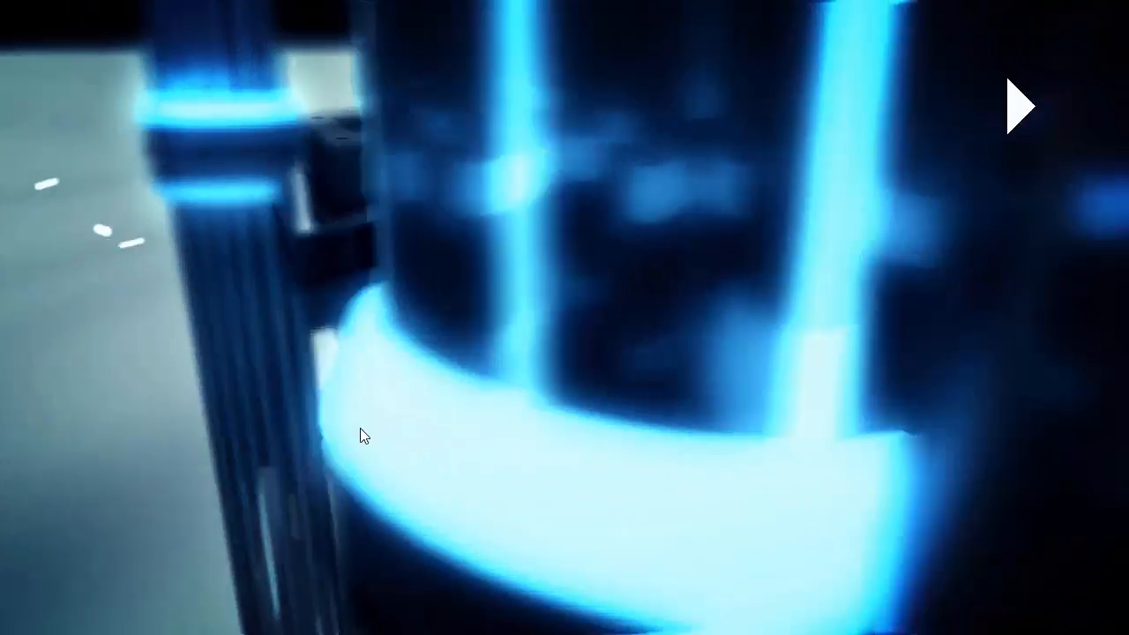
scroll(360, 428, "down", 8)
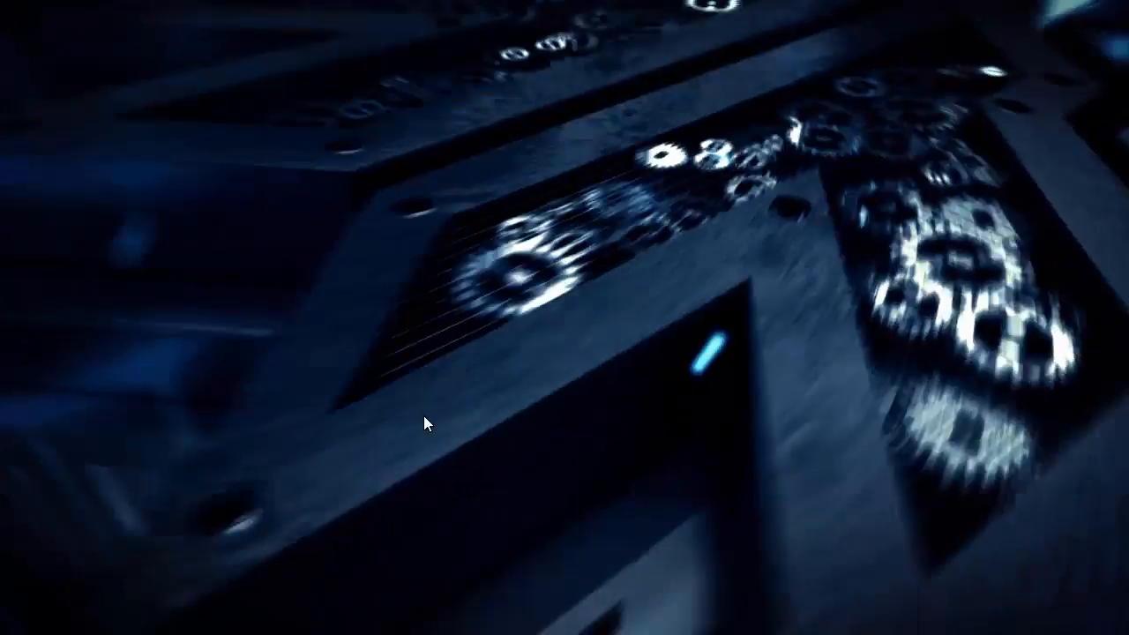
key("space")
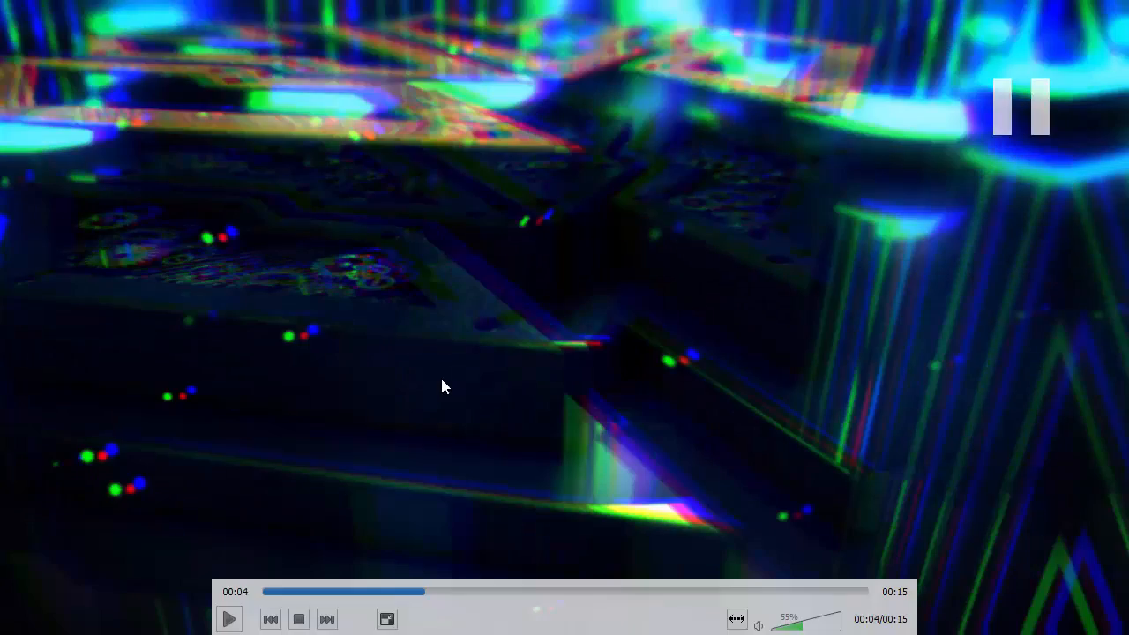
key("space")
key("space")
key("space")
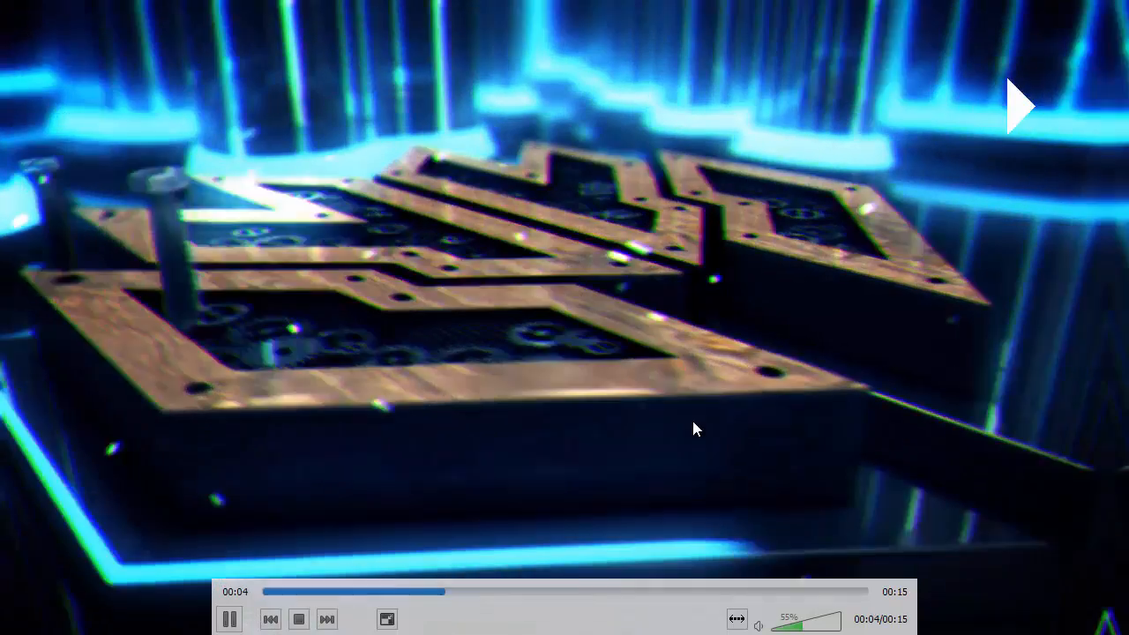
key("space")
left_click(410, 592)
key("space")
key("space")
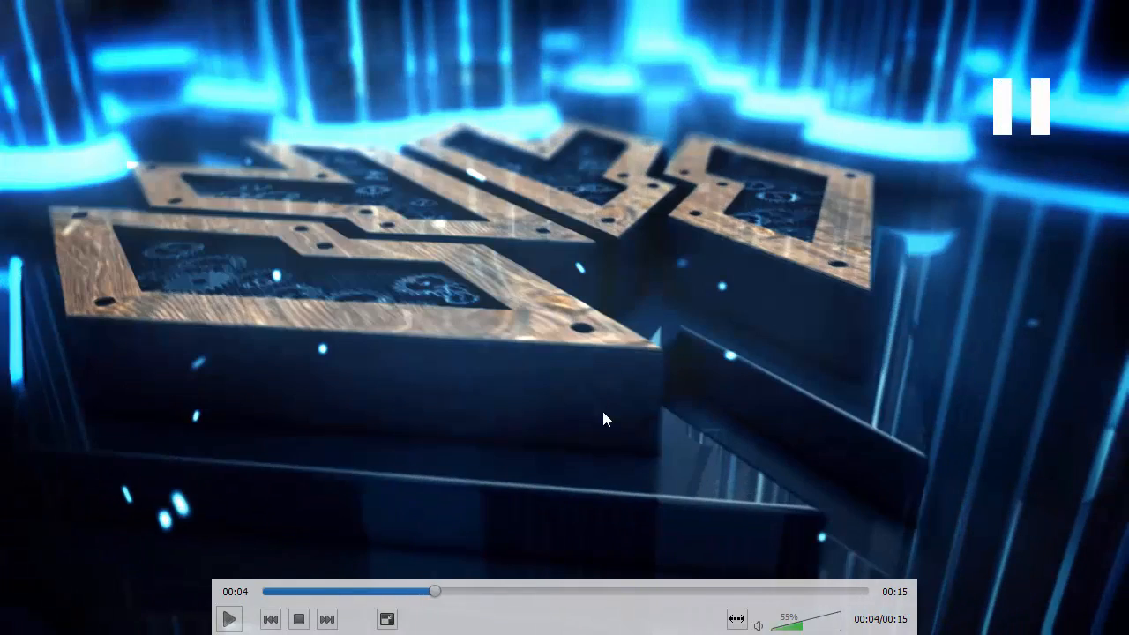
- Leave full-screen playback and move the VLC window out of the way to switch to the Cinema 4D scene
key("Escape")
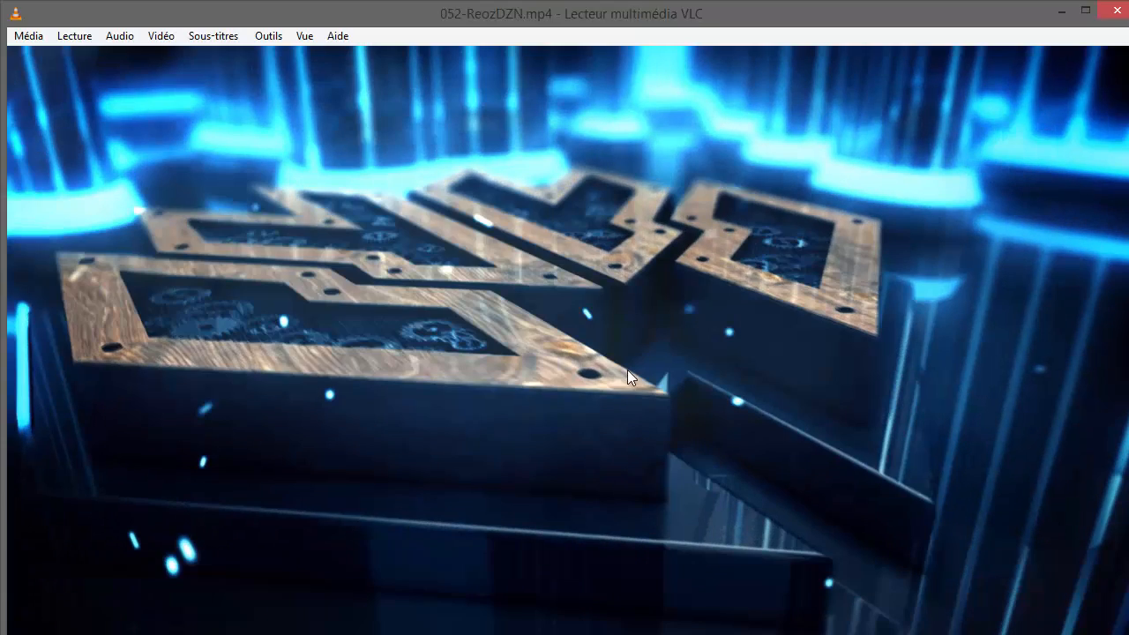
left_click_drag(702, 3, 397, 340)
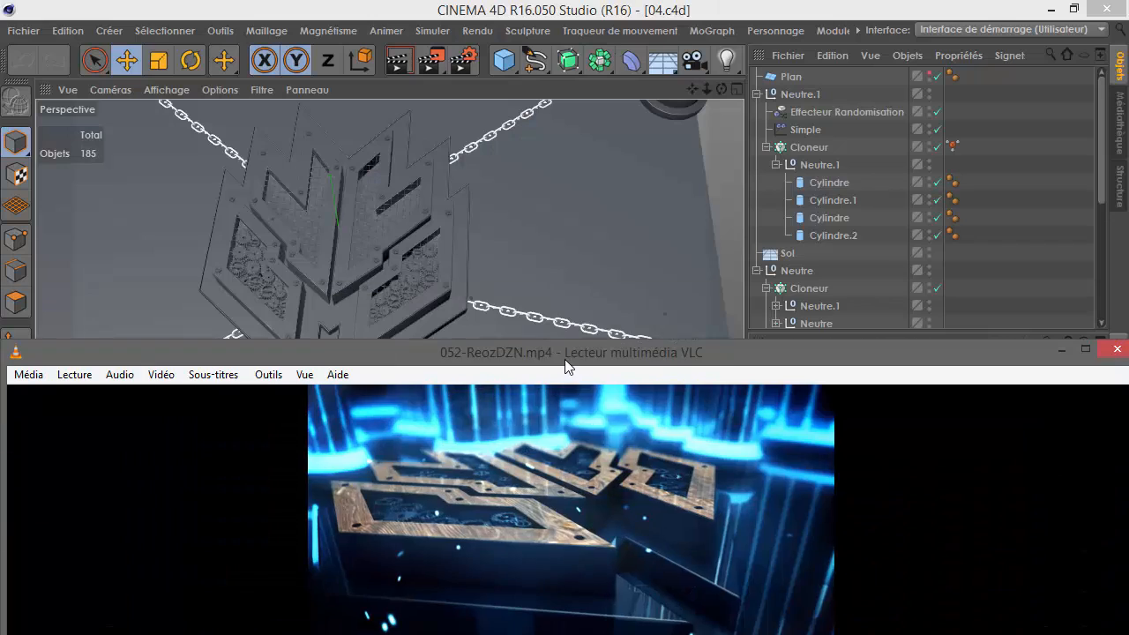
left_click_drag(567, 351, 547, 634)
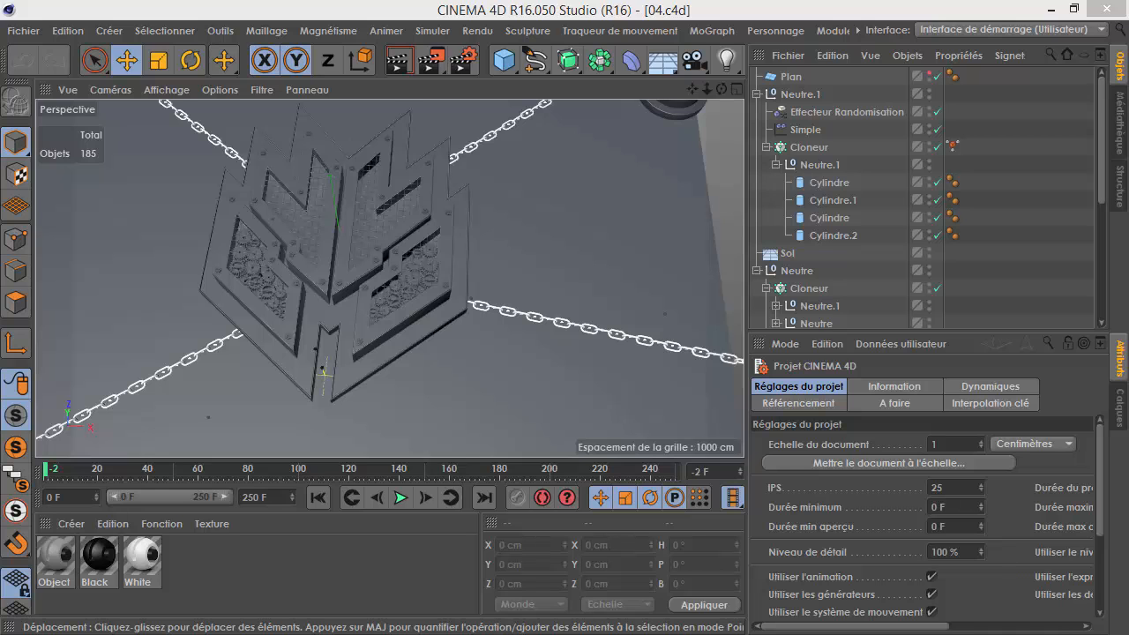
- Create a new material and delete the existing Object, Black and White materials
left_click(278, 553)
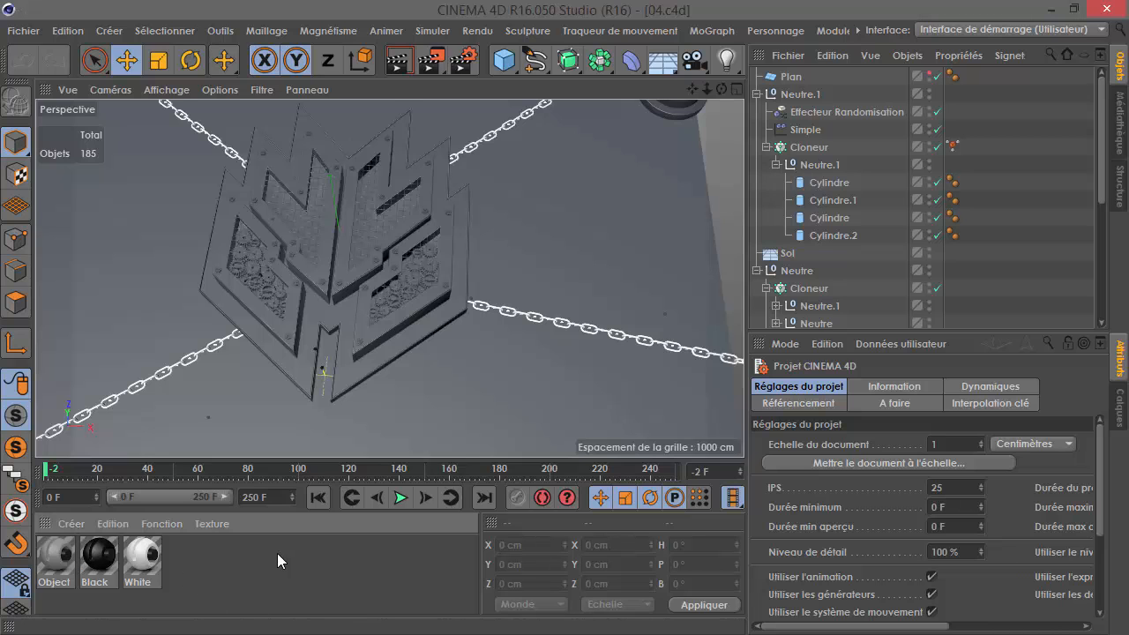
double_click(229, 557)
left_click_drag(282, 553, 102, 549)
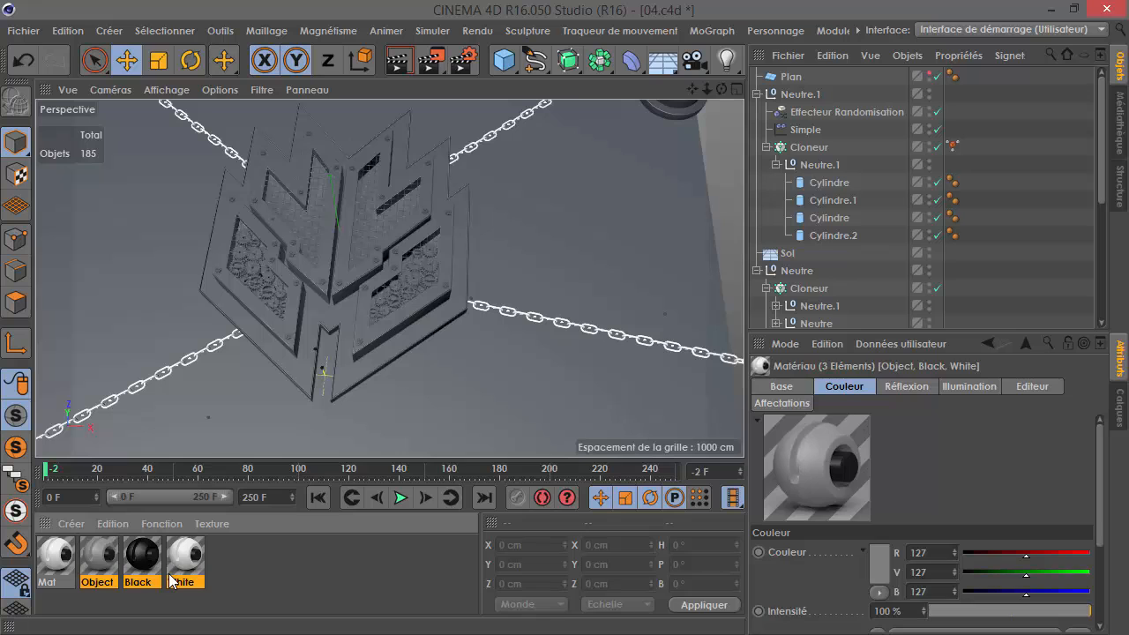
key("Delete")
left_click(58, 560)
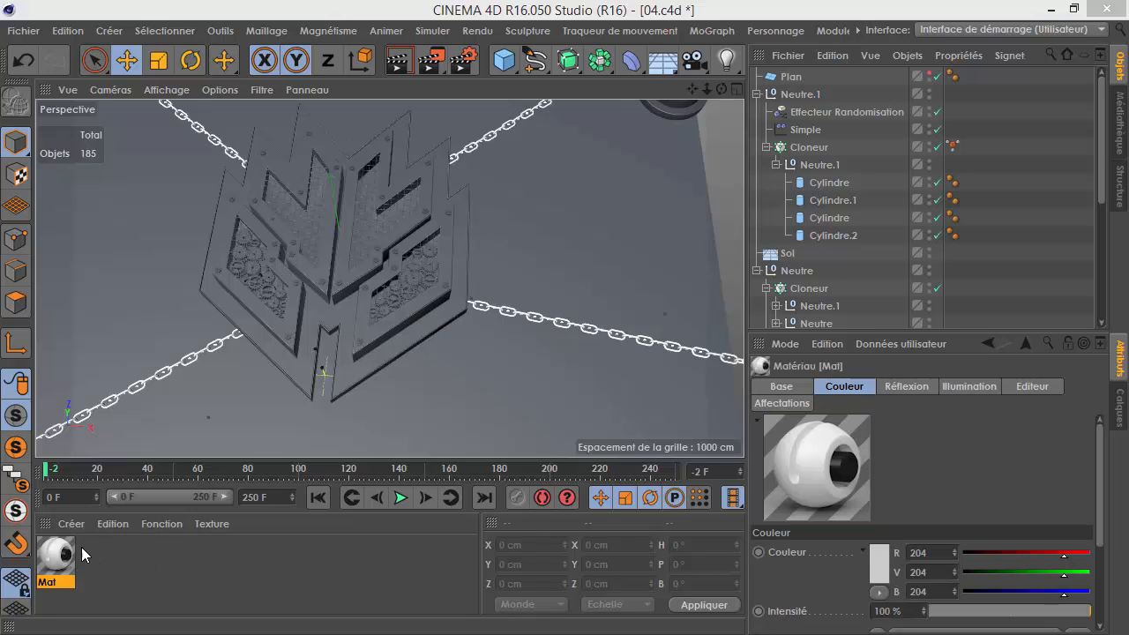
- Set the new material's base colour to a near-black with 5 % brightness
double_click(57, 558)
left_click_drag(189, 116, 555, 75)
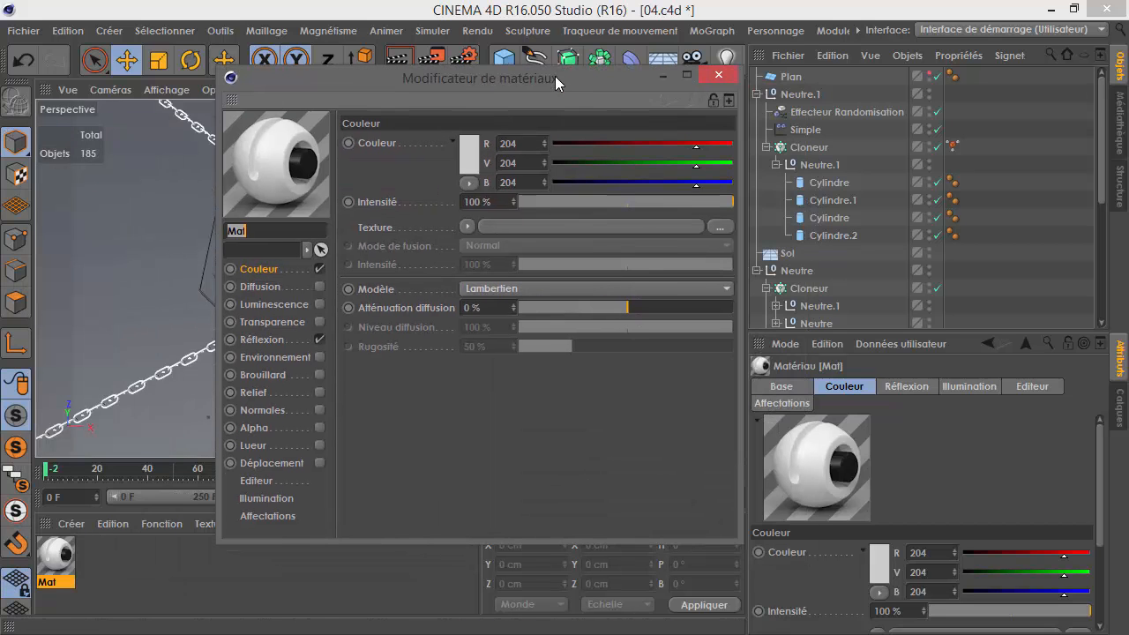
left_click(468, 143)
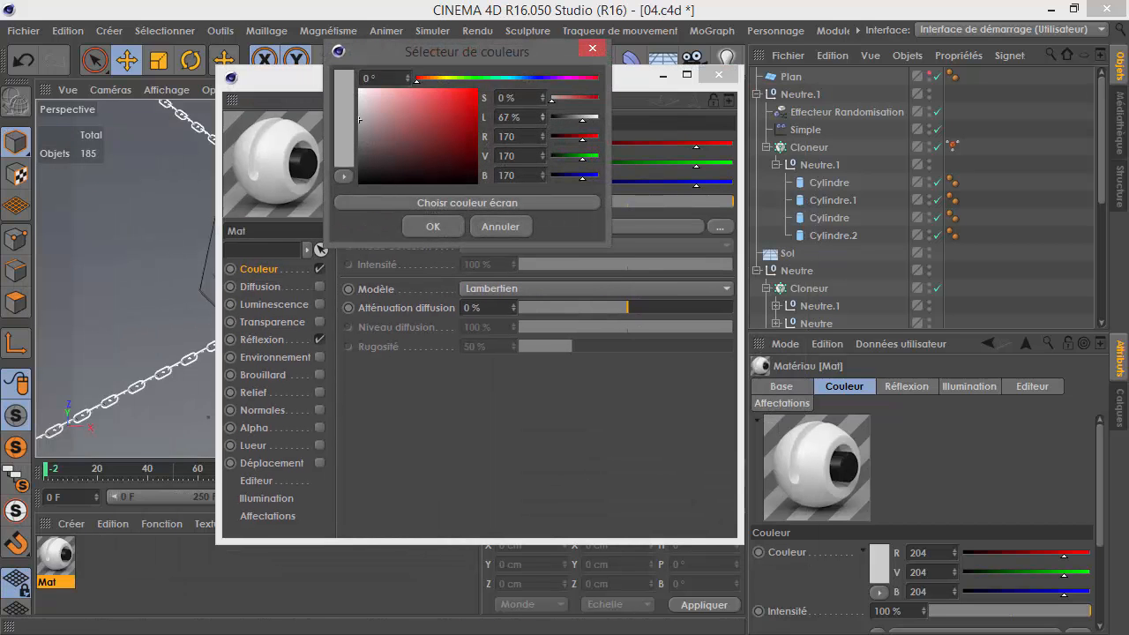
left_click_drag(432, 124, 427, 128)
type("5")
left_click(409, 229)
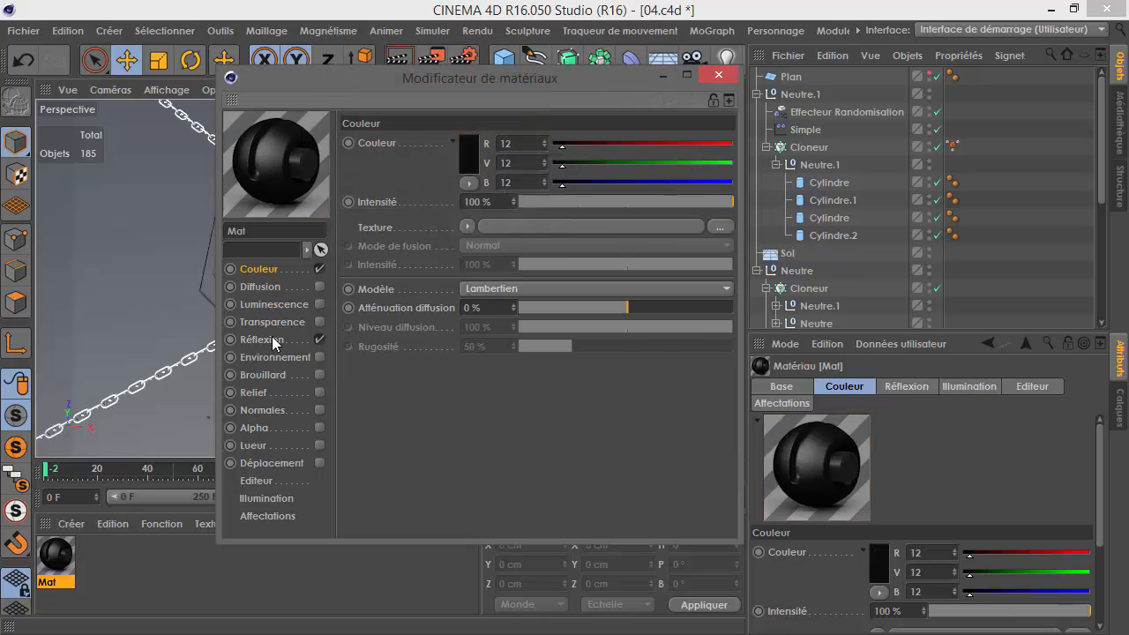
- Enable the material's Relief channel with a Bruit texture and set the noise's global scale to 10 %
left_click(322, 390)
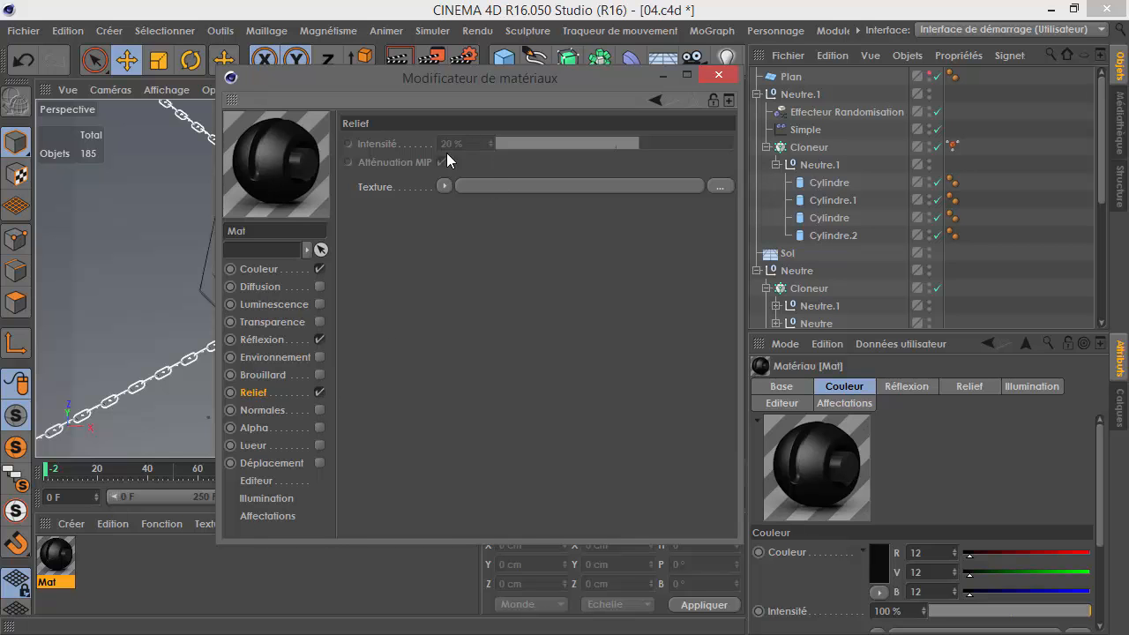
left_click(443, 186)
left_click(486, 353)
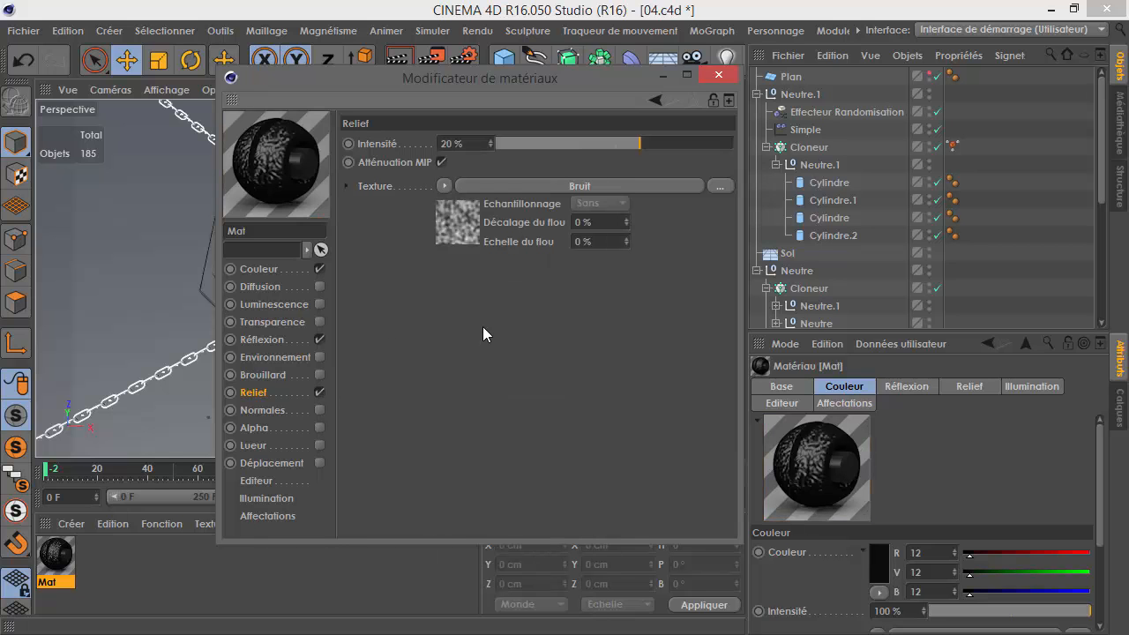
left_click(469, 217)
left_click_drag(538, 380, 418, 383)
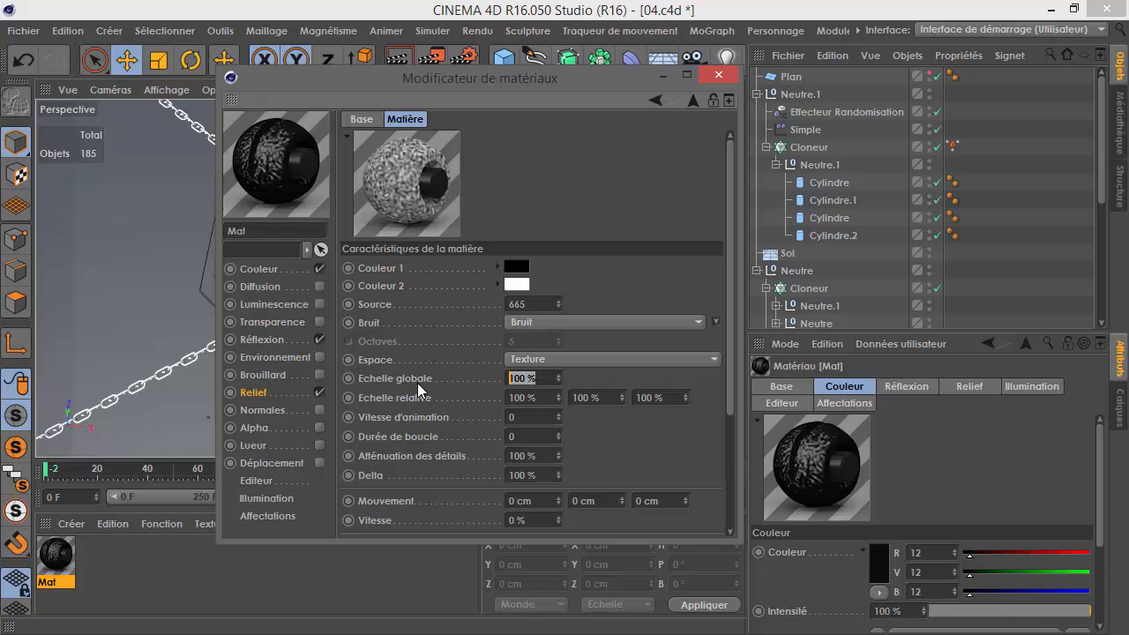
type("10")
key("Return")
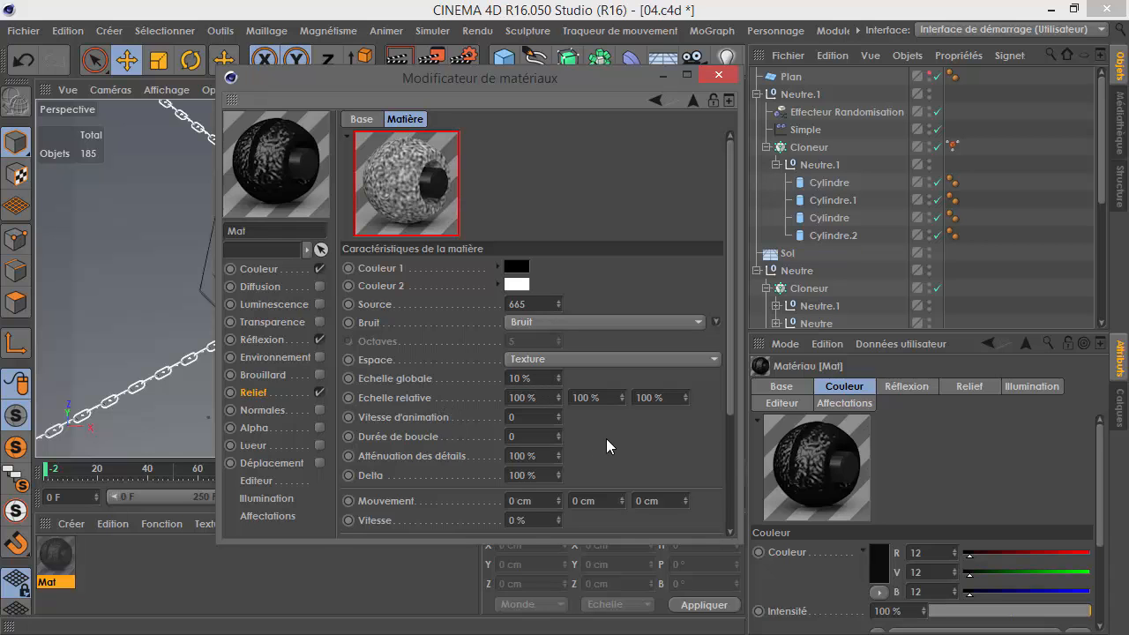
- Change the relief texture's noise type to Poxo
left_click(716, 322)
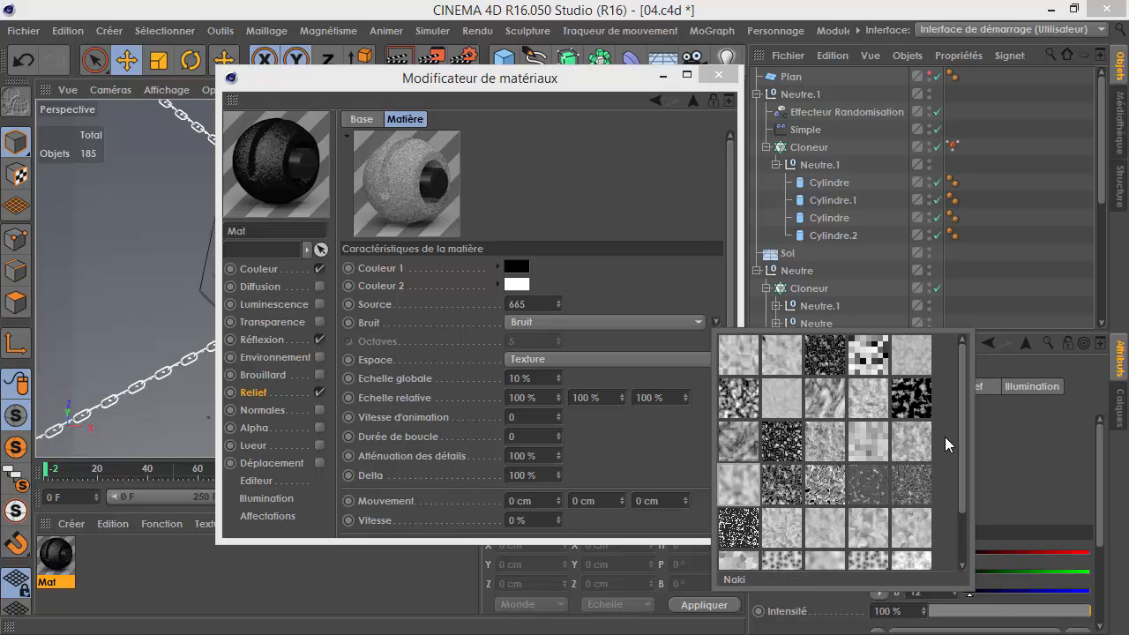
left_click_drag(964, 433, 961, 487)
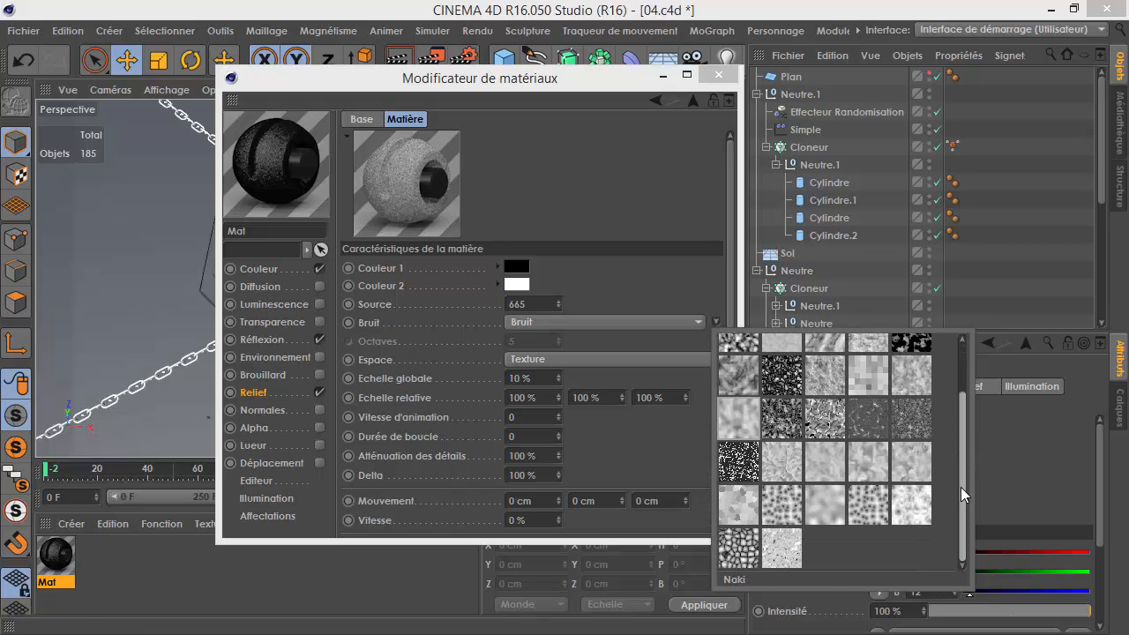
left_click(915, 420)
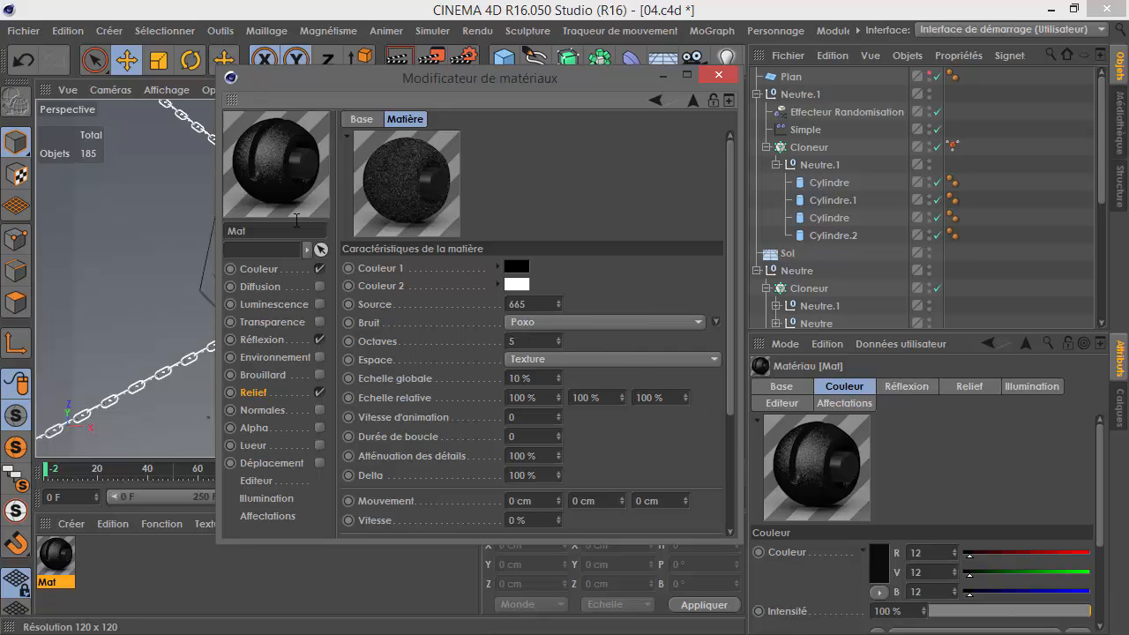
scroll(586, 347, "down", 1)
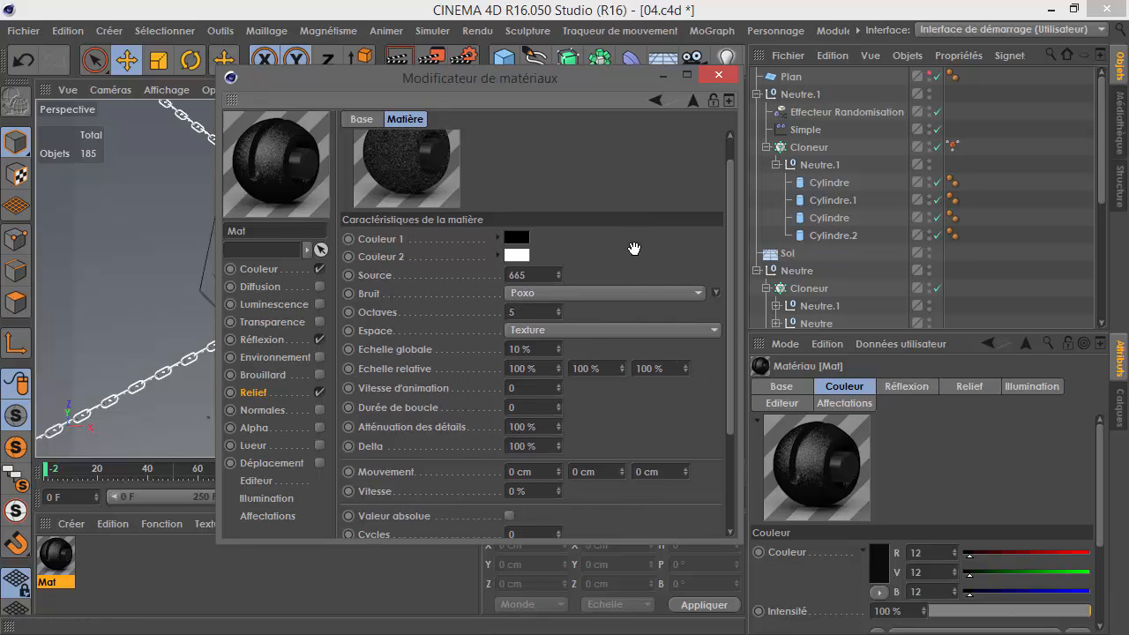
scroll(634, 249, "up", 1)
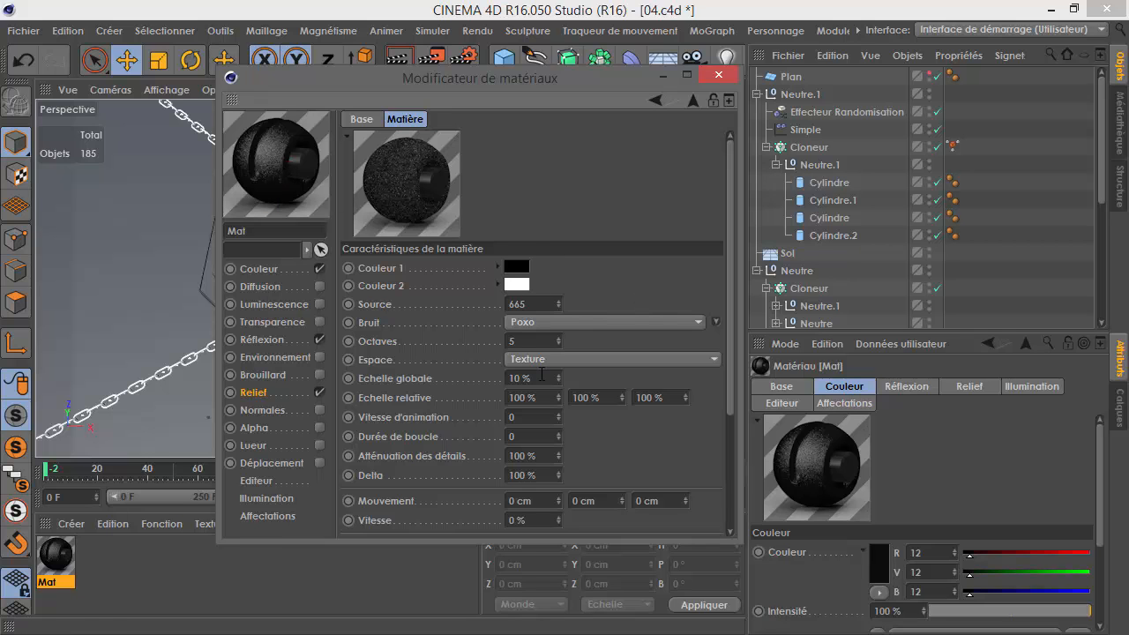
- Set the noise's Couleur 2 to 60 % brightness and Couleur 1 to 40 % brightness, and close the material editor
left_click(521, 284)
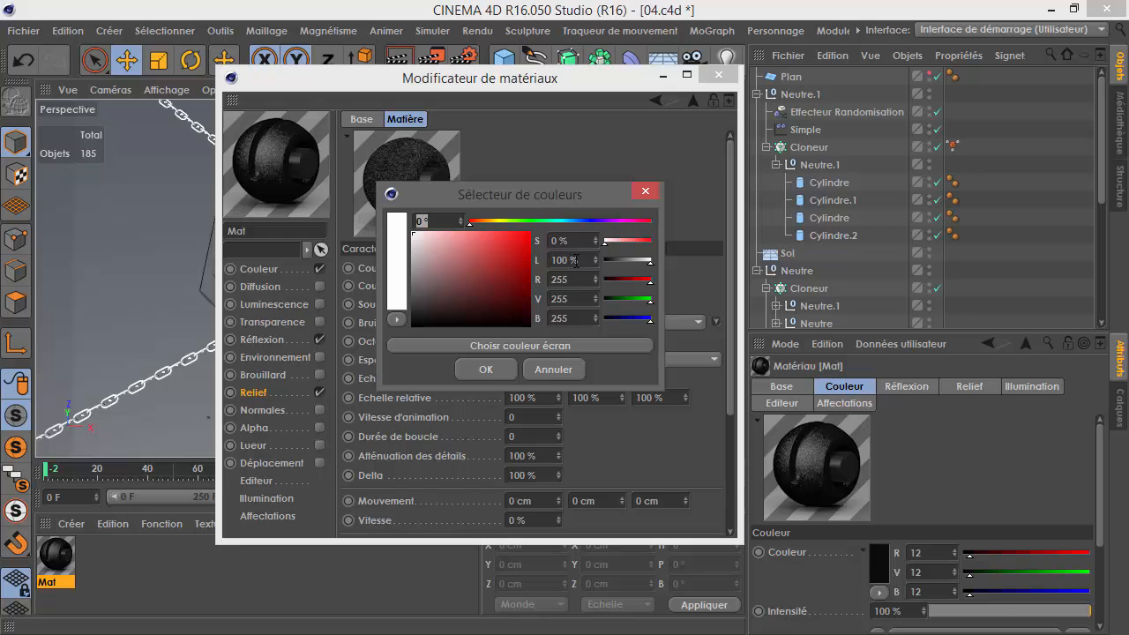
type("80")
left_click(486, 369)
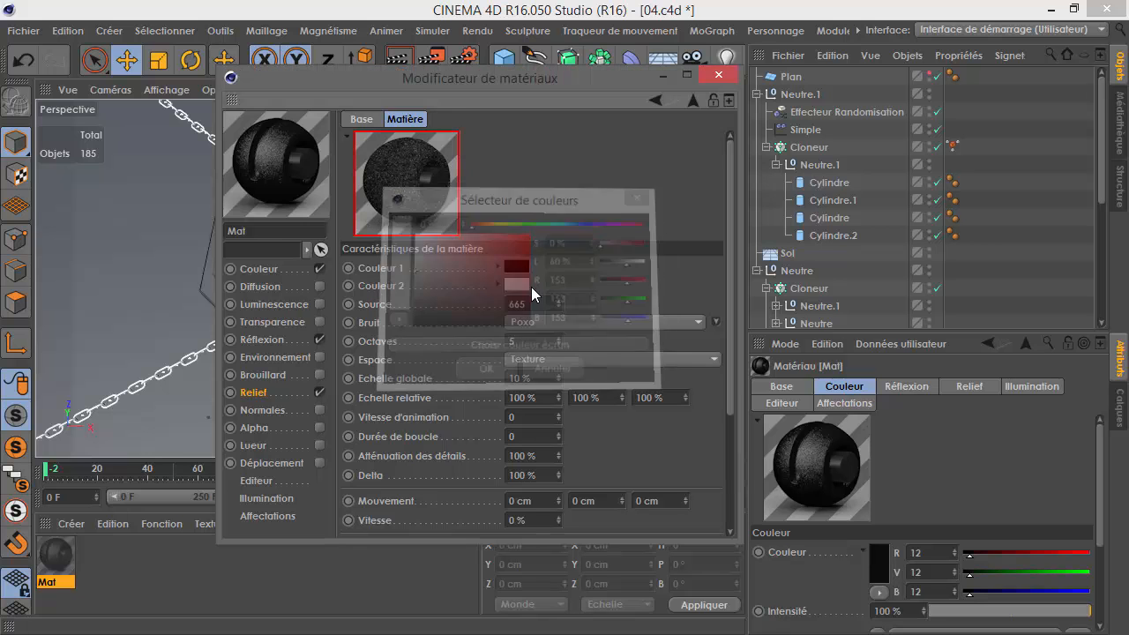
left_click(520, 271)
type("40")
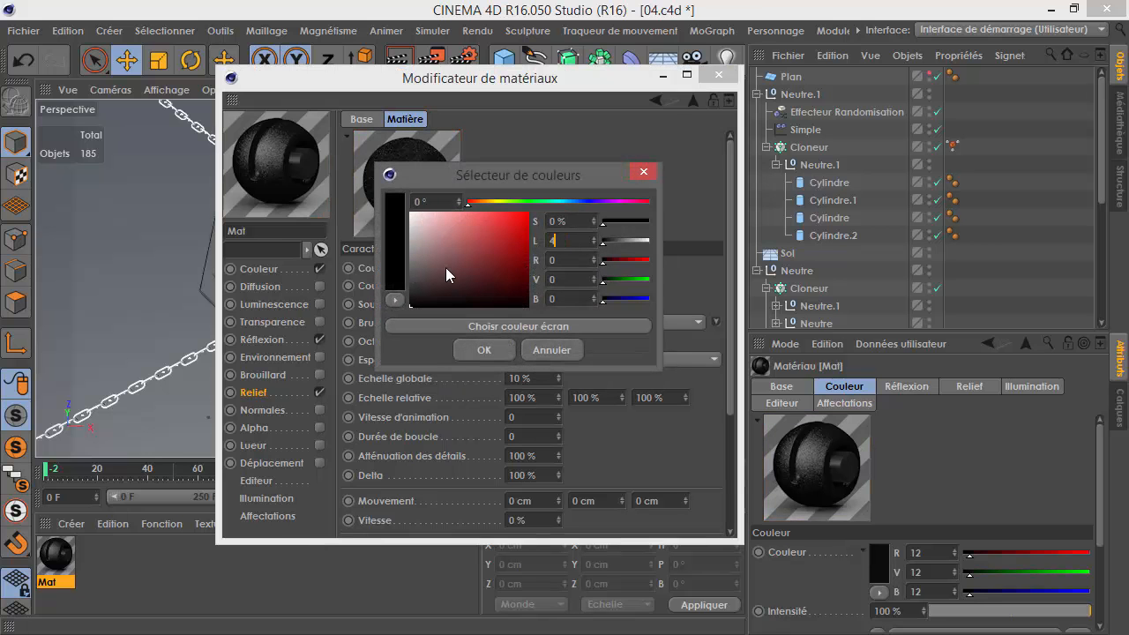
left_click(482, 352)
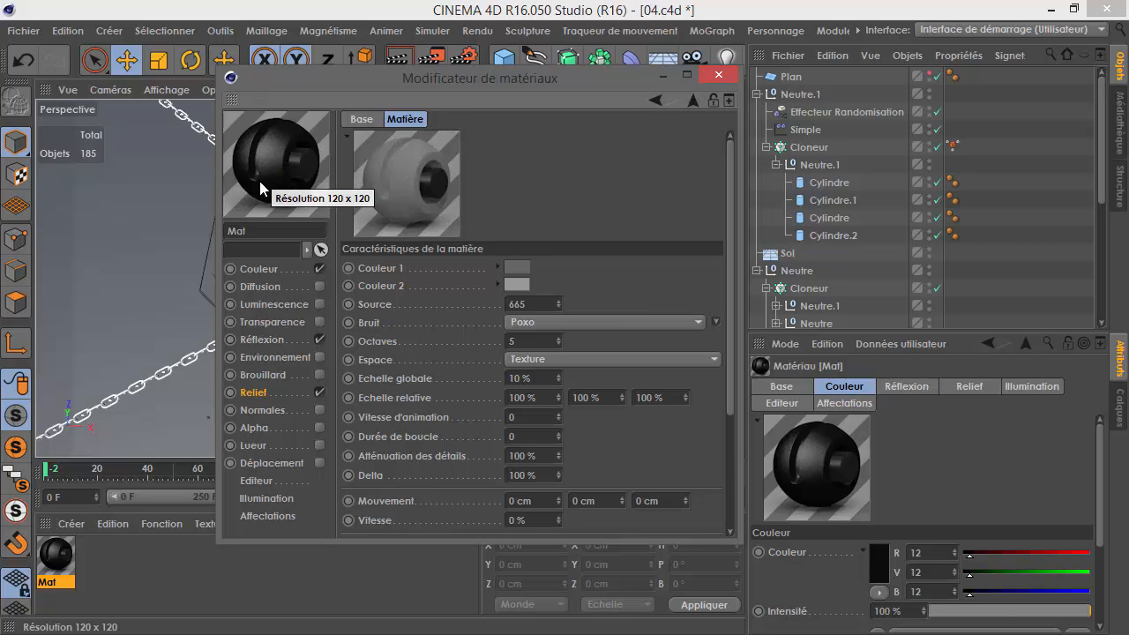
left_click(715, 77)
- Try to apply the Mat material to the base plate beneath the letters and inspect its edge up close
left_click_drag(350, 465, 345, 246)
scroll(335, 386, "up", 5)
scroll(334, 383, "up", 2)
mouse_move(336, 386)
left_mouse_down("alt")
mouse_move(456, 329)
mouse_move(315, 383)
left_mouse_up("alt")
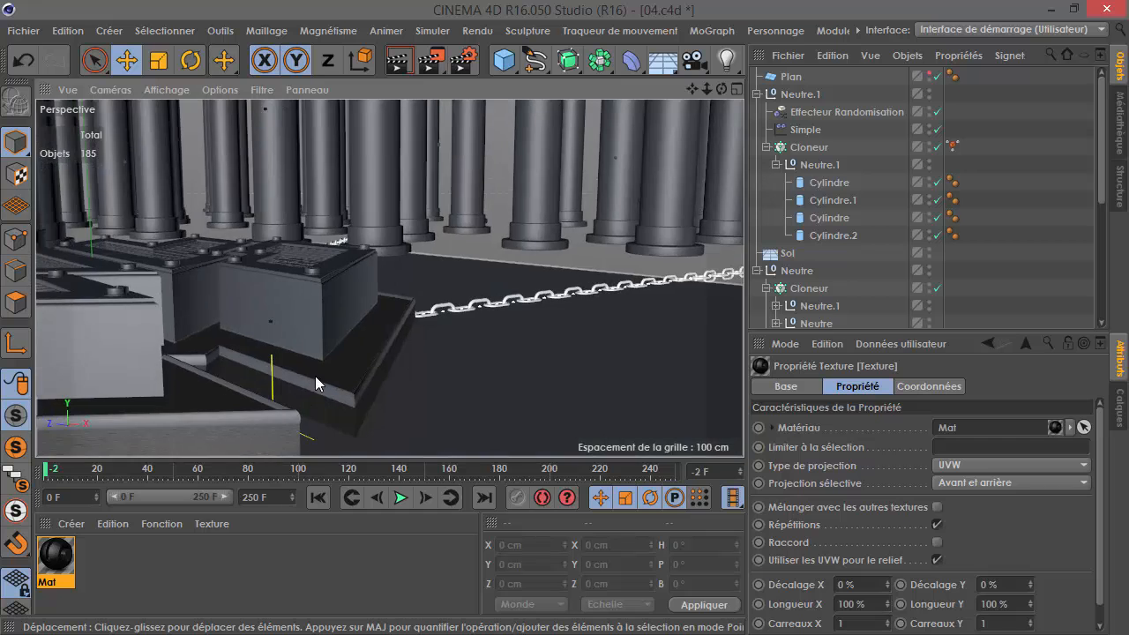
scroll(391, 277, "up", 3)
left_click_drag(391, 277, 676, 206, "alt")
left_click_drag(588, 258, 53, 287, "alt")
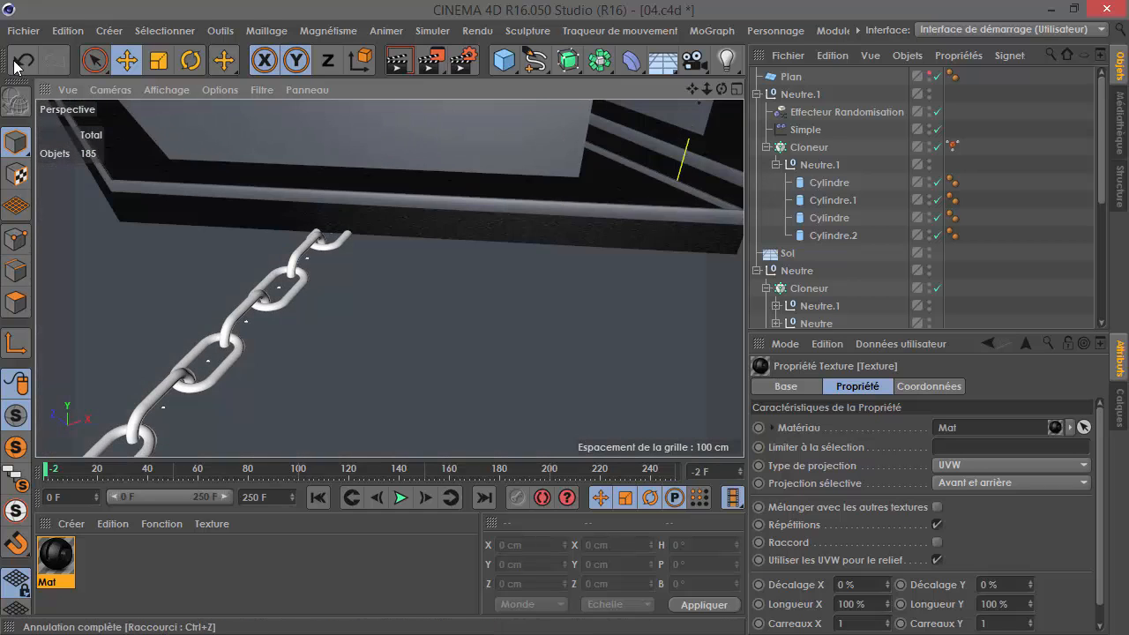
key("ctrl+z")
- Apply the Mat material to the side walls of the raised letter blocks
left_click_drag(334, 135, 339, 158)
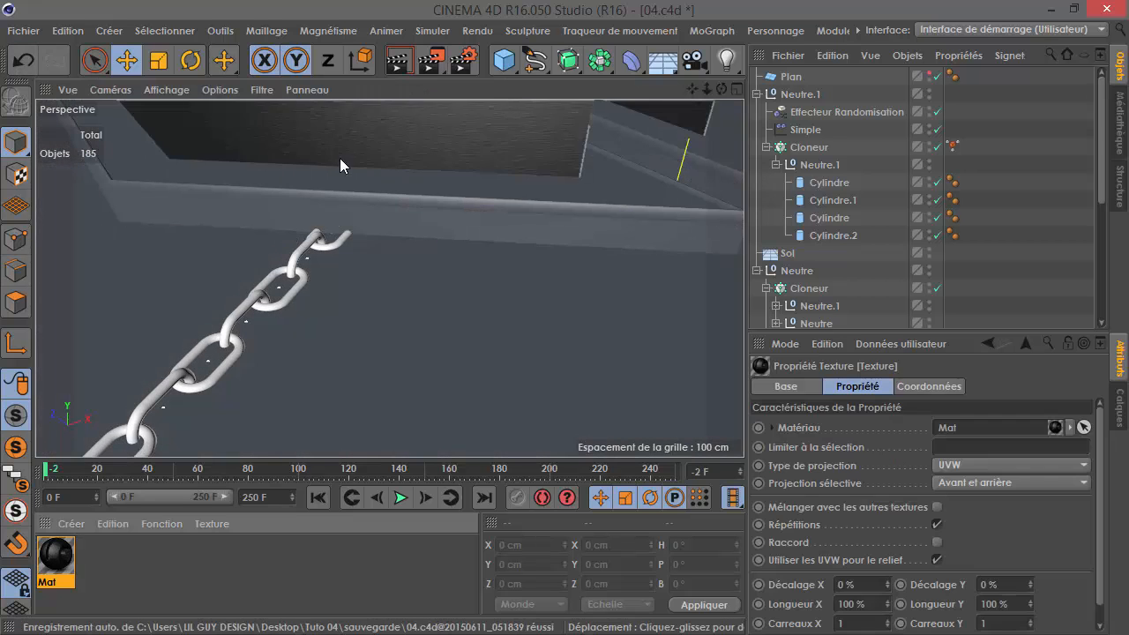
middle_click_drag(340, 158, 390, 277, "alt")
middle_click_drag(419, 224, 414, 193, "alt")
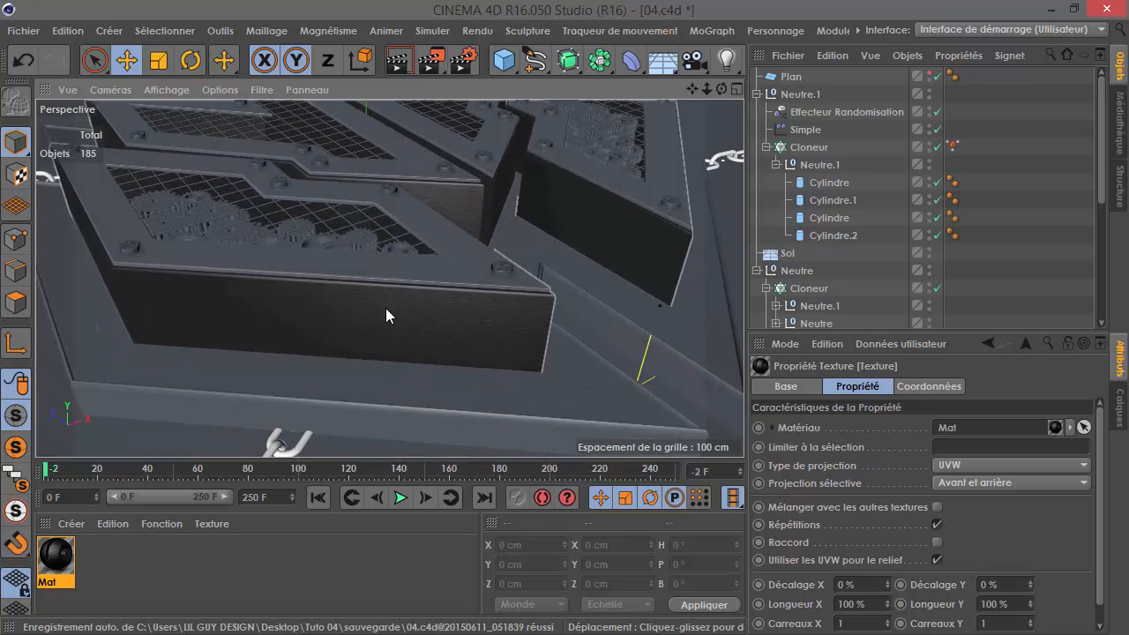
- Select the front letter block in the scene and locate the selected object in the object hierarchy
left_click(385, 308)
left_click(830, 56)
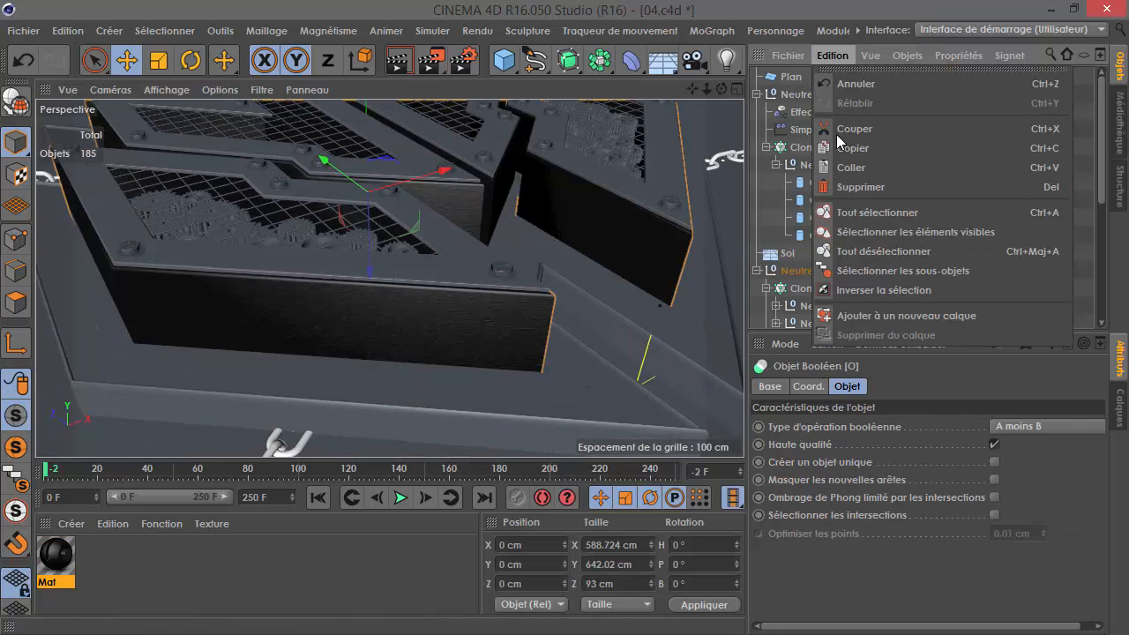
mouse_move(870, 56)
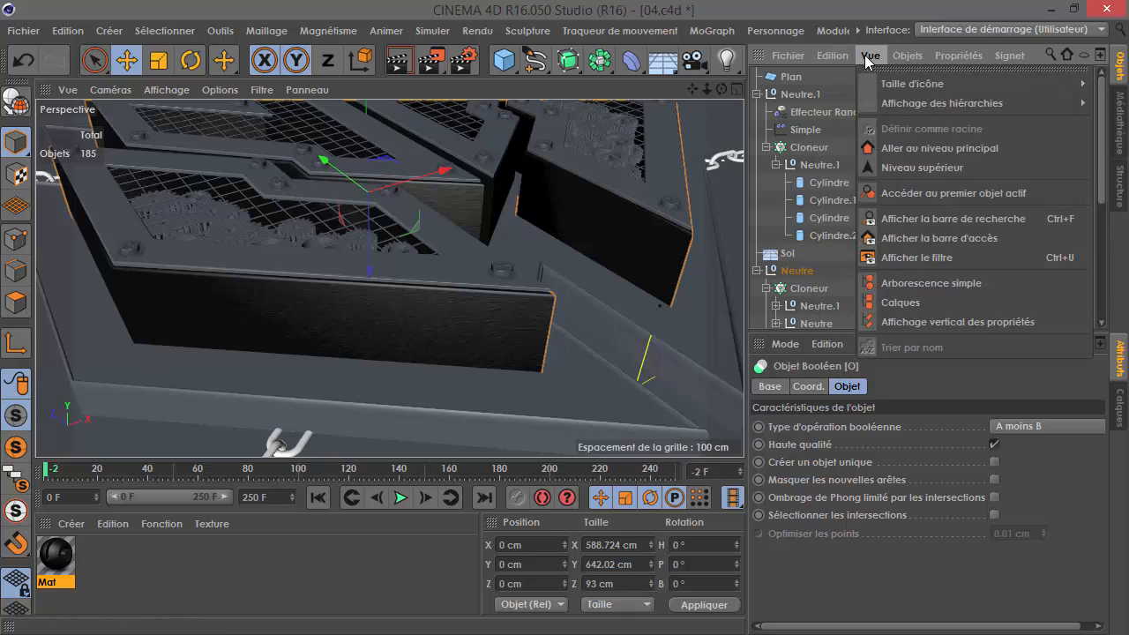
left_click(1042, 194)
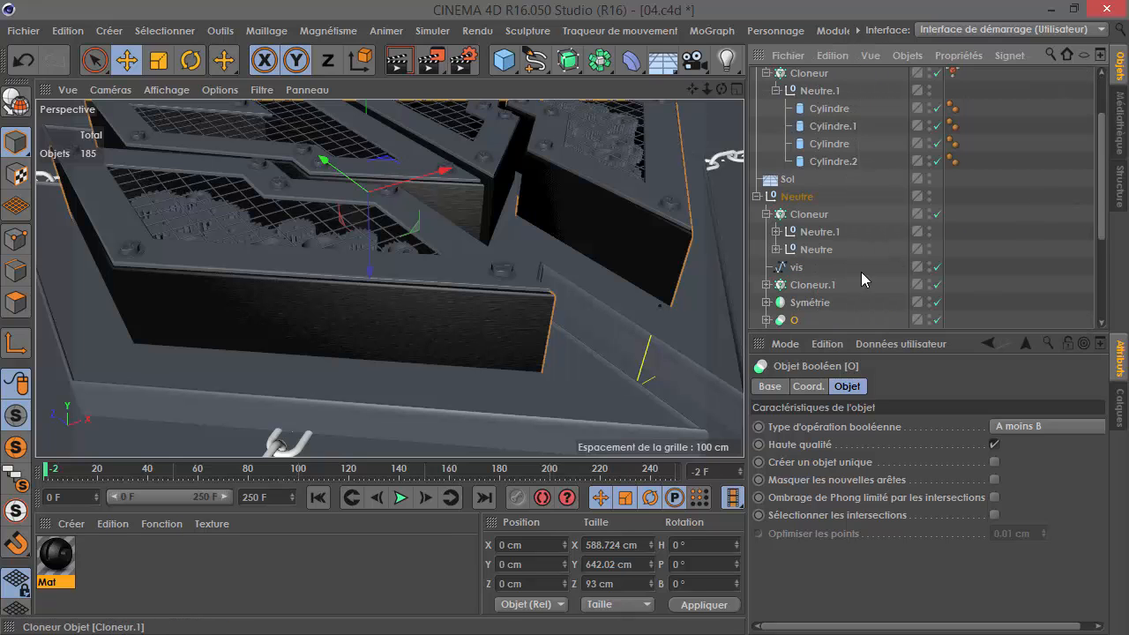
scroll(829, 264, "down", 3)
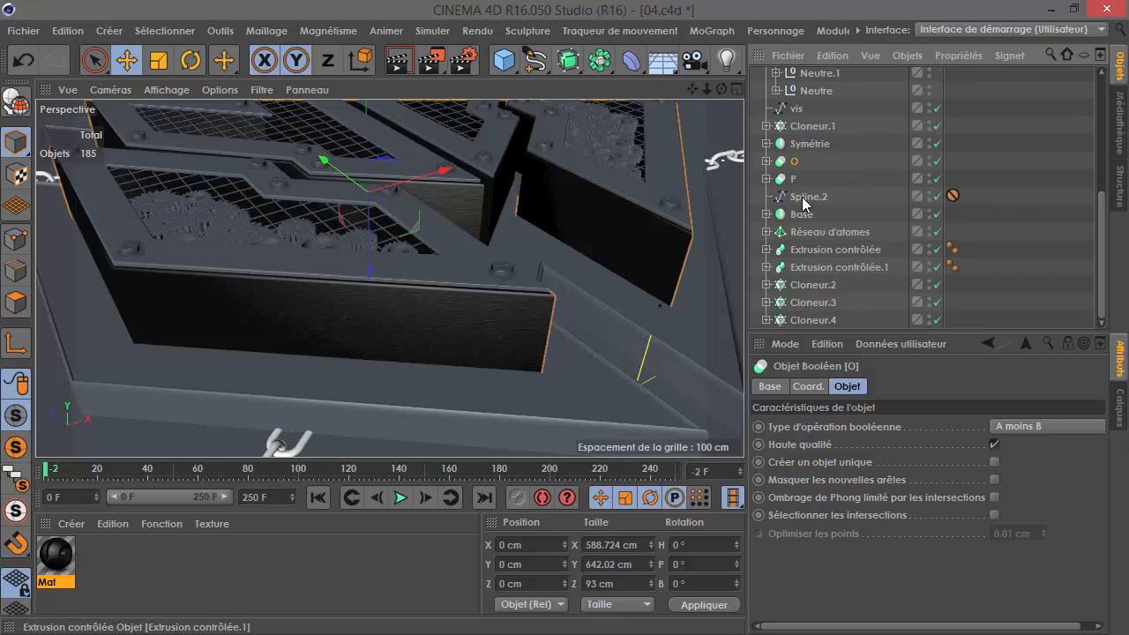
- Isolate the Objet polygon mesh inside the O boolean with MagicSolo
left_click(767, 162)
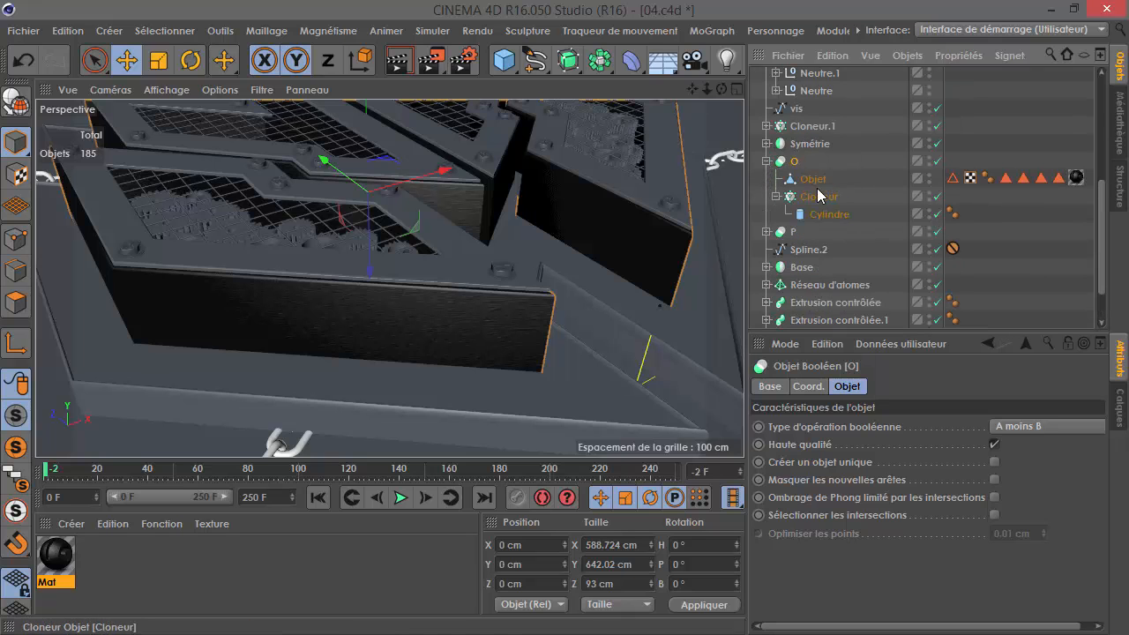
left_click(813, 180)
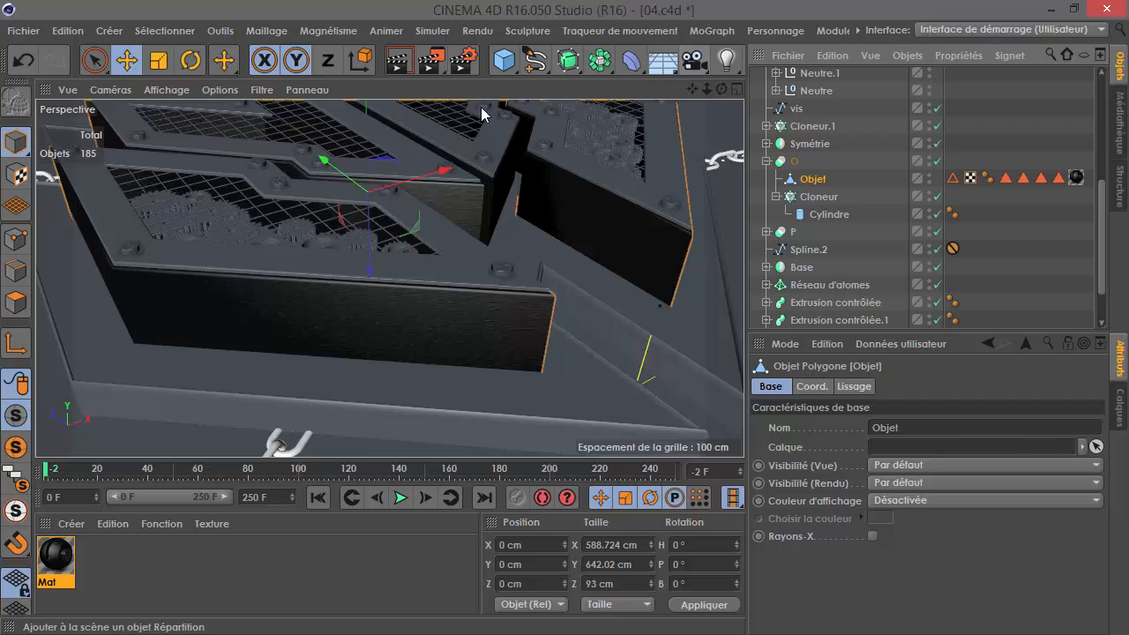
left_click(781, 31)
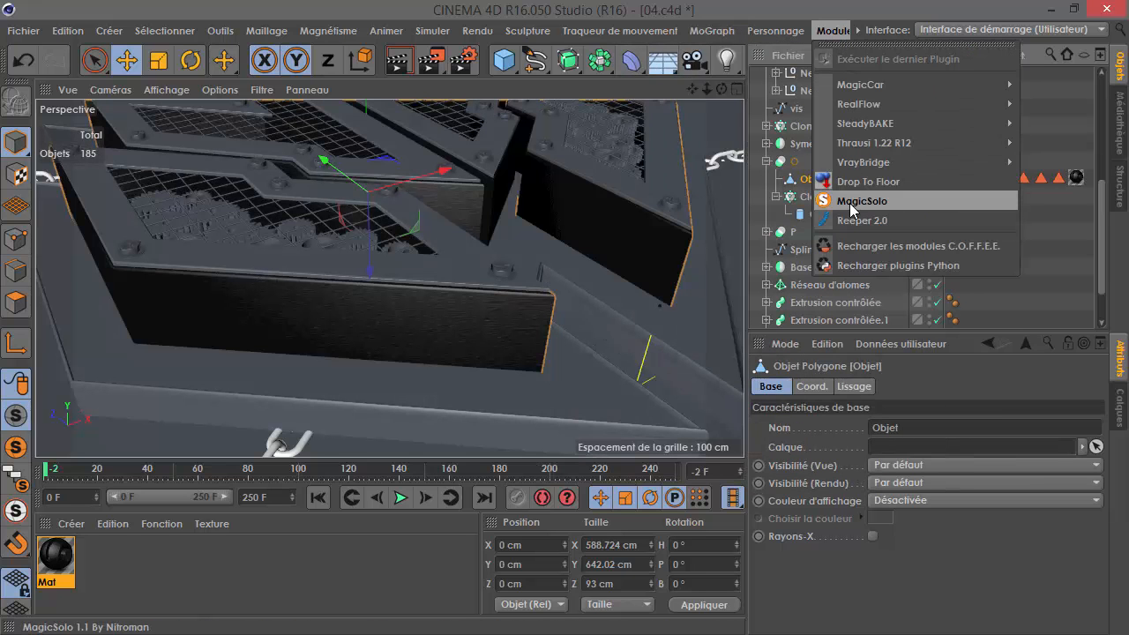
left_click(851, 206)
- Render a preview of the isolated letter blocks from a low angle to inspect the material's relief
scroll(365, 222, "down", 6)
left_click_drag(320, 309, 441, 175, "alt")
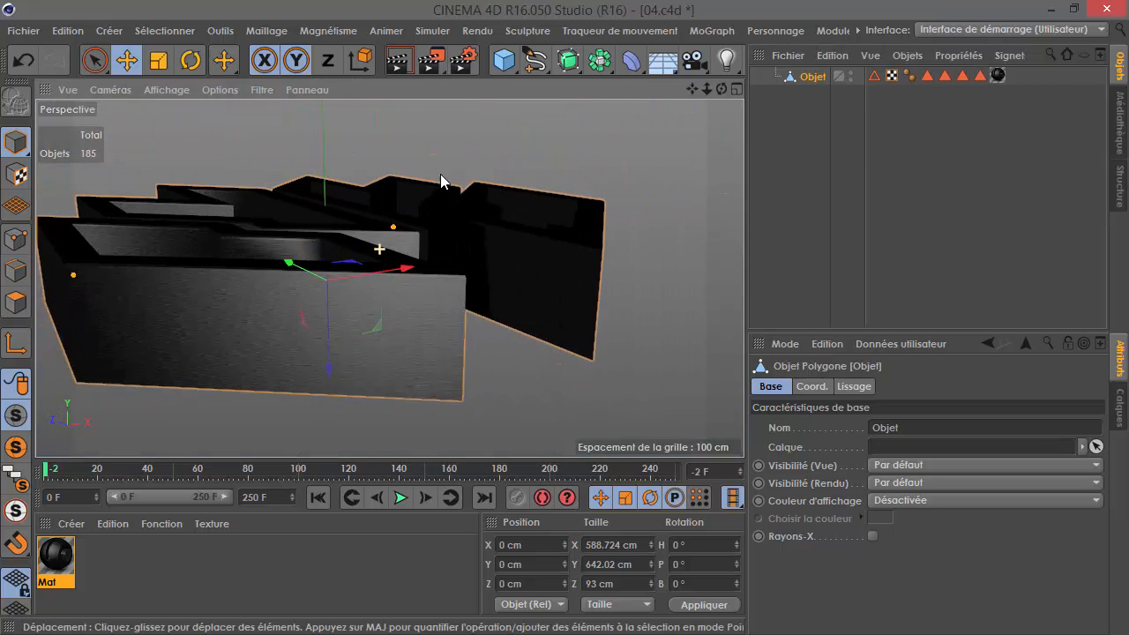
left_click(398, 60)
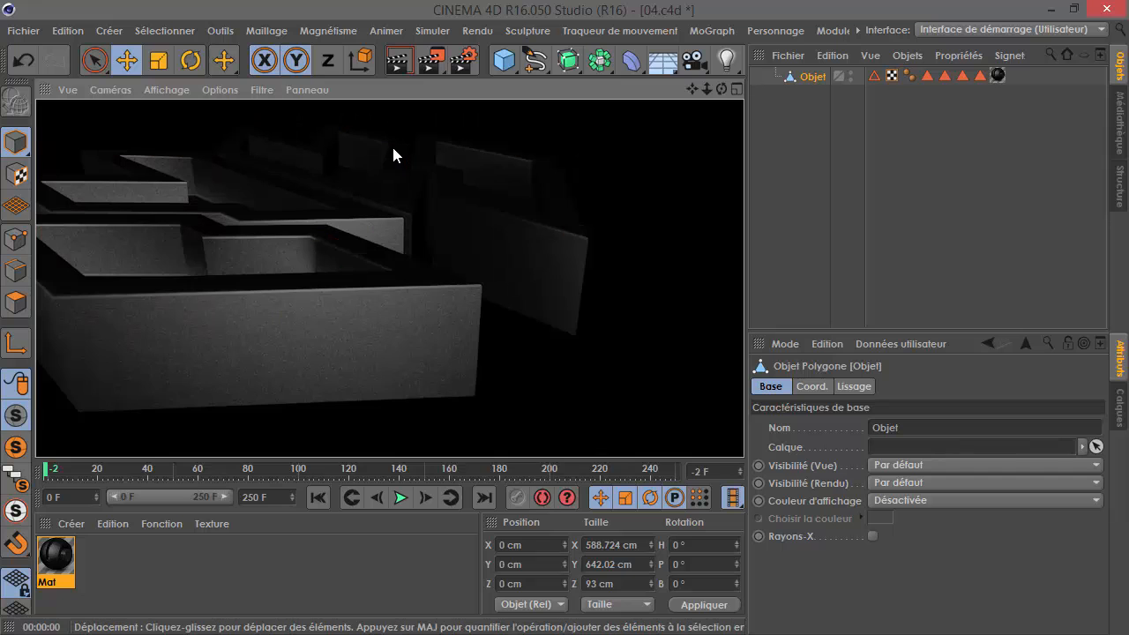
left_click_drag(396, 222, 317, 229, "alt")
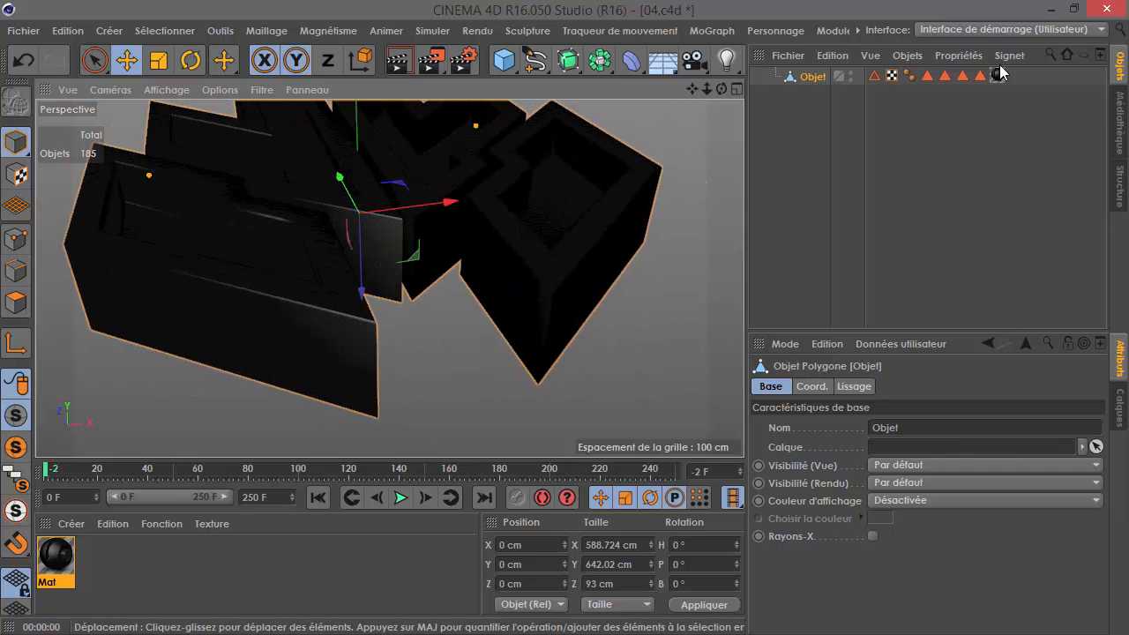
- Set the projection type of the isolated mesh's Mat texture tag to Cubique
left_click(998, 75)
left_click(986, 464)
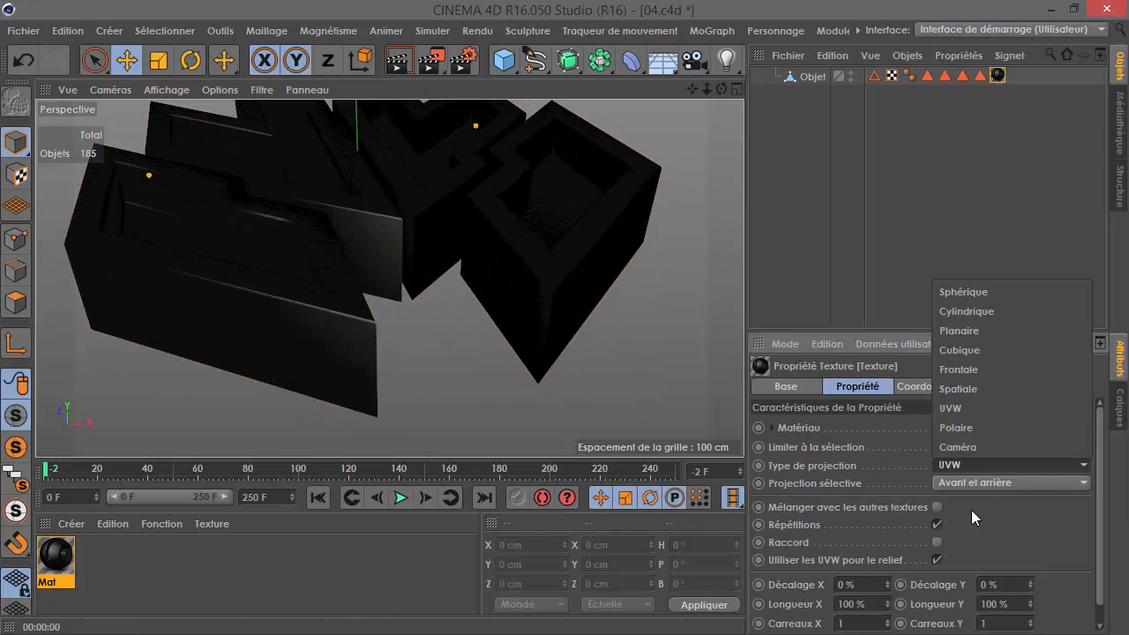
left_click(972, 344)
middle_click_drag(472, 270, 484, 333, "alt")
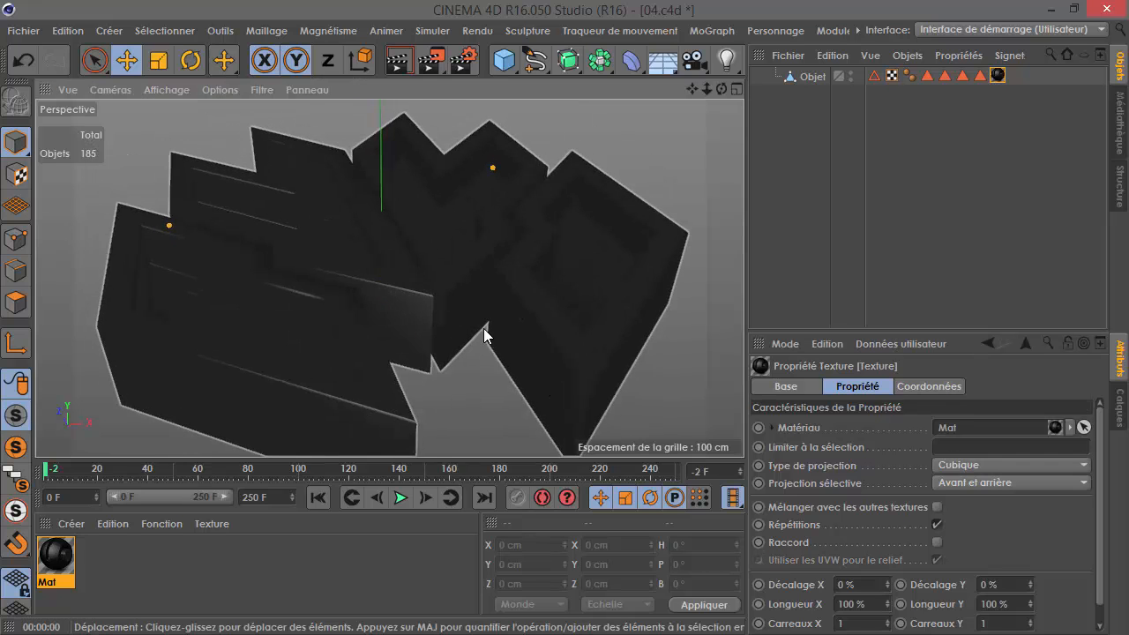
scroll(484, 332, "up", 5)
scroll(408, 316, "down", 6)
middle_click_drag(403, 300, 399, 272, "alt")
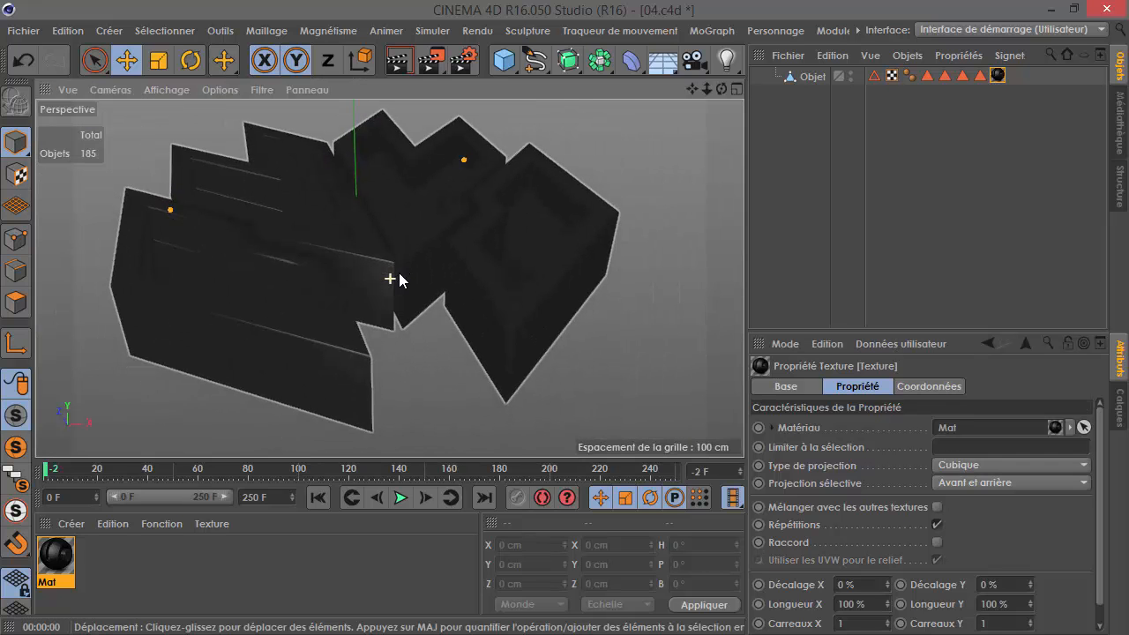
- Render previews of the blocks from a distance and close to the front wall to check the cubic mapping
left_click(397, 61)
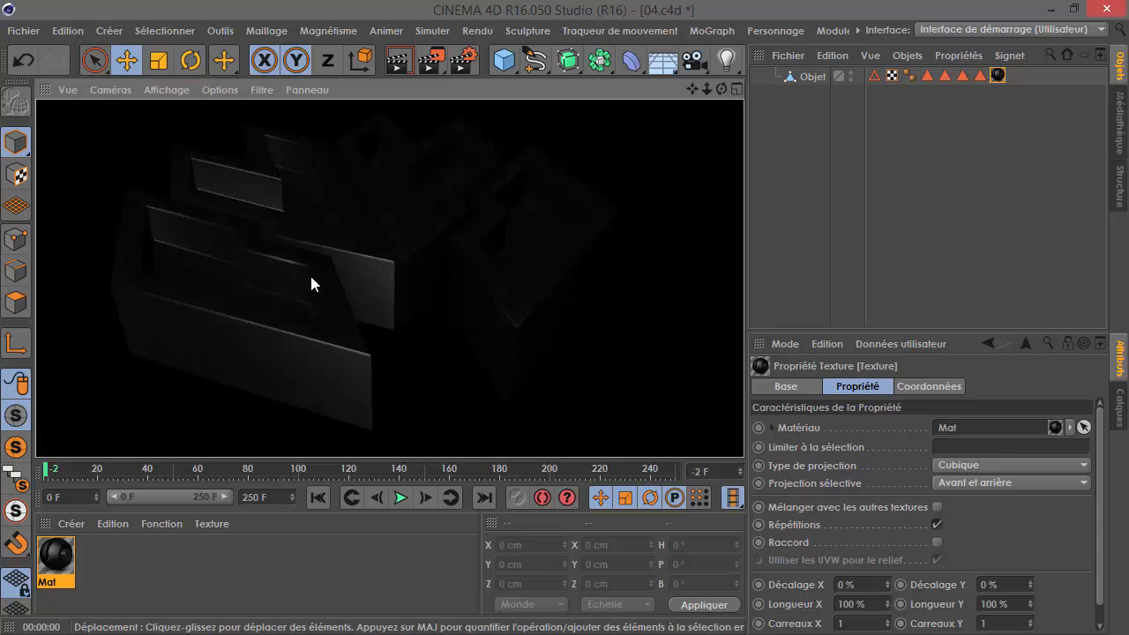
scroll(237, 333, "up", 5)
left_click_drag(287, 328, 380, 269, "alt")
left_click(397, 64)
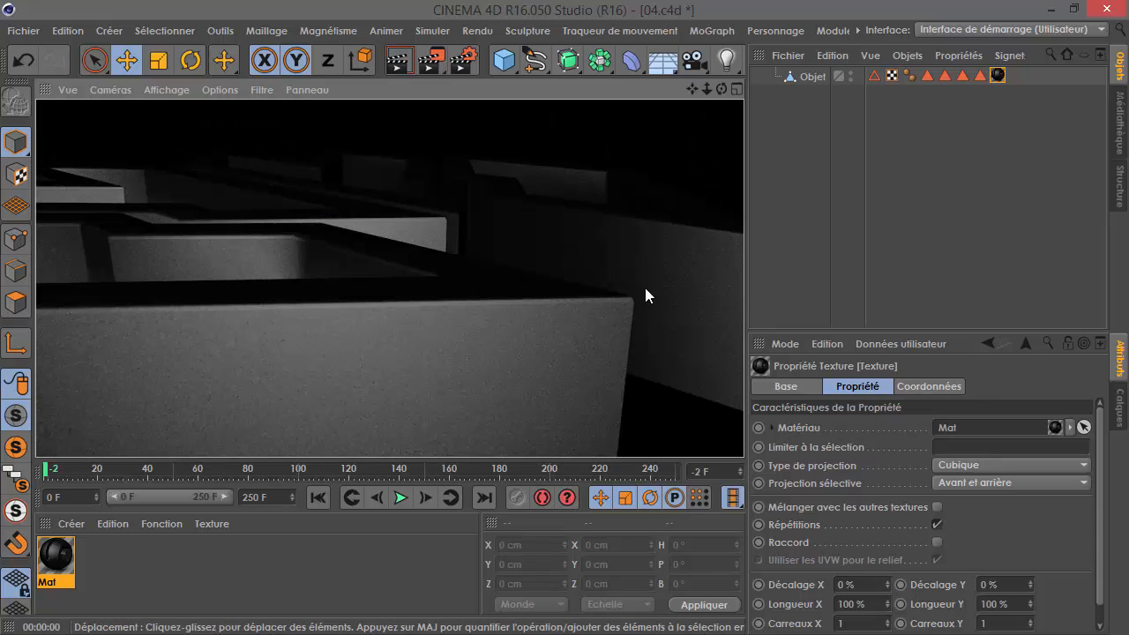
- Set the global scale of the Mat material's relief noise to 20 % and render a preview of the blocks
left_click(56, 557)
double_click(55, 557)
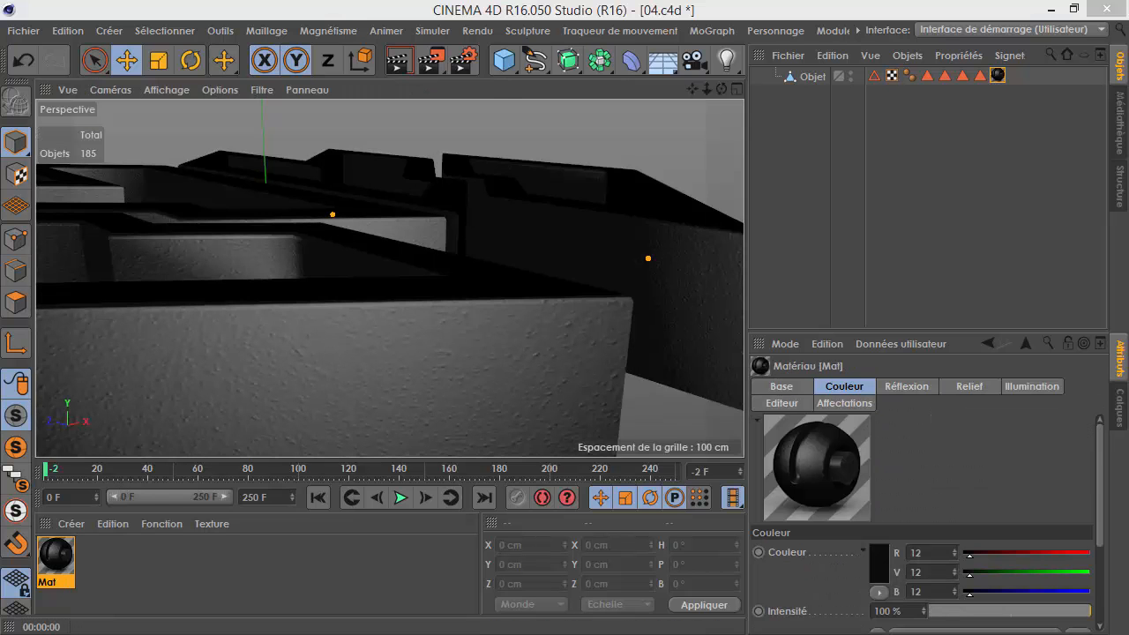
left_click_drag(103, 138, 836, 131)
left_click(666, 267)
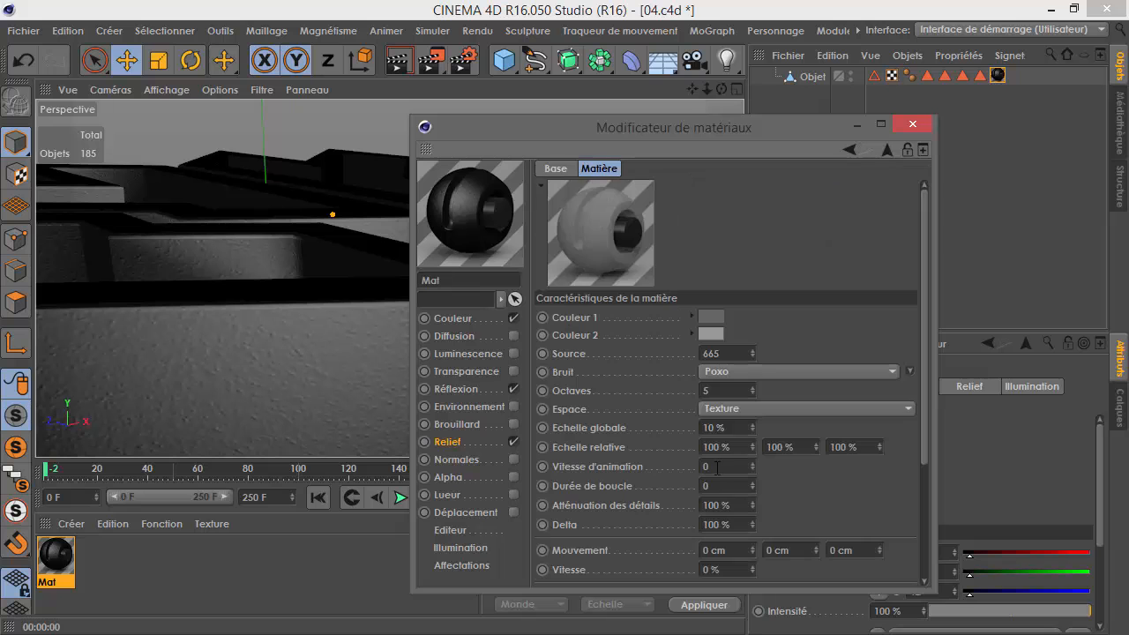
left_click(742, 433)
type("20")
key("Return")
left_click_drag(643, 123, 914, 130)
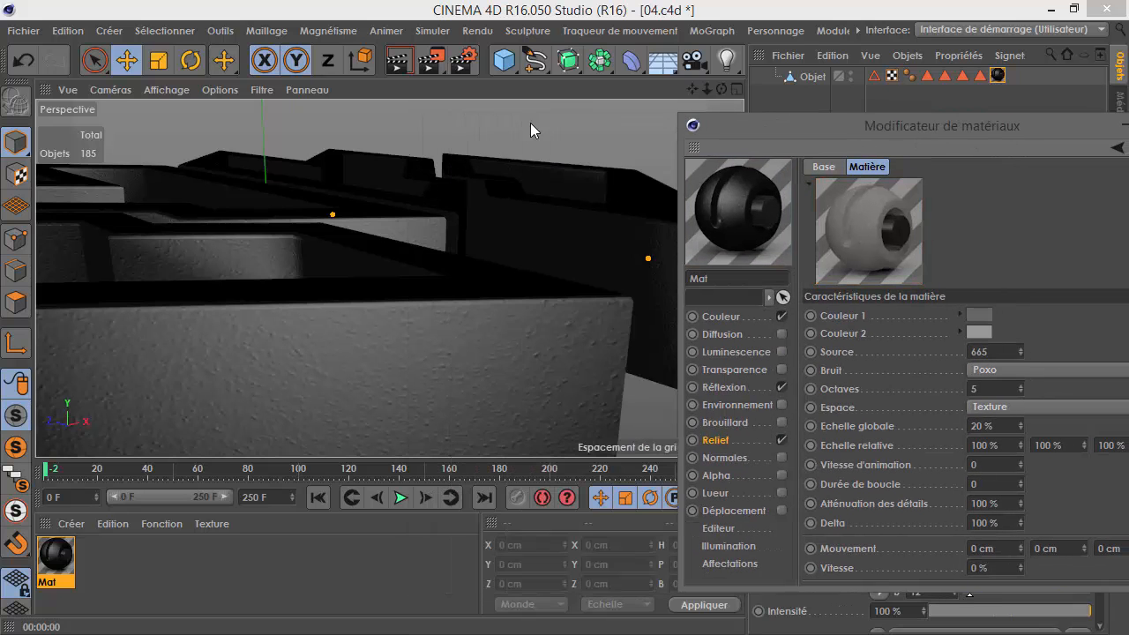
left_click(399, 60)
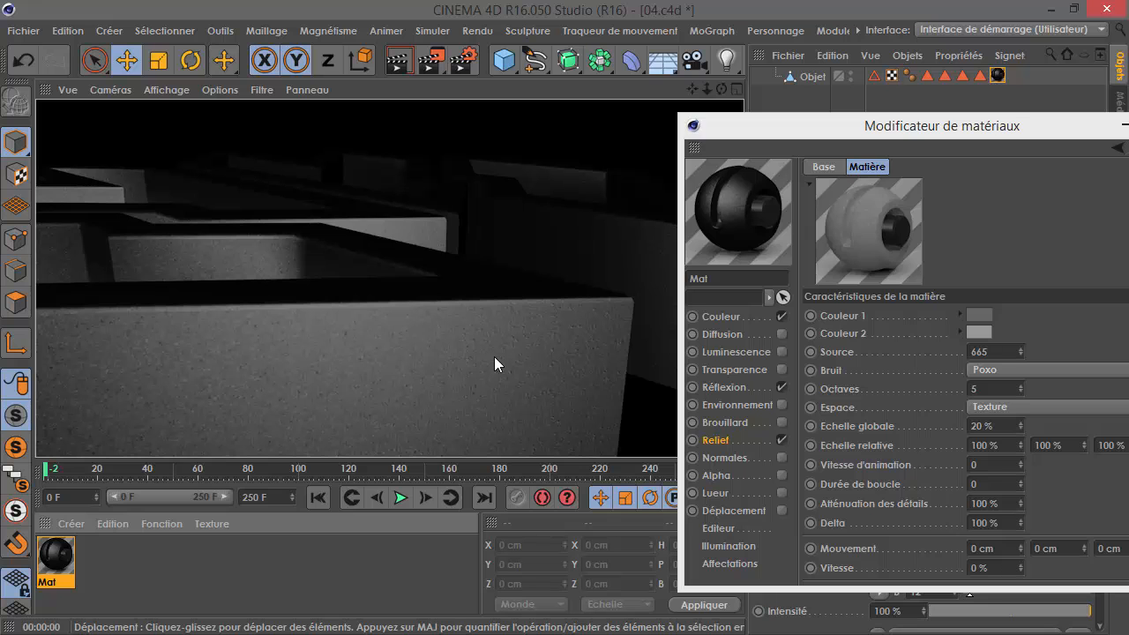
- In the Mat material's default specular layer, set the width to 15 % and the specular intensity to 80 %
left_click(737, 387)
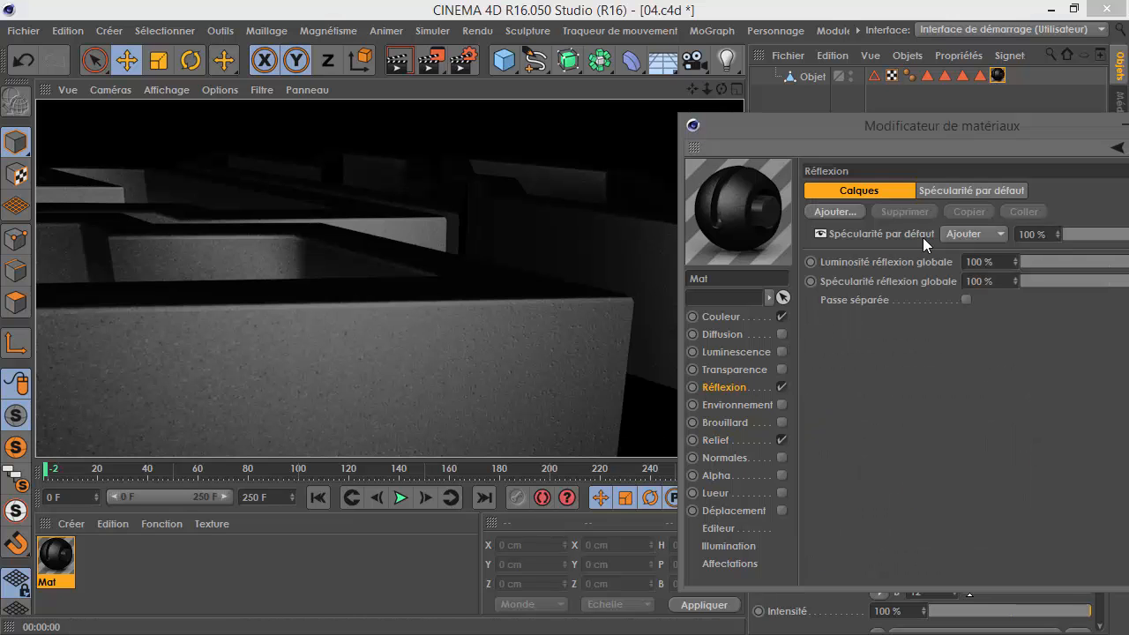
left_click(960, 188)
left_click_drag(933, 120, 794, 109)
left_click_drag(909, 335, 877, 340)
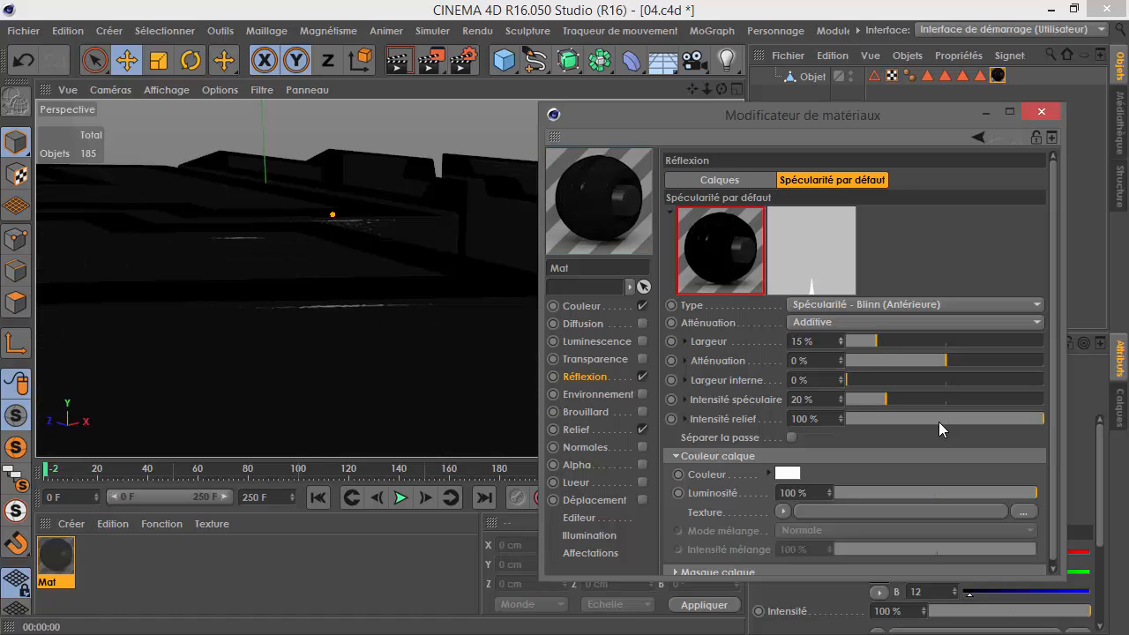
left_click_drag(886, 400, 1006, 400)
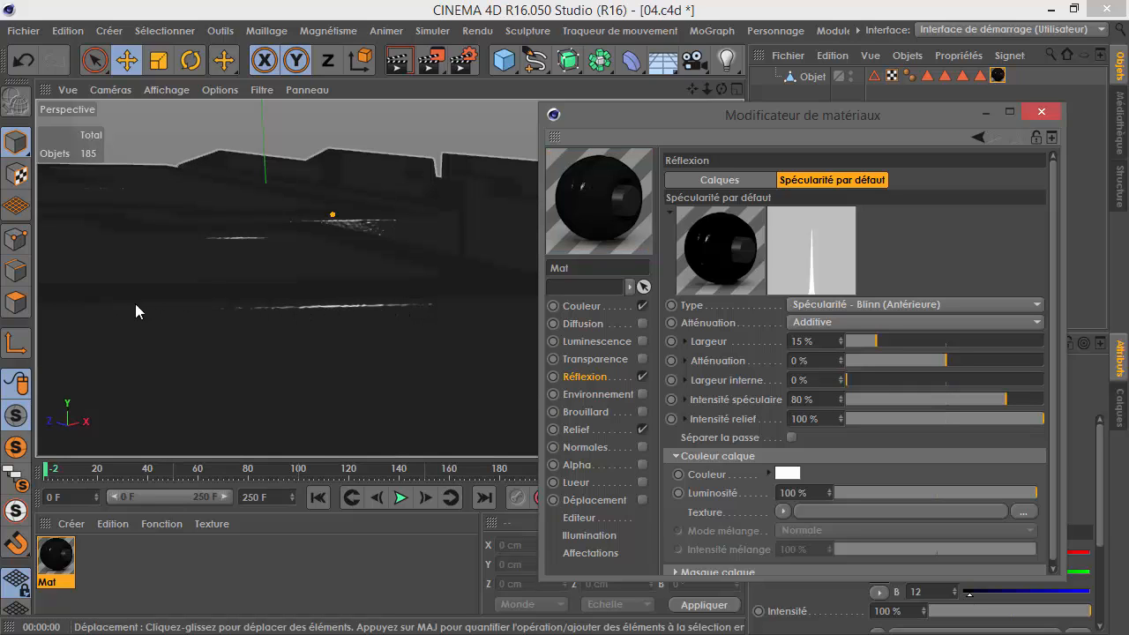
- Render previews of the letter blocks from other angles to check the highlights, and close the material editor
left_click_drag(399, 300, 283, 255, "alt")
left_click(391, 63)
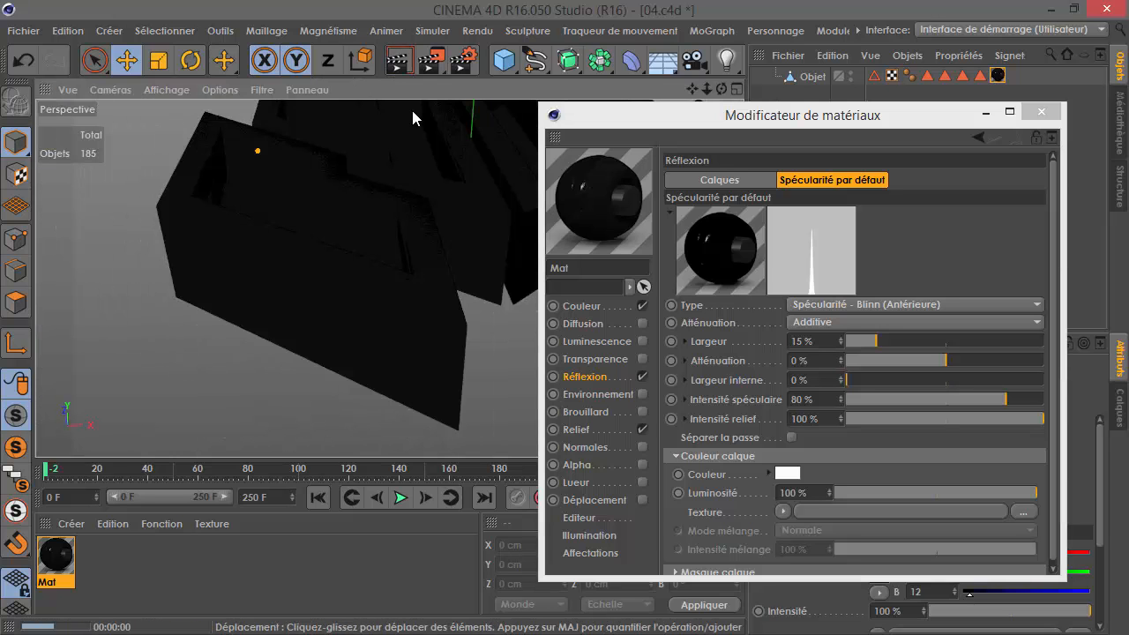
left_click_drag(400, 227, 275, 273, "alt")
scroll(275, 274, "down", 4)
left_click(392, 64)
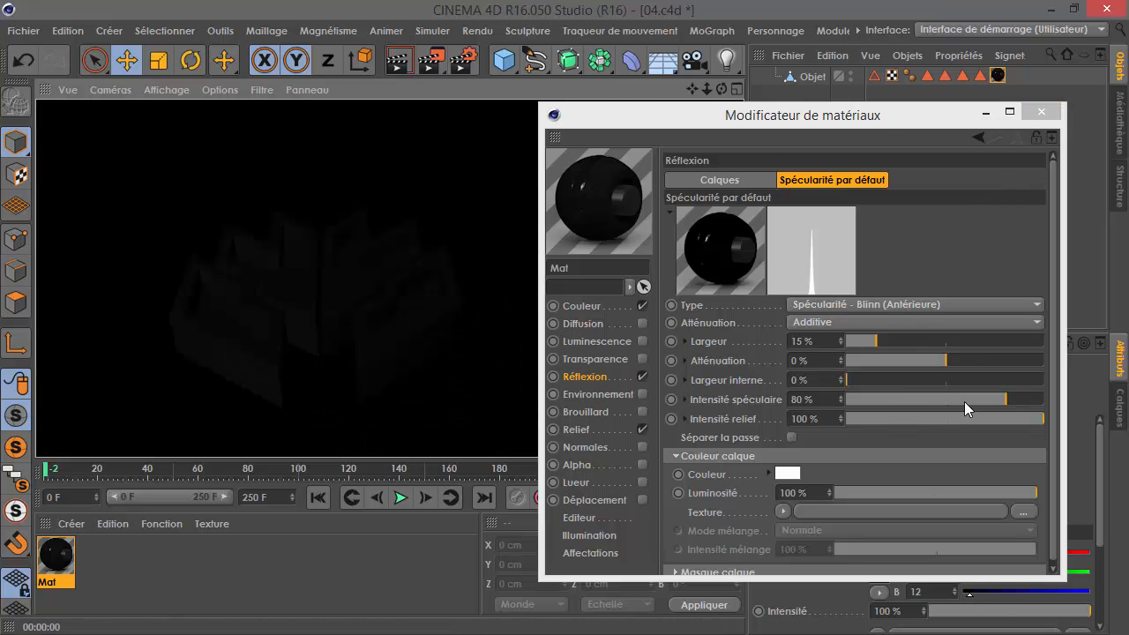
left_click(1042, 112)
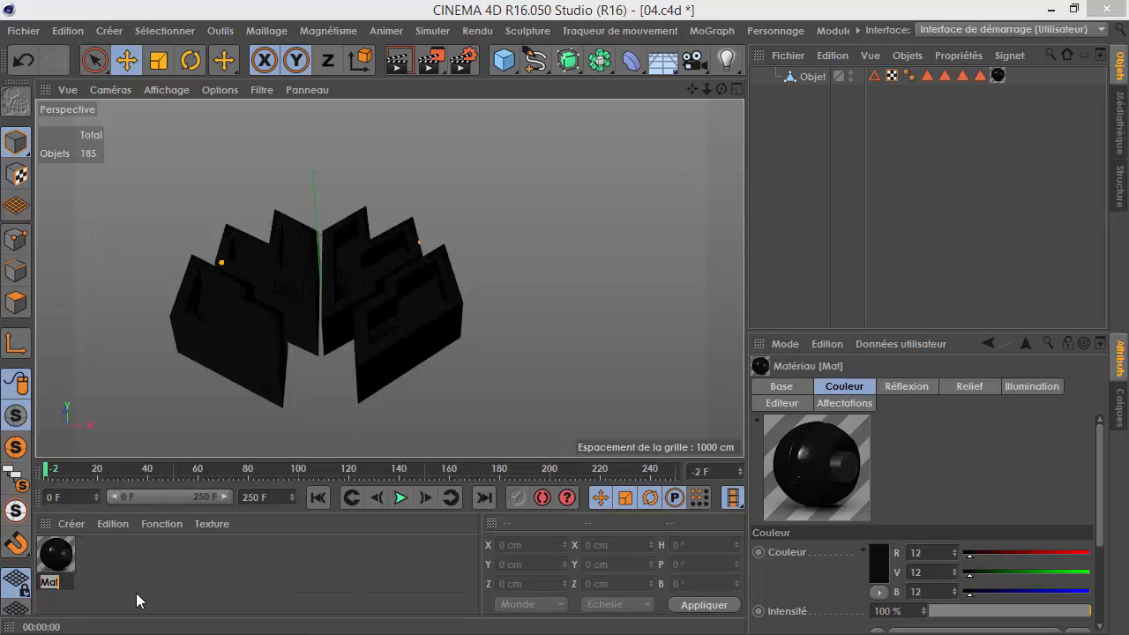
- Create a second material, Mat.1, and open it in the material editor
left_click(124, 566)
double_click(125, 567)
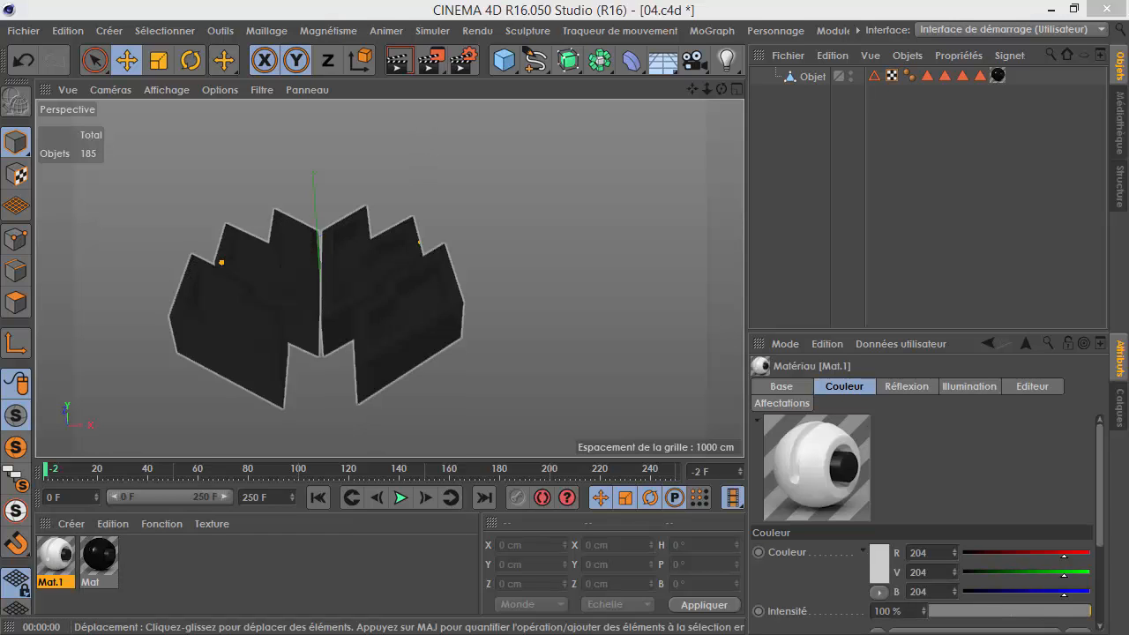
double_click(55, 556)
left_click_drag(542, 154, 765, 91)
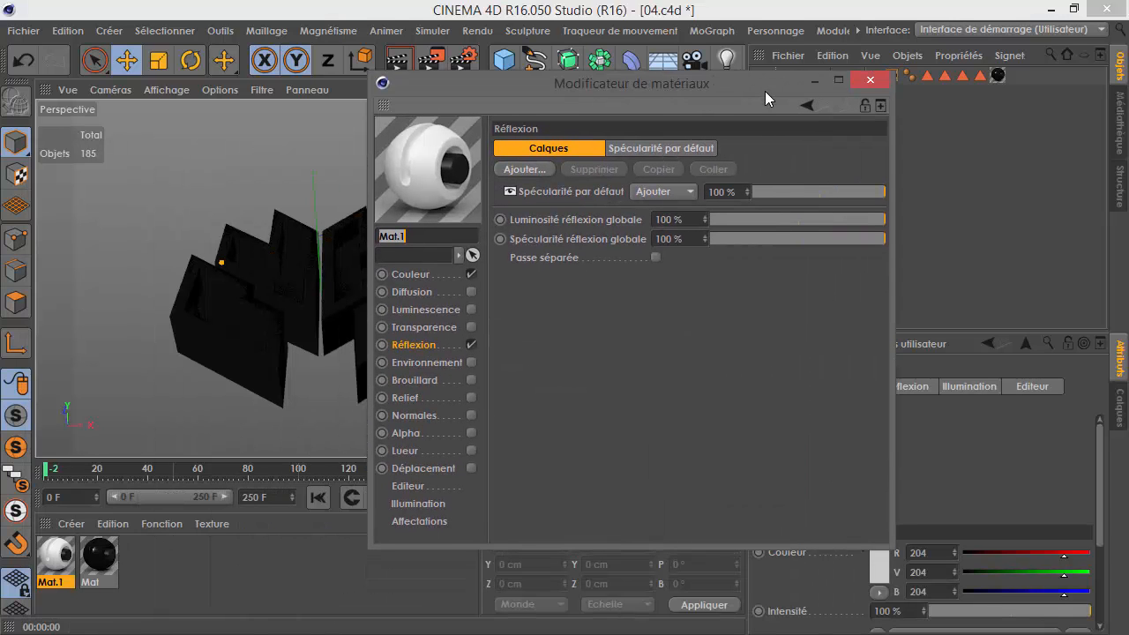
- Set the Mat.1 material's colour to a dark grey with 10 % brightness
left_click(415, 274)
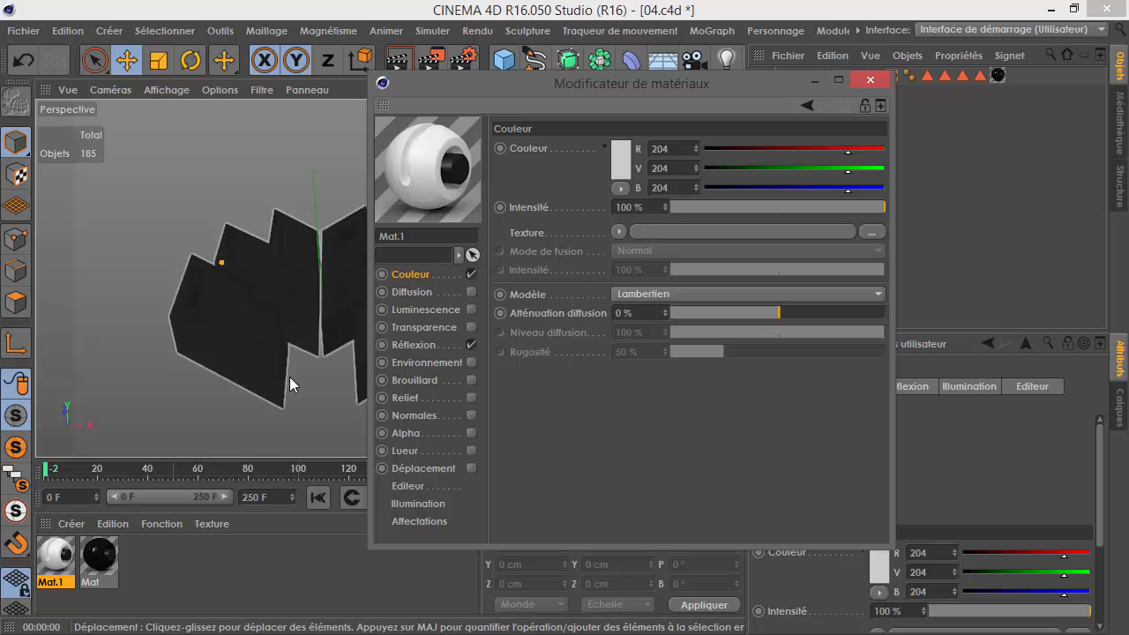
left_click(623, 161)
key("Tab")
key("Tab")
type("10")
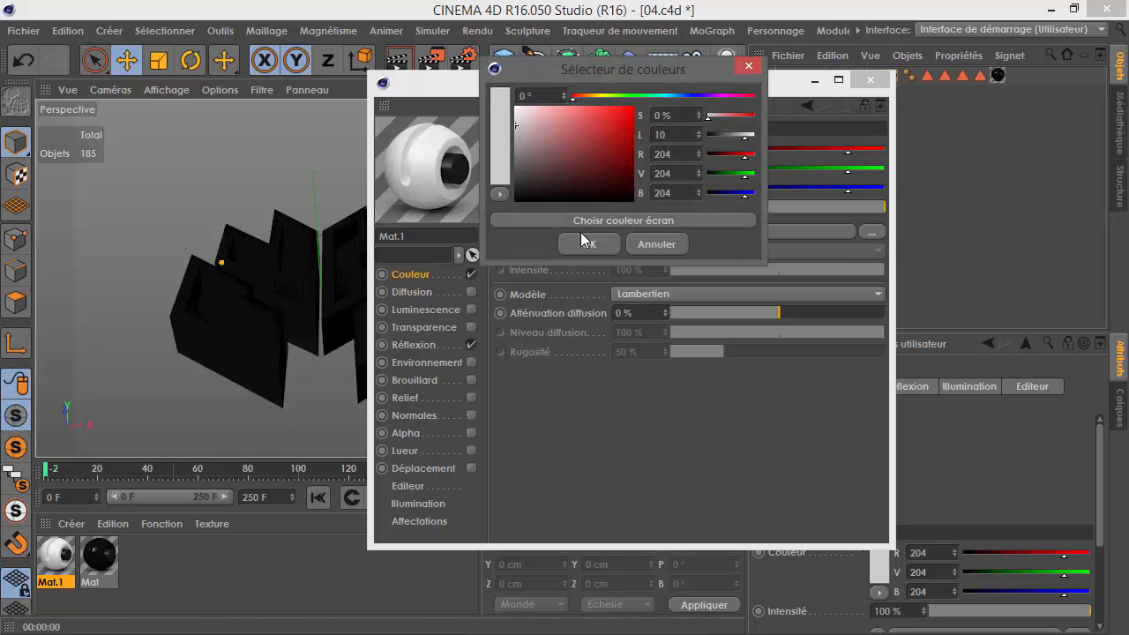
left_click(583, 237)
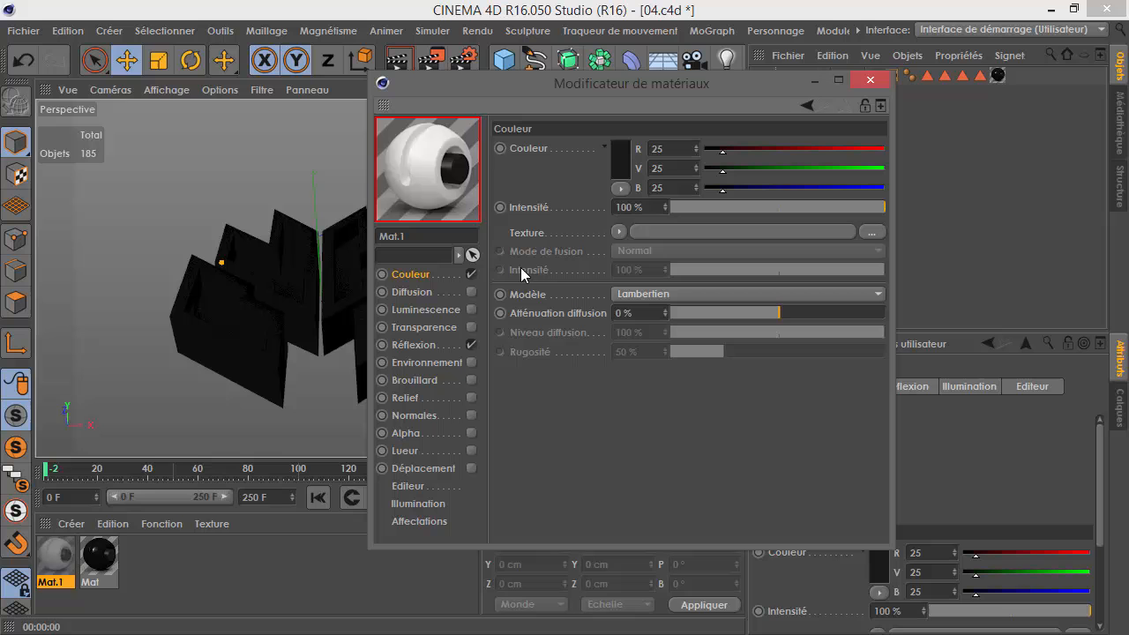
- Add a Beckmann layer to the Mat.1 material's reflection
left_click(413, 345)
left_click(538, 171)
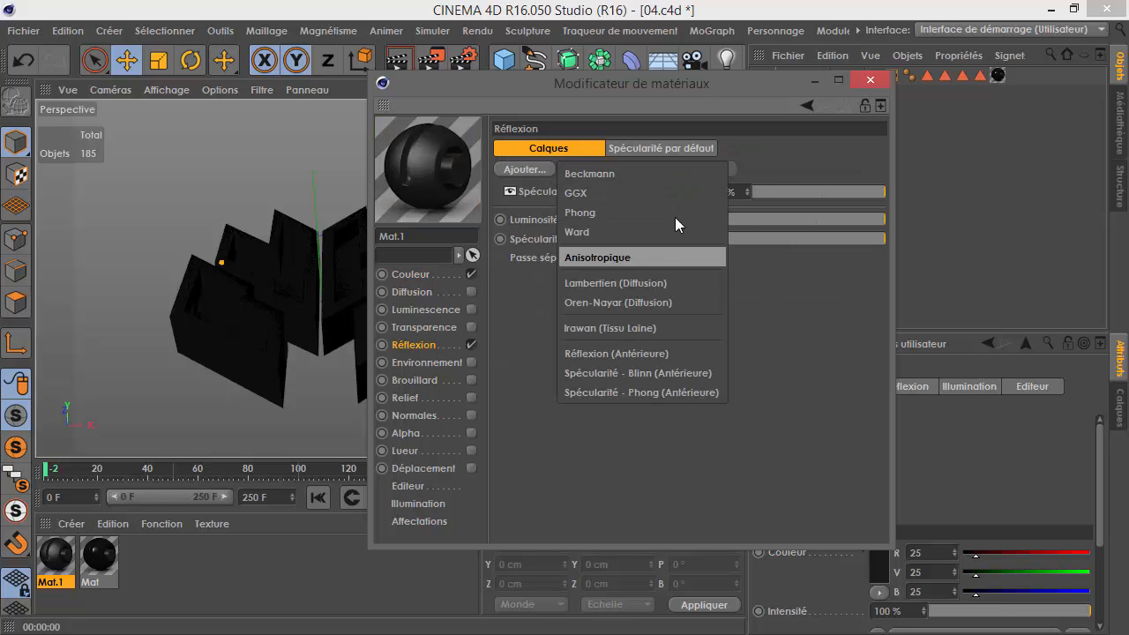
left_click(630, 177)
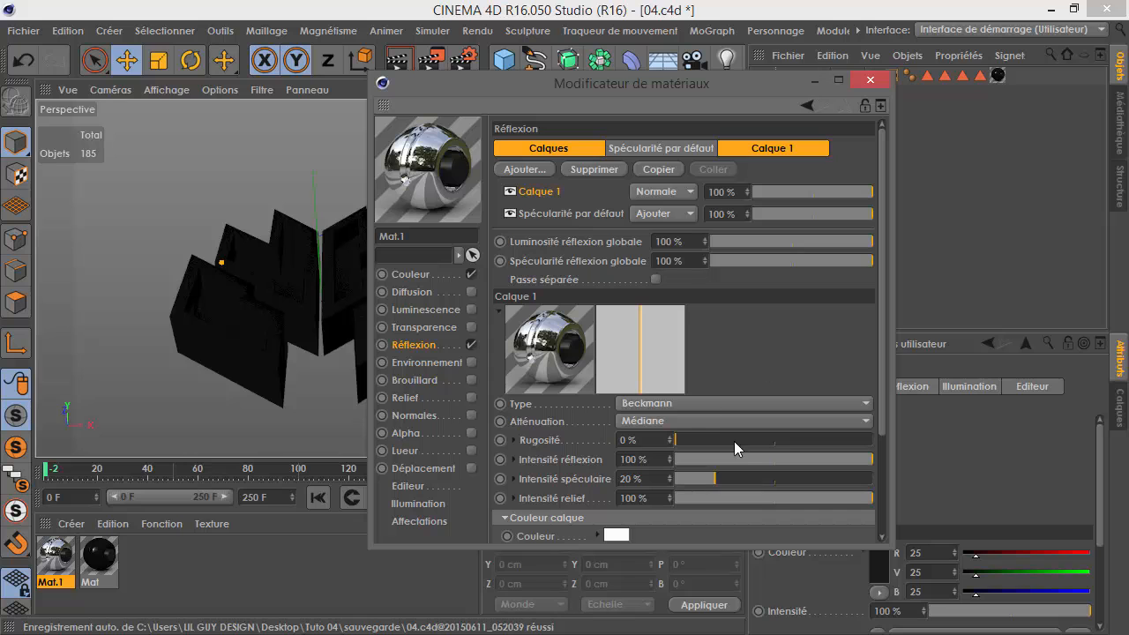
- Give the Beckmann layer's colour 49 % brightness and a Fresnel texture with 29 % mix intensity
scroll(752, 354, "down", 3)
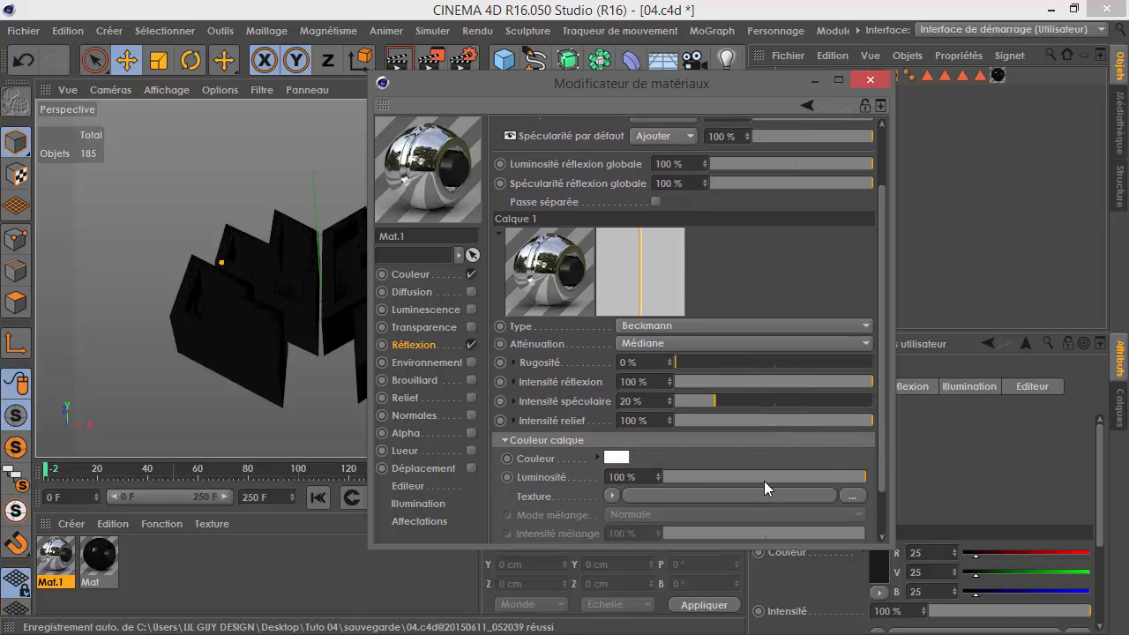
left_click(764, 479)
scroll(782, 446, "down", 1)
left_click(609, 468)
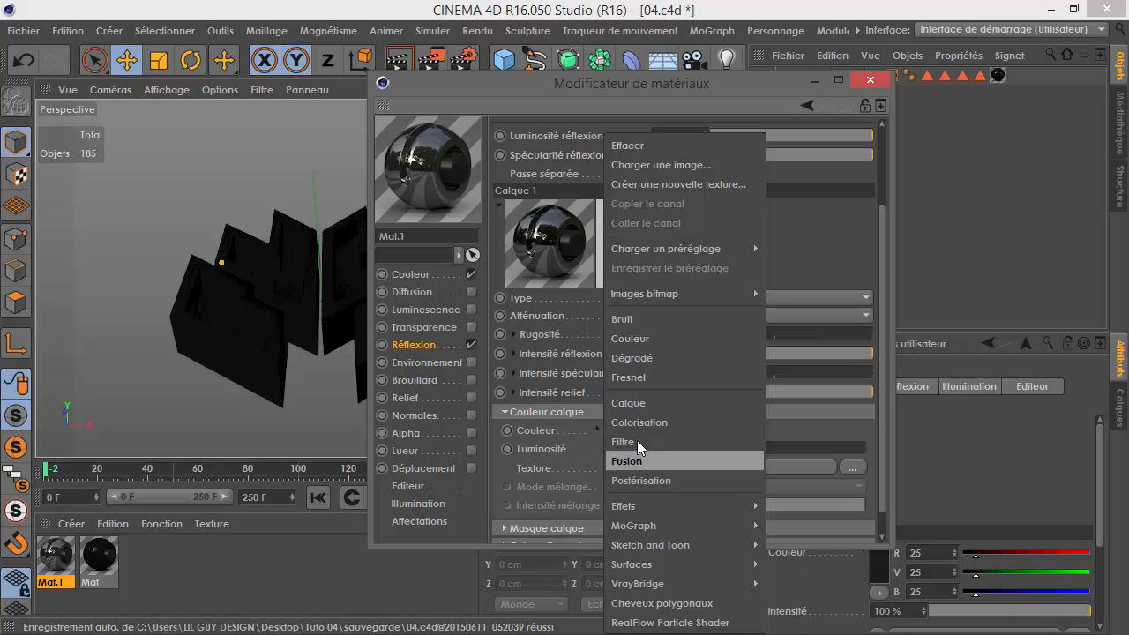
left_click(642, 377)
scroll(776, 329, "down", 3)
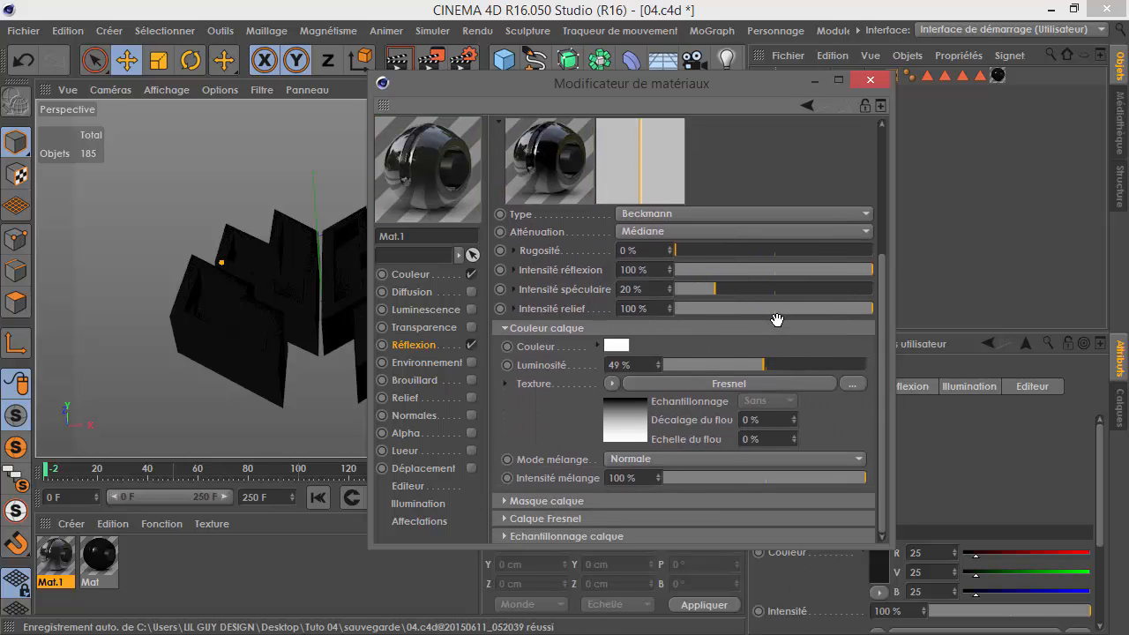
left_click_drag(722, 475, 726, 477)
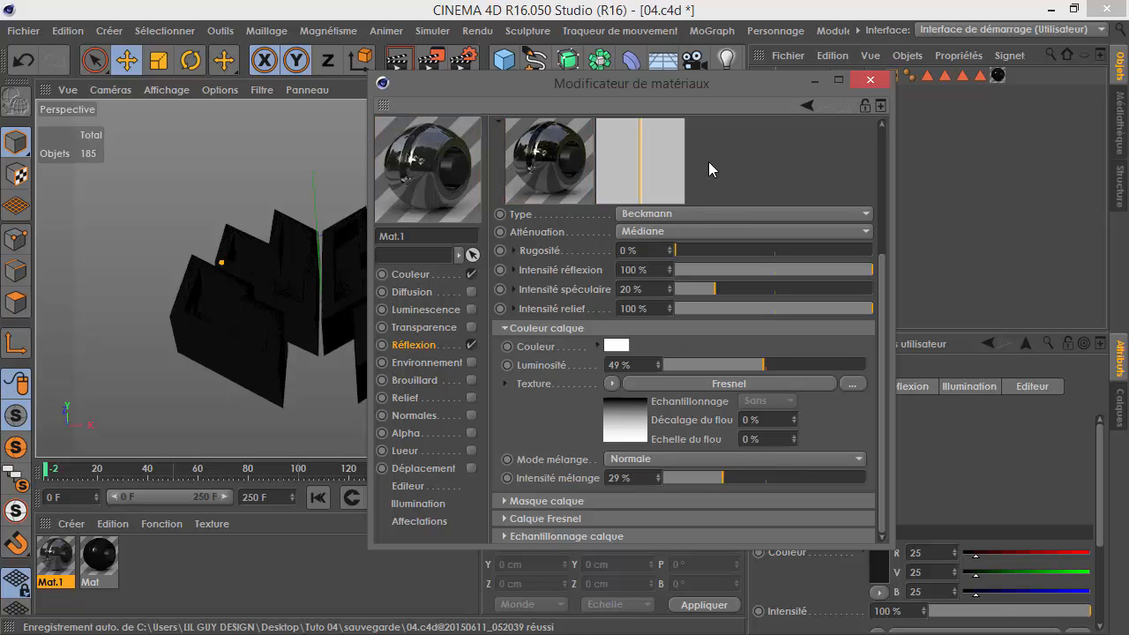
- Move Calque 1 below the default specular layer, and set that specular's width to 24 % and specular intensity to 83 %
scroll(708, 161, "up", 3)
mouse_move(538, 192)
left_mouse_down()
mouse_move(540, 228)
mouse_move(551, 204)
left_mouse_up()
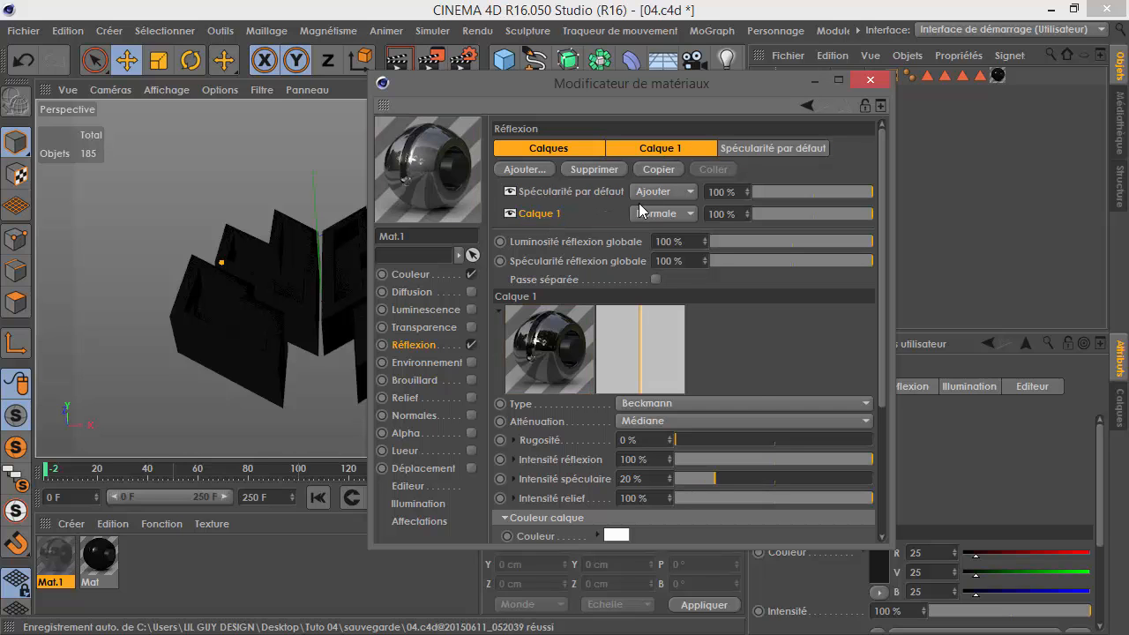
left_click(574, 193)
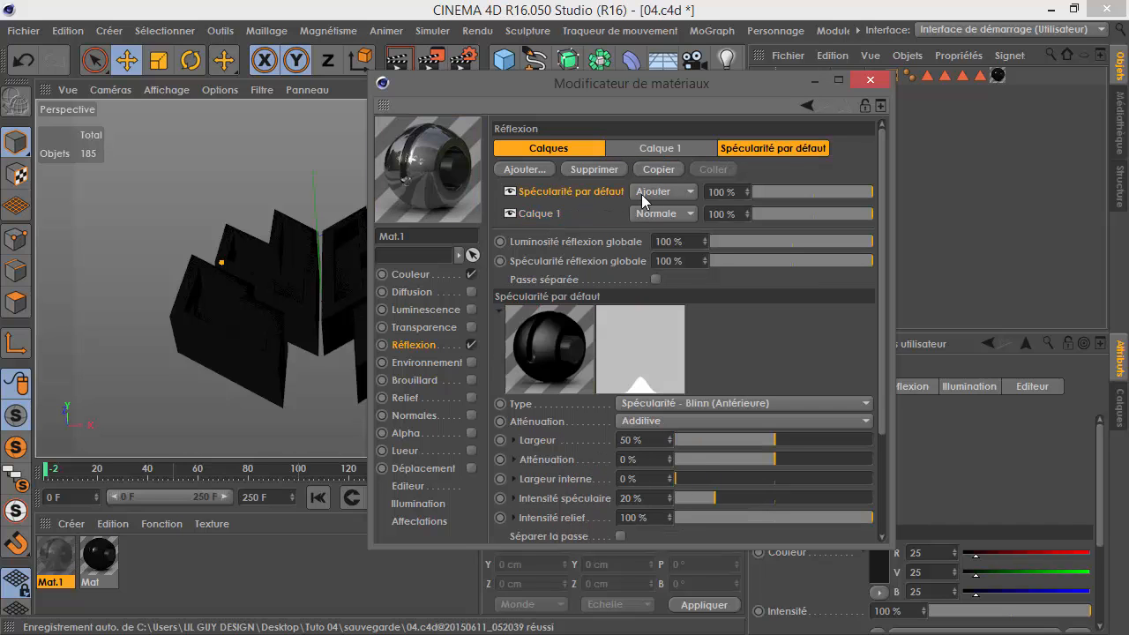
left_click(779, 147)
left_click_drag(750, 315, 723, 309)
left_click_drag(723, 368, 841, 366)
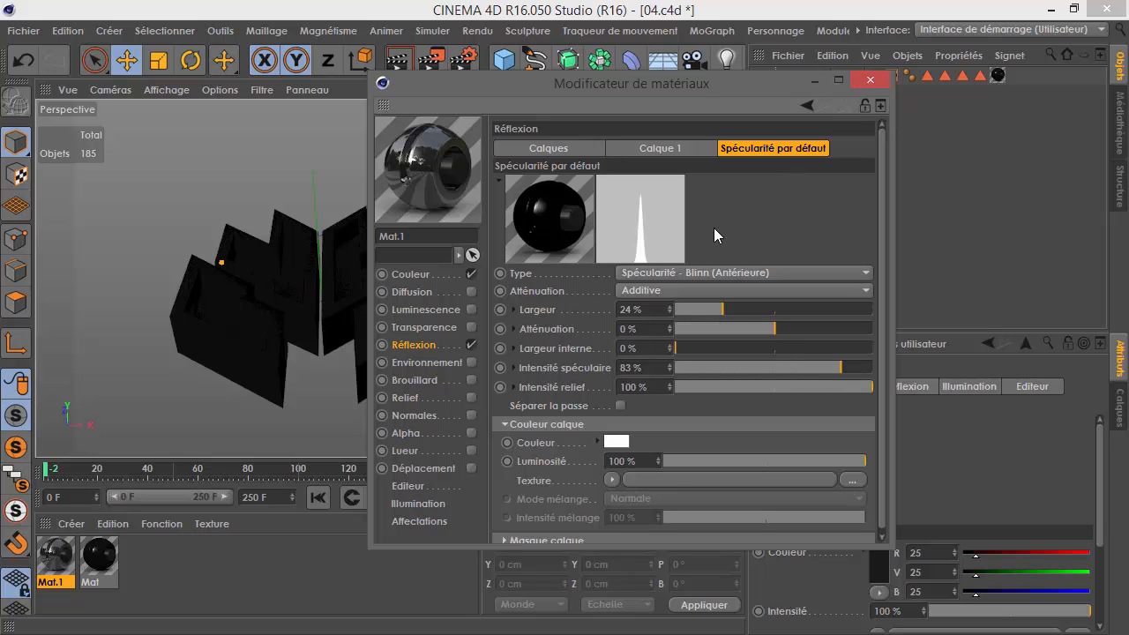
- Close the material editor and reduce the icon size of the top toolbar palette
left_click(888, 81)
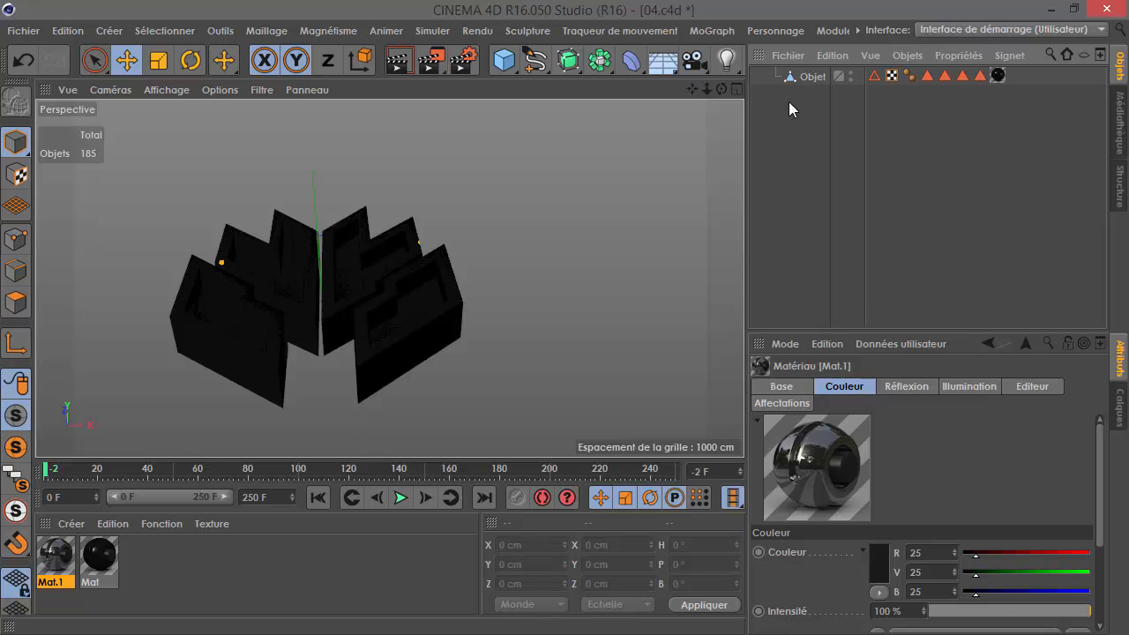
left_click(813, 76)
left_click(857, 30)
mouse_move(889, 61)
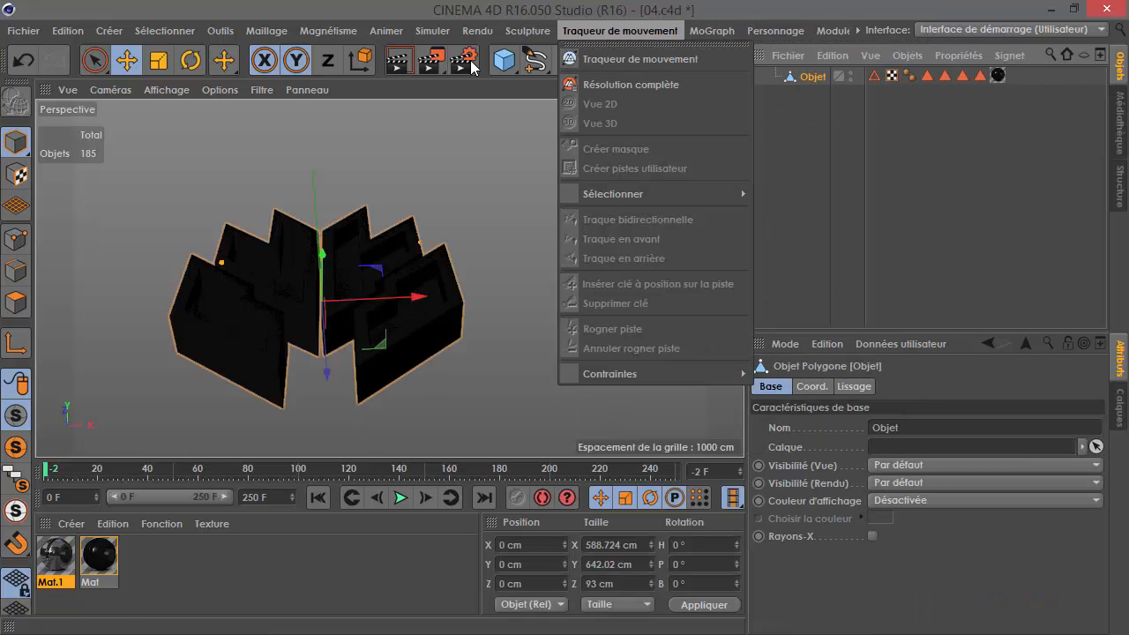
left_click(308, 68)
right_click(308, 69)
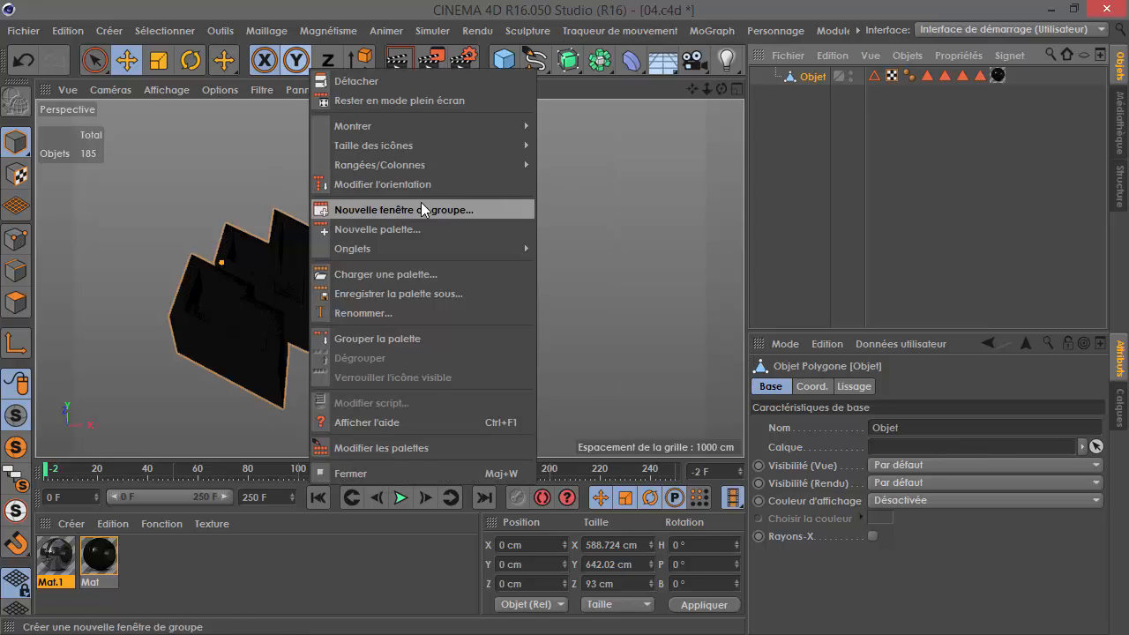
mouse_move(489, 143)
left_click(573, 157)
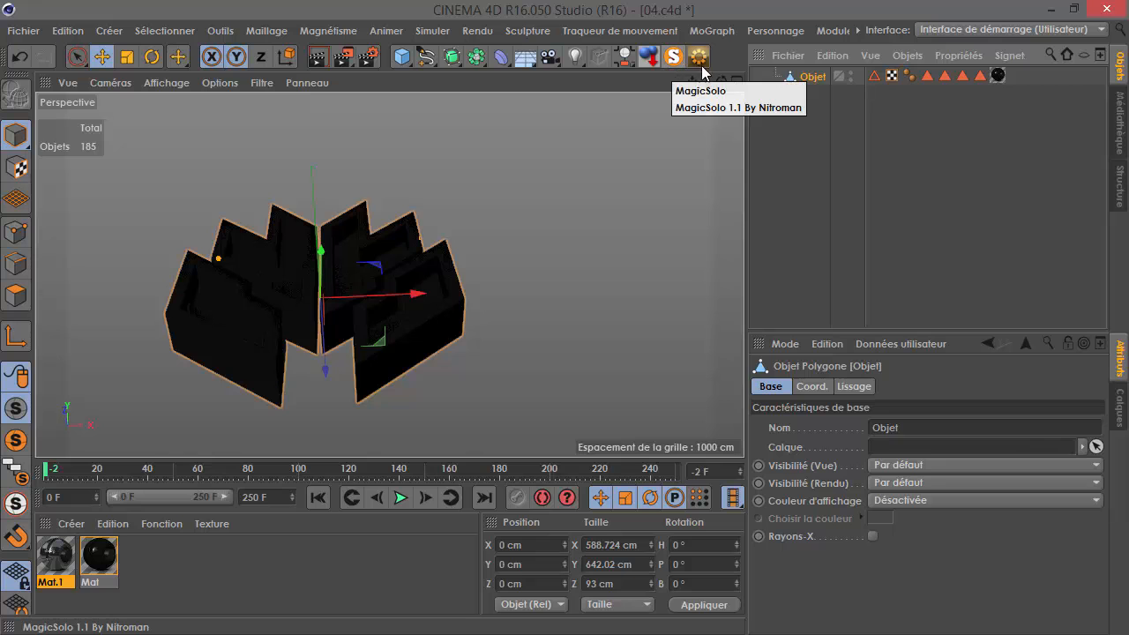
- Turn off solo mode to bring the whole scene back into the viewport
left_click(822, 103)
left_click(791, 80)
left_click(675, 59)
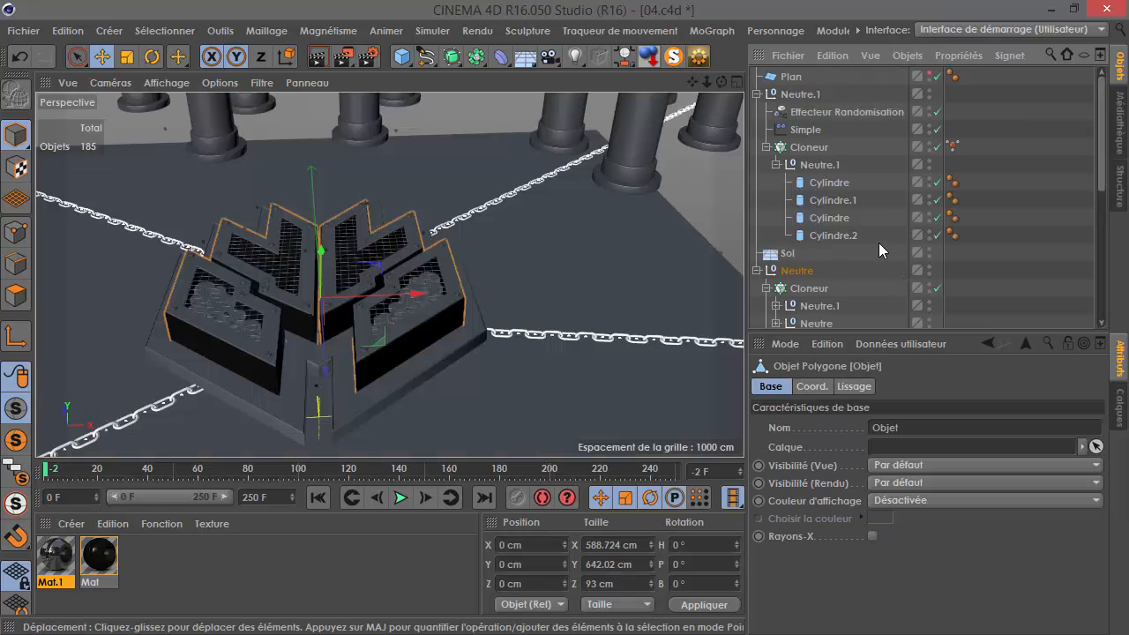
- Apply the Mat.1 material to the Base symmetry object beneath the letter blocks
scroll(869, 256, "down", 5)
left_click(364, 407)
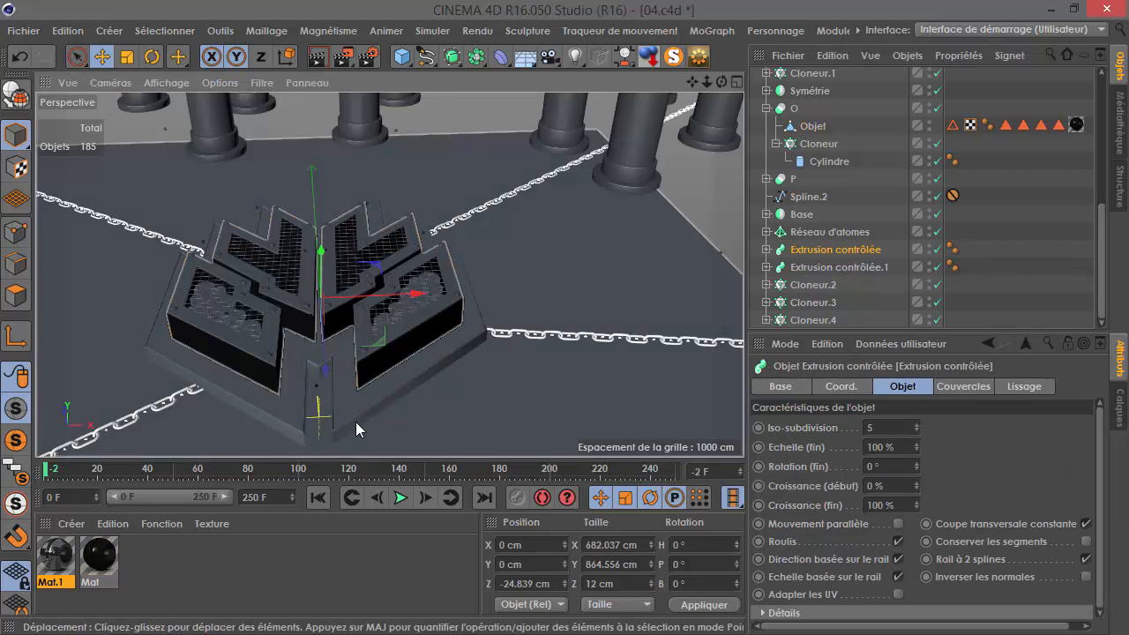
left_click(355, 422)
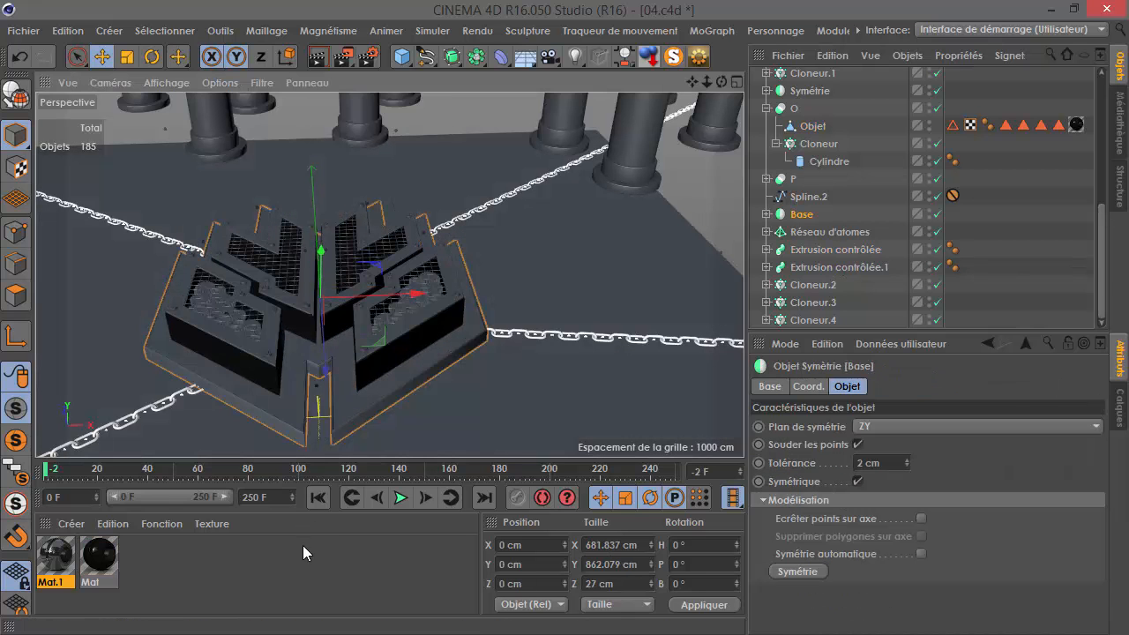
left_click_drag(69, 565, 339, 308)
- Render a close view of the base's front notch to check its reflections
scroll(494, 274, "up", 5)
scroll(340, 308, "down", 4)
left_click_drag(406, 320, 277, 312, "alt")
left_click(315, 57)
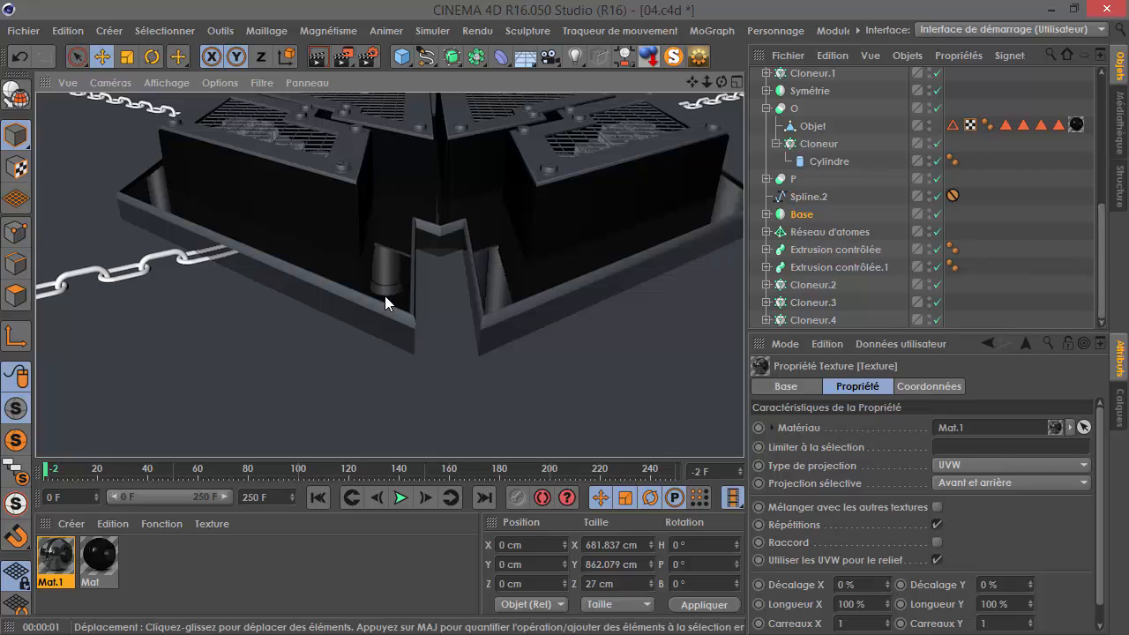
left_click_drag(0, 353, 400, 293)
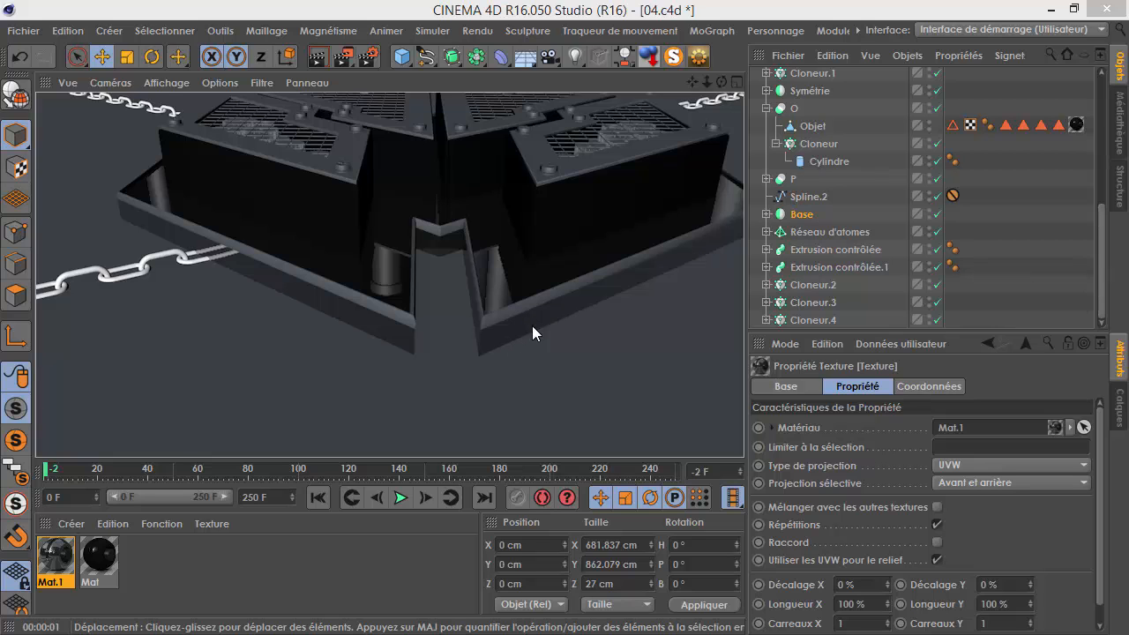
- Slightly raise the roughness of Mat.1's Beckmann layer, Calque 1, and render the view again
left_click(55, 558)
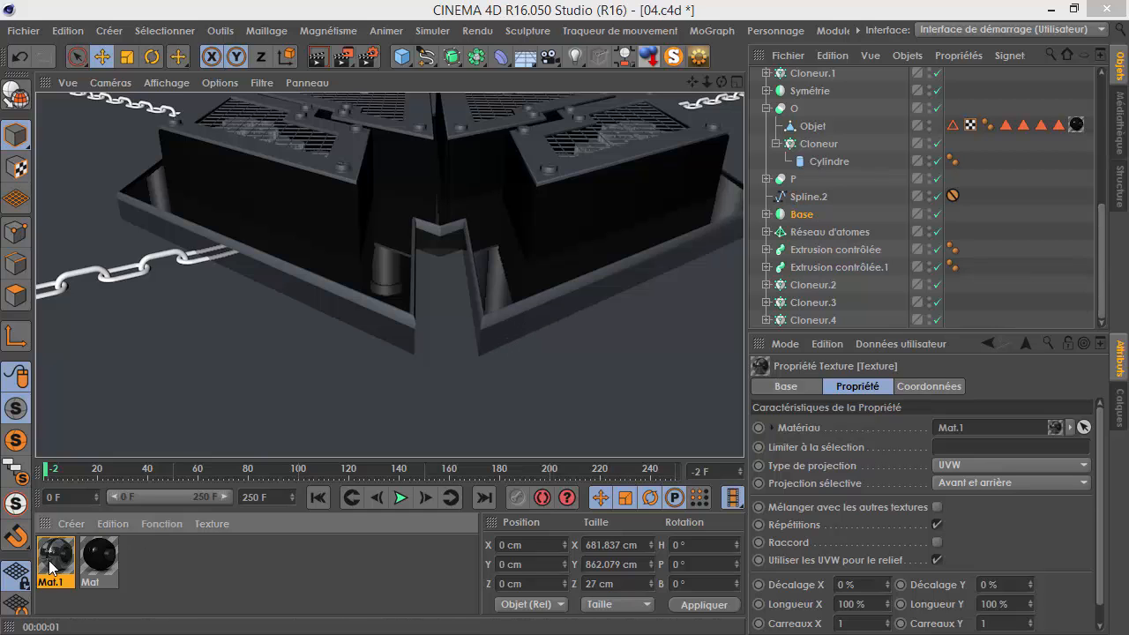
double_click(54, 558)
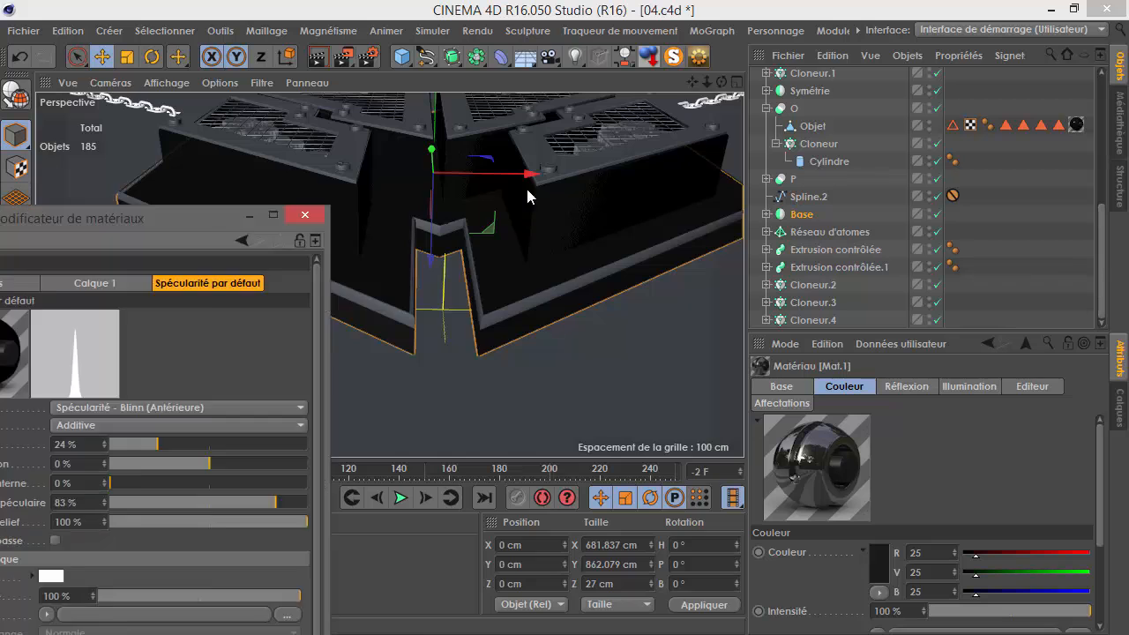
left_click_drag(196, 211, 623, 107)
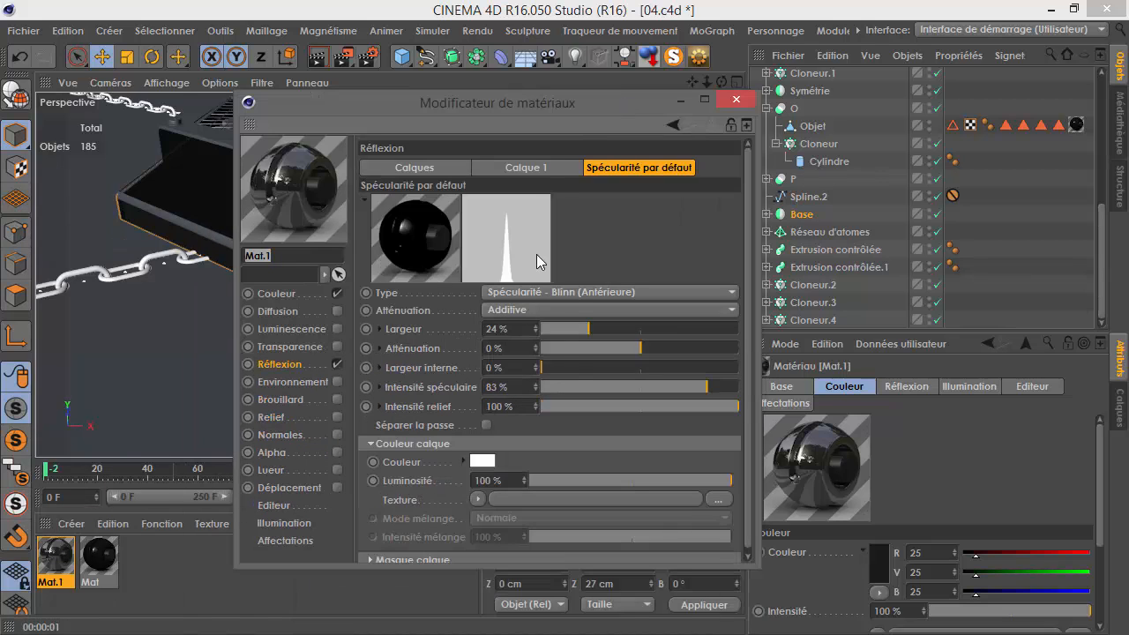
left_click(527, 167)
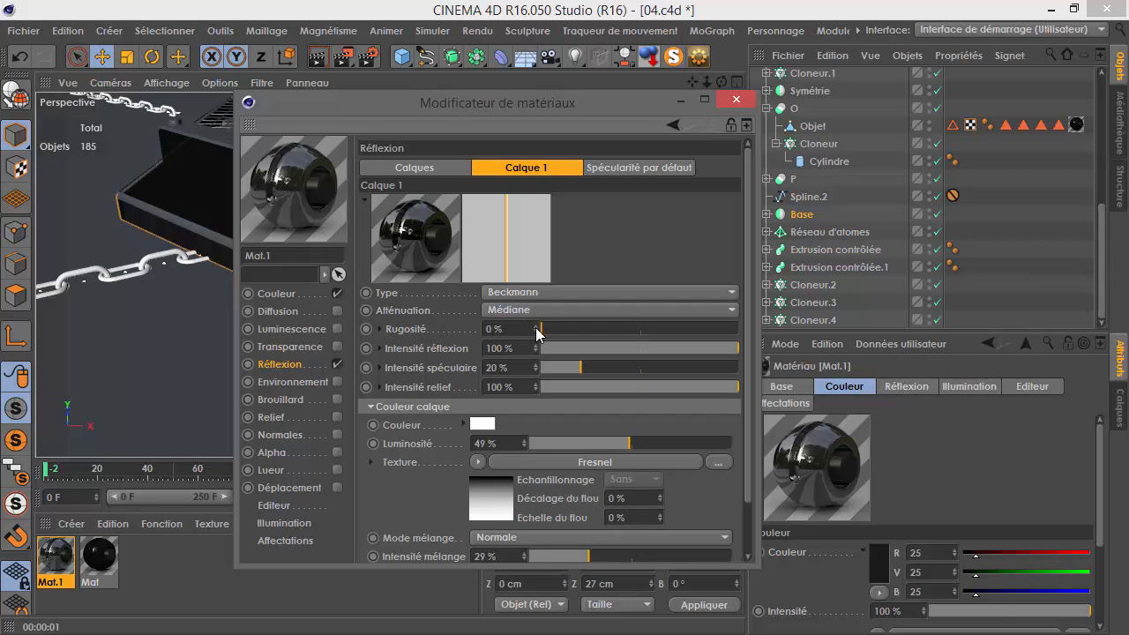
left_click_drag(543, 333, 550, 334)
left_click(736, 99)
key("ctrl+r")
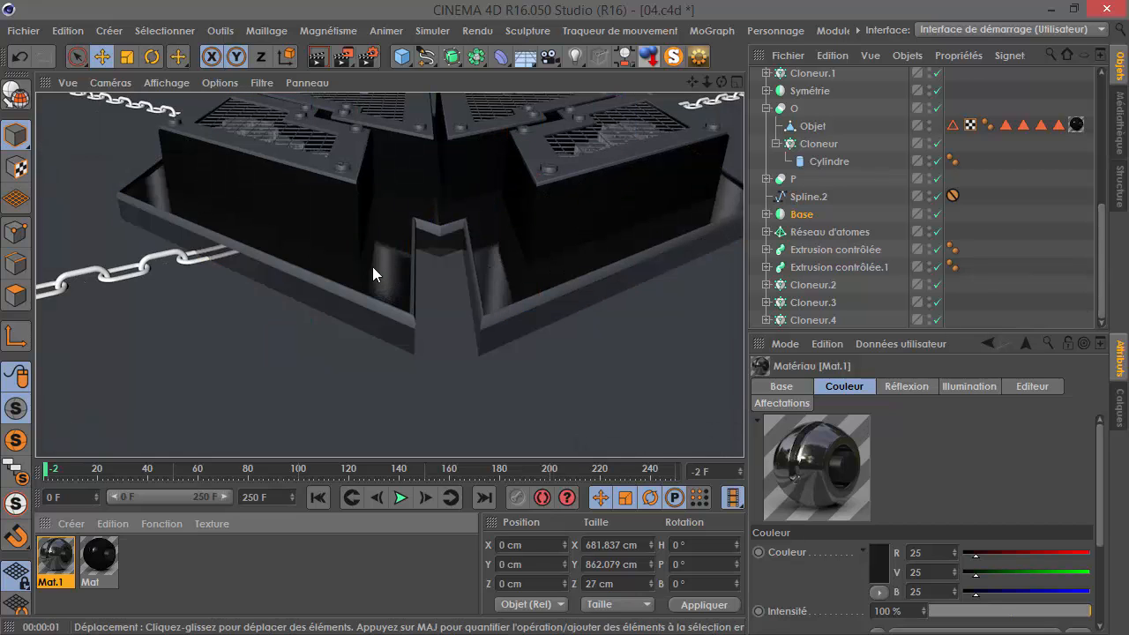
- Apply the Mat.1 material to the floor around the base
scroll(319, 326, "down", 5)
left_click_drag(414, 282, 459, 291, "alt")
left_click_drag(56, 556, 408, 414)
scroll(474, 338, "up", 3)
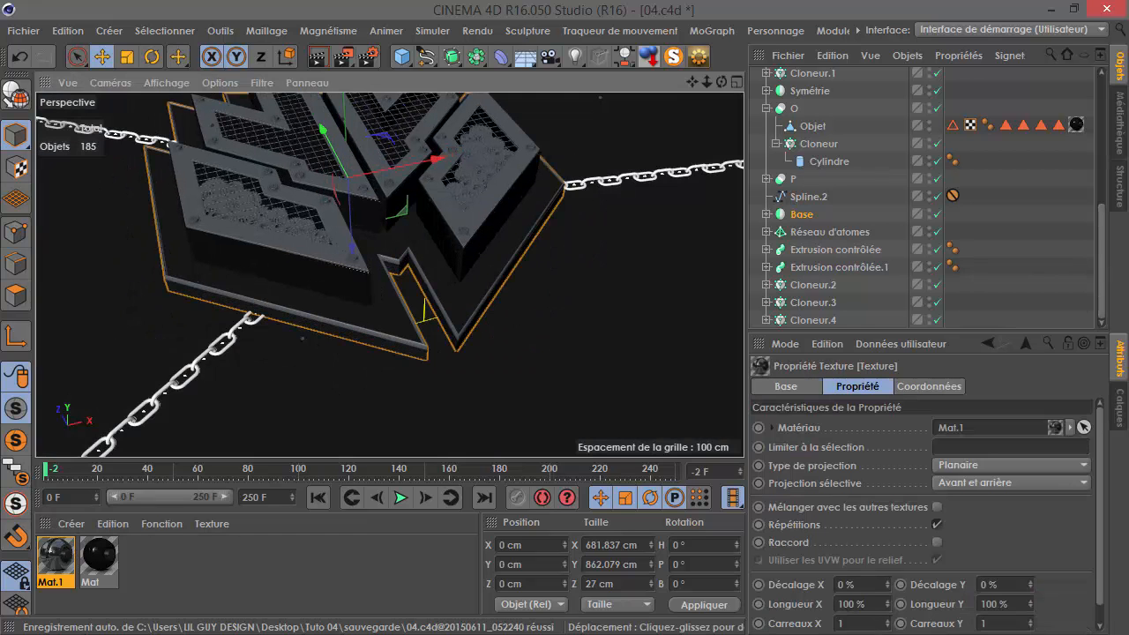
- Look at the reference clip in VLC and render the Cinema 4D view with the textured floor for comparison
key("alt+Tab")
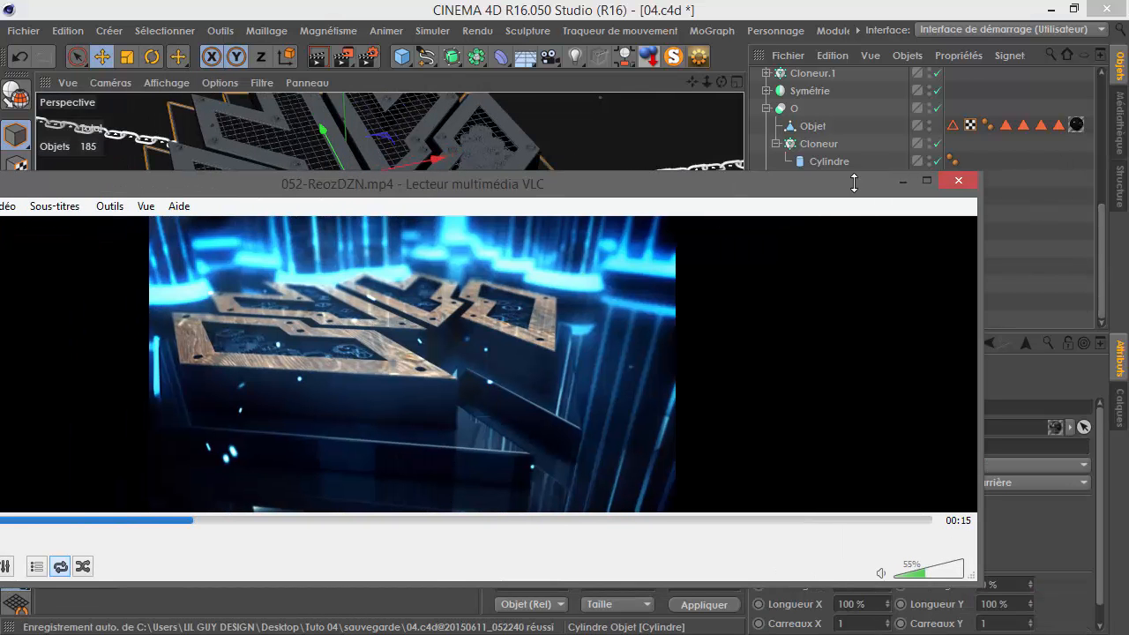
key("alt+Tab")
left_click(317, 57)
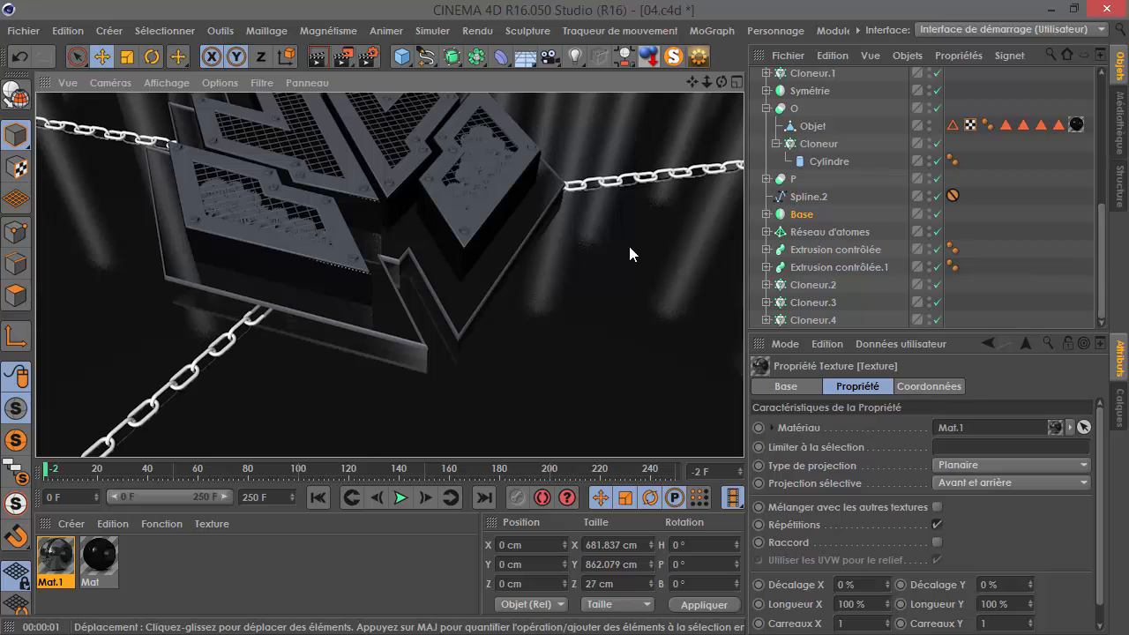
- Set the roughness of Mat.1's Calque 1 reflection layer to 10 % and render the view
left_click(430, 319)
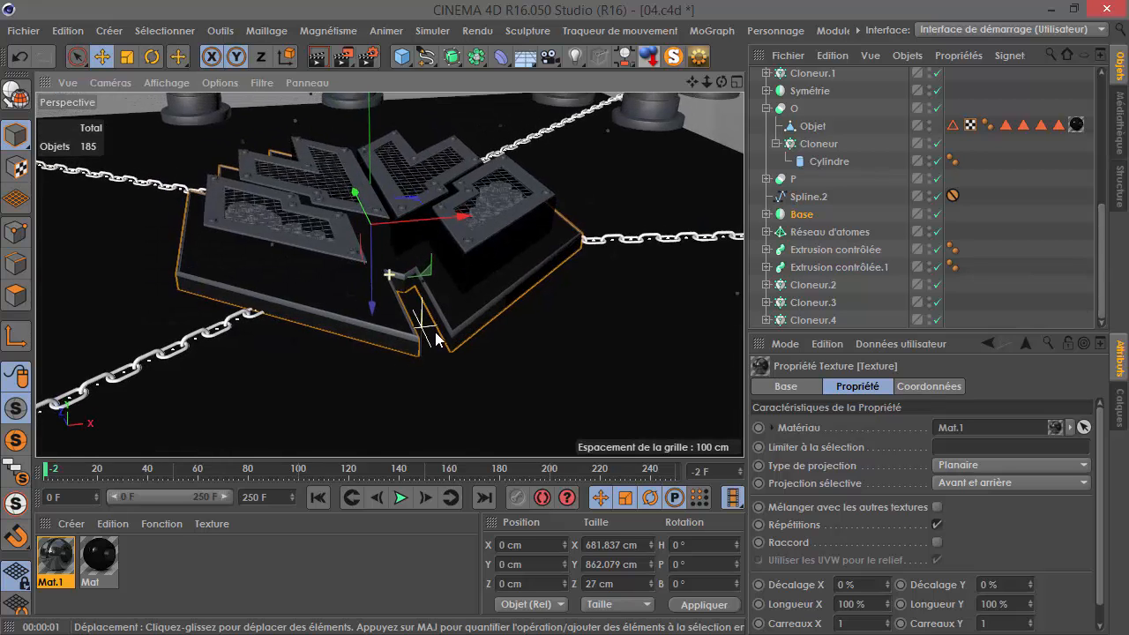
left_click(59, 555)
double_click(66, 554)
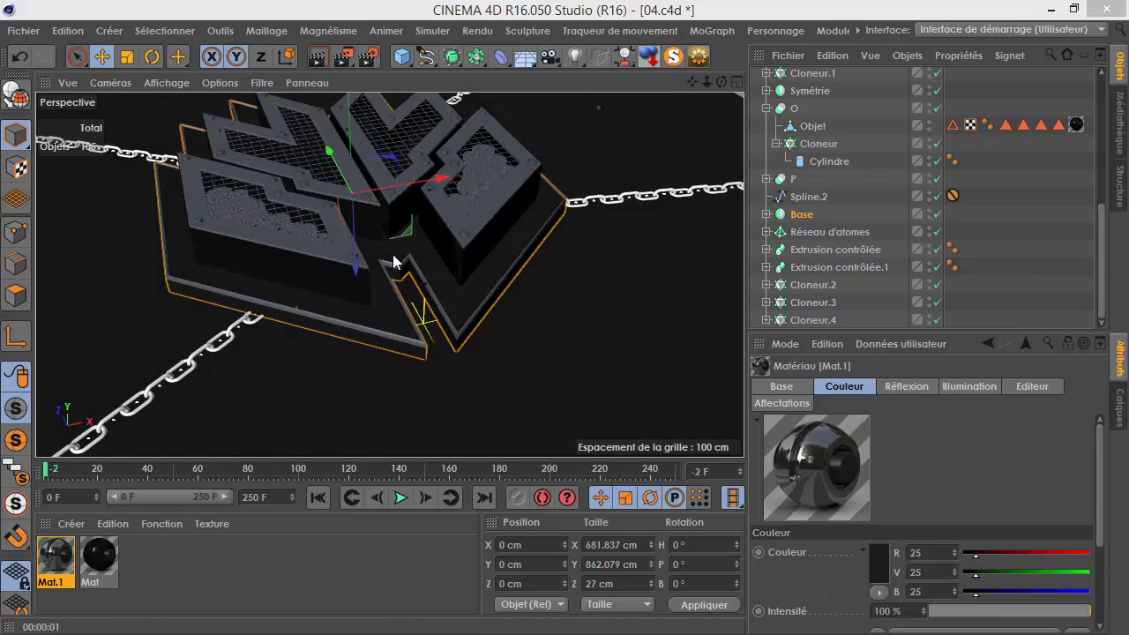
left_click(270, 331)
left_click_drag(374, 109, 437, 119)
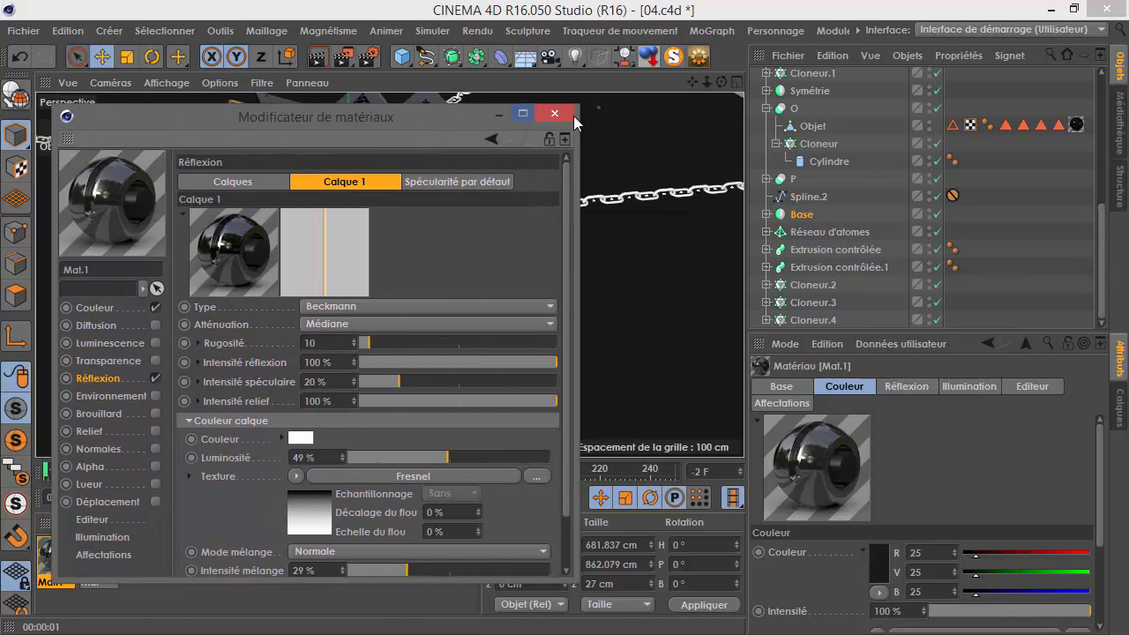
left_click(561, 115)
left_click(325, 55)
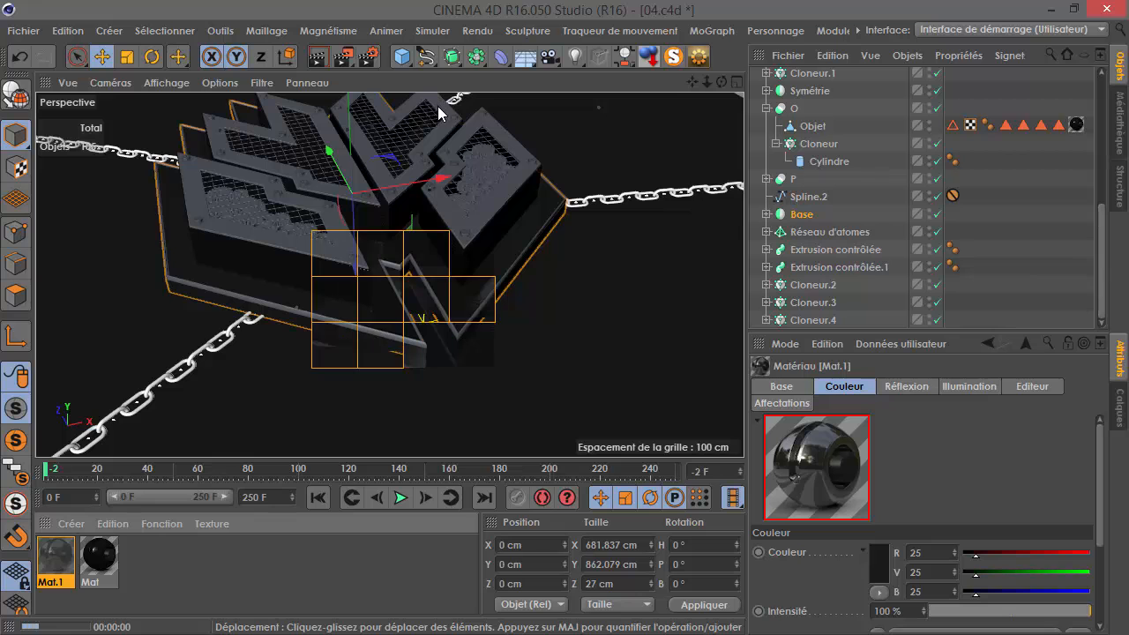
- Examine the screws and block frames up close and at several moments of the reference clip 052-ReozDZN.mp4 in VLC
left_click_drag(383, 297, 442, 271, "alt")
scroll(593, 228, "up", 5)
left_click_drag(596, 227, 469, 262, "alt")
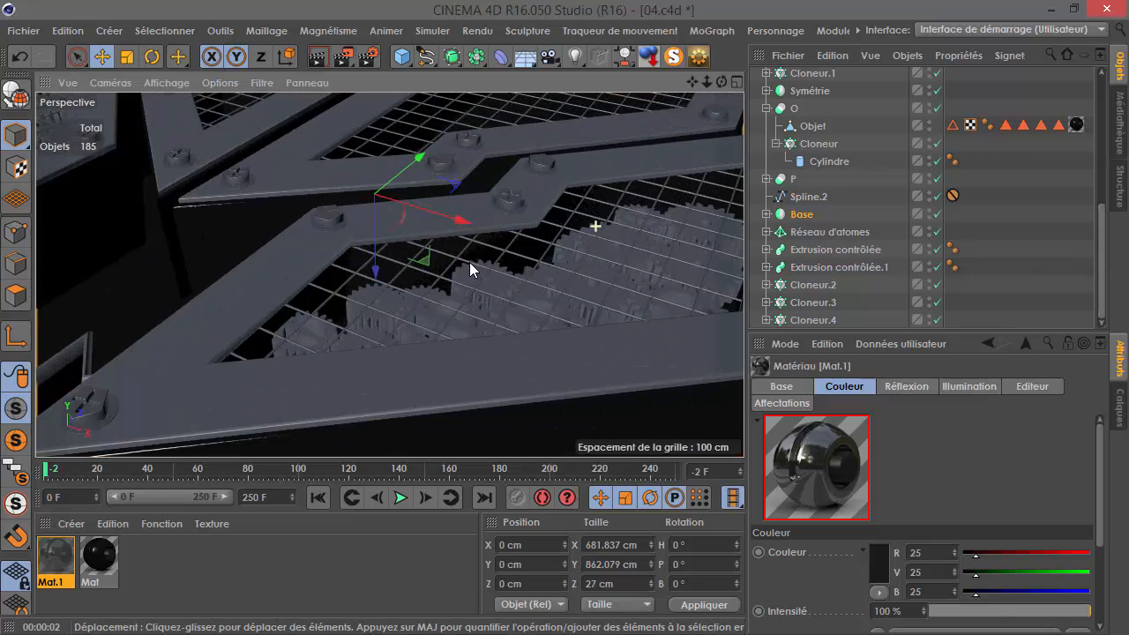
left_click_drag(701, 634, 742, 195)
left_click(428, 545)
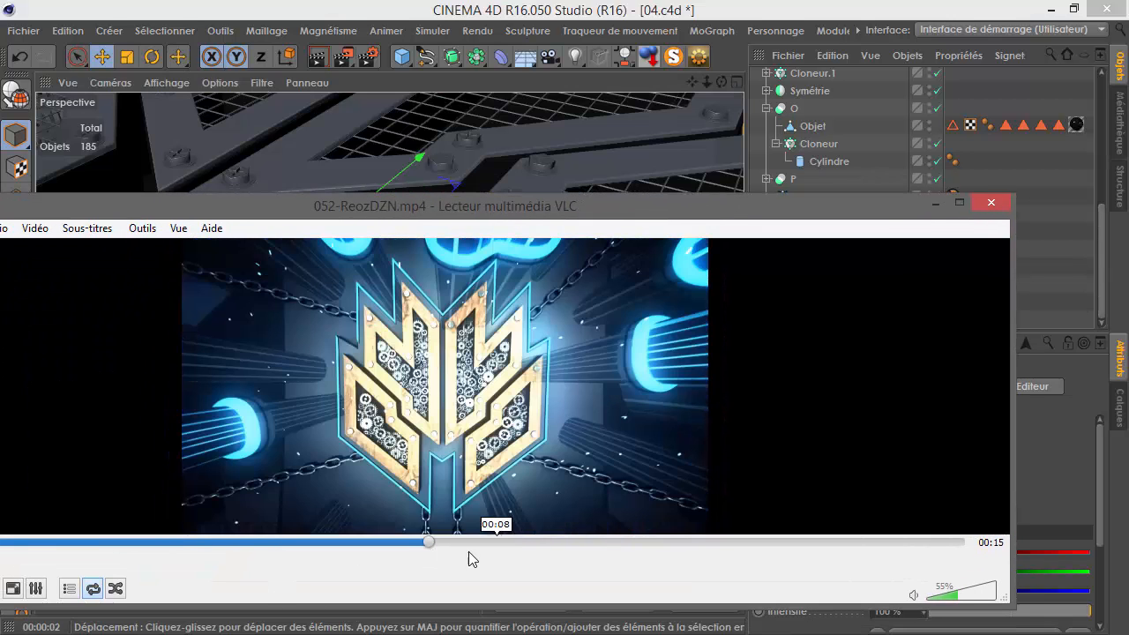
left_click(263, 545)
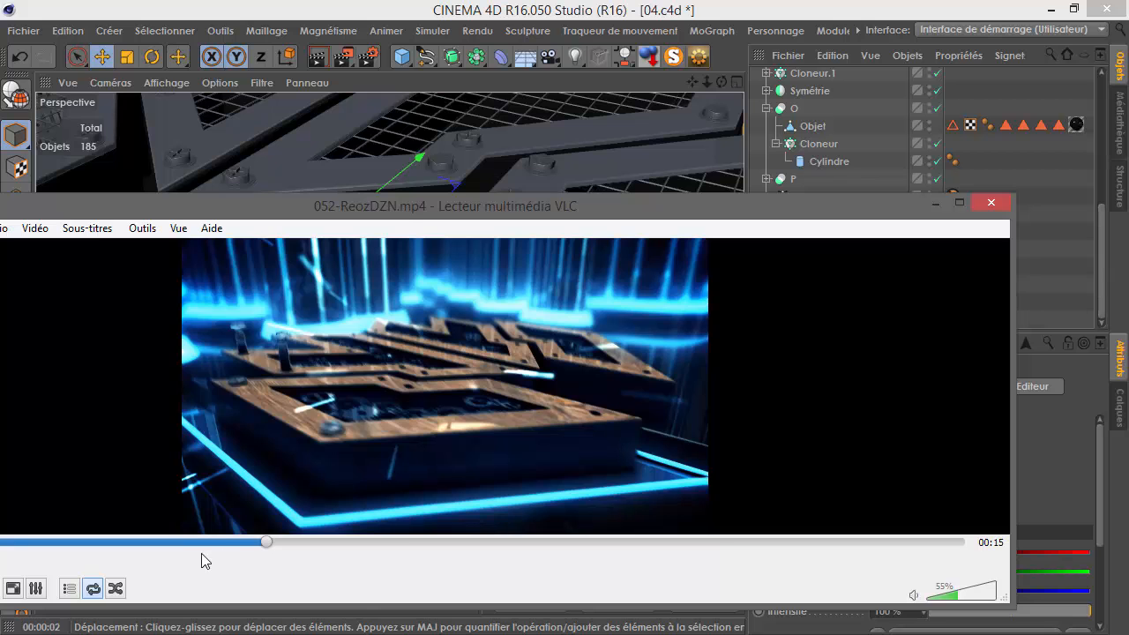
left_click(195, 545)
left_click(101, 544)
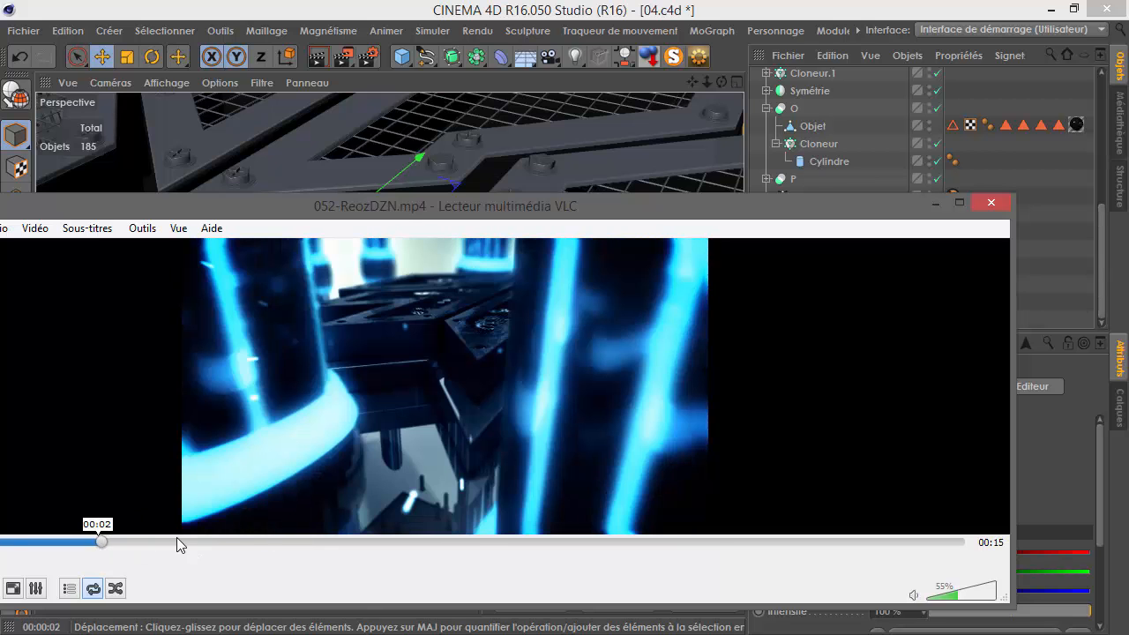
left_click(302, 543)
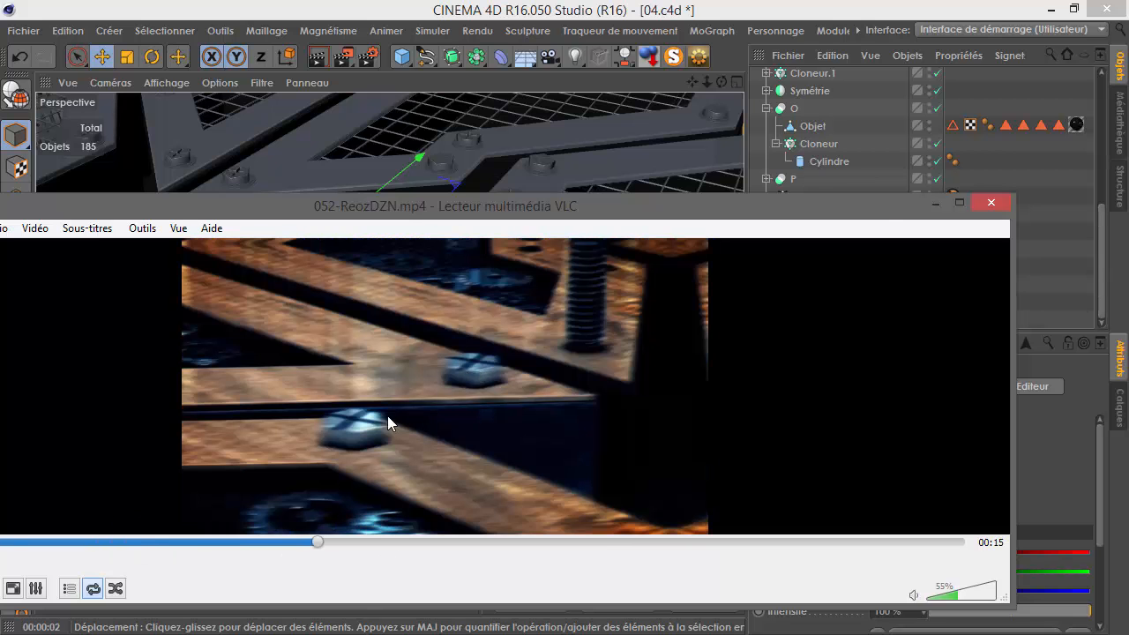
left_click(935, 205)
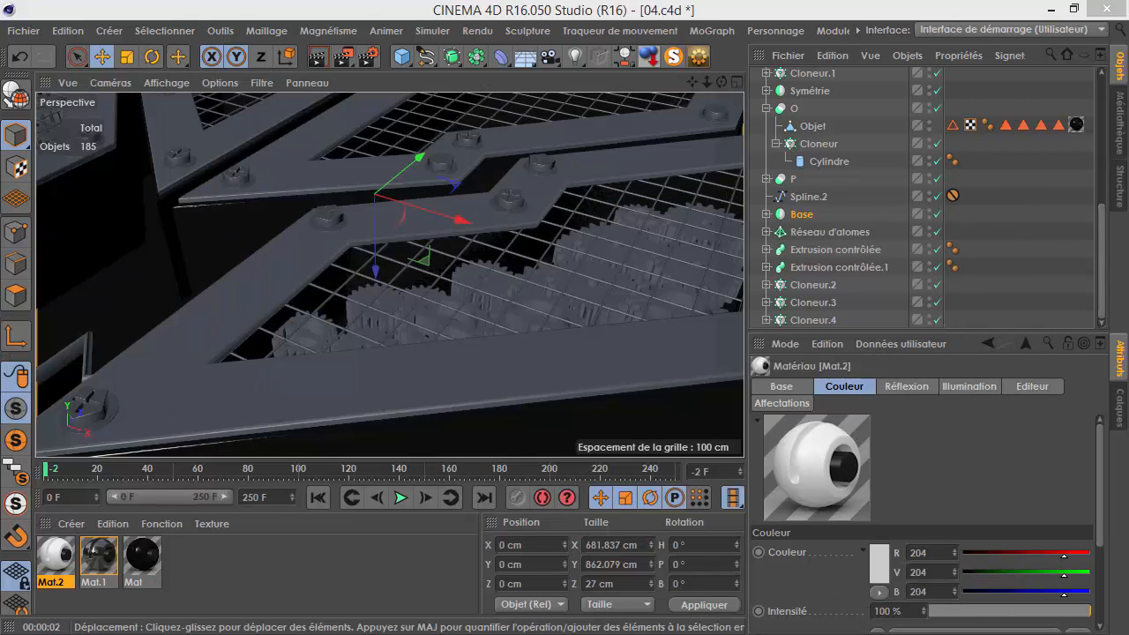
- Set the colour of the Mat.2 material to a neutral grey with 45 % brightness
double_click(55, 556)
left_click_drag(150, 209, 720, 53)
left_click(379, 247)
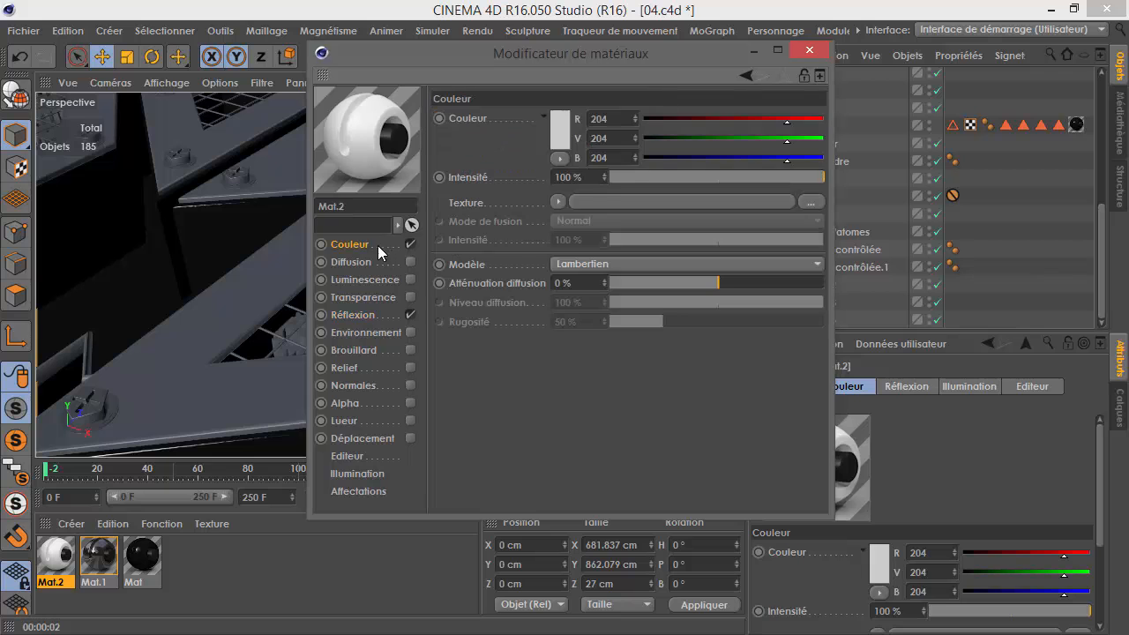
left_click(561, 141)
left_click_drag(623, 108, 437, 144)
type("30")
left_click(520, 221)
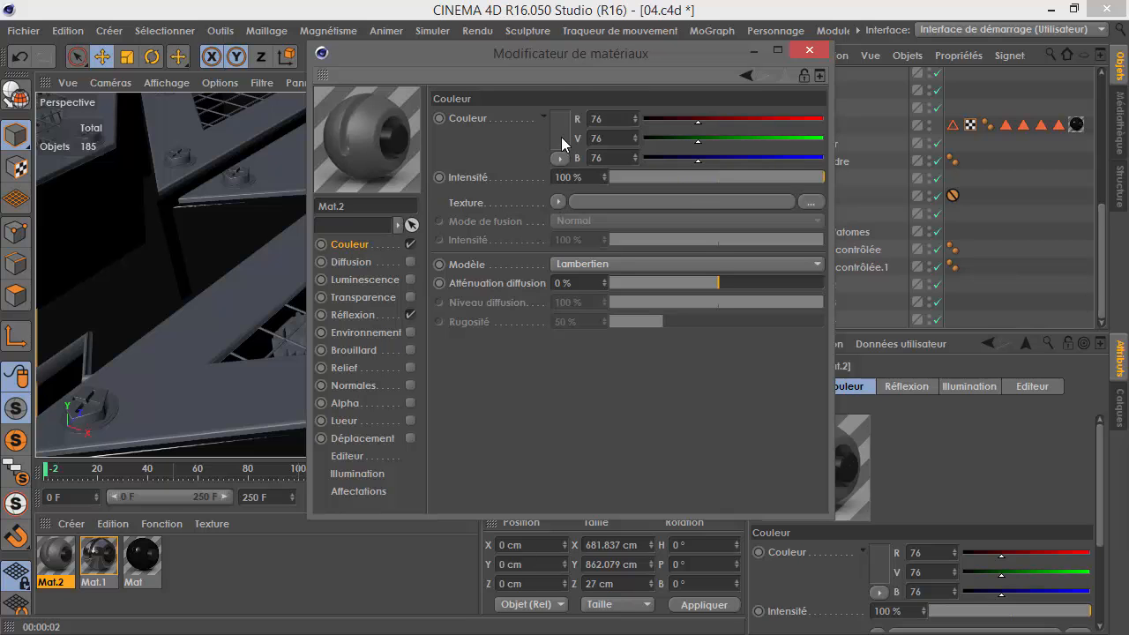
left_click(558, 138)
type("45")
left_click(527, 215)
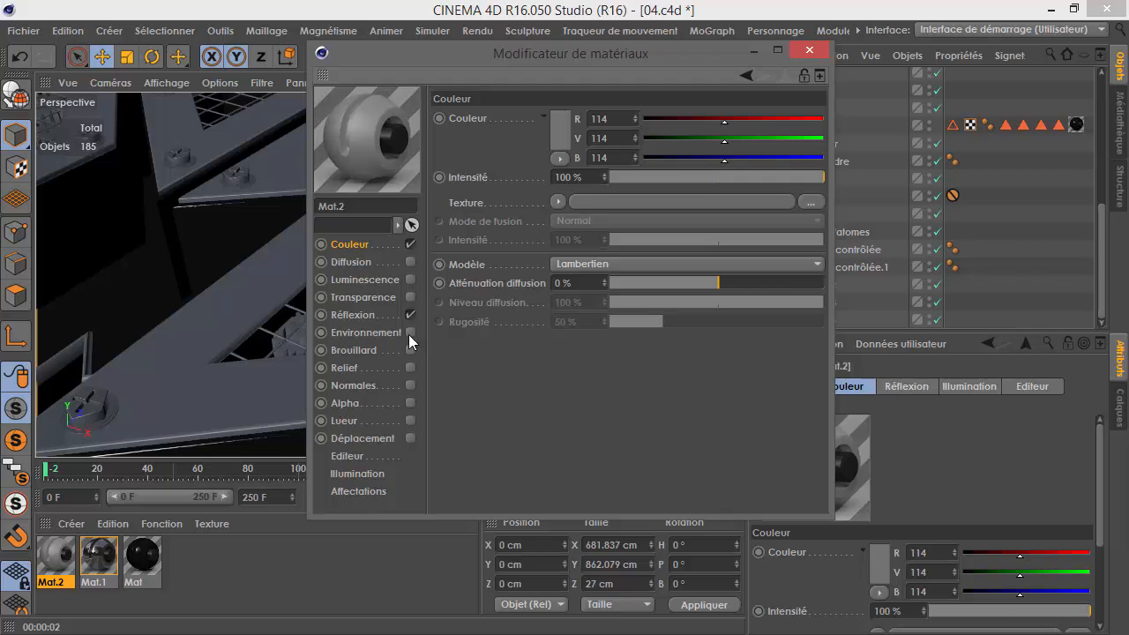
- Set Mat.2's default specular layer to Métal attenuation with a specular intensity of 200 %
left_click(358, 315)
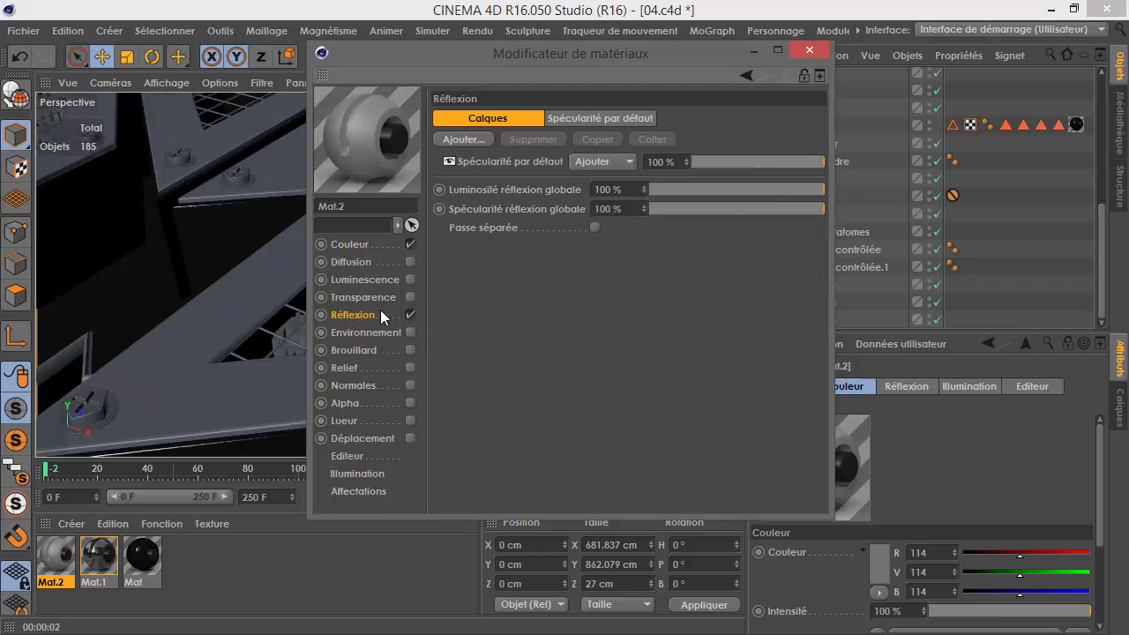
left_click(511, 162)
left_click(602, 117)
left_click(615, 262)
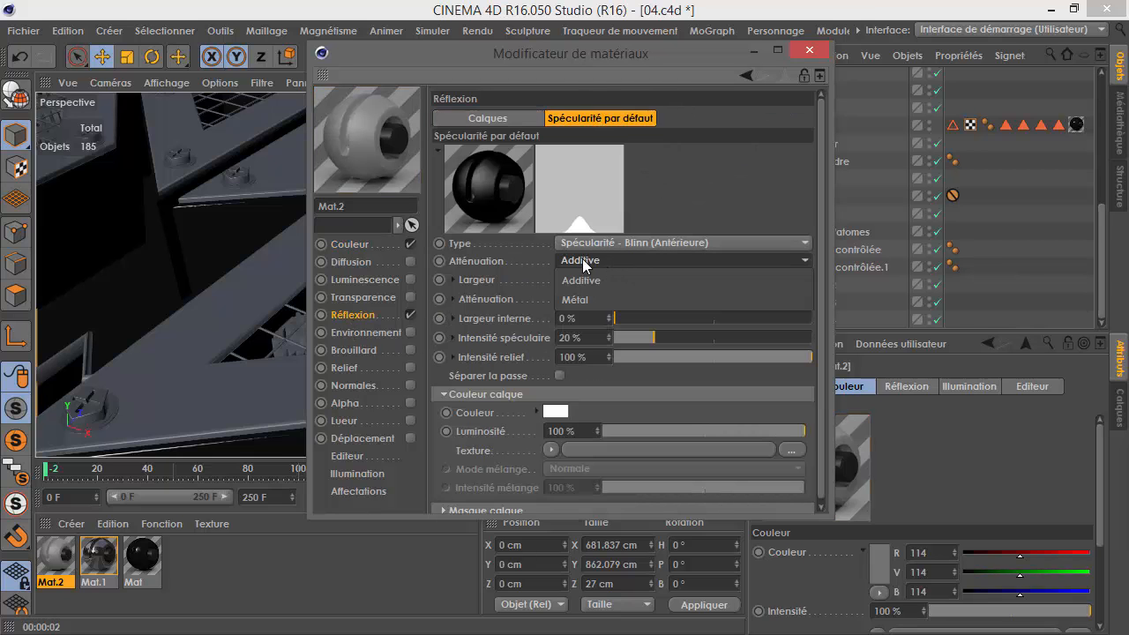
left_click(600, 299)
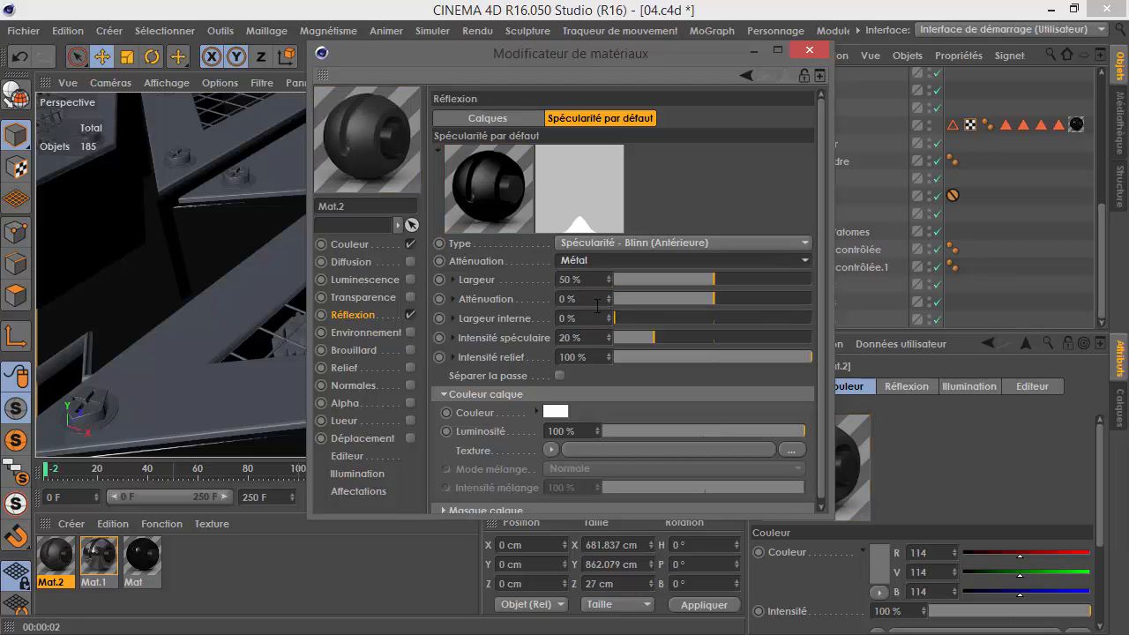
left_click_drag(661, 338, 787, 334)
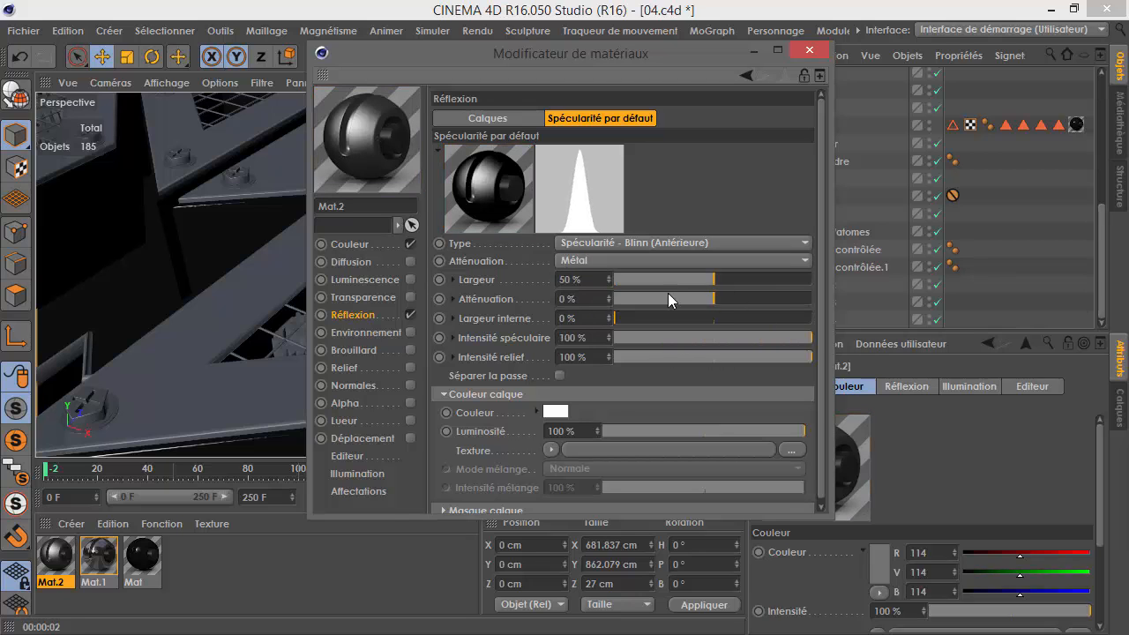
left_click(572, 338)
type("200")
key("Tab")
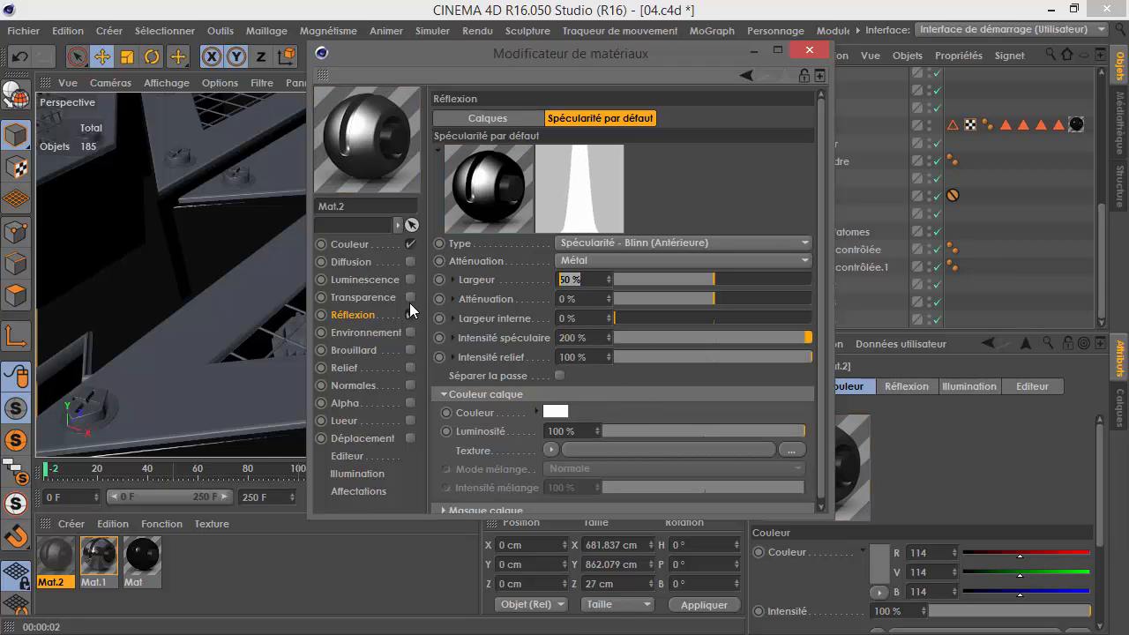
- Set the width of Mat.2's default specular layer to 35 %
left_click(410, 314)
type("20")
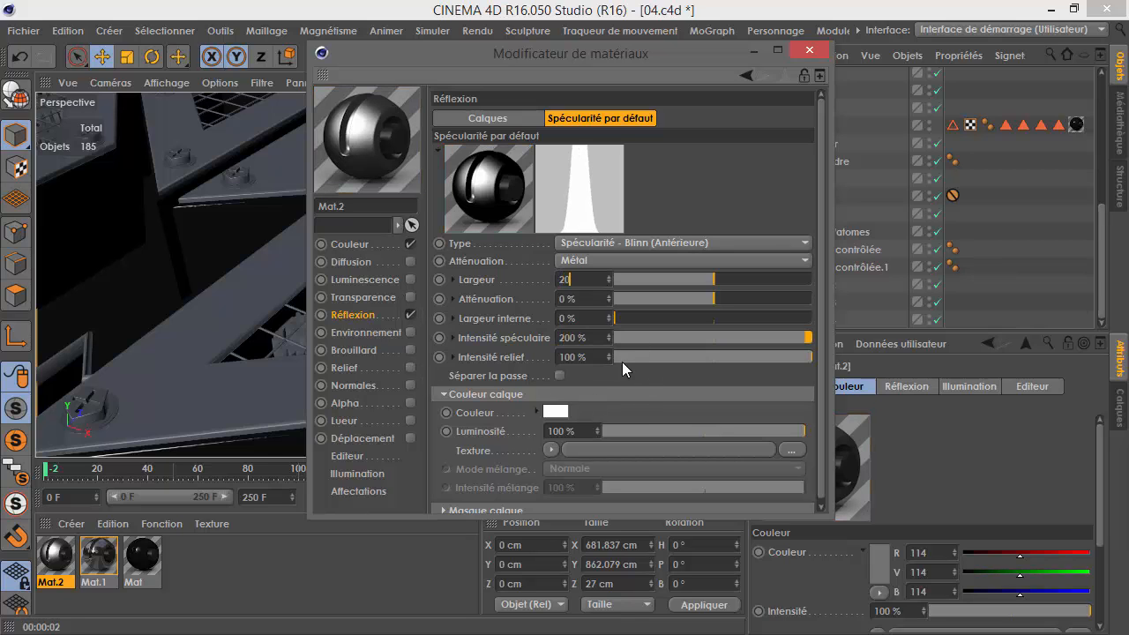
key("Return")
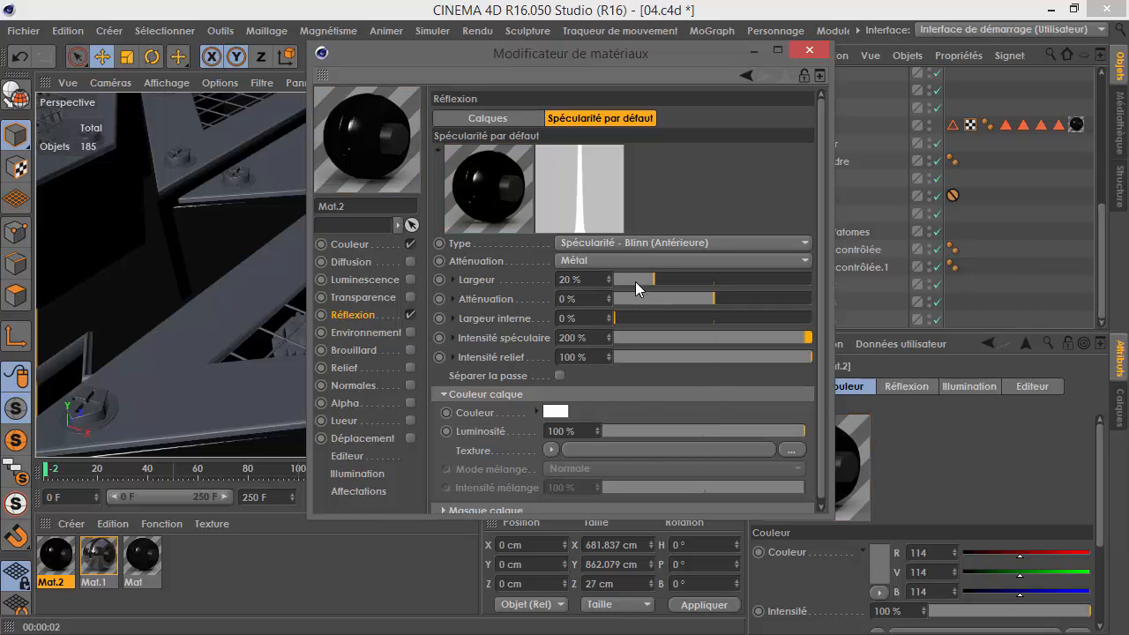
left_click_drag(486, 293, 459, 302)
type("35")
key("Return")
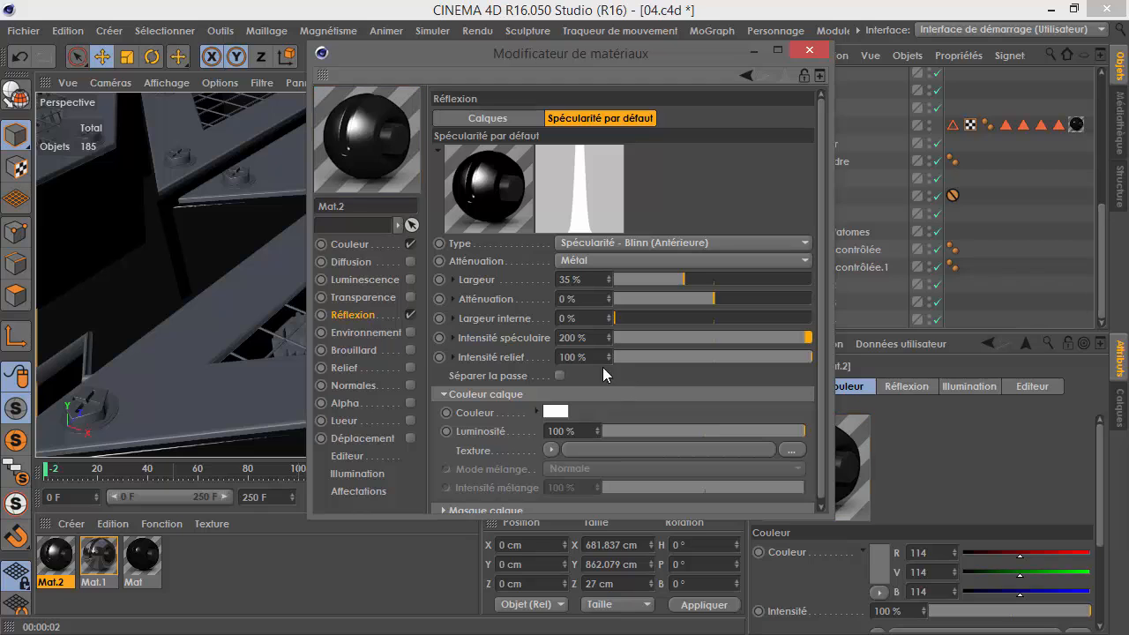
- Add a GGX reflection layer to Mat.2, place it below the default specular layer, and set its attenuation to Métal
left_click(509, 118)
left_click(468, 140)
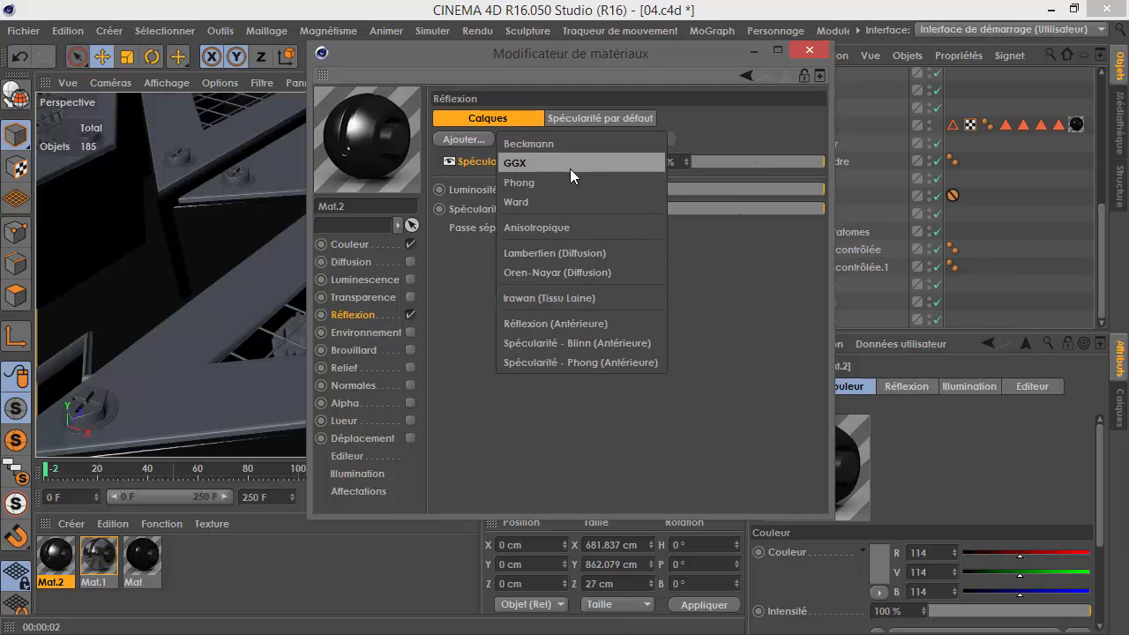
left_click(570, 165)
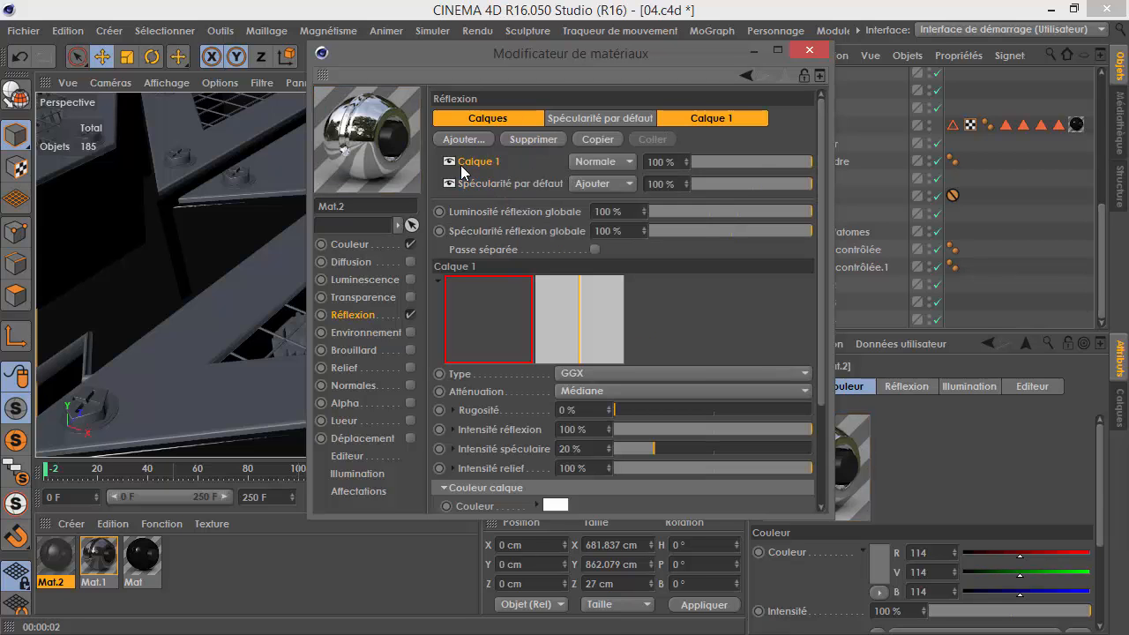
mouse_move(491, 191)
left_mouse_down()
mouse_move(481, 187)
mouse_move(498, 189)
left_mouse_up()
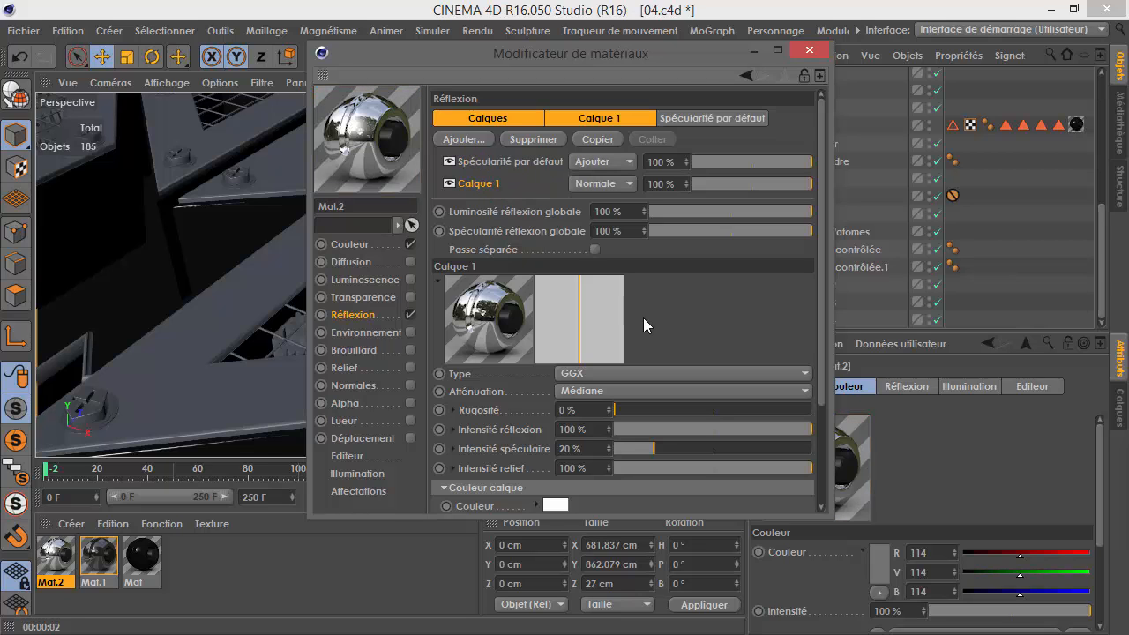
left_click(591, 393)
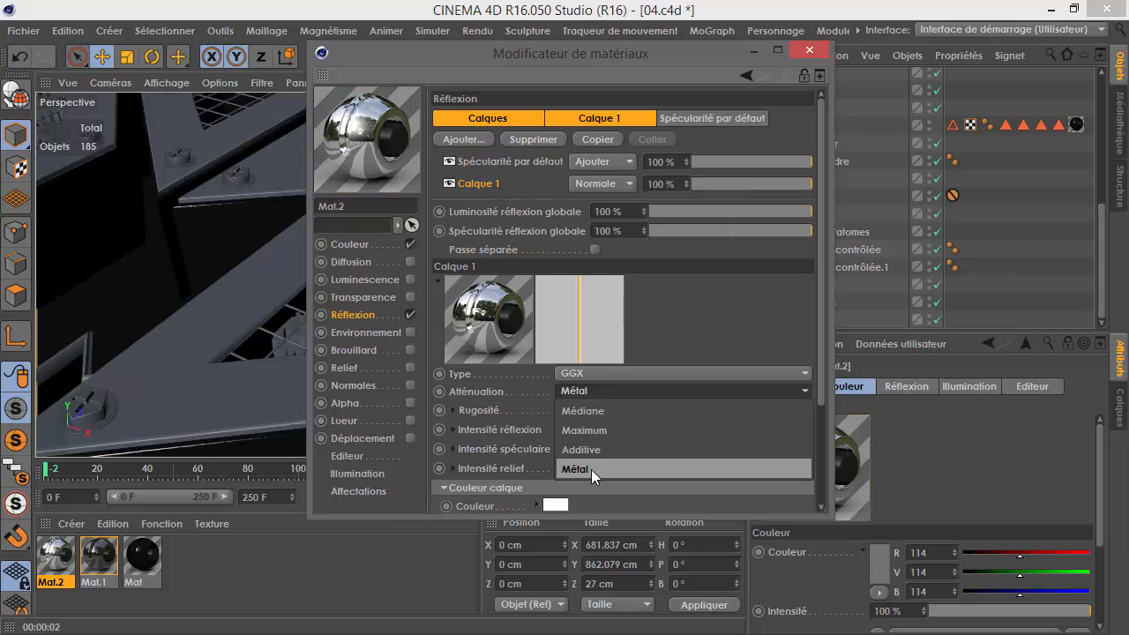
left_click(591, 470)
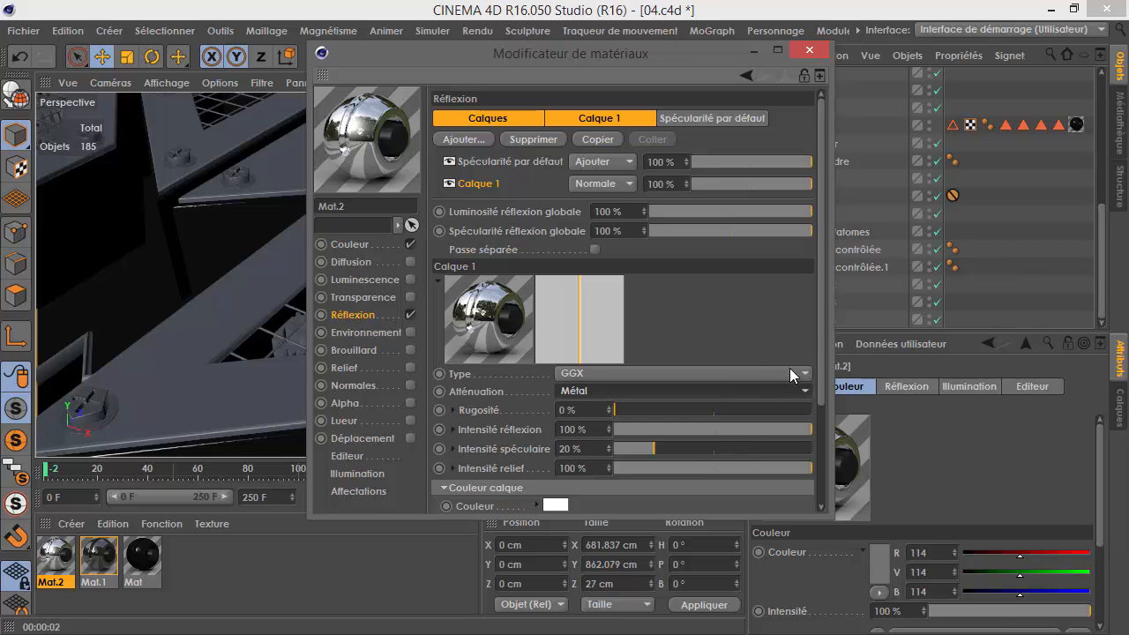
- Set Mat.2's Calque 1 layer to 0 % specular intensity and 50 % layer colour brightness
left_click_drag(816, 312, 822, 402)
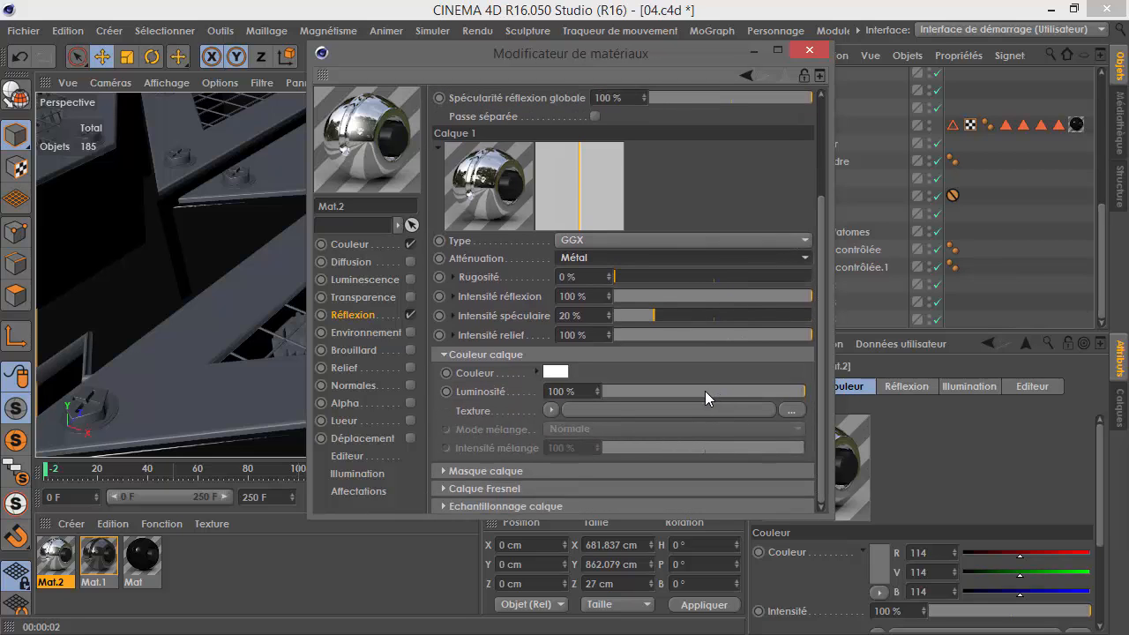
left_click(704, 392)
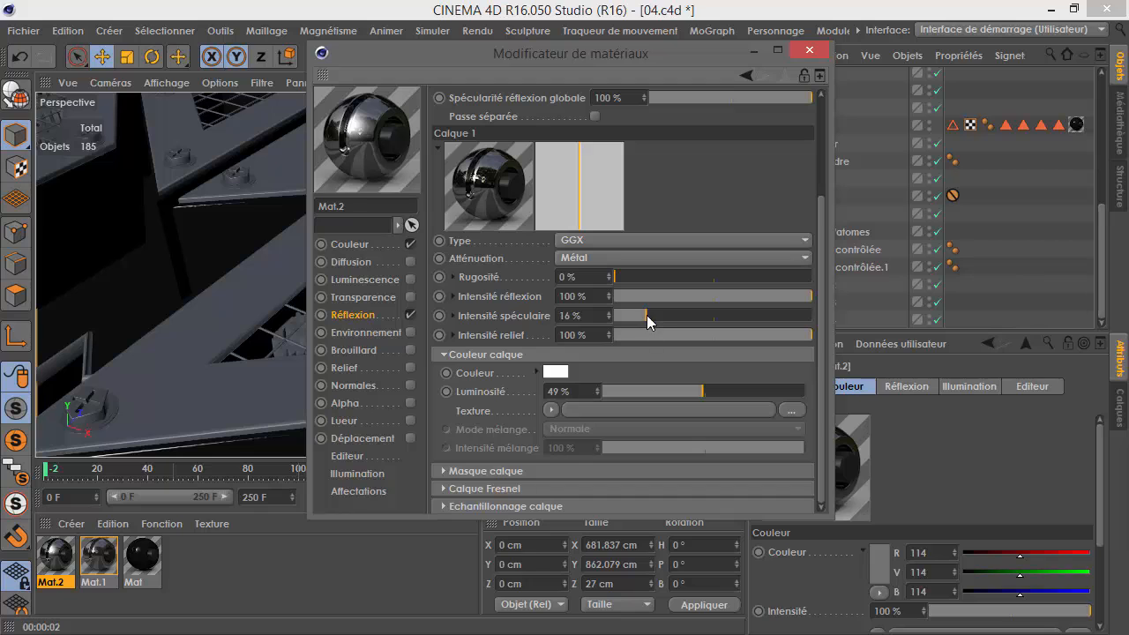
left_click_drag(647, 315, 615, 315)
left_click(704, 389)
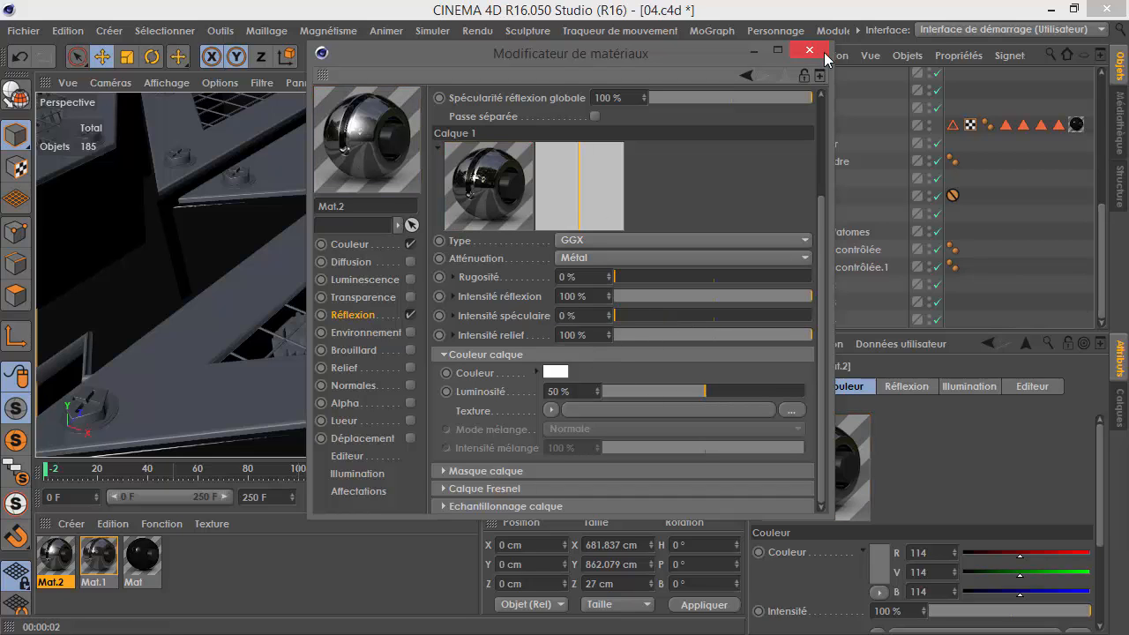
left_click(824, 53)
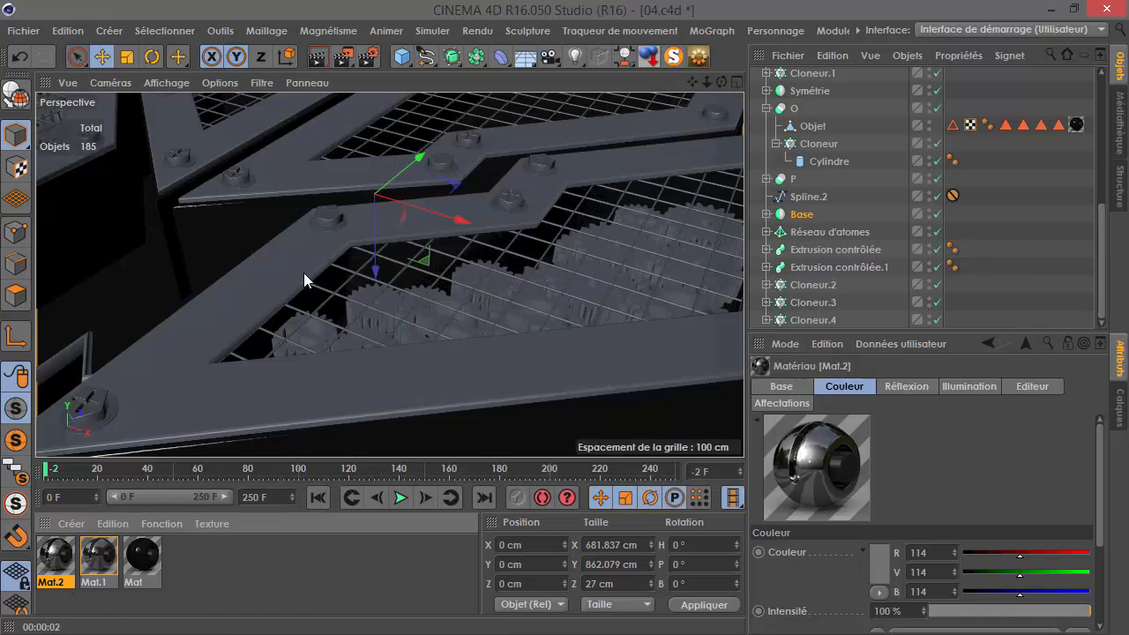
- Apply the Mat.2 material to the Cloneur.1 screws and render a close view of them
left_click(517, 201)
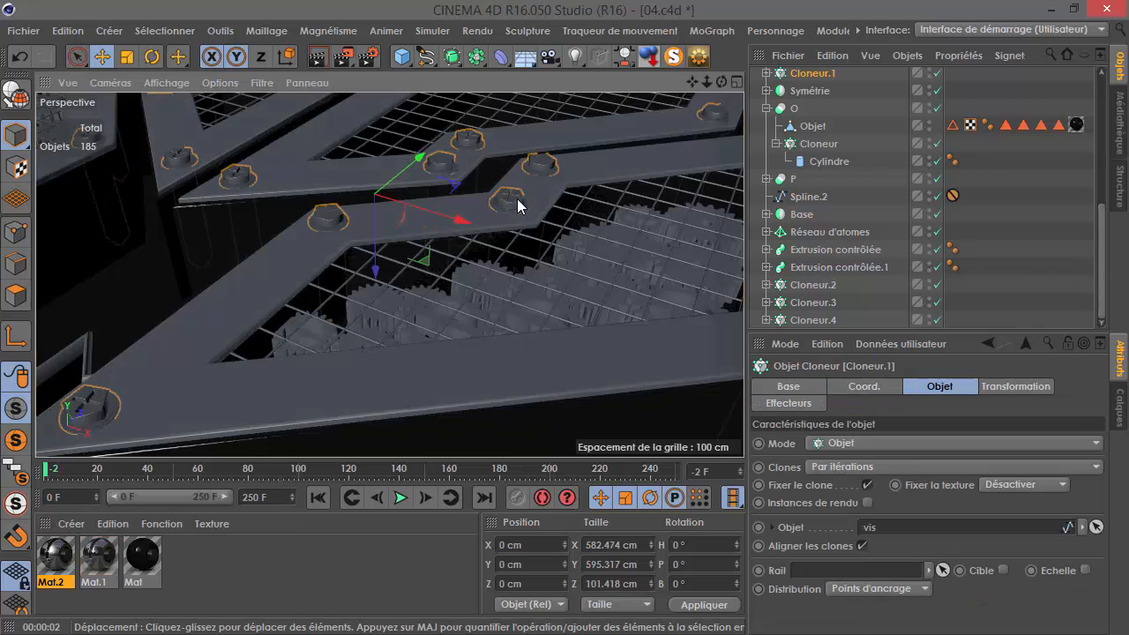
left_click(817, 76)
left_click_drag(52, 559, 821, 112)
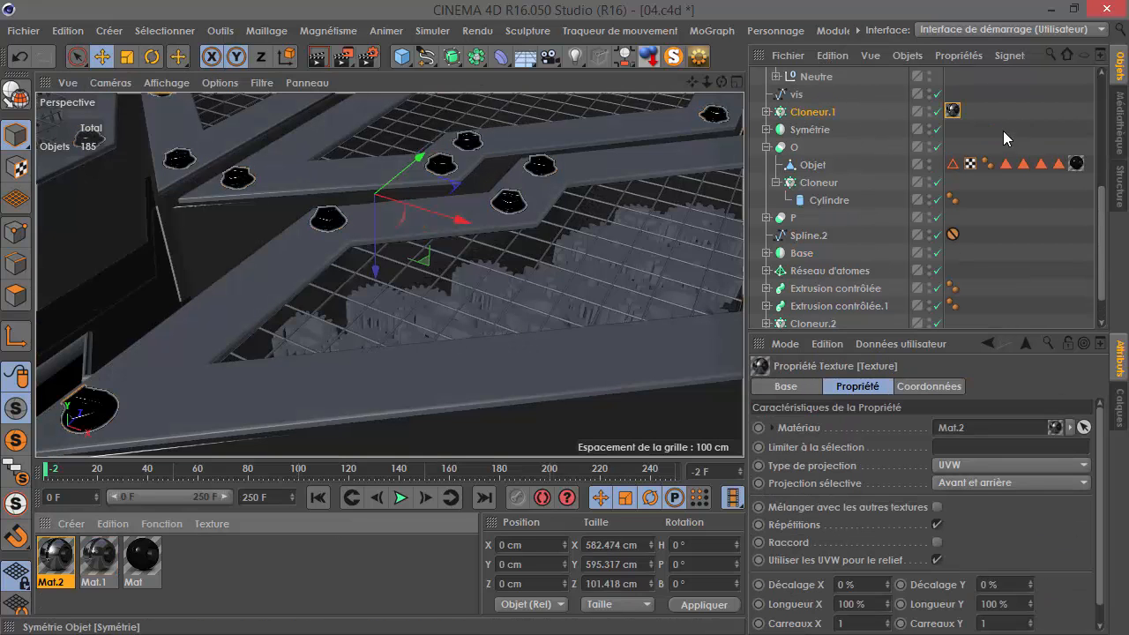
right_click_drag(313, 180, 340, 125, "alt")
left_click_drag(340, 121, 319, 60, "alt")
left_click(315, 60)
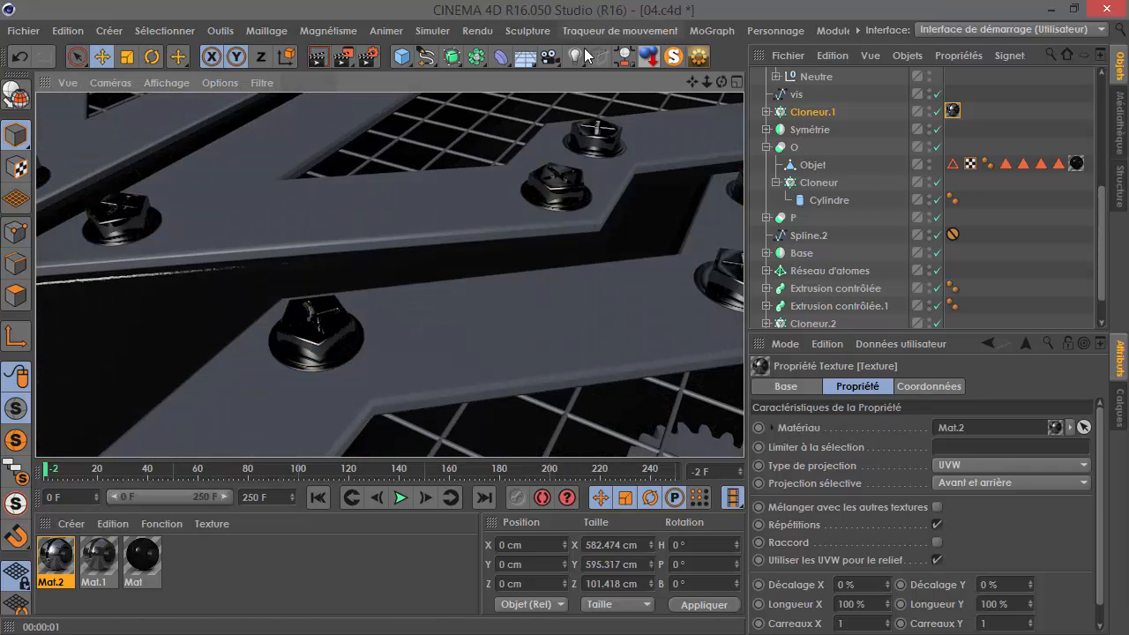
- Add a physical sky (Objet Ciel) to the scene and disable the Plan object
left_click_drag(525, 63, 743, 84)
left_click(315, 63)
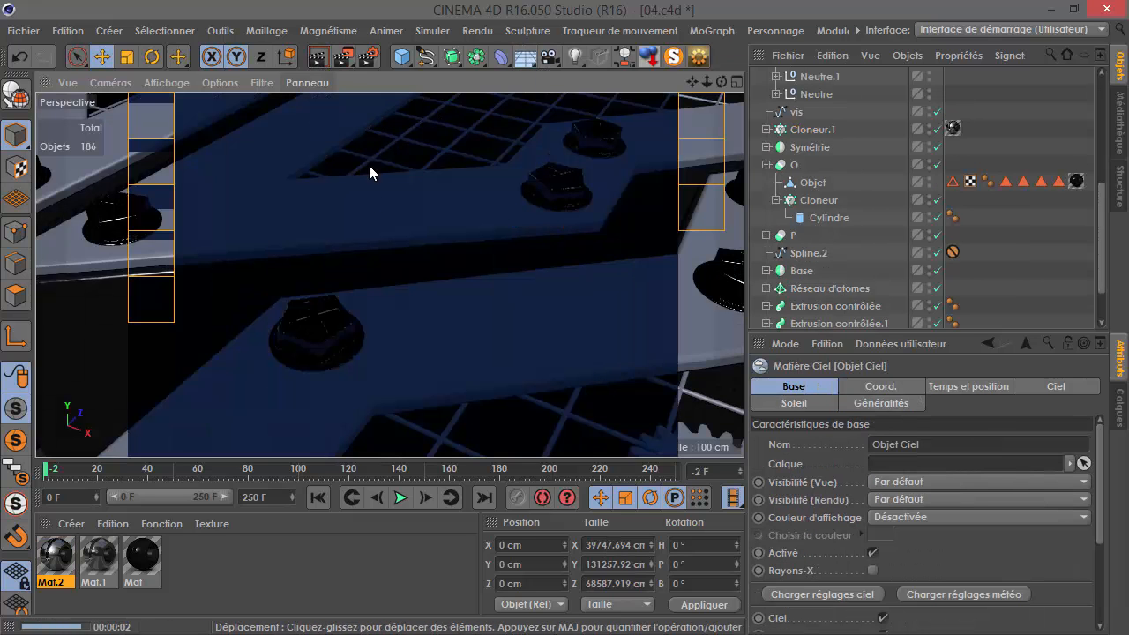
mouse_move(366, 265)
right_mouse_down("alt")
mouse_move(338, 222)
mouse_move(346, 259)
right_mouse_up("alt")
right_click_drag(441, 287, 340, 308, "alt")
scroll(835, 183, "up", 10)
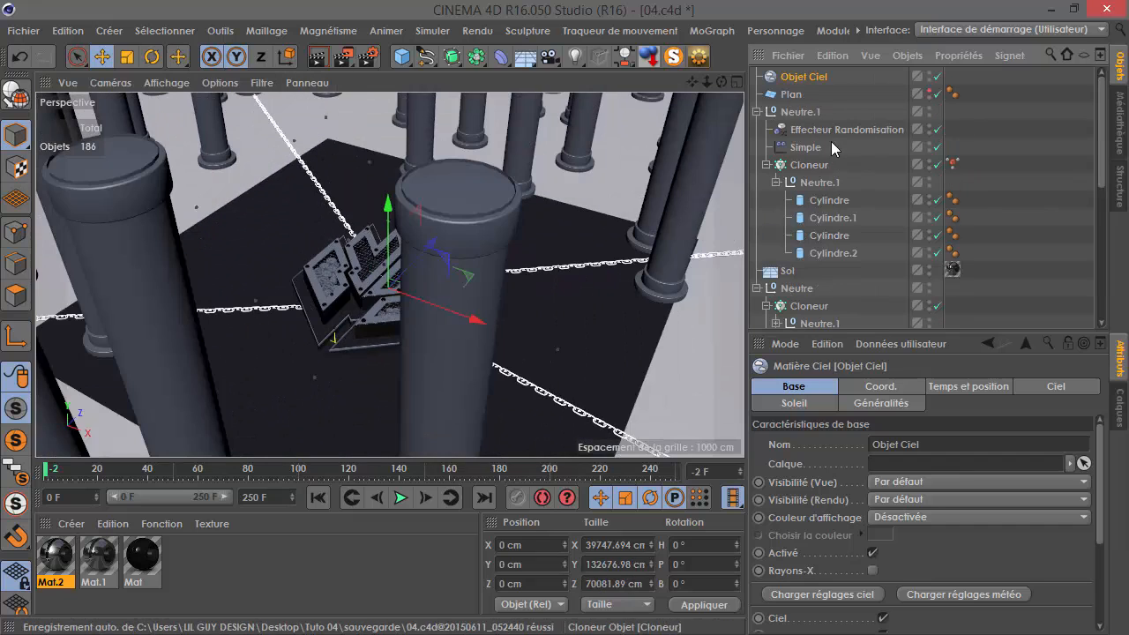
left_click(848, 95)
left_click(937, 93)
- Render a close view of the logo's frames and screws under the sky lighting
right_click_drag(365, 254, 424, 186, "alt")
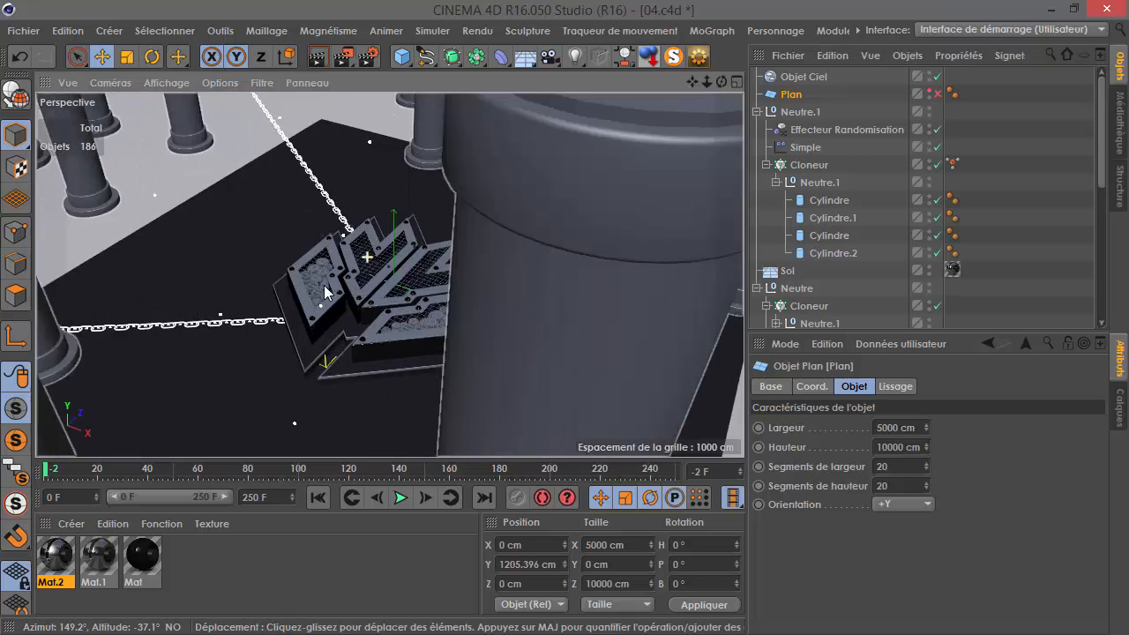
right_click_drag(327, 290, 397, 220, "alt")
right_click_drag(365, 255, 441, 177, "alt")
right_click_drag(314, 256, 440, 82, "alt")
key("ctrl+r")
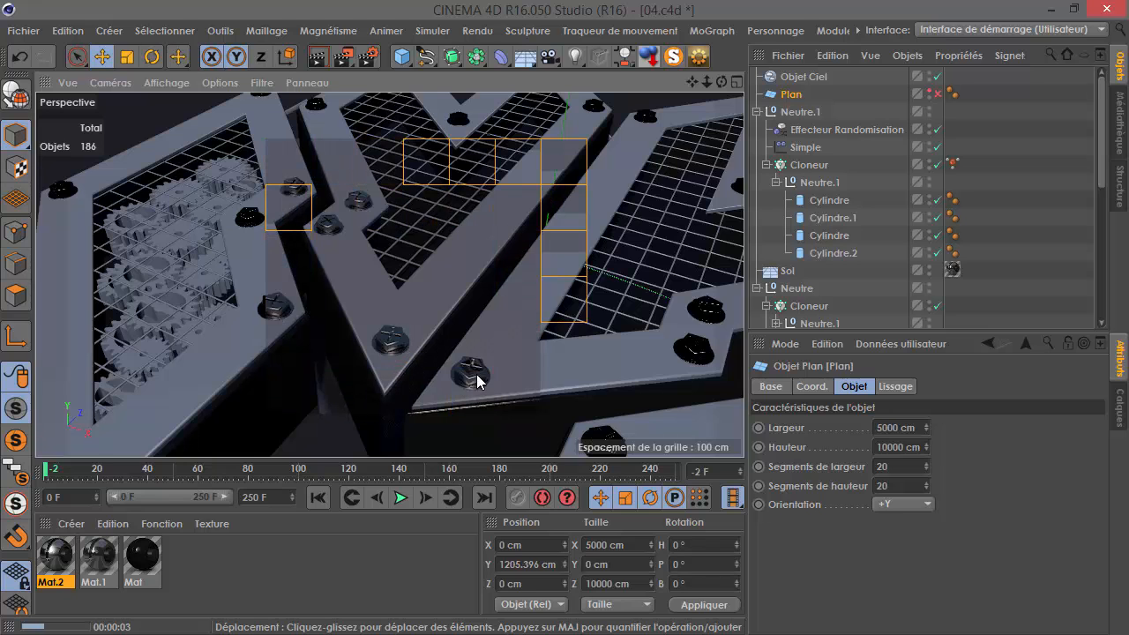
- Rename the materials Mat.2, Mat.1 and Mat as Métal, Sol and Logo
left_click(42, 581)
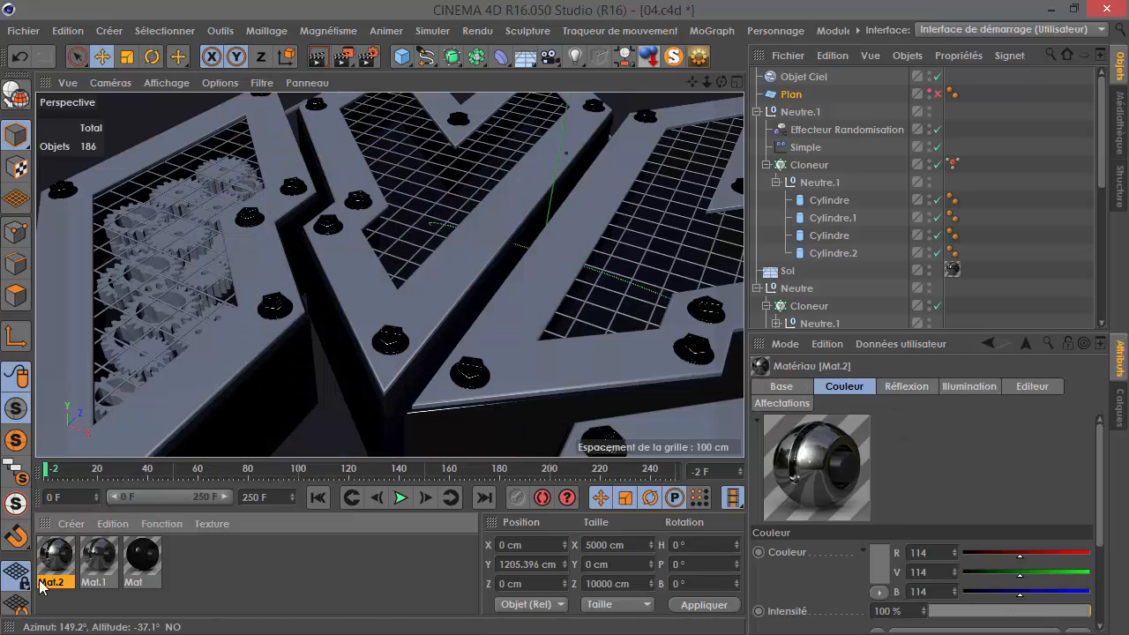
double_click(41, 587)
type("m")
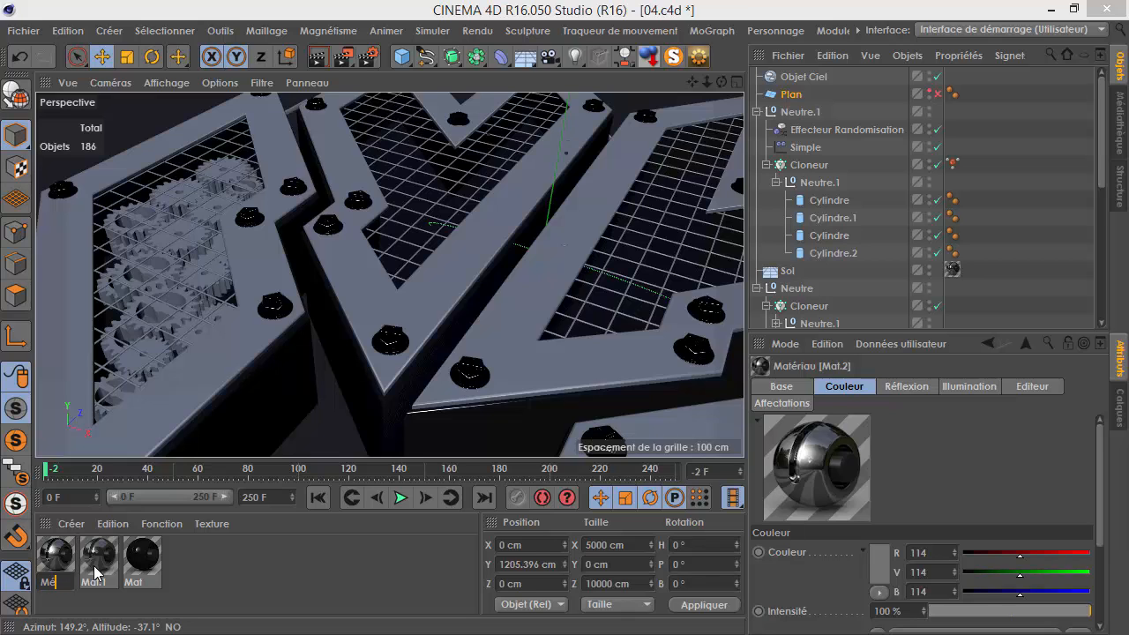
key("Return")
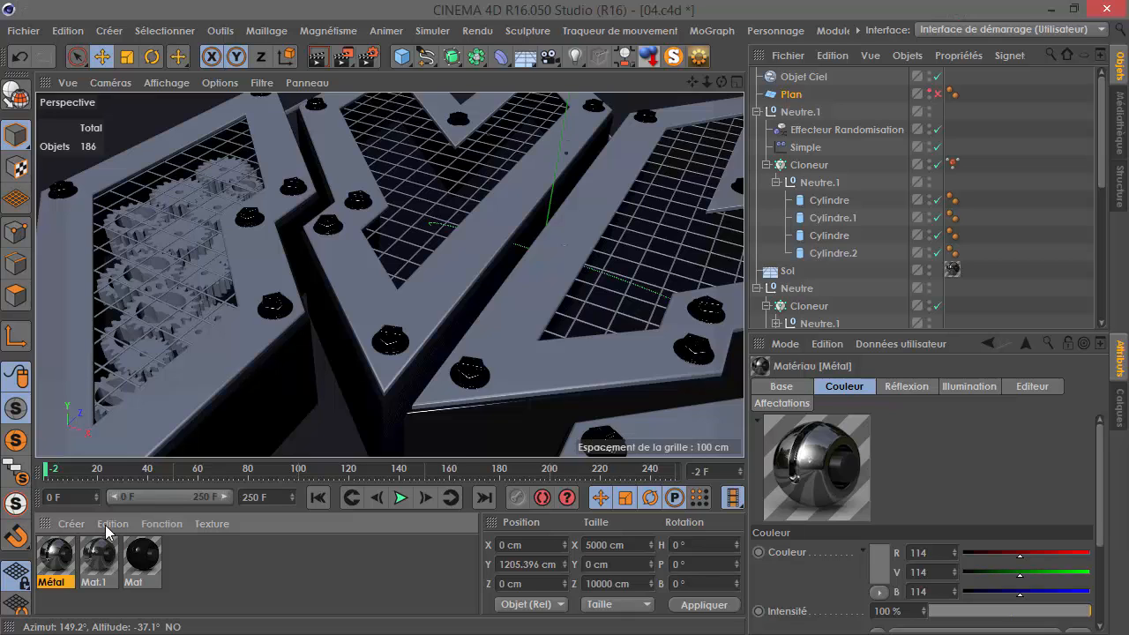
double_click(99, 584)
type("So")
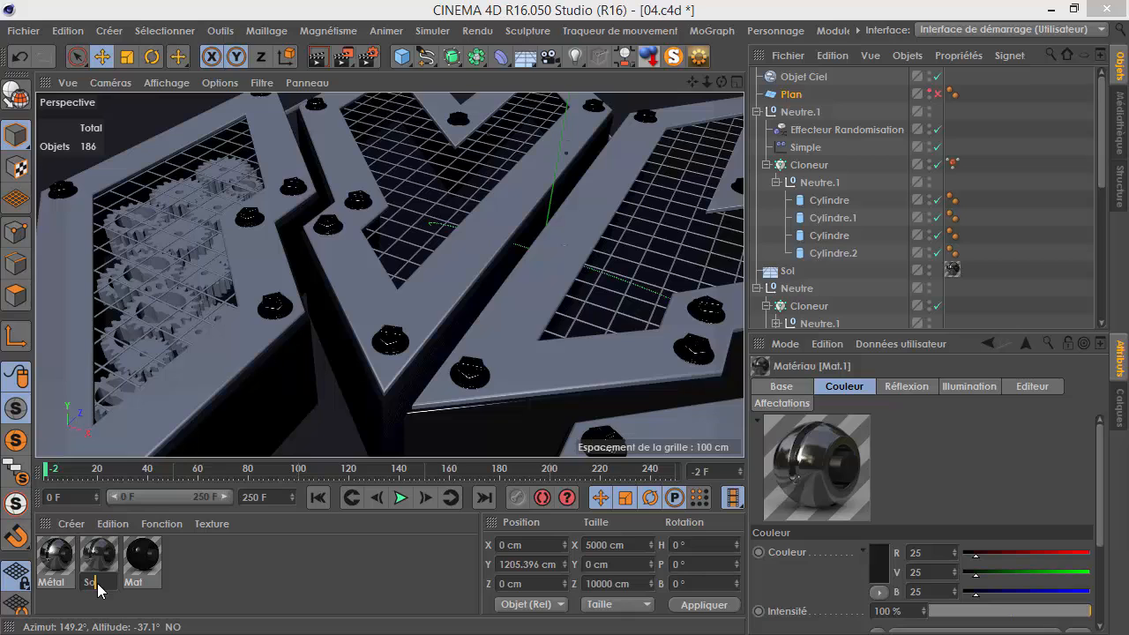
left_click(279, 598)
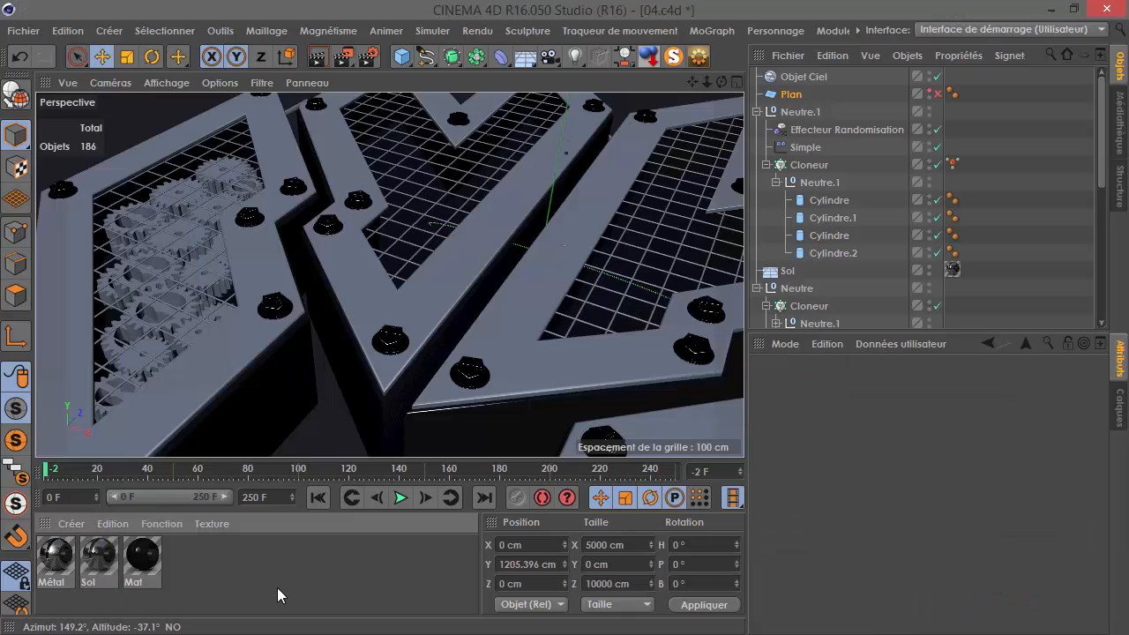
left_click(141, 578)
double_click(141, 583)
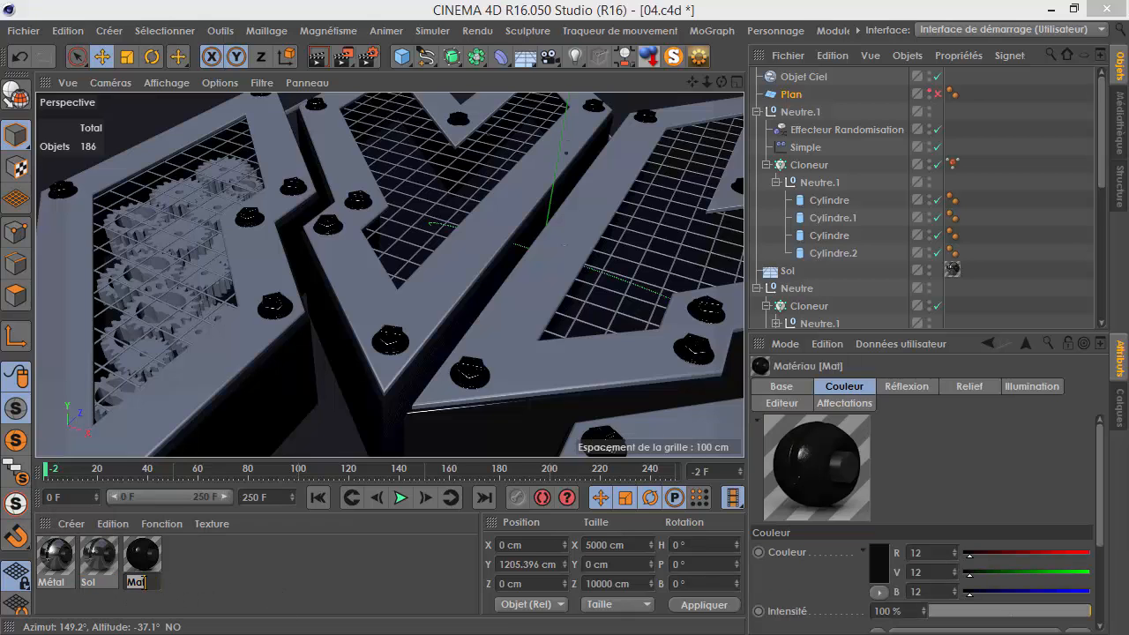
type("Logo")
key("Return")
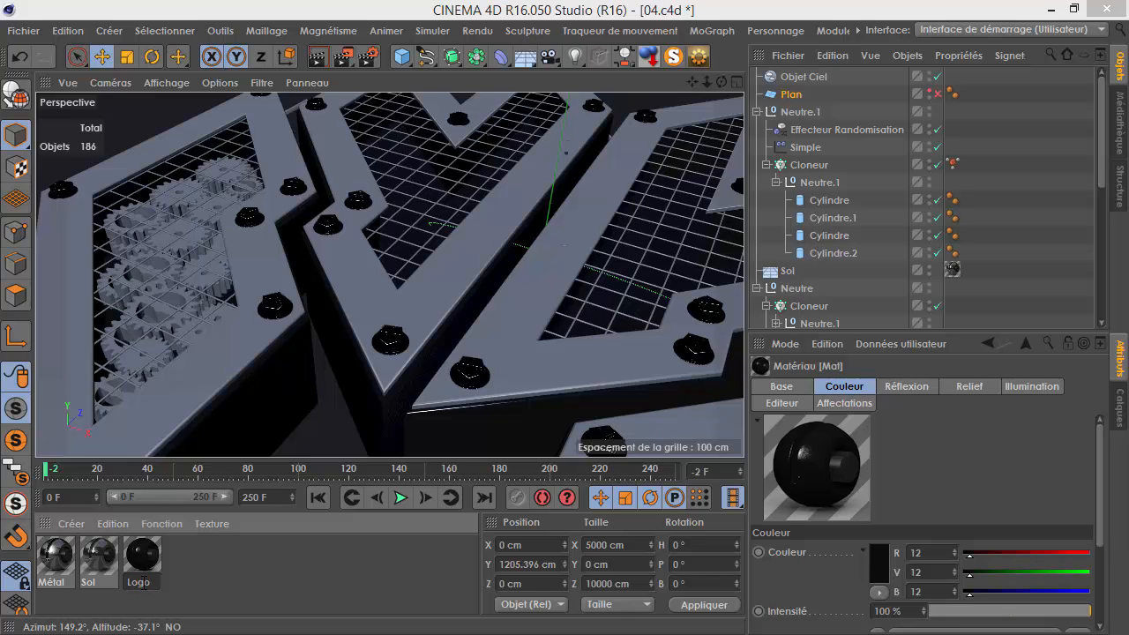
- Set the colour of the Métal material to a neutral grey with 60 % brightness
double_click(141, 556)
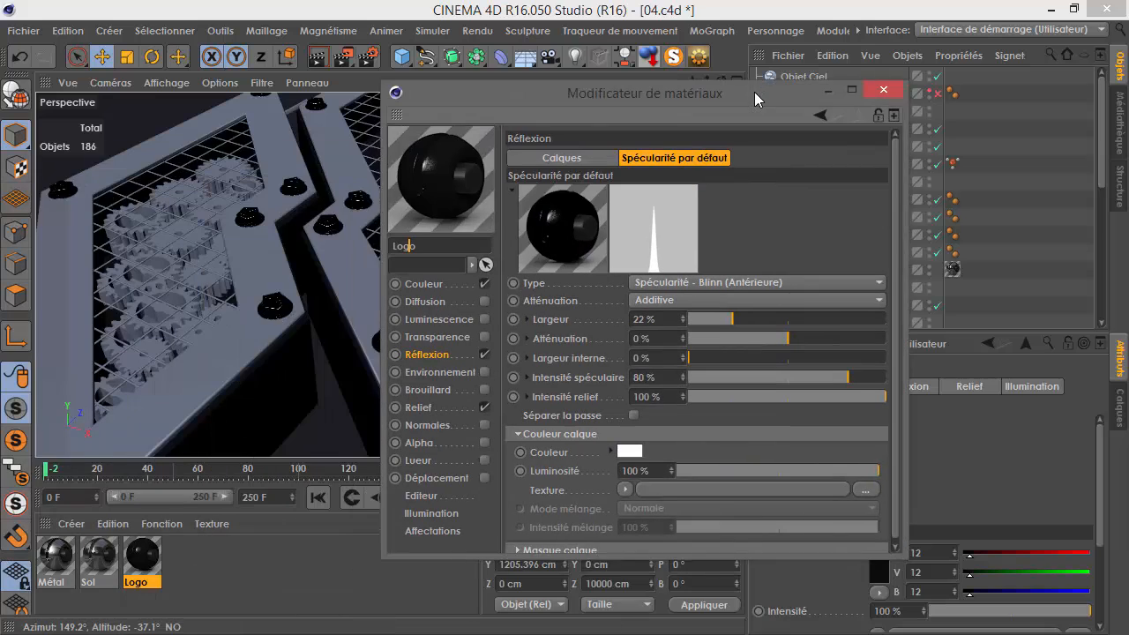
left_click(880, 90)
double_click(67, 558)
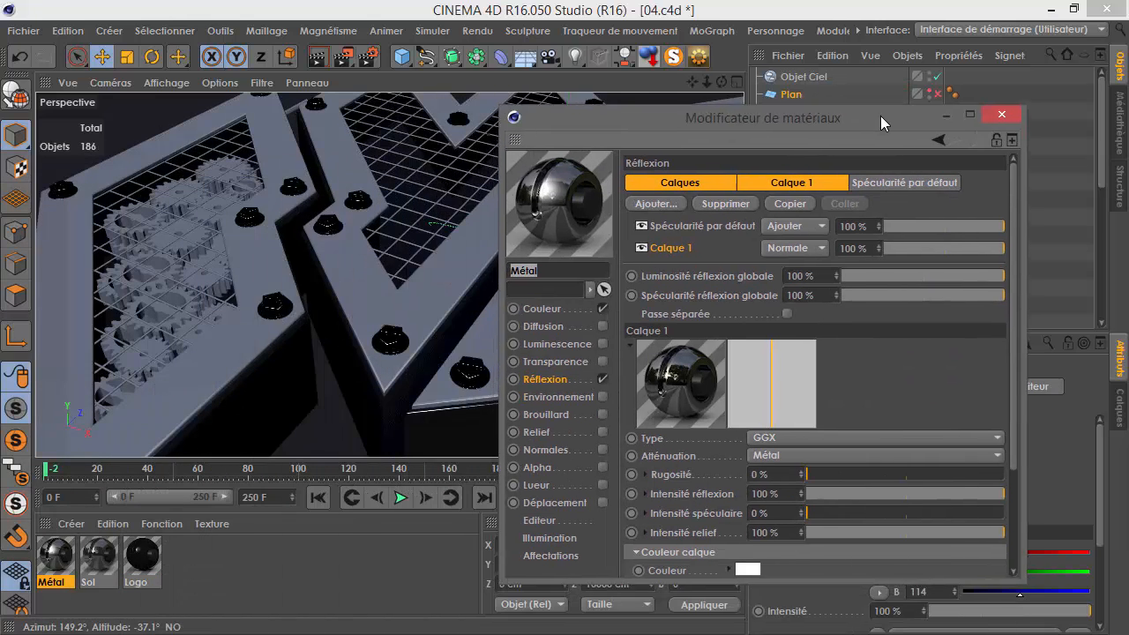
left_click(544, 307)
left_click(753, 197)
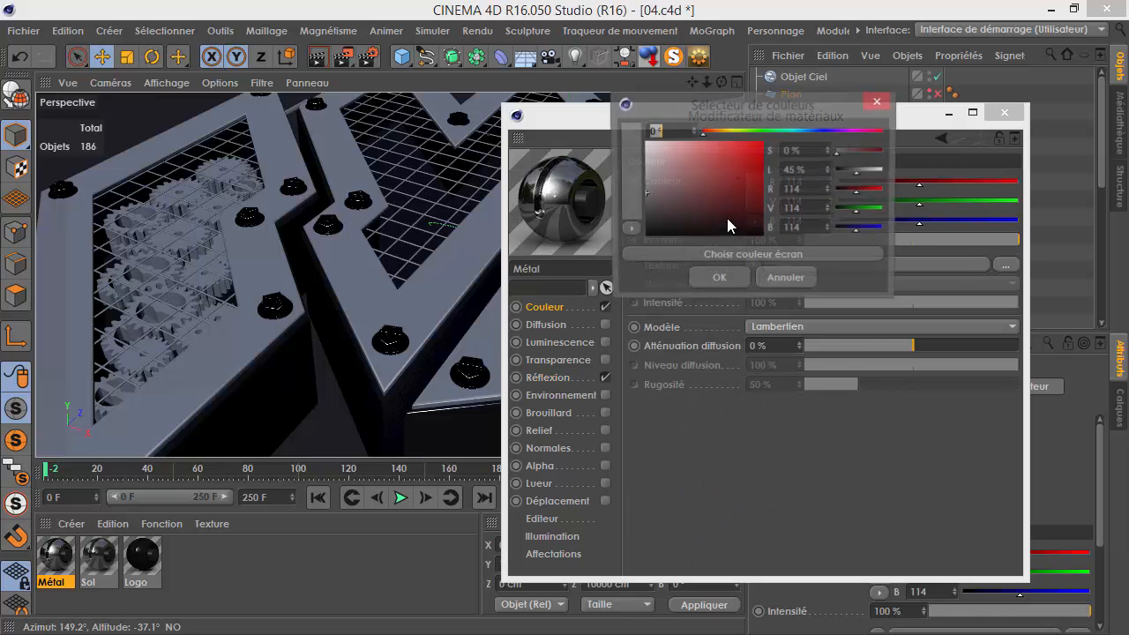
type("60")
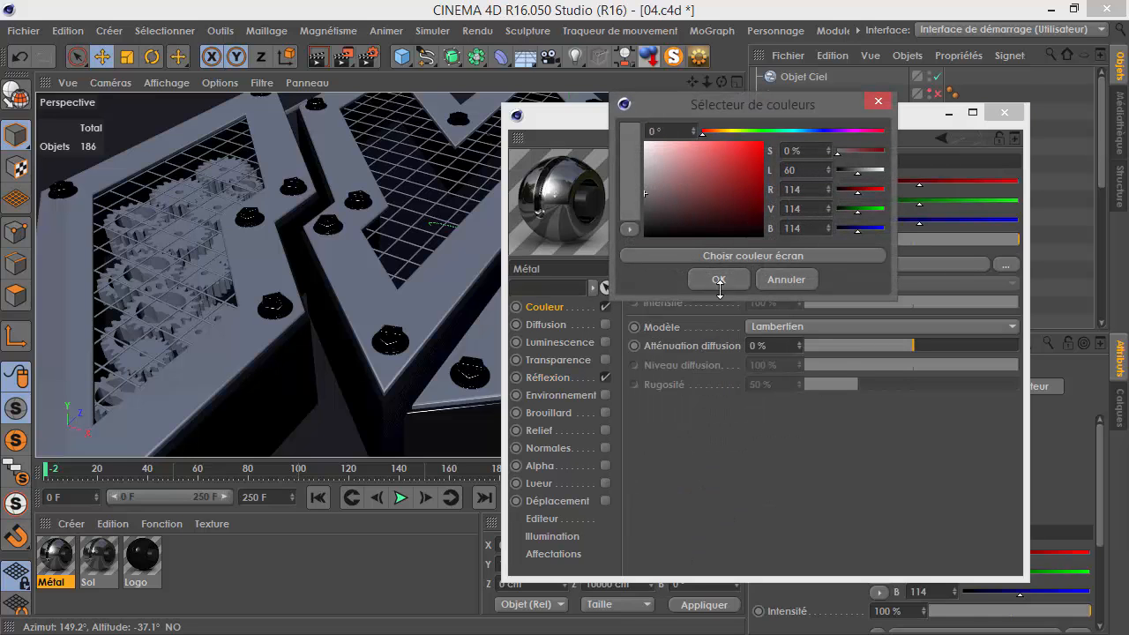
left_click(720, 279)
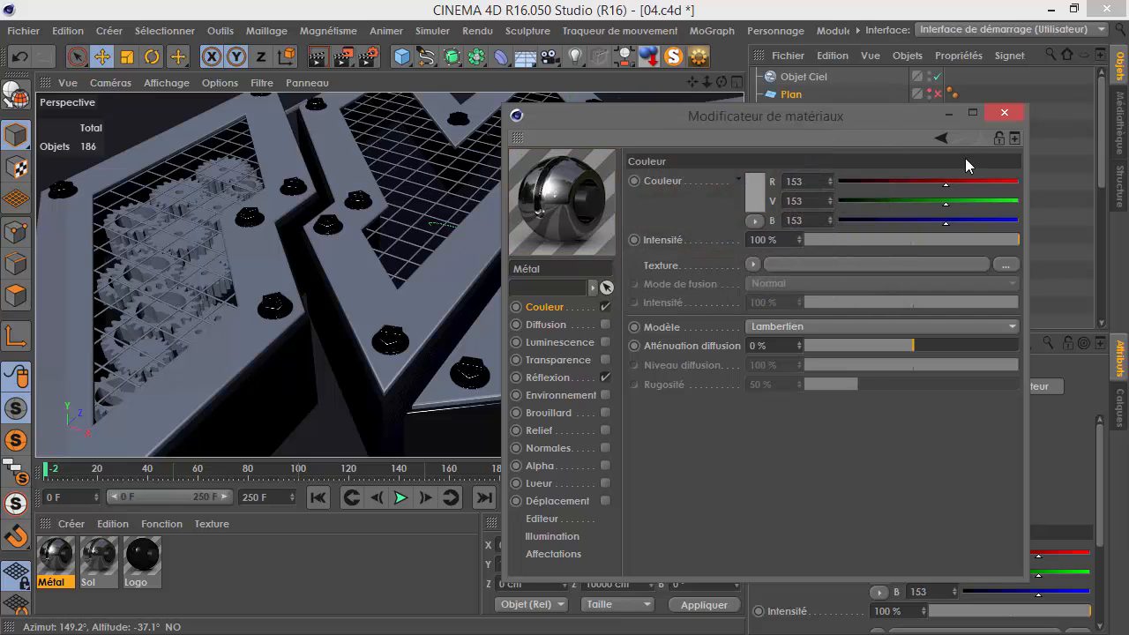
left_click(1003, 111)
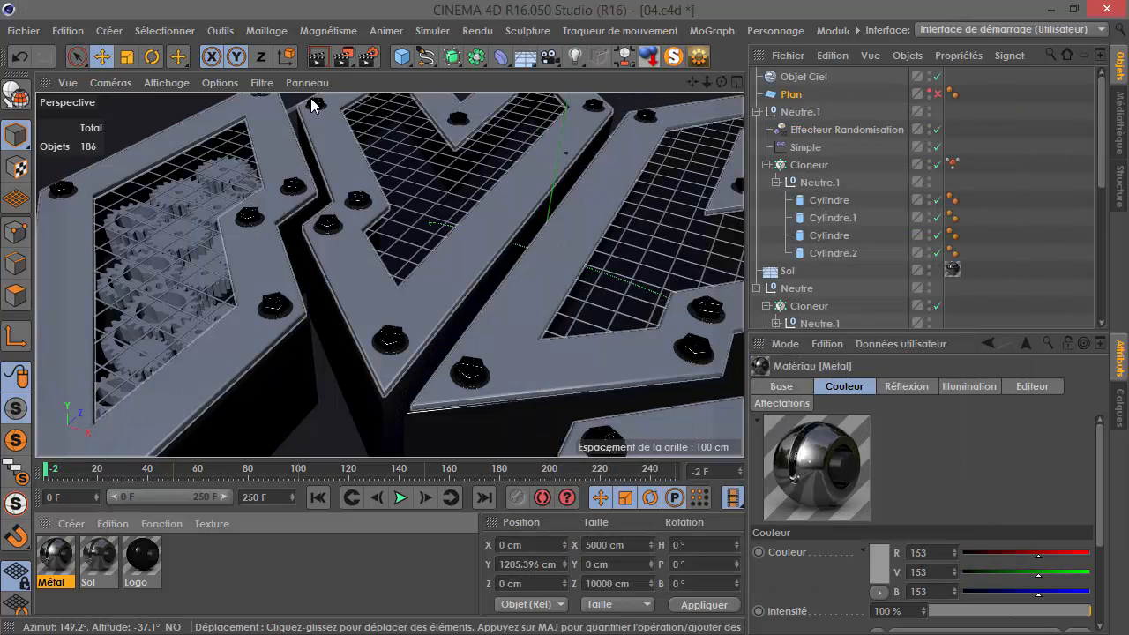
- Render only the region around the two screws at the pointed lower corners of the logo frames
left_click(370, 55)
left_click(415, 84)
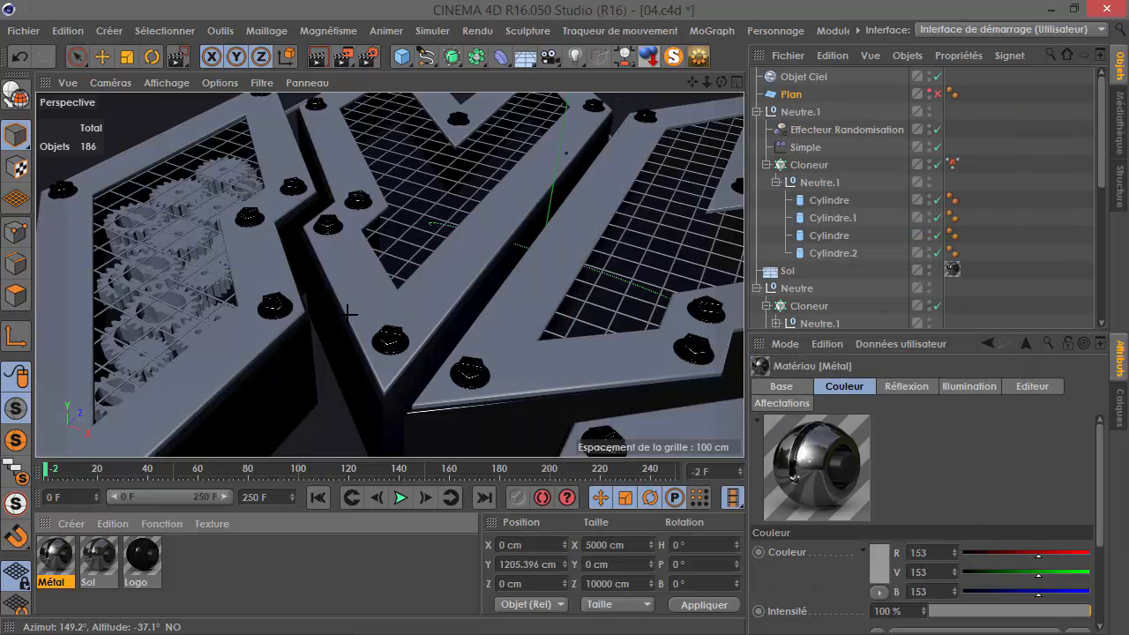
left_click_drag(350, 312, 480, 381)
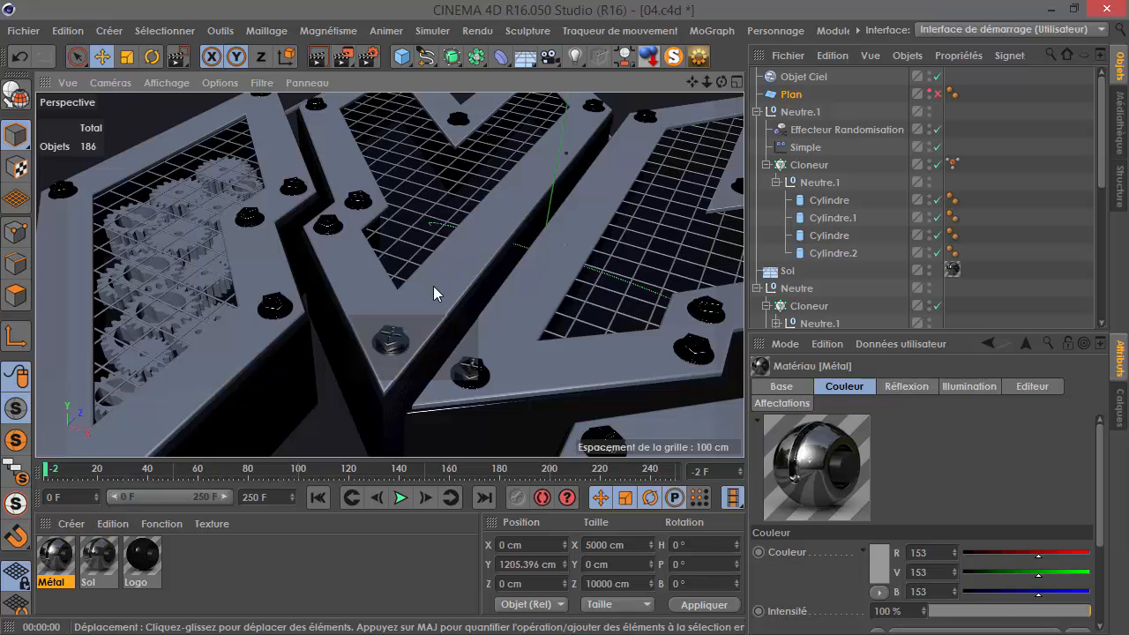
- Set the layer colour brightness of Calque 1 in the Métal material's reflection to 76 %
double_click(55, 557)
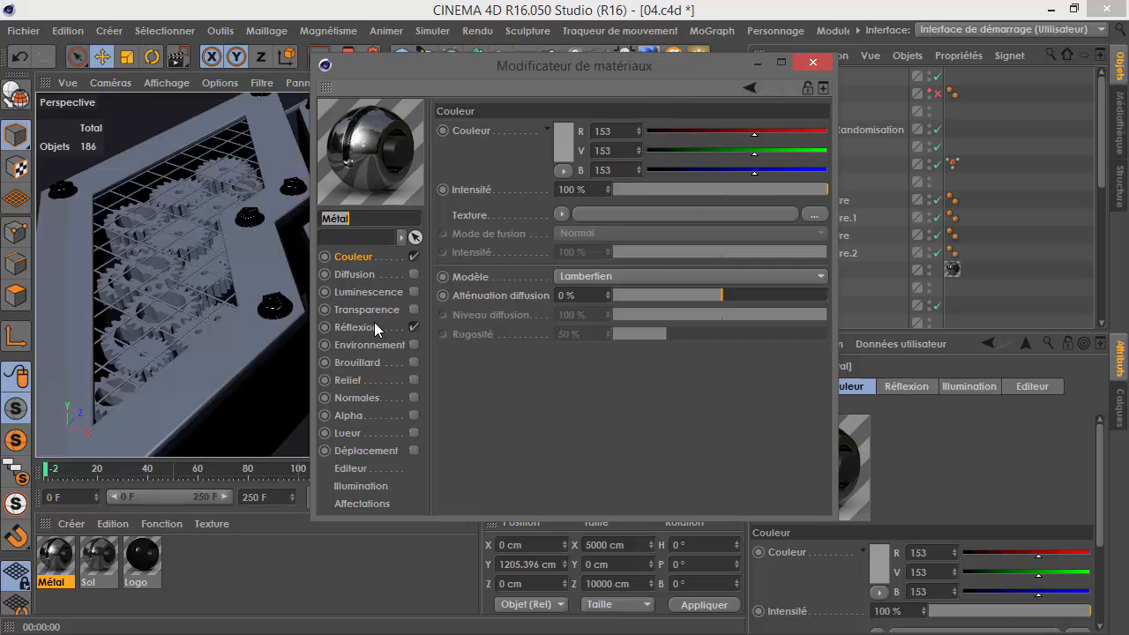
left_click(364, 327)
left_click(500, 134)
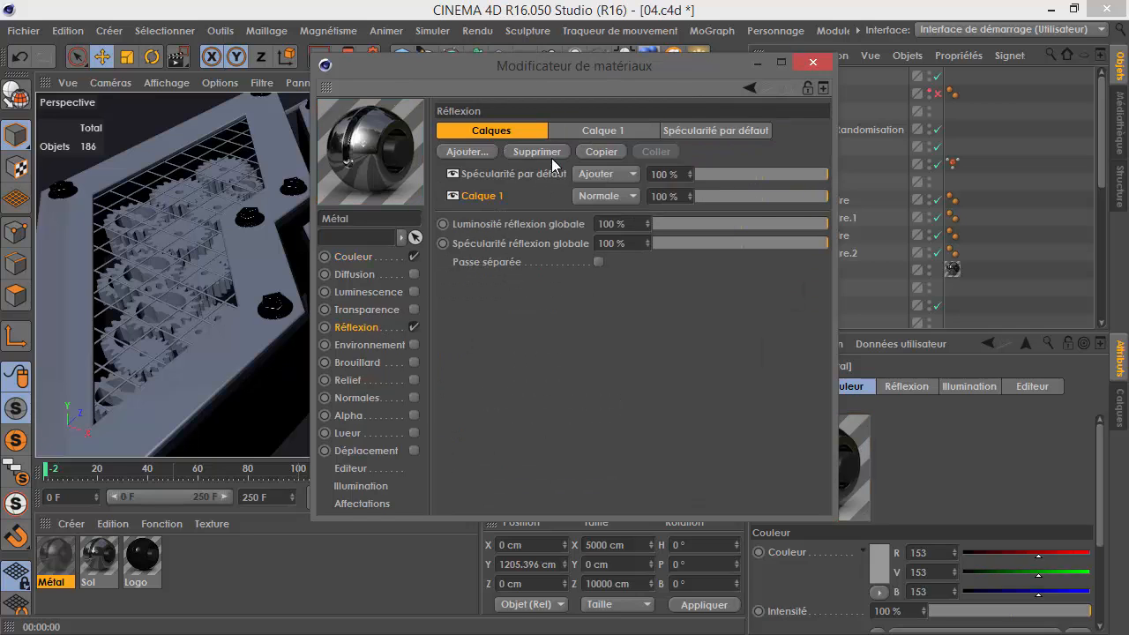
left_click(609, 132)
left_click(763, 407)
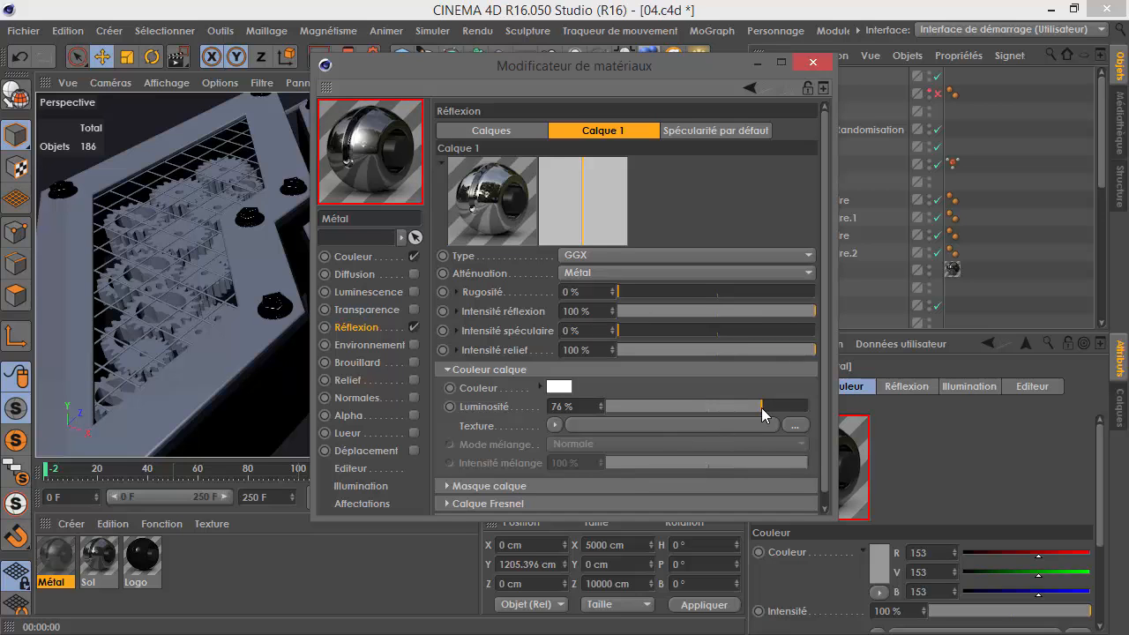
- Set the Métal material's default specular intensity to 400 % and render the region around the two lower corner screws
left_click(702, 134)
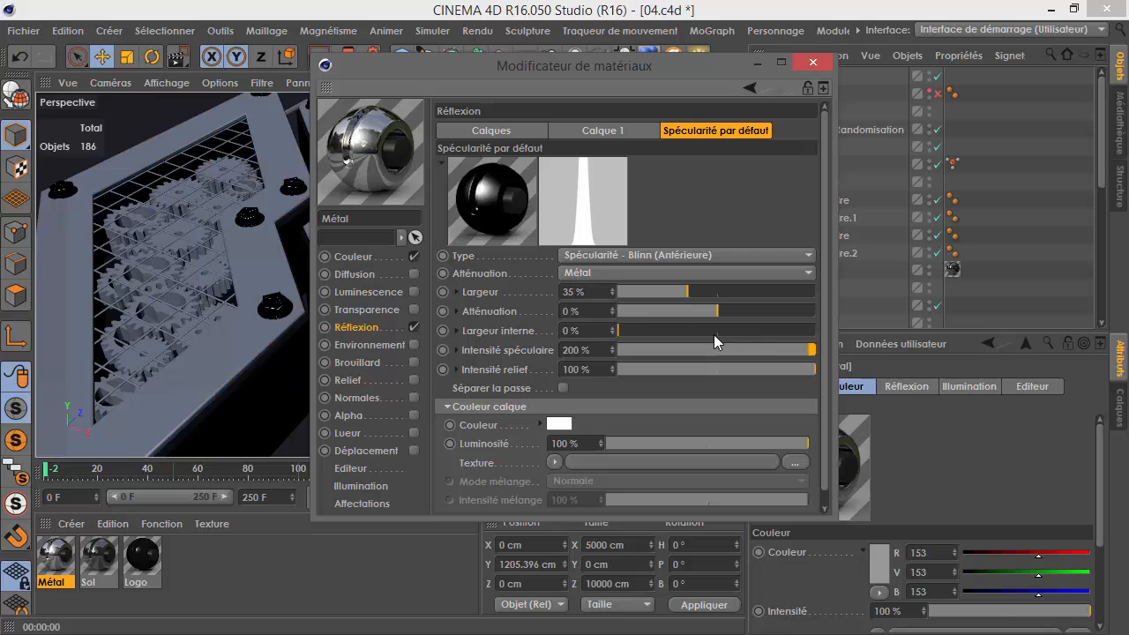
left_click(604, 350)
type("400")
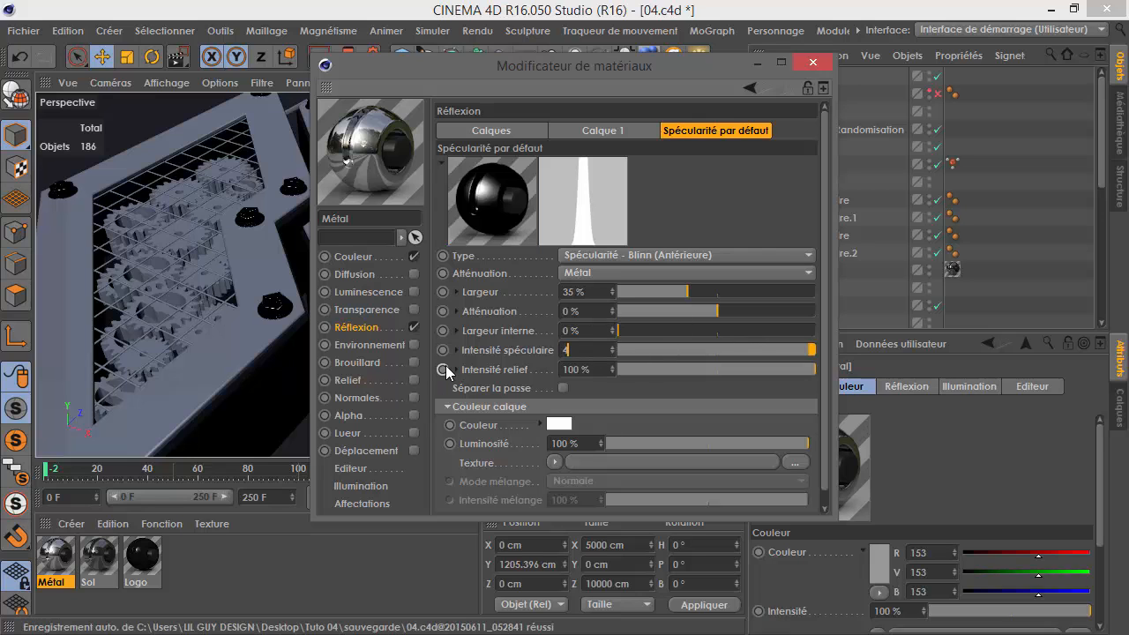
key("Return")
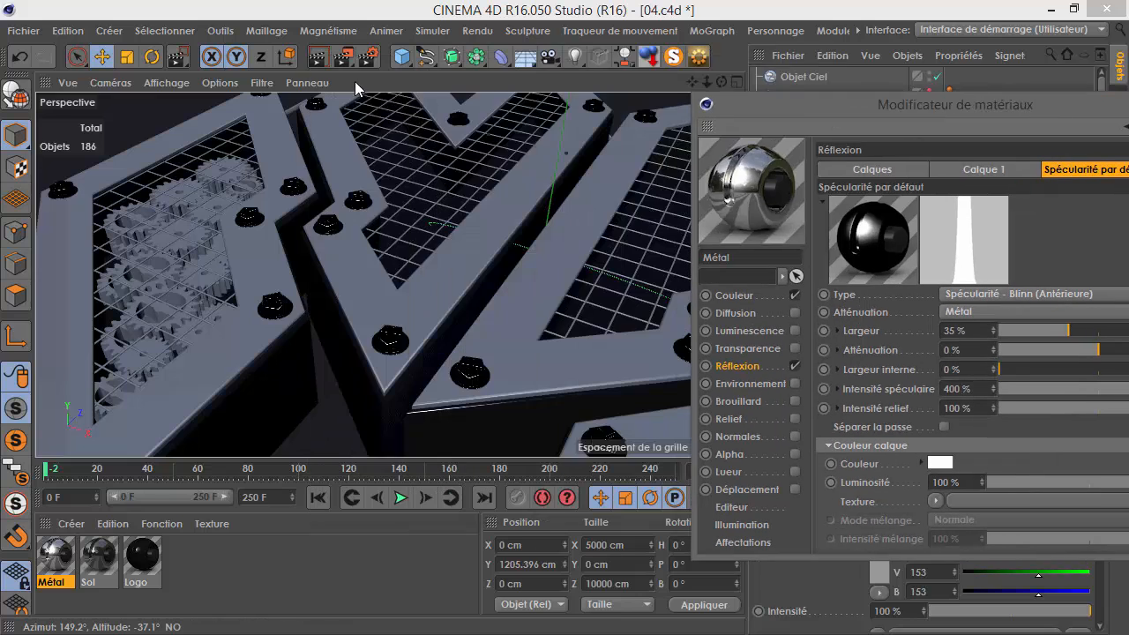
left_click_drag(349, 63, 374, 74)
left_click_drag(391, 305, 529, 415)
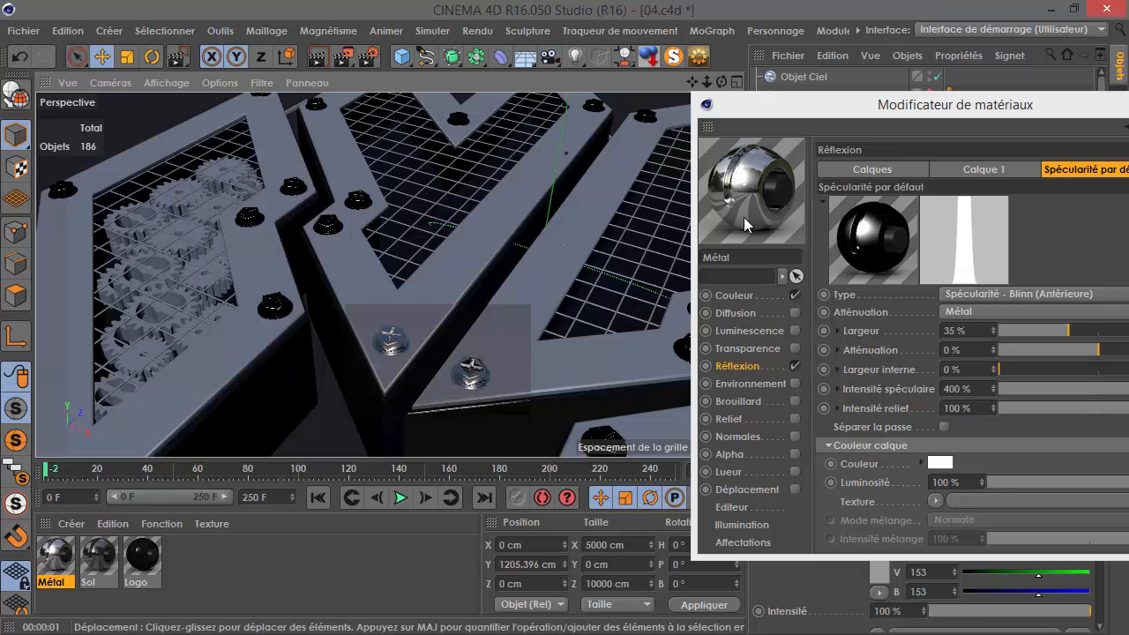
- Lower the Métal material's default specular intensity to 30 % and close the material editor
left_click_drag(836, 110, 618, 113)
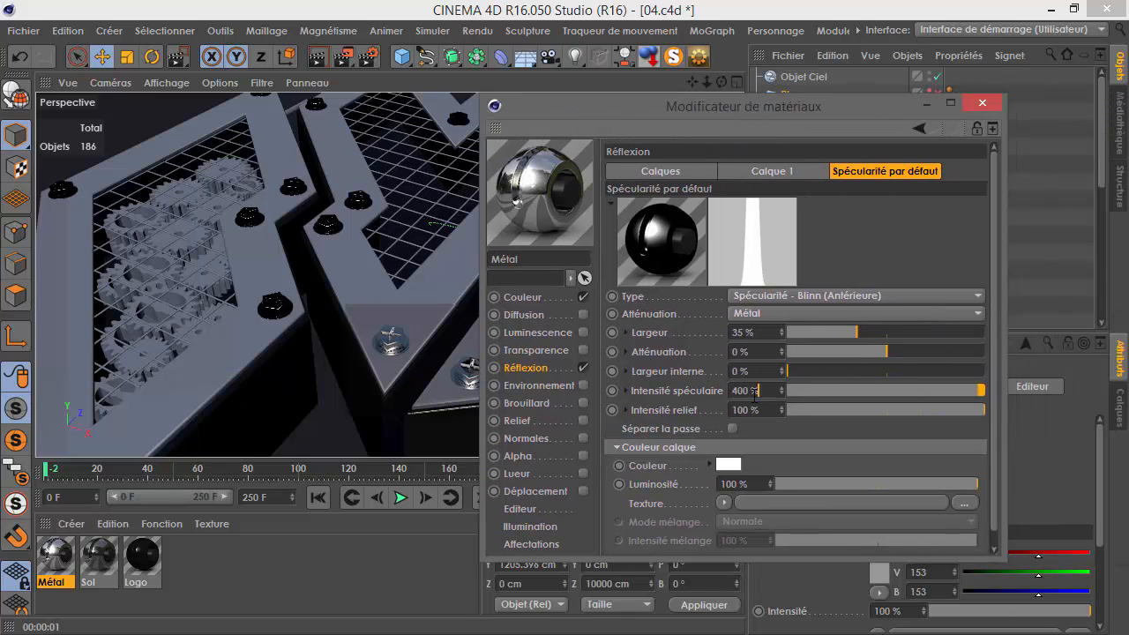
type("30")
key("Return")
left_click(982, 102)
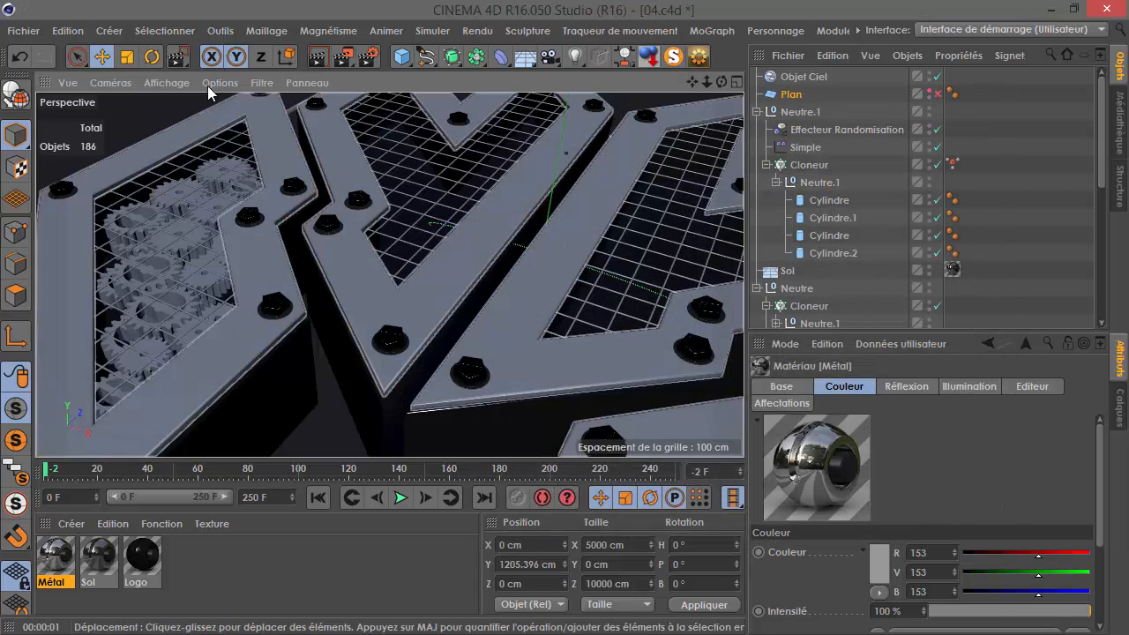
- Render the region around the two corner screws, then a closer region around only the right-hand screw
left_click(345, 57)
left_click(397, 78)
left_click_drag(570, 281, 293, 397)
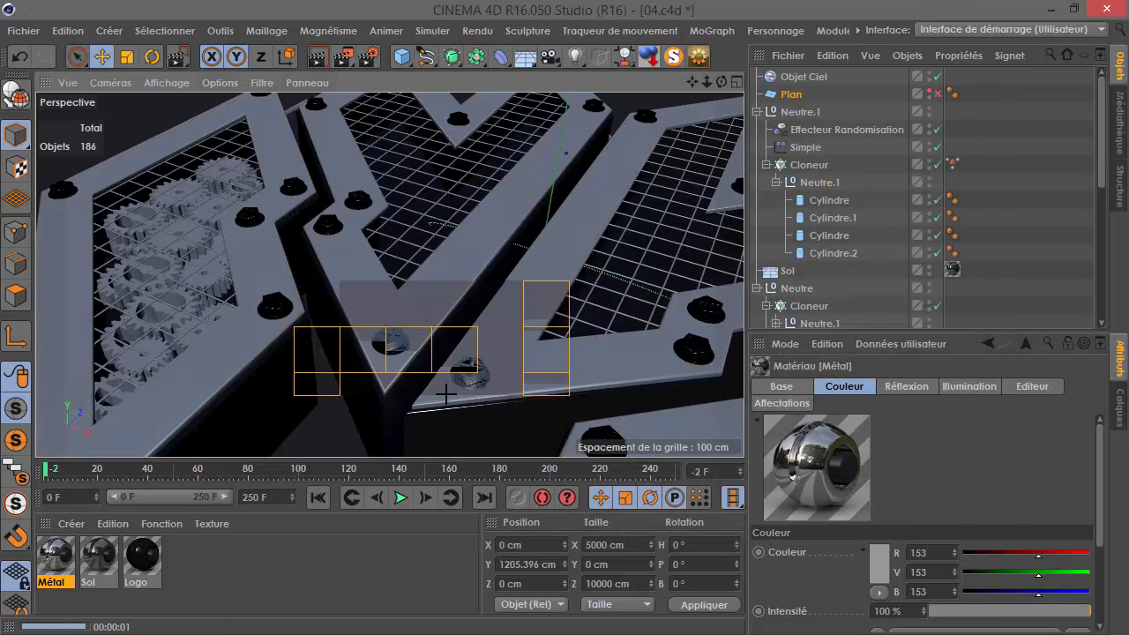
mouse_move(481, 397)
left_mouse_down("alt")
mouse_move(472, 371)
mouse_move(465, 395)
left_mouse_up("alt")
scroll(465, 395, "up", 5)
left_click_drag(310, 63, 414, 78)
left_click_drag(384, 259, 575, 422)
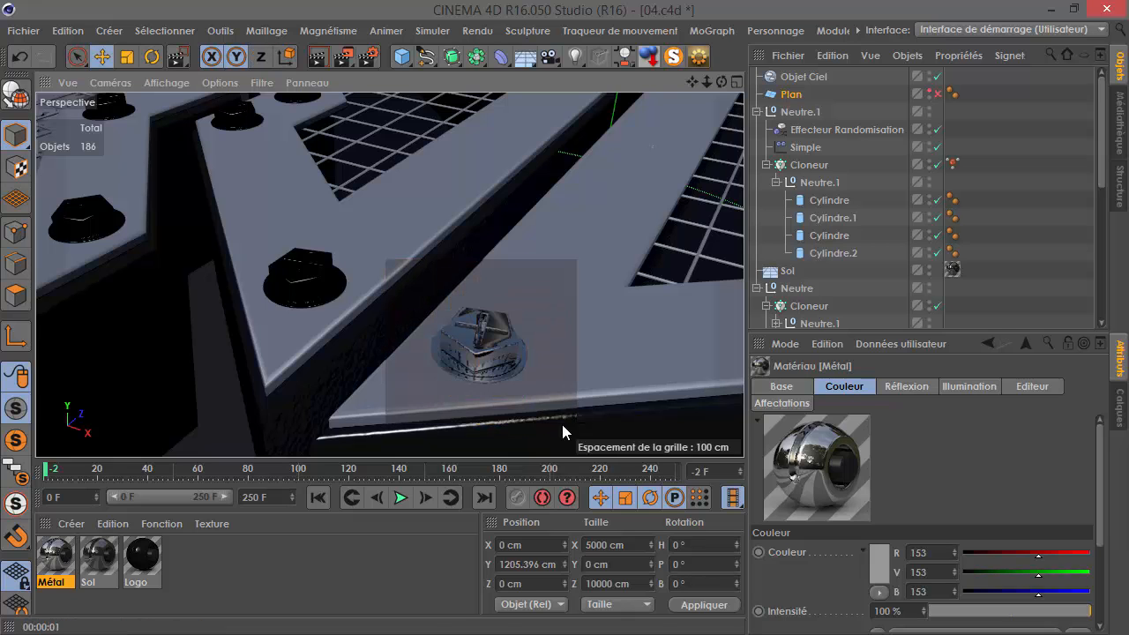
- Switch the render engine to Physique and set its sampler to Progressif
left_click(369, 57)
left_click_drag(978, 141, 845, 65)
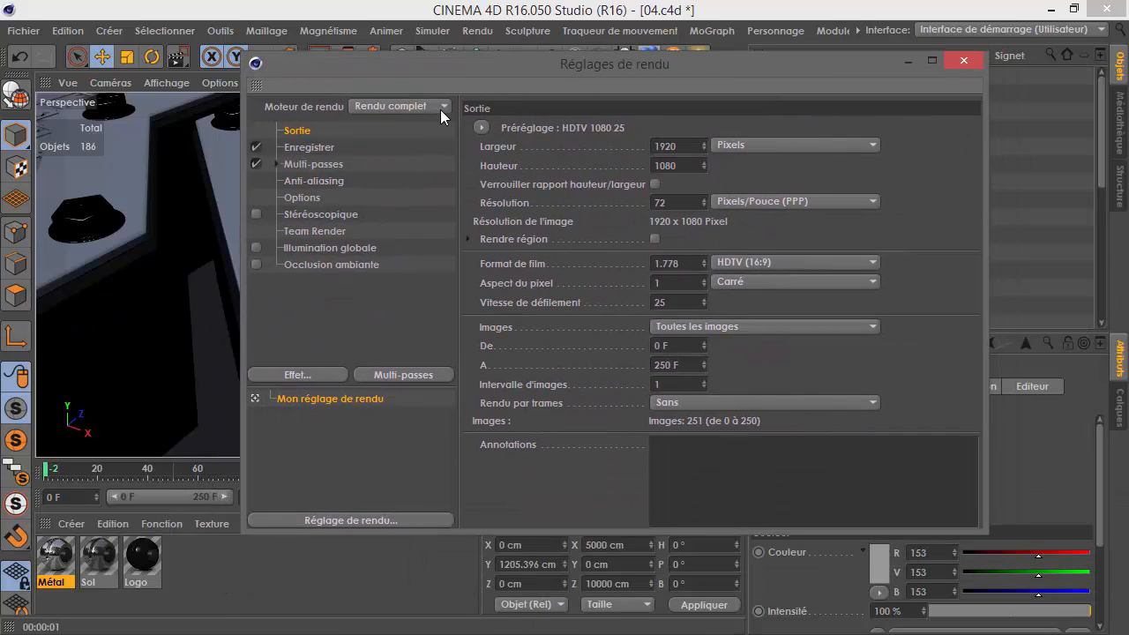
left_click(407, 106)
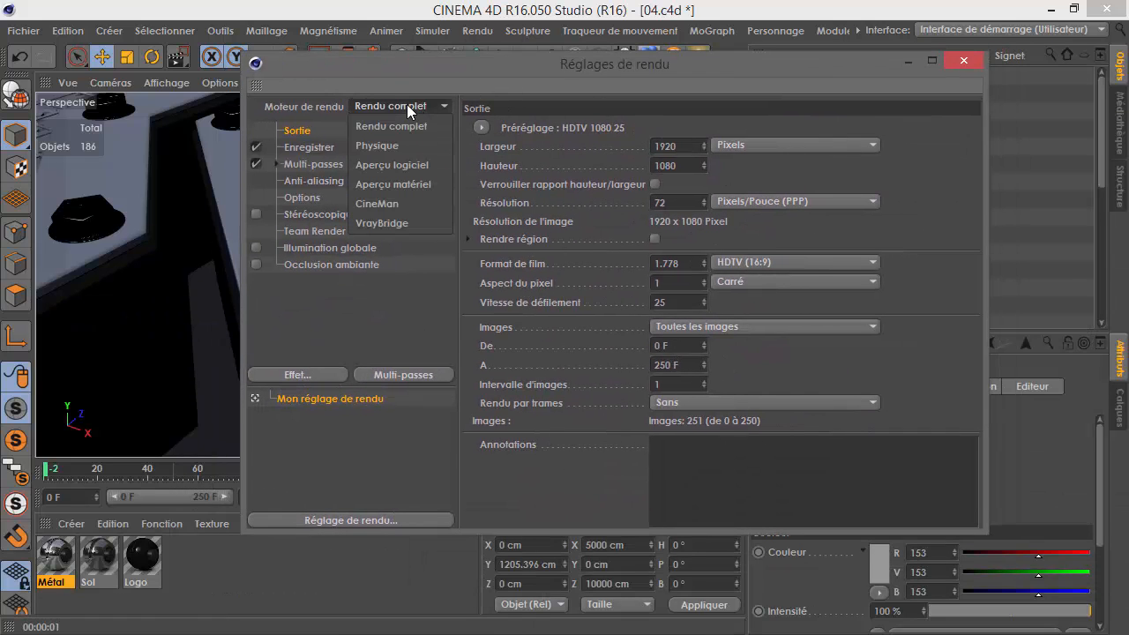
left_click(389, 144)
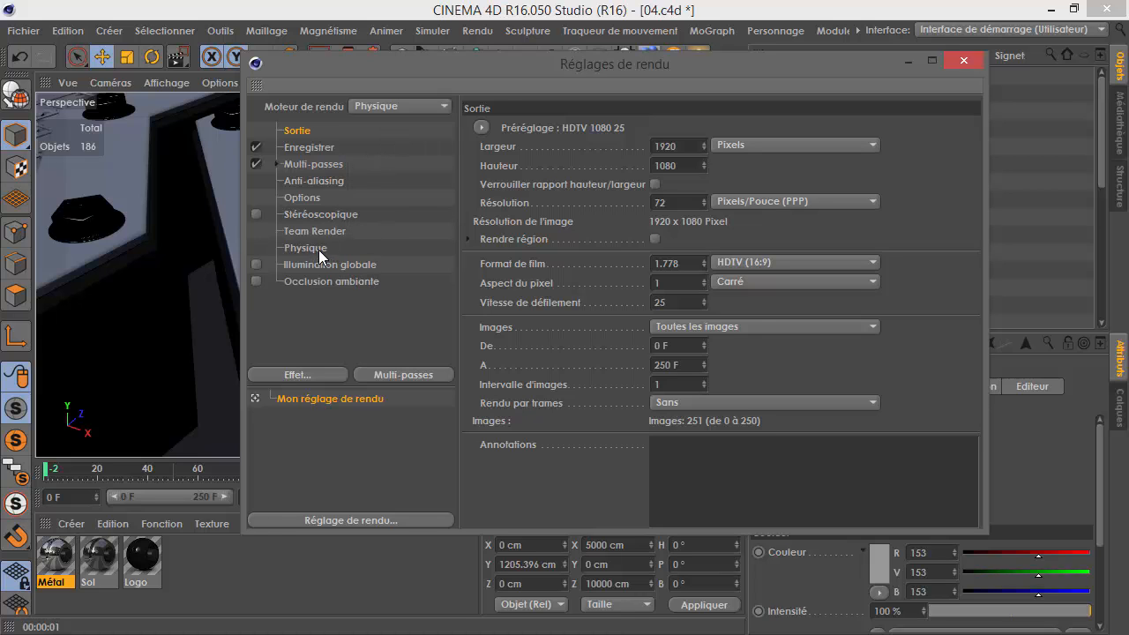
left_click(318, 250)
left_click(753, 292)
left_click(749, 274)
left_click(748, 274)
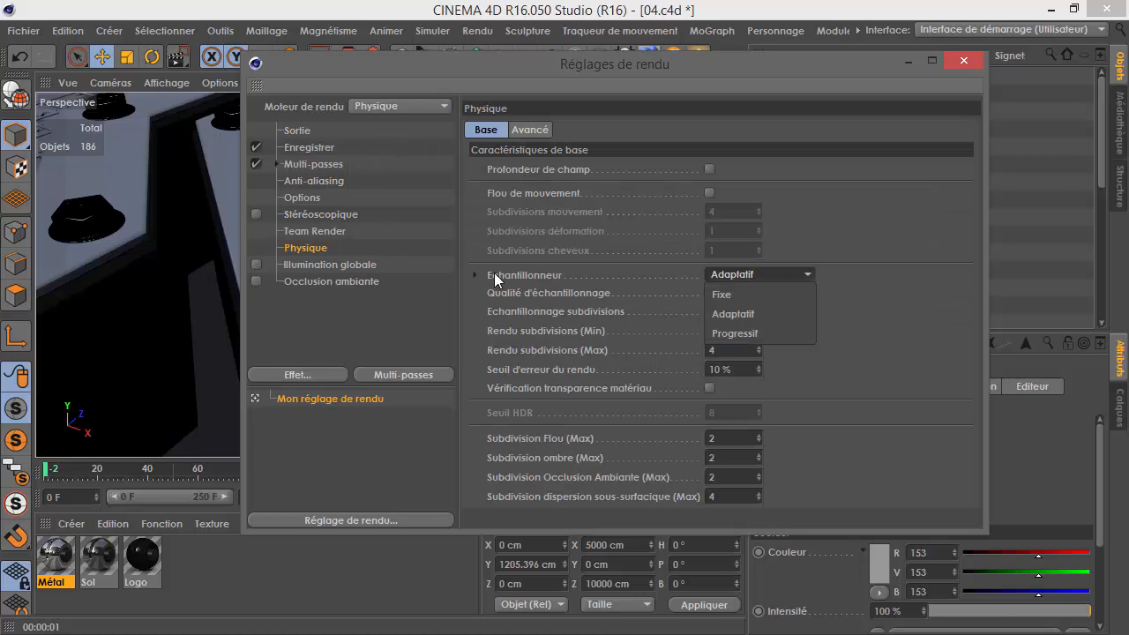
left_click(749, 333)
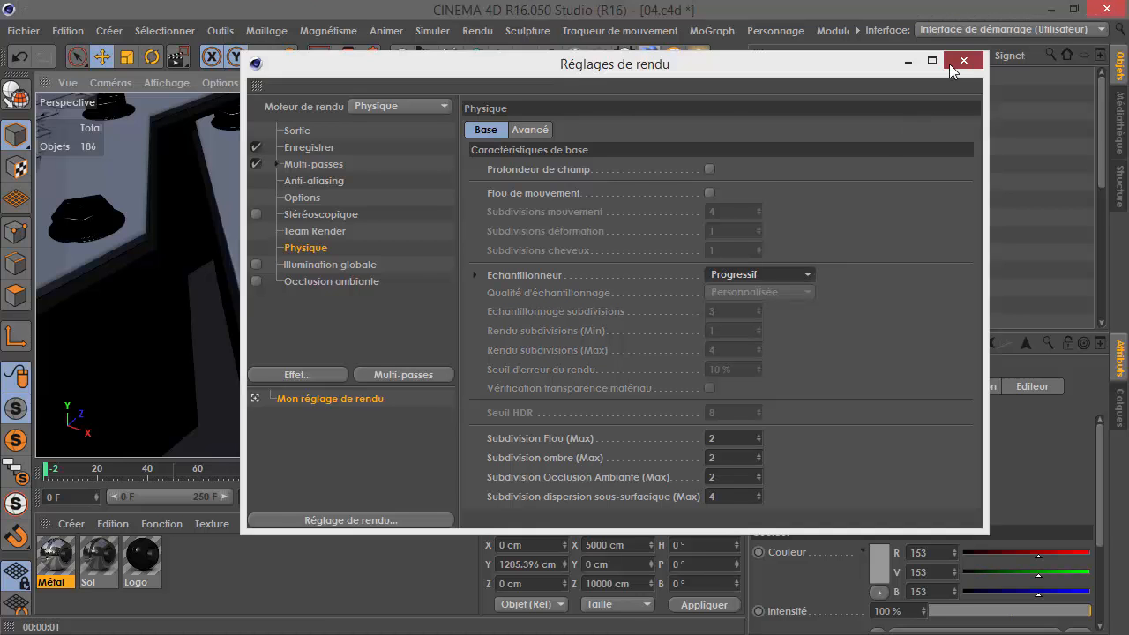
left_click(963, 60)
- Render the region around the right-hand corner screw with the physical engine
left_click(346, 58)
left_click(394, 90)
left_click_drag(420, 287, 582, 397)
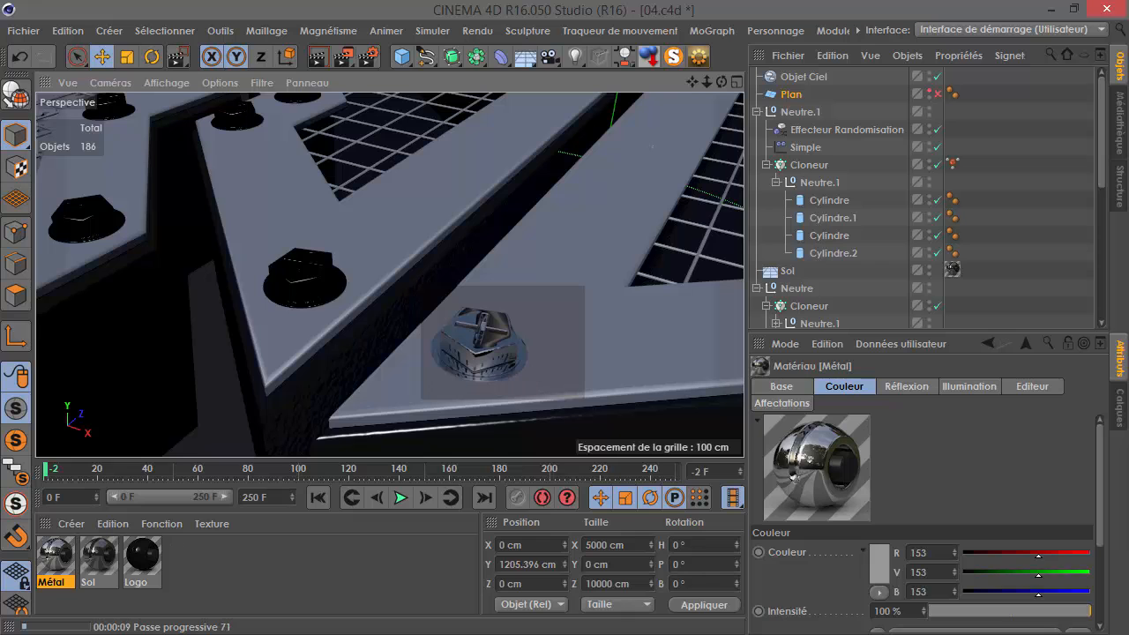
- Darken the colour of the Métal material to a neutral grey with 40 % brightness
left_click(59, 558)
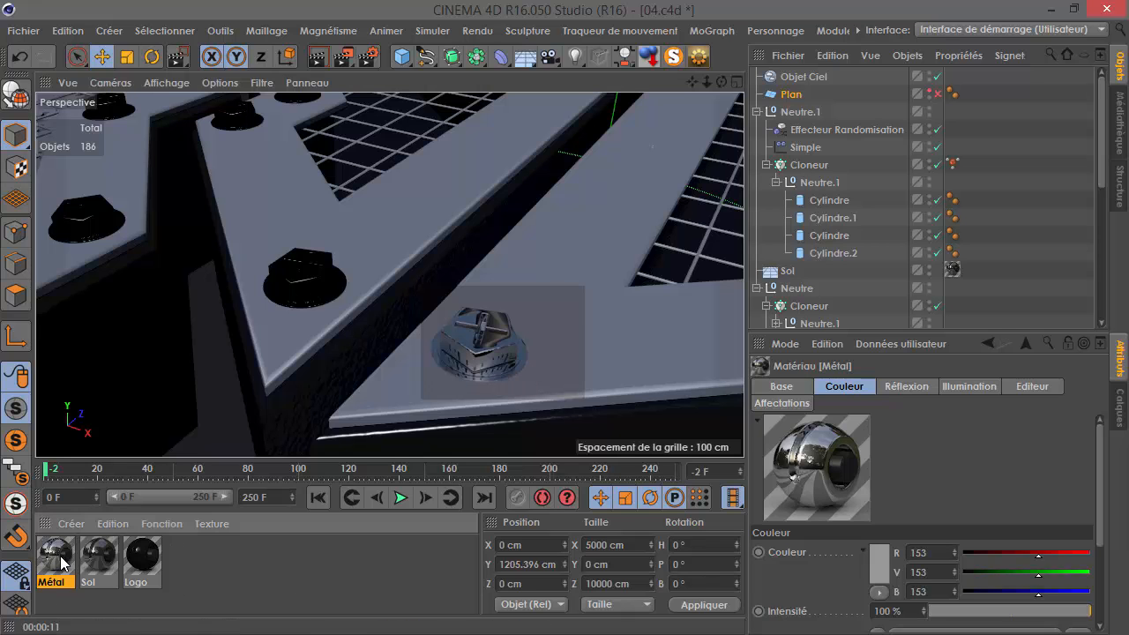
double_click(59, 558)
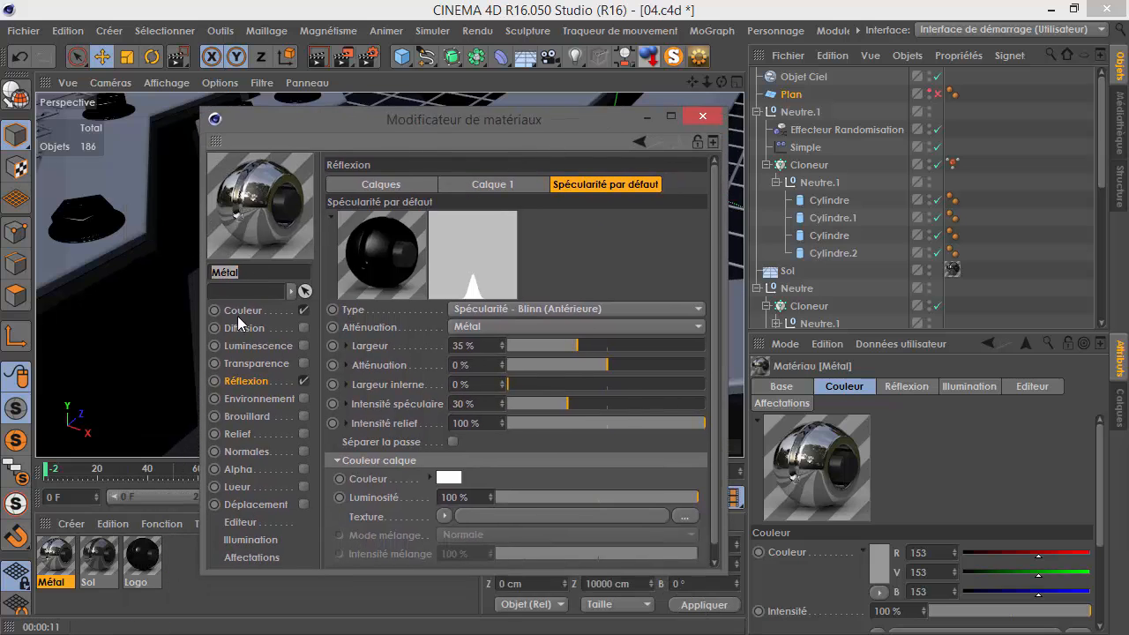
left_click(239, 317)
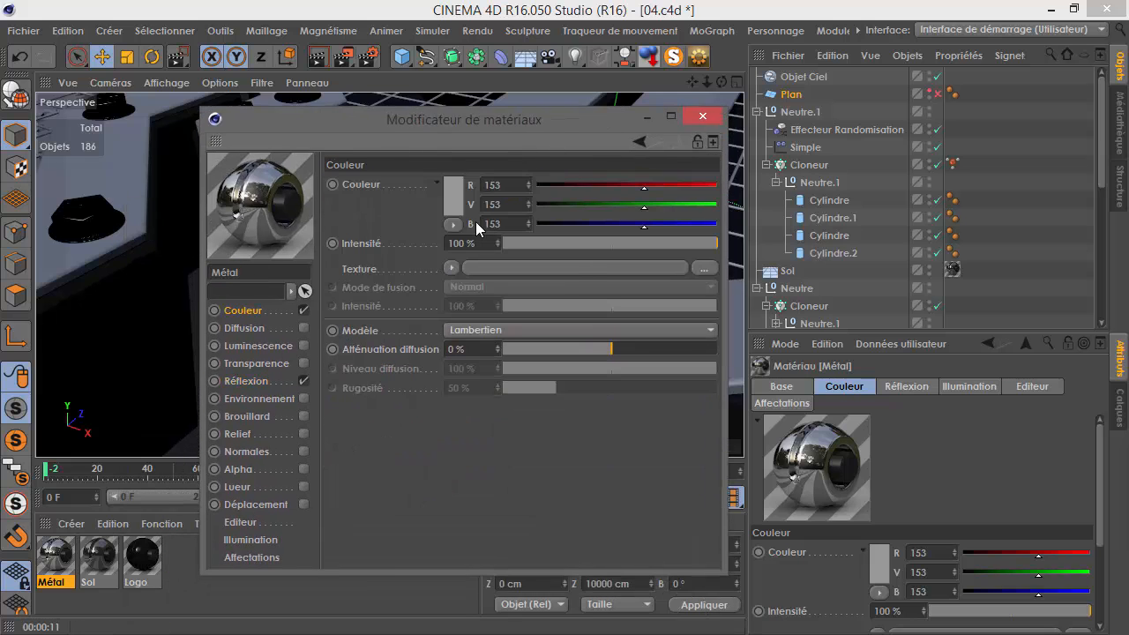
left_click(455, 202)
type("40")
key("Return")
left_click(389, 286)
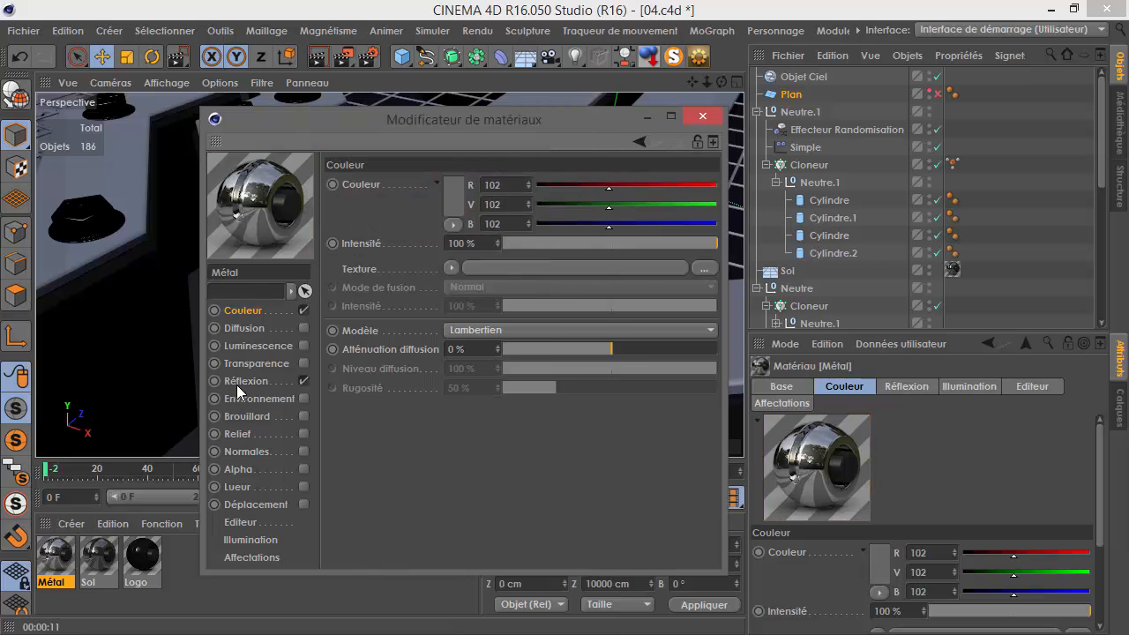
- In the Métal material's reflection, set Calque 1 to 60 % layer brightness and 10 % roughness
left_click(238, 381)
left_click(493, 187)
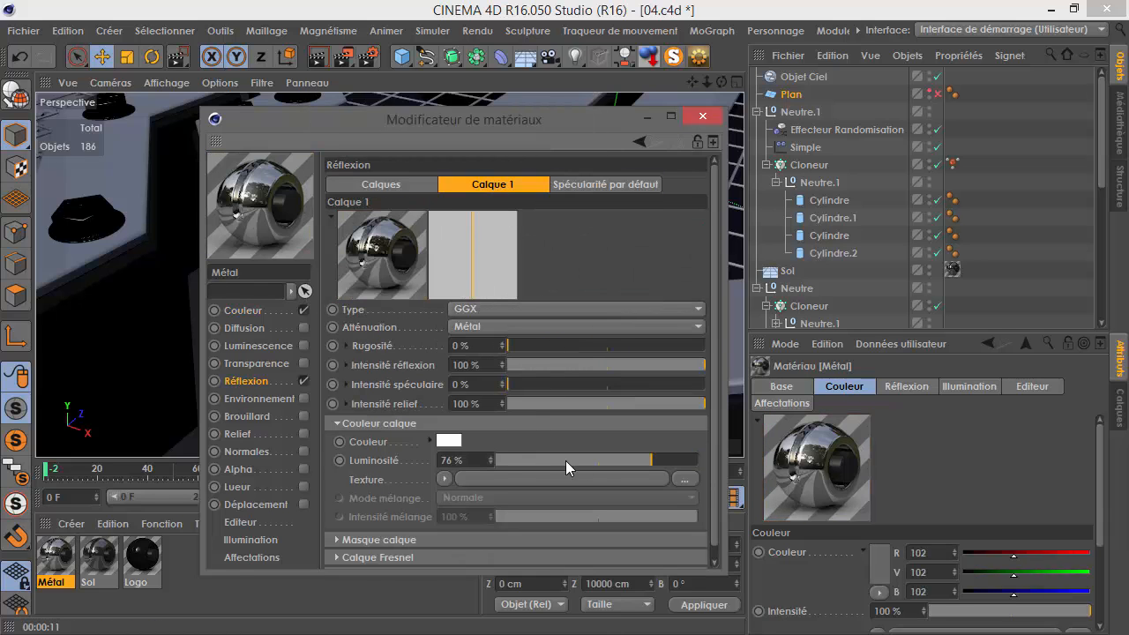
left_click(487, 462)
type("60")
key("Tab")
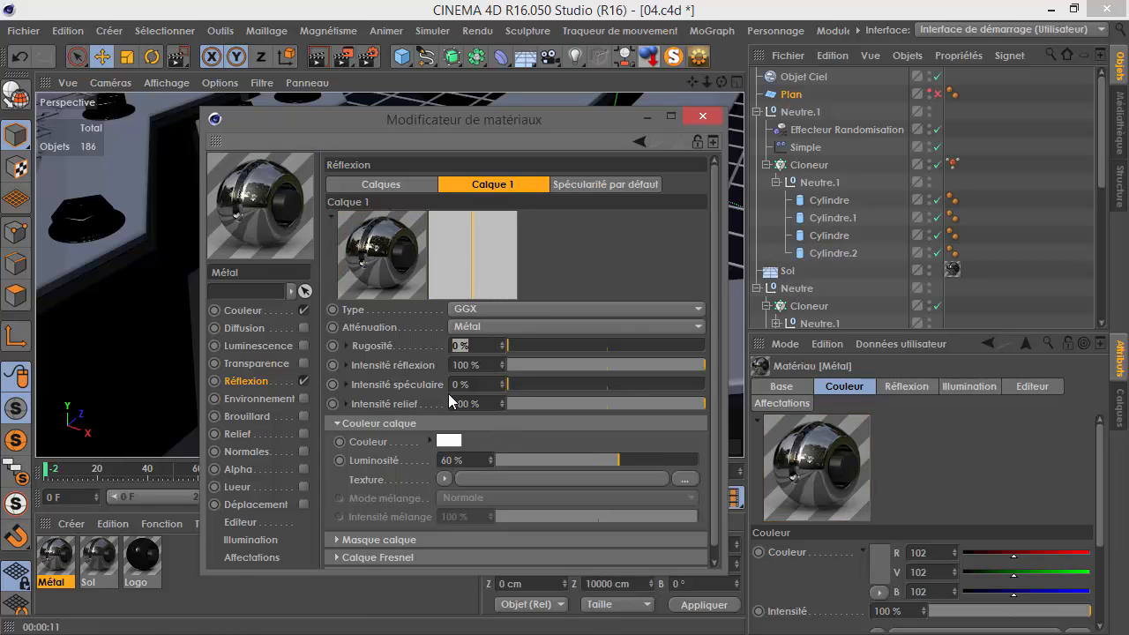
type("20")
key("Return")
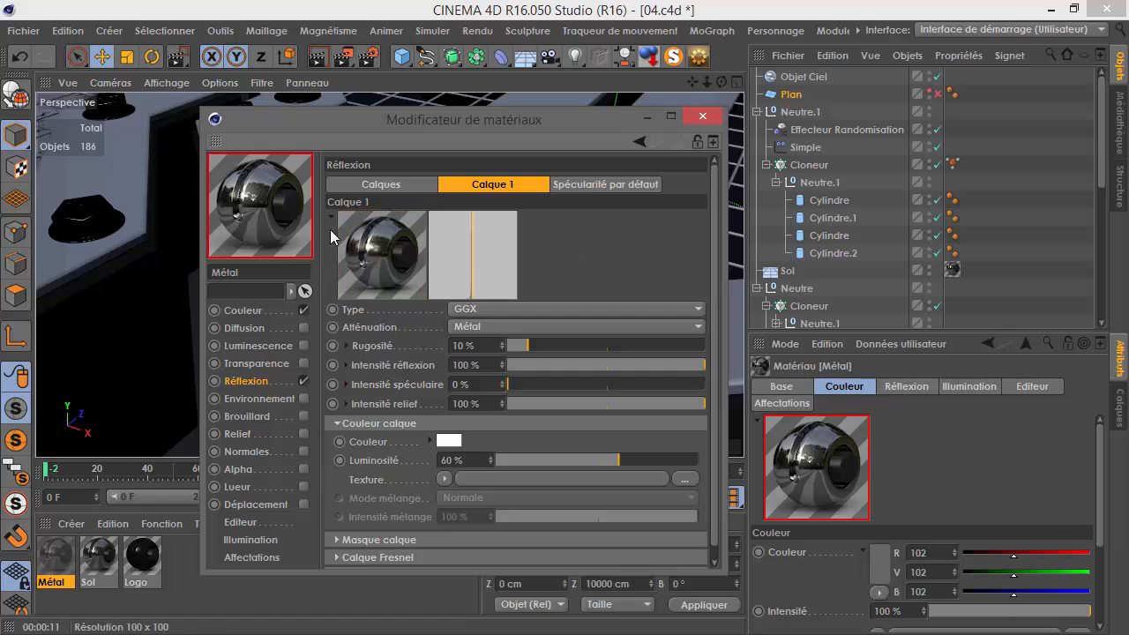
- Render the right-hand corner screw's region to check the darker, rougher metal
left_click_drag(491, 123, 1053, 185)
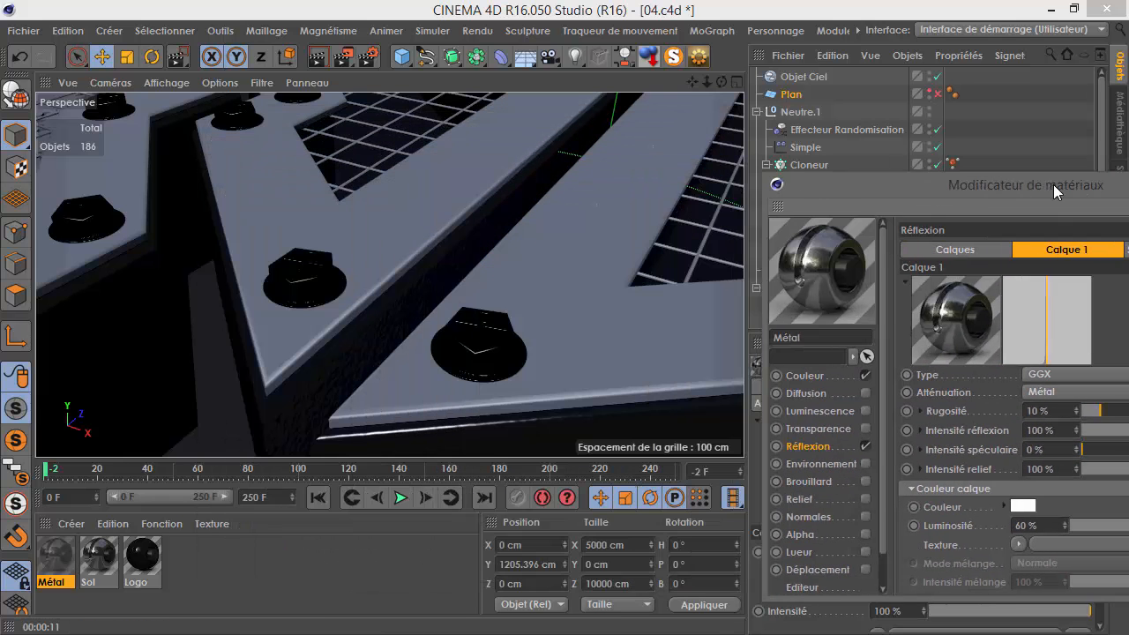
left_click_drag(342, 57, 415, 81)
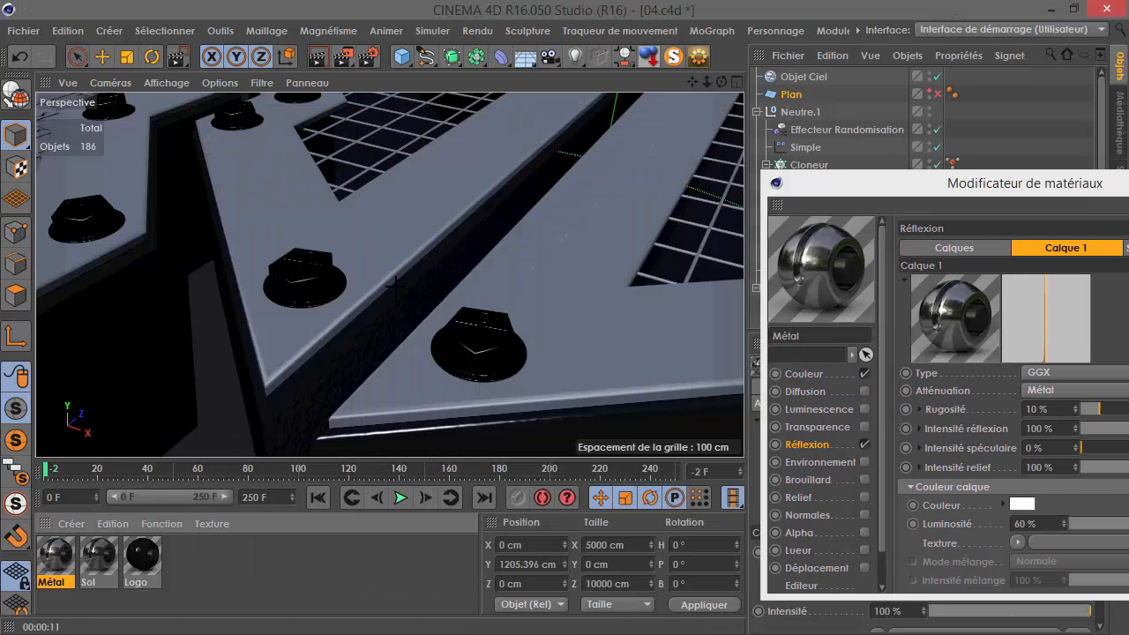
left_click_drag(400, 286, 577, 408)
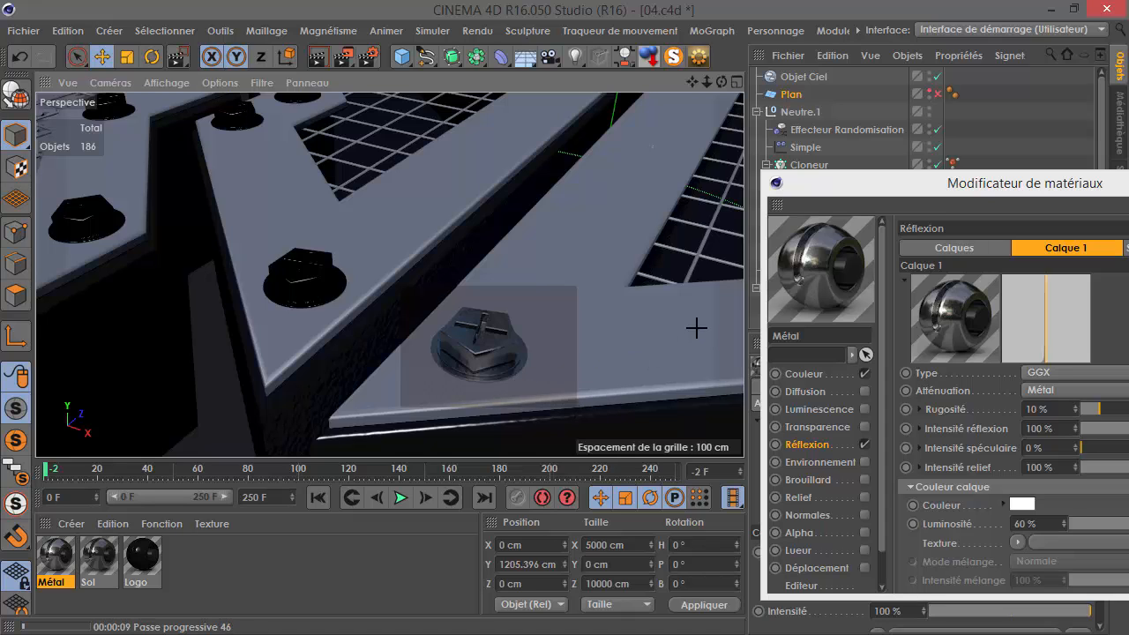
- Raise the Métal material's default specular intensity to 300 %
left_click_drag(900, 191, 732, 154)
left_click(887, 181)
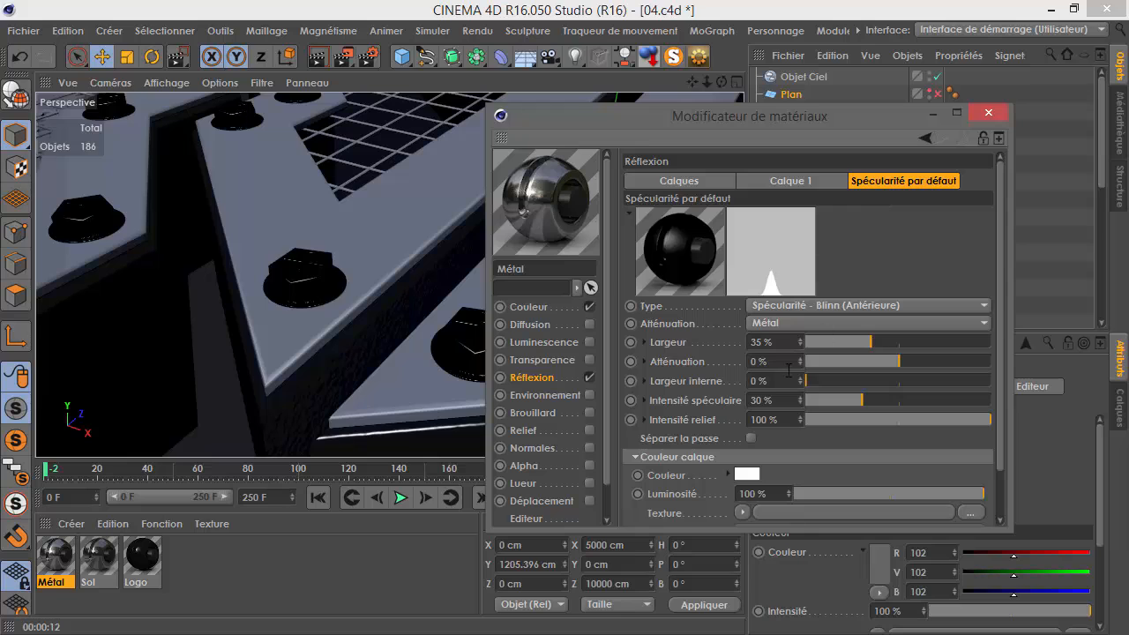
double_click(58, 563)
left_click(760, 404)
type("3")
key("Return")
- Render the right-hand corner screw's region to check the stronger specular highlights
left_click_drag(678, 116, 990, 162)
left_click_drag(340, 56, 413, 87)
left_click_drag(396, 265, 582, 422)
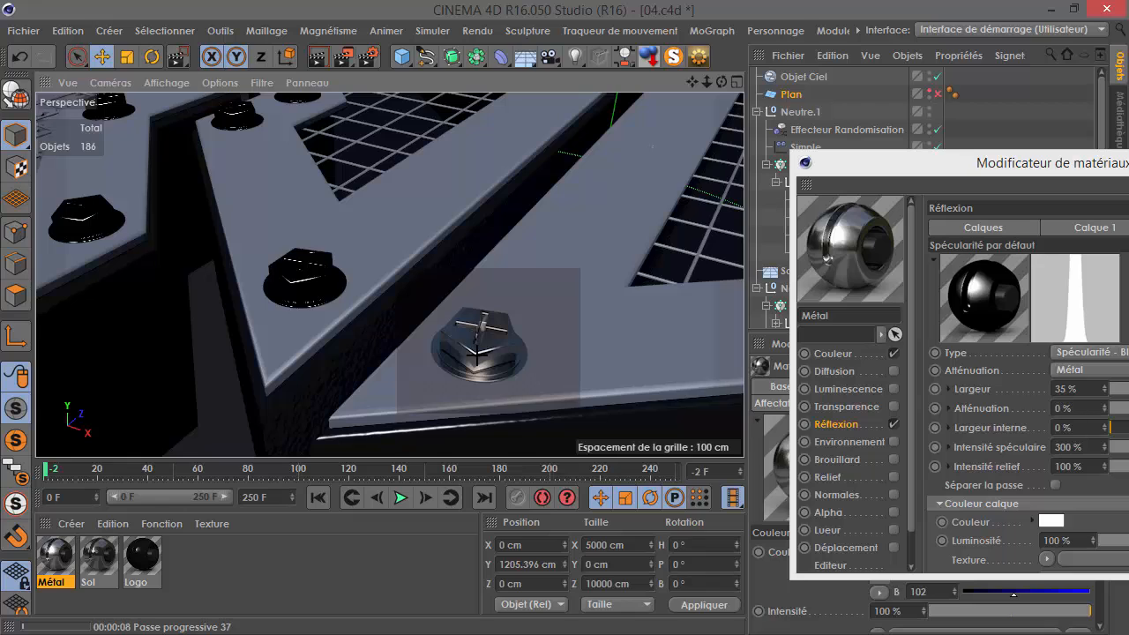
- Select the upper-right chain's Cloneur object in the Neutre group and collapse the Cloneur and O hierarchies
left_click(453, 363)
scroll(449, 359, "down", 4)
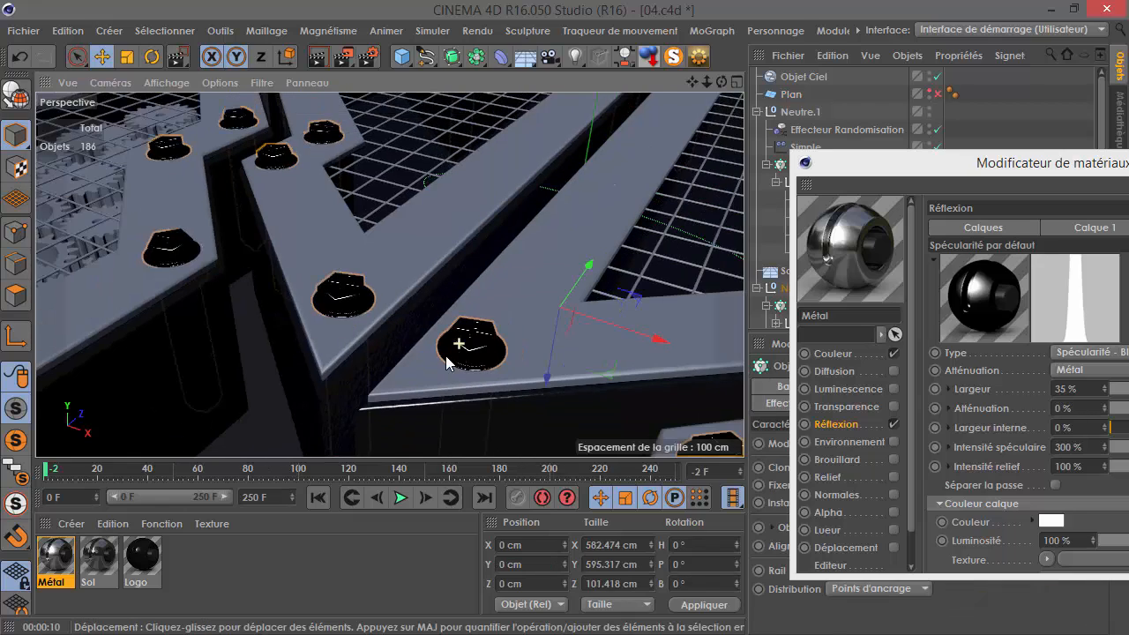
left_click_drag(448, 358, 369, 336, "alt")
scroll(271, 352, "down", 5)
left_click_drag(401, 371, 631, 155, "alt")
left_click_drag(817, 170, 902, 532)
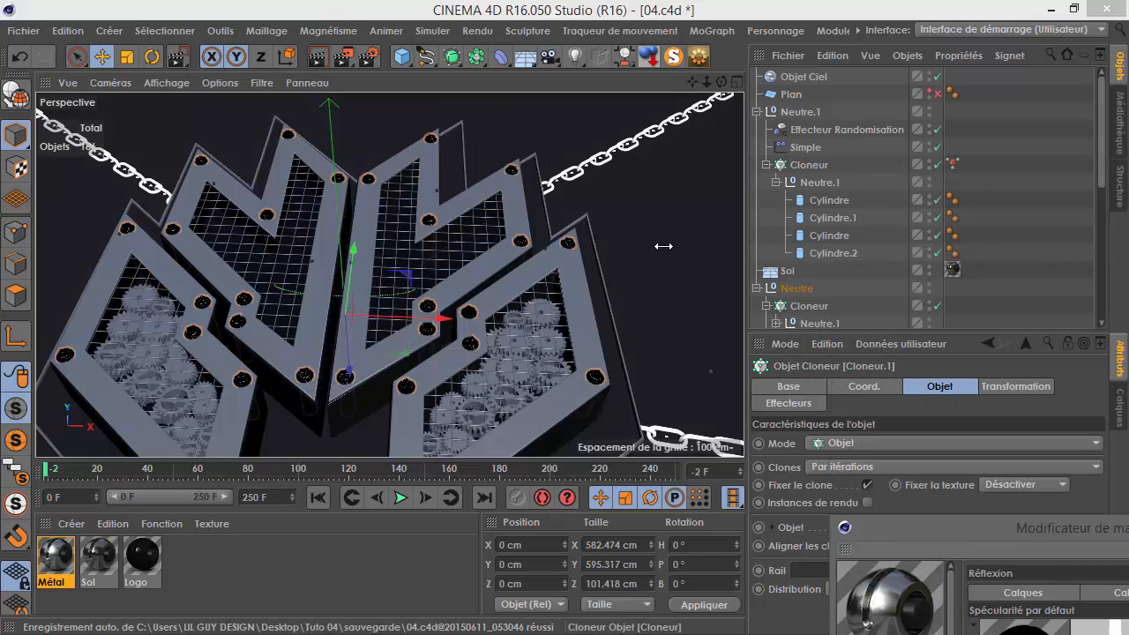
left_click(618, 164)
scroll(869, 259, "down", 4)
left_click(813, 82)
left_click(816, 94)
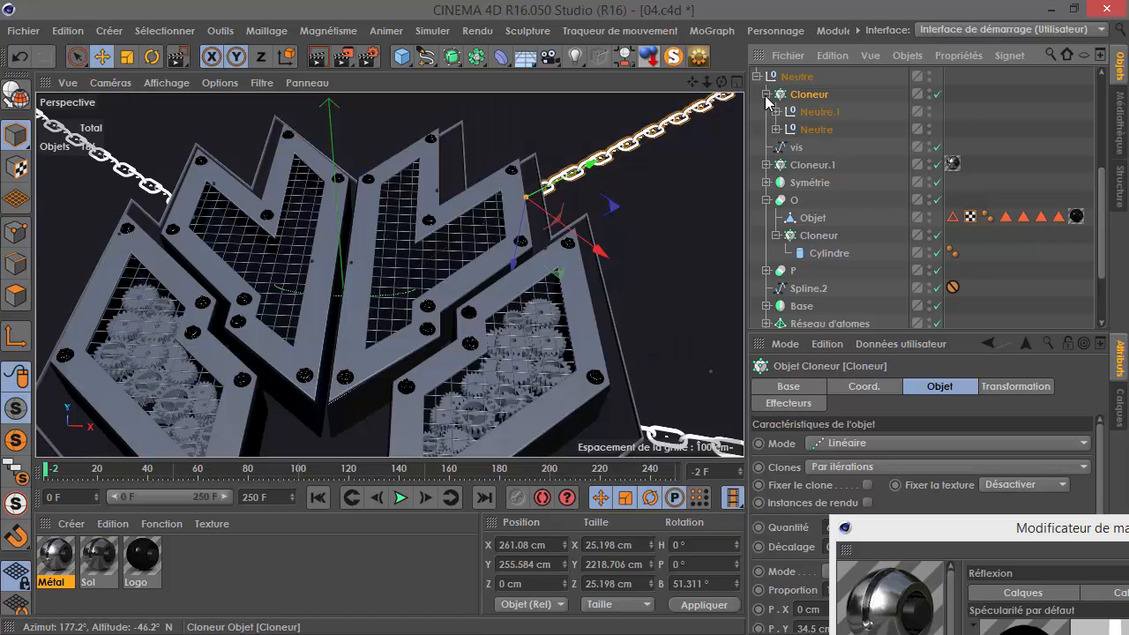
left_click(767, 94)
left_click(806, 130)
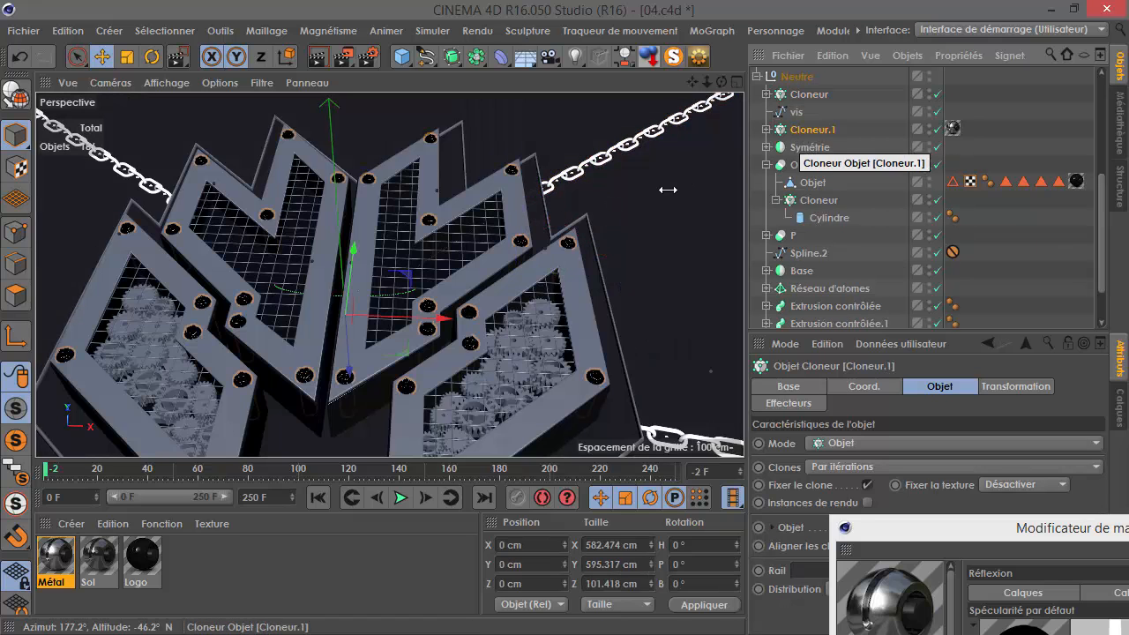
scroll(476, 183, "down", 4)
left_click(799, 95)
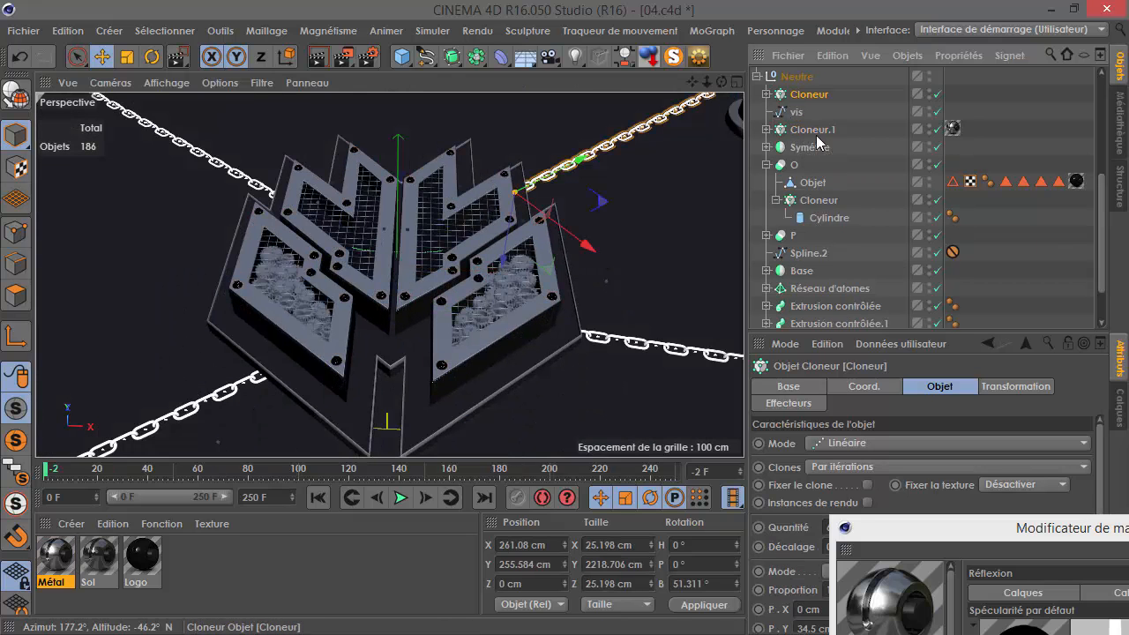
left_click(767, 165)
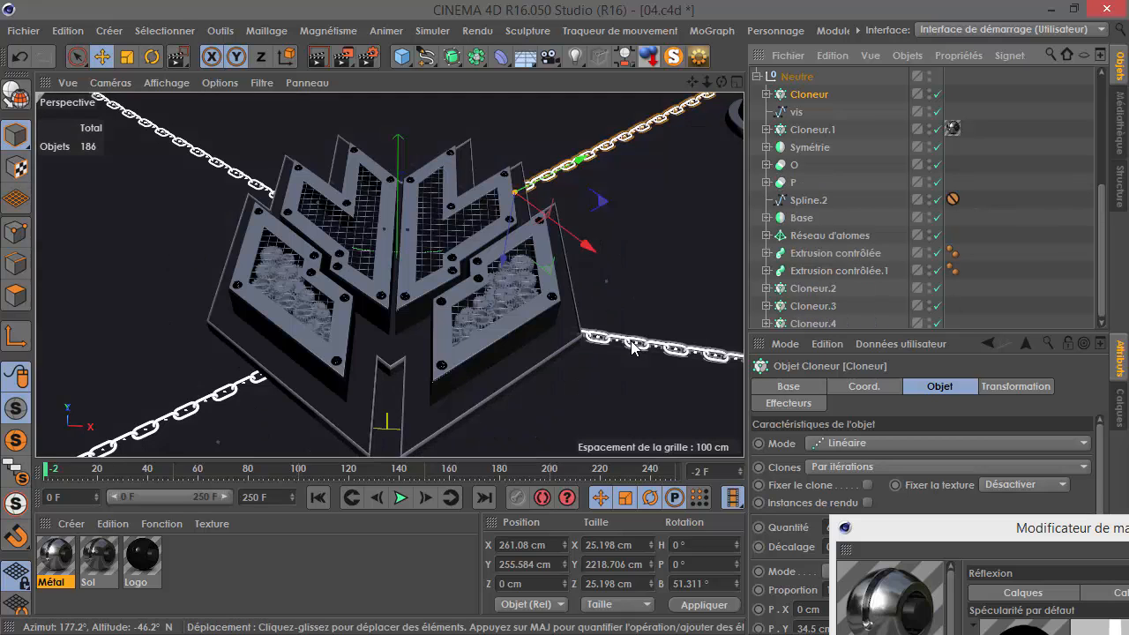
- Move the three other chain cloners, Cloneur.2, Cloneur.4 and Cloneur.3, directly beneath the first Cloneur in the Neutre group
left_click(634, 341)
left_click_drag(765, 291, 848, 122)
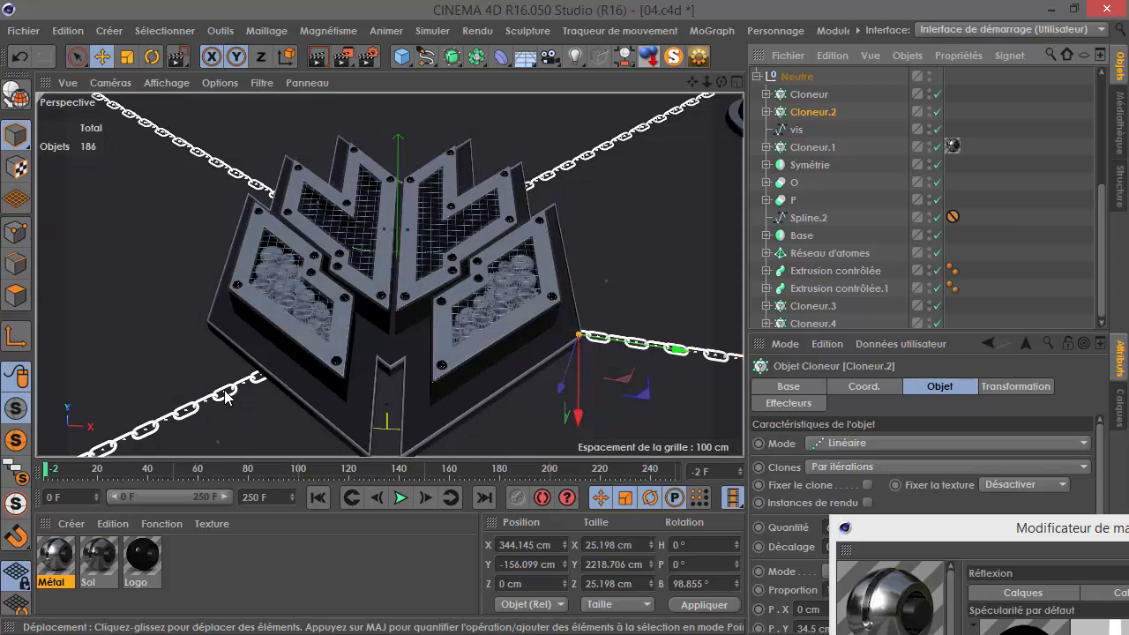
left_click(816, 323)
left_click_drag(830, 318, 800, 121)
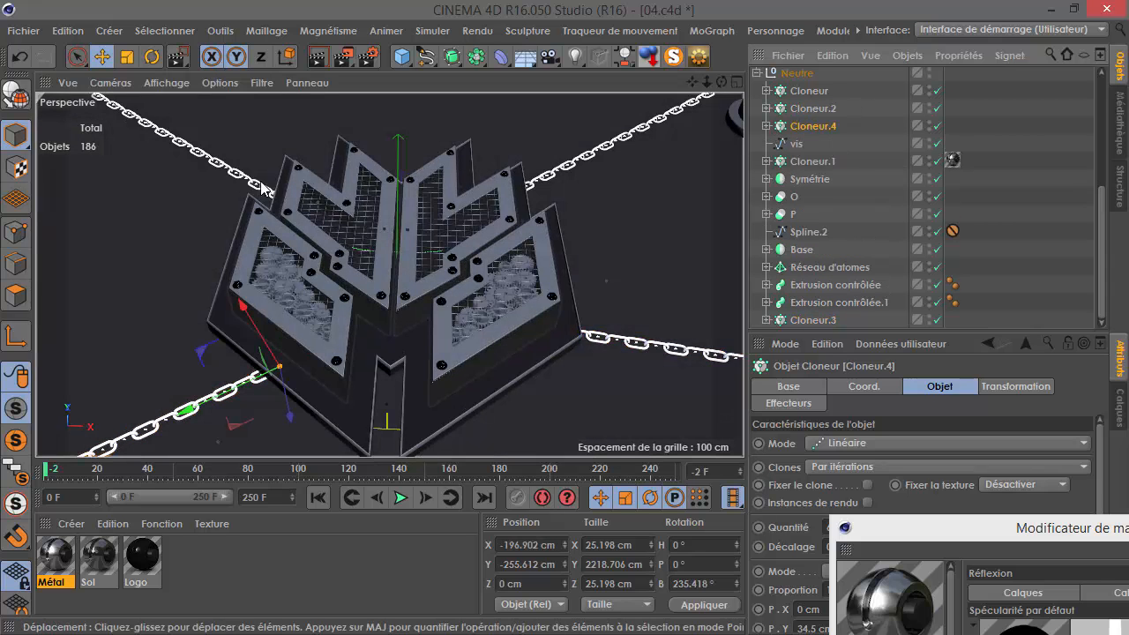
left_click(276, 192)
left_click_drag(821, 321, 838, 141)
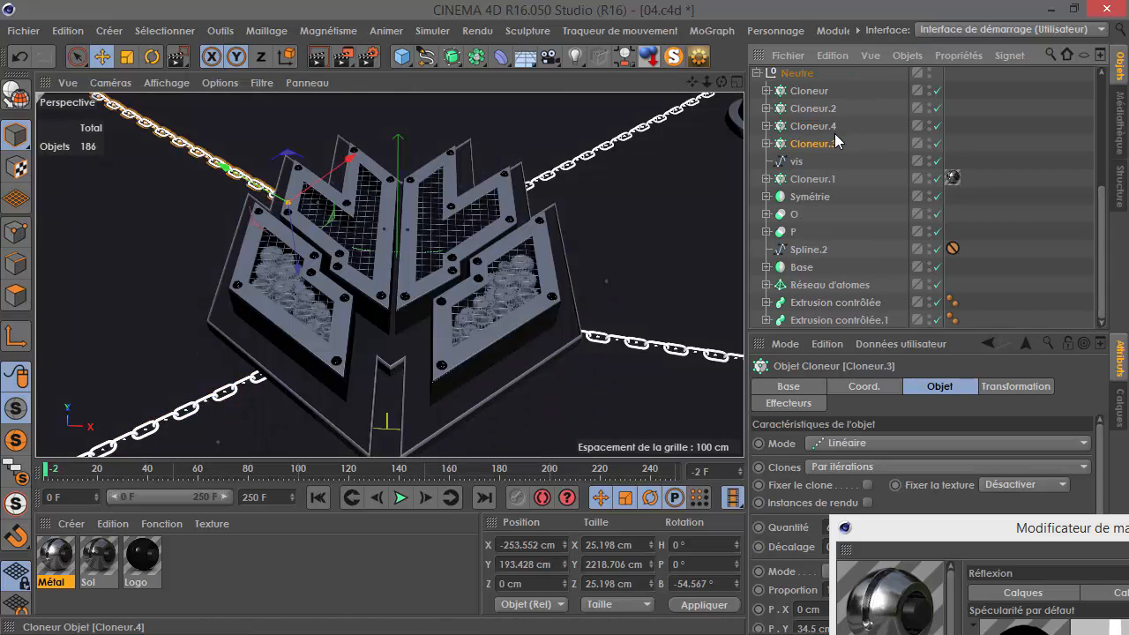
- Group the four chain cloners into a null object and apply the Métal material to that group
left_click(807, 90, "shift")
key("alt+g")
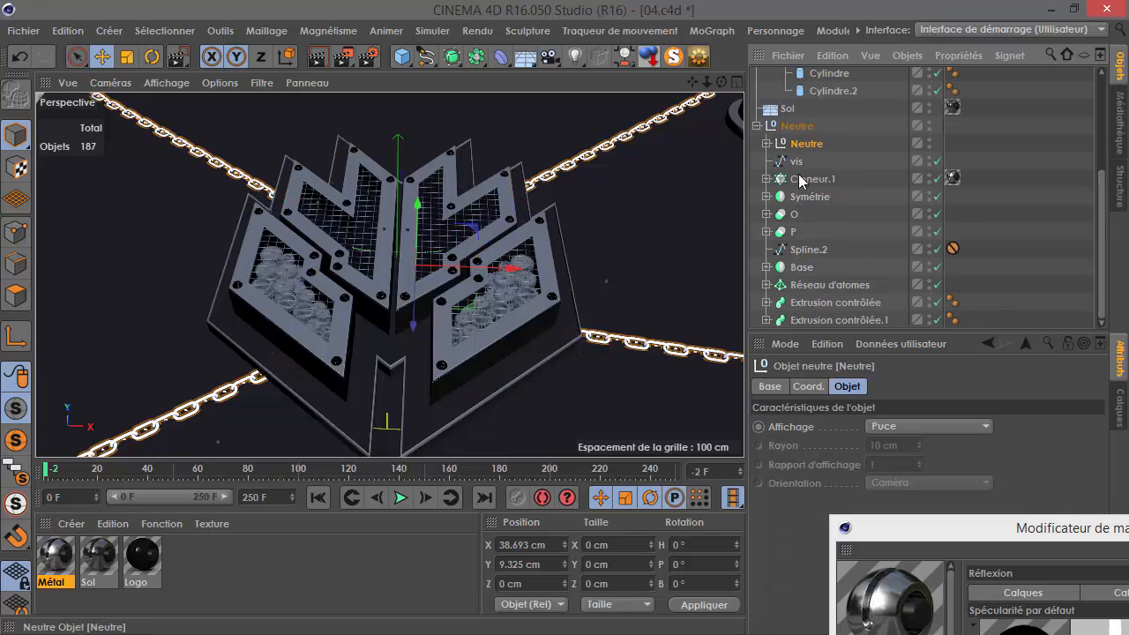
left_click_drag(64, 565, 896, 152)
left_click(896, 152)
mouse_move(577, 326)
left_mouse_down("alt")
mouse_move(598, 407)
mouse_move(551, 337)
mouse_move(578, 344)
left_mouse_up("alt")
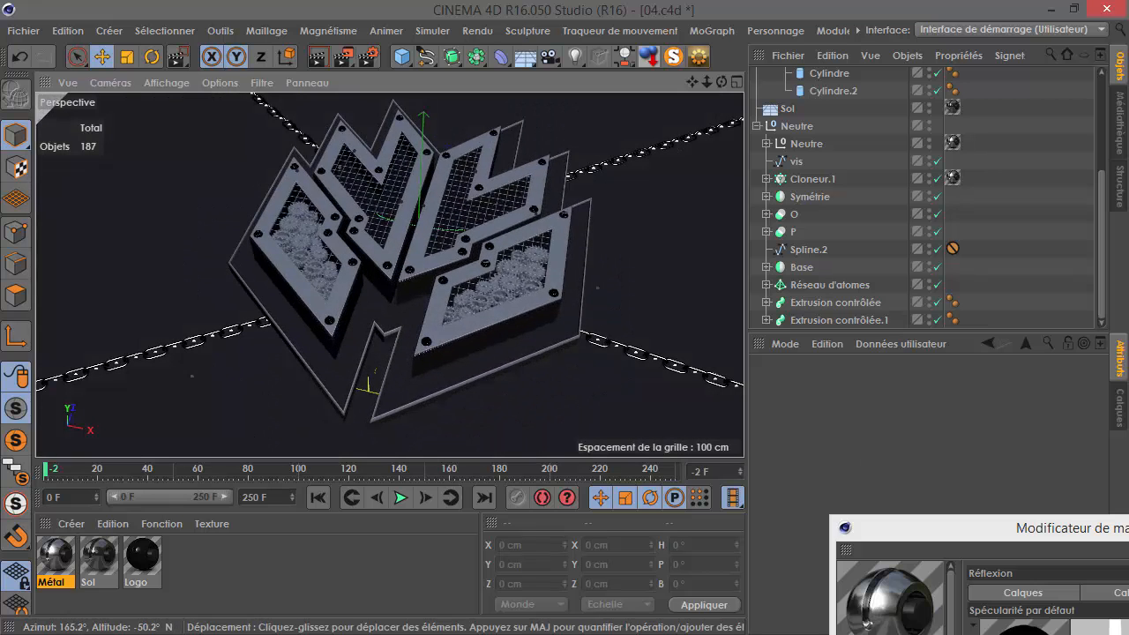
- Switch to VLC, examine the chained logo shot in the reference video 052-ReozDZN.mp4, and return to Cinema 4D
key("alt+Tab")
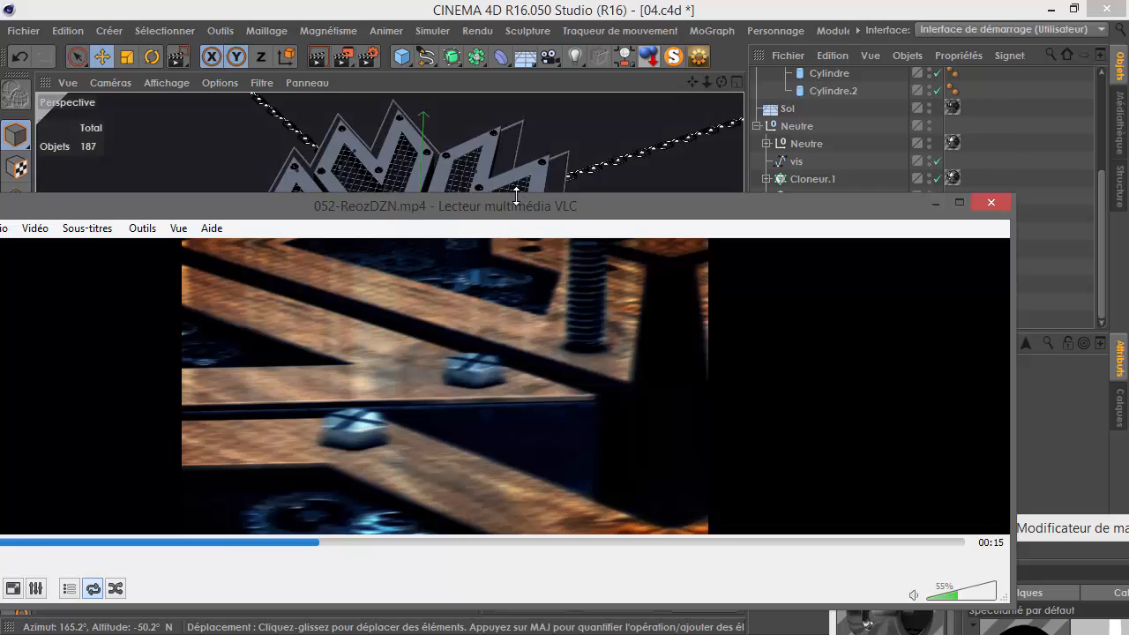
left_click_drag(516, 194, 514, 60)
left_click(441, 542)
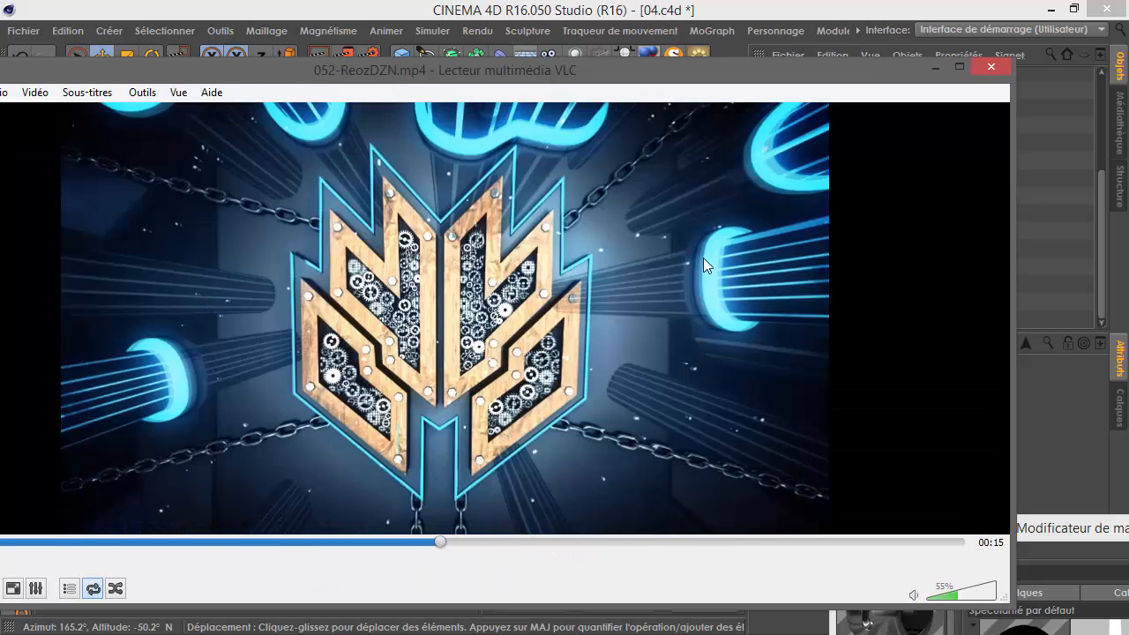
left_click(936, 68)
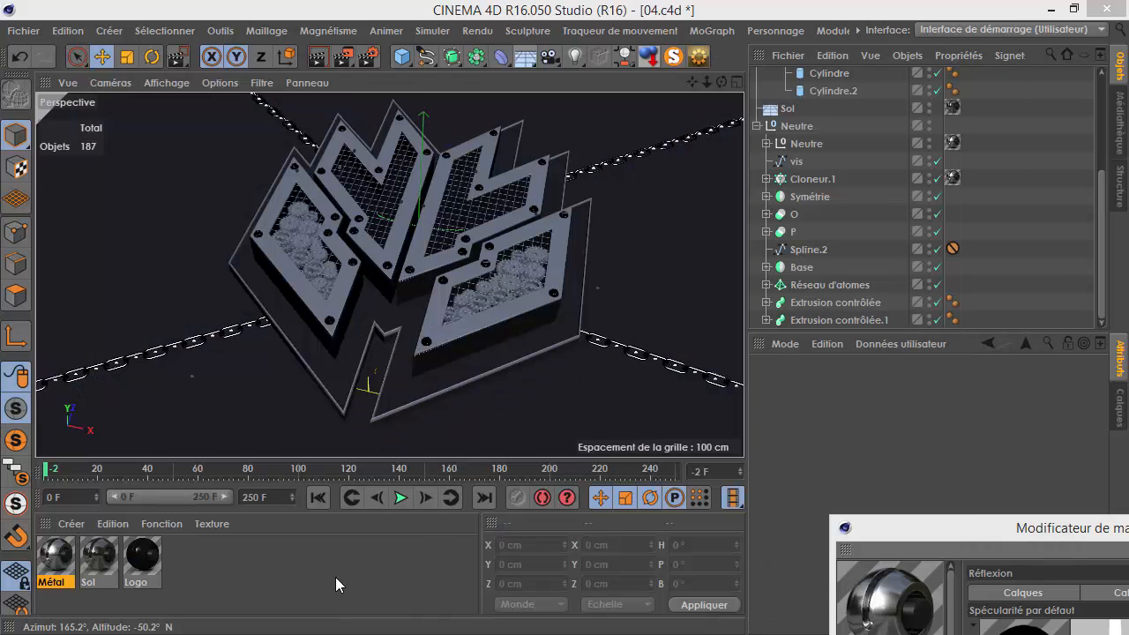
- Create a new material named Mur and load a Dégradé shader into its colour texture
left_click(61, 572)
double_click(62, 582)
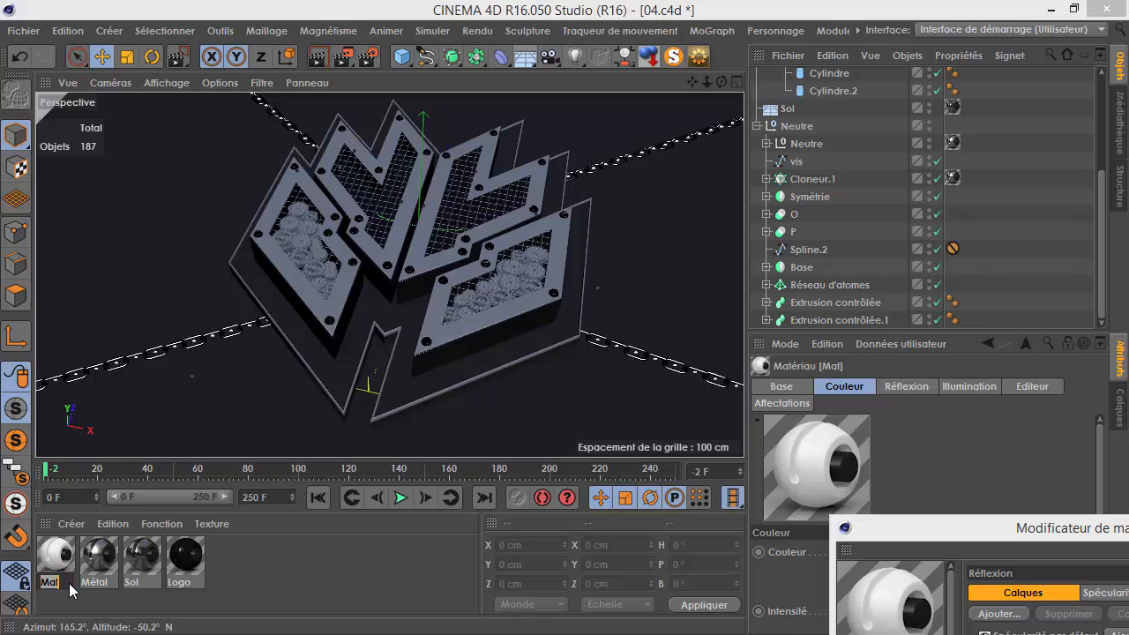
type("Mur")
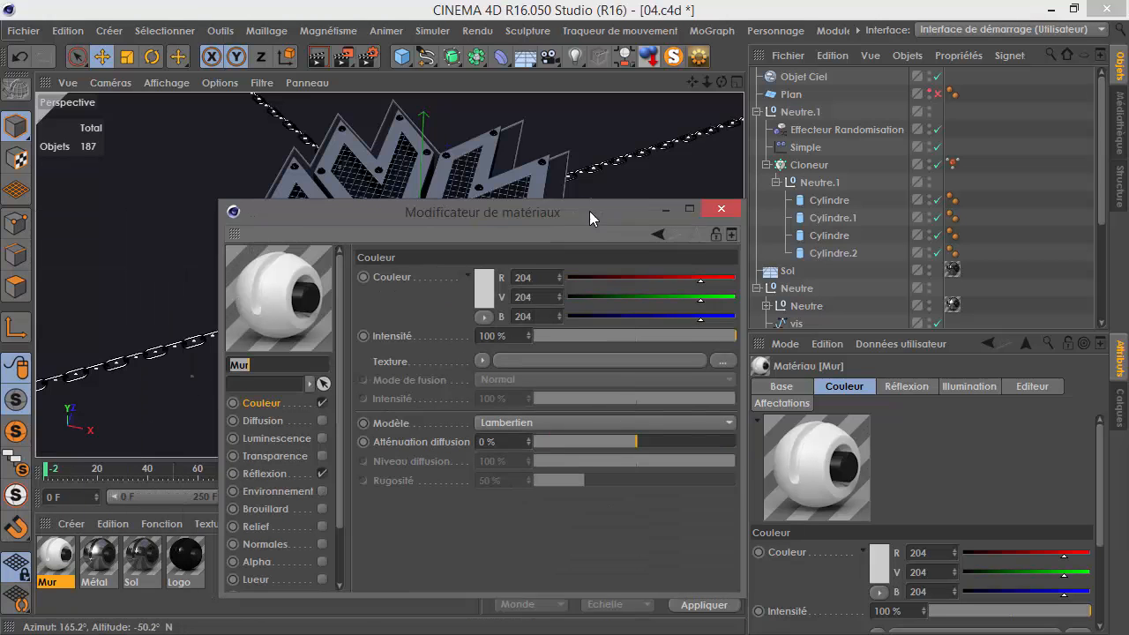
left_click_drag(589, 215, 586, 211)
left_click_drag(381, 207, 565, 176)
left_click(656, 327)
left_click(676, 358)
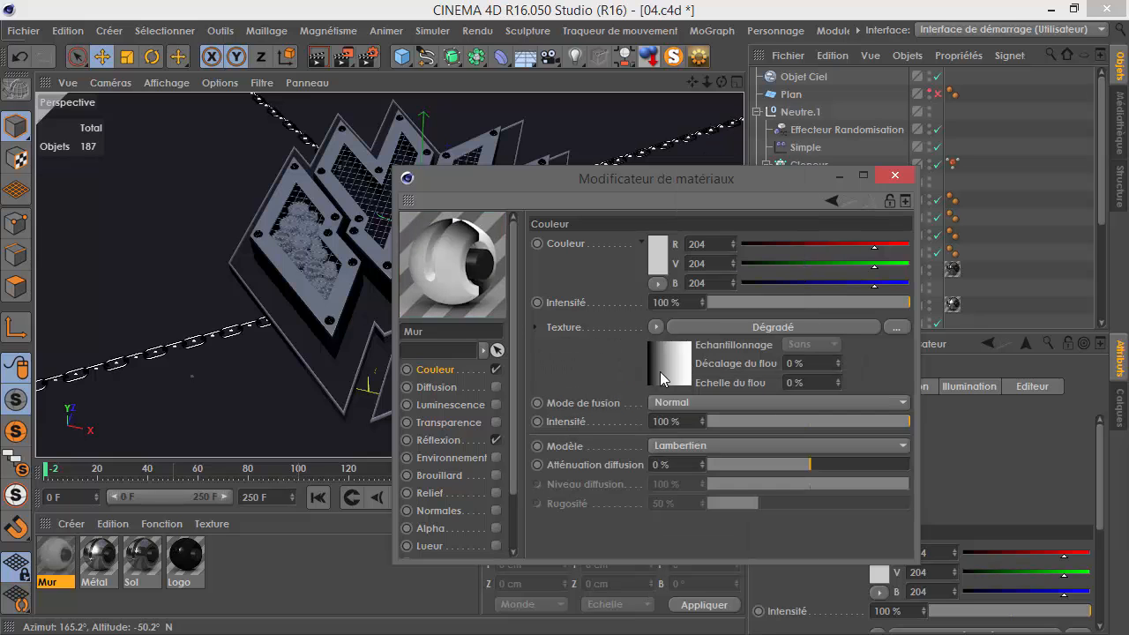
- Give the Mur gradient a hard black-to-white edge by placing the white knot at 50 % with interpolation Sans
left_click(671, 375)
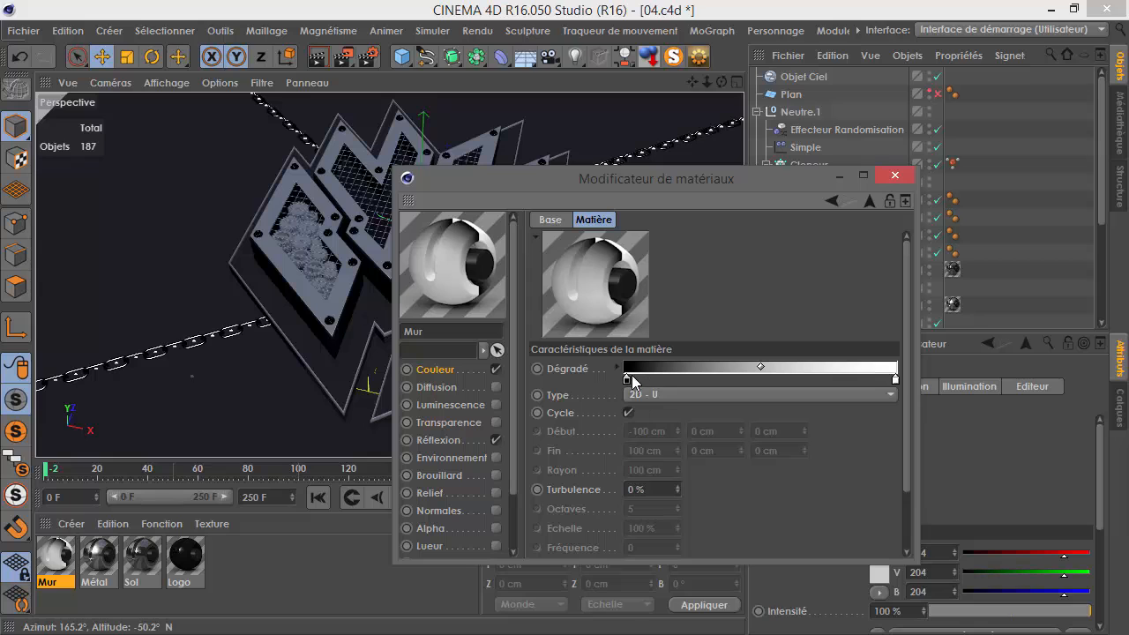
left_click_drag(889, 386, 765, 380)
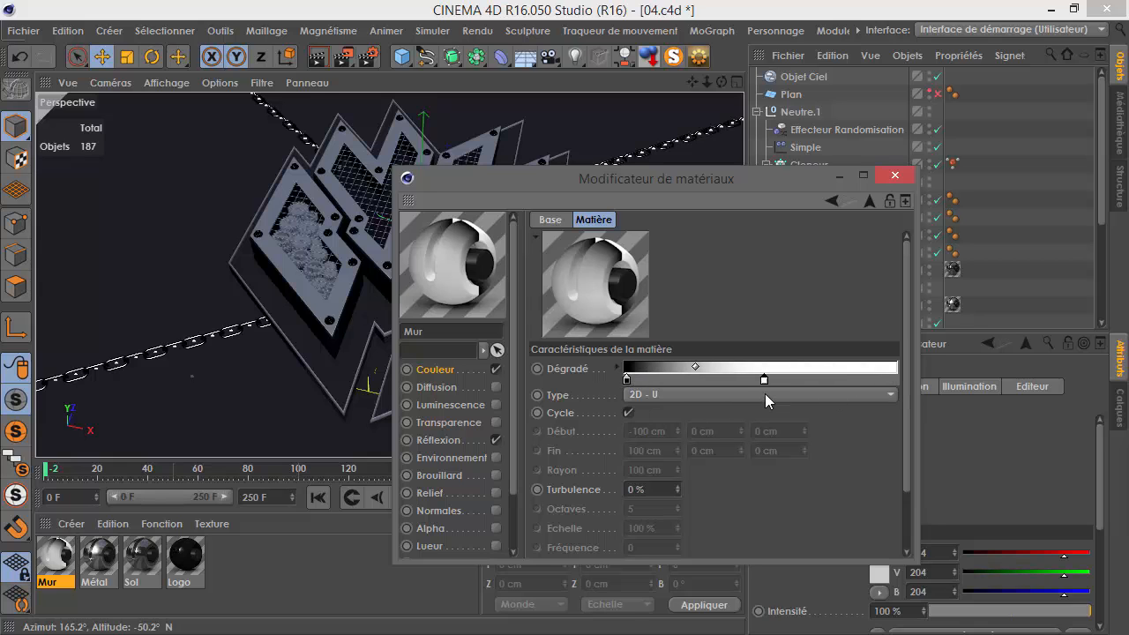
left_click(618, 369)
left_click_drag(764, 381, 760, 383)
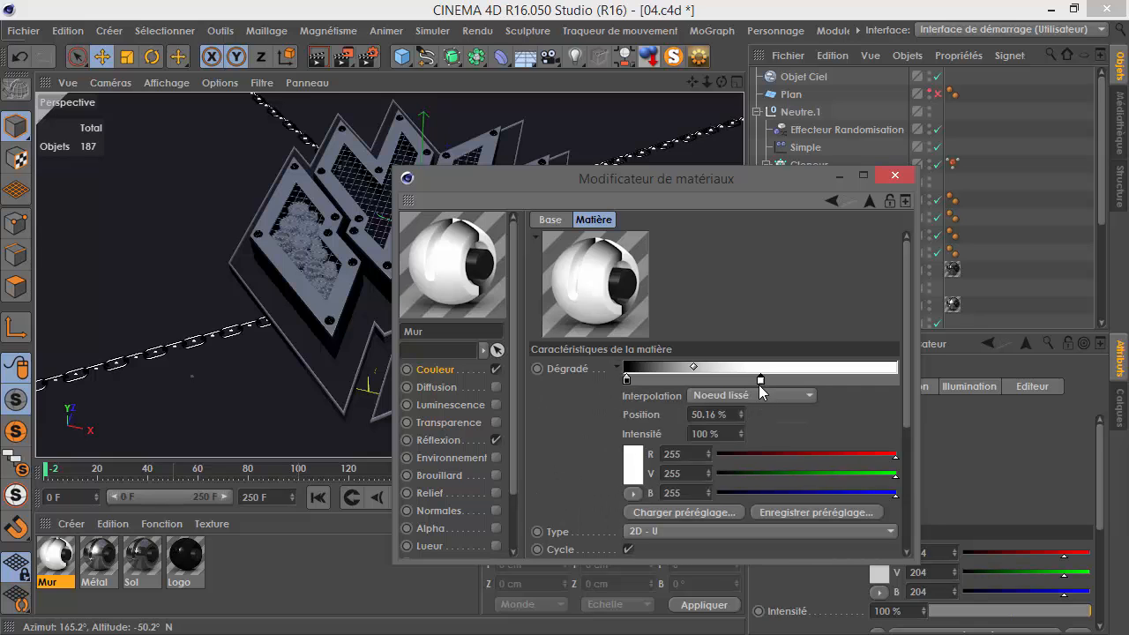
left_click_drag(697, 415, 783, 429)
type("0")
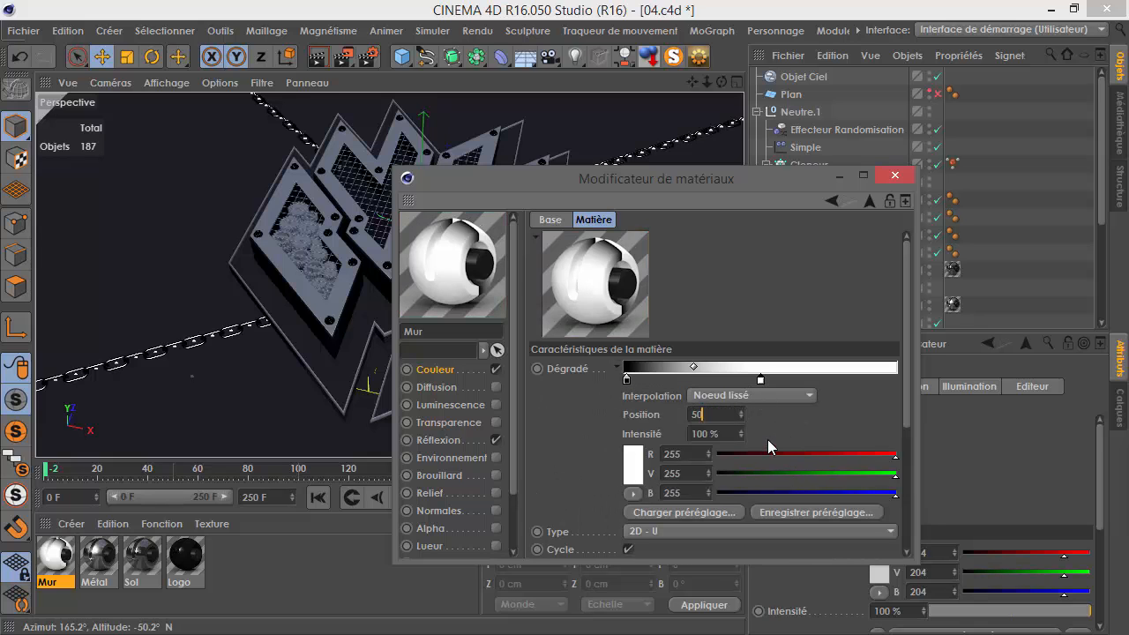
left_click(741, 397)
left_click(706, 513)
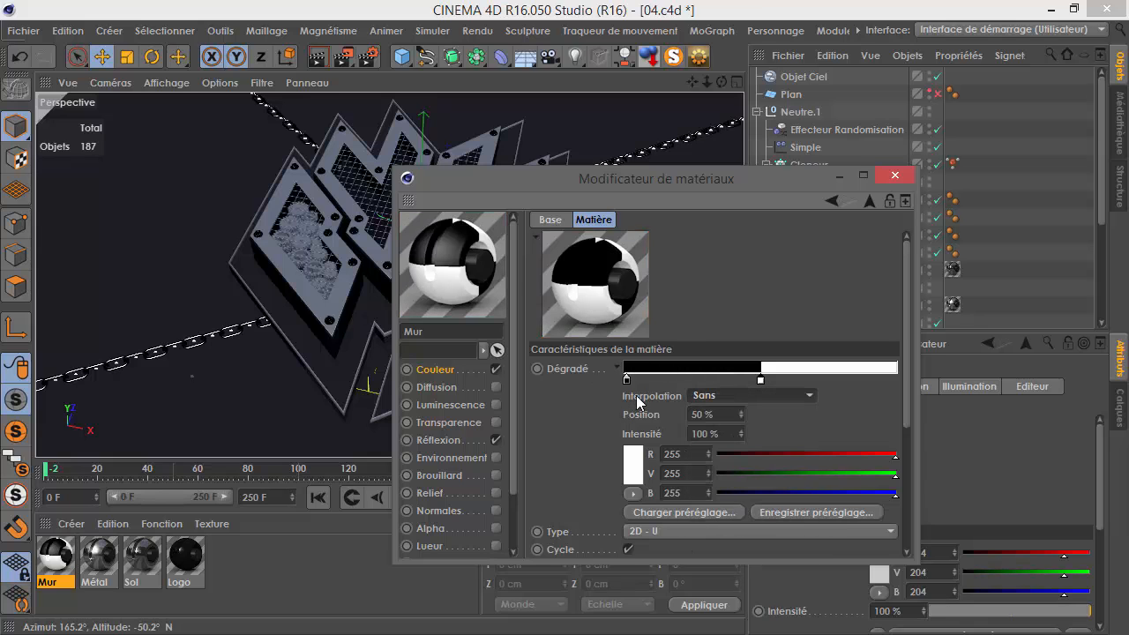
left_click(895, 176)
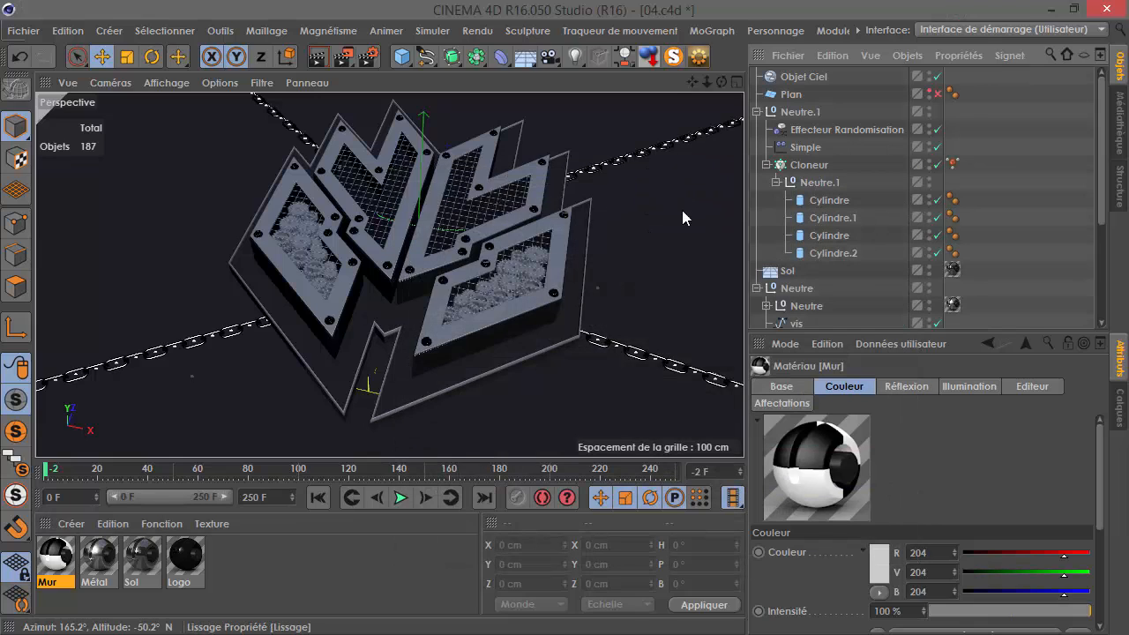
- Apply the Mur material to the column shaft, the second object named Cylindre in the cloner's Neutre.1 group
scroll(684, 218, "down", 15)
left_click_drag(461, 225, 586, 270, "alt")
left_click(809, 165)
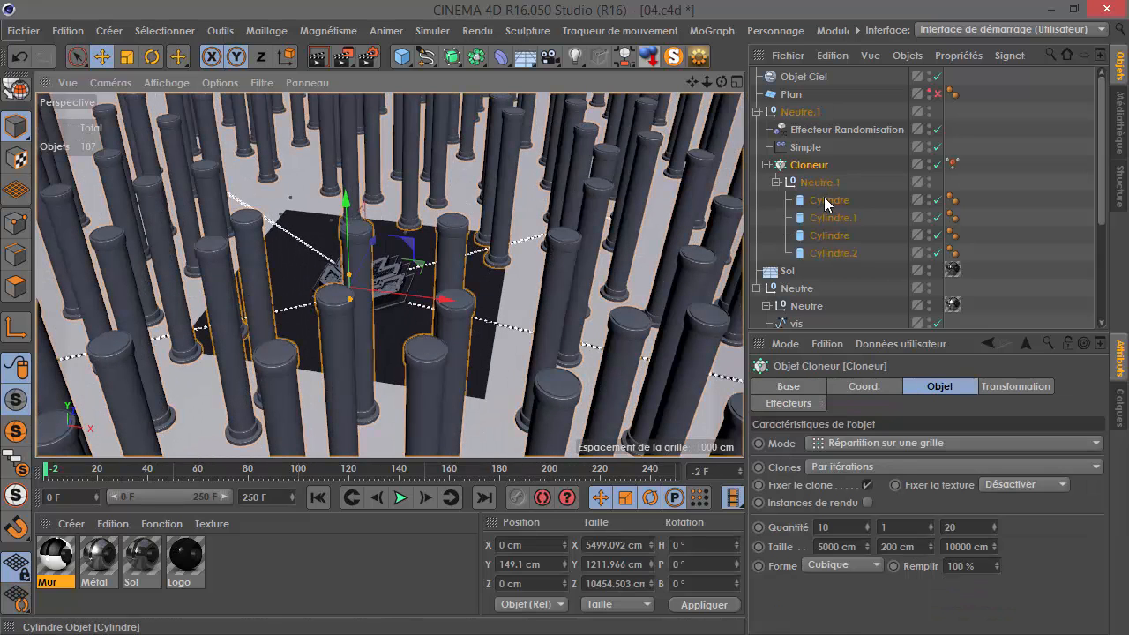
left_click_drag(817, 178, 853, 200)
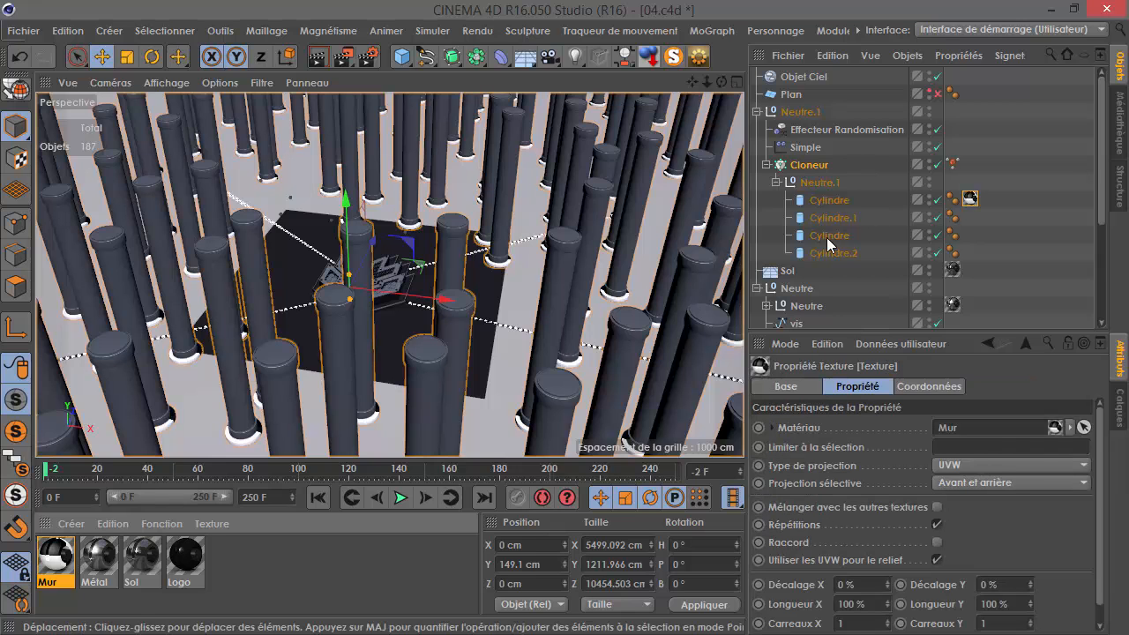
left_click(847, 218)
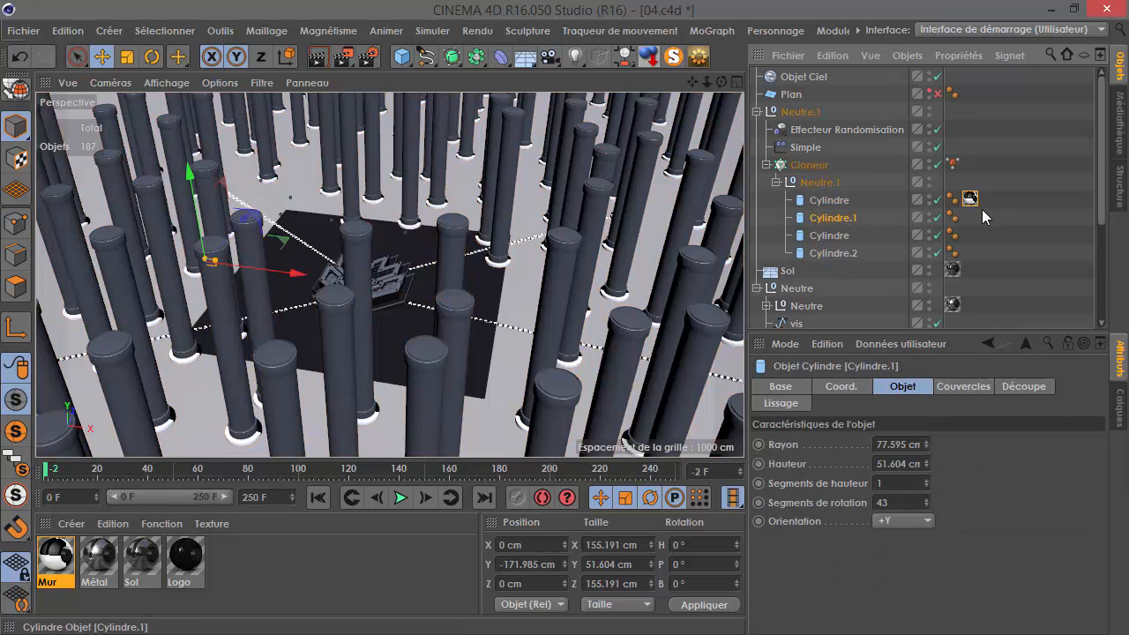
left_click_drag(971, 216, 972, 235)
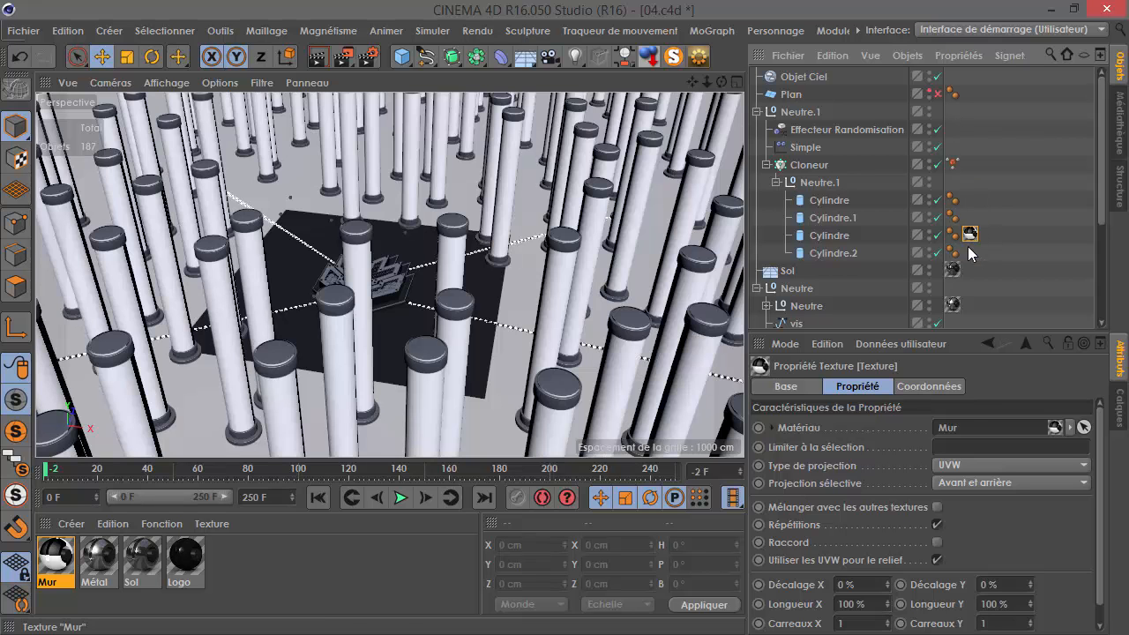
- Set the column shaft's Mur texture tag to Cubique projection with a Longueur X of 10 %
left_click_drag(581, 254, 960, 495, "alt")
left_click(968, 465)
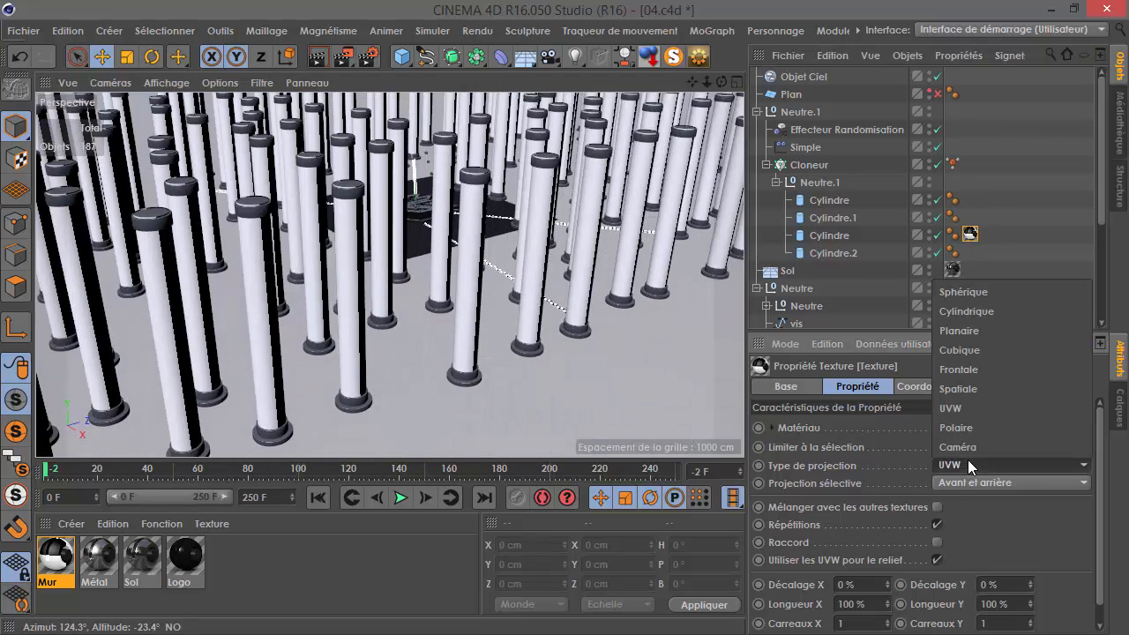
left_click(965, 352)
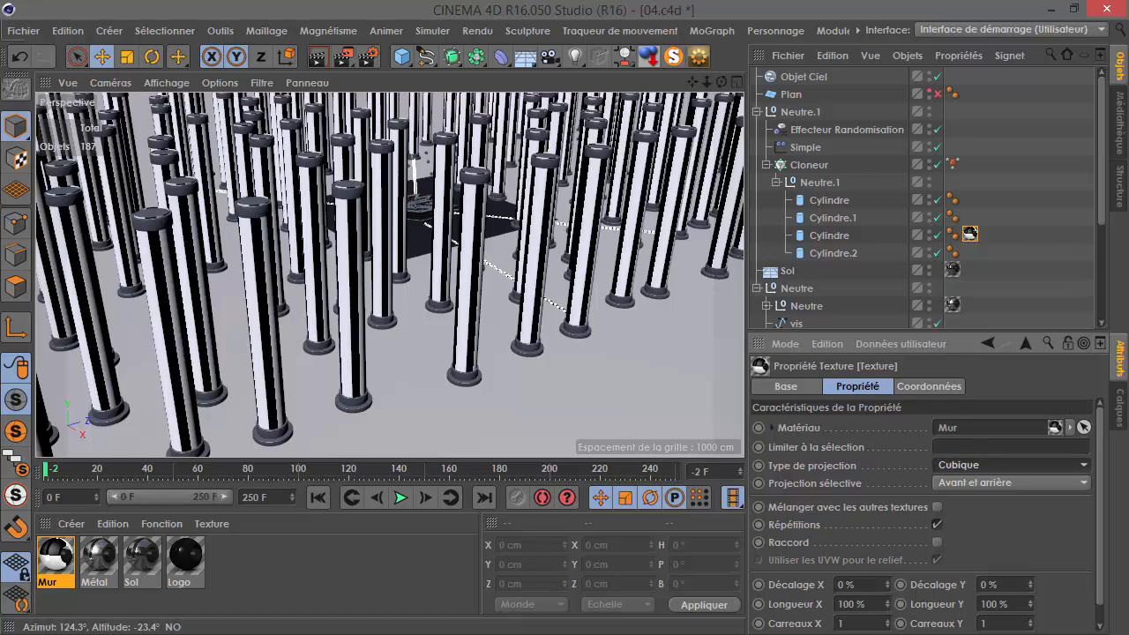
left_click_drag(889, 605, 888, 564)
left_click_drag(866, 605, 758, 605)
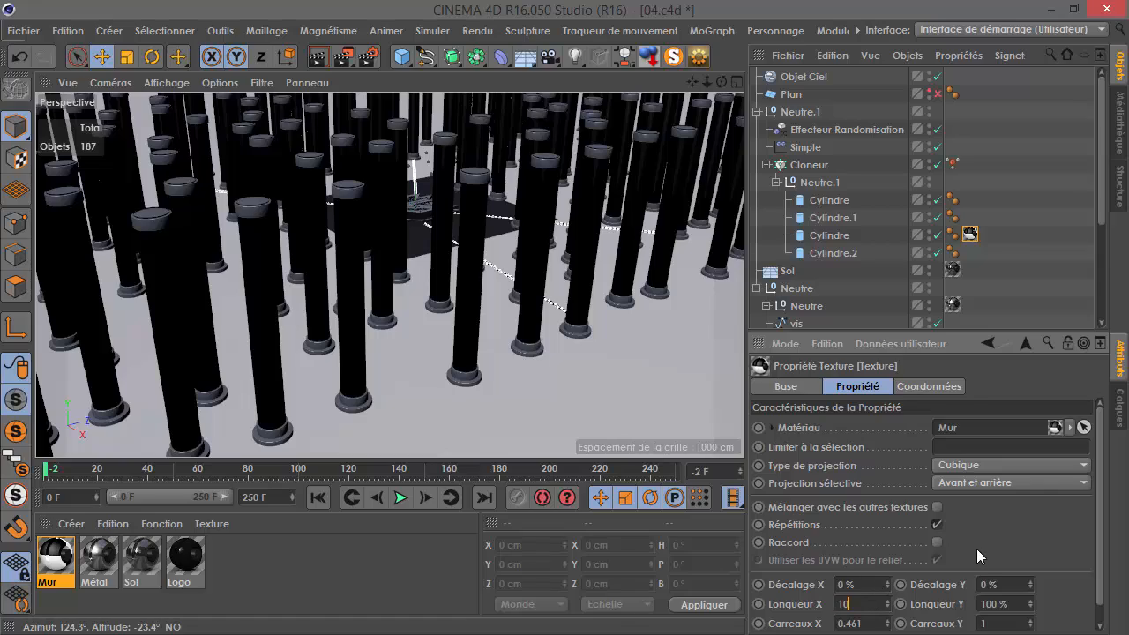
key("Return")
scroll(356, 258, "up", 5)
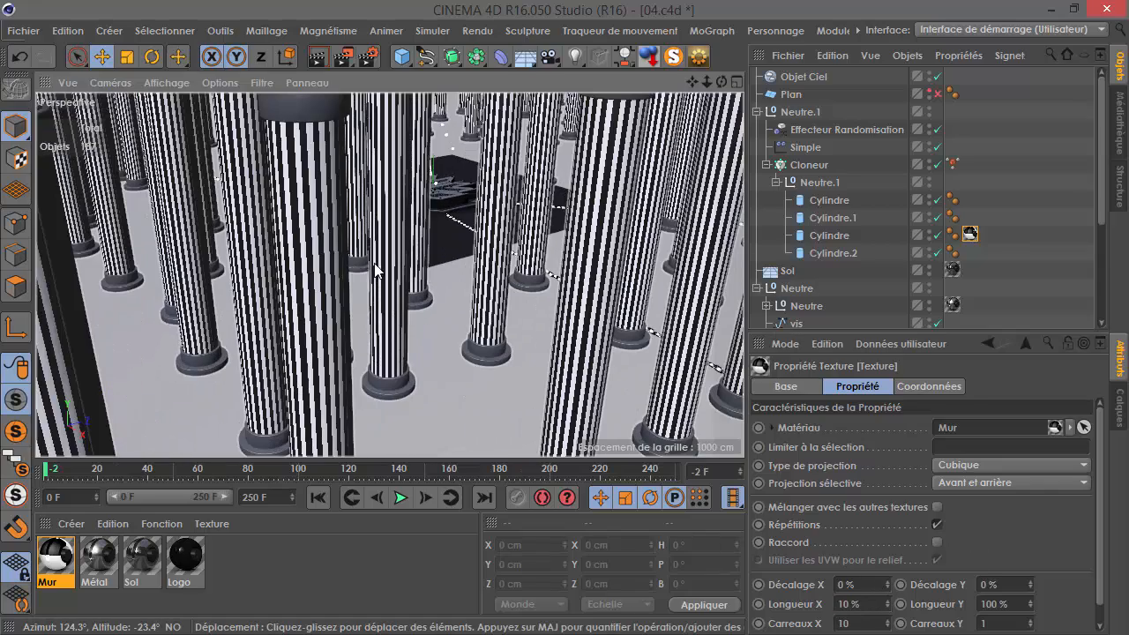
left_click_drag(349, 222, 326, 265, "alt")
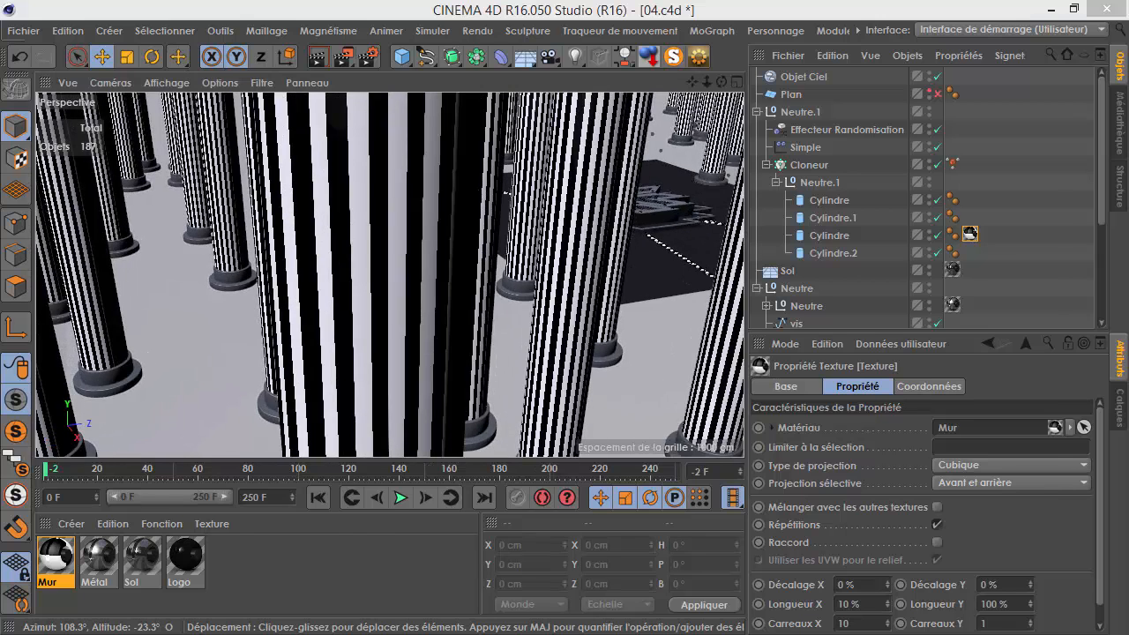
- Compare the column stripes with the VLC reference video and reopen the Dégradé shader of the Mur material's colour
left_click_drag(455, 634, 476, 132)
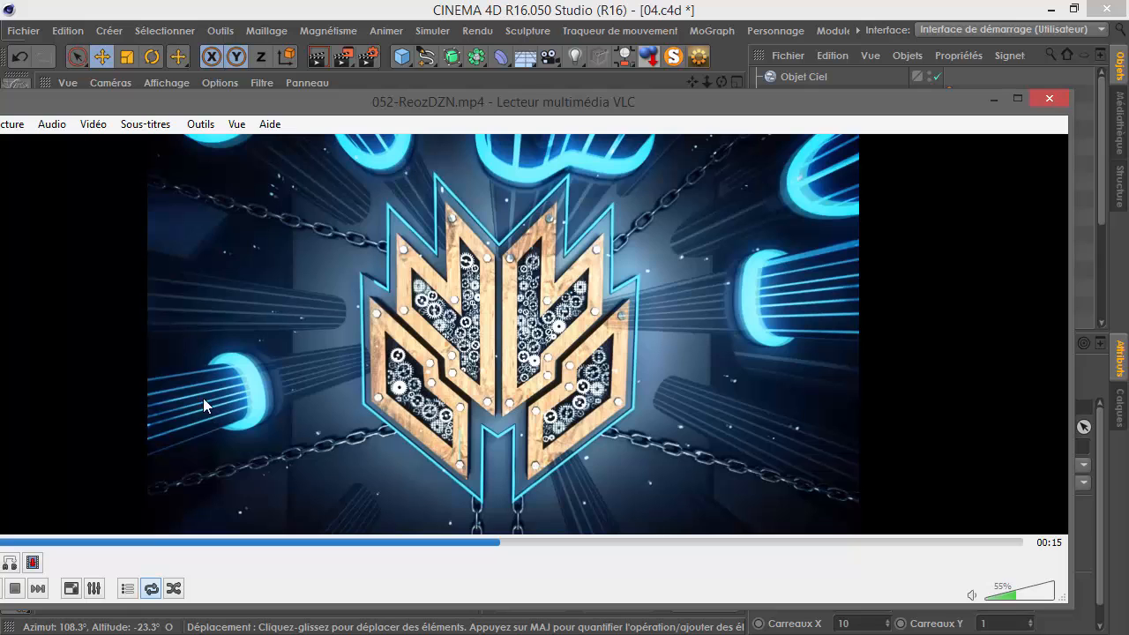
left_click_drag(726, 107, 275, 546)
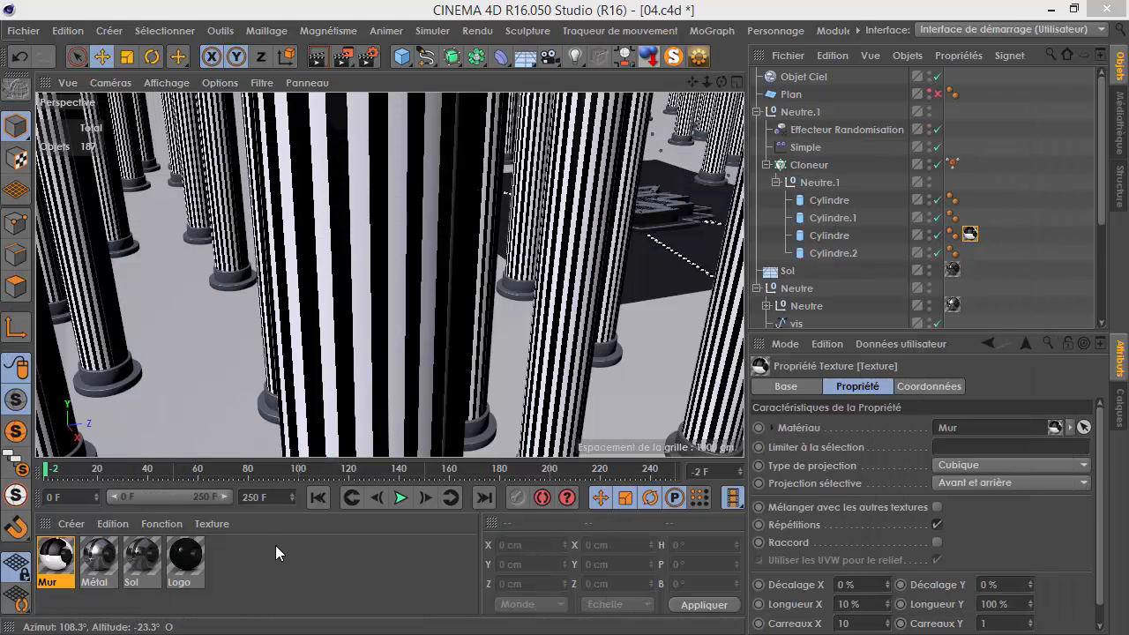
left_click(54, 557)
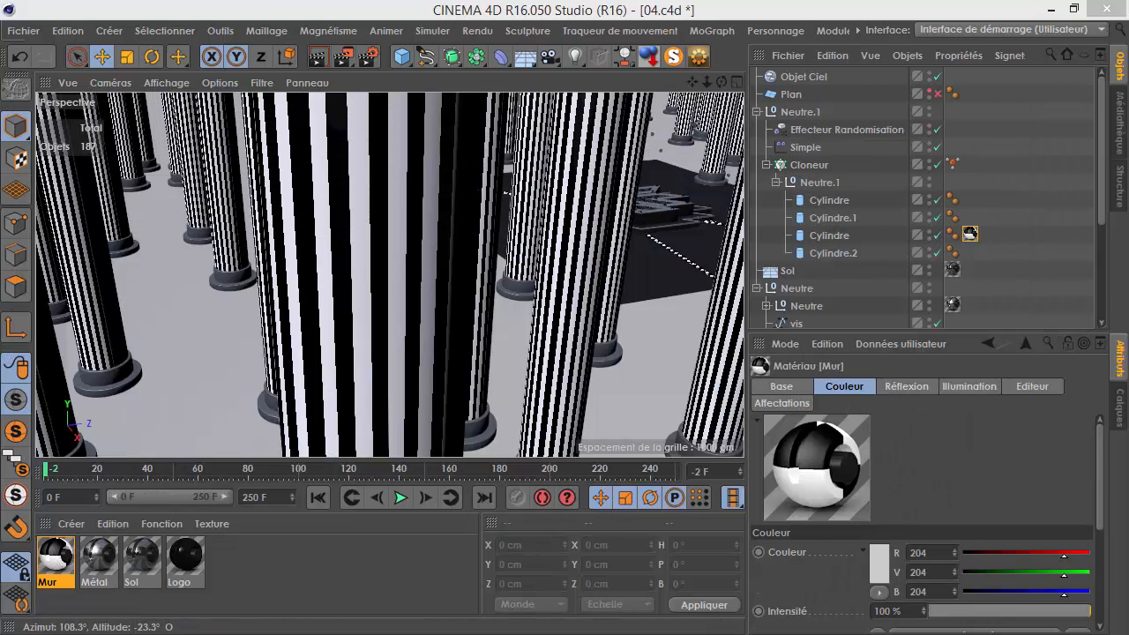
double_click(54, 558)
left_click_drag(531, 136, 577, 133)
left_click(445, 325)
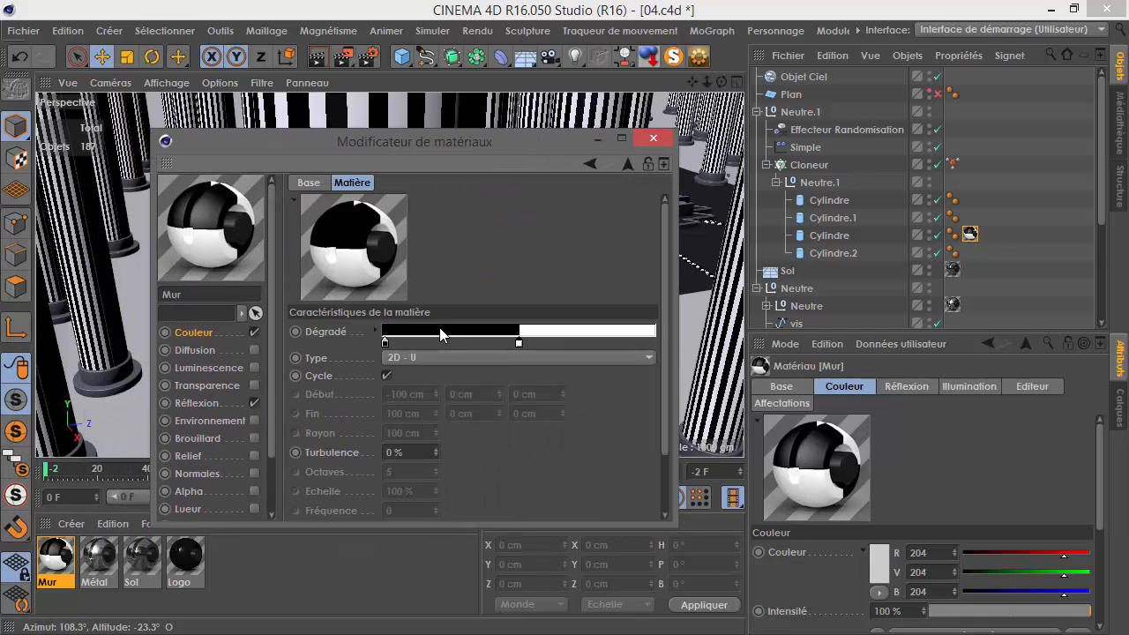
- Narrow the white band of the Mur gradient by setting the white knot's position to 85 %
left_click_drag(526, 344, 539, 345)
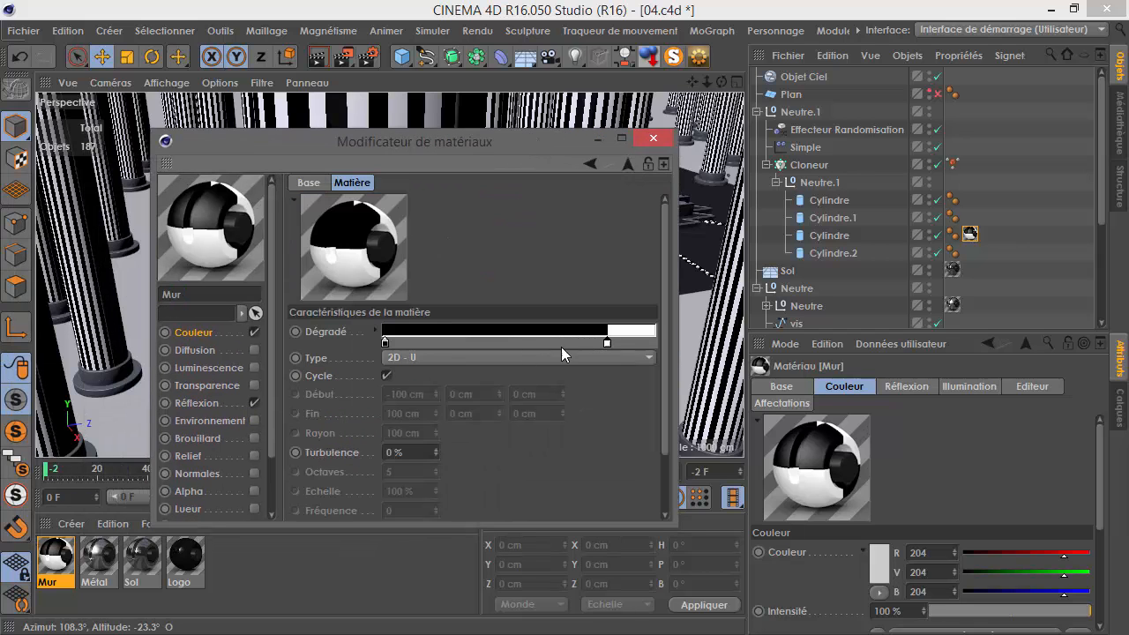
left_click(607, 343)
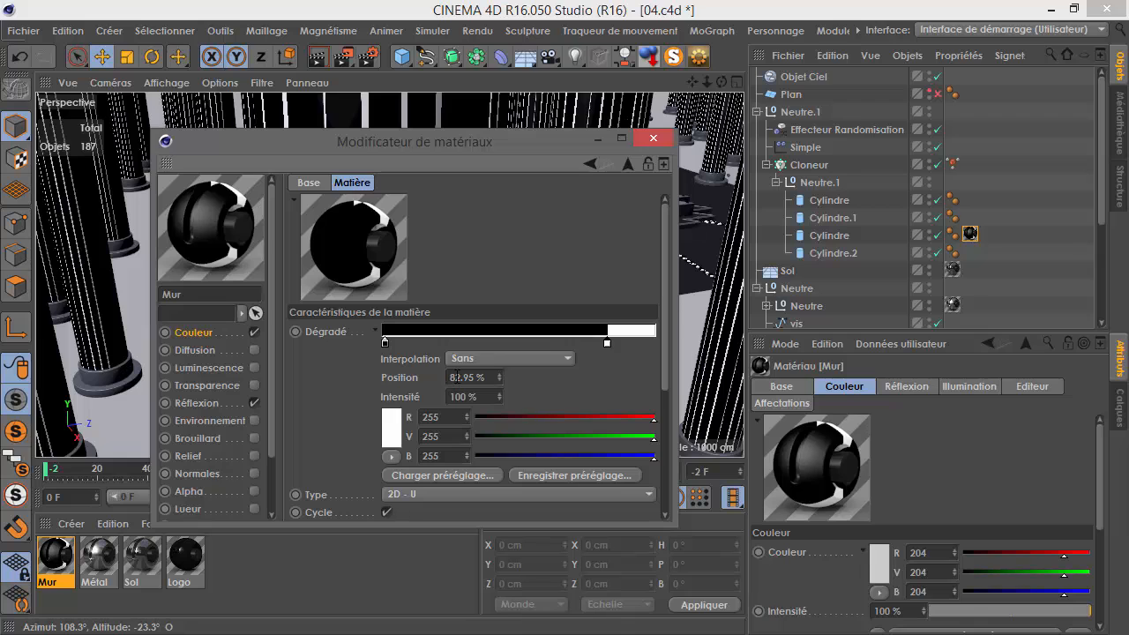
left_click_drag(455, 378, 596, 372)
type("75")
key("Return")
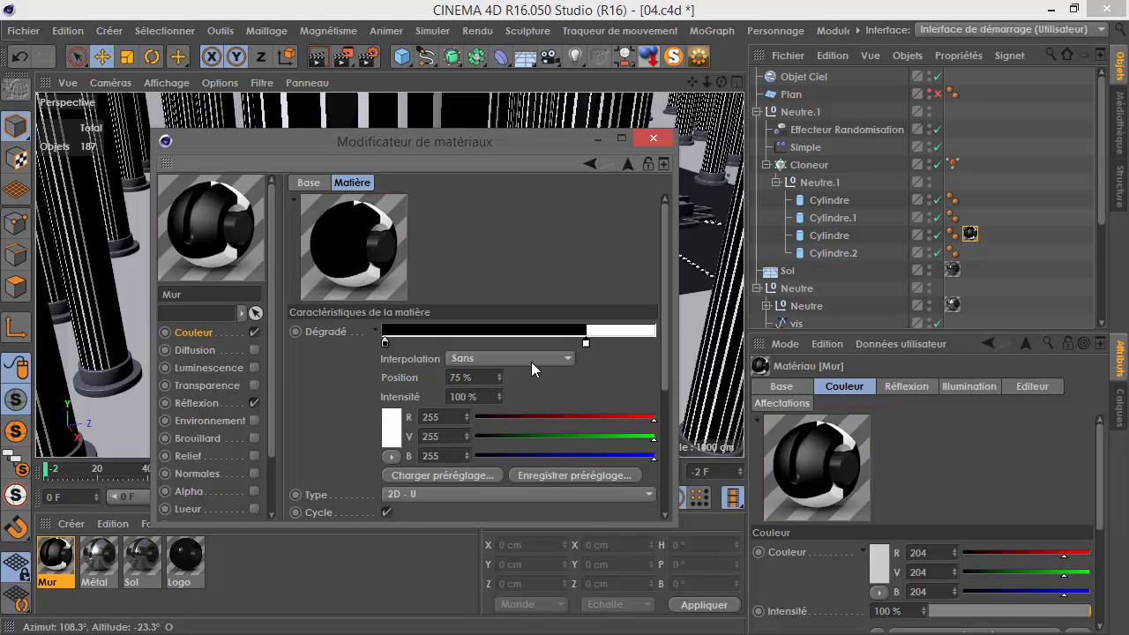
left_click_drag(460, 380, 487, 377)
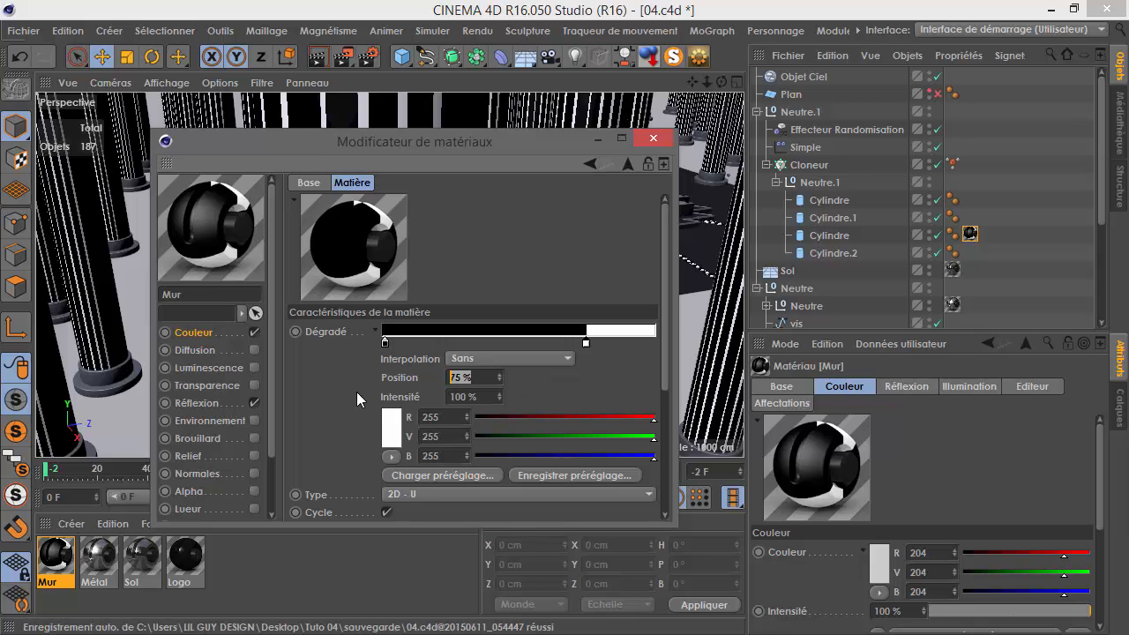
type("85")
key("Return")
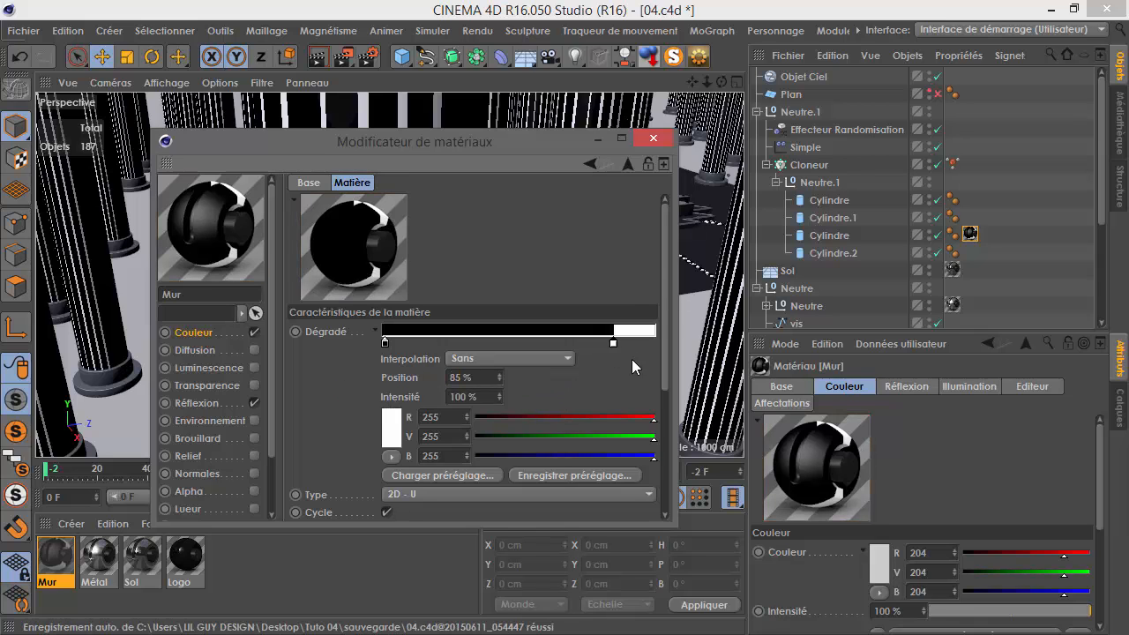
- Set the Longueur X of the column shaft's Mur texture tag to 20 %
left_click(653, 139)
left_click_drag(570, 246, 460, 272, "alt")
middle_click_drag(461, 272, 323, 300, "alt")
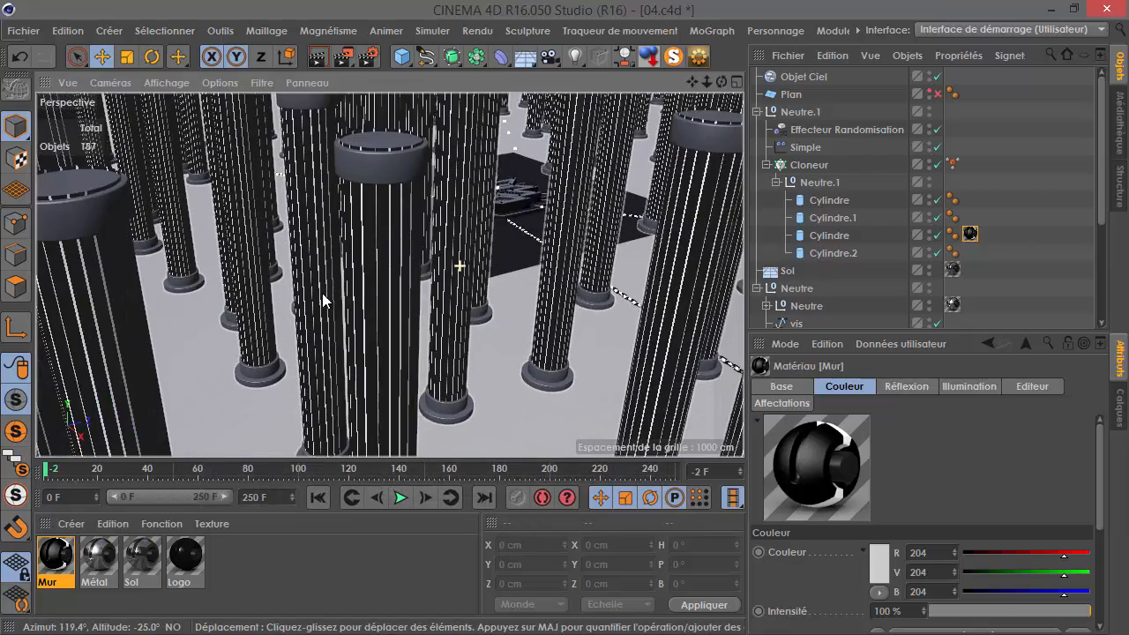
scroll(437, 268, "down", 3)
left_click_drag(423, 318, 474, 330, "alt")
scroll(477, 323, "up", 5)
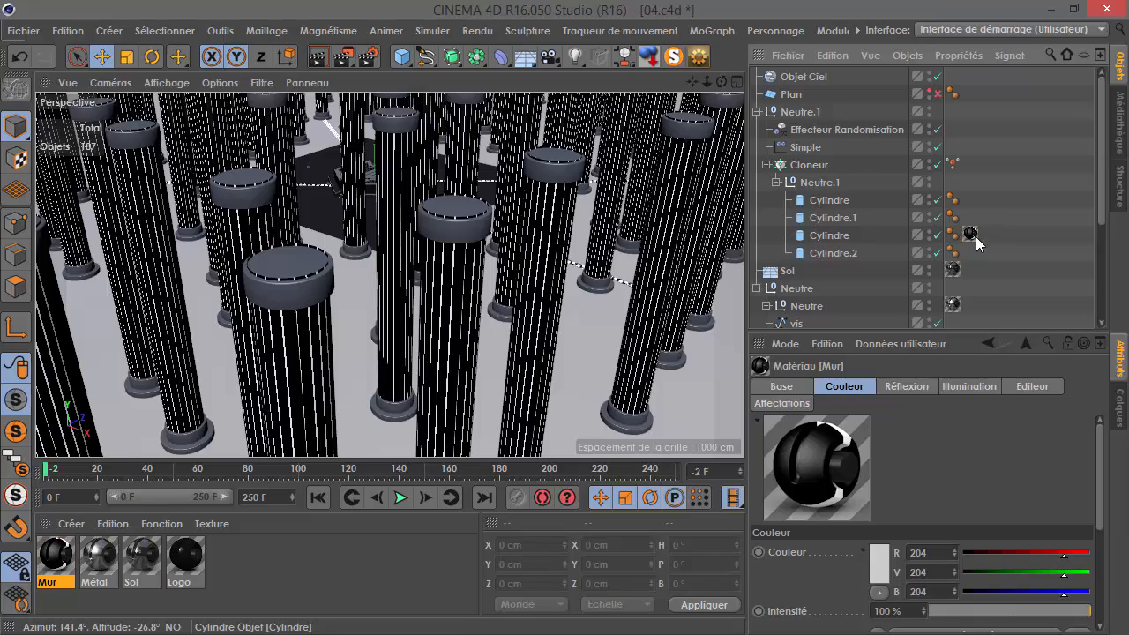
left_click(971, 234)
double_click(849, 605)
type("20")
key("Return")
scroll(351, 276, "up", 5)
left_click_drag(555, 294, 567, 273, "alt")
- Compare the wider-spaced column stripes with the columns in the VLC reference video
key("alt+Tab")
left_click_drag(609, 151, 736, 142)
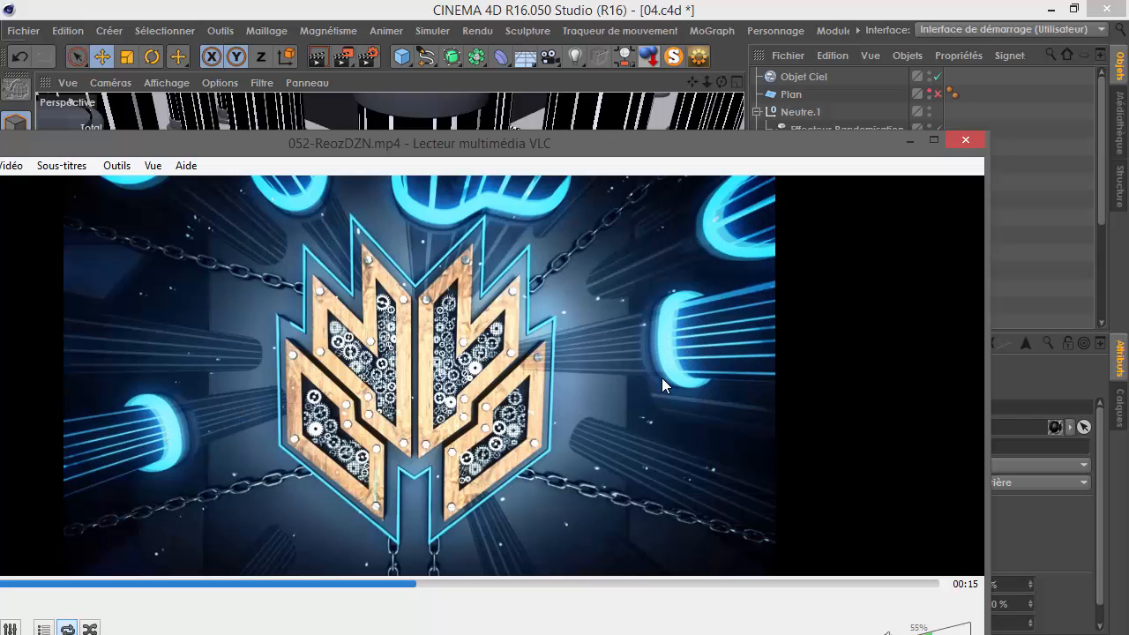
key("alt+Tab")
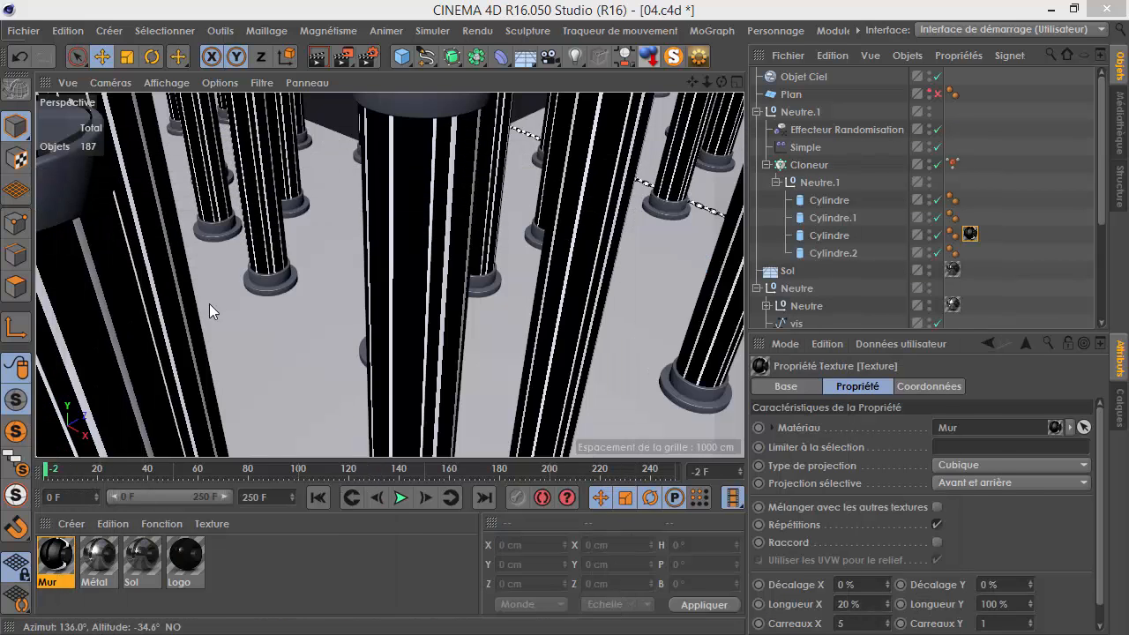
- Examine which cylinders in the cloner's Neutre.1 group form the base rings of the column
left_click(281, 280)
scroll(250, 282, "up", 5)
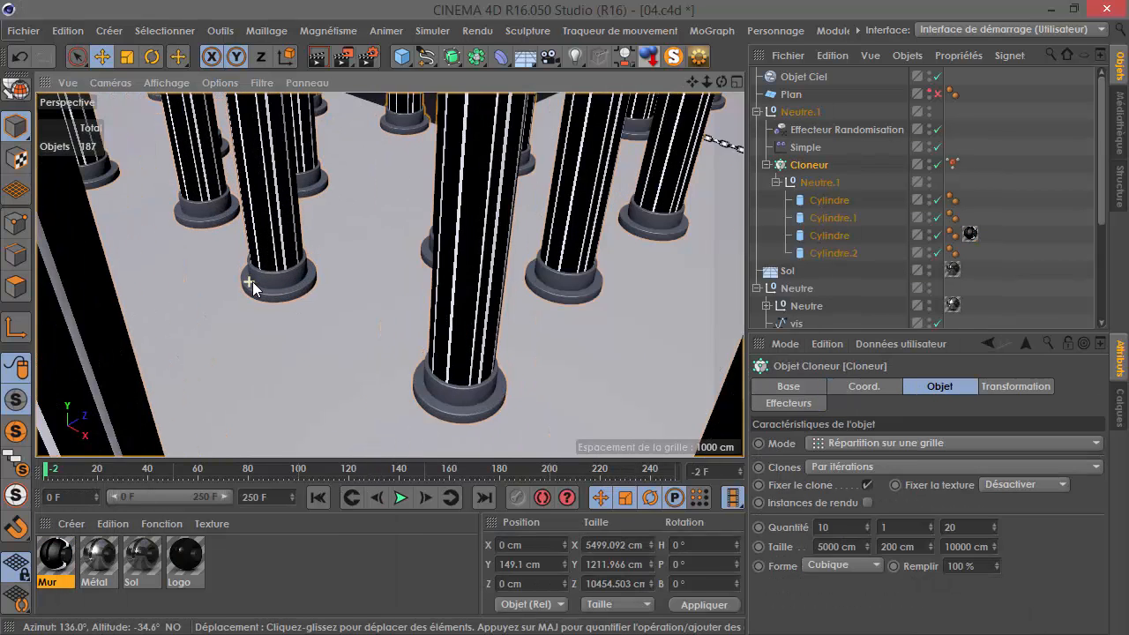
left_click_drag(293, 266, 322, 287, "alt")
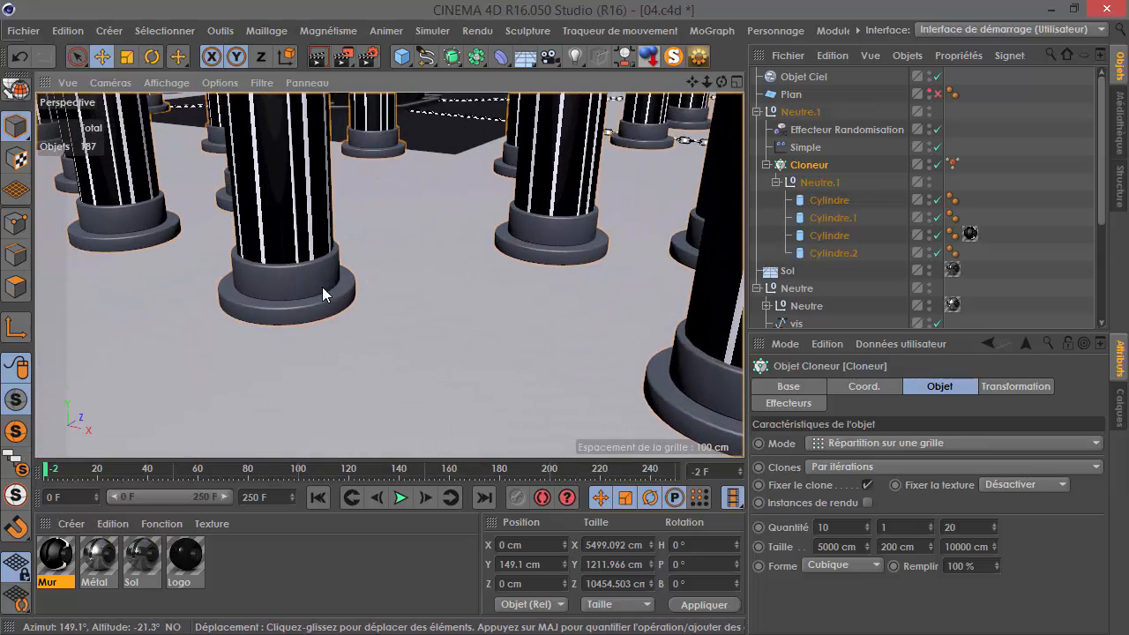
scroll(302, 286, "up", 3)
left_click(816, 201)
left_click(828, 218)
left_click(827, 235)
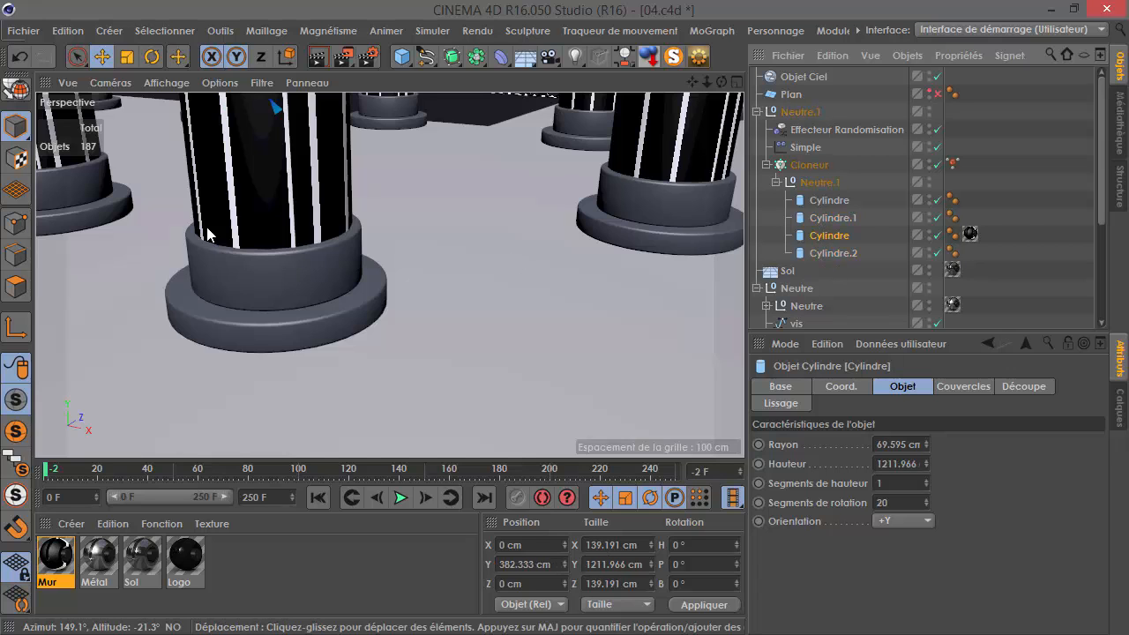
left_click(828, 218)
left_click(826, 202)
left_click(829, 218)
left_click(834, 253)
left_click(829, 199)
left_click(939, 201)
left_click(939, 219)
left_click(939, 219)
- Isolate Cylindre.1, the upper base ring, in the view and convert it to an editable polygon object
left_click(860, 219)
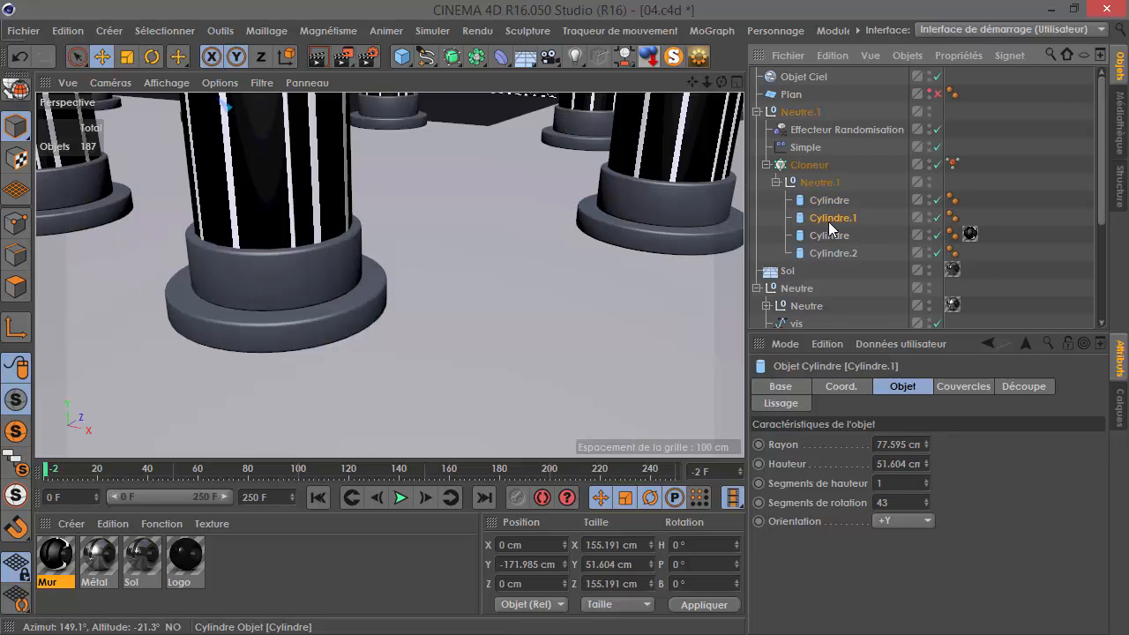
left_click(674, 55)
key("s")
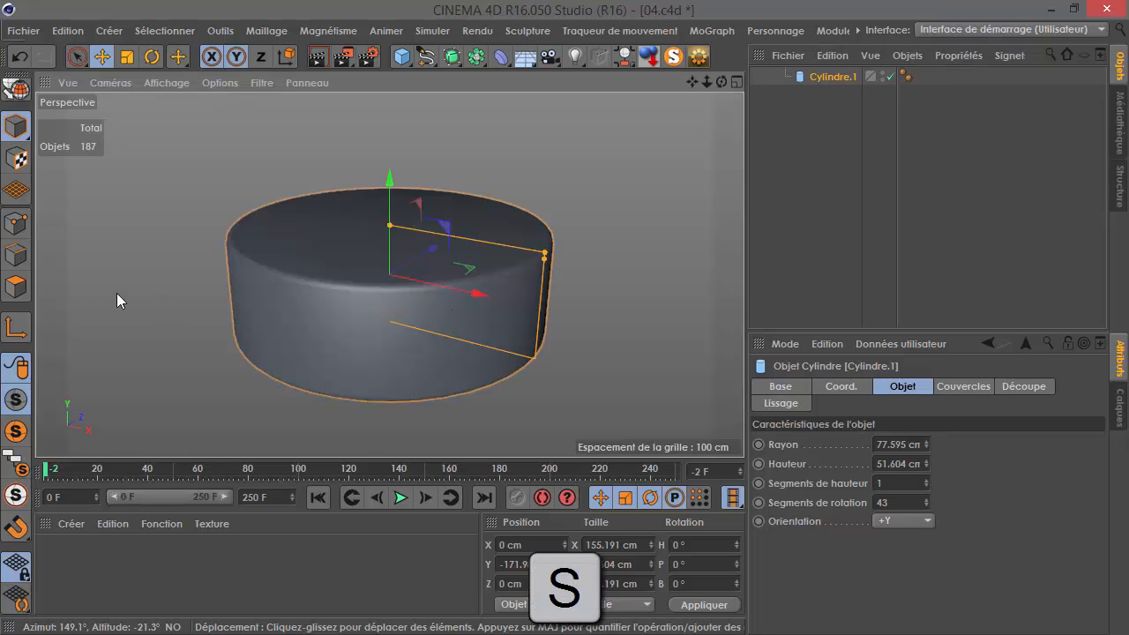
left_click(15, 287)
left_click(831, 76)
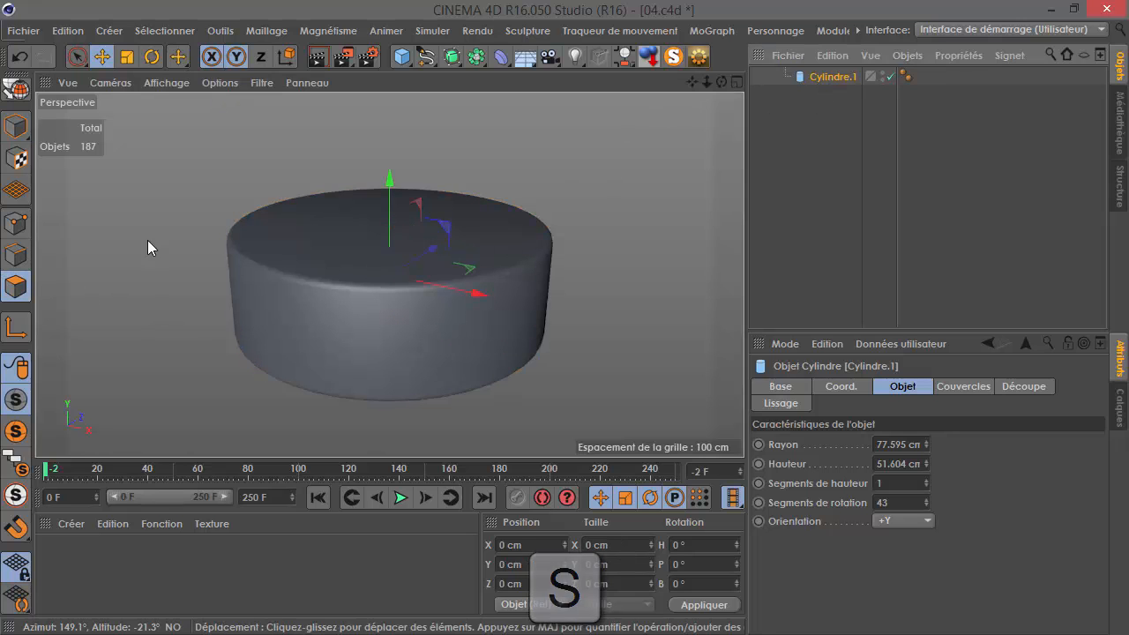
left_click(16, 88)
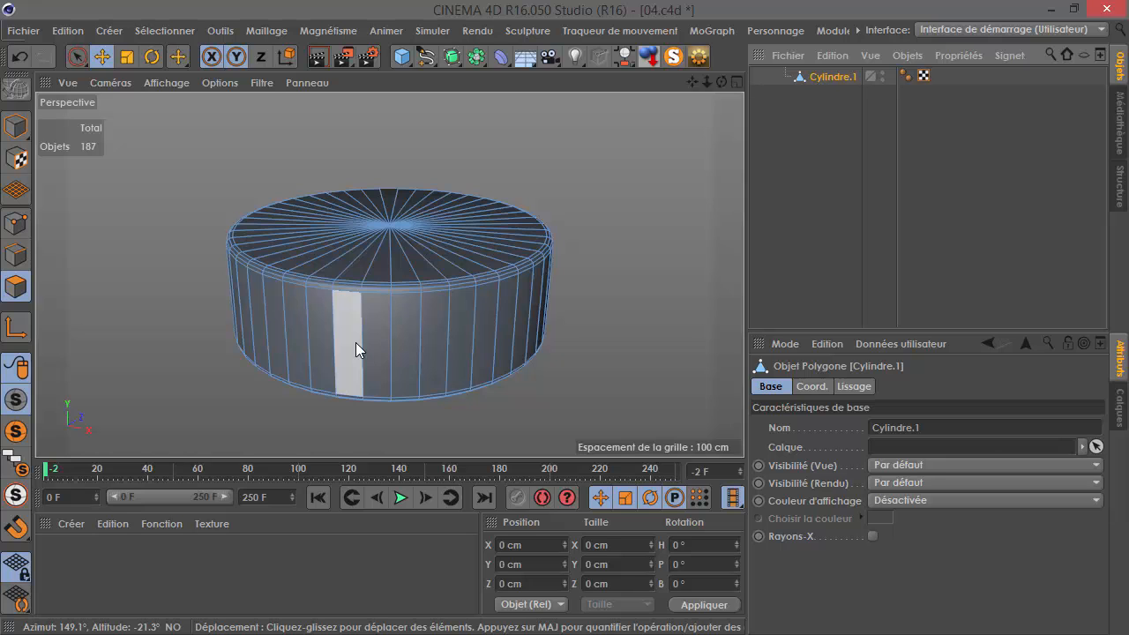
- Cut a loop around the side of Cylindre.1 using the Couteau tool in Boucle mode with a Décalage of 50 %
key("k")
left_click(829, 410)
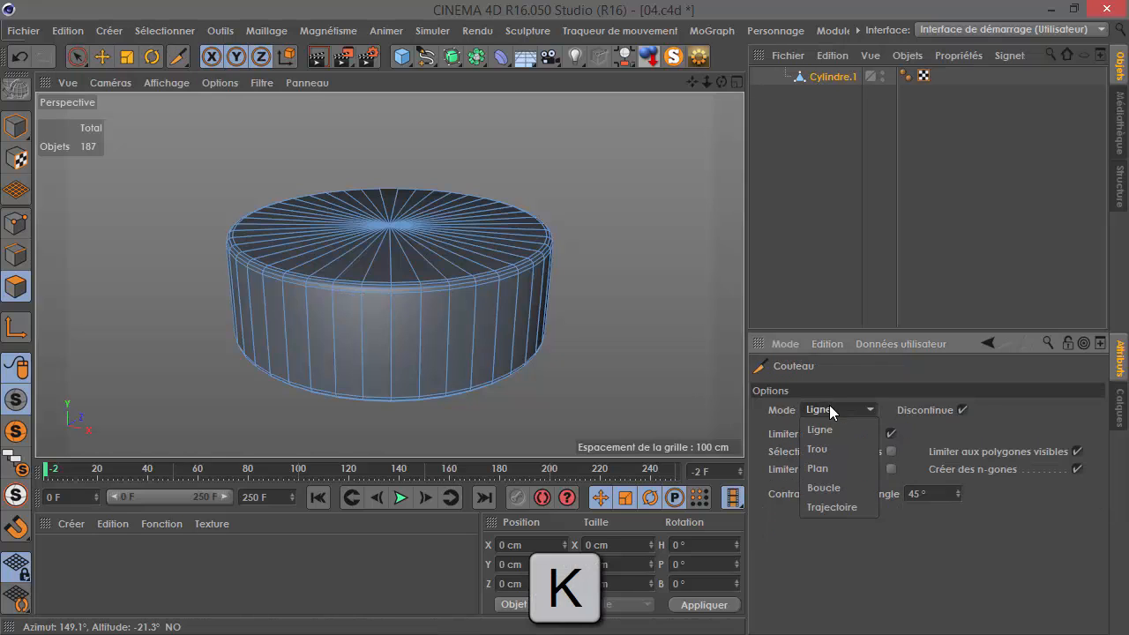
left_click(392, 327)
right_click(417, 224)
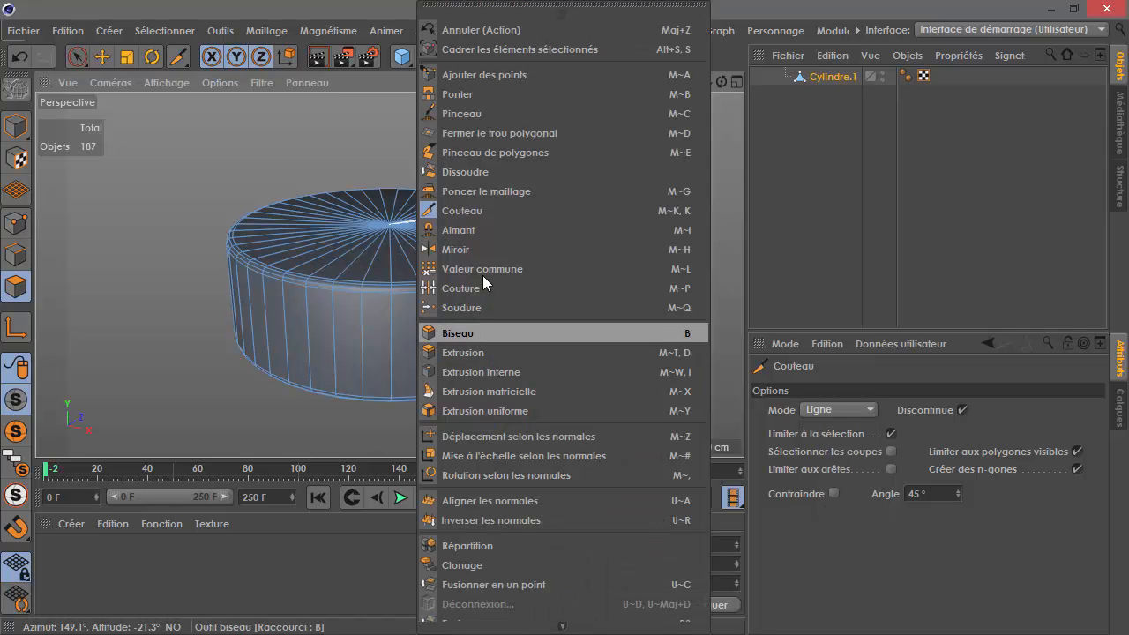
left_click(373, 326)
left_click(837, 409)
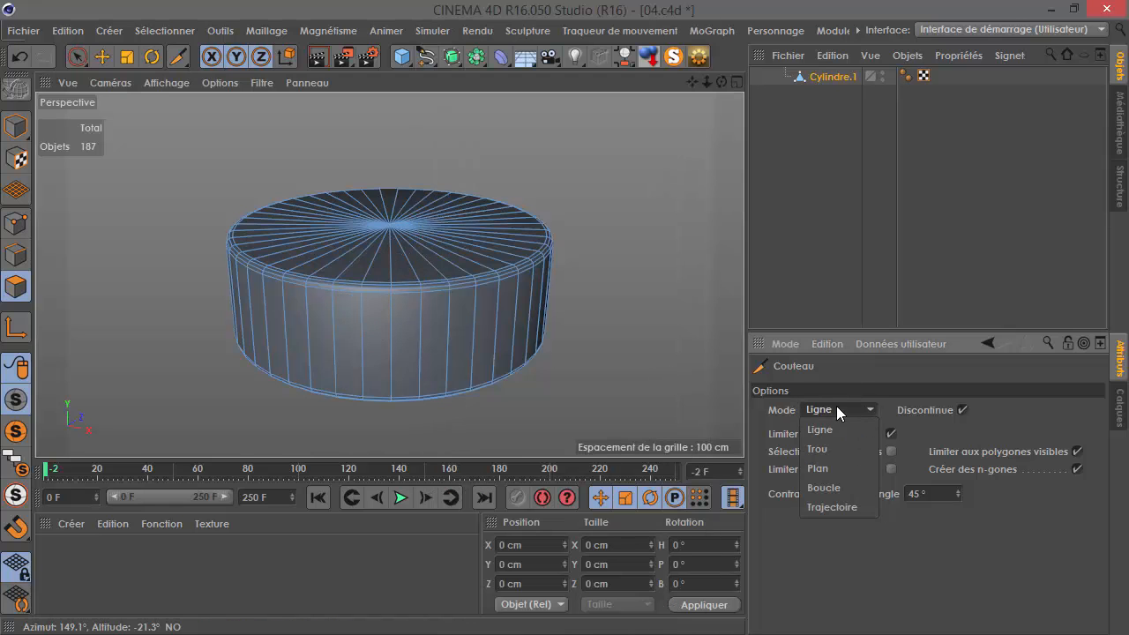
left_click(831, 487)
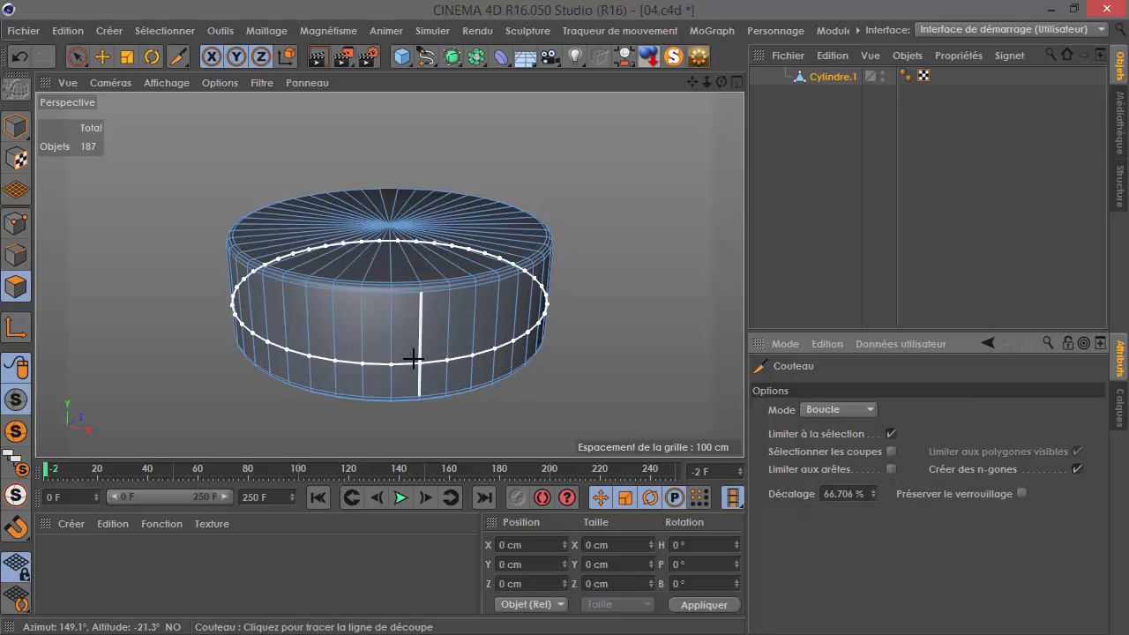
left_click(411, 364)
key("shift")
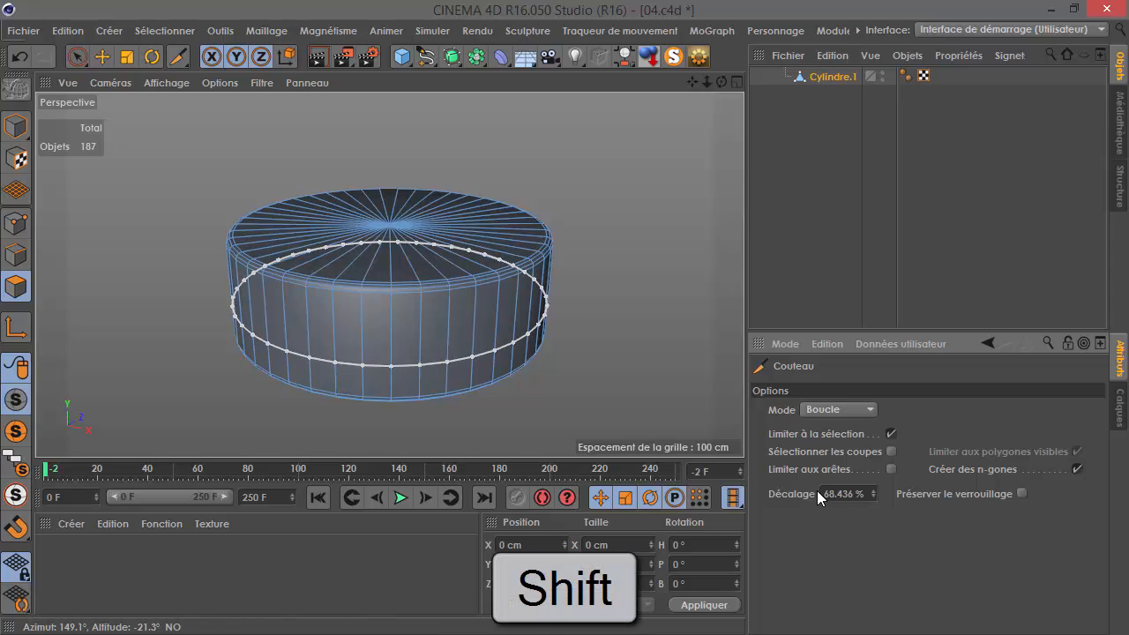
double_click(843, 494)
type("50")
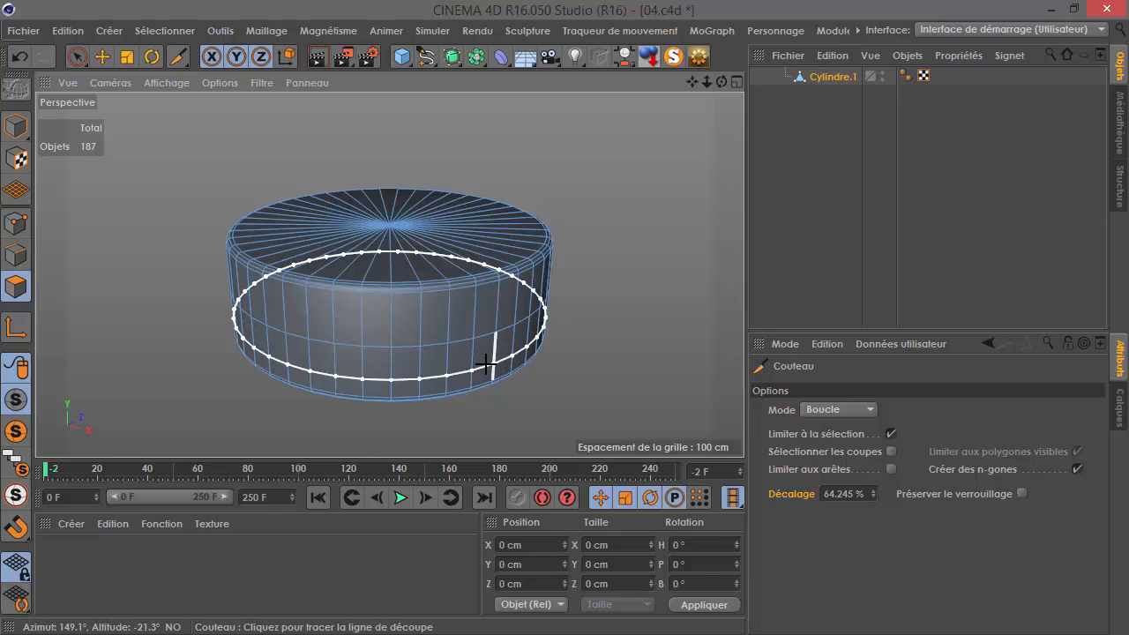
- Select the edge loop running around the middle of the cylinder's side with Sélection par boucle in edge mode
type("ul")
left_click(173, 30)
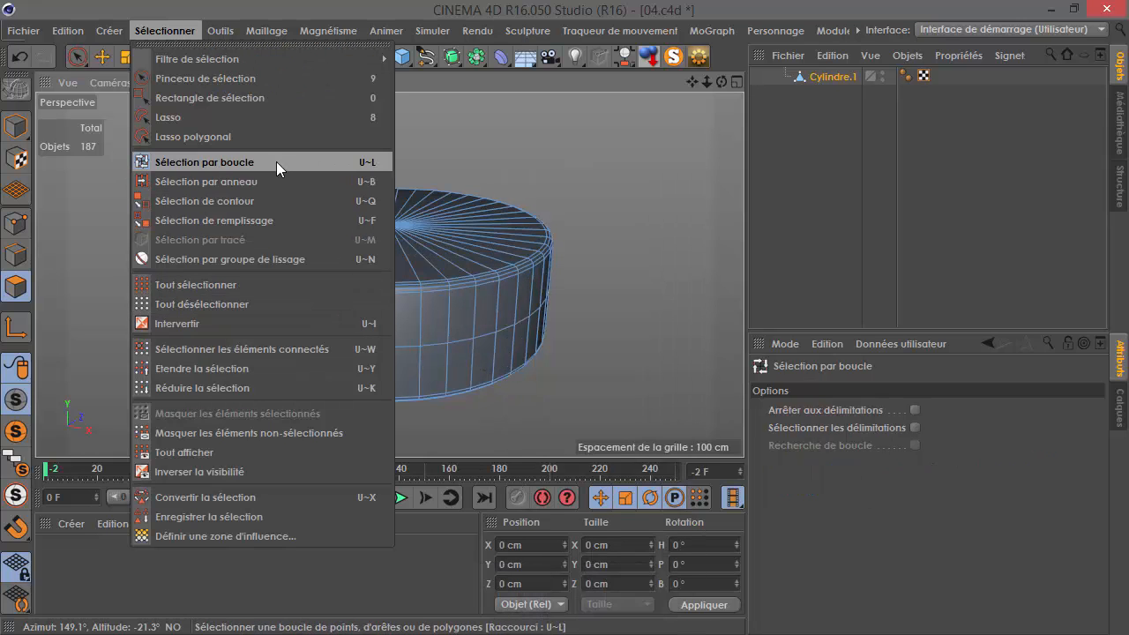
left_click(32, 254)
left_click(16, 254)
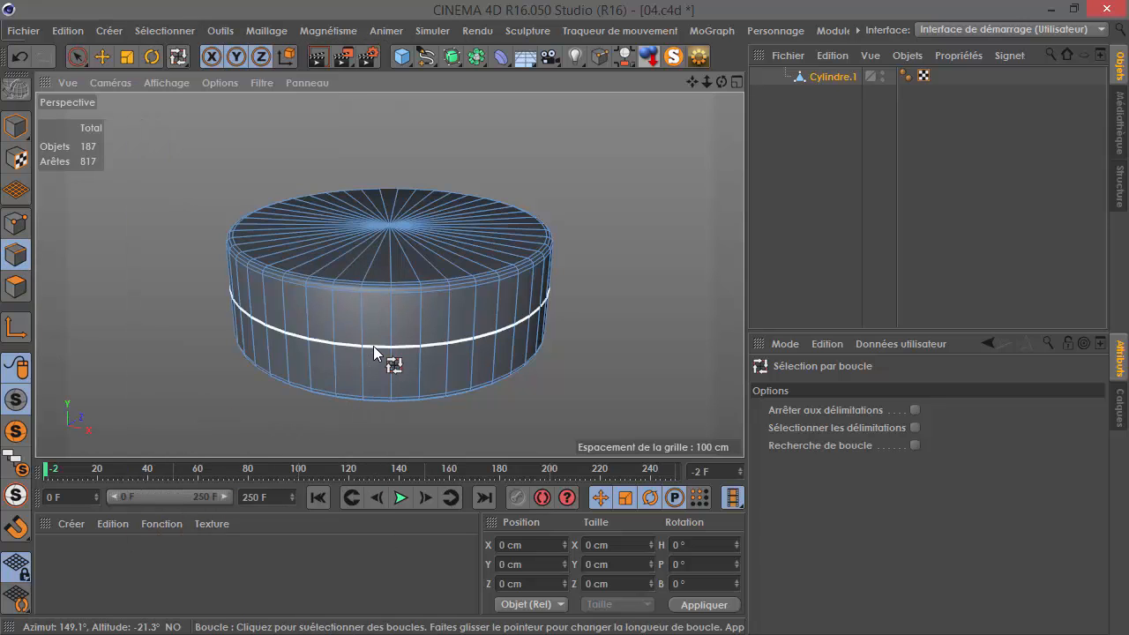
left_click(374, 347)
- Try to bevel the middle edge loop with a Décalage of about 15.6 cm and 2 subdivisions
right_click(512, 201)
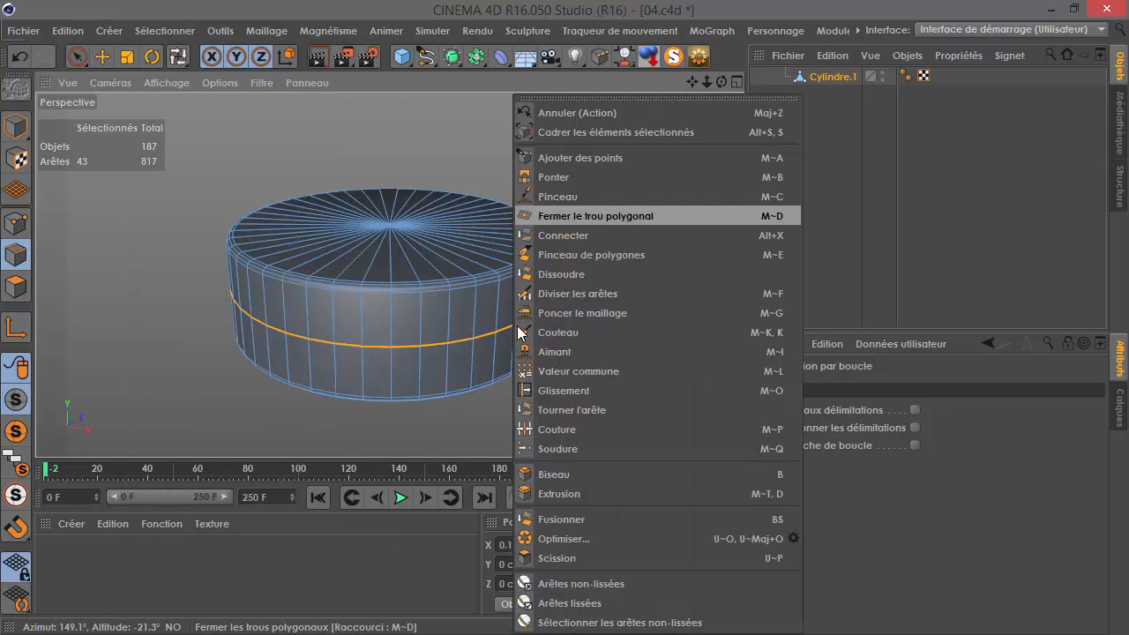
left_click(566, 475)
scroll(408, 347, "up", 3)
left_click_drag(473, 406, 611, 406)
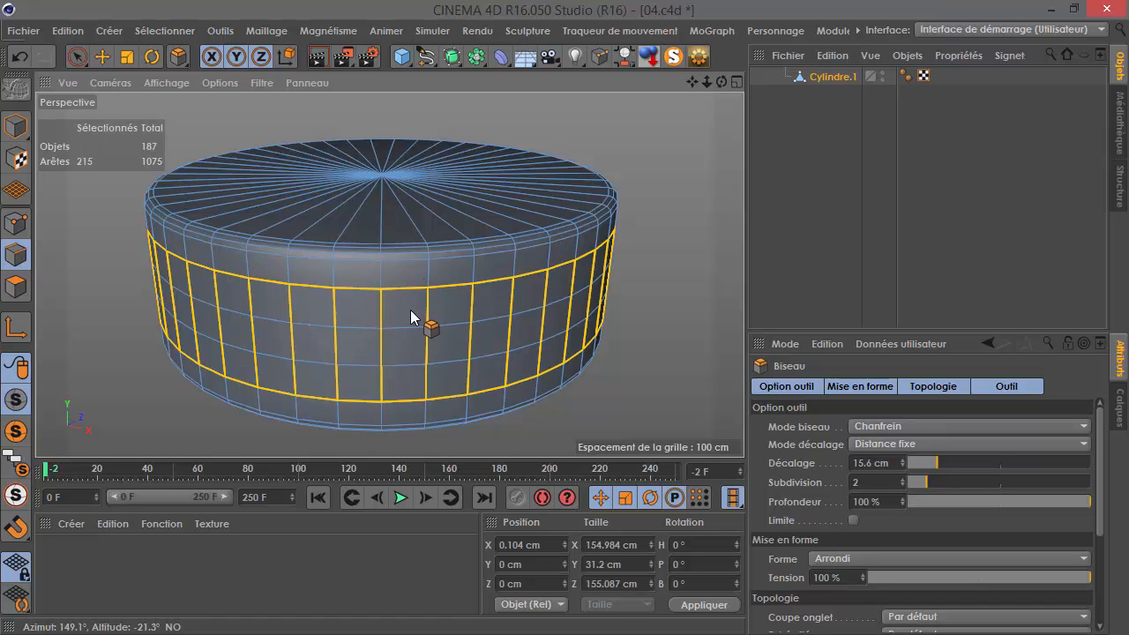
key("u")
key("l")
left_click(19, 55)
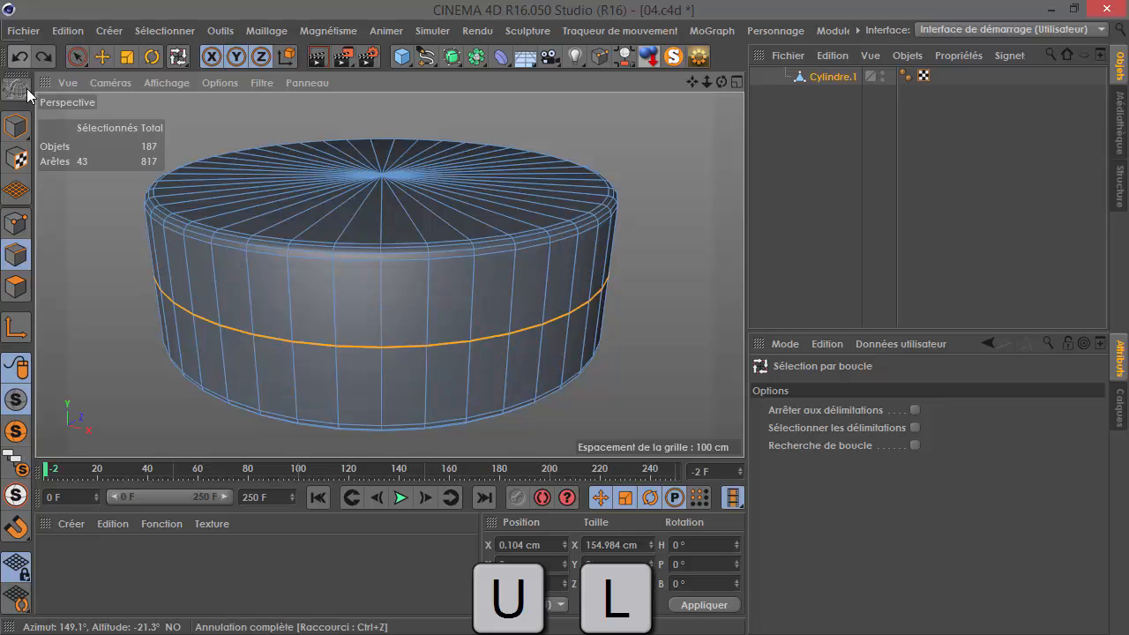
- Bevel the middle edge loop with Subdivision 2 into a band about 30 cm high around the cylinder's side
key("m")
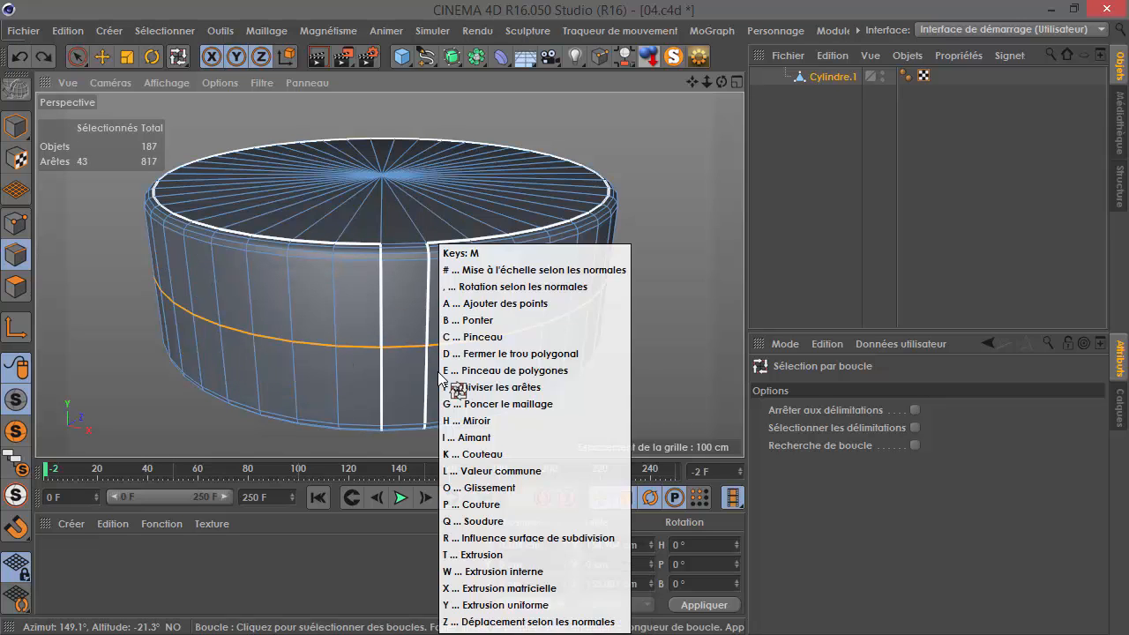
right_click(628, 252)
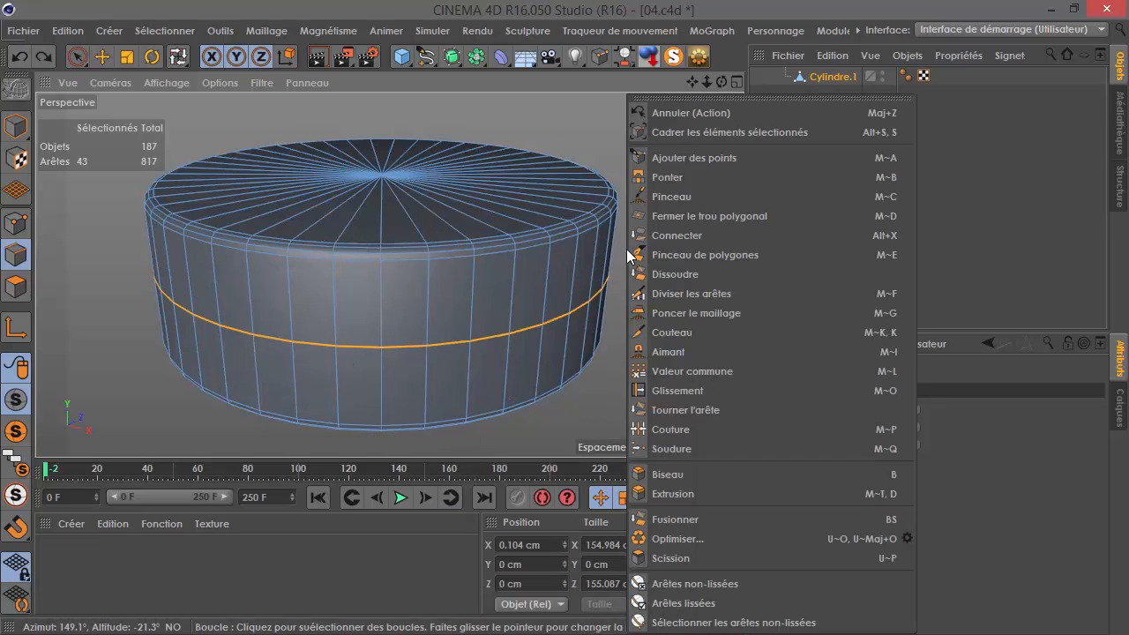
left_click(690, 465)
left_click_drag(630, 408, 701, 409)
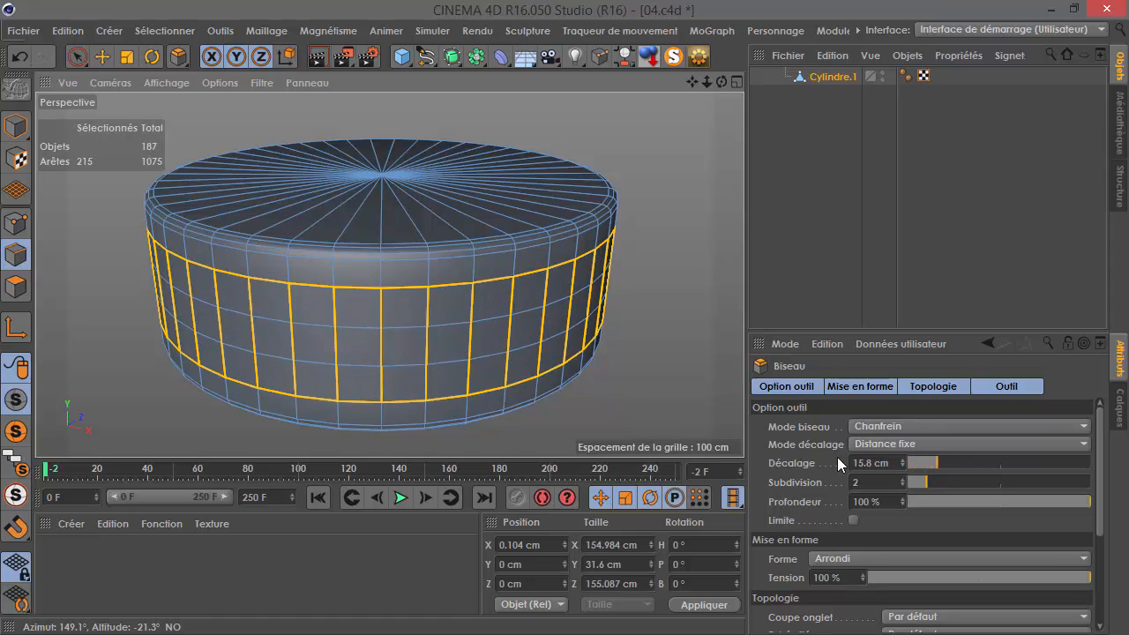
left_click_drag(902, 487, 902, 505)
mouse_move(927, 464)
left_mouse_down()
mouse_move(914, 464)
mouse_move(935, 467)
left_mouse_up()
left_click(901, 479)
left_click(901, 480)
left_click_drag(428, 363, 432, 362)
left_click(19, 57)
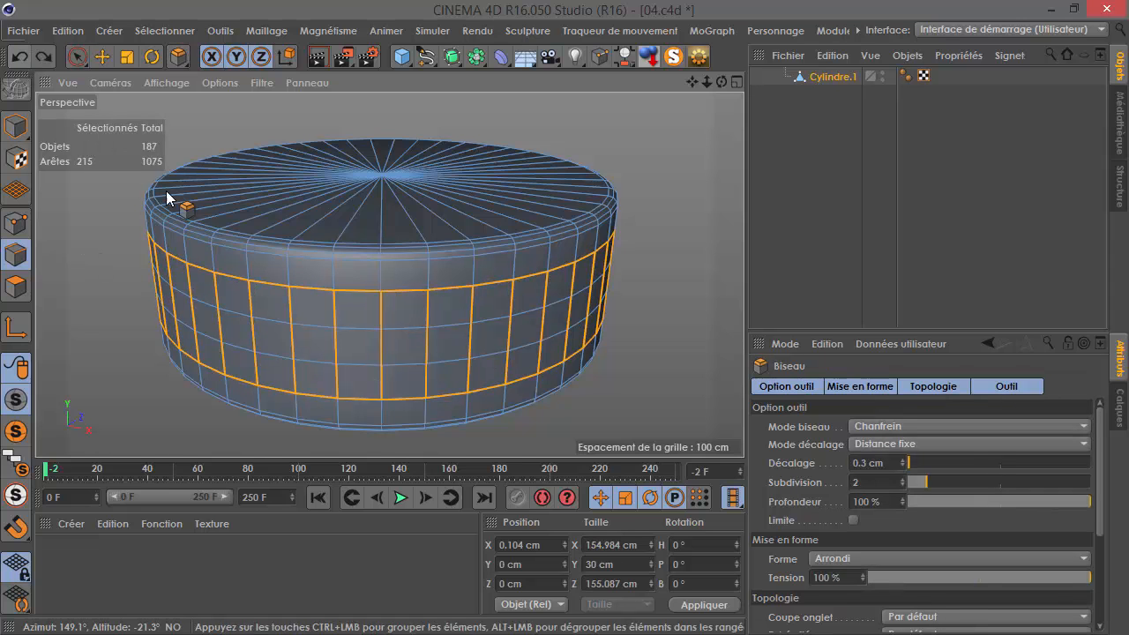
- Select the upper, middle and lower polygon loops around the cylinder's side with Sélection par boucle in polygon mode
left_click(820, 230)
mouse_move(409, 345)
left_mouse_down("alt")
mouse_move(416, 316)
mouse_move(419, 335)
left_mouse_up("alt")
left_click(16, 287)
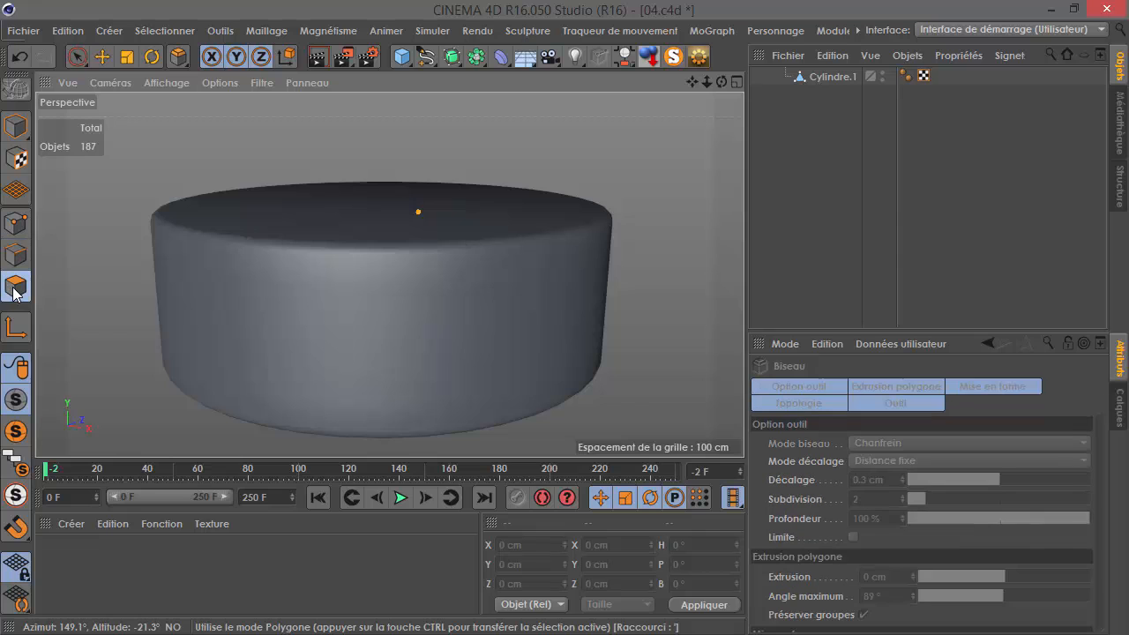
left_click(817, 77)
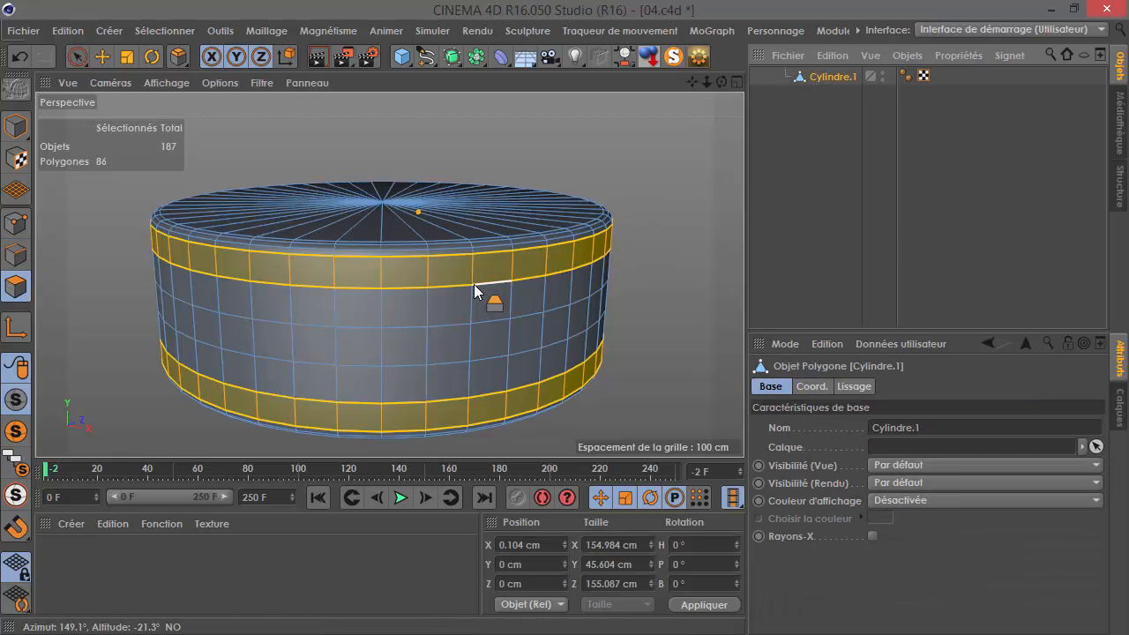
key("u")
key("l")
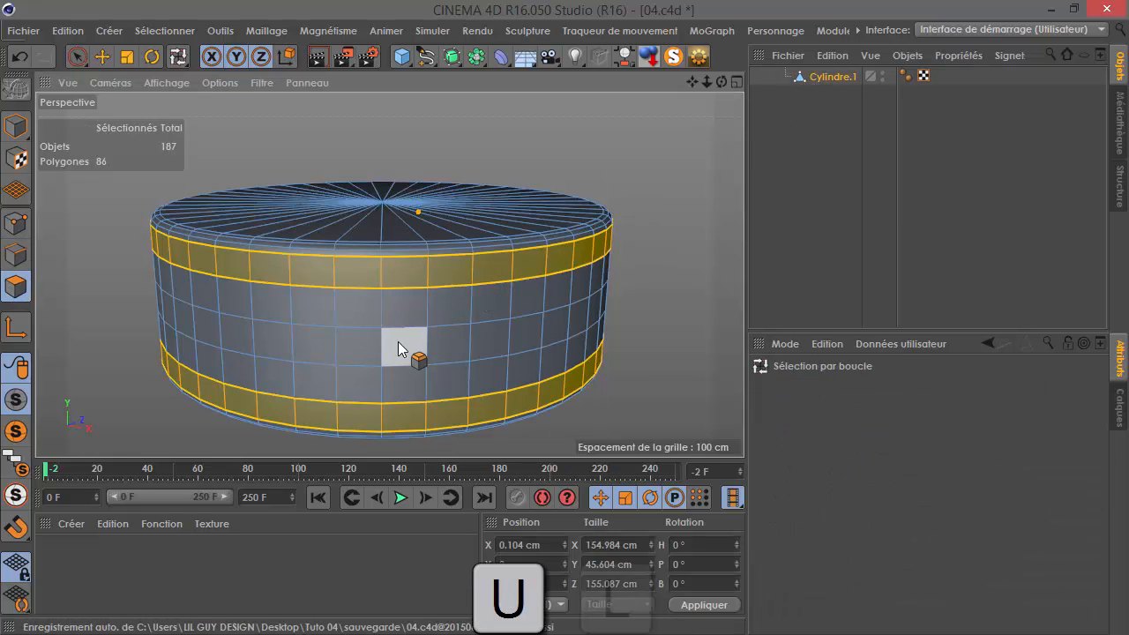
left_click(380, 276)
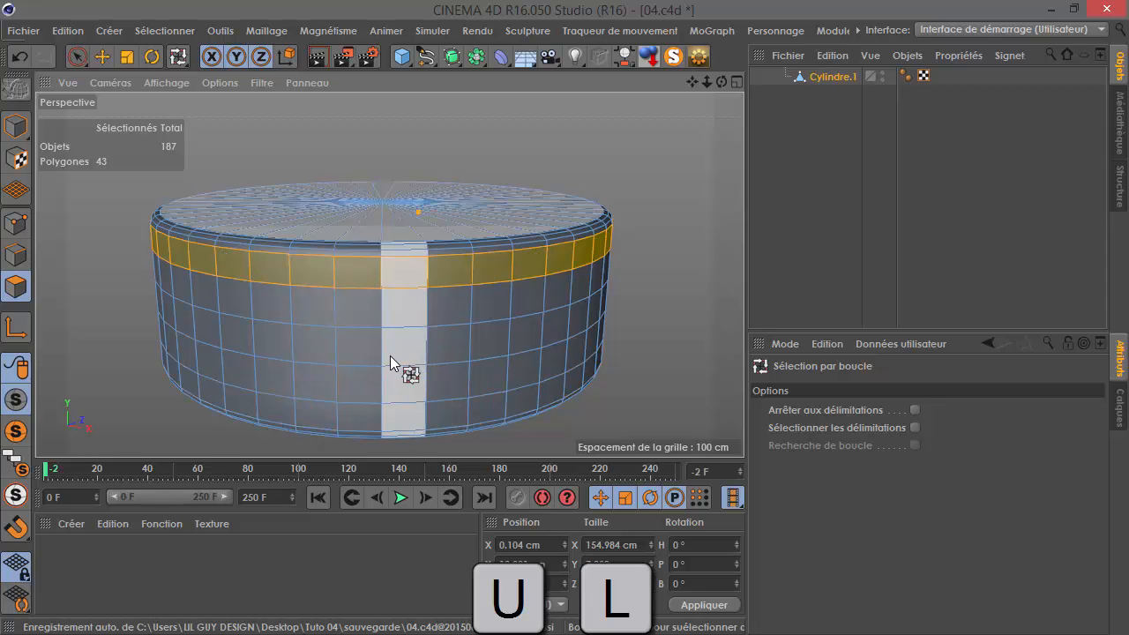
left_click(384, 346, "shift")
left_click(383, 414, "shift")
left_click_drag(445, 316, 437, 344, "alt")
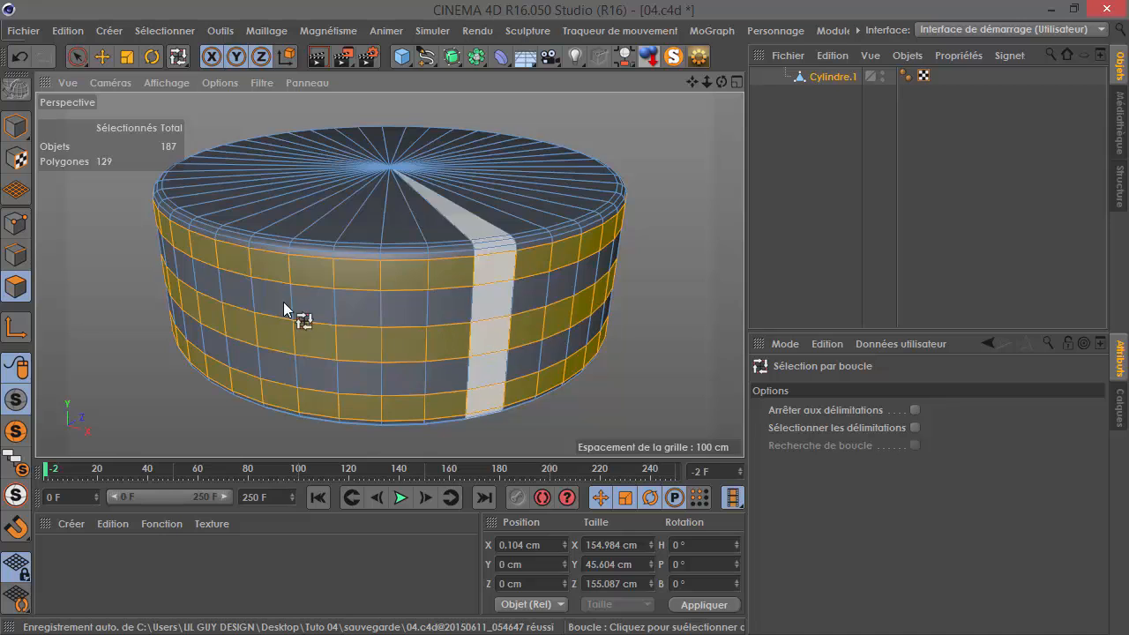
- Compare the ring with the VLC reference video, and store the three selected polygon loops as a polygon selection on Cylindre.1
key("alt+Tab")
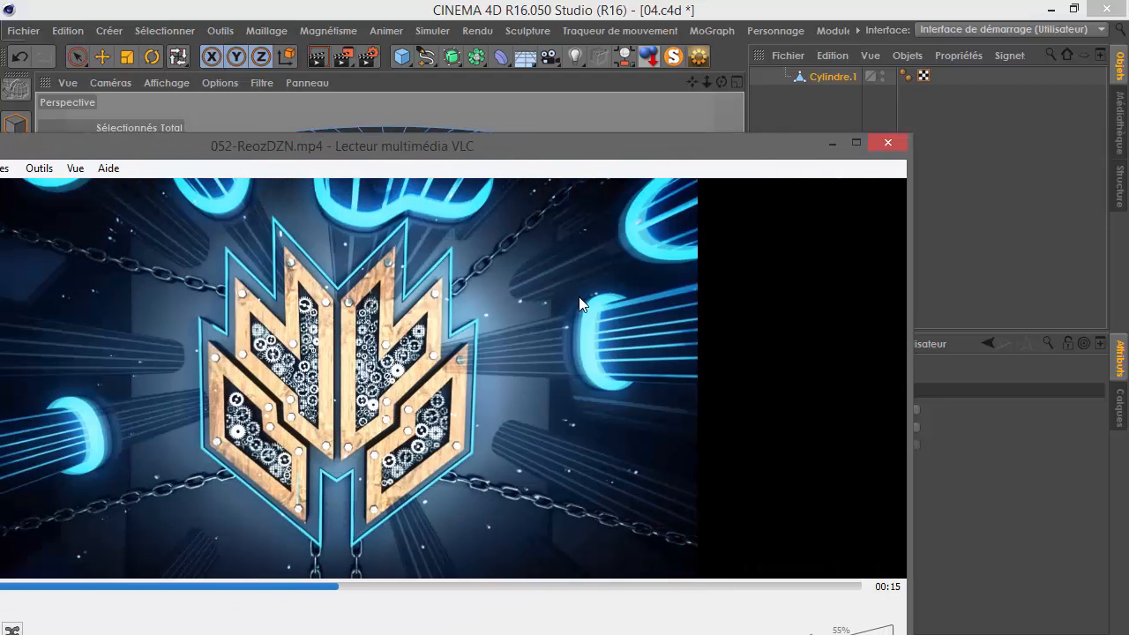
key("alt+Tab")
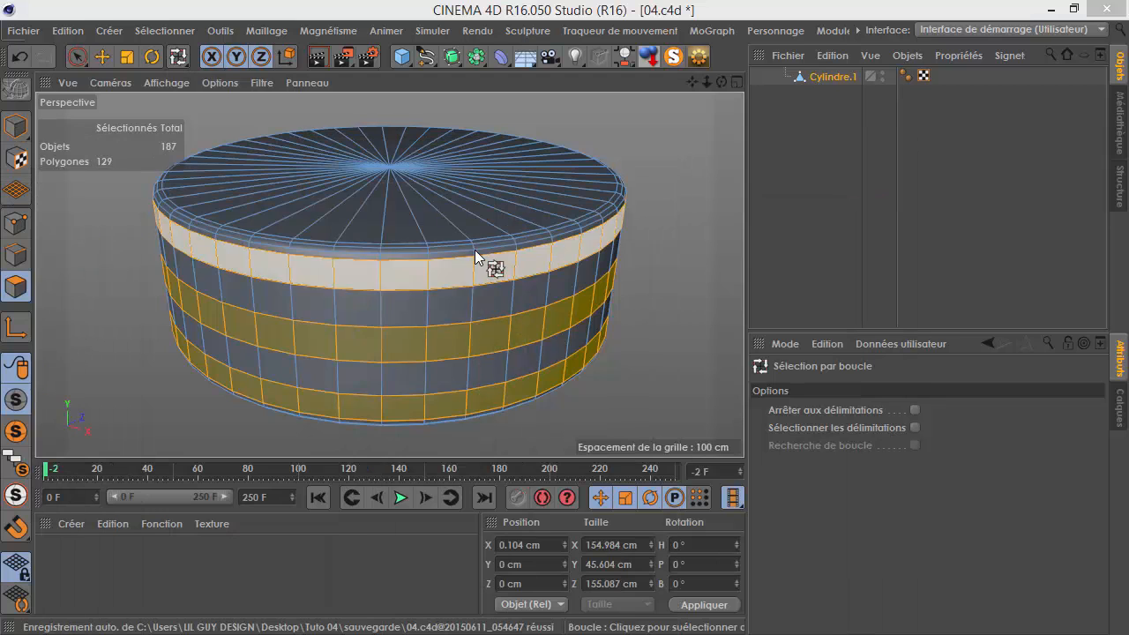
left_click(139, 34)
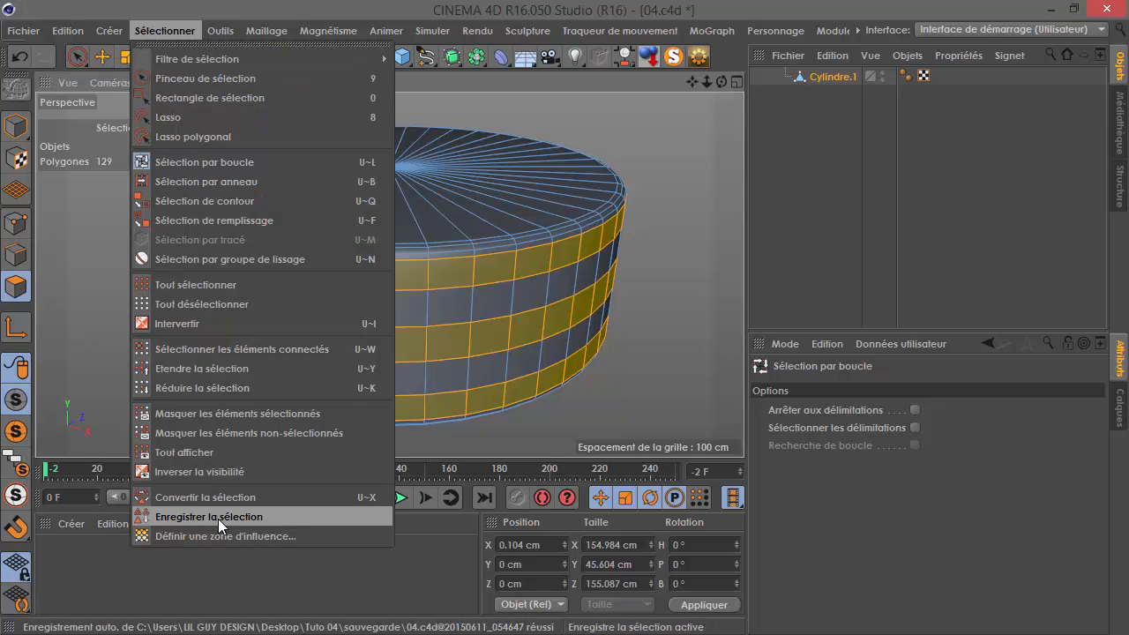
left_click(182, 517)
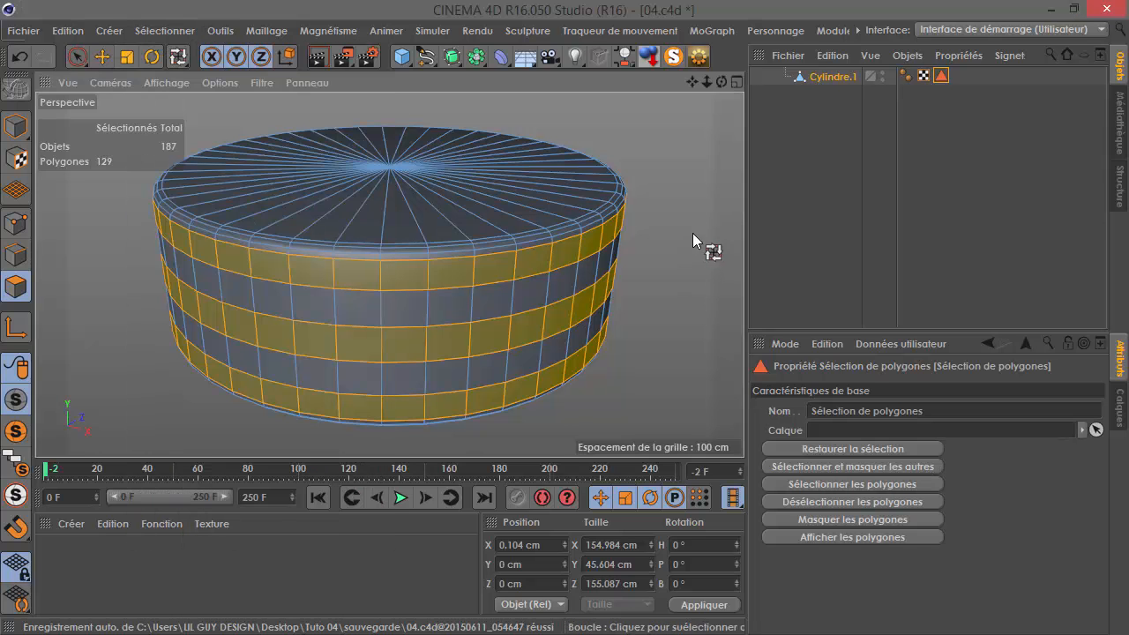
- Deselect the polygon loops and leave solo view so the whole scene is displayed again
left_click(921, 132)
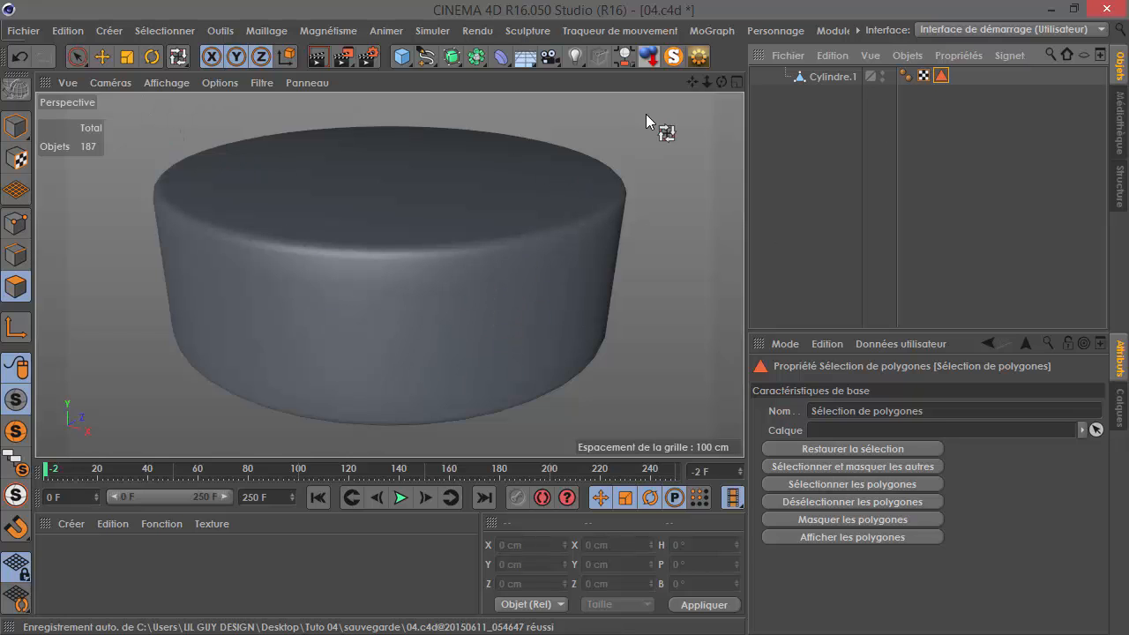
scroll(646, 113, "down", 4)
left_click(679, 61)
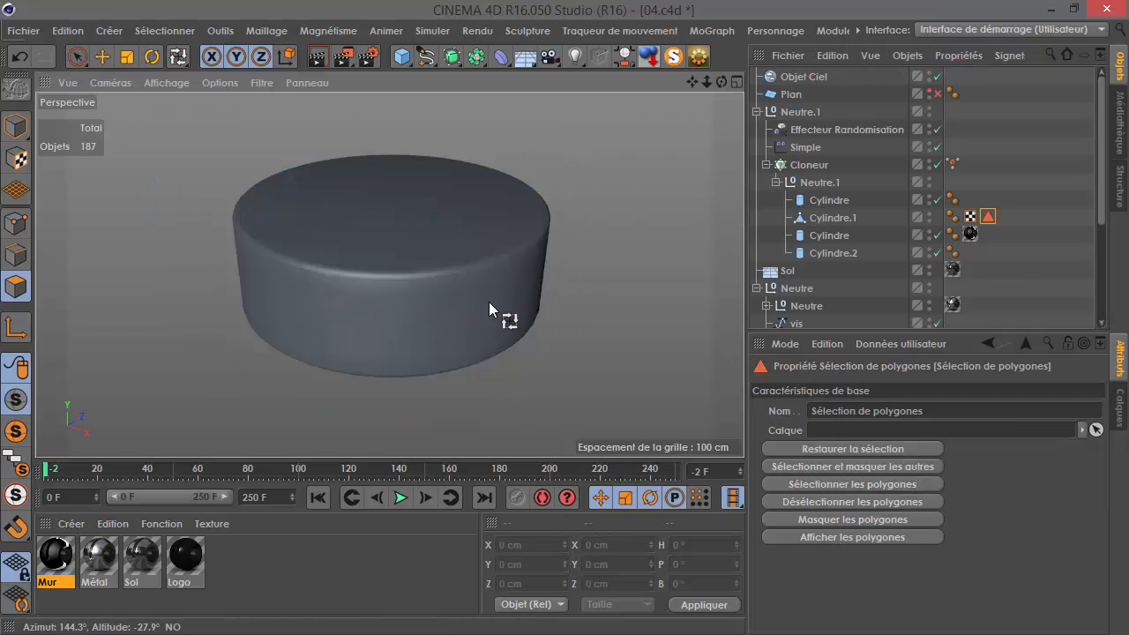
- Create a new material and set its Couleur to RGB 0, 180, 255
double_click(265, 565)
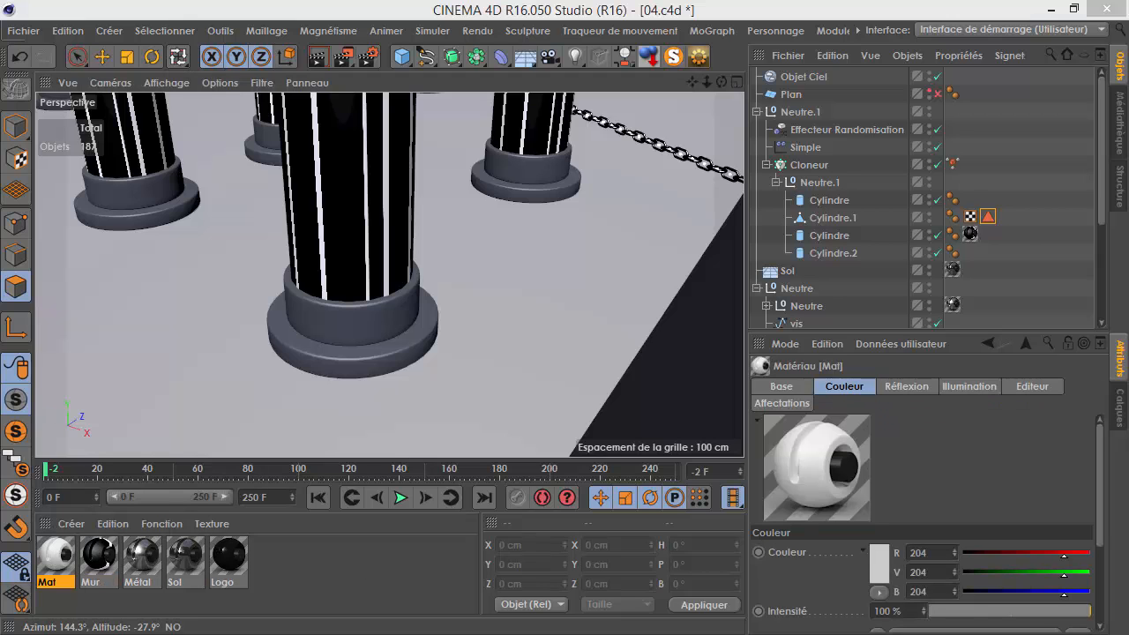
mouse_move(0, 152)
left_mouse_down()
mouse_move(798, 129)
mouse_move(753, 115)
mouse_move(816, 134)
mouse_move(798, 130)
left_mouse_up()
left_click(748, 195)
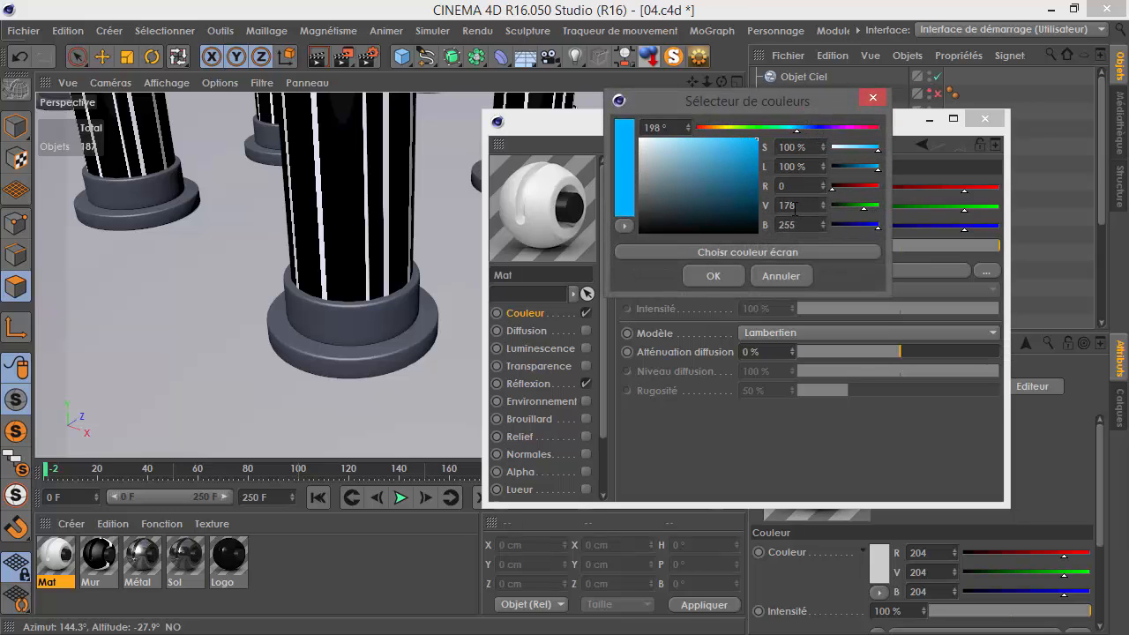
type("180")
key("Return")
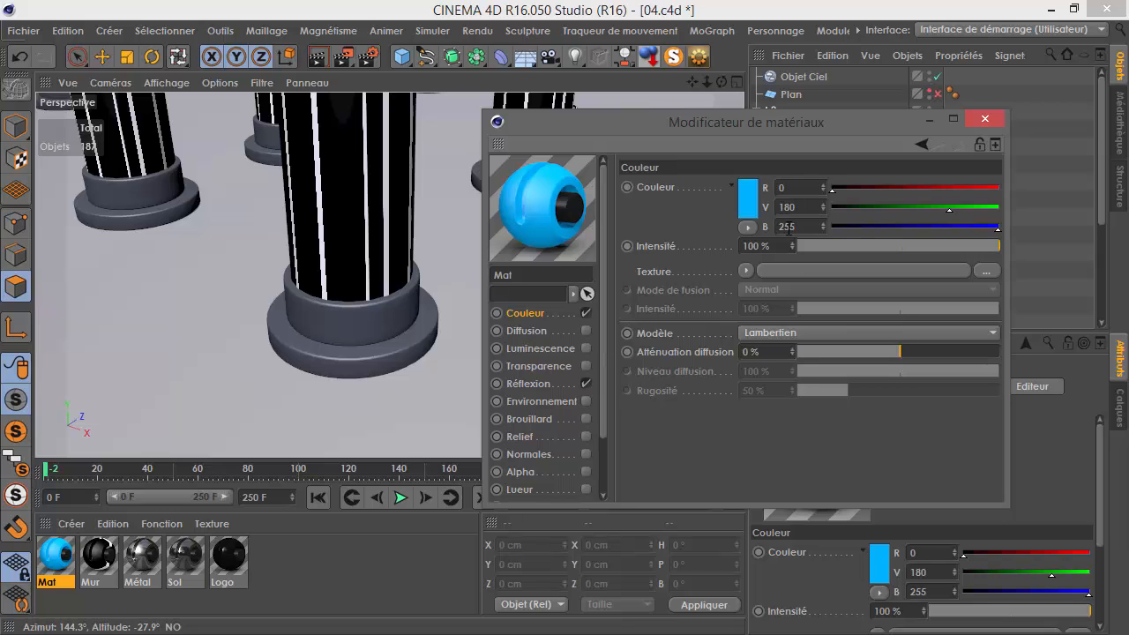
- Disable Couleur on the new material, enable Luminescence and set the Luminescence colour to RGB 0, 180, 255
left_click(586, 312)
left_click(586, 348)
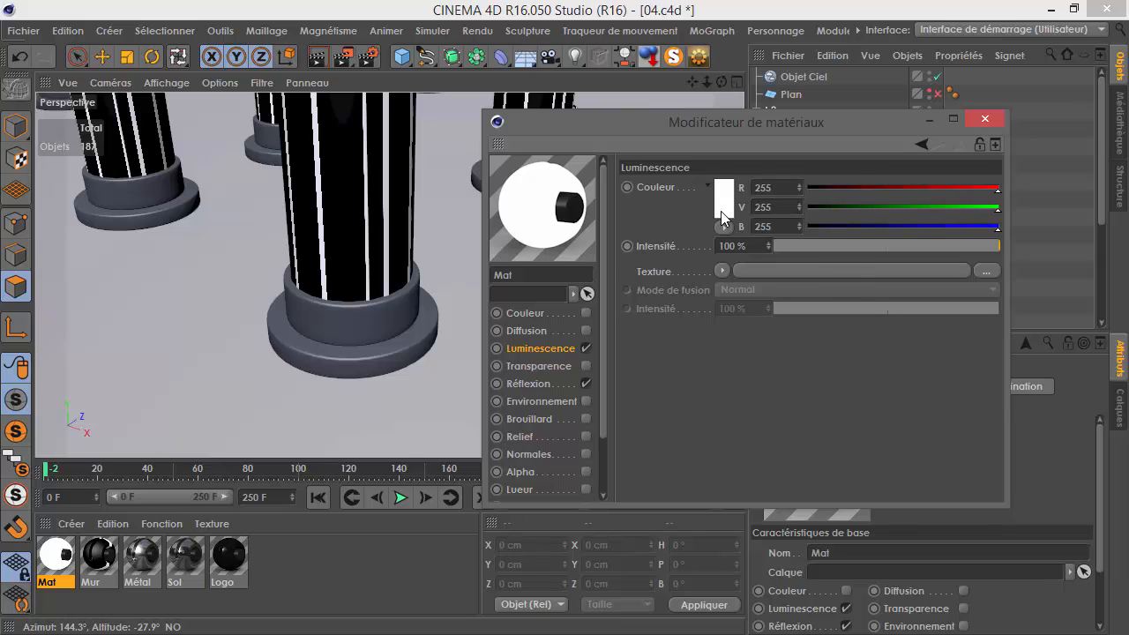
left_click(720, 211)
left_click(764, 224)
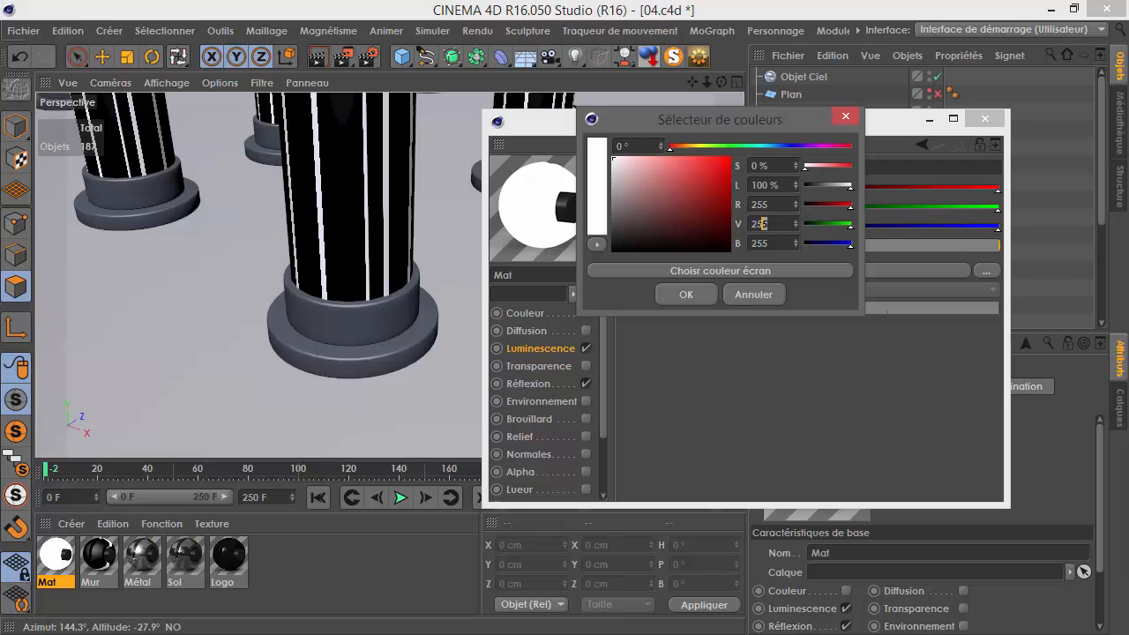
type("180")
key("shift+Tab")
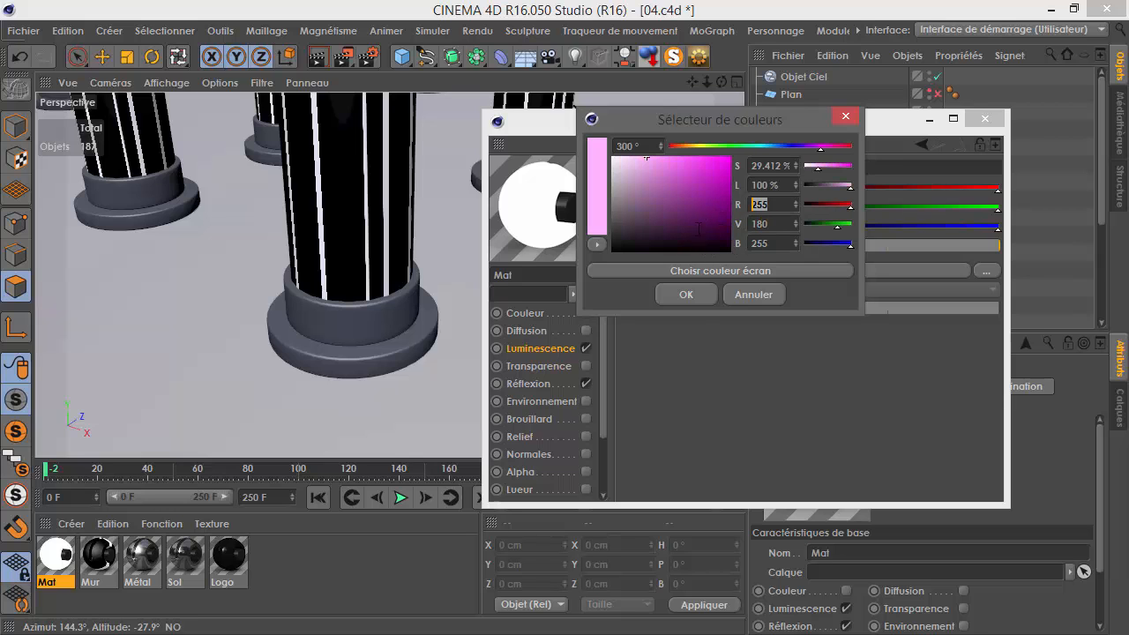
left_click(697, 298)
- Re-enable the Couleur channel and shift its colour to a deeper blue, RGB 0, 85, 255
left_click(582, 314)
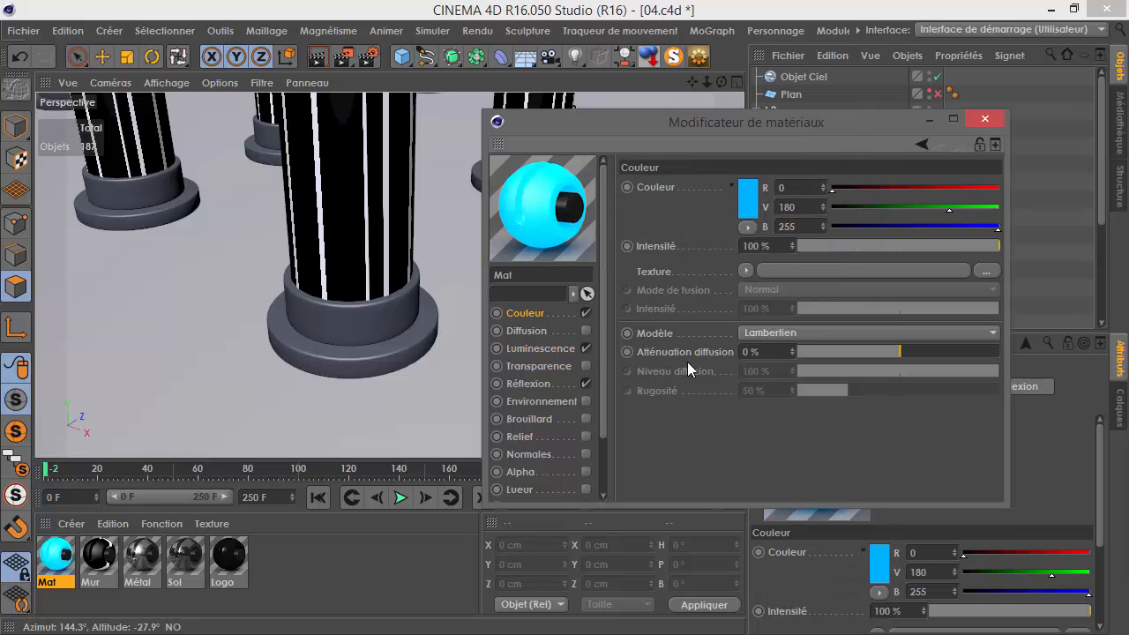
left_click(745, 226)
left_click(745, 211)
left_click(749, 211)
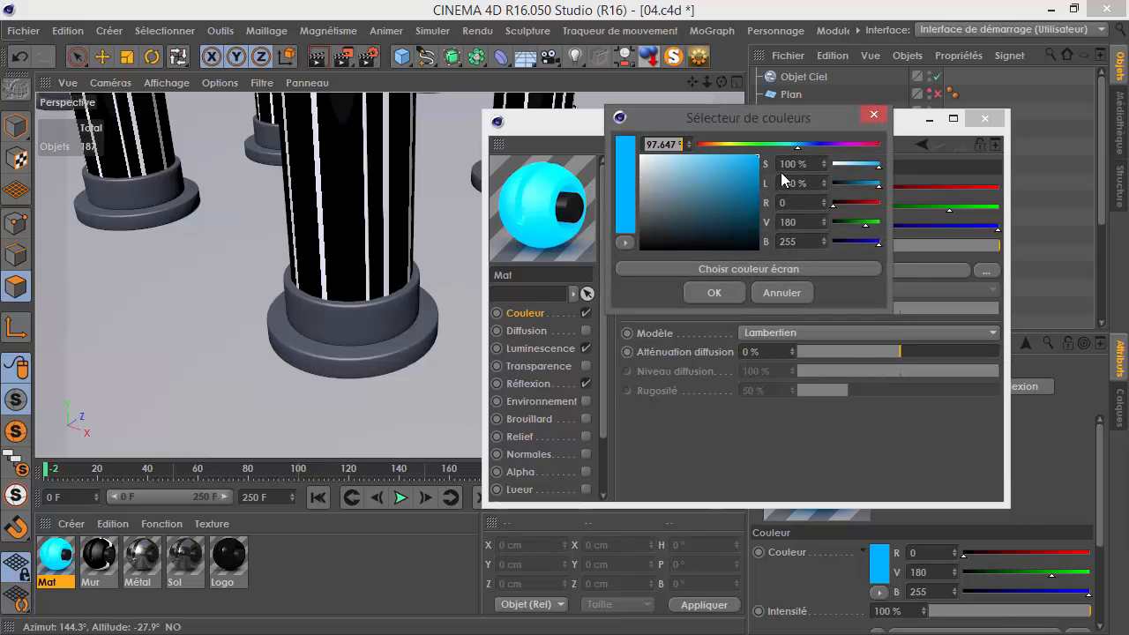
left_click(804, 148)
left_click(738, 291)
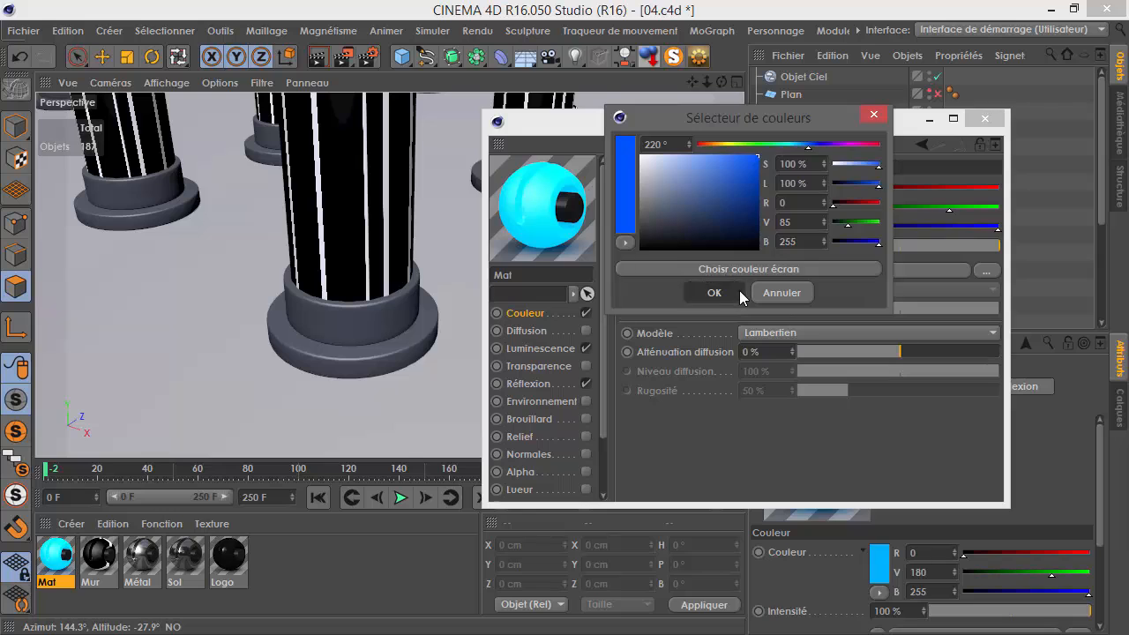
- Compare the material with Couleur off and on, and darken its Couleur to RGB 0, 22, 68
left_click(589, 312)
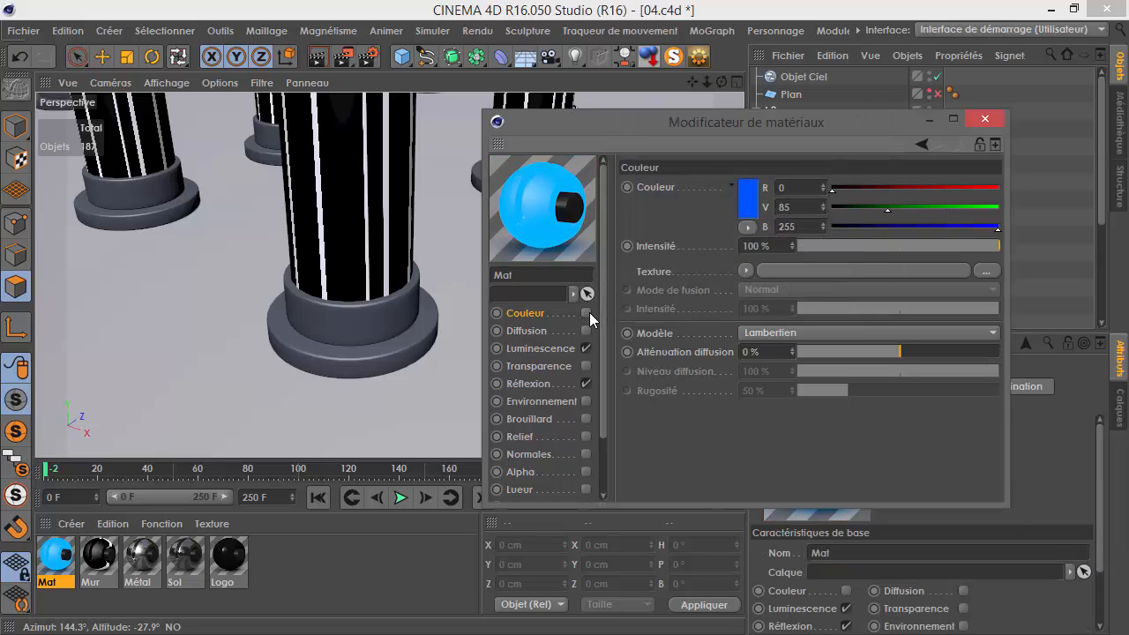
left_click(589, 313)
left_click(590, 312)
left_click(590, 313)
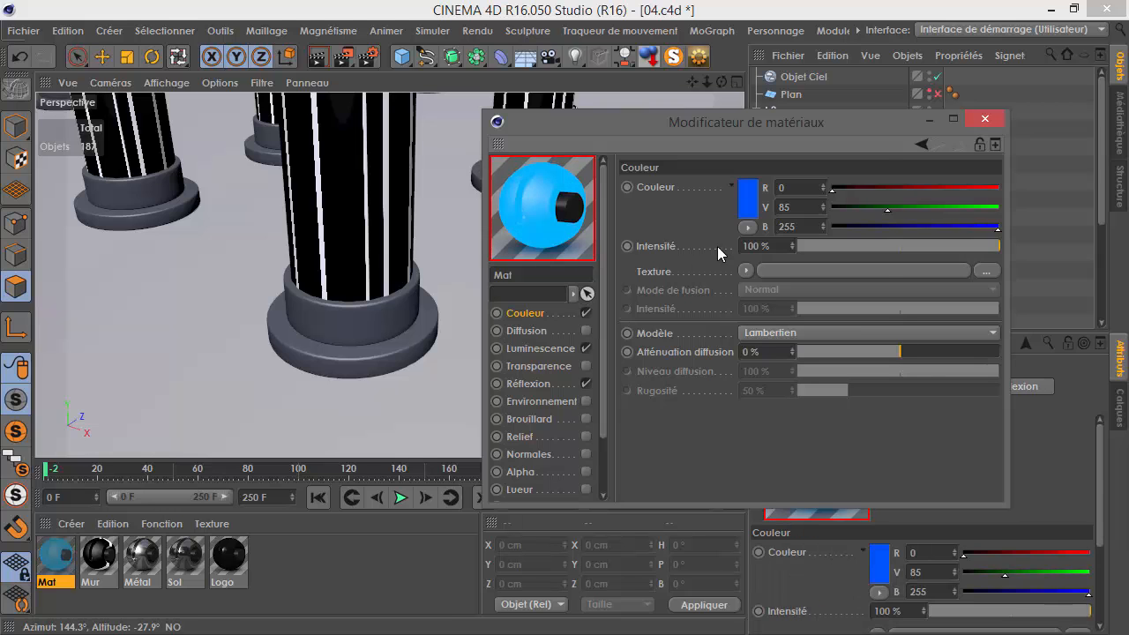
left_click(746, 209)
left_click_drag(743, 226, 780, 217)
left_click(731, 286)
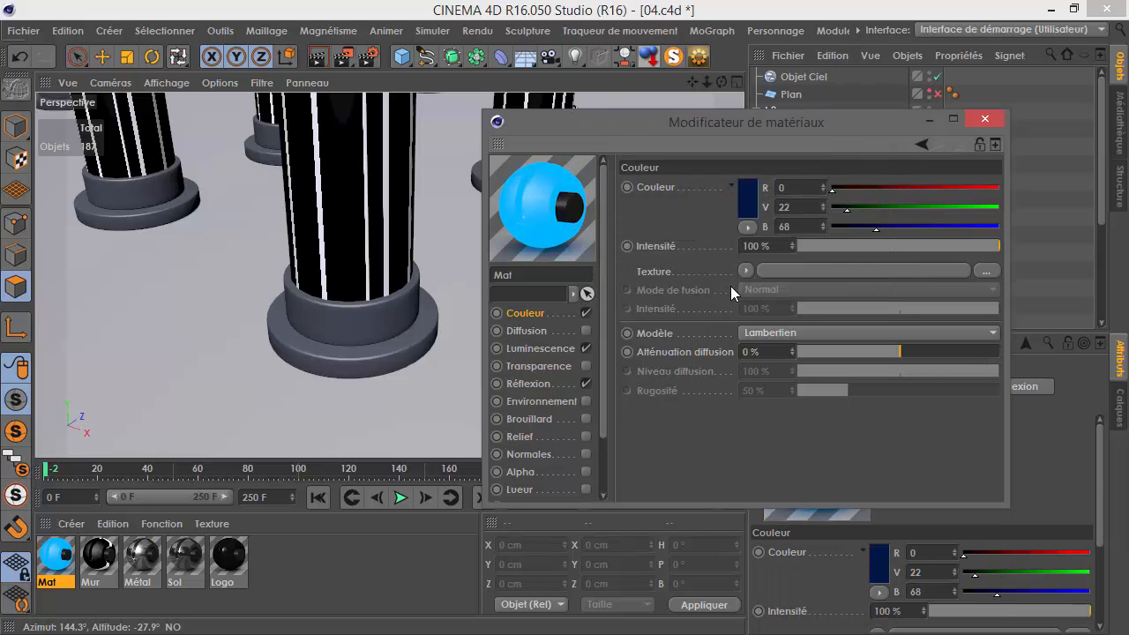
- Set the blue material's Luminescence intensity to 75 %
left_click(558, 347)
double_click(745, 246)
type("75")
key("Return")
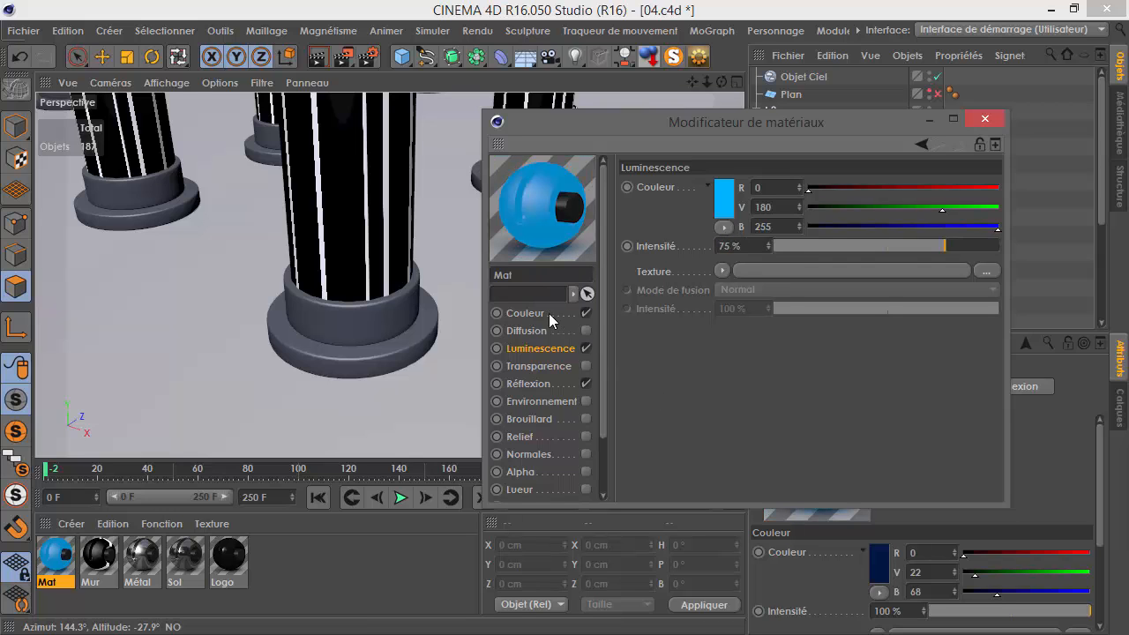
- Set the blue material's Couleur to RGB 0, 100, 255
left_click(551, 319)
left_click(748, 216)
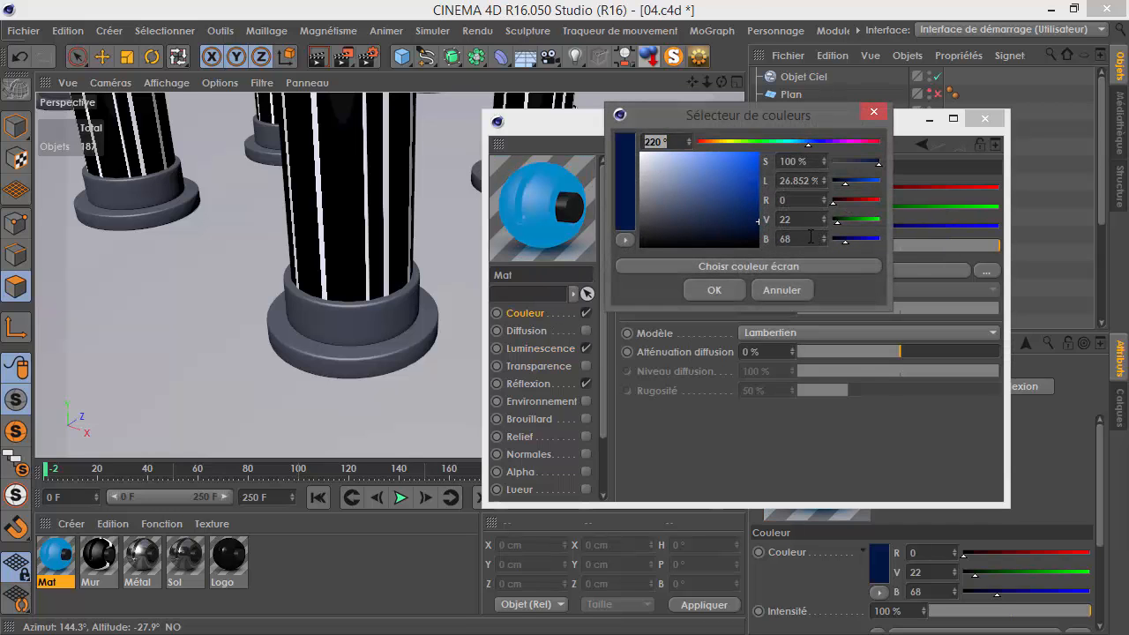
left_click_drag(860, 240, 982, 246)
type("100")
key("Return")
left_click_drag(851, 223, 715, 233)
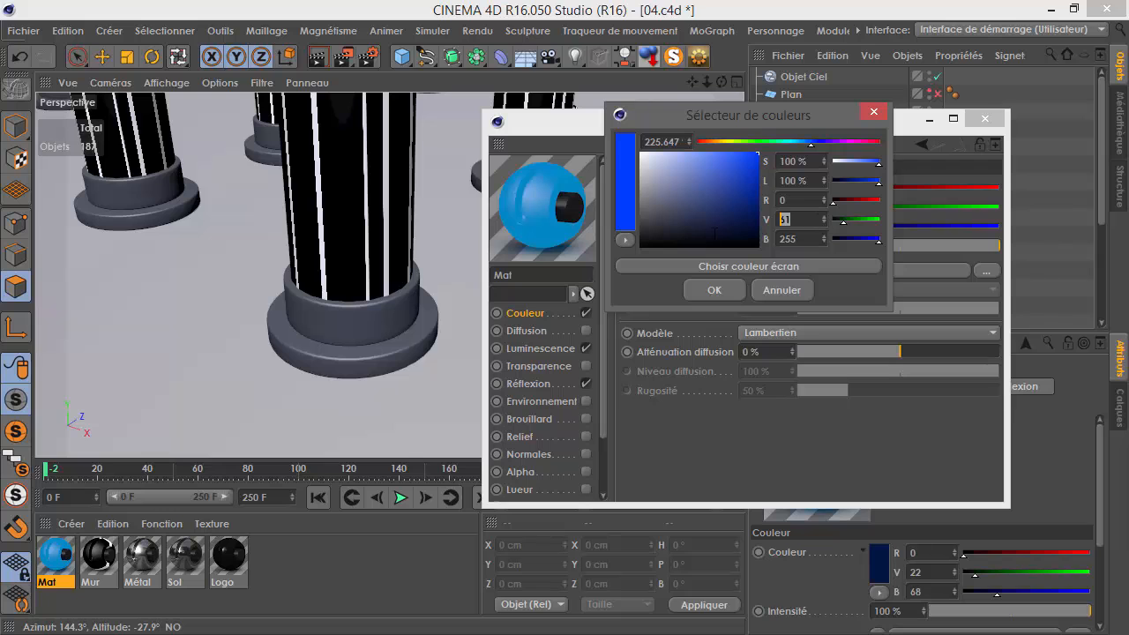
type("100")
left_click(724, 290)
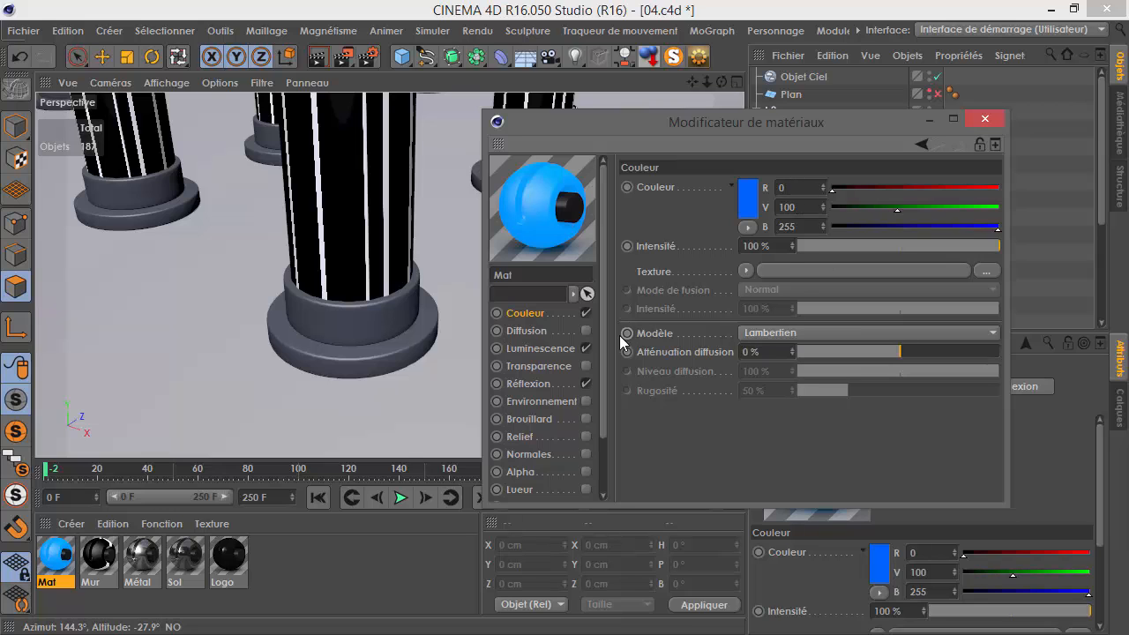
- Try the material with Couleur off and Luminescence at 100 %, and restore the previous settings
left_click(586, 314)
left_click(565, 349)
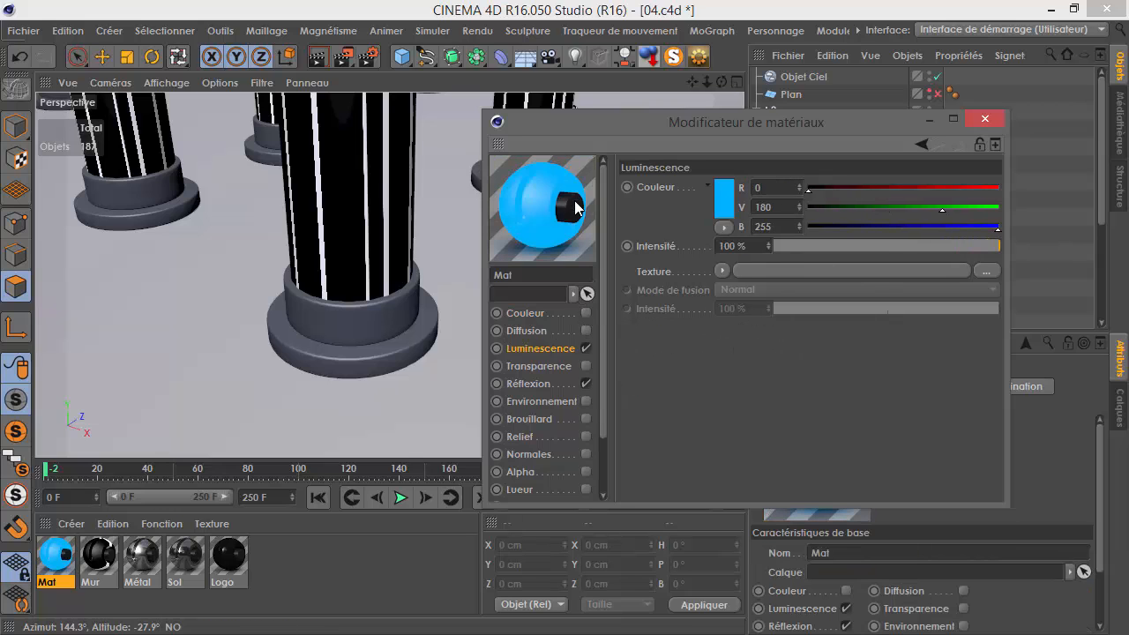
left_click(20, 56)
left_click(552, 313)
left_click(586, 313)
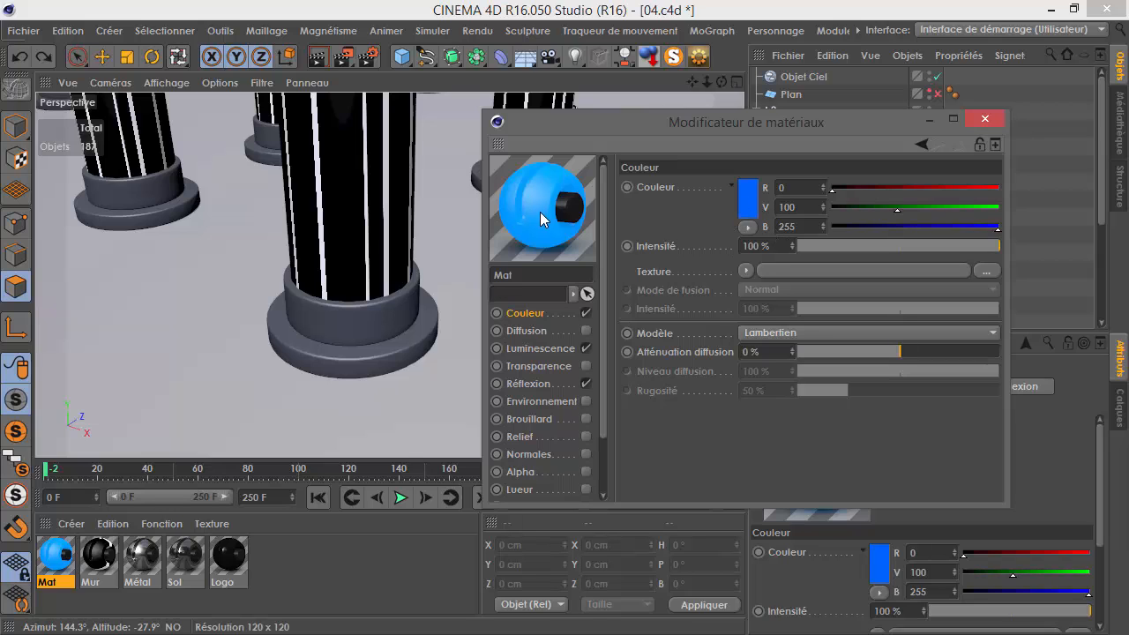
- Set the green value of the material's Couleur to 75 and close the material editor
left_click_drag(803, 209, 567, 233)
type("75")
key("Return")
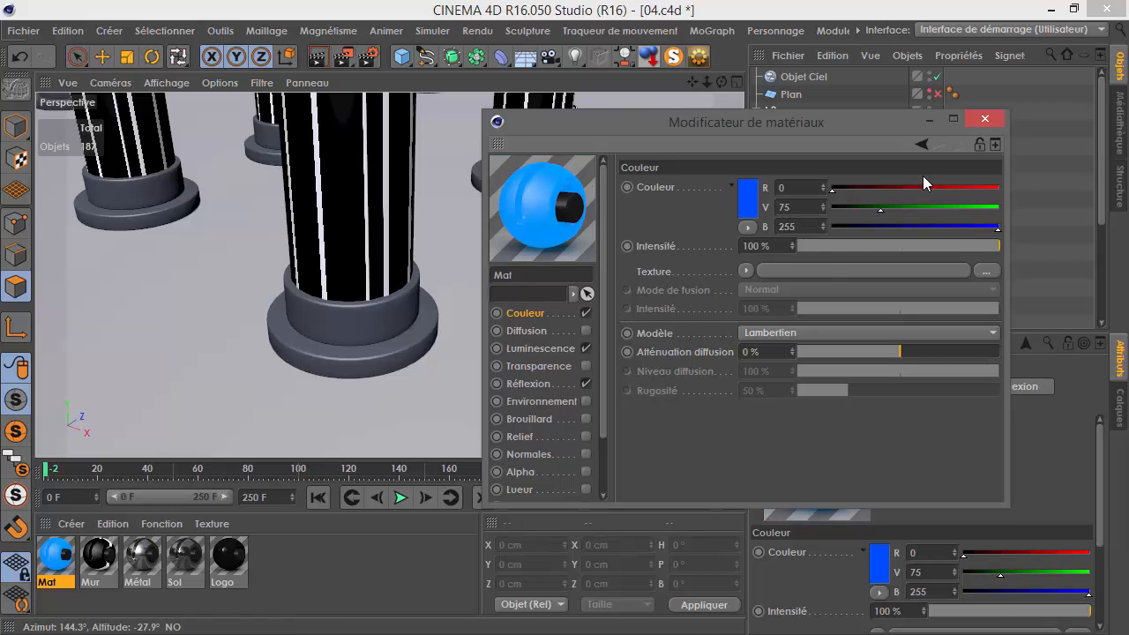
left_click(985, 119)
- Apply the blue Mat material to Cylindre.1 and limit it to the stored polygon selection
left_click_drag(982, 187, 868, 219)
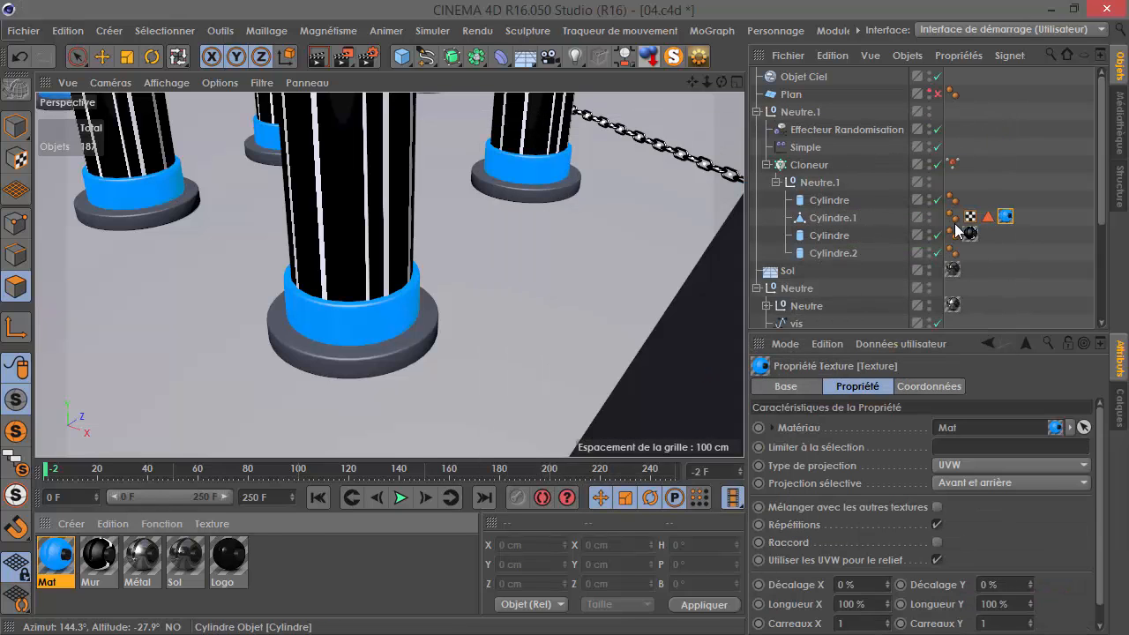
left_click_drag(988, 216, 891, 464)
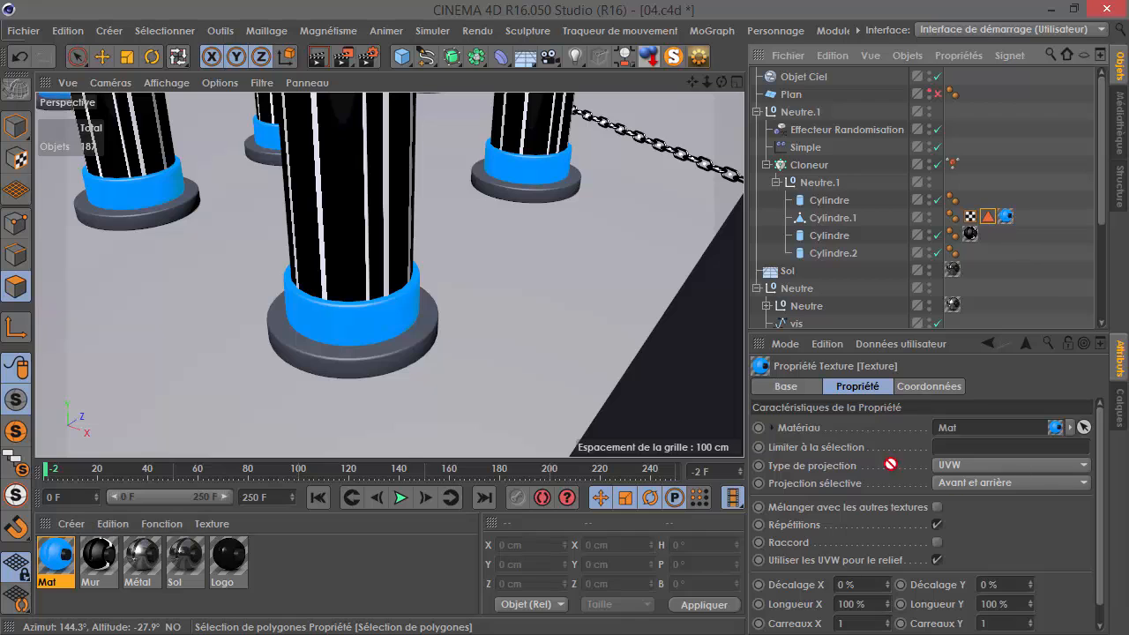
left_click_drag(985, 316, 962, 457)
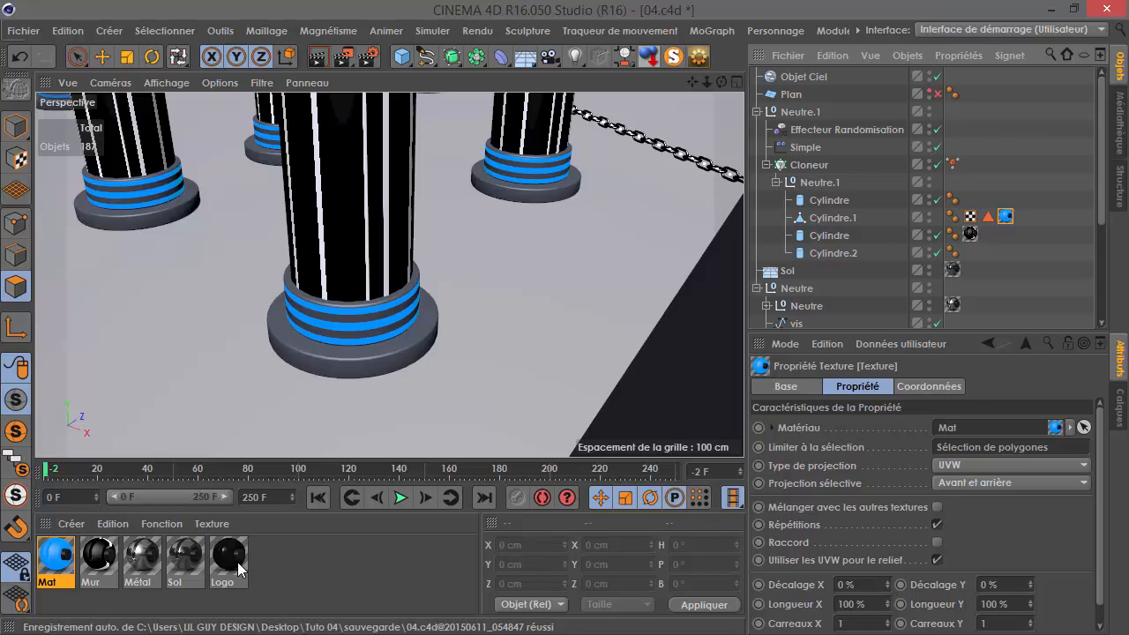
- Apply the Sol material to Cylindre.1 beneath the blue stripes, to Cylindre.2 and to the first Cylindre in the group
left_click_drag(186, 556, 990, 218)
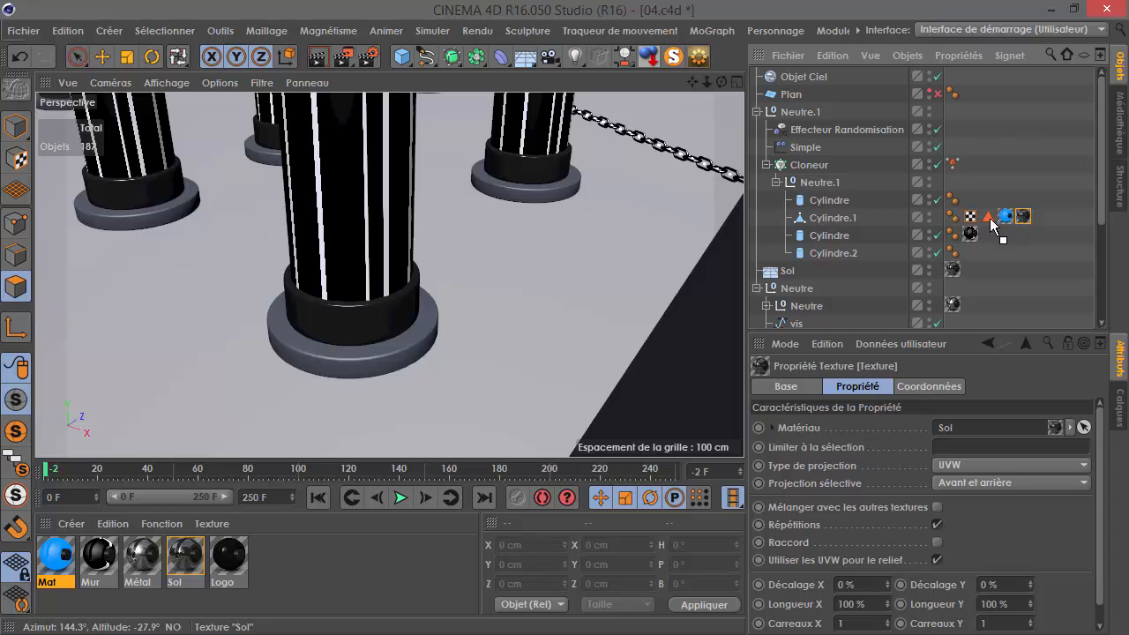
left_click_drag(182, 562, 831, 253)
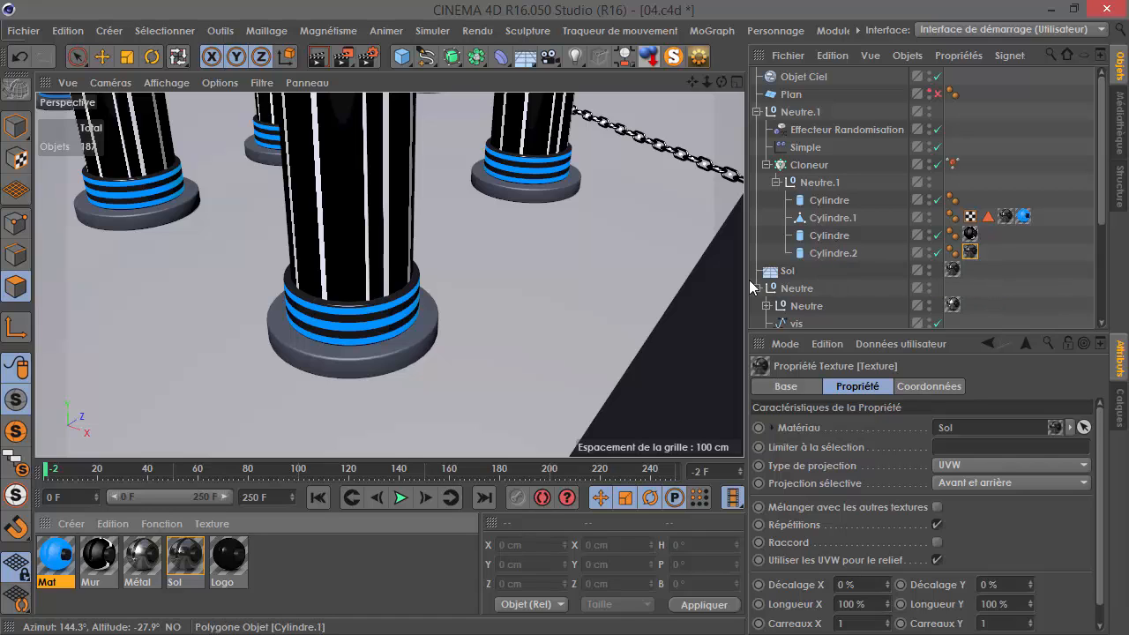
left_click_drag(188, 554, 834, 201)
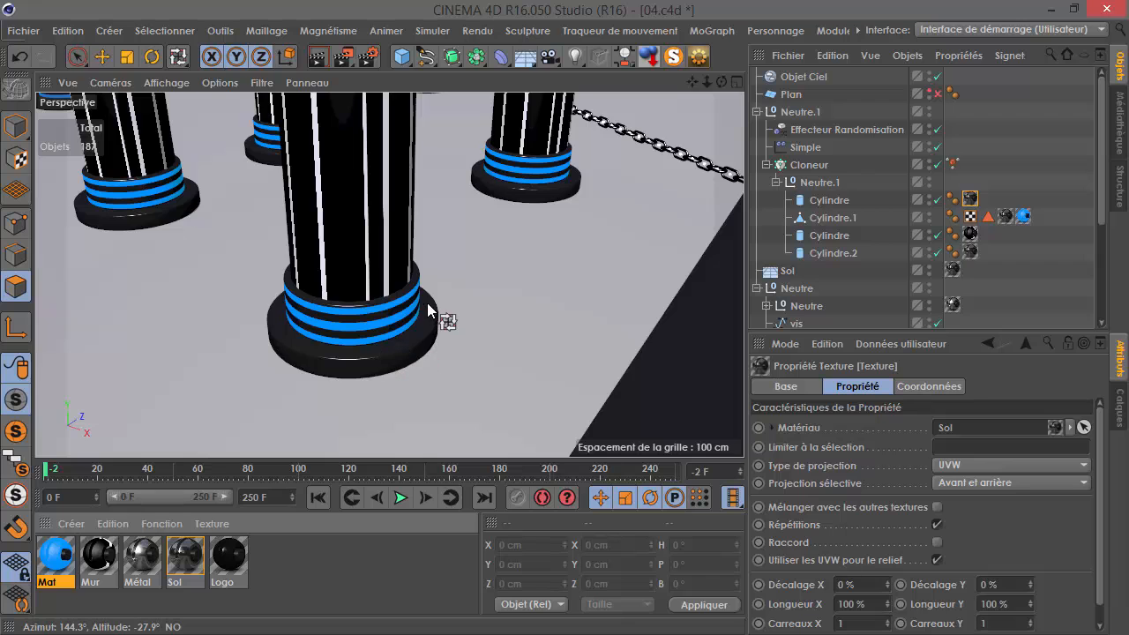
- Wrap the Dégradé texture in the Mur material's Couleur channel in a Colorisation shader
scroll(371, 289, "up", 5)
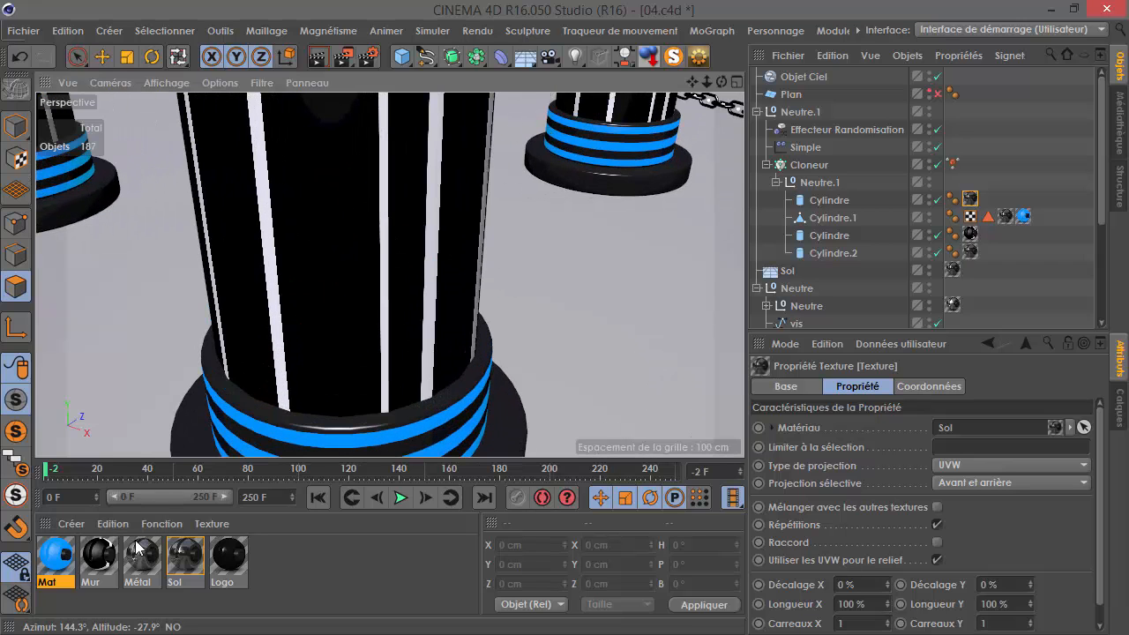
double_click(98, 556)
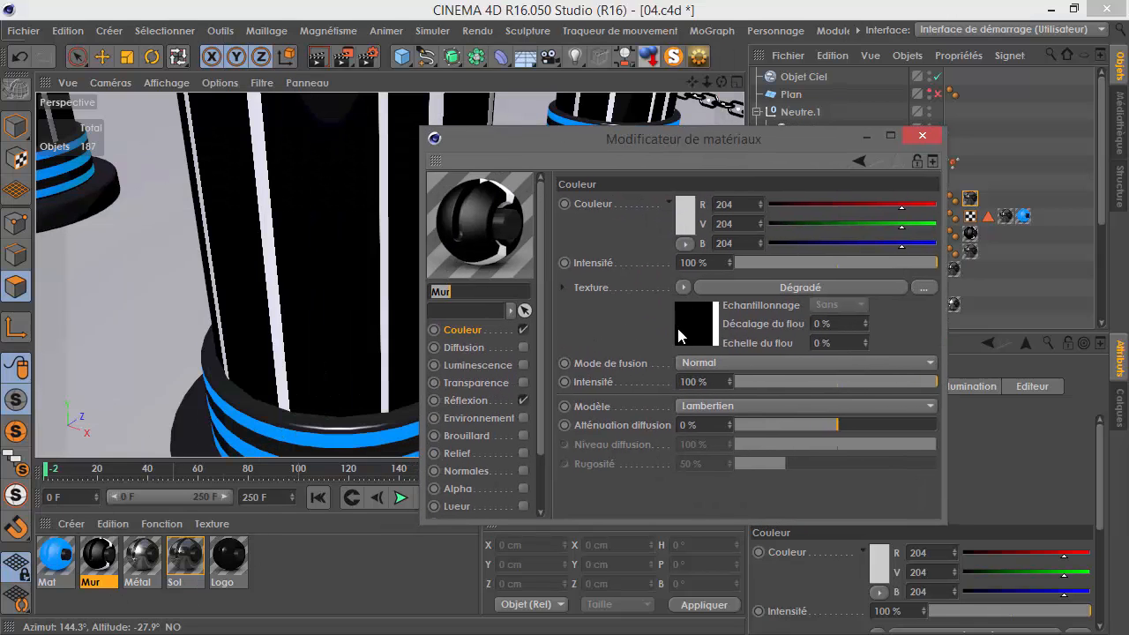
left_click(693, 287)
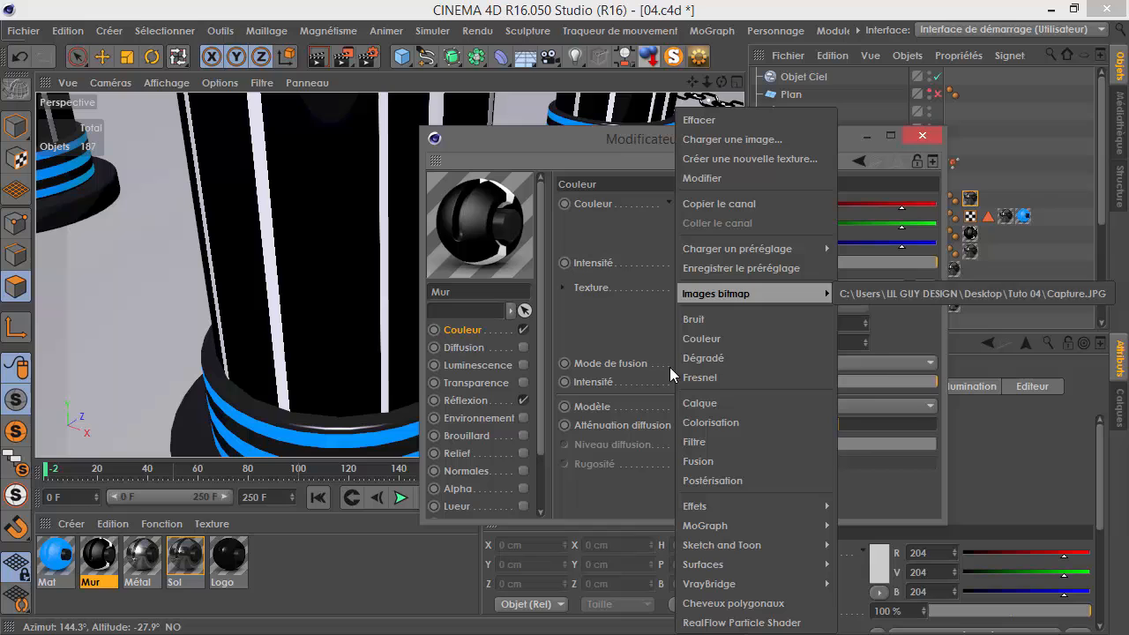
left_click(763, 422)
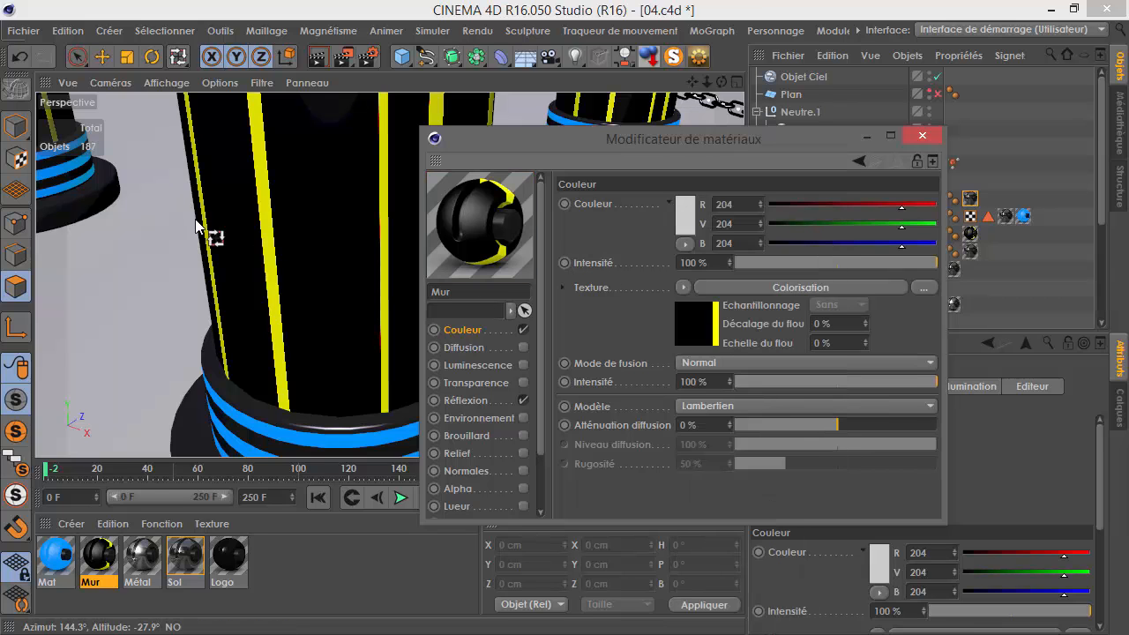
- Remove the red middle knot from the Colorisation shader's gradient and set its yellow end knot to RGB 0, 75, 255
left_click(704, 335)
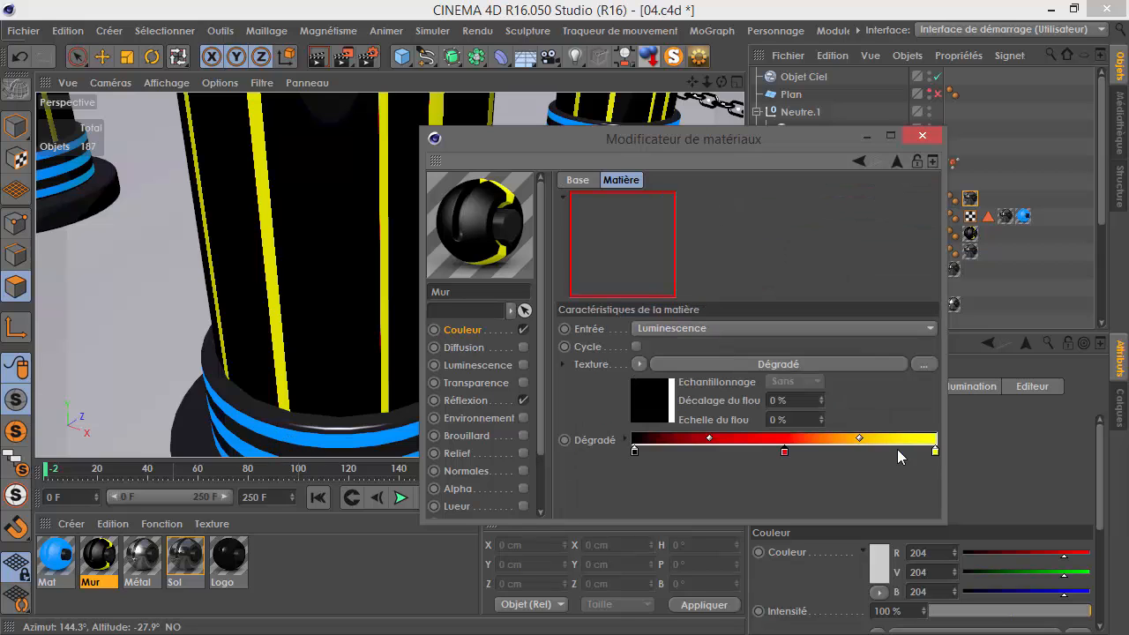
left_click_drag(785, 453, 904, 457)
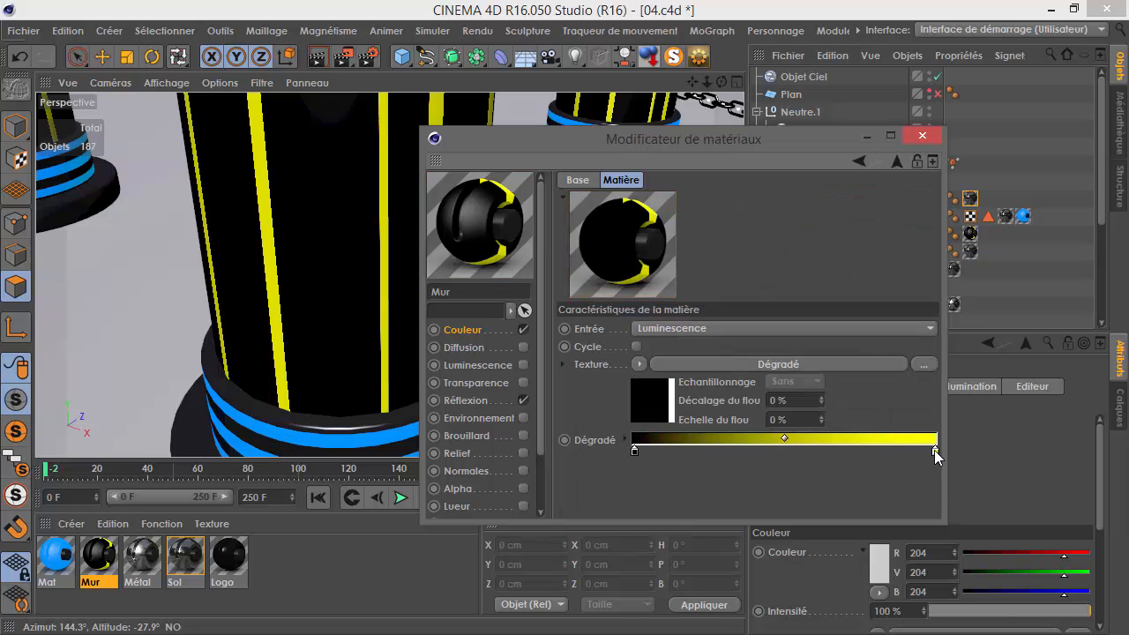
double_click(934, 450)
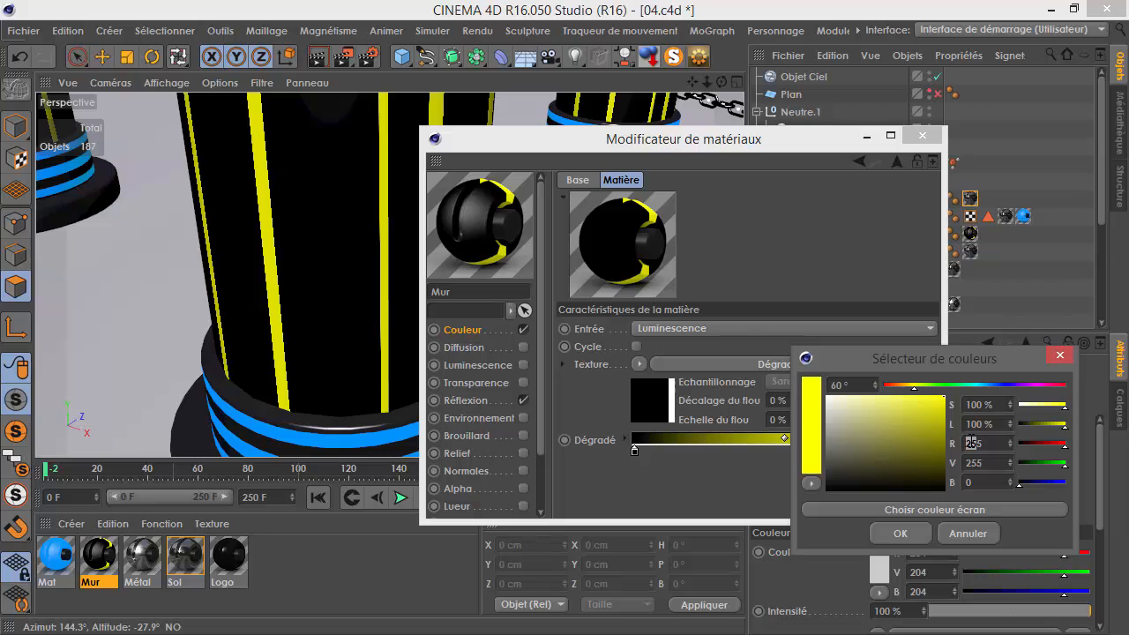
key("Tab")
type("180")
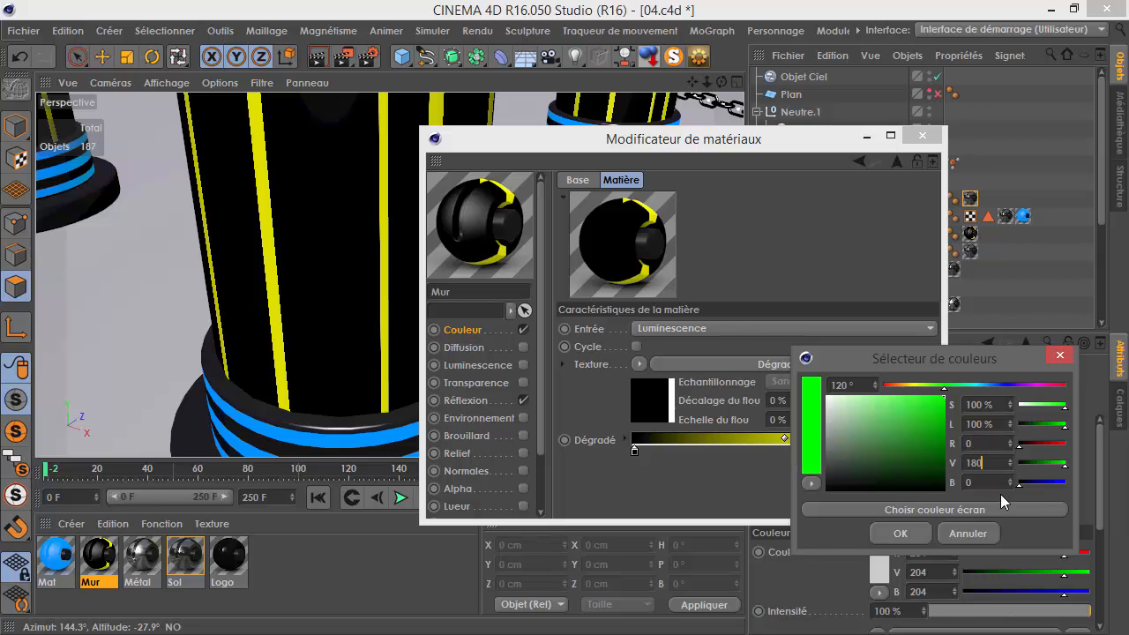
key("Tab")
type("255")
double_click(1000, 461)
type("75")
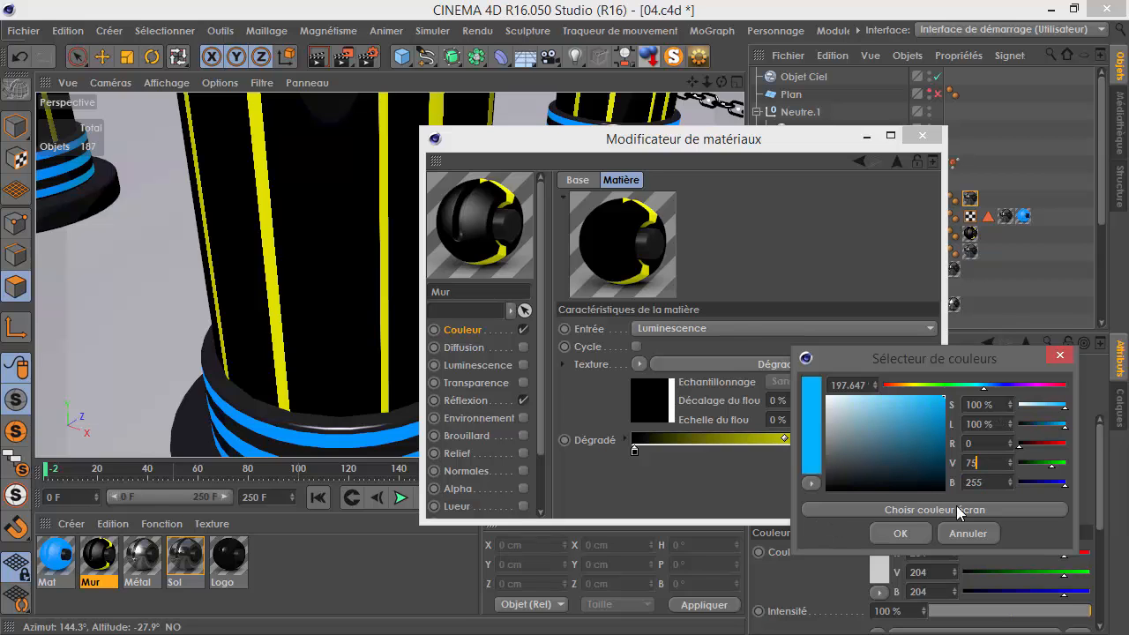
left_click(892, 532)
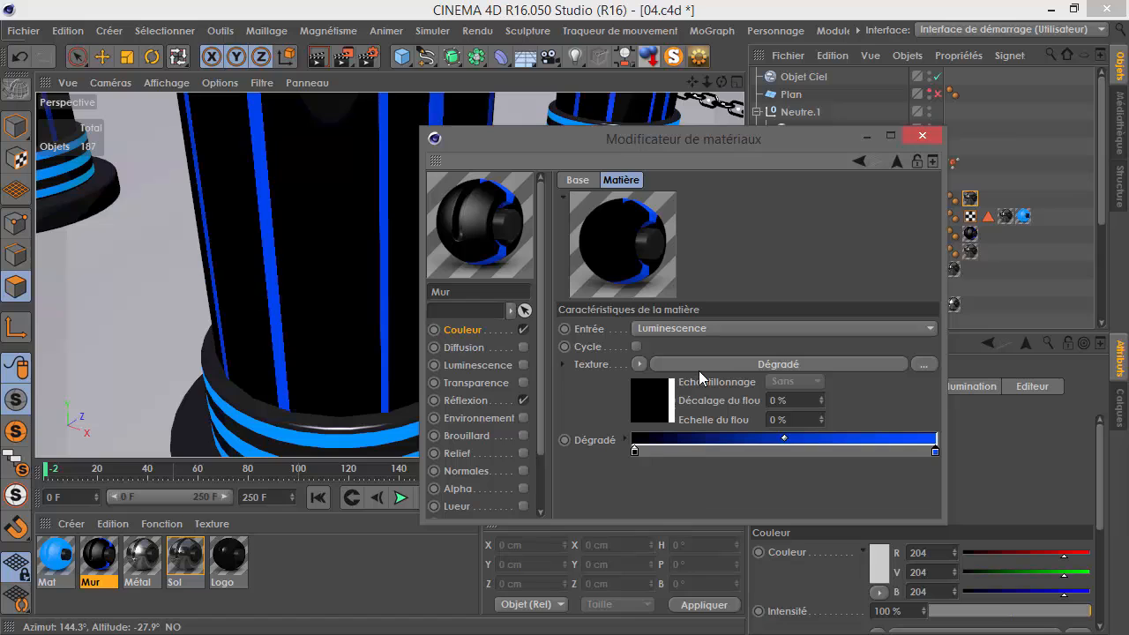
- Enable Luminescence on the Mur material and copy the Colorisation shader from the Couleur channel into its texture
left_click(488, 331)
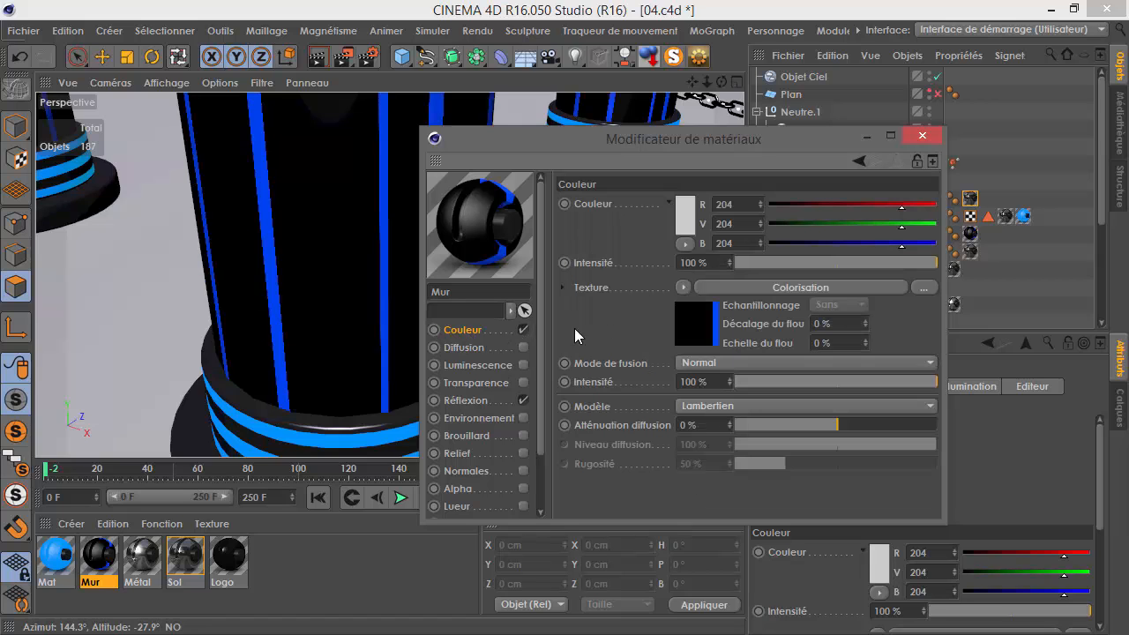
left_click(684, 288)
left_click(719, 202)
left_click(524, 365)
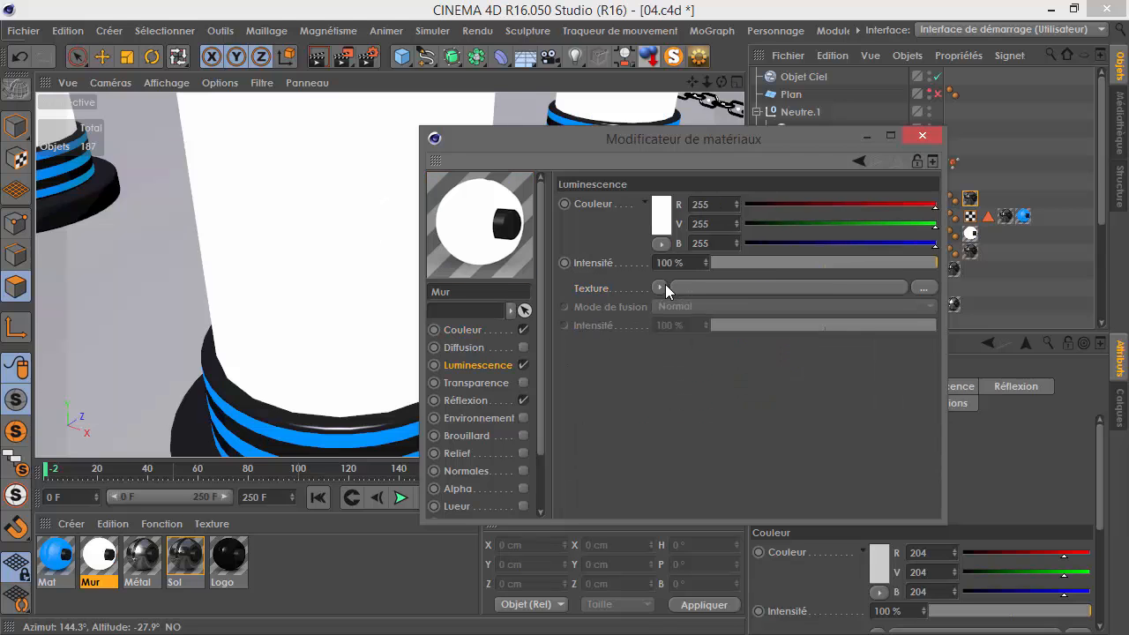
left_click(663, 287)
mouse_move(688, 248)
left_click(693, 224)
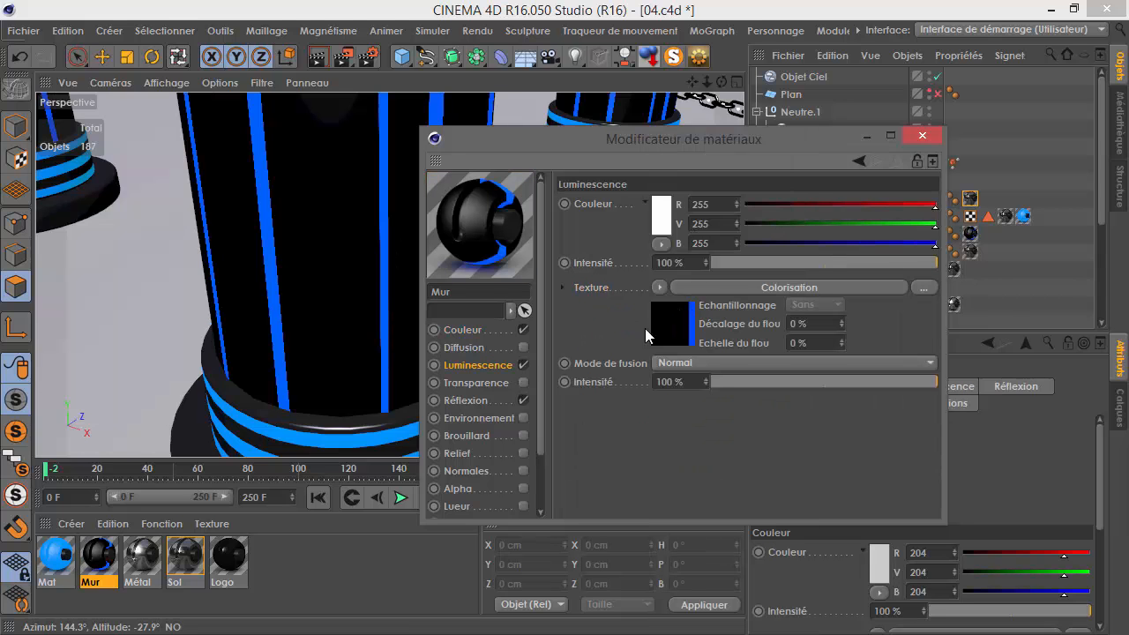
- Check the glowing stripes on the columns in the VLC reference video, and return to the Mur material in Cinema 4D
left_click_drag(0, 199, 907, 116)
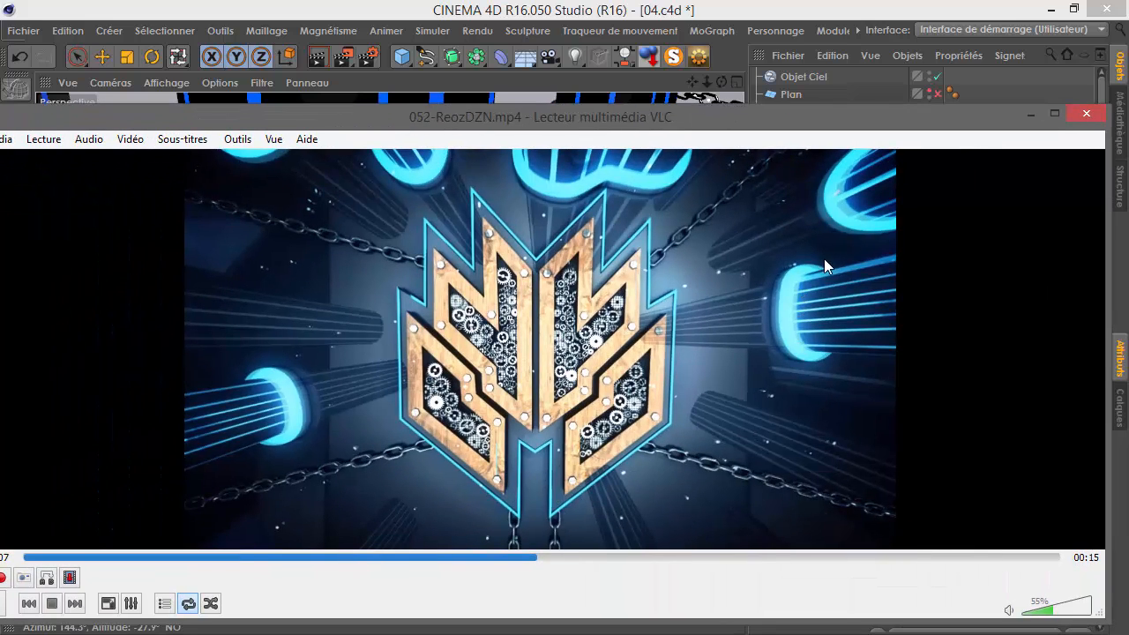
left_click(1073, 112)
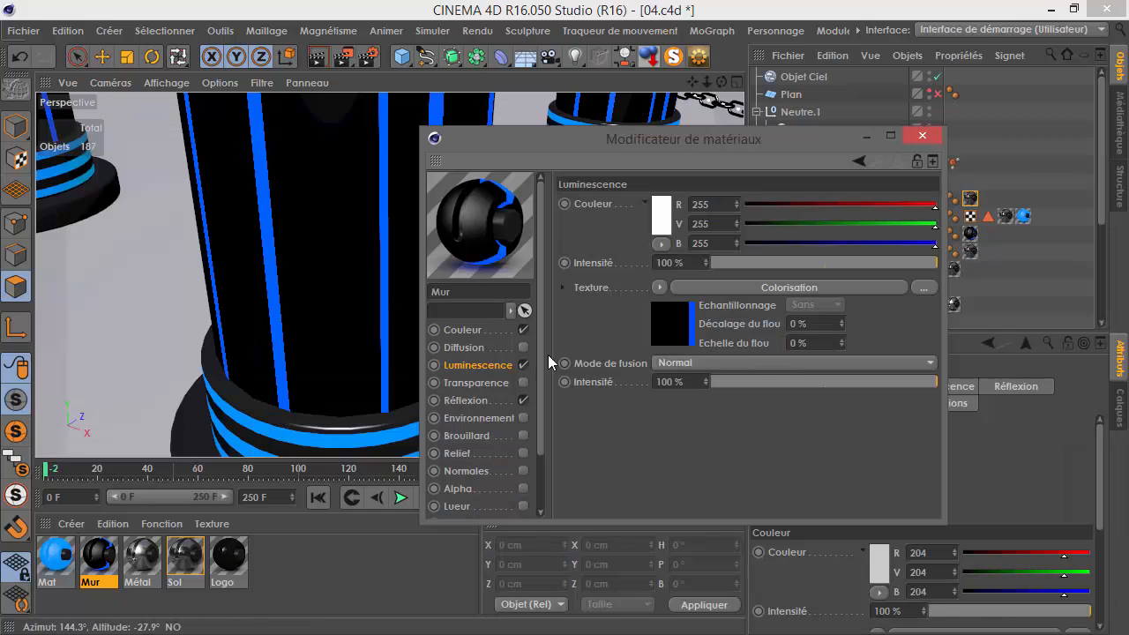
- Set the green value of the blue end knot in the Mur material's luminescence gradient to 180
left_click(682, 334)
double_click(936, 453)
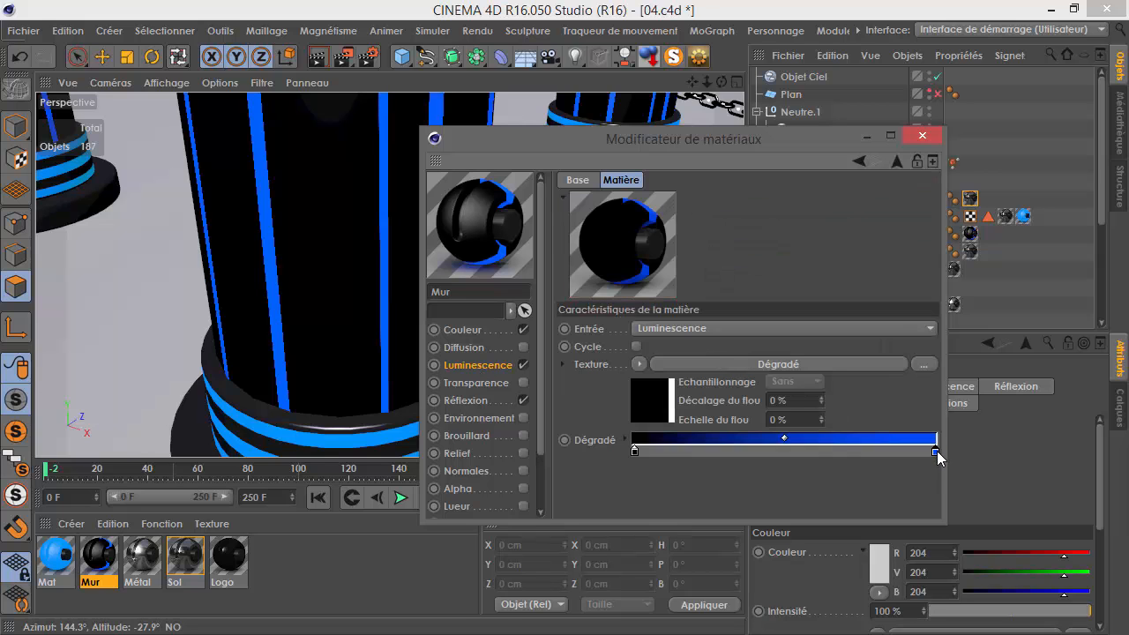
left_click(990, 464)
type("180")
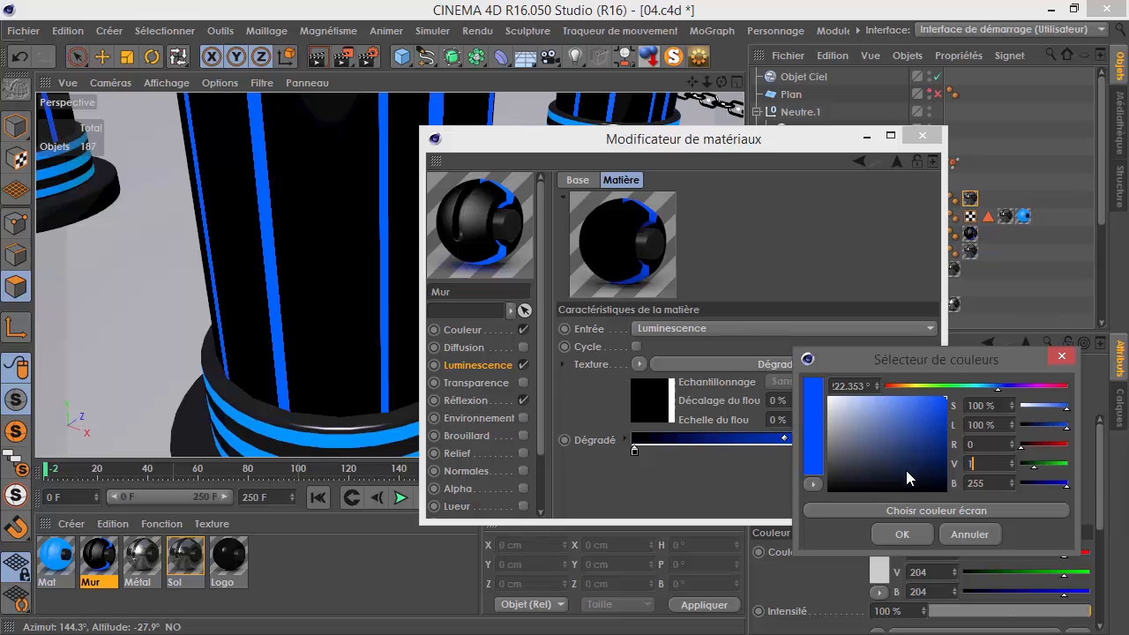
left_click(902, 536)
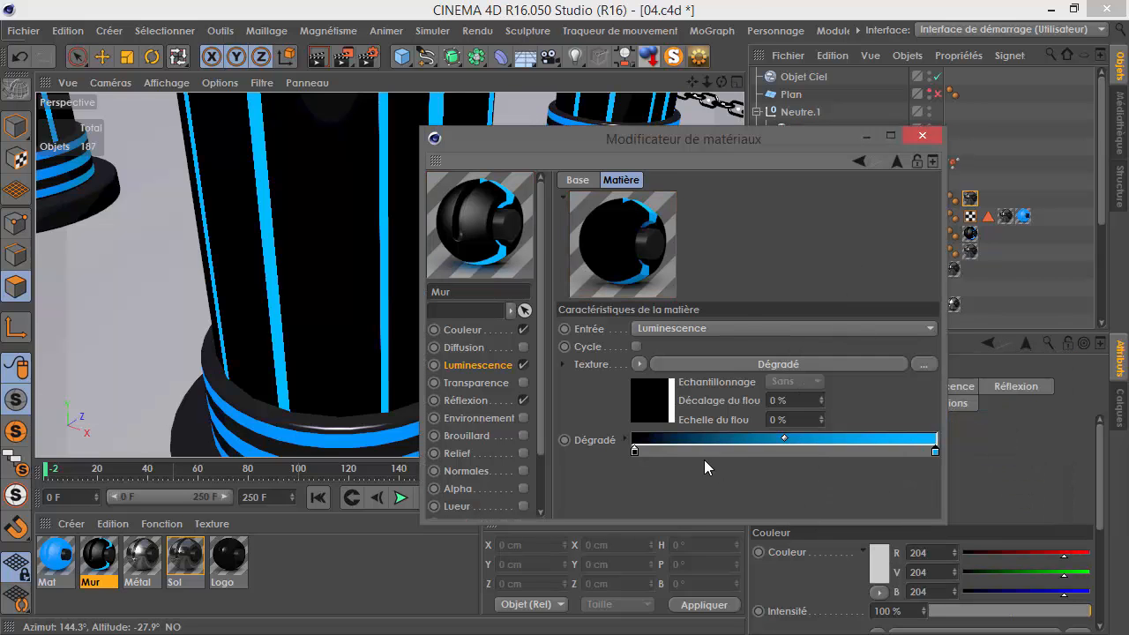
double_click(936, 453)
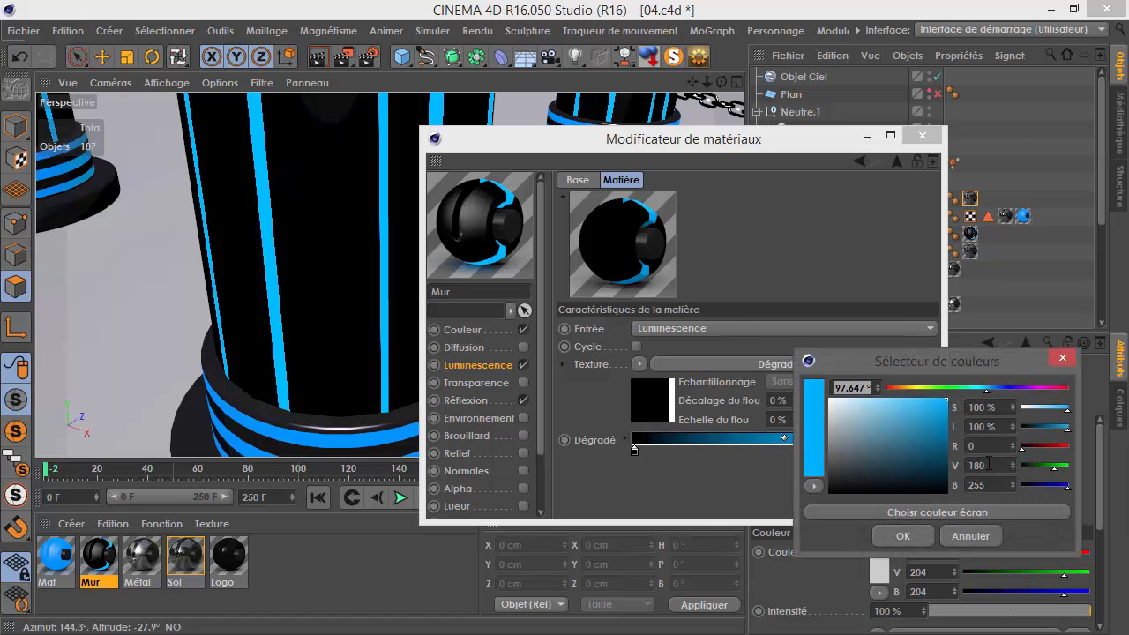
left_click(931, 535)
- Check the Mat material's luminescence and colour settings, and set the Mur material's luminescence colour intensity to 75%
left_click(55, 556)
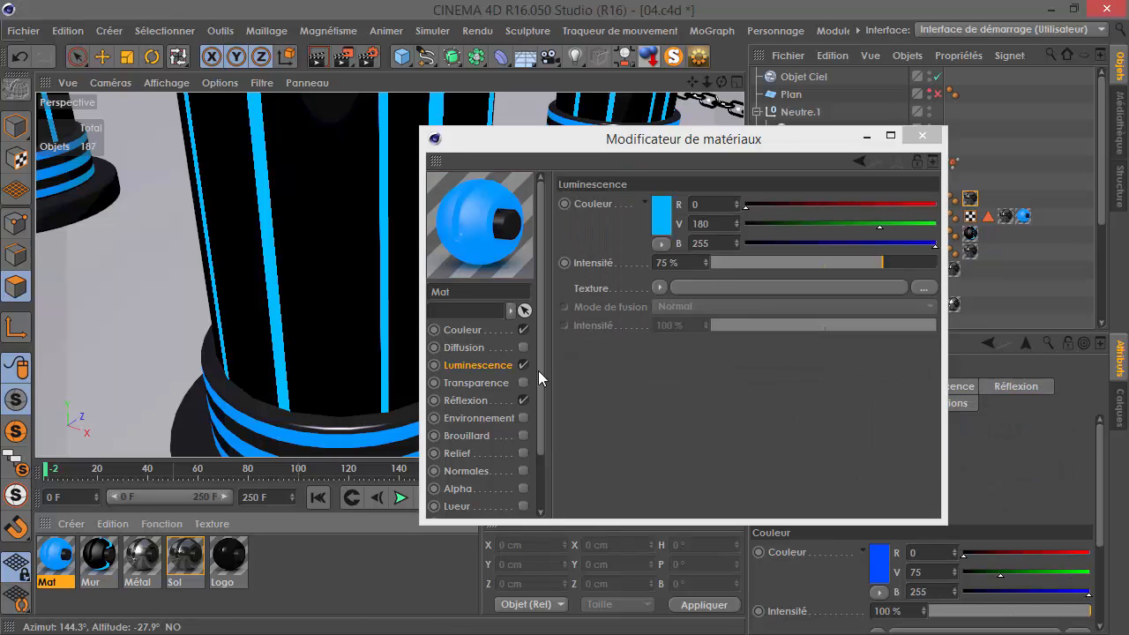
left_click(467, 331)
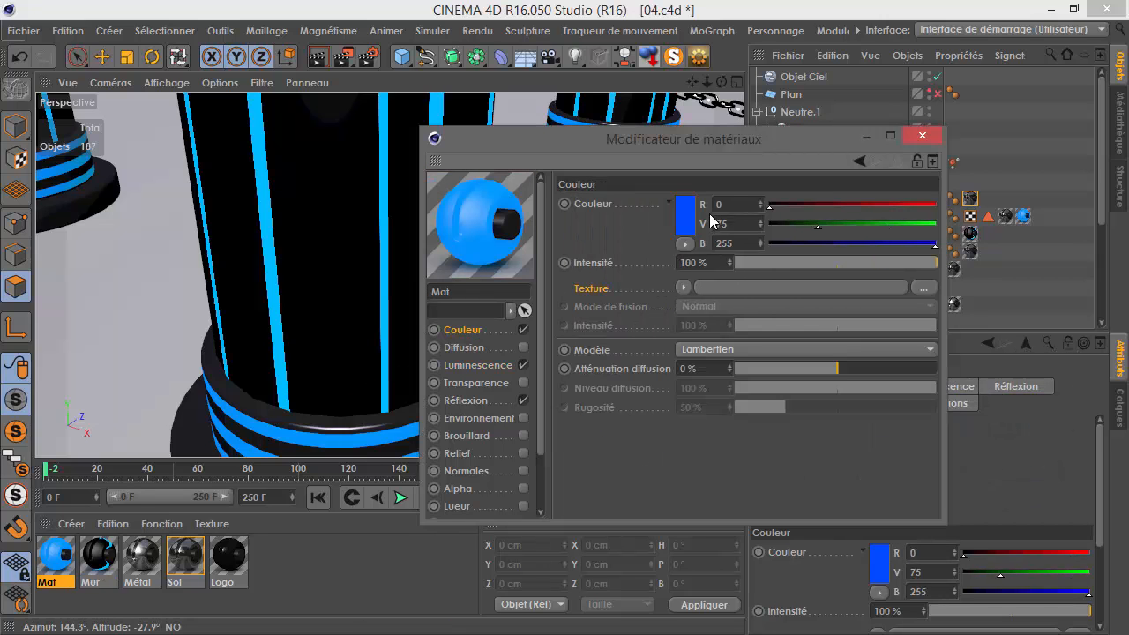
left_click(477, 365)
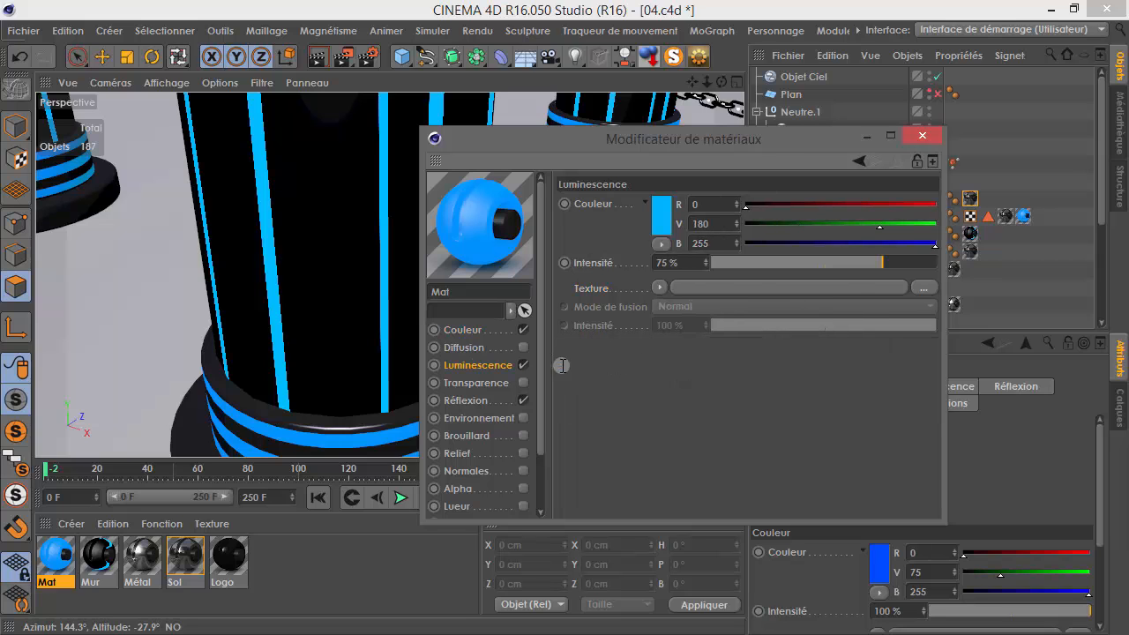
left_click(98, 558)
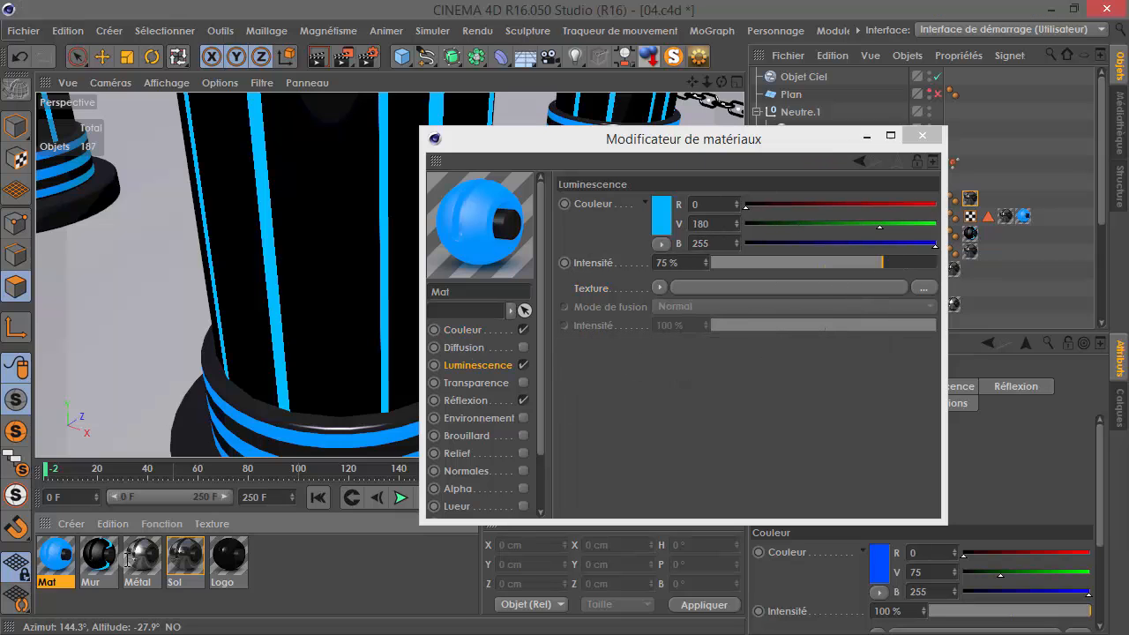
double_click(697, 271)
type("75")
key("Return")
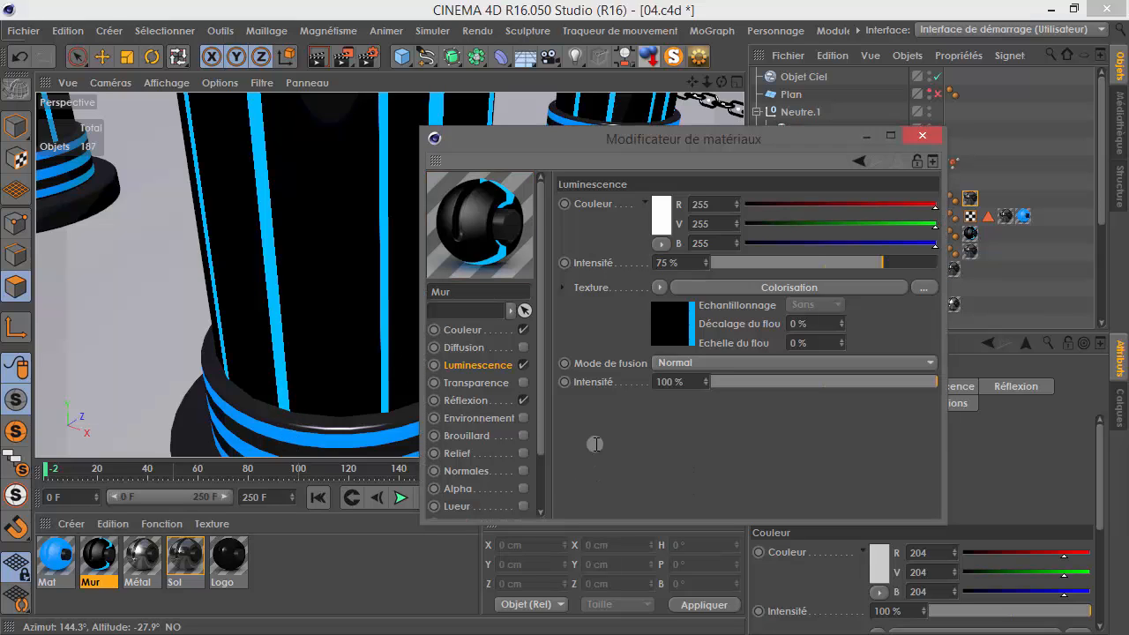
- Test the Mur luminescence colour at 0% intensity and with the channel toggled off and on, and set the intensity to 100%
left_click_drag(264, 411, 229, 266, "alt")
left_click_drag(865, 268, 709, 268)
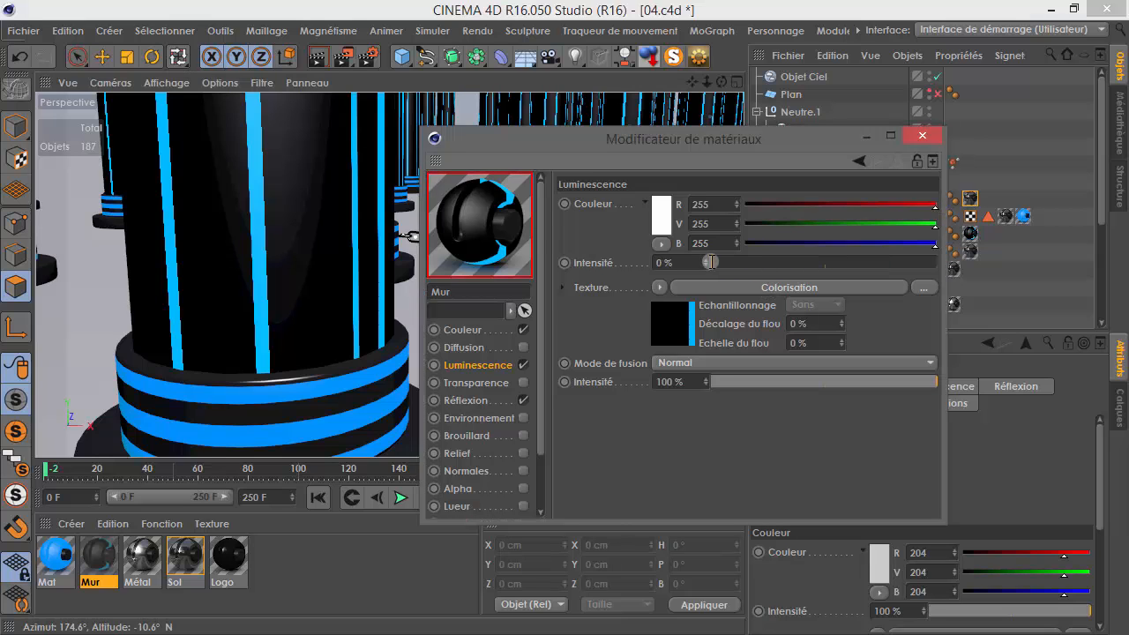
left_click(523, 365)
left_click(523, 365)
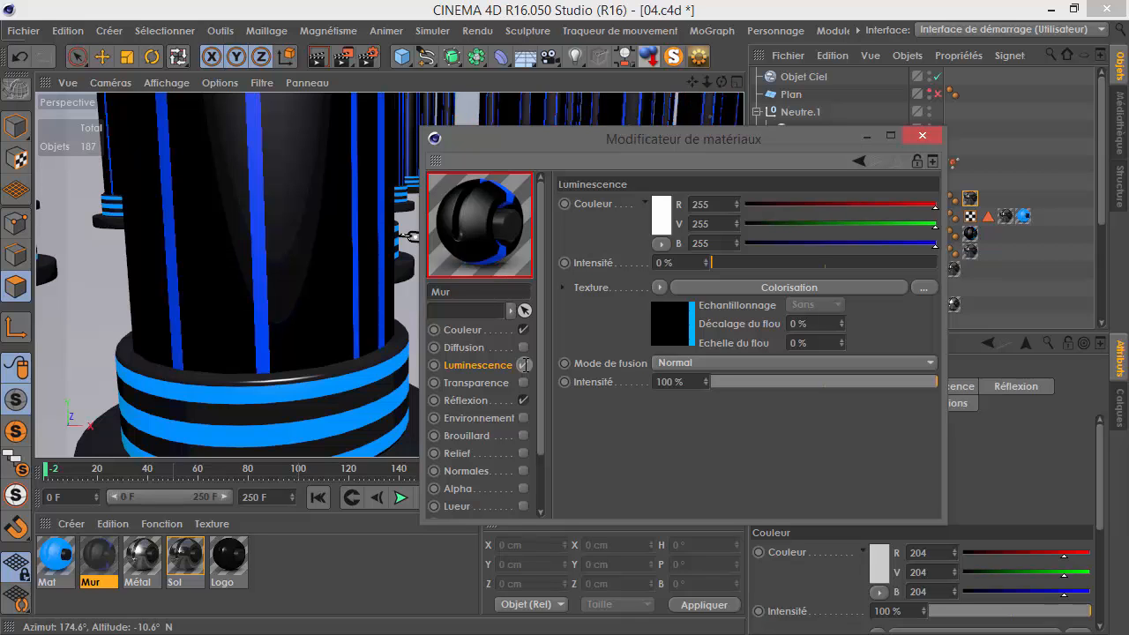
left_click_drag(796, 261, 942, 267)
left_click(696, 385)
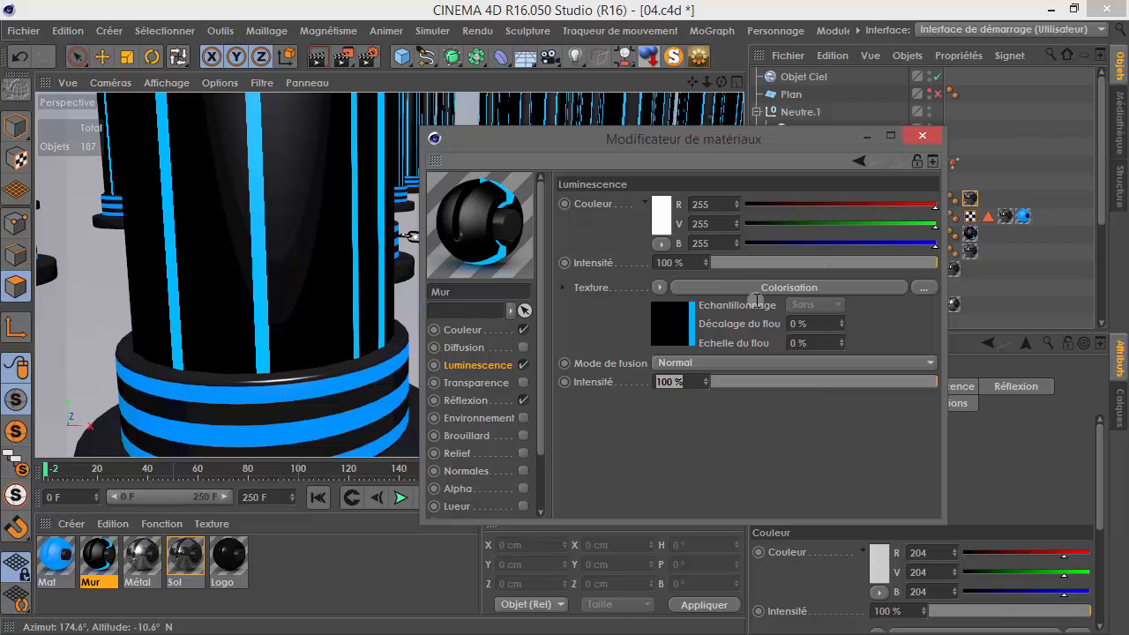
left_click_drag(880, 265, 1013, 256)
- Set the Mur luminescence texture's mix intensity to 75% and change the luminescence colour to black (0, 0, 0)
left_click(688, 382)
double_click(663, 385)
type("75")
key("Return")
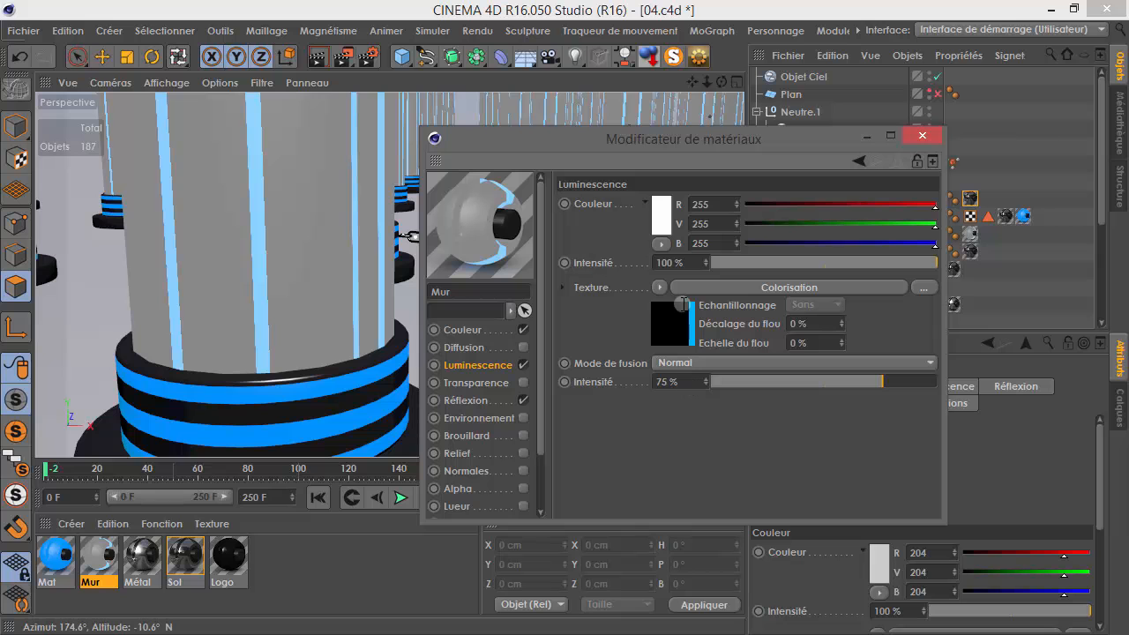
left_click(662, 221)
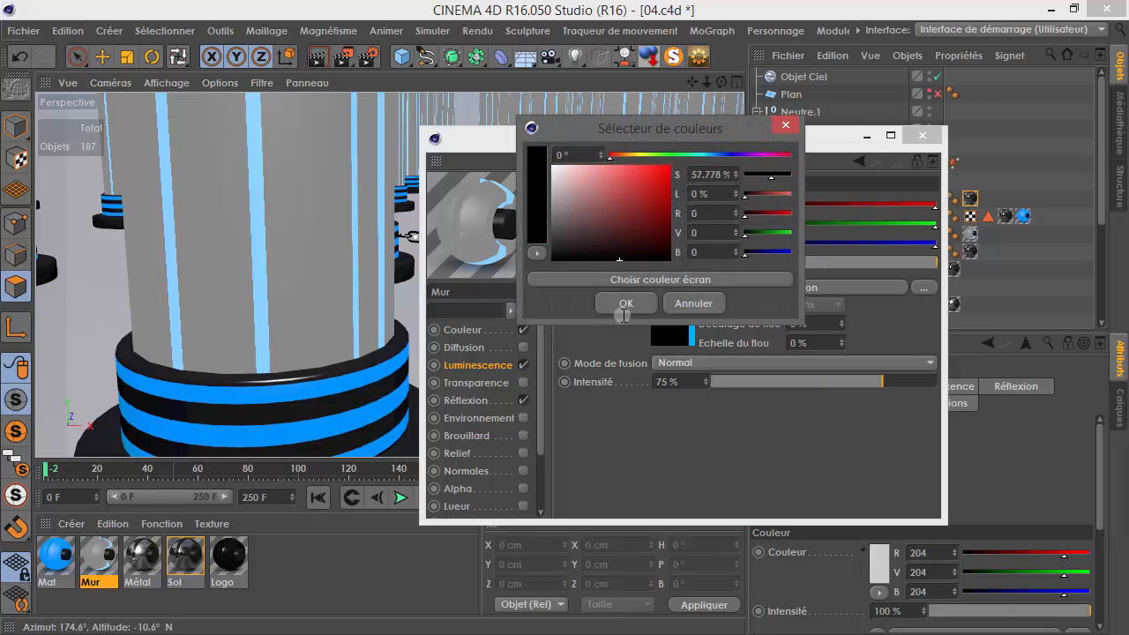
left_click(618, 303)
- Compare the pillars with the reference video 052-ReozDZN.mp4 in VLC, and return to the Cinema 4D scene
left_click_drag(310, 410, 302, 246, "alt")
right_click_drag(300, 321, 272, 323, "alt")
left_click_drag(322, 325, 62, 330, "alt")
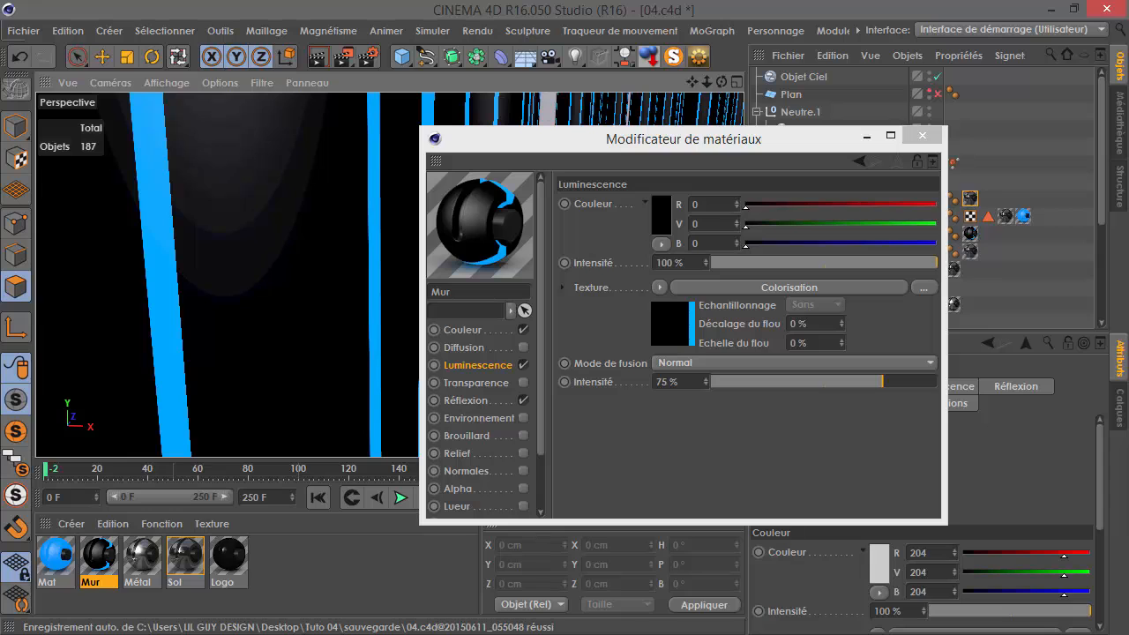
key("alt+Tab")
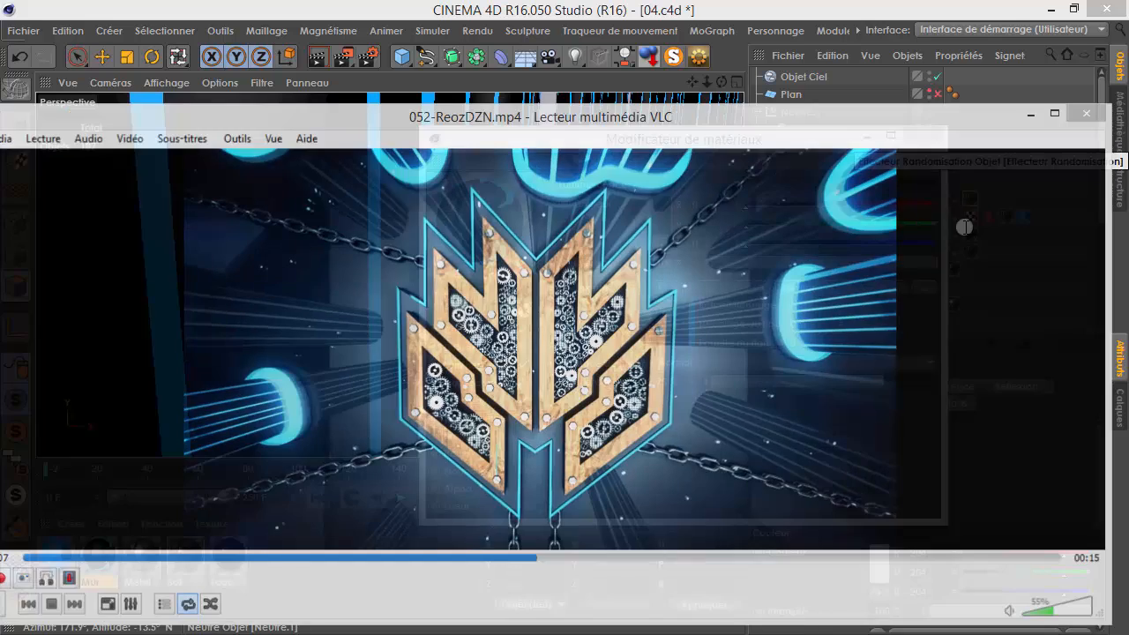
left_click(1030, 115)
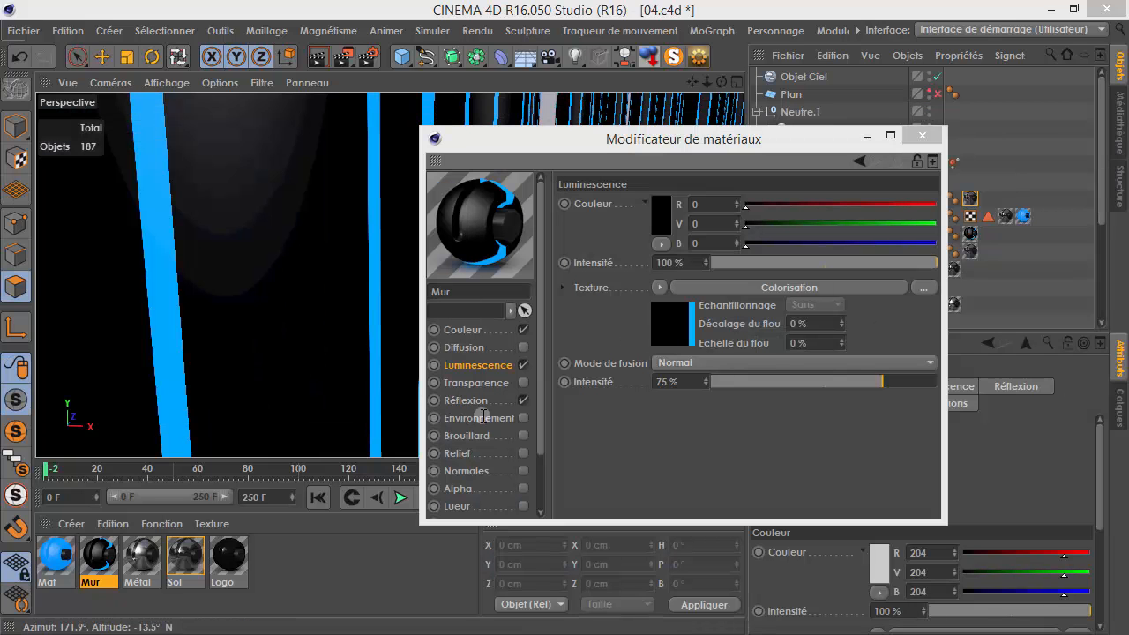
left_click(139, 562)
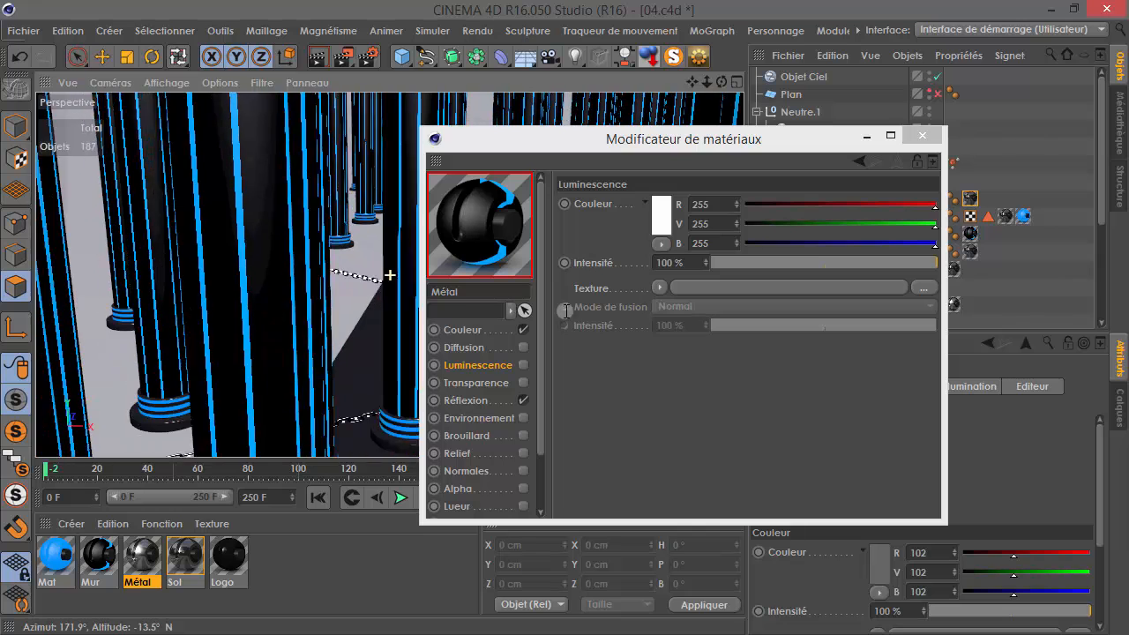
middle_click_drag(278, 427, 249, 323, "alt")
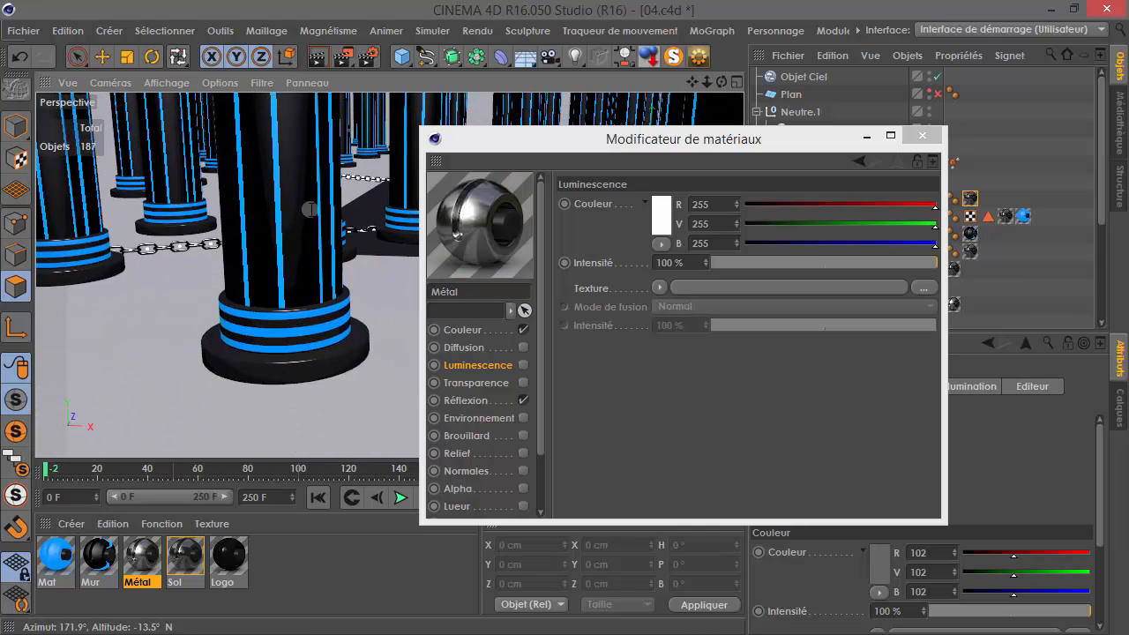
- Check the Mur material's reflection layers and copy the Calque 1 reflection layer from the Métal material
left_click(113, 557)
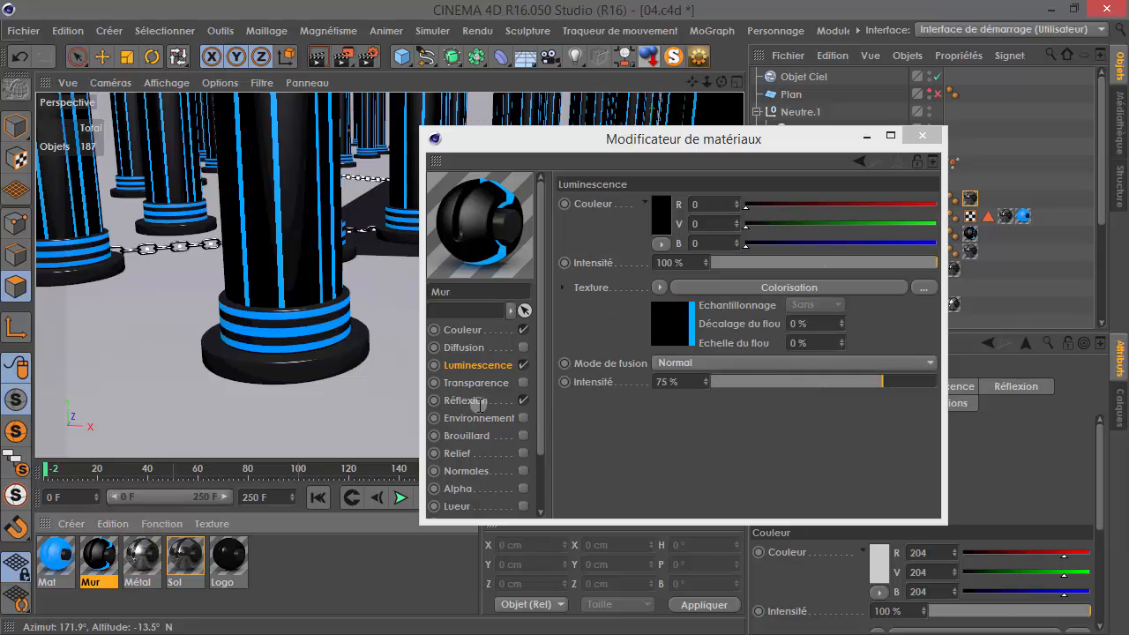
left_click(476, 401)
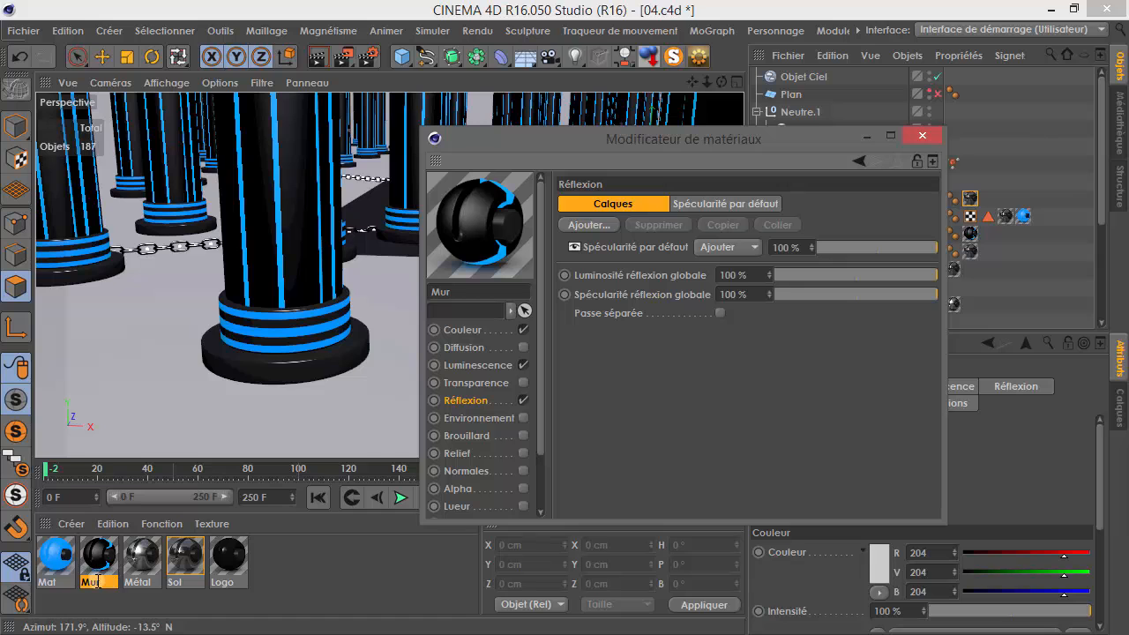
left_click(140, 553)
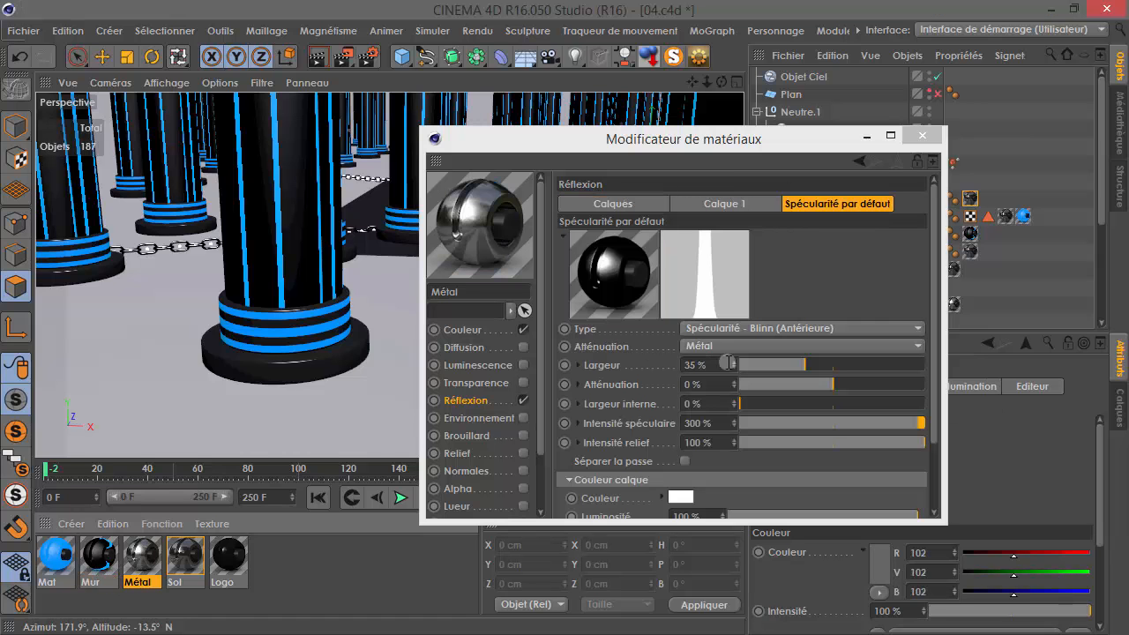
left_click(613, 204)
right_click(608, 268)
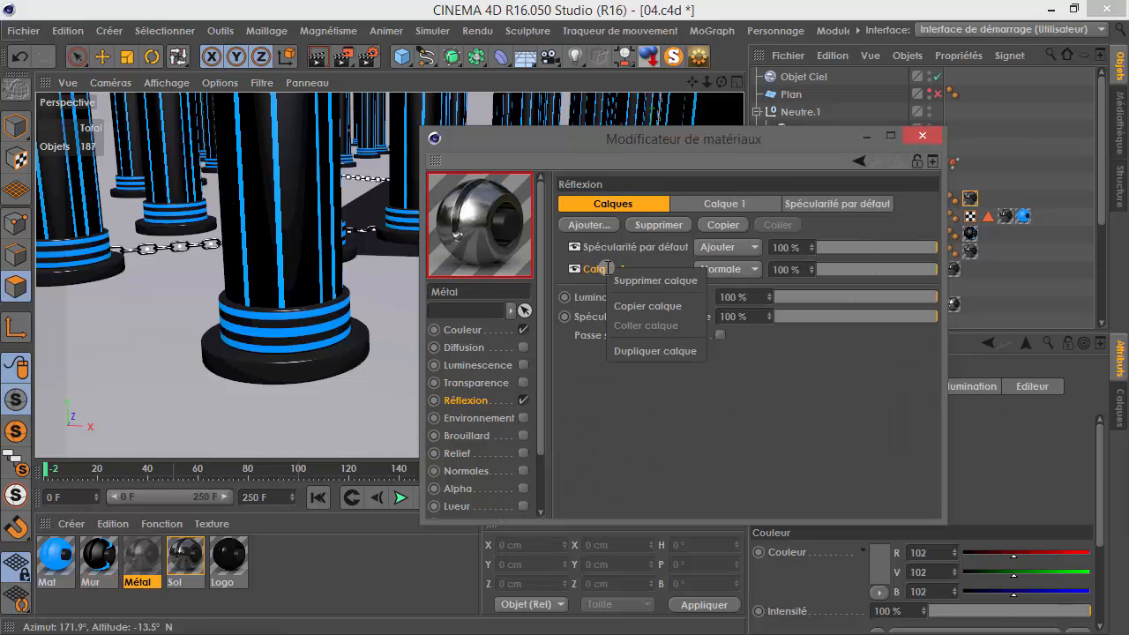
left_click(680, 306)
- Paste the copied reflection layer into the Mur material and move it below the default specular layer
left_click(119, 554)
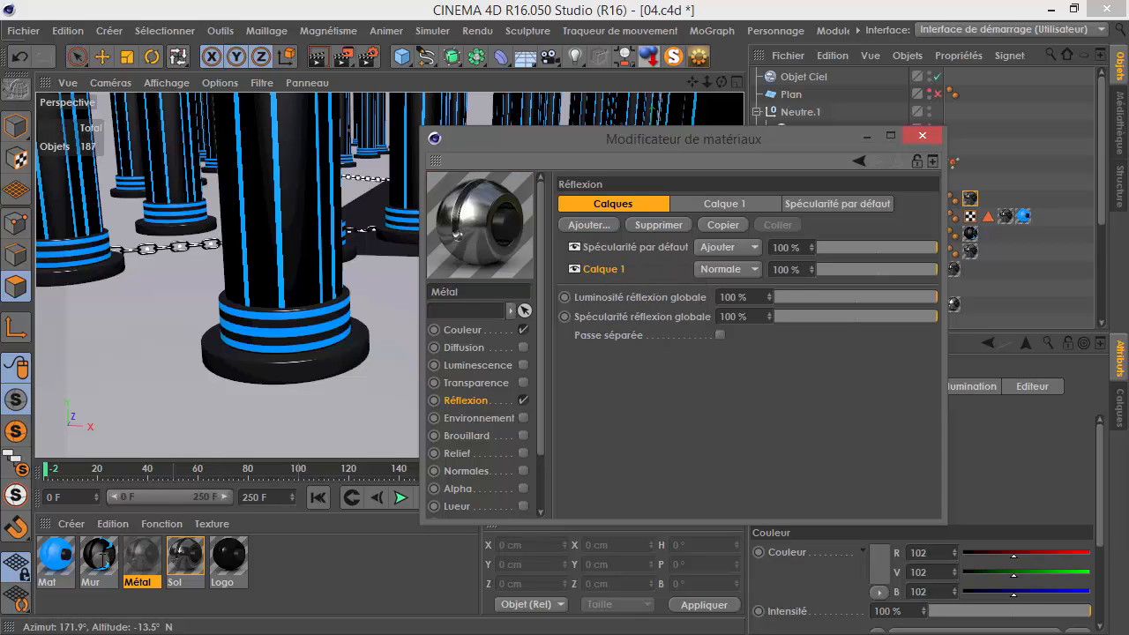
right_click(612, 254)
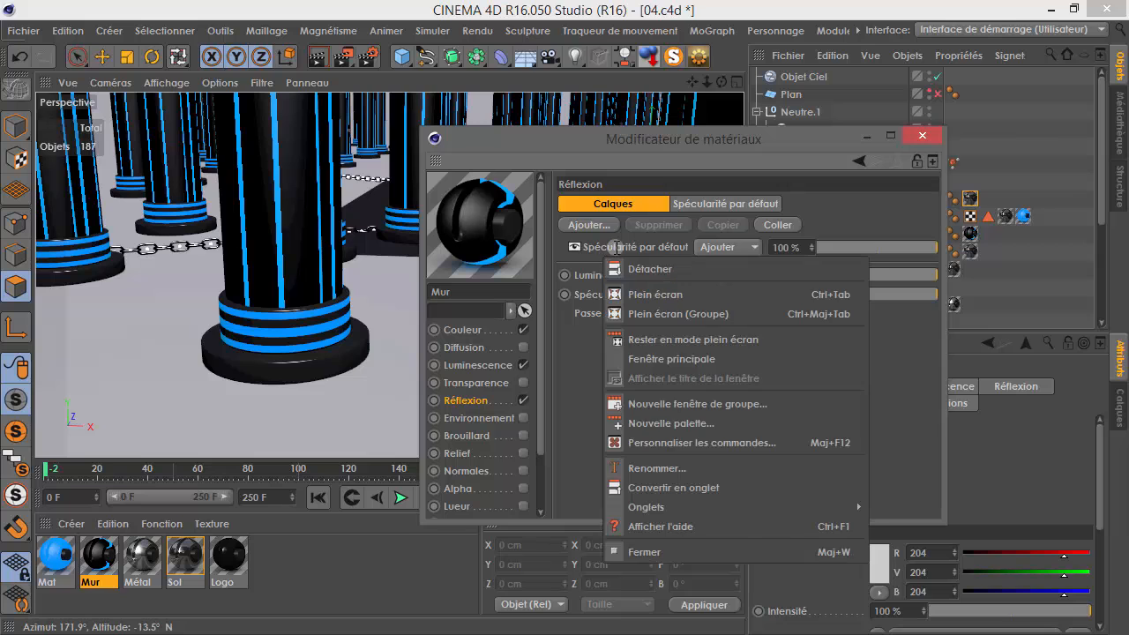
right_click(618, 247)
left_click(648, 304)
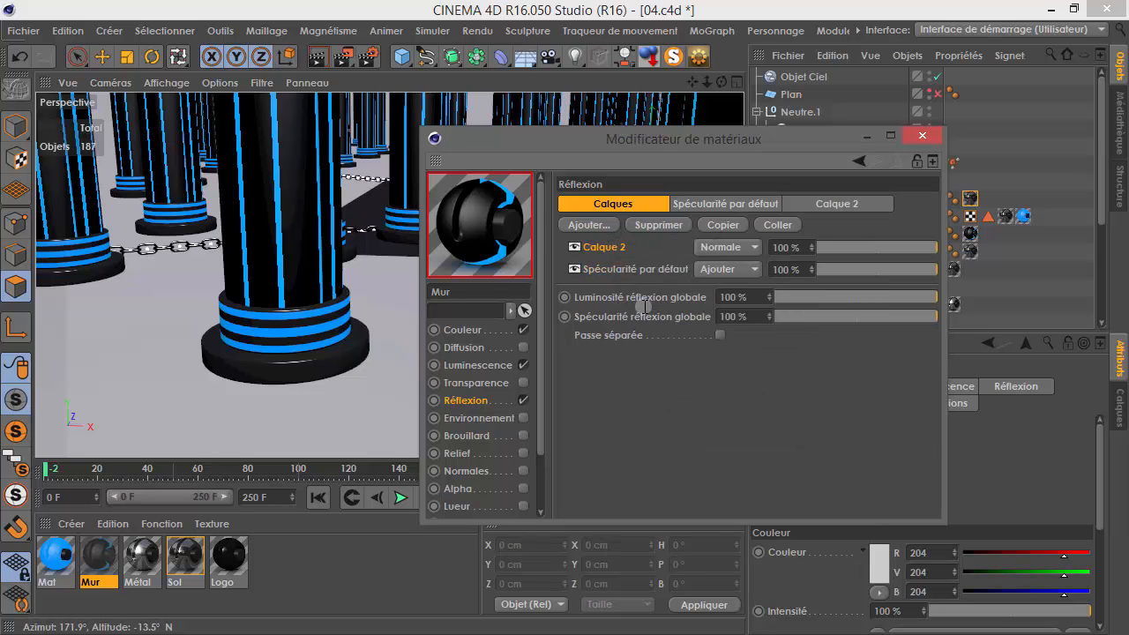
left_click_drag(623, 277, 673, 283)
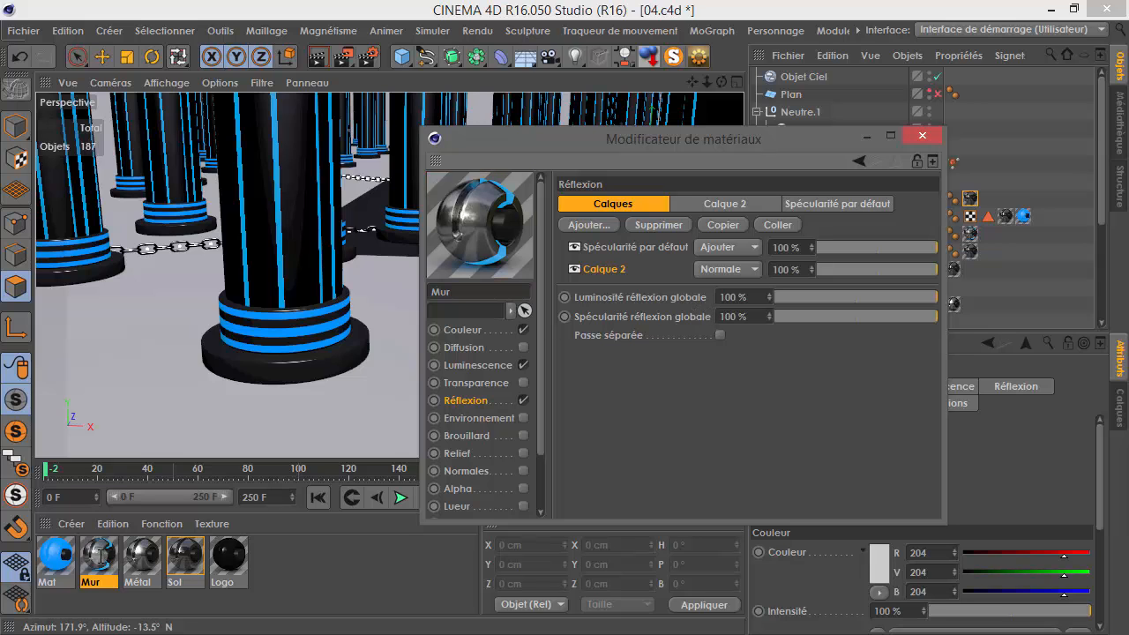
- Copy the default specular layer from the Métal material's reflection channel
double_click(100, 556)
left_click(137, 556)
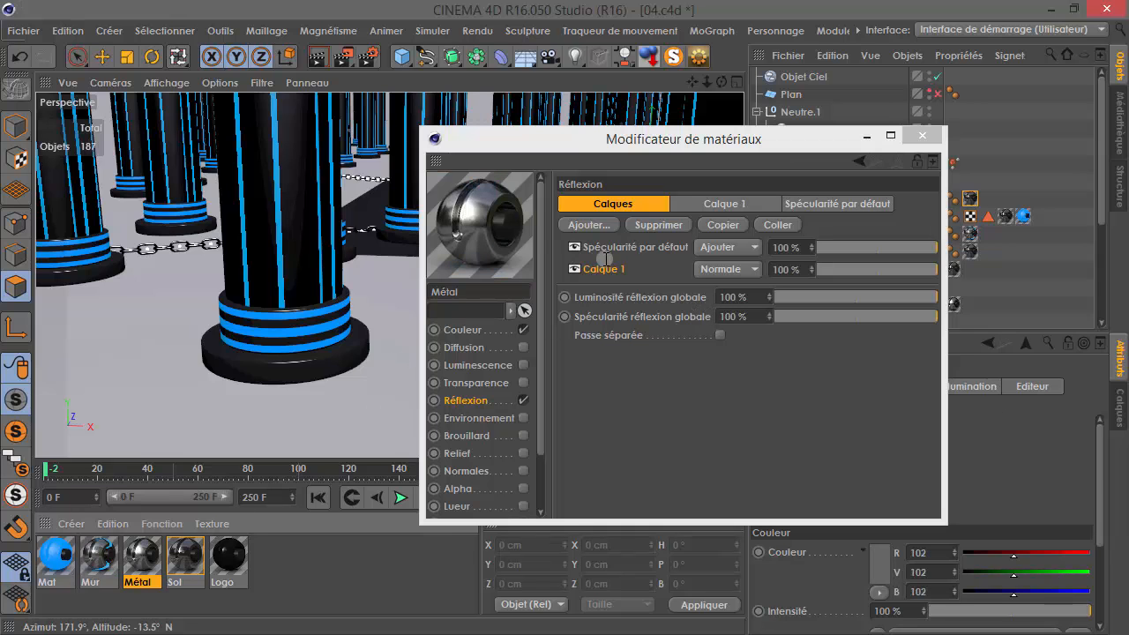
right_click(624, 250)
left_click(676, 289)
- Paste the copied specular layer into the Mur material, delete its original default specular layer, and close the material editor
left_click(96, 555)
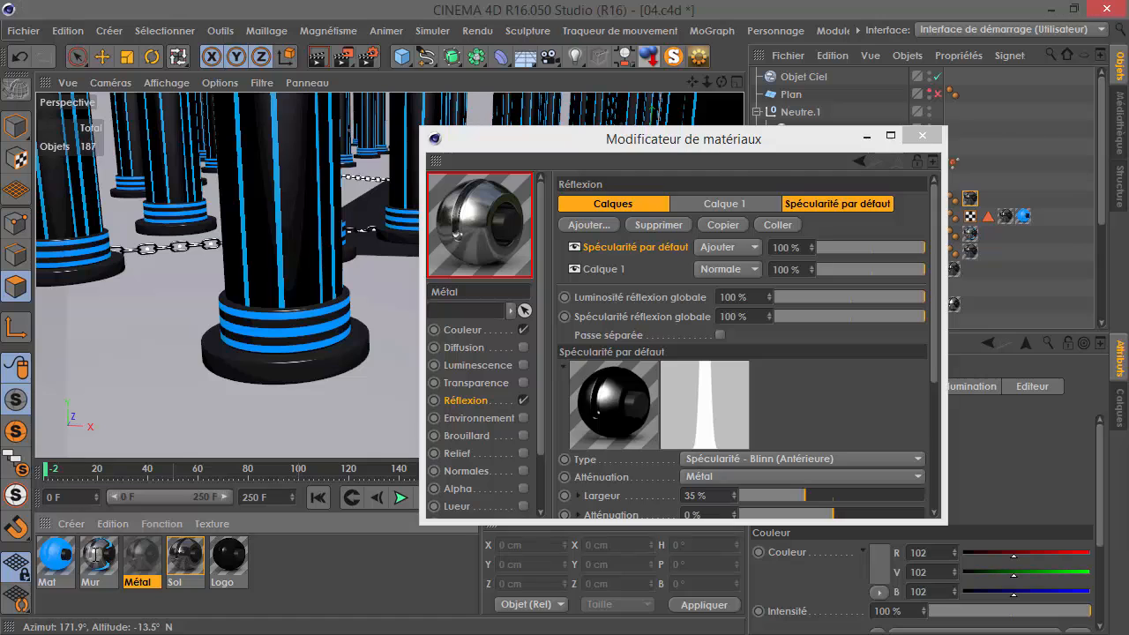
left_click(109, 552)
right_click(617, 269)
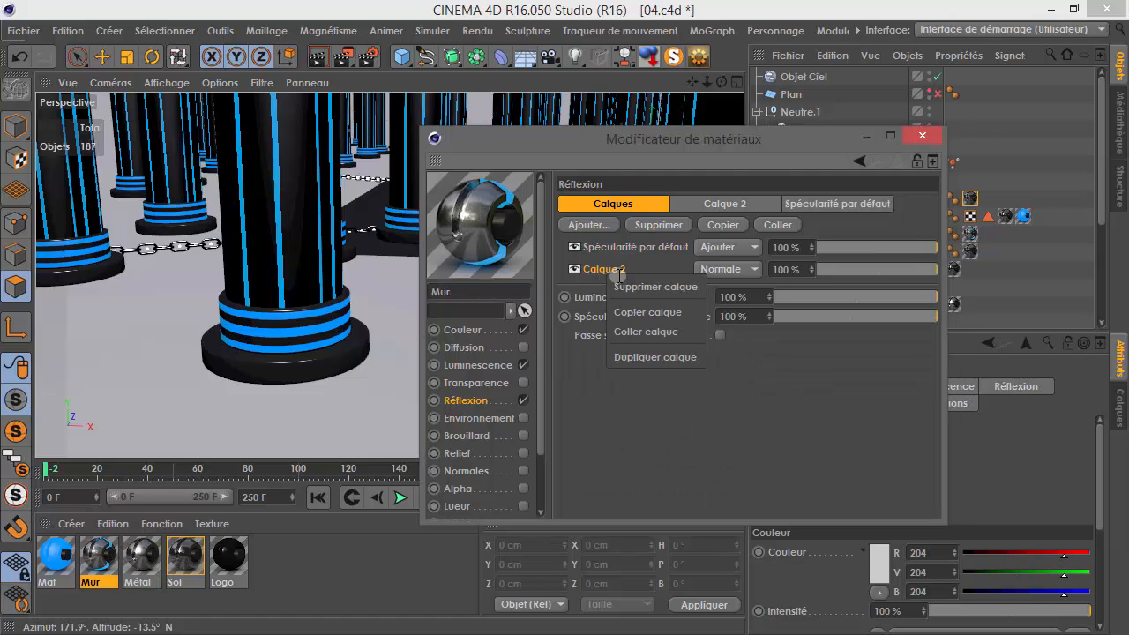
left_click(640, 327)
left_click(639, 288)
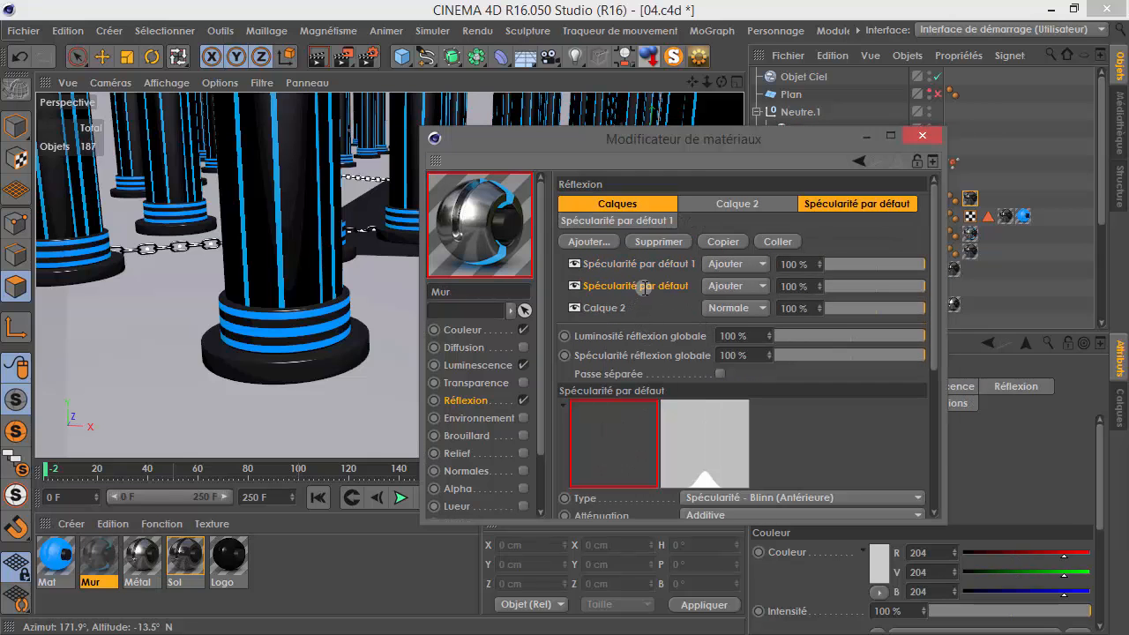
key("Delete")
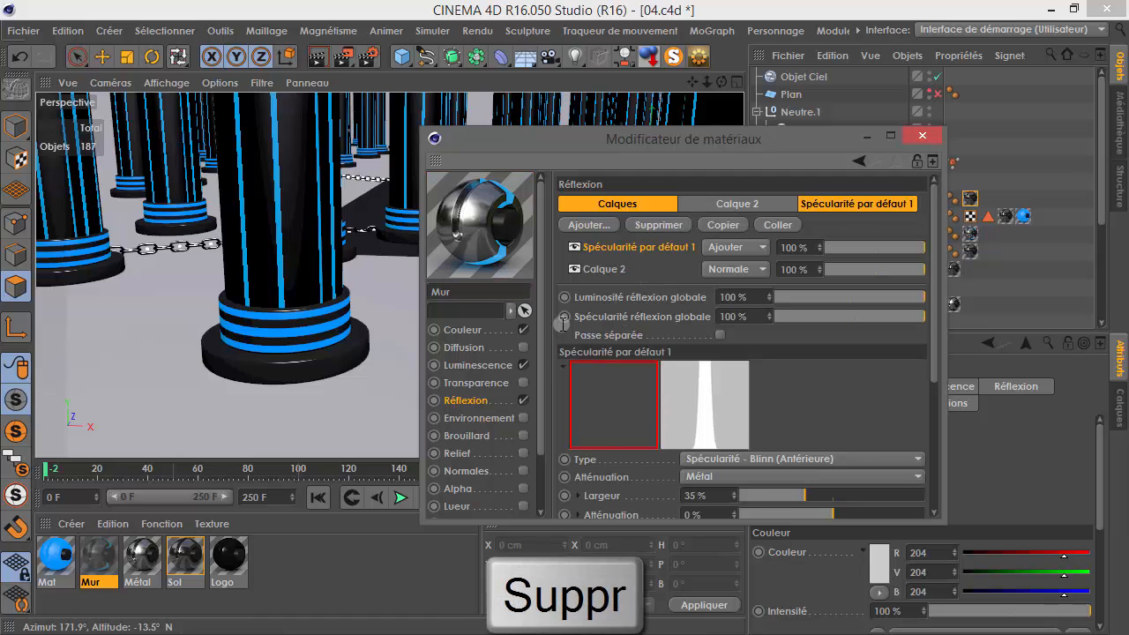
left_click(920, 137)
- Examine the pillars with the edited Mur material in the perspective view, close up and from above
scroll(199, 439, "down", 3)
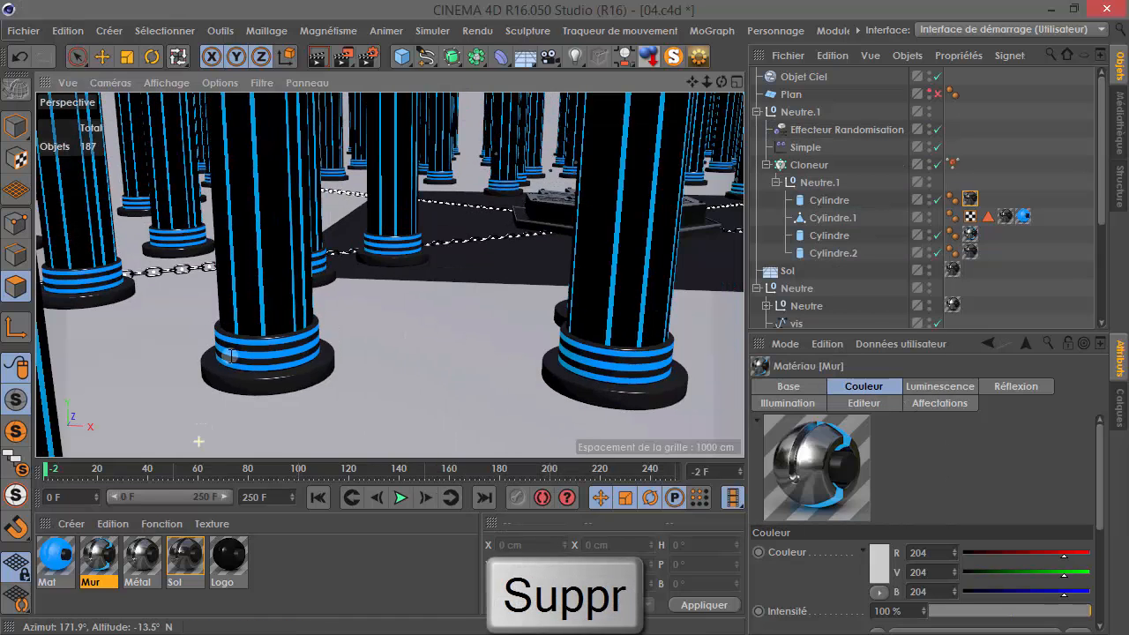
left_click_drag(285, 288, 265, 345, "alt")
scroll(265, 346, "down", 6)
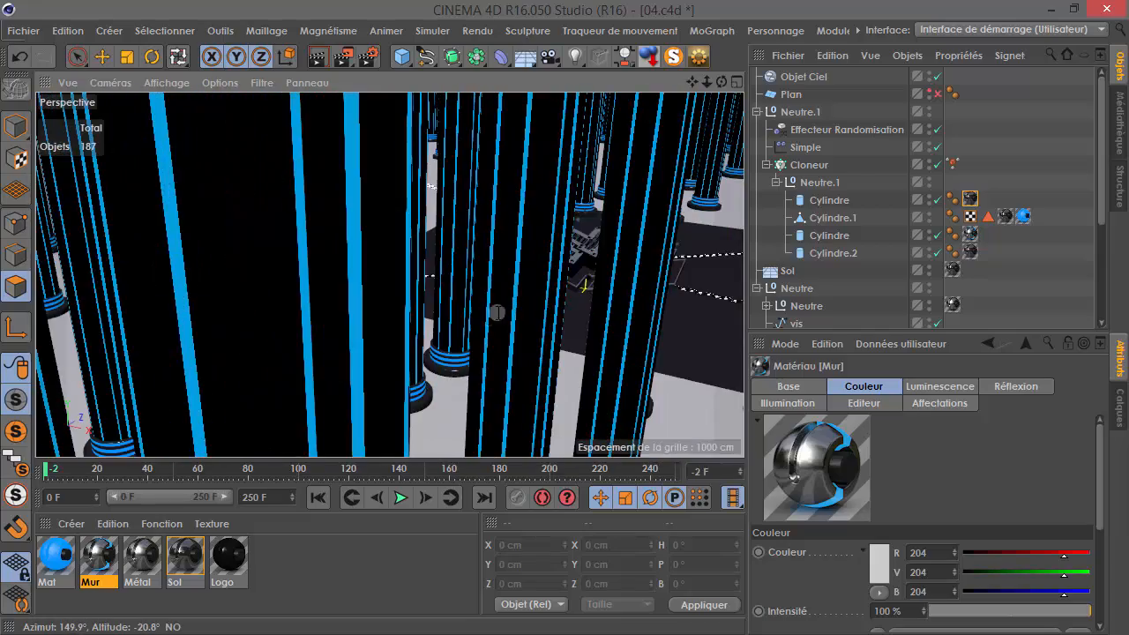
scroll(390, 273, "down", 2)
scroll(404, 302, "down", 1)
scroll(403, 303, "up", 2)
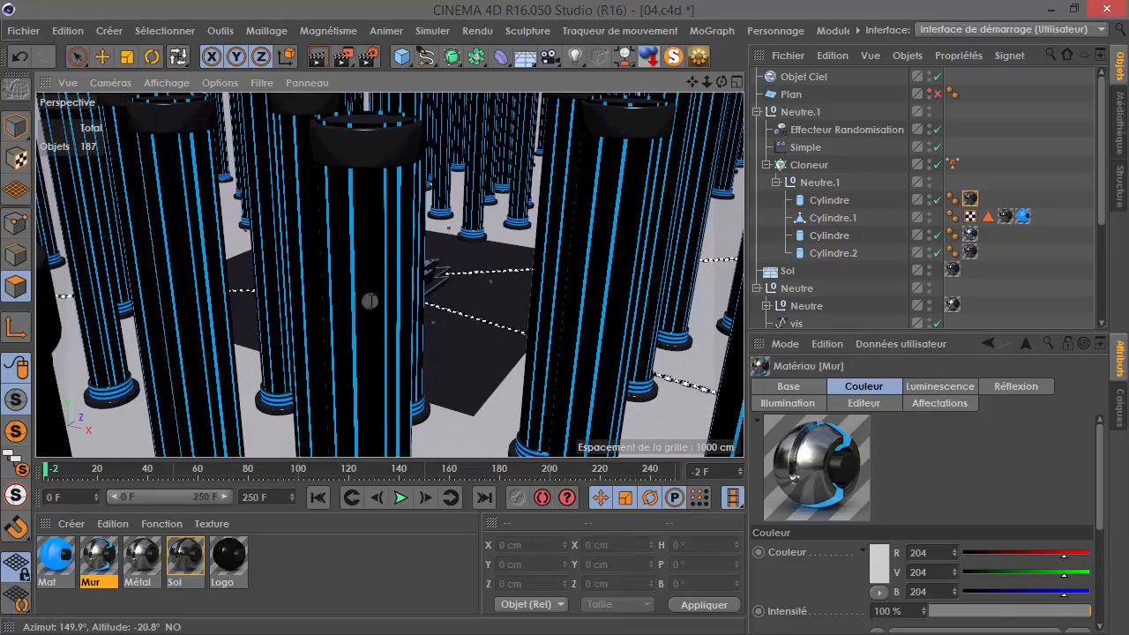
- Set the dark knot of the colorization gradient in the Mur material's color channel to 10% brightness
scroll(390, 276, "up", 2)
left_click_drag(390, 276, 275, 401, "alt")
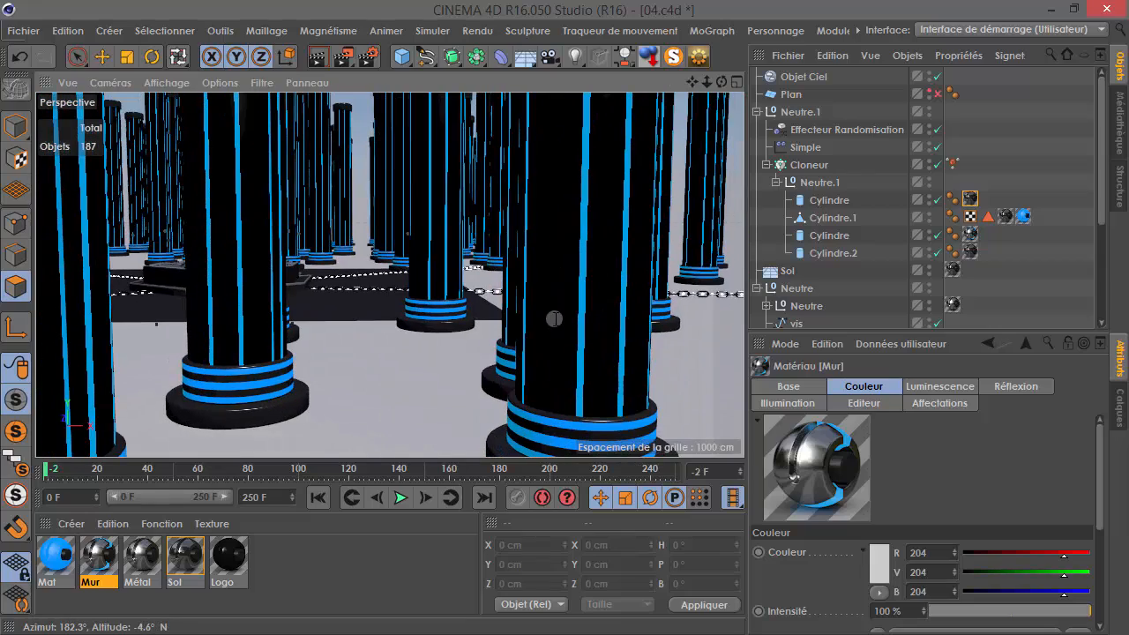
left_click_drag(500, 386, 517, 402, "alt")
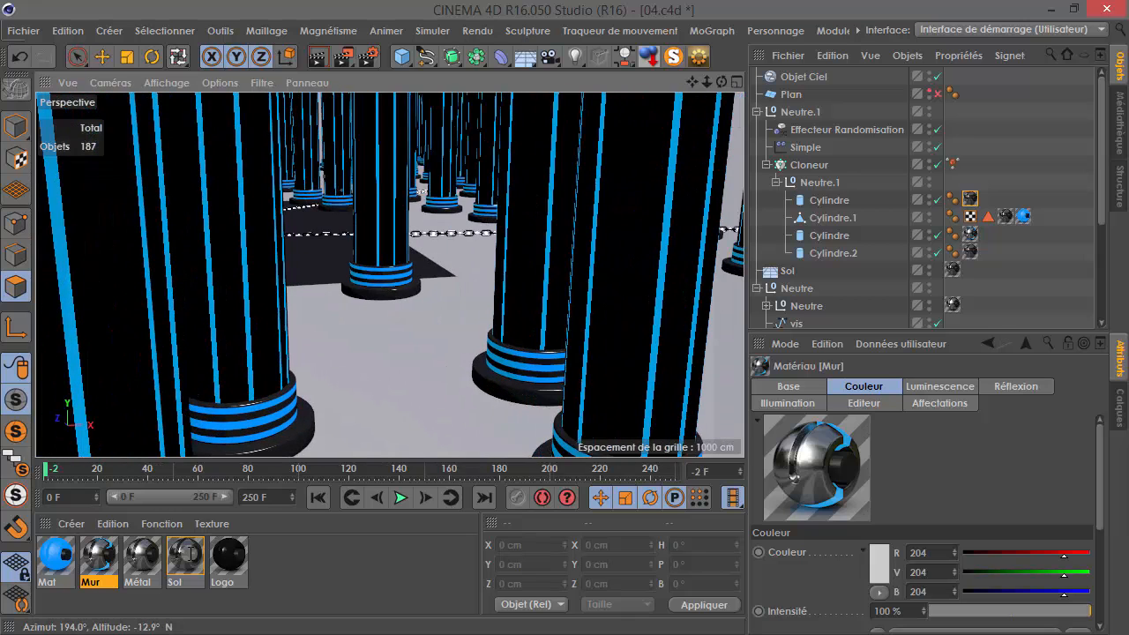
double_click(101, 557)
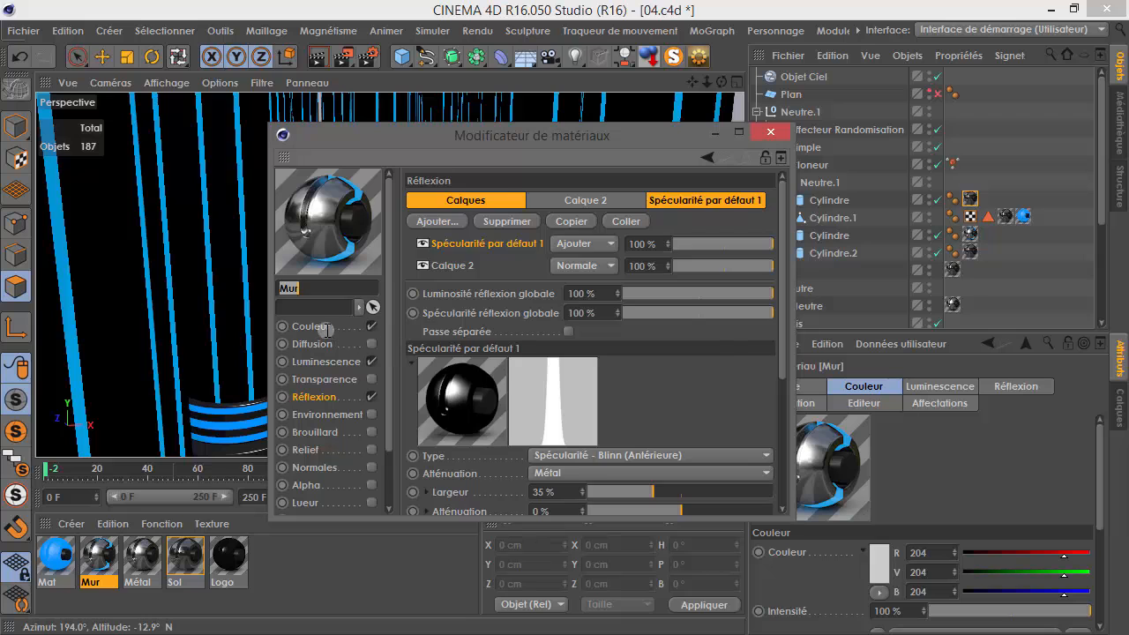
left_click(310, 326)
left_click(550, 324)
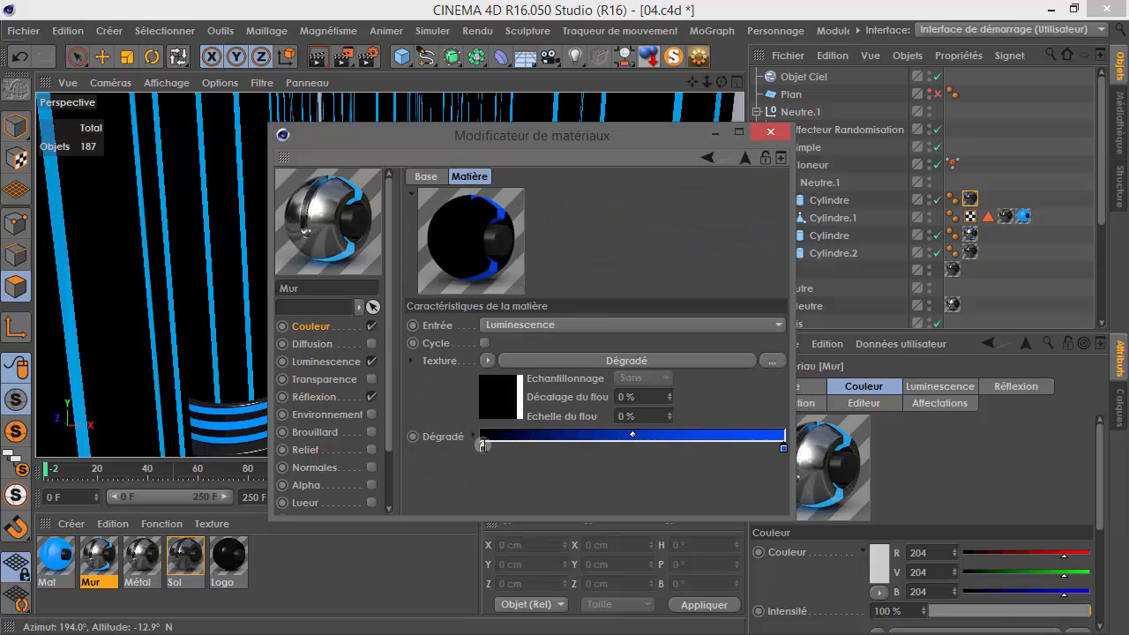
double_click(483, 445)
double_click(531, 416)
type("10")
left_click(441, 527)
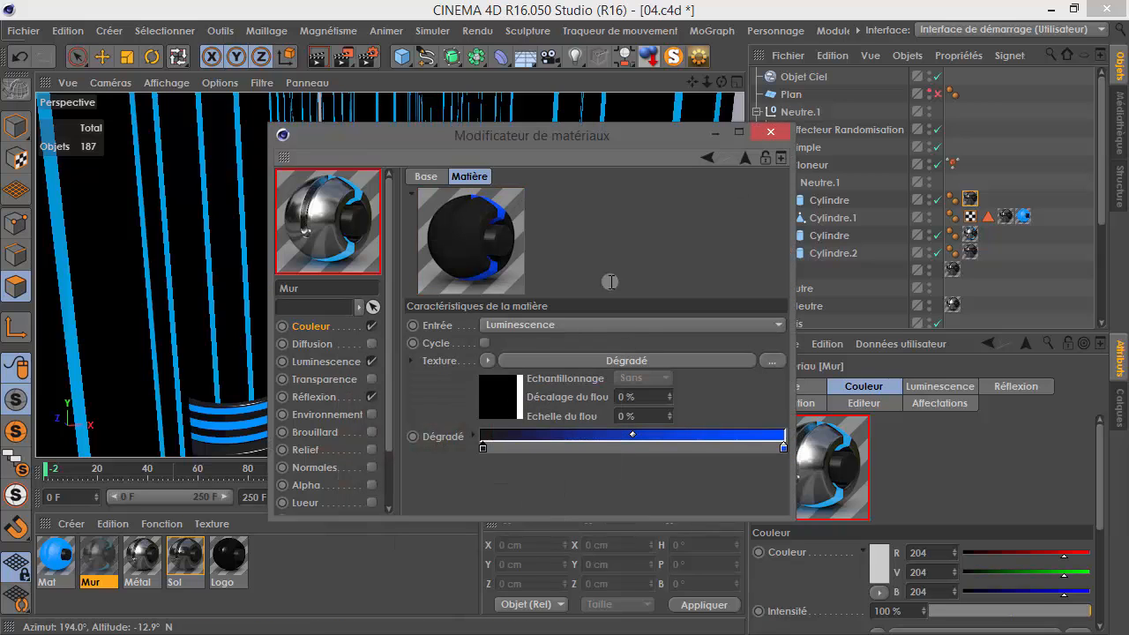
- Check the base color settings of the Métal material for comparison
left_click(142, 556)
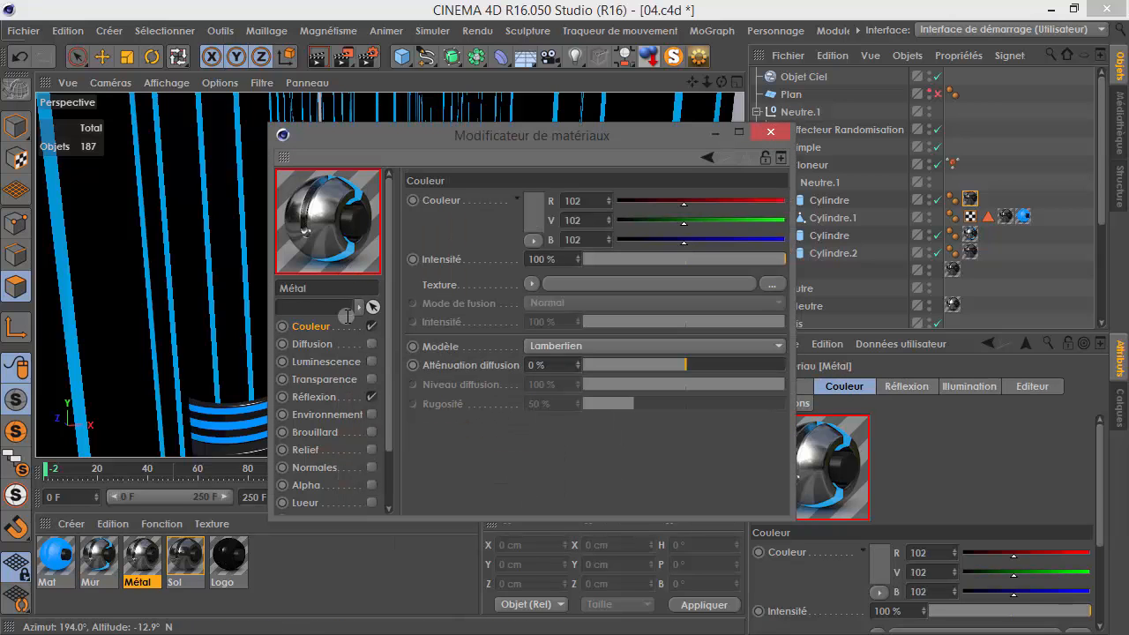
left_click(533, 219)
left_click(510, 304)
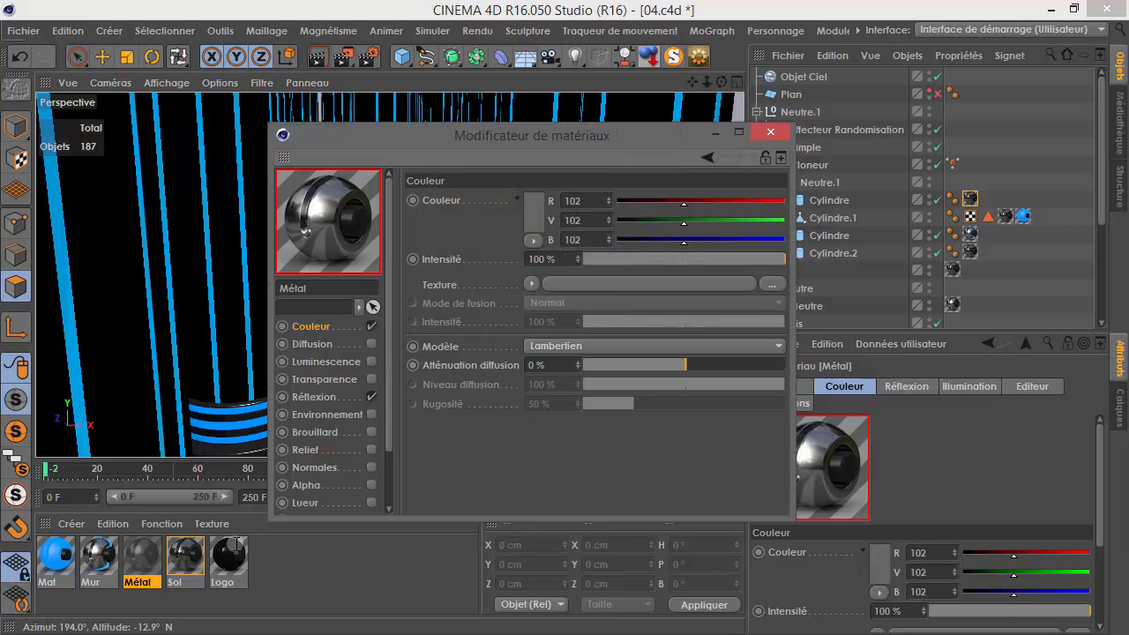
- Set the dark knot of the Mur color channel's colorization gradient back to black with 0% brightness
left_click(99, 554)
left_click(542, 280)
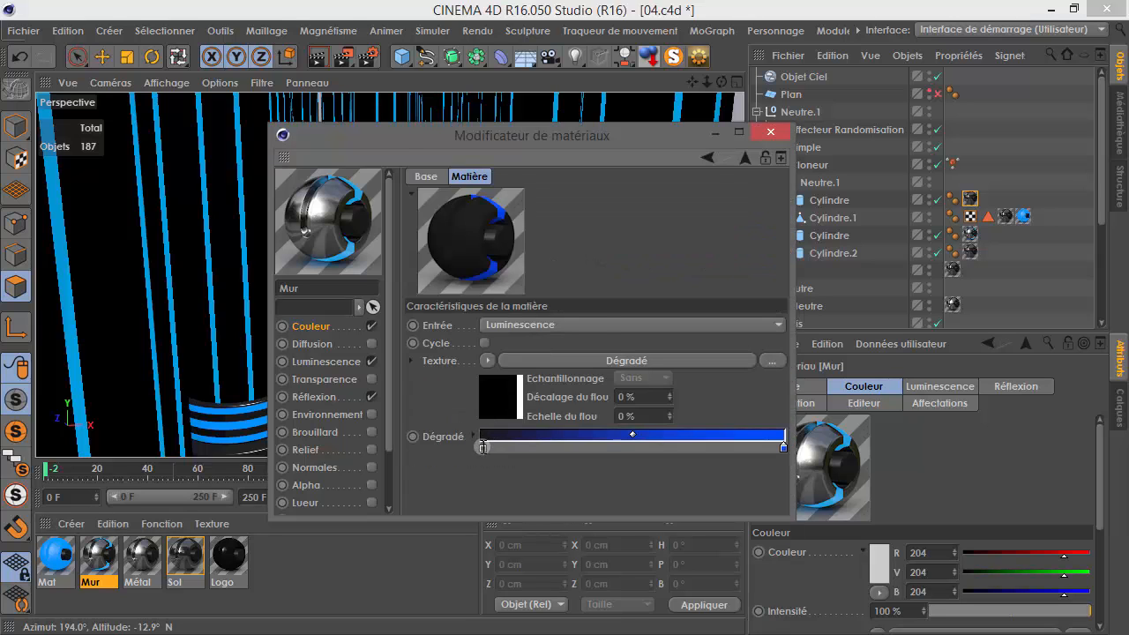
double_click(483, 447)
left_click(541, 420)
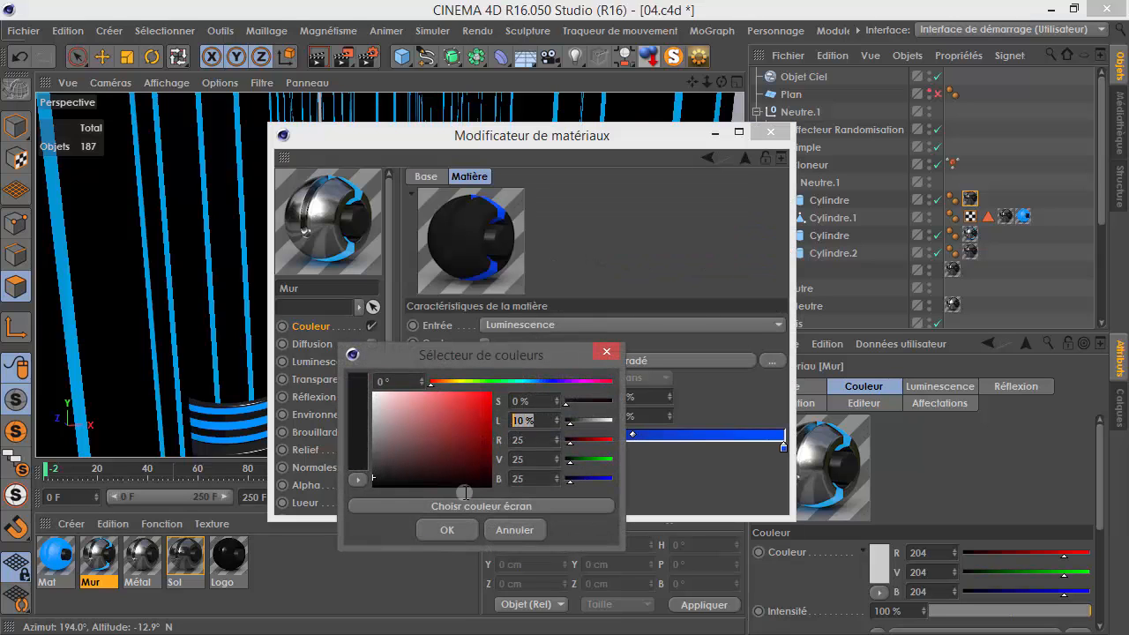
left_click(497, 530)
double_click(483, 447)
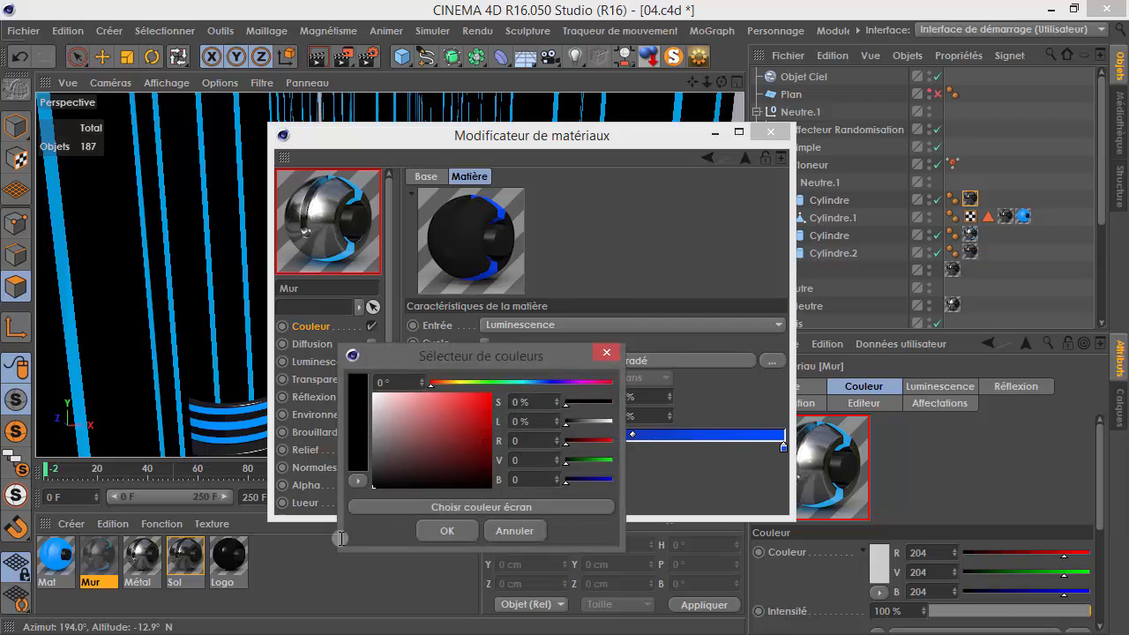
left_click(445, 530)
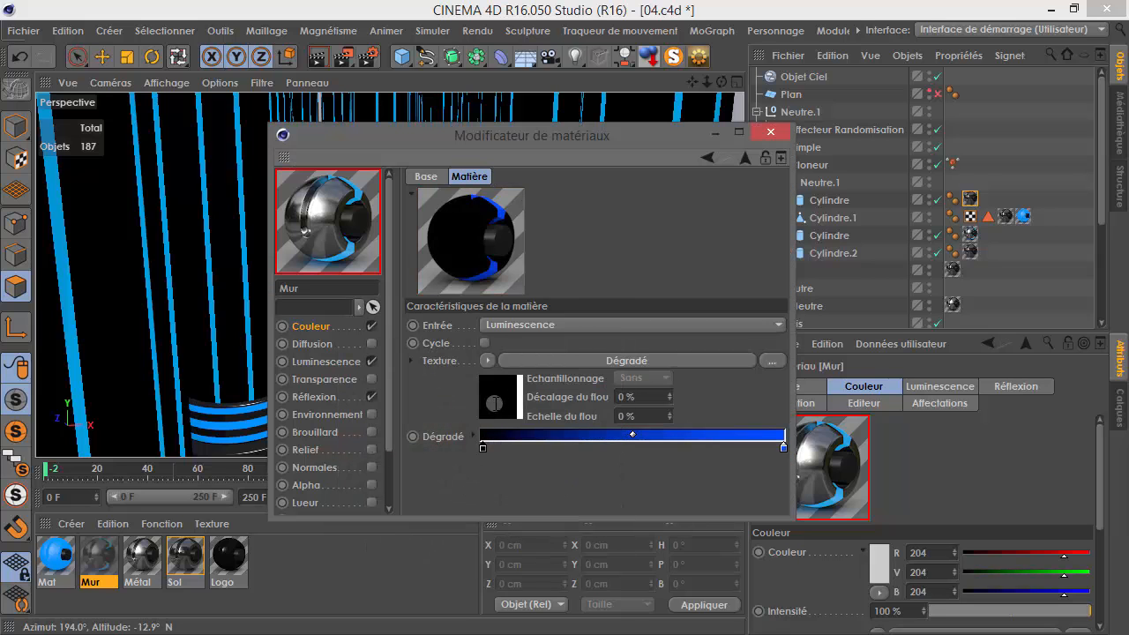
- Lighten the black knot of the Dégradé texture inside Mur's color channel to grey and close the material editor
left_click(499, 362)
double_click(502, 336)
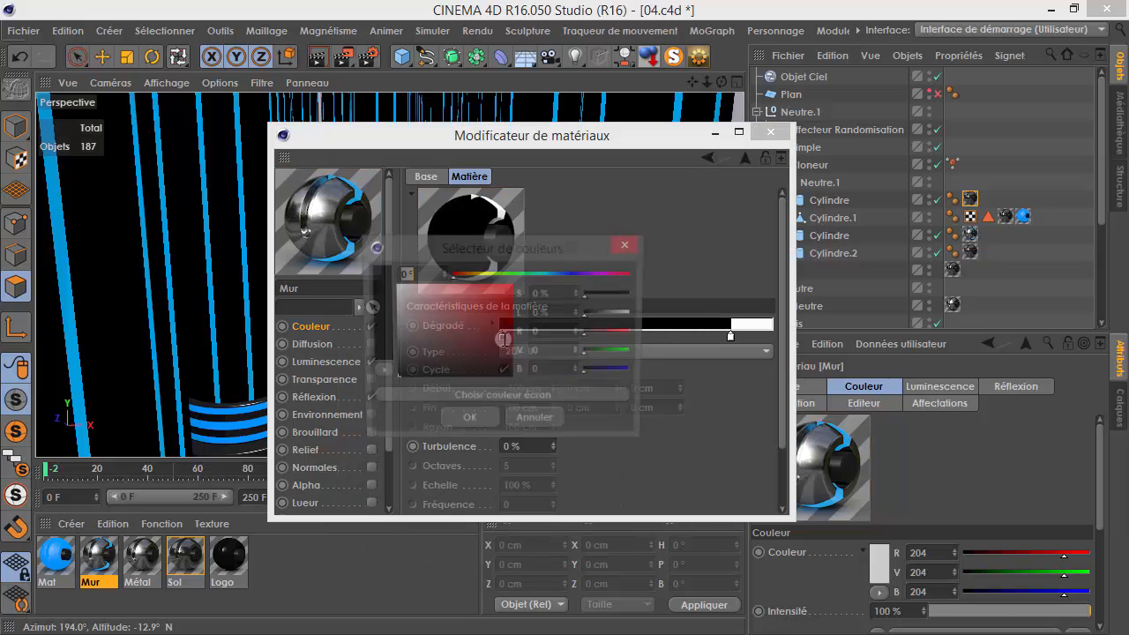
left_click(469, 422)
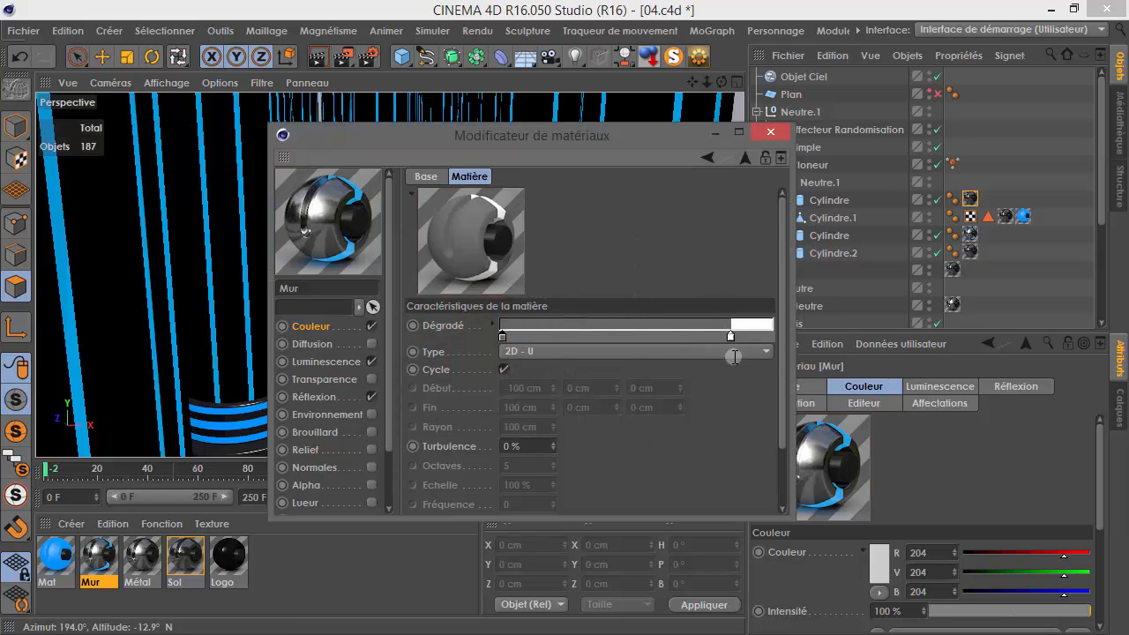
left_click(326, 329)
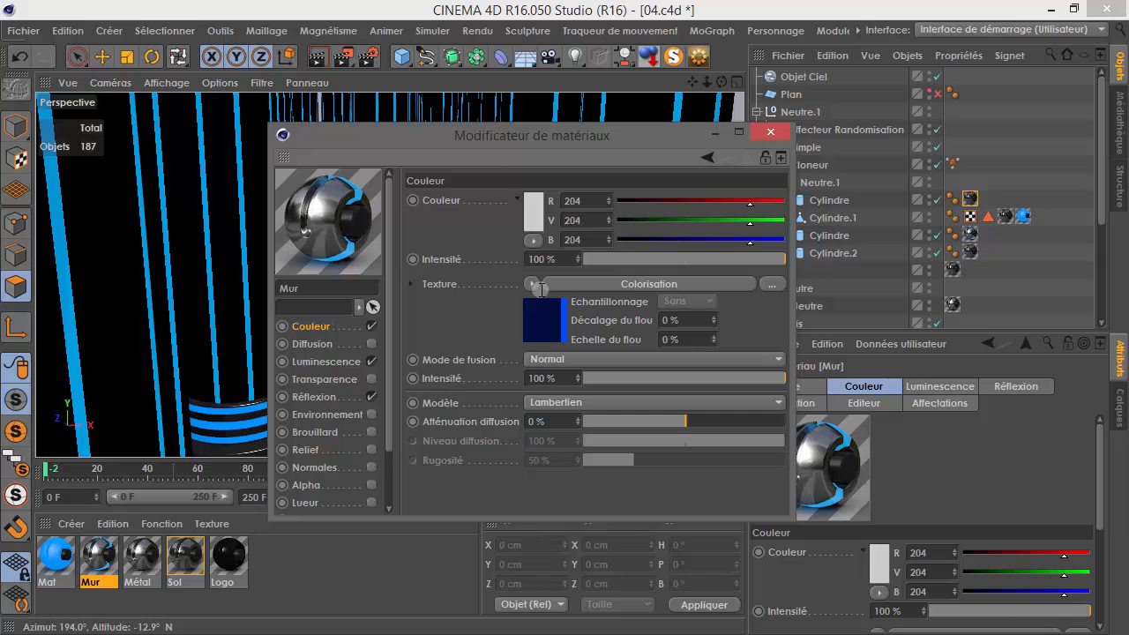
left_click(326, 362)
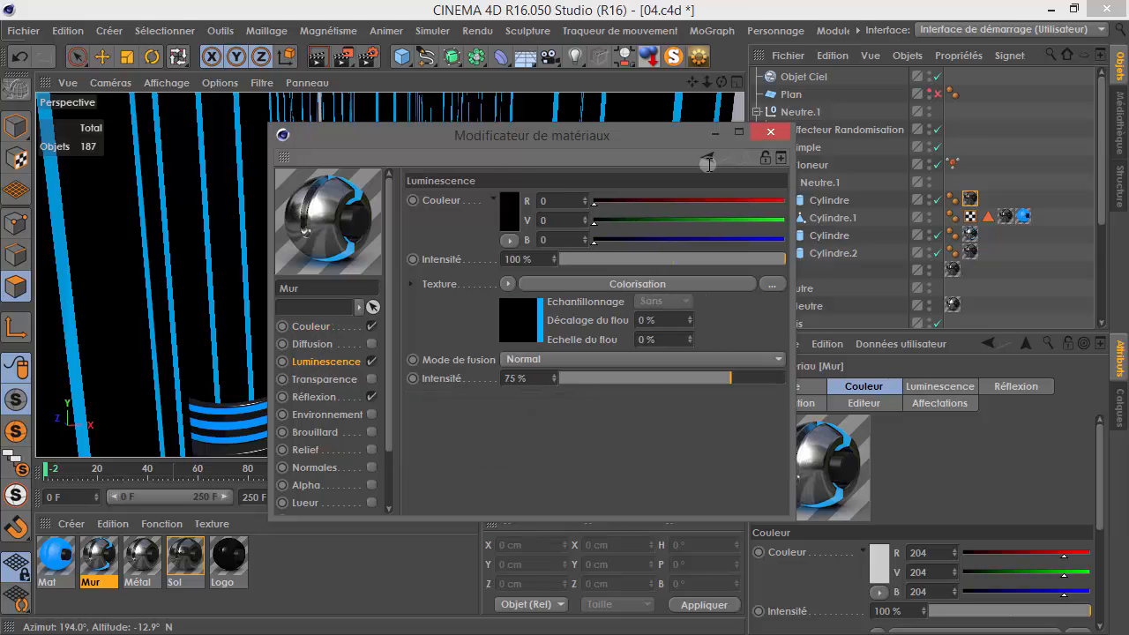
left_click(769, 132)
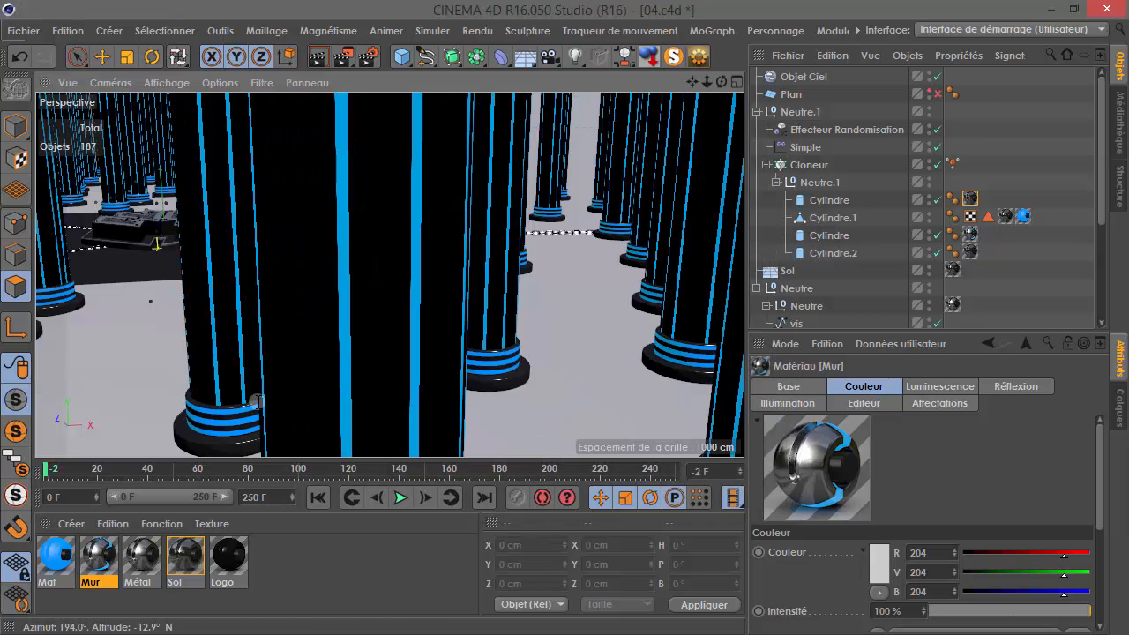
- Reopen the Mur material for editing and move its editor clear of the pillars
left_click_drag(224, 433, 275, 422, "alt")
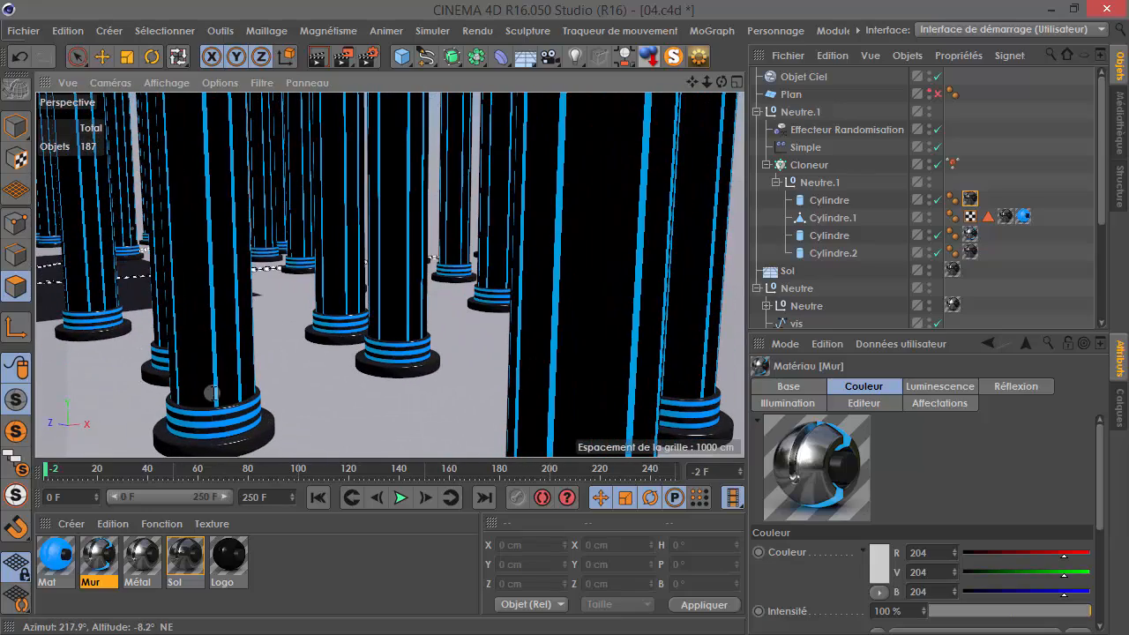
left_click_drag(197, 398, 244, 355, "alt")
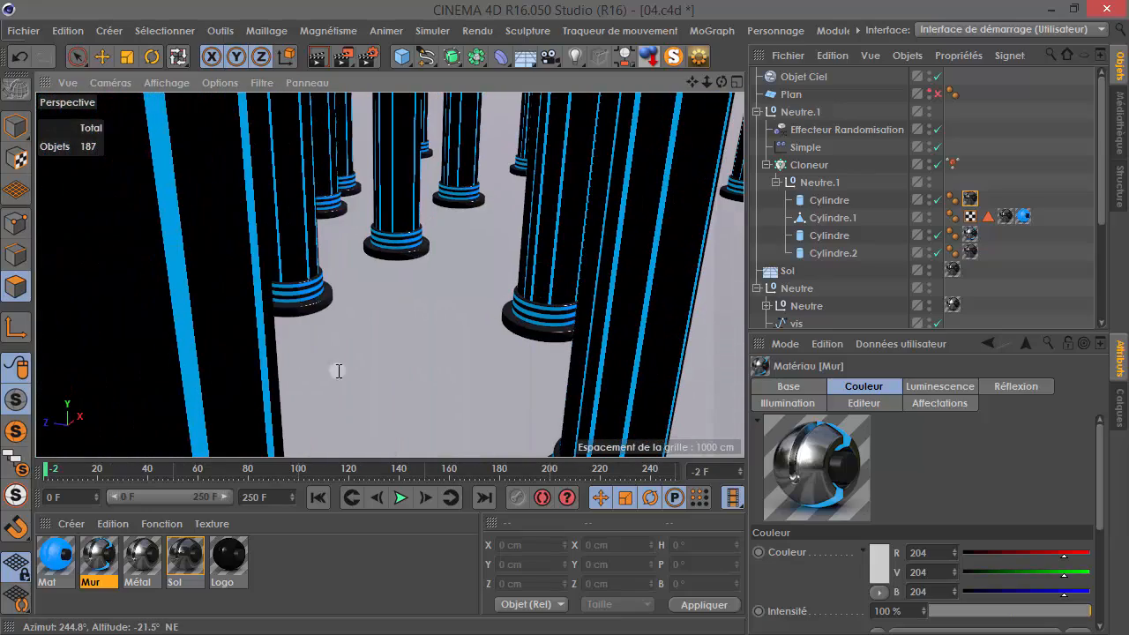
left_click_drag(547, 318, 544, 317, "alt")
left_click_drag(399, 315, 397, 311, "alt")
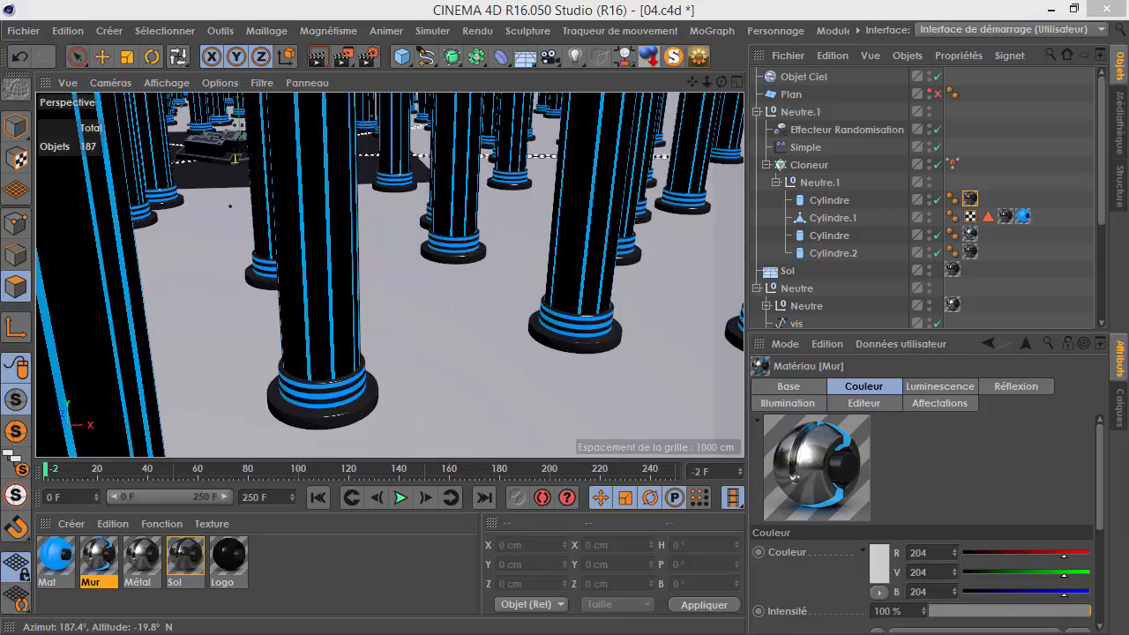
double_click(99, 558)
left_click_drag(67, 201, 933, 90)
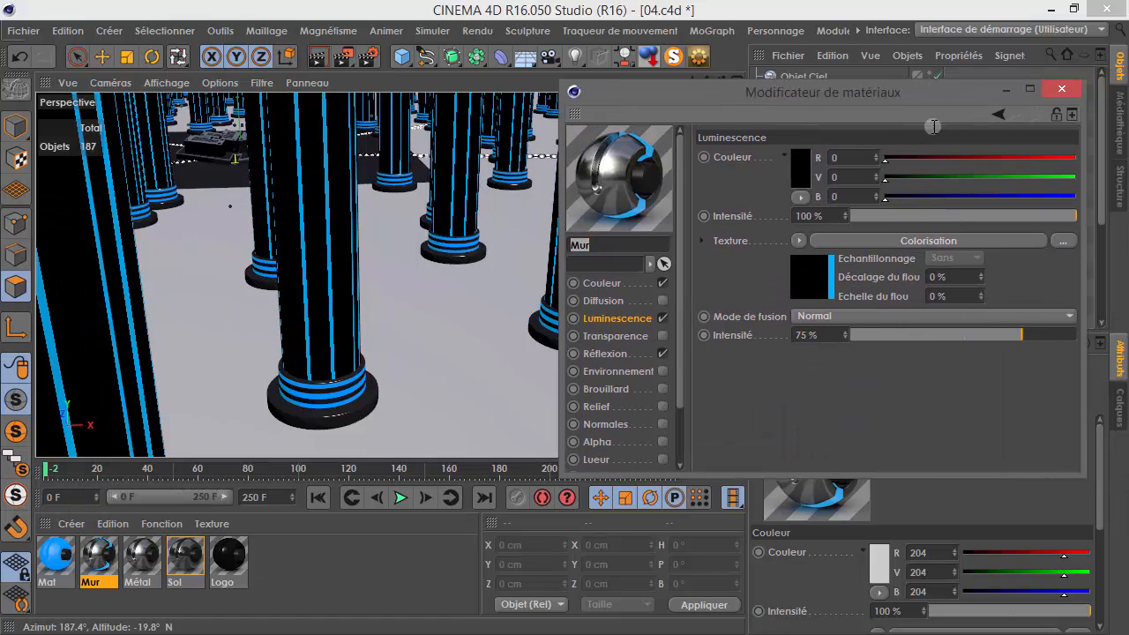
- Change the black knot of the Dégradé texture inside Mur's luminescence channel to grey
left_click(607, 284)
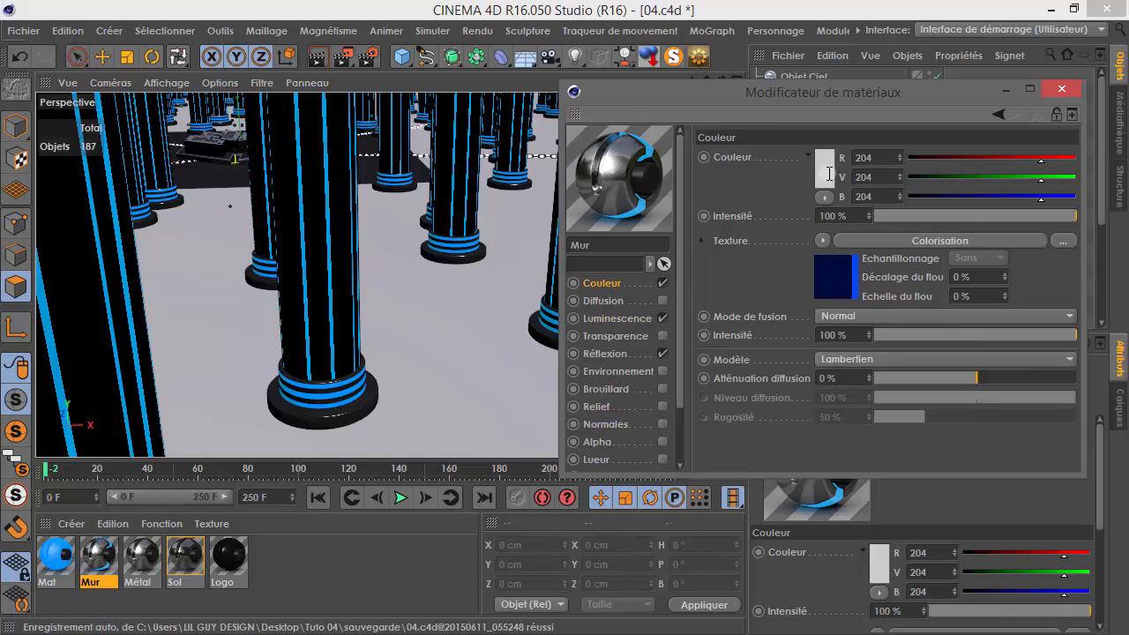
left_click(839, 287)
left_click(616, 318)
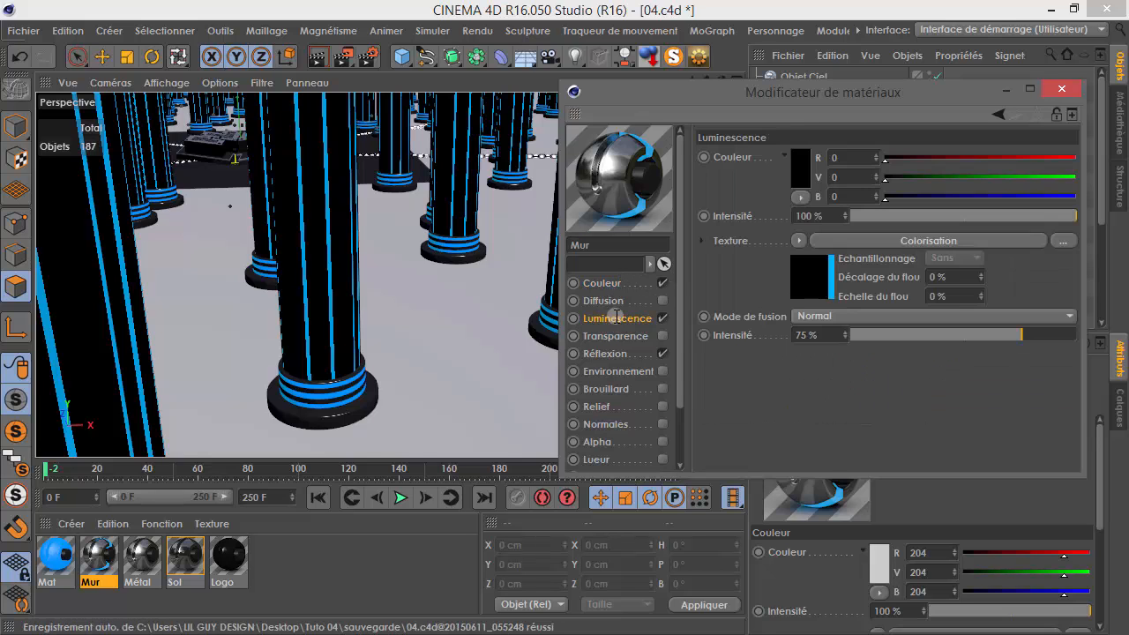
left_click(815, 275)
left_click(792, 340)
left_click(794, 292)
double_click(794, 292)
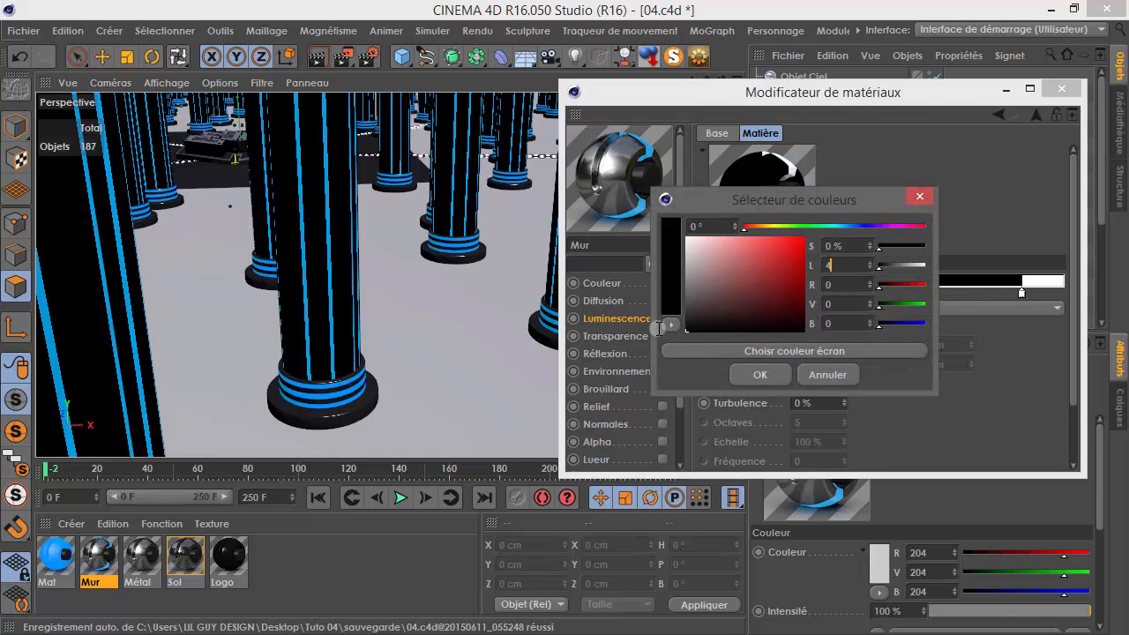
left_click(759, 376)
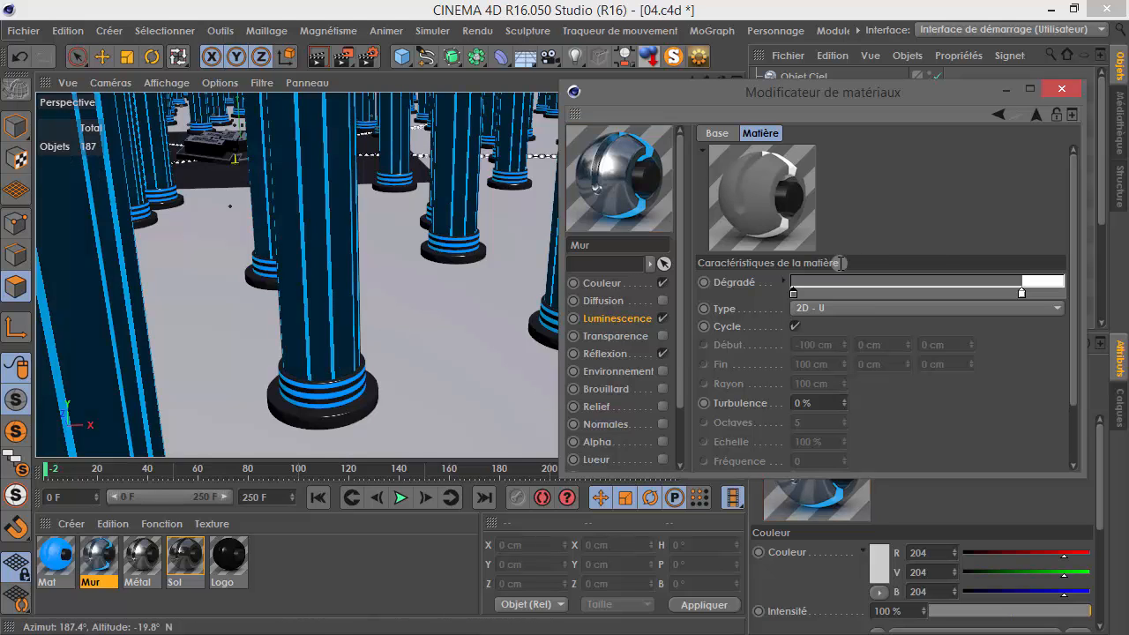
- Render a region around the base of the front pillar to examine the edited luminescence
left_click(634, 320)
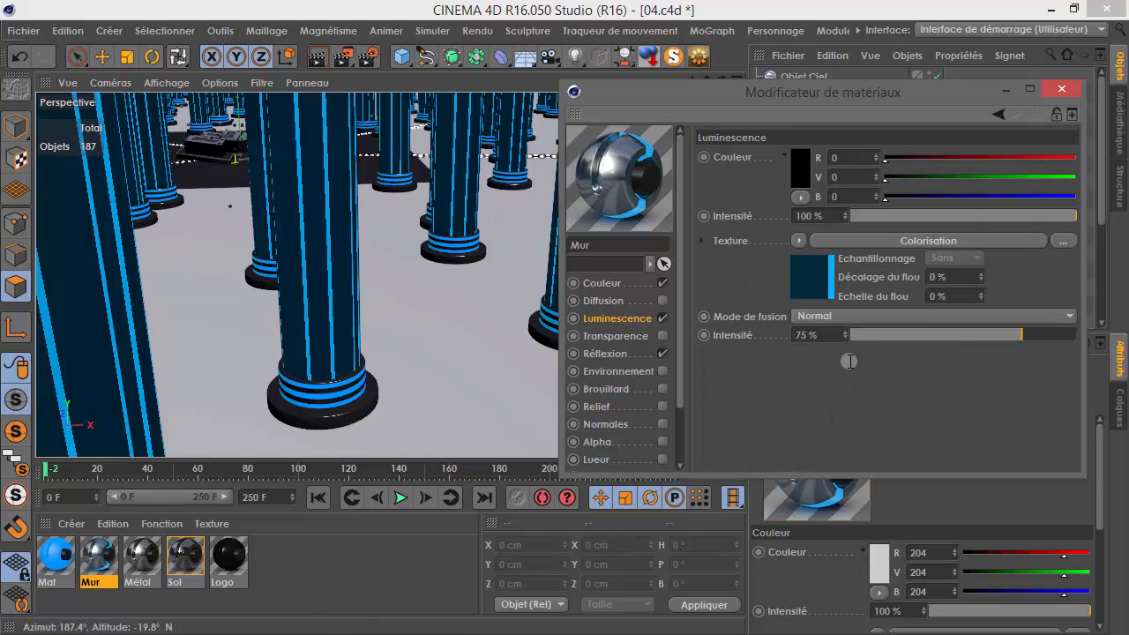
left_click_drag(346, 61, 388, 70)
mouse_move(232, 341)
left_mouse_down()
mouse_move(365, 430)
mouse_move(431, 448)
left_mouse_up()
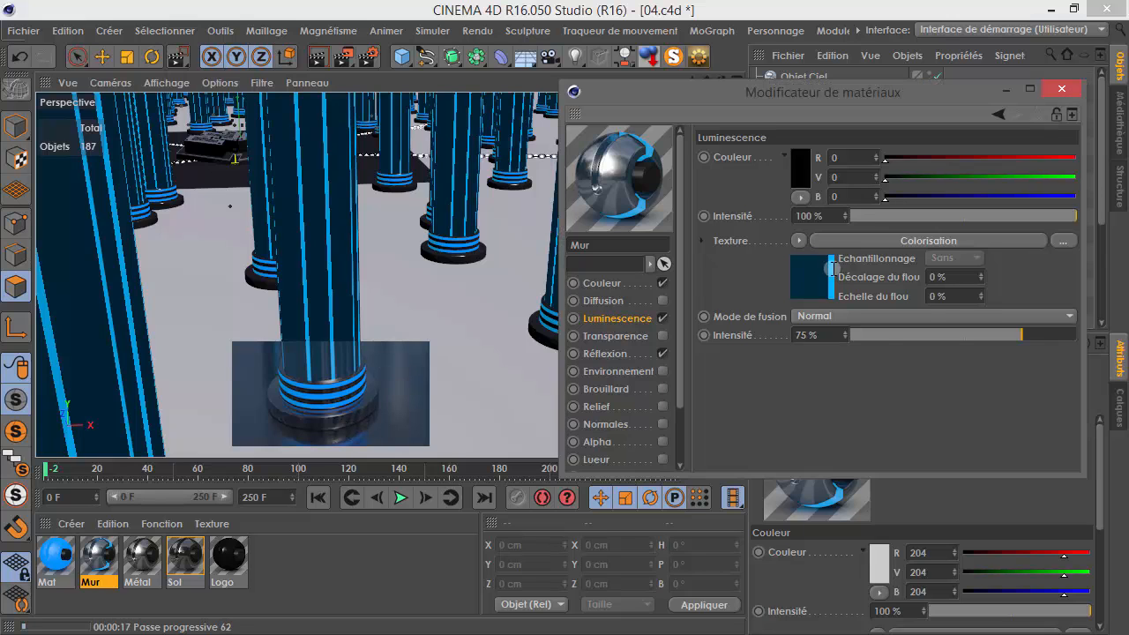
- Set the grey knot of the Dégradé texture in Mur's luminescence channel back to black
left_click(830, 270)
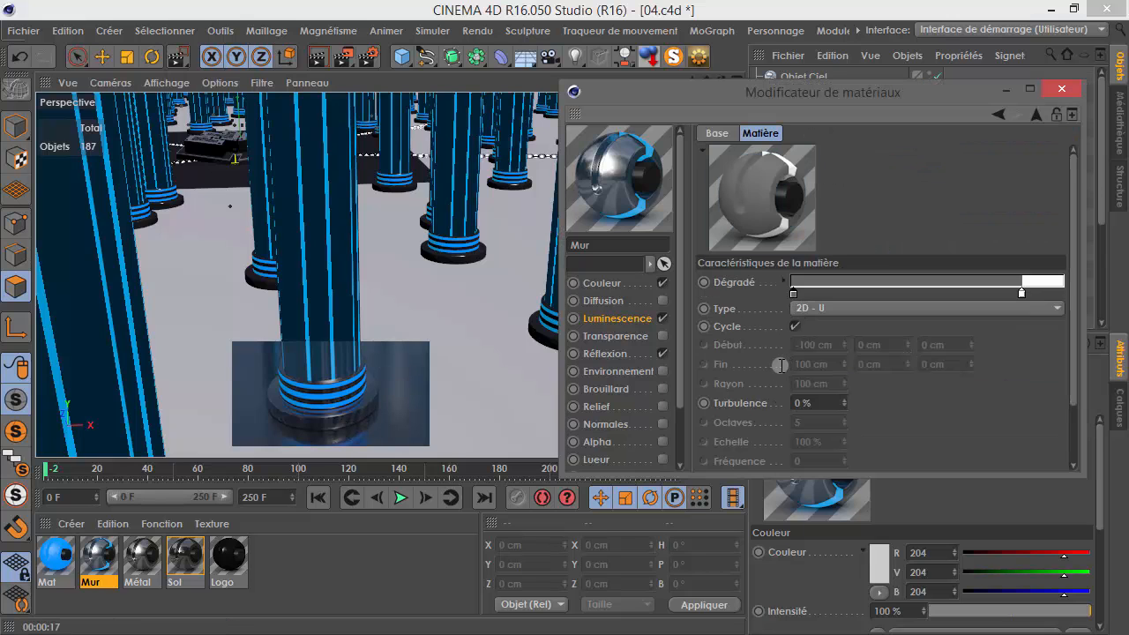
double_click(793, 292)
left_click(755, 386)
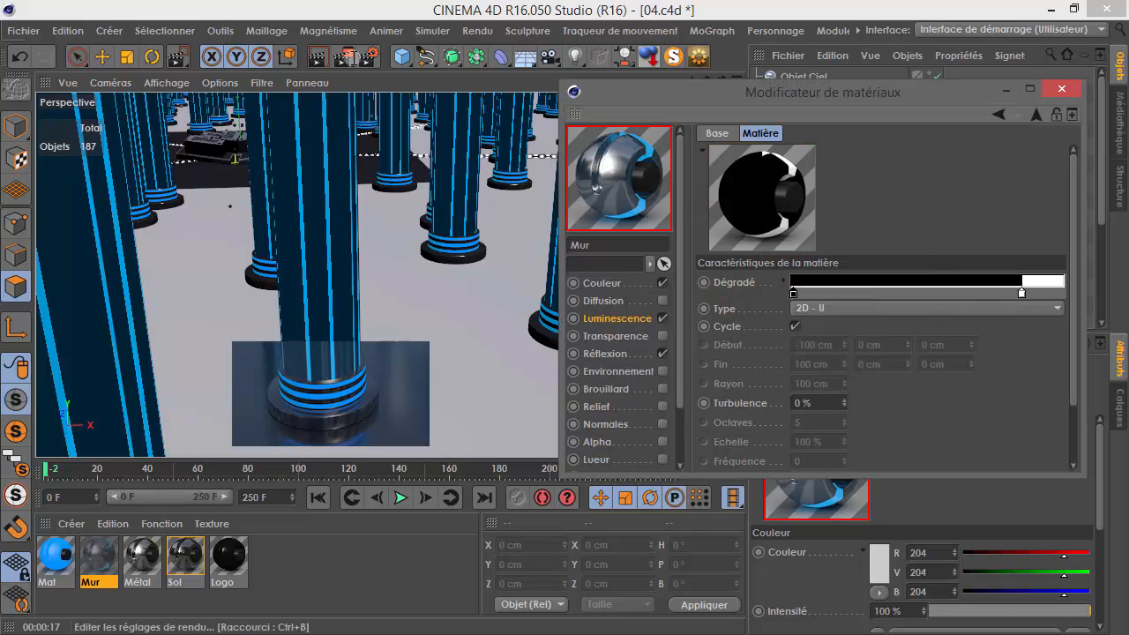
- Render a larger region over the front pillar's lower shaft and base to judge the material
left_click_drag(249, 275, 432, 457)
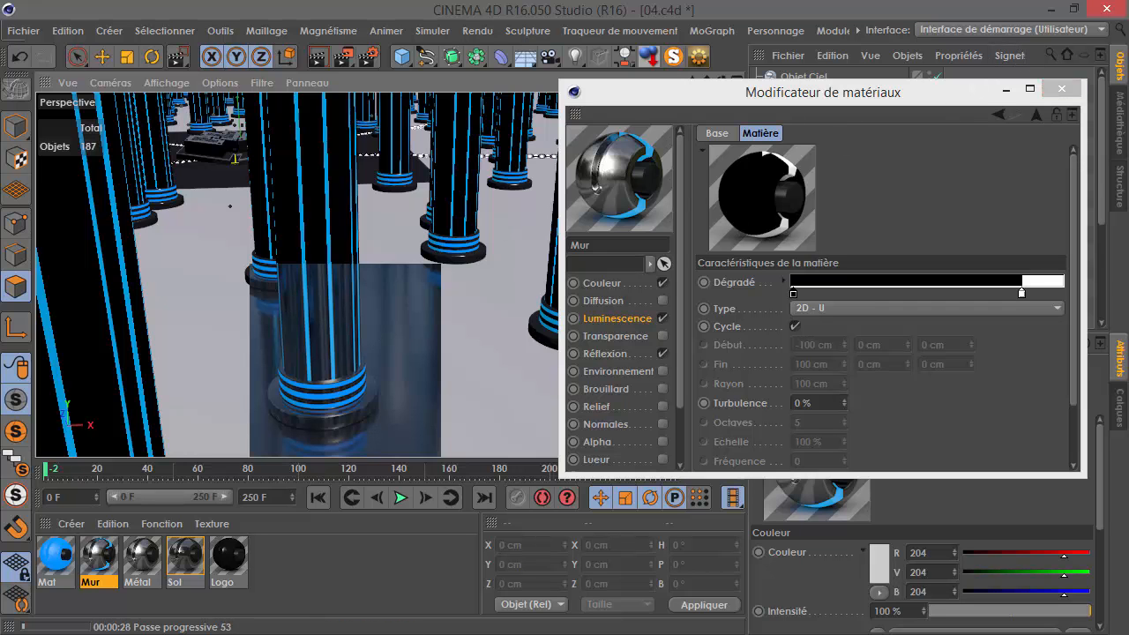
key("alt+Tab")
left_click_drag(210, 121, 769, 94)
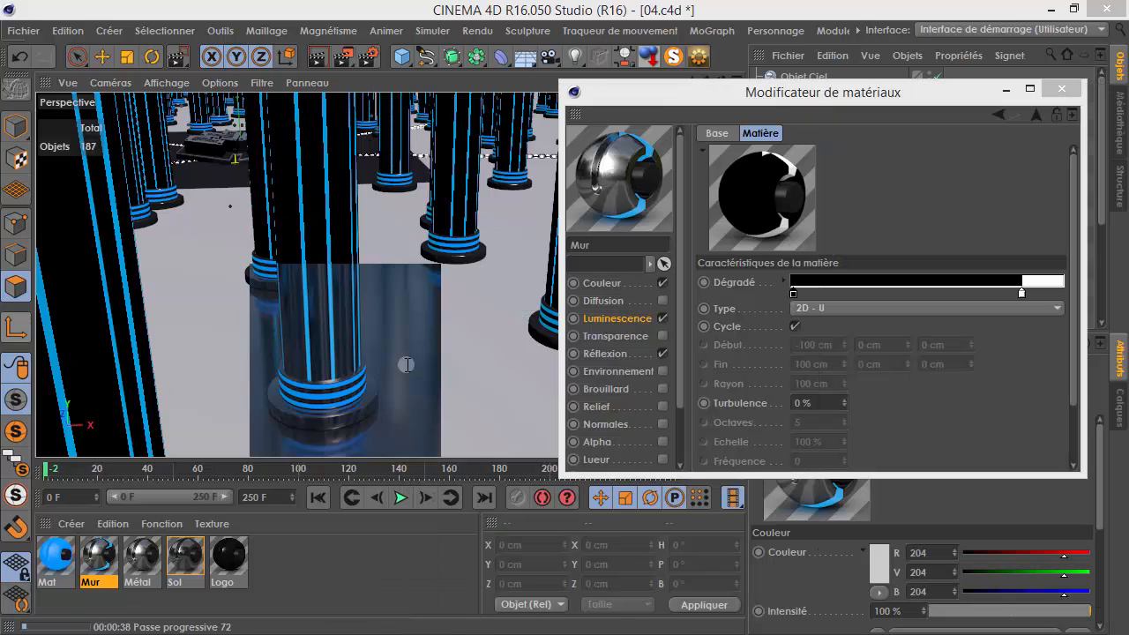
- Close the material editor and reset the perspective view to its default framing
left_click_drag(397, 361, 340, 373, "alt")
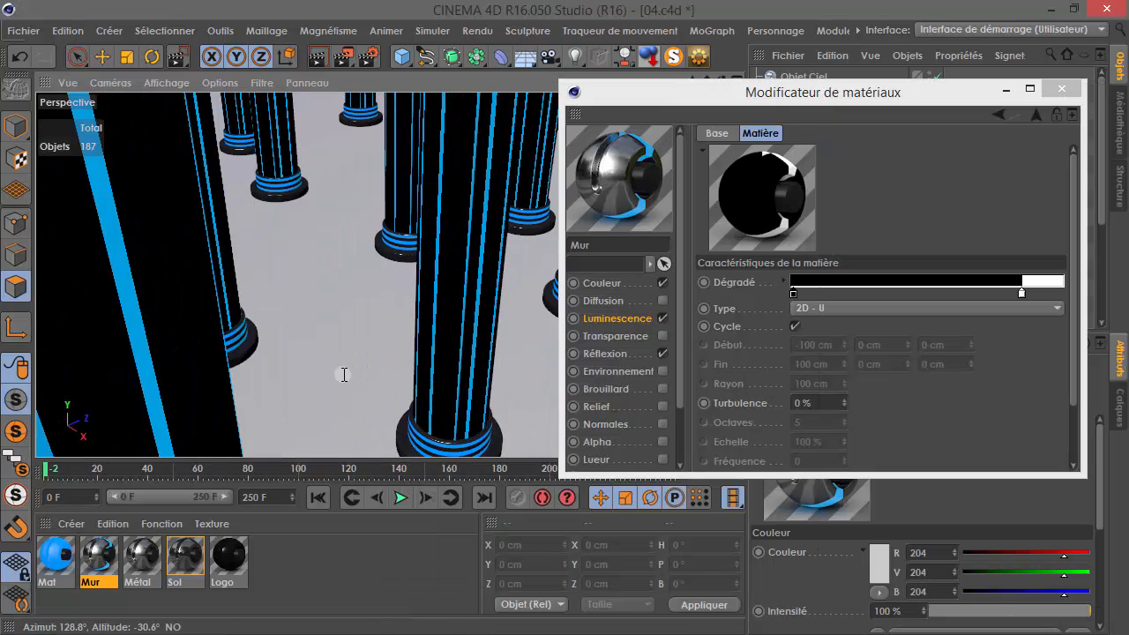
left_click(1061, 89)
left_click(68, 83)
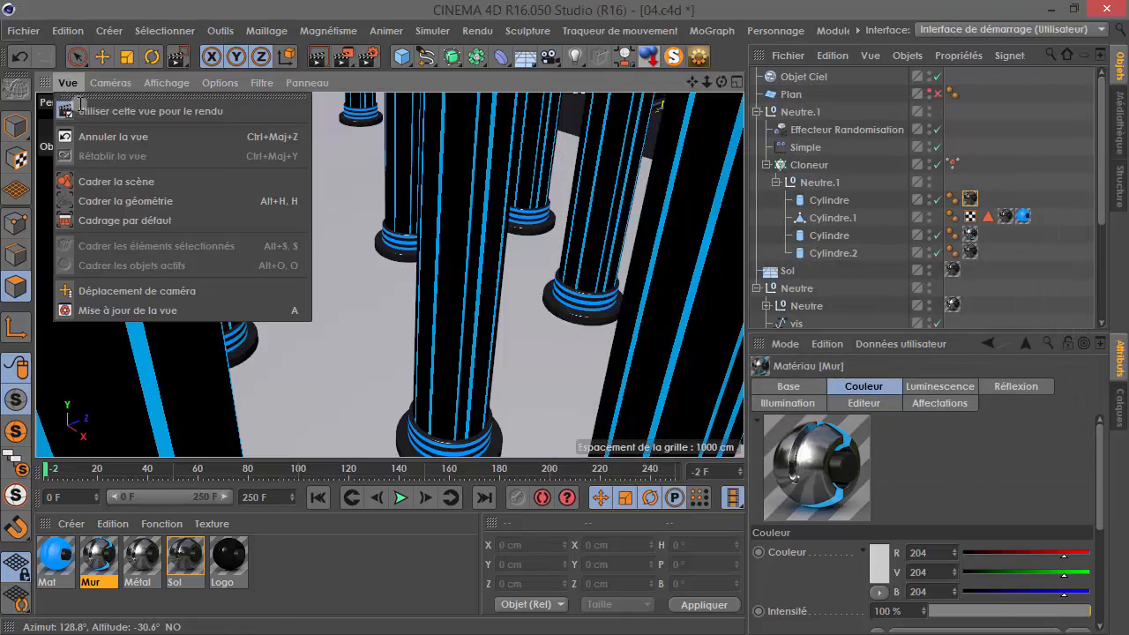
left_click(121, 219)
- Select the raised border sweep around the logo's base with the Move tool and locate it in the object hierarchy
left_click_drag(285, 323, 385, 336, "alt")
middle_click_drag(386, 336, 589, 316, "alt")
scroll(381, 371, "up", 5)
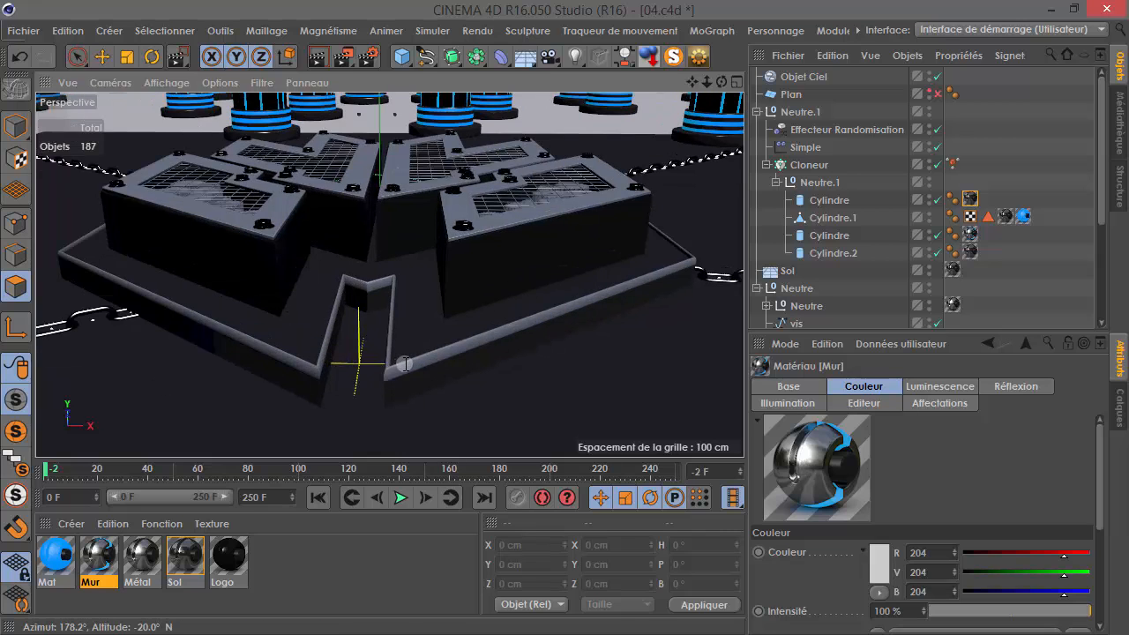
left_click(103, 56)
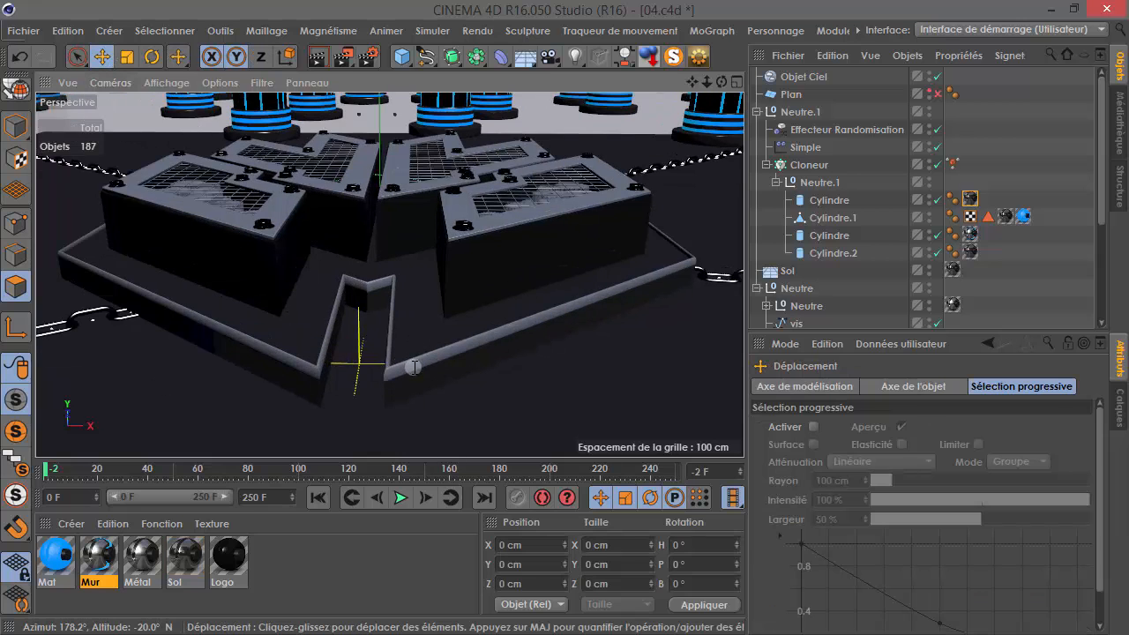
left_click(414, 367)
scroll(794, 264, "down", 4)
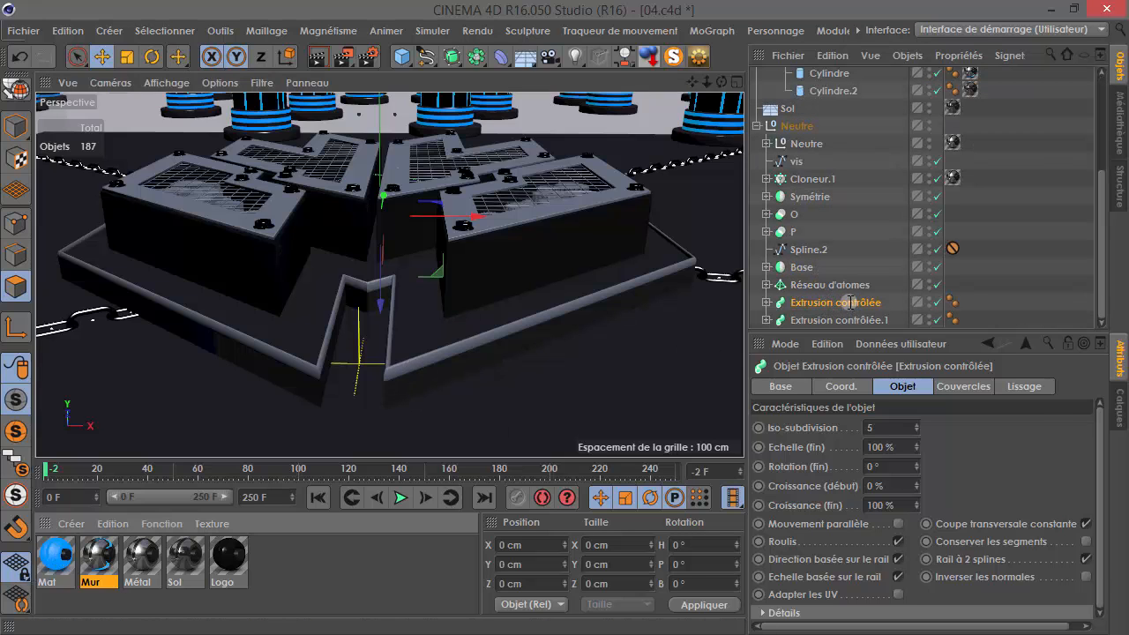
- Apply the blue Mat material to the Extrusion contrôlée border sweep around the logo's base
left_click_drag(848, 302, 848, 302)
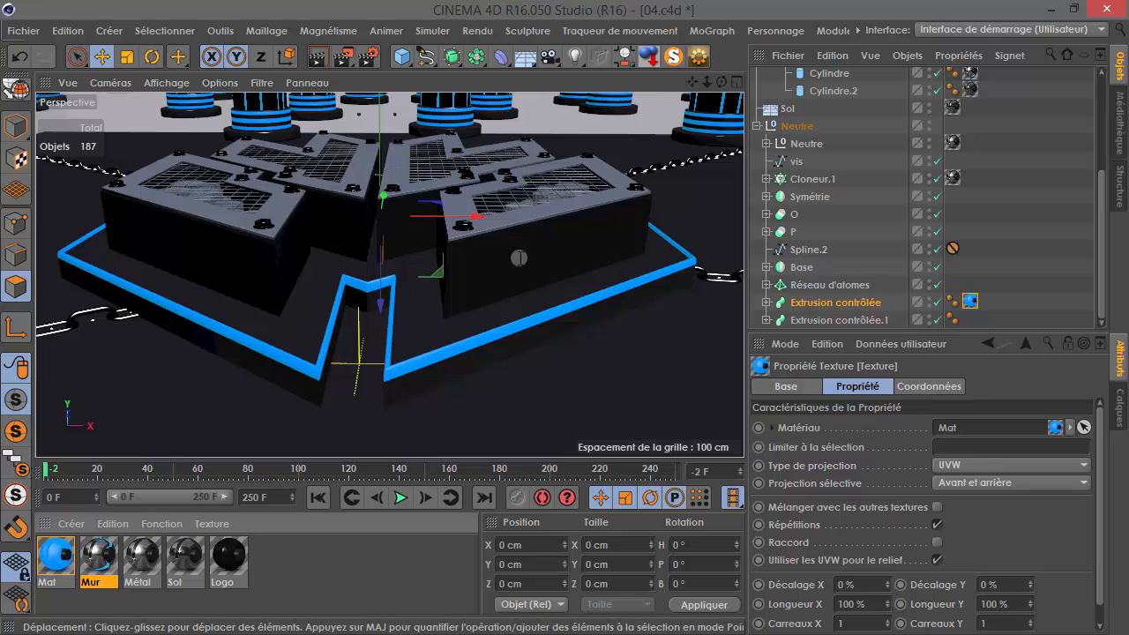
left_click_drag(465, 277, 479, 372, "alt")
middle_click_drag(492, 320, 489, 384, "alt")
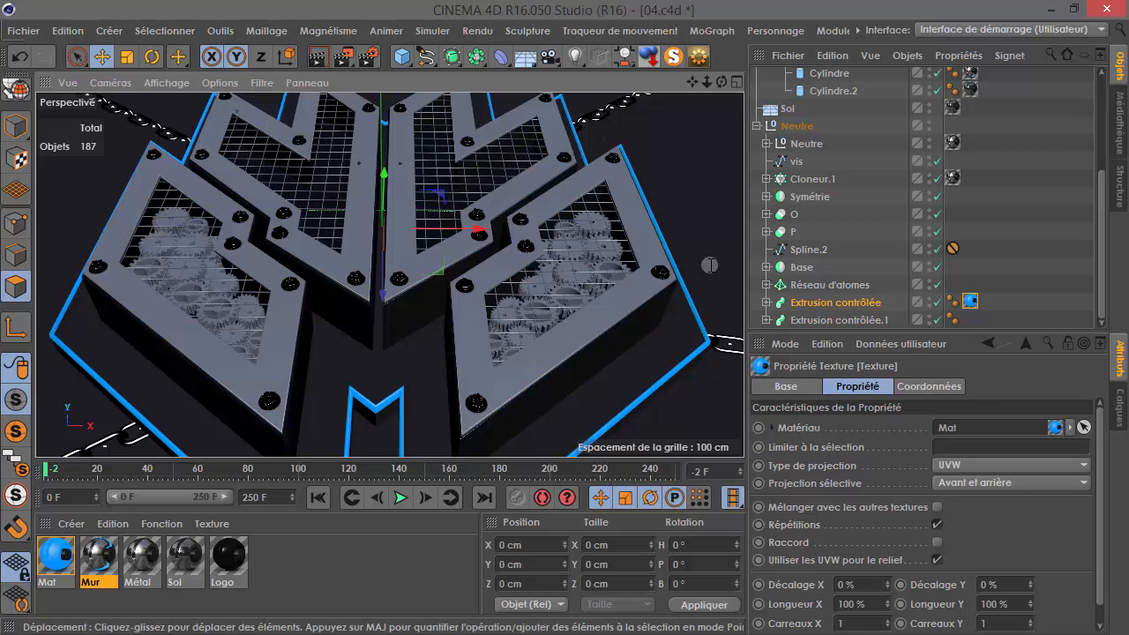
- Select the screw cloner Cloneur.1 and switch to Model mode to examine its clones on the logo
left_click(814, 180)
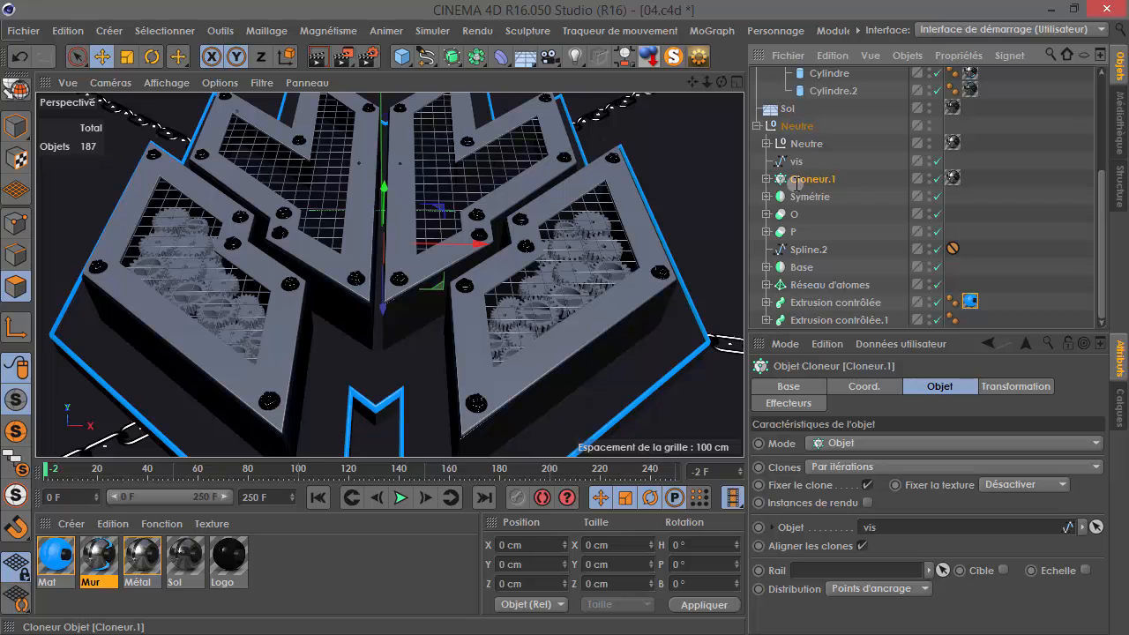
scroll(556, 288, "up", 6)
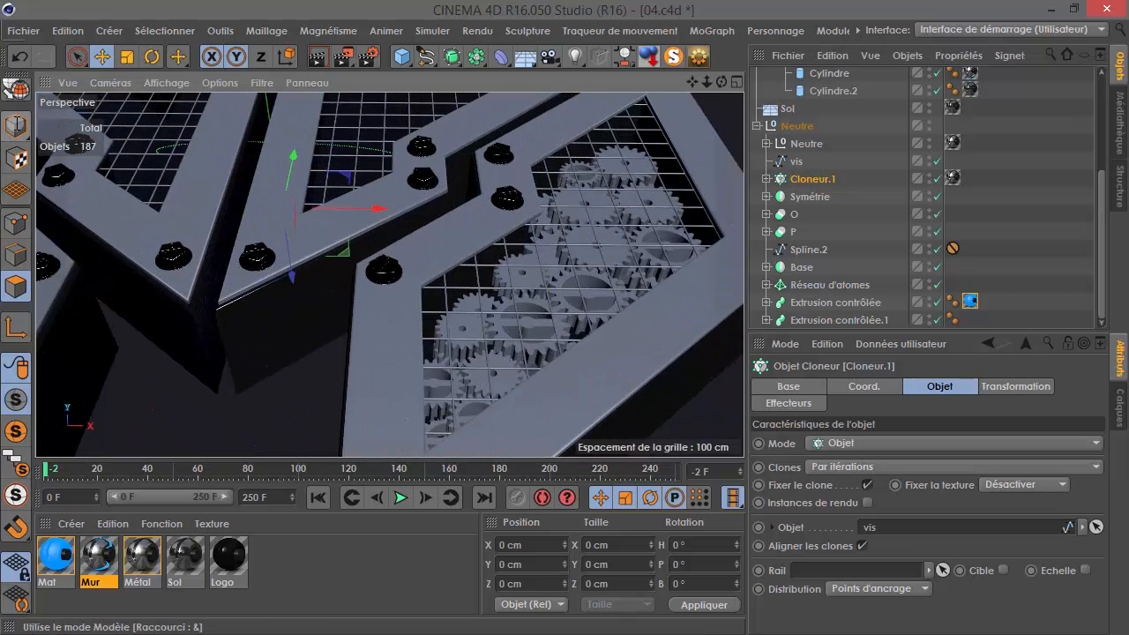
left_click(16, 124)
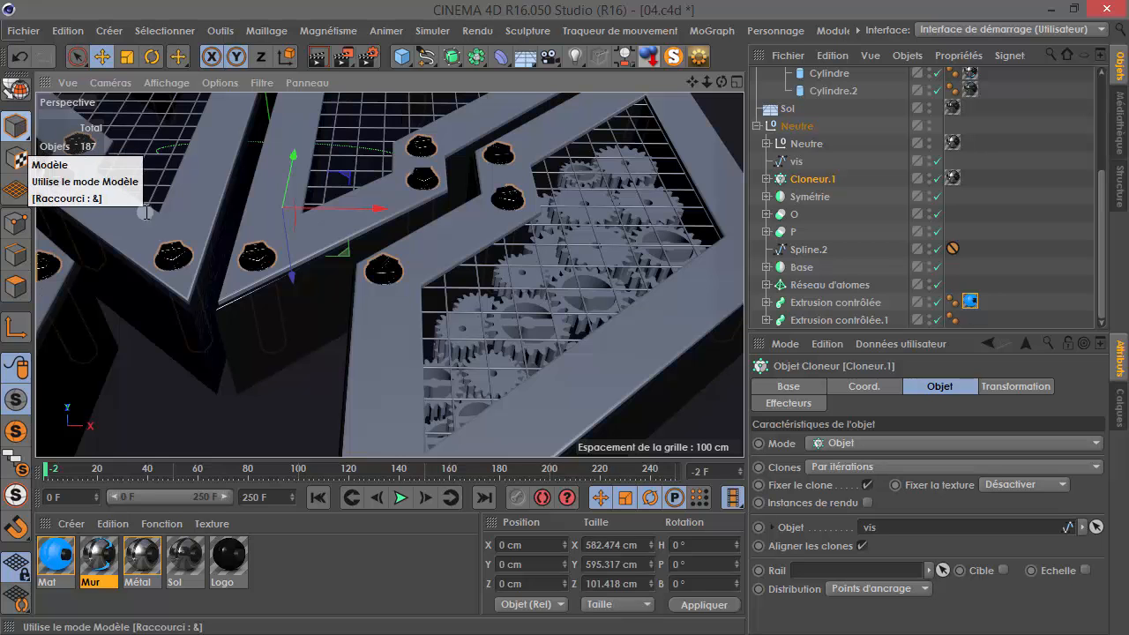
- Apply the Métal material to the Symétrie object containing the gears, then clear the selection
left_click(547, 340)
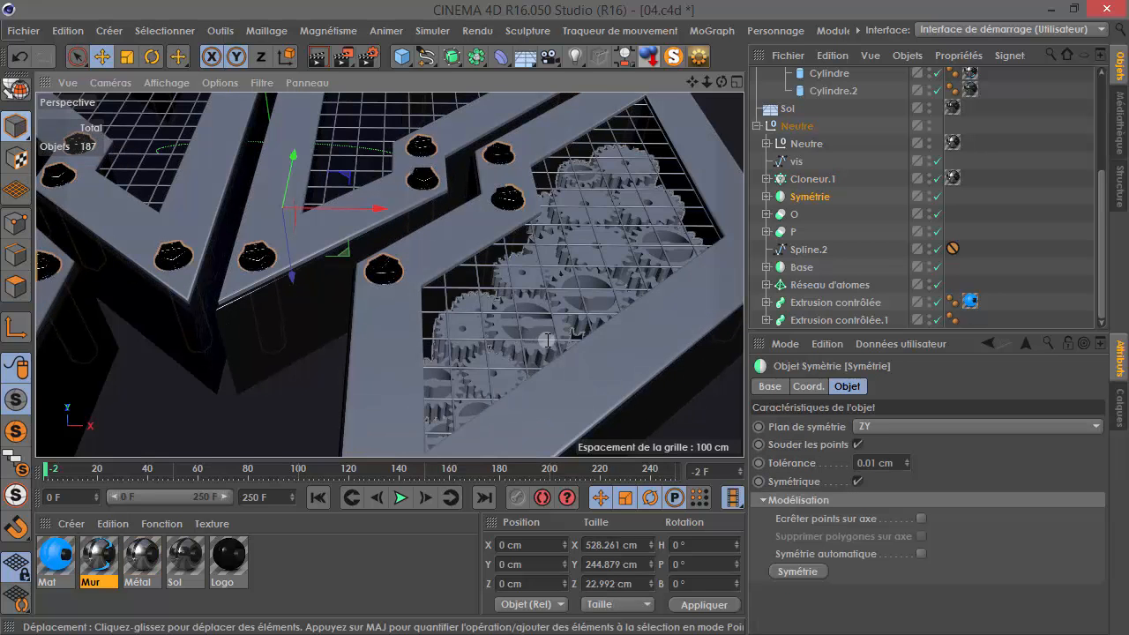
scroll(548, 341, "down", 4)
scroll(376, 305, "down", 5)
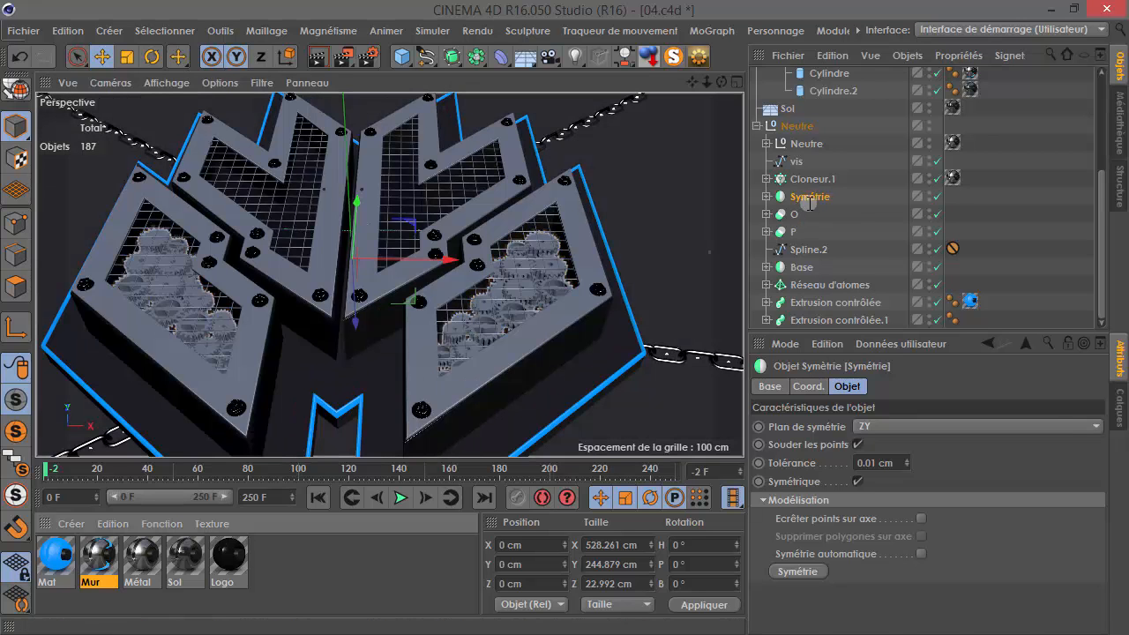
left_click_drag(809, 204, 809, 197)
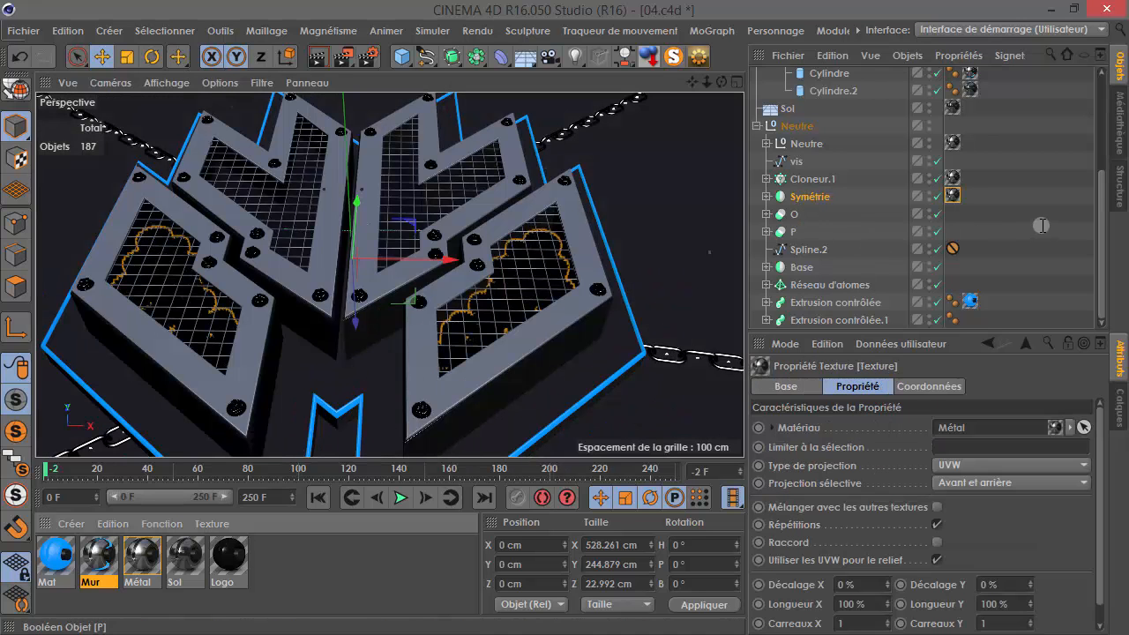
left_click(1043, 226)
- Select the boolean P forming the logo's frames and create a new material with Wood.png from the tex folder as its color texture
left_click_drag(394, 330, 517, 372, "alt")
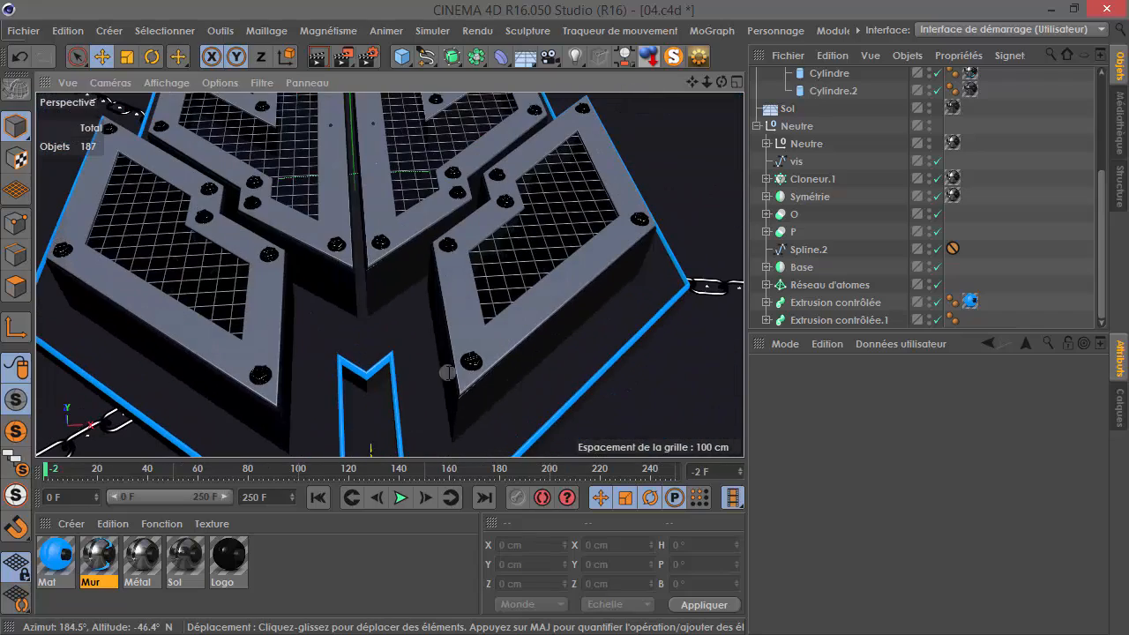
left_click(600, 257)
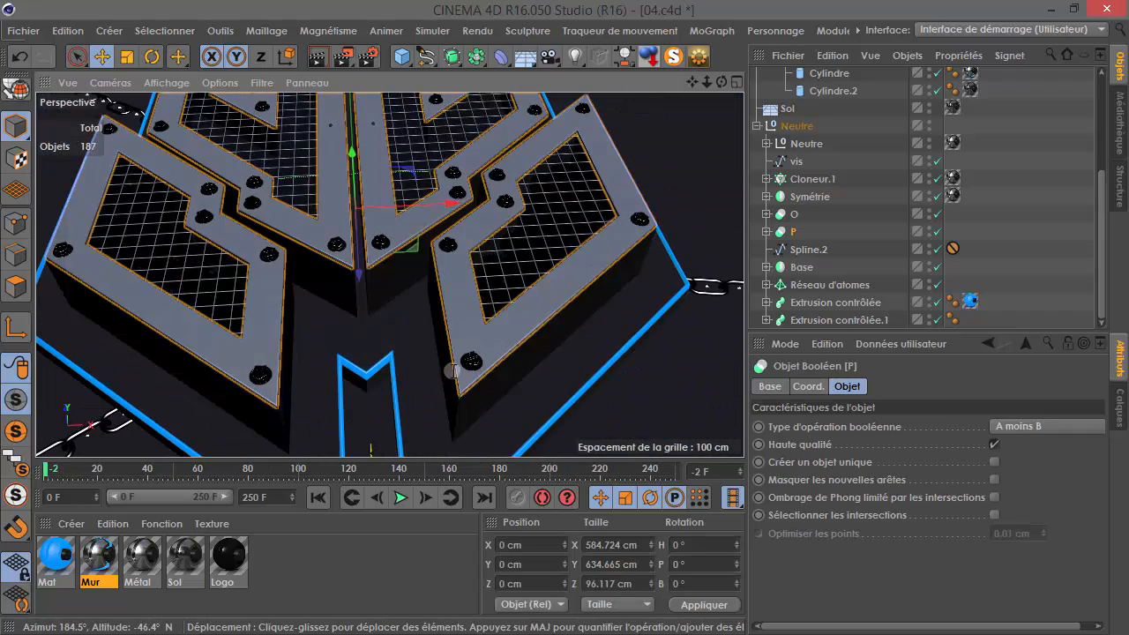
mouse_move(434, 300)
left_mouse_down("alt")
mouse_move(437, 265)
mouse_move(438, 294)
mouse_move(433, 270)
mouse_move(437, 282)
left_mouse_up("alt")
double_click(279, 598)
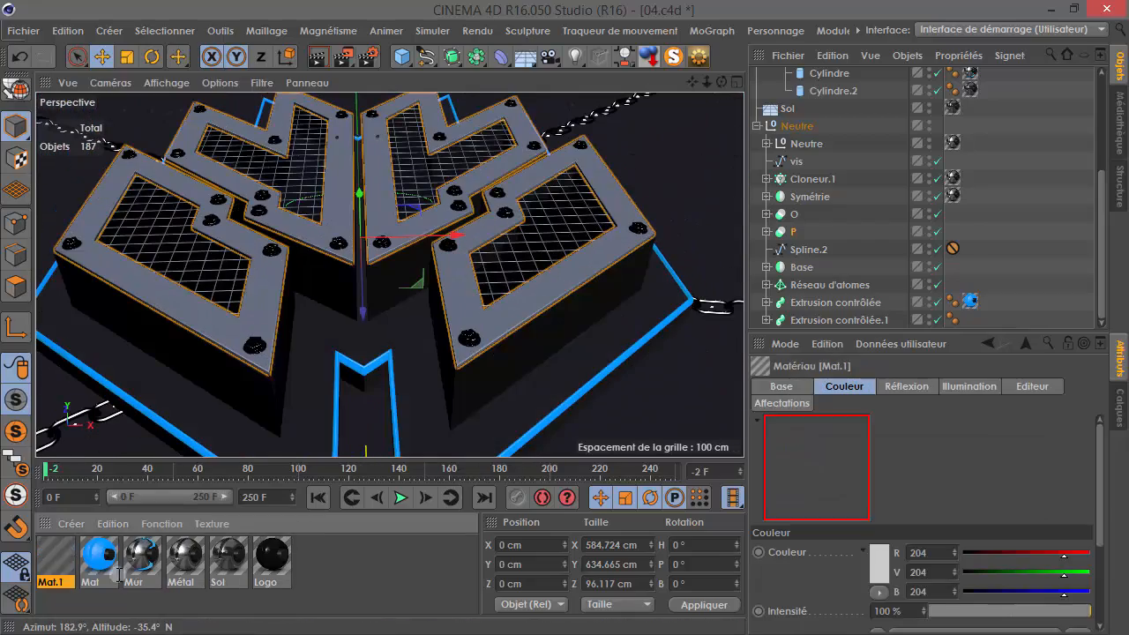
double_click(56, 563)
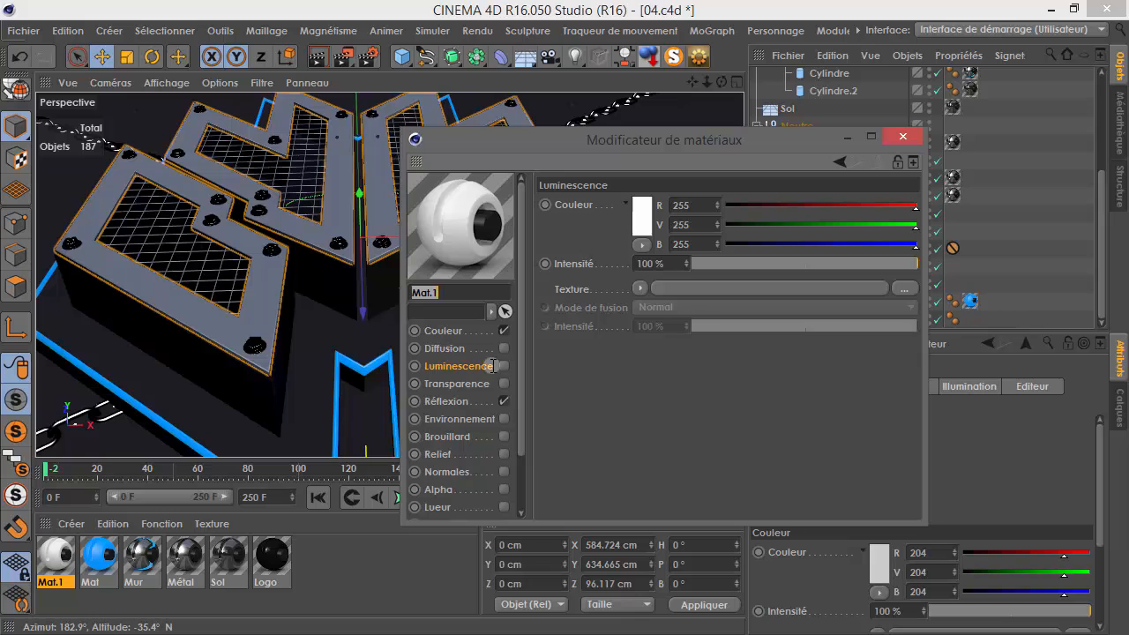
left_click(503, 401)
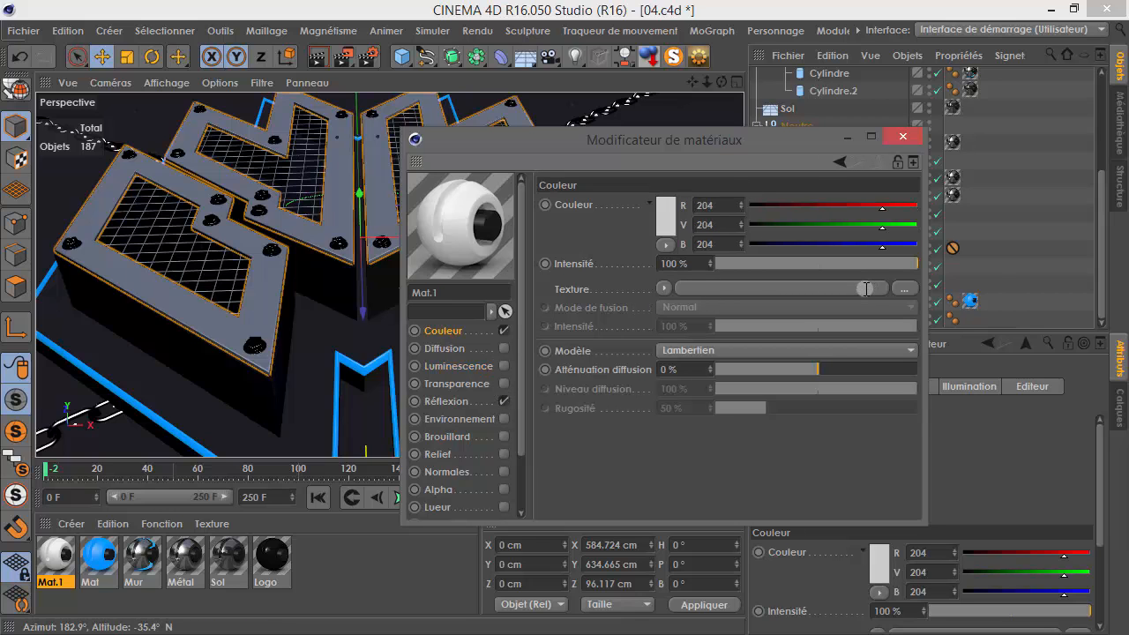
left_click(872, 290)
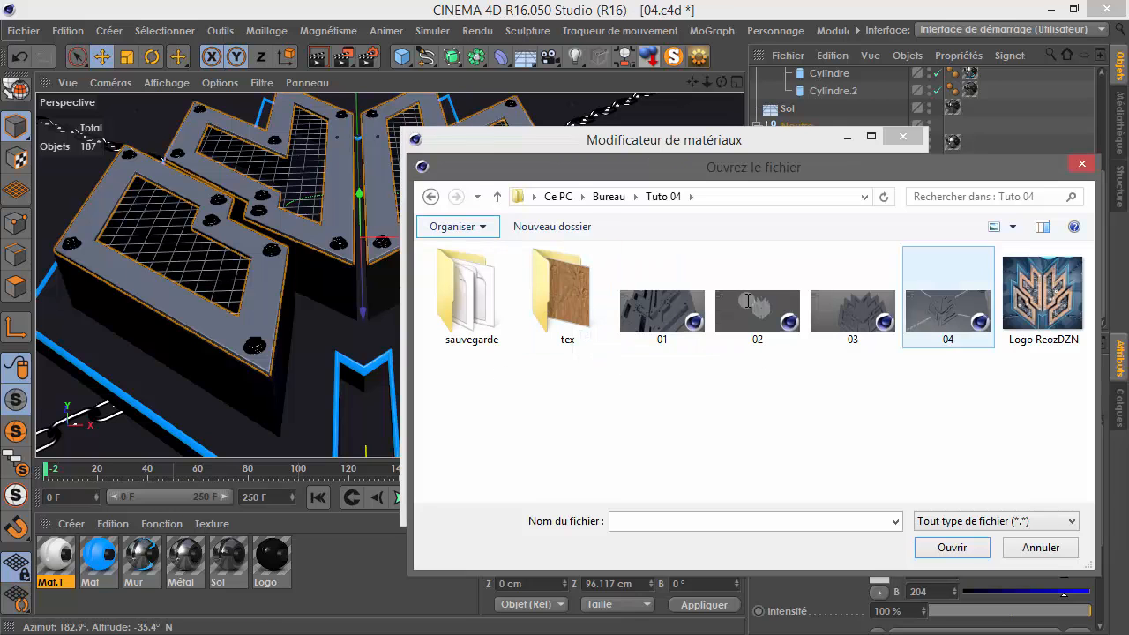
double_click(578, 309)
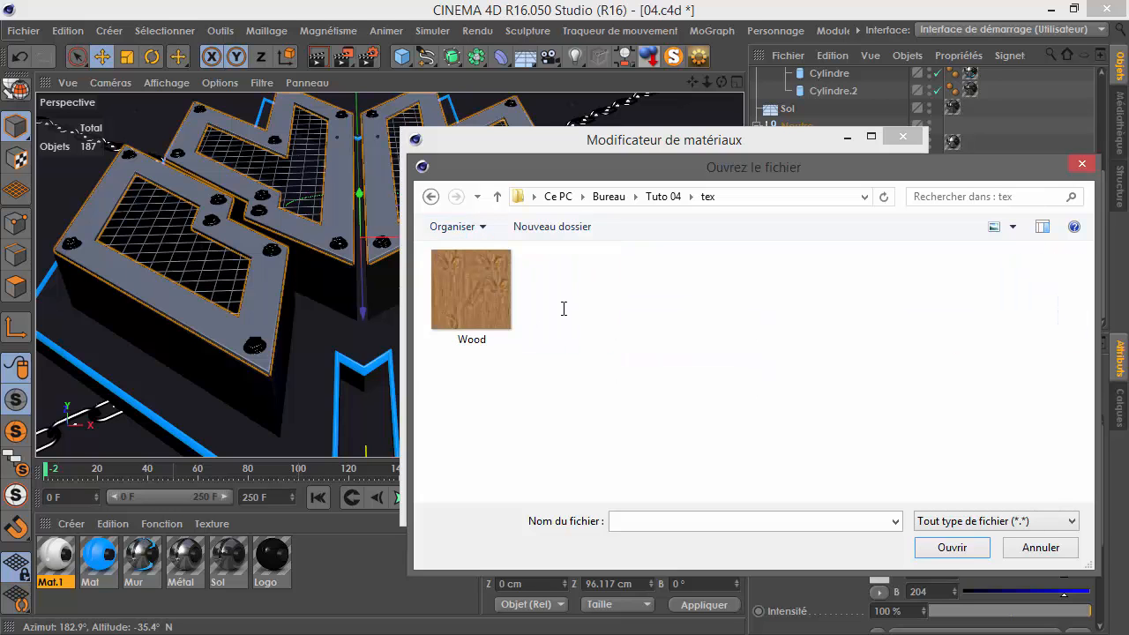
left_click(482, 315)
double_click(482, 315)
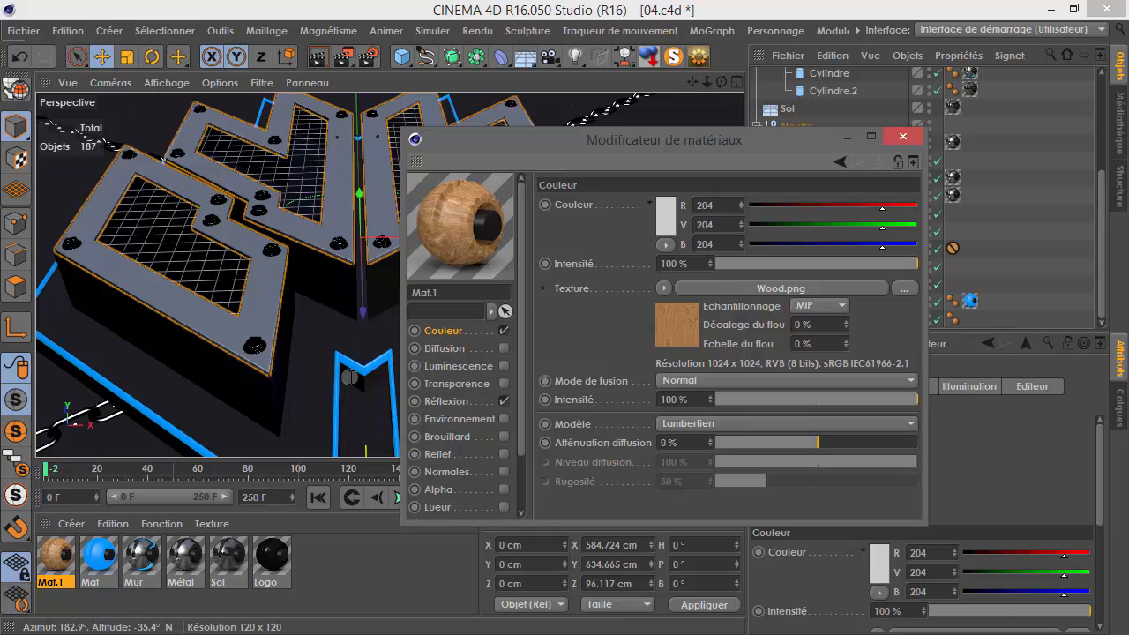
- Add a Beckmann reflection layer to the wood material and place it below the default specular layer
left_click(454, 401)
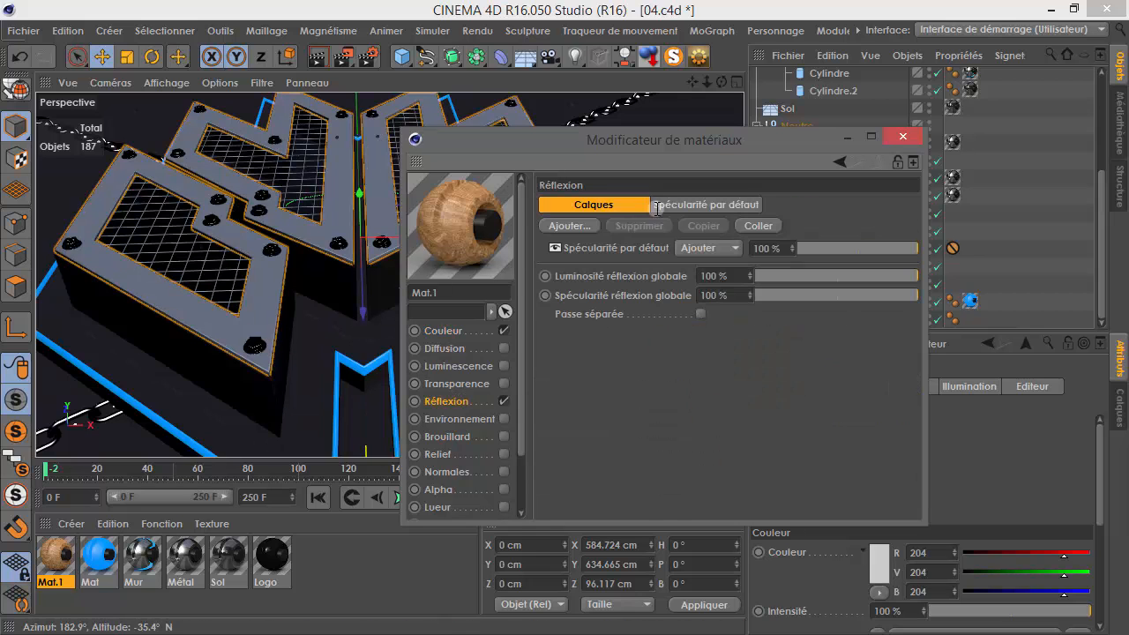
left_click(656, 204)
left_click(602, 206)
left_click(585, 227)
left_click(645, 234)
left_click_drag(588, 248, 588, 273)
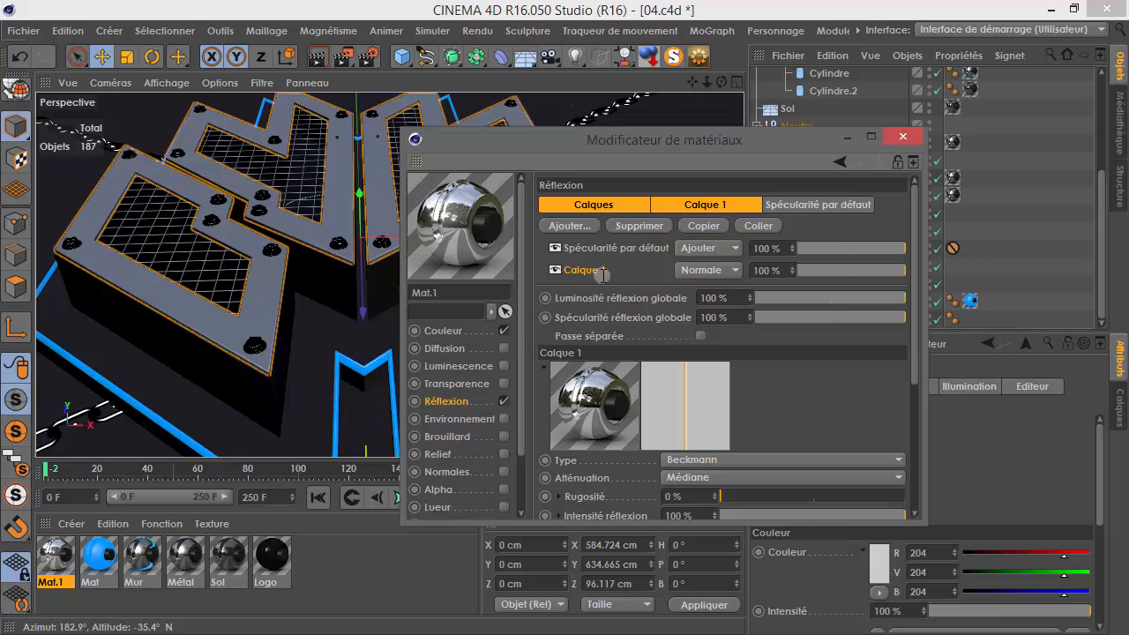
- Set the layer color brightness of the wood material's Calque 1 reflection to 30%
scroll(847, 433, "down", 5)
left_click_drag(805, 421, 773, 421)
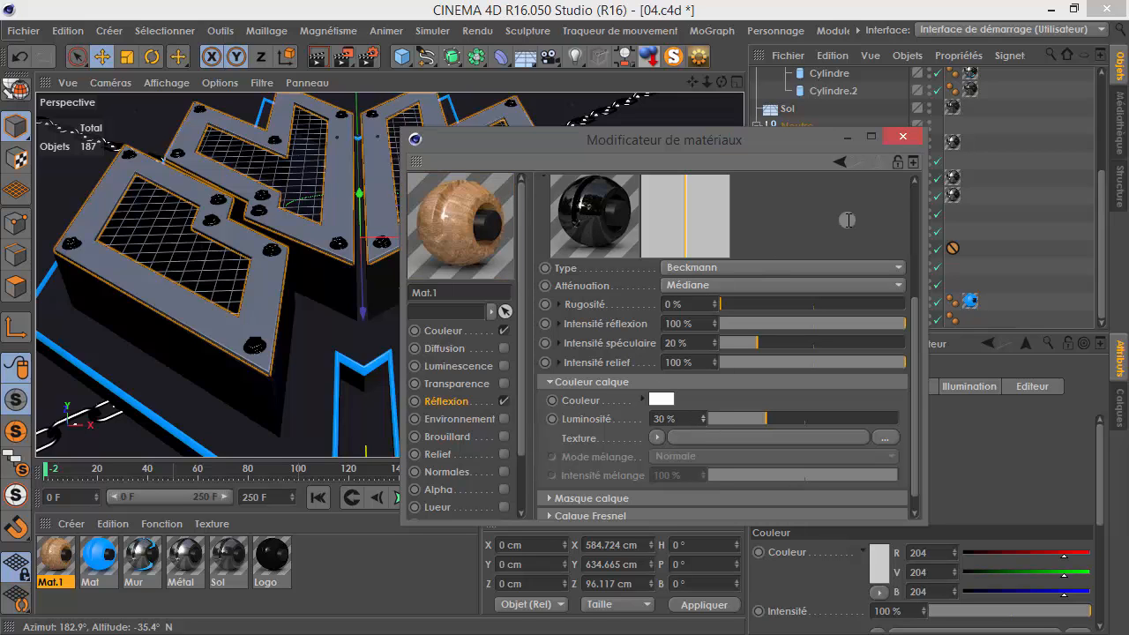
left_click_drag(766, 420, 767, 420)
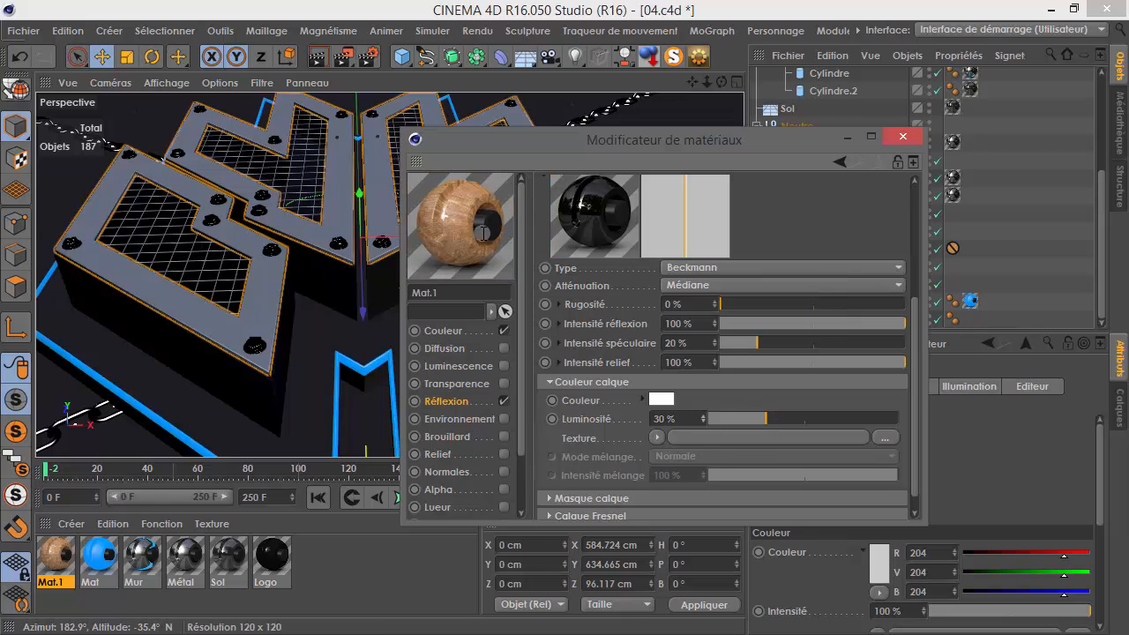
- Set the wood material's default specular to 33% width and 77% specular intensity, and close the material editor
scroll(821, 192, "up", 6)
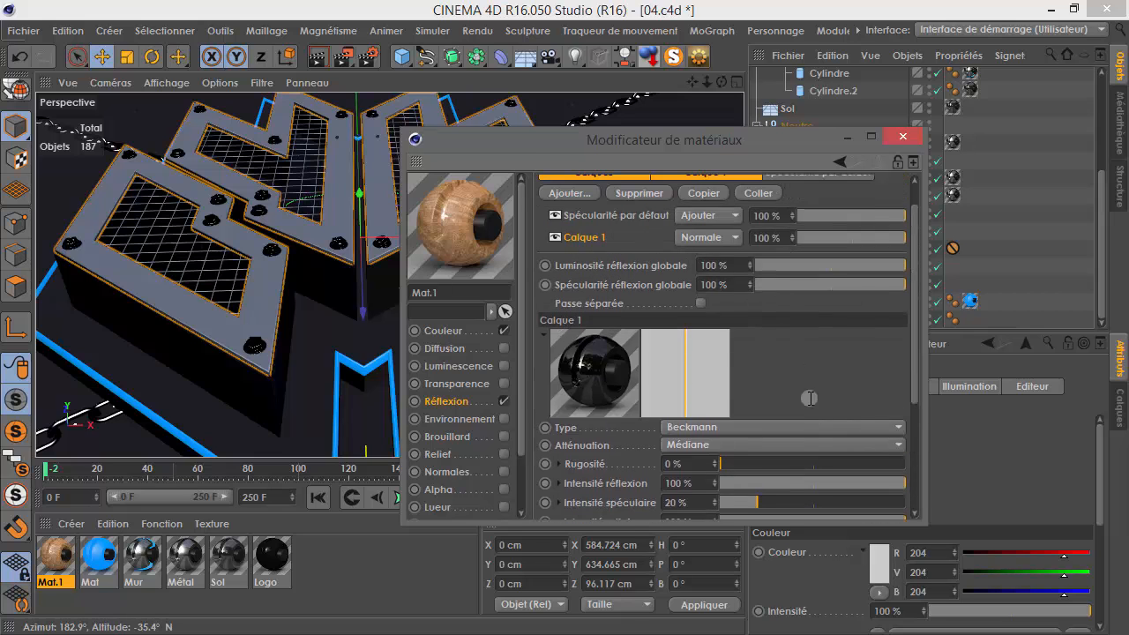
left_click(799, 204)
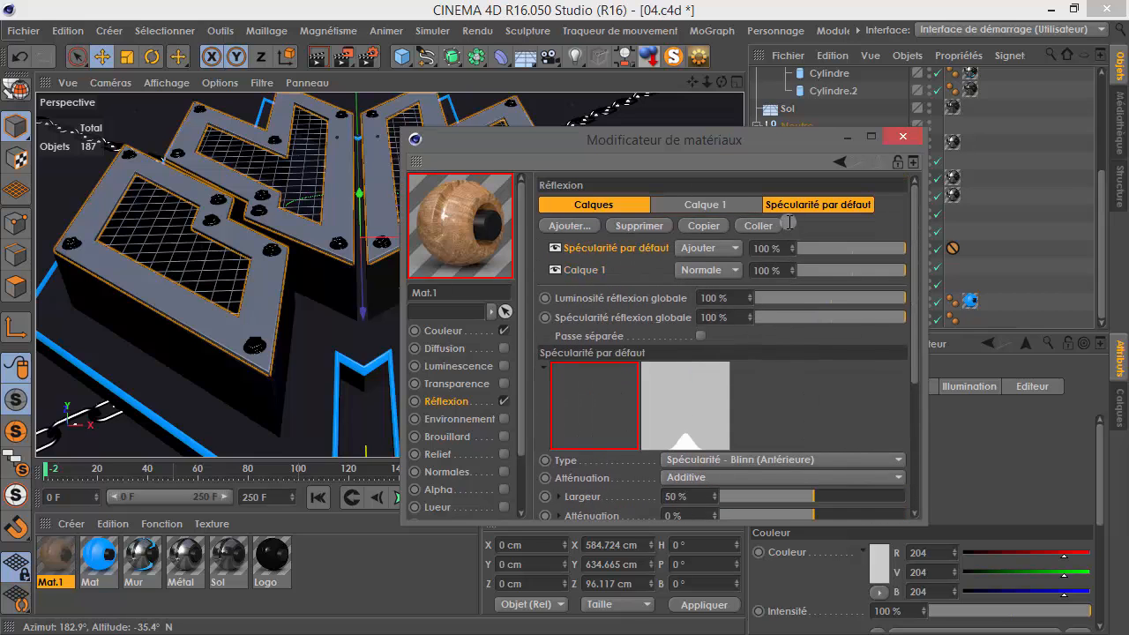
scroll(796, 209, "down", 1)
scroll(797, 208, "down", 2)
left_click_drag(827, 339, 864, 339)
left_click_drag(813, 281, 774, 281)
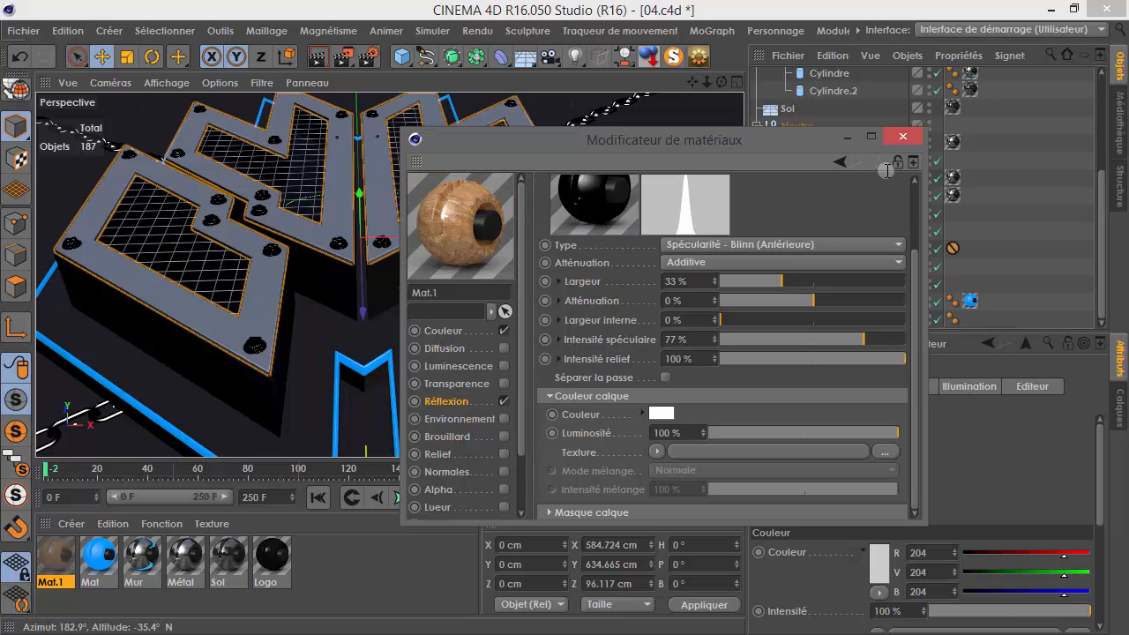
left_click(903, 137)
- Apply the Mat.1 wood material to the boolean P and set its texture projection type to Cubique
left_click_drag(61, 558, 796, 233)
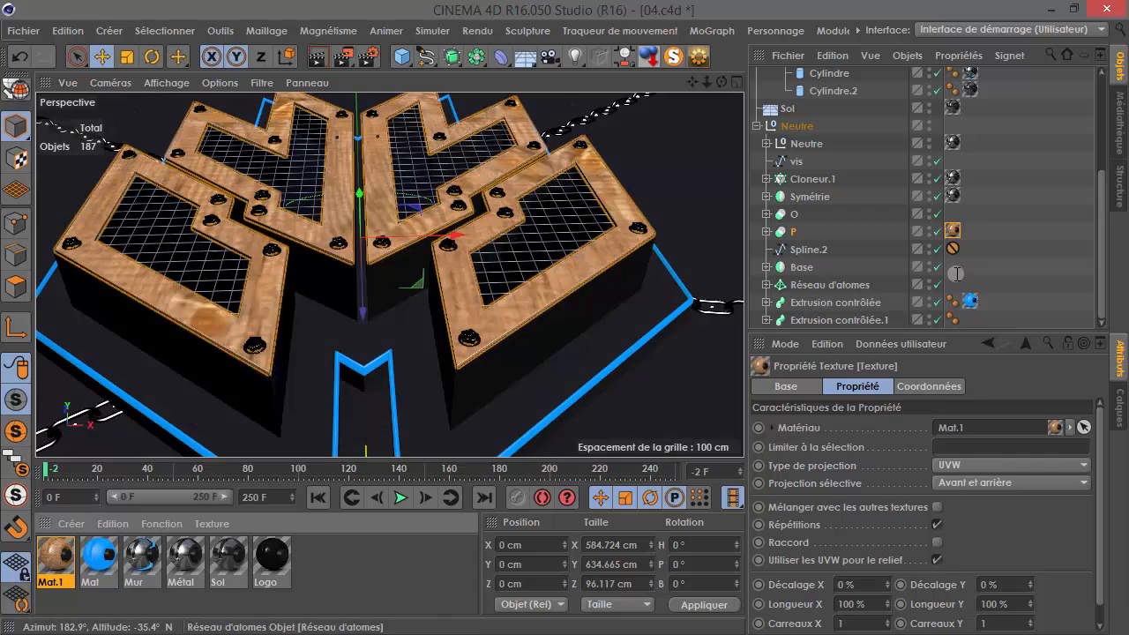
left_click_drag(393, 275, 413, 307, "alt")
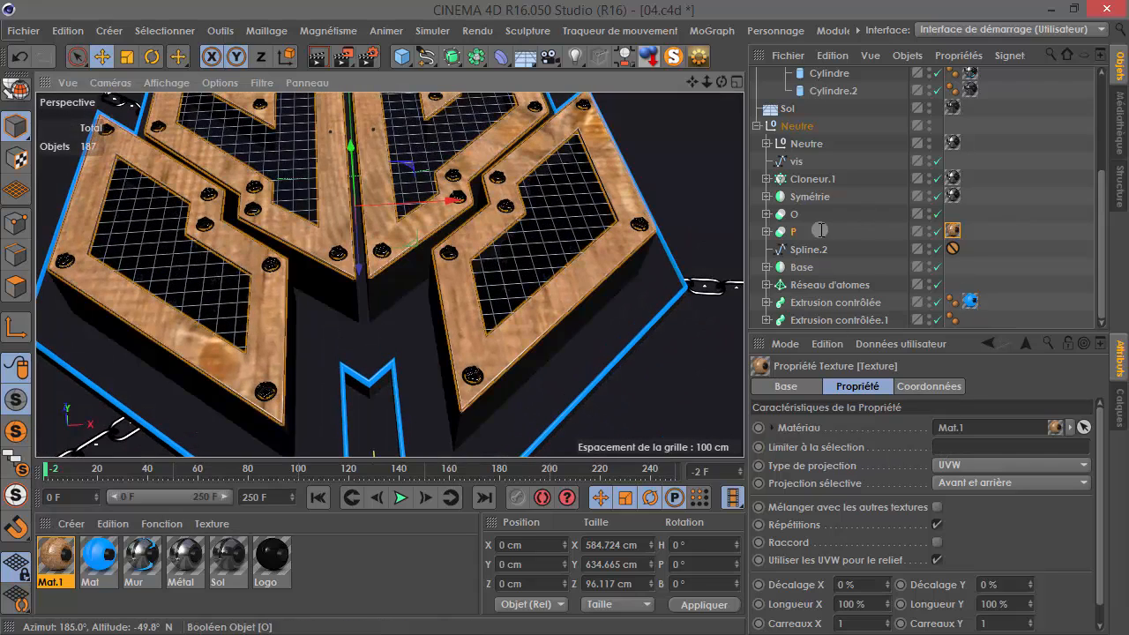
left_click(766, 231)
left_click_drag(551, 258, 574, 251, "alt")
middle_click_drag(547, 244, 593, 204, "alt")
left_click_drag(593, 204, 396, 214, "alt")
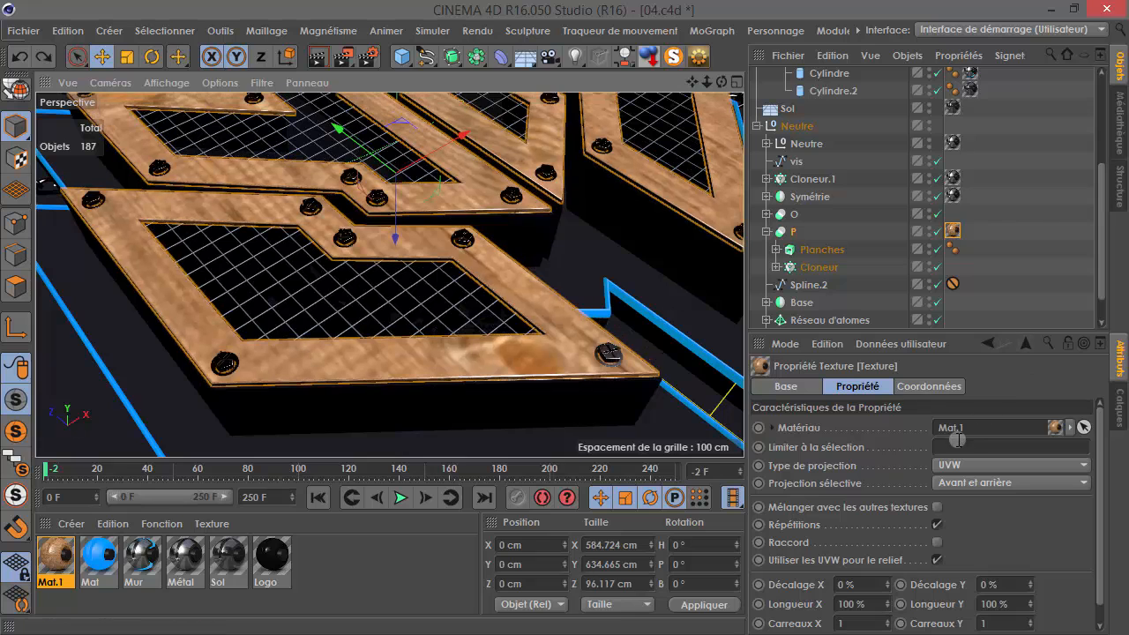
left_click(963, 465)
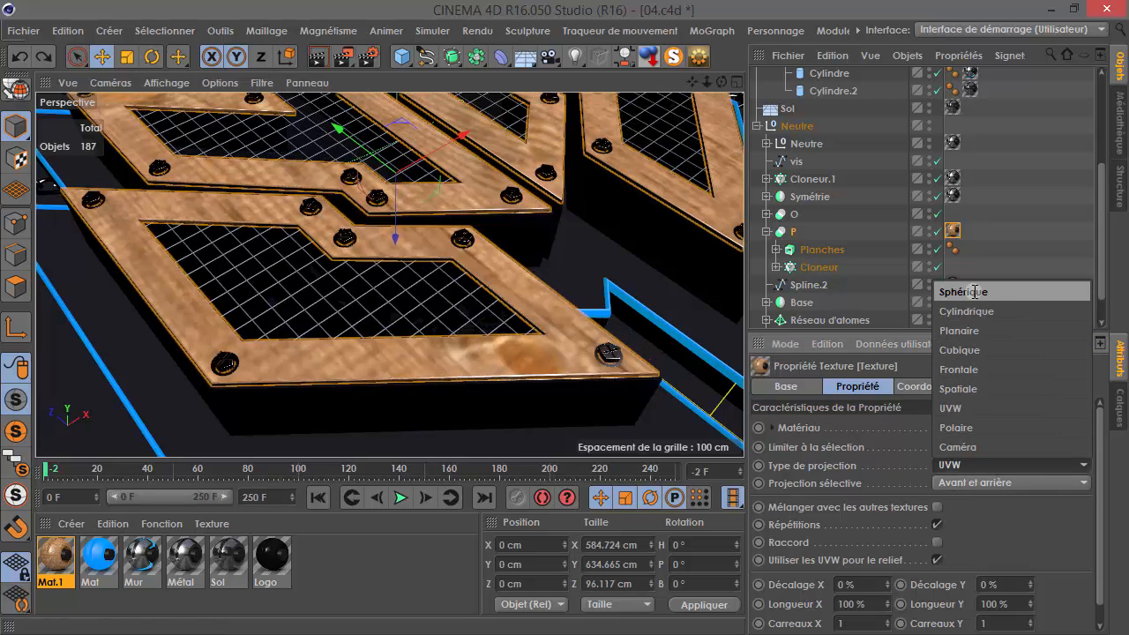
left_click(966, 351)
- Try moving the boolean P along its Z axis and undo each move
left_click_drag(444, 344, 410, 220)
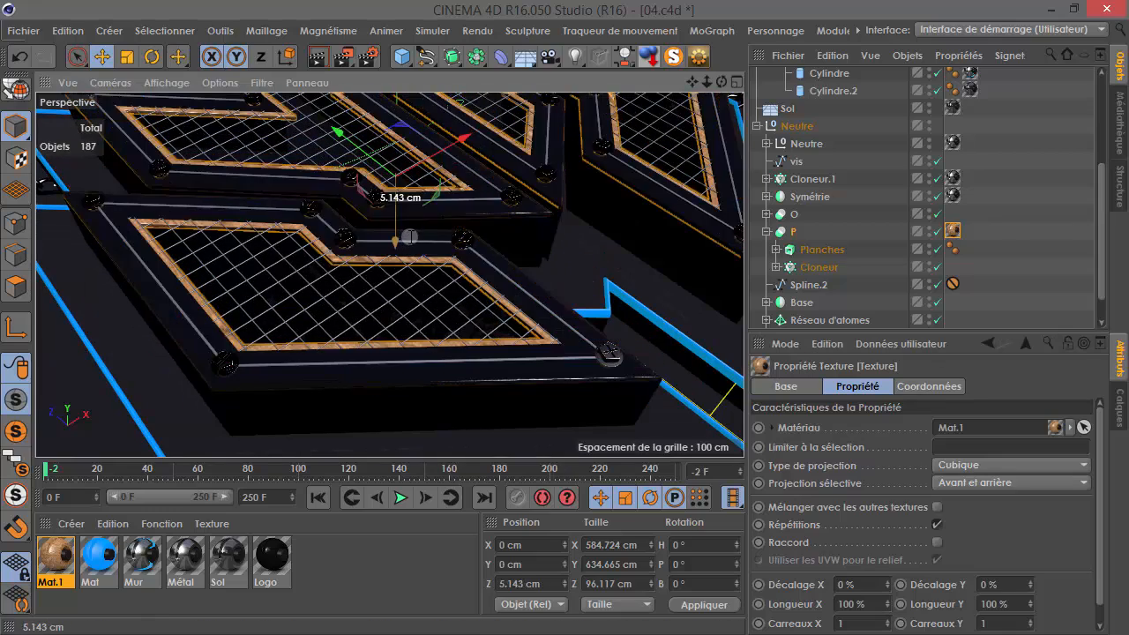
key("ctrl+z")
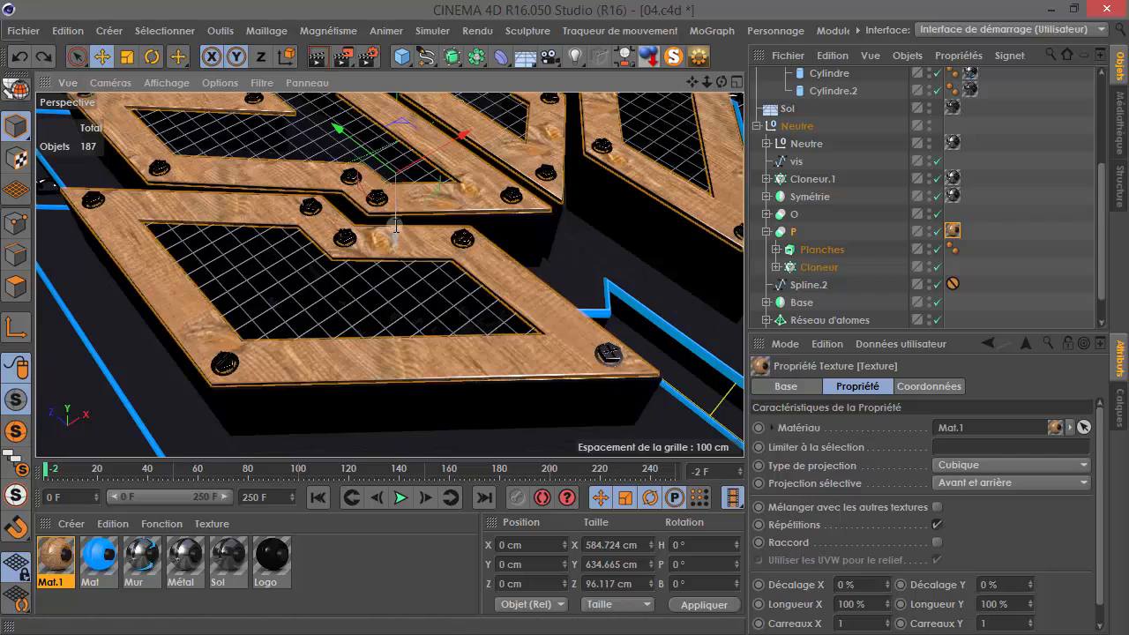
left_click_drag(392, 246, 381, 210)
left_click(24, 56)
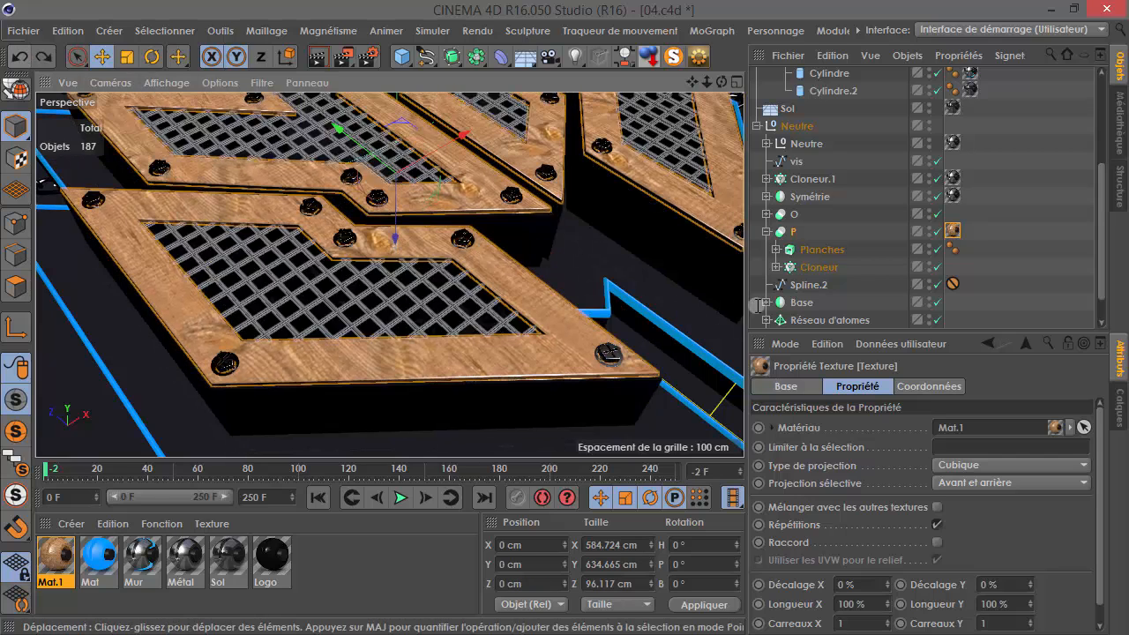
- Select the Planches extrusion inside P, try moving it in the view, and undo the move
left_click(808, 250)
mouse_move(395, 162)
left_mouse_down()
mouse_move(398, 142)
mouse_move(383, 132)
mouse_move(409, 135)
mouse_move(404, 154)
mouse_move(399, 144)
left_mouse_up()
left_click(20, 57)
- Inspect the Mat.1 wood material's reflection settings and channel list in the material editor, and close it
left_click_drag(468, 210, 548, 356, "alt")
scroll(462, 354, "down", 8)
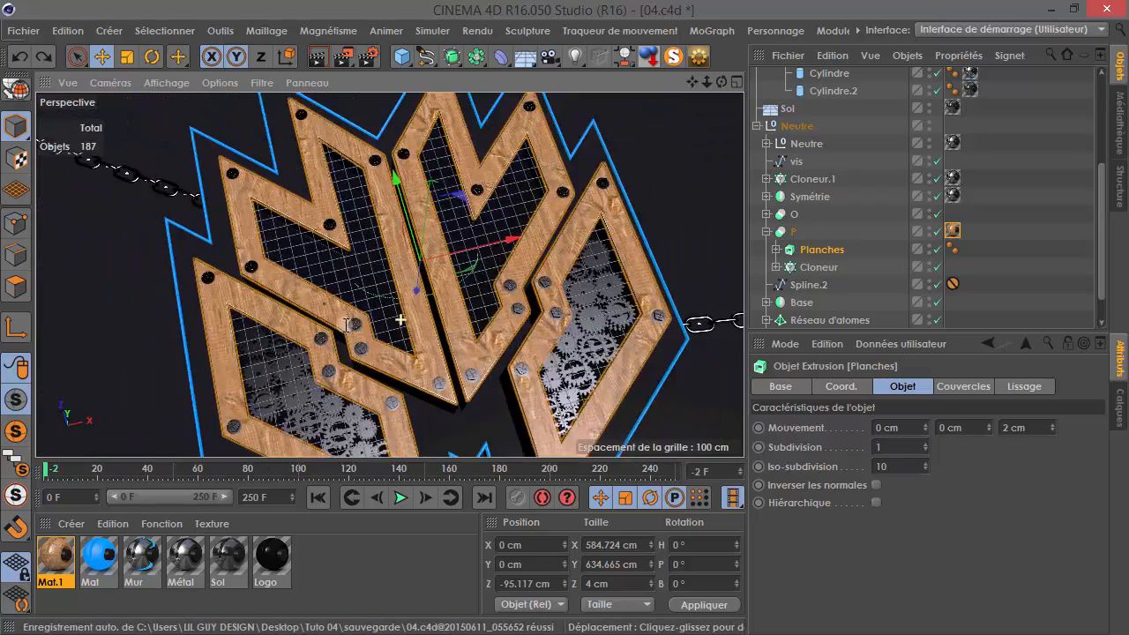
scroll(417, 323, "up", 10)
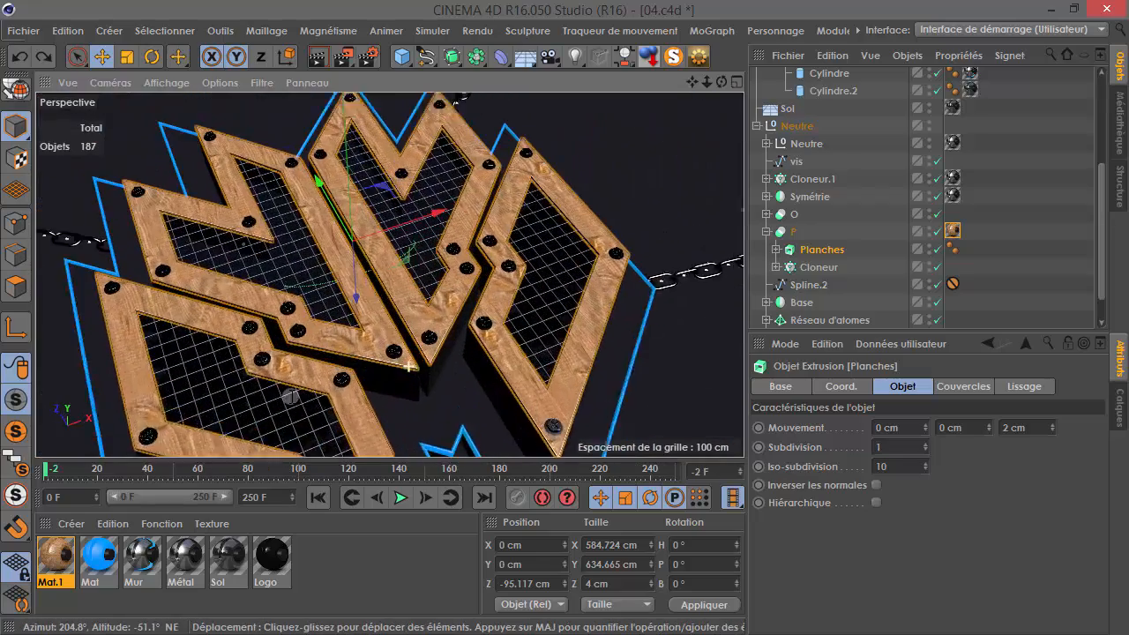
left_click(56, 558)
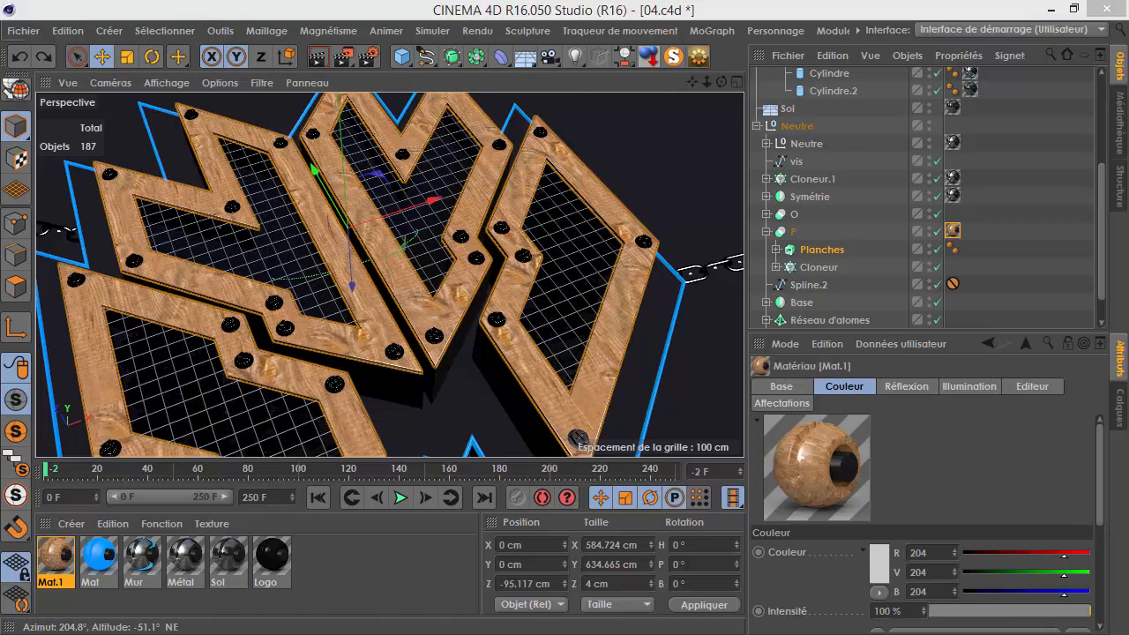
double_click(55, 557)
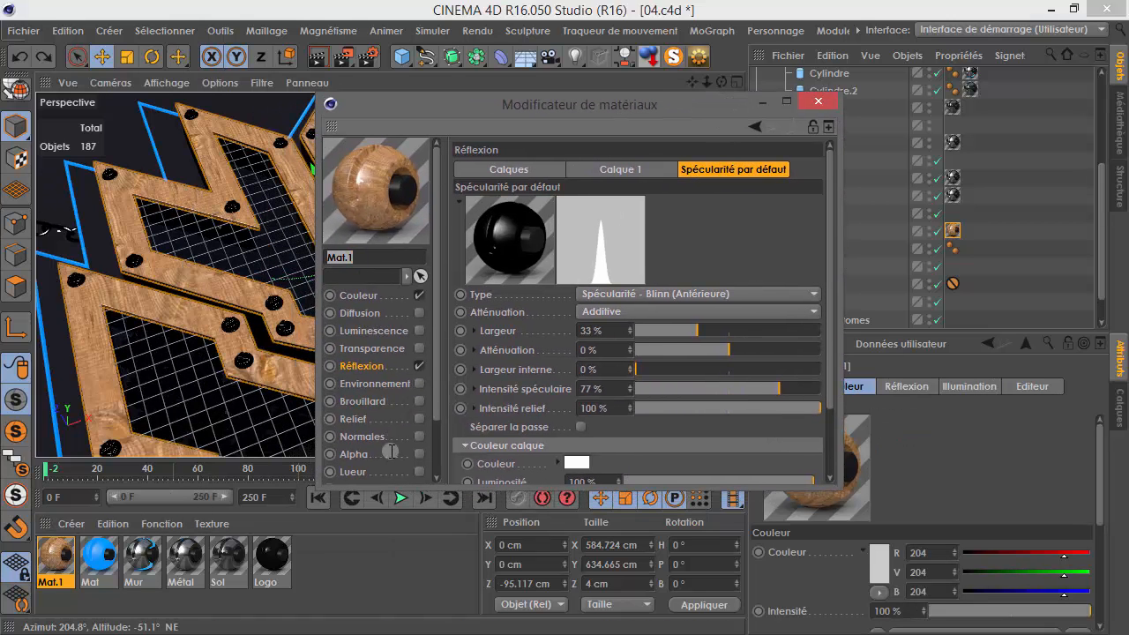
scroll(381, 389, "down", 2)
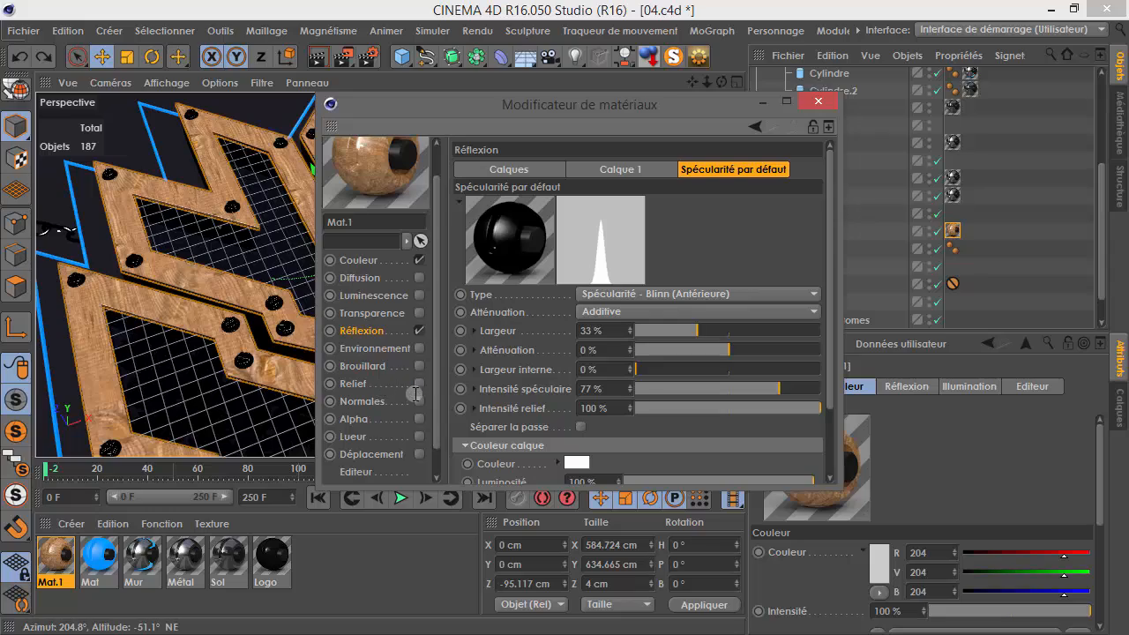
left_click(819, 103)
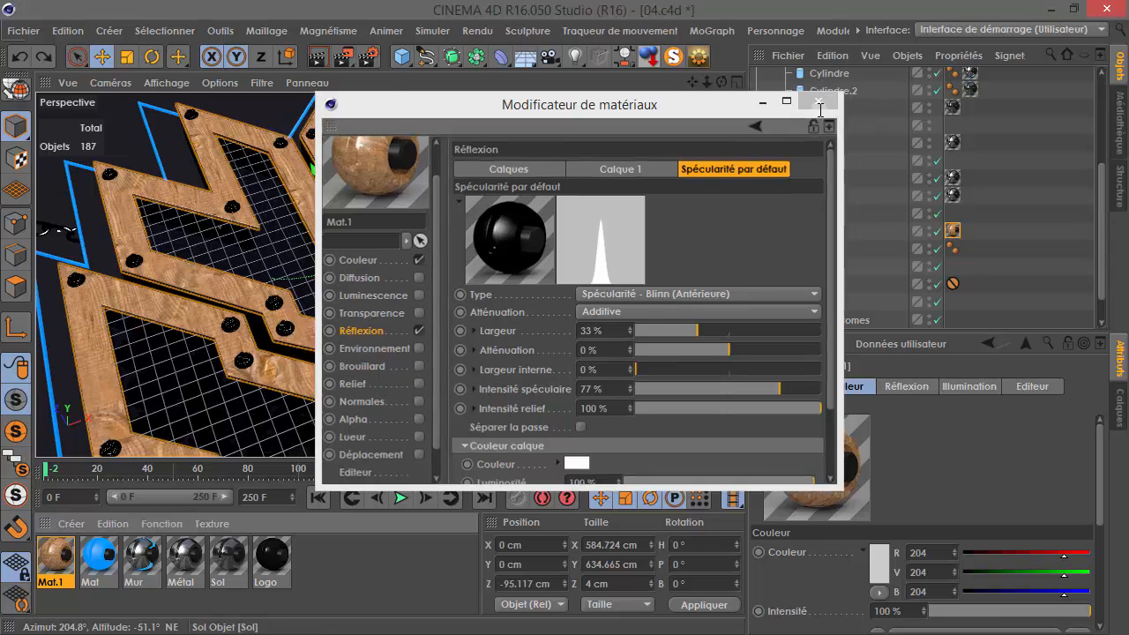
- Render a close-up of a wooden frame at the logo's lower corner in the active view
left_click_drag(473, 332, 309, 308, "alt")
middle_click_drag(605, 391, 529, 290, "alt")
scroll(530, 288, "up", 3)
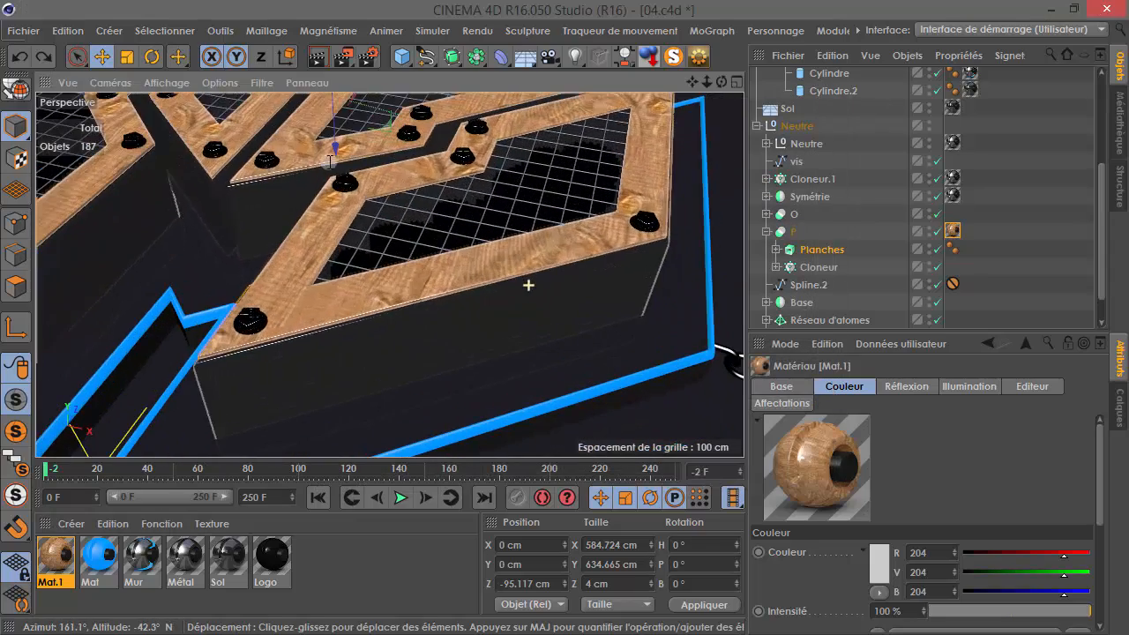
left_click(318, 57)
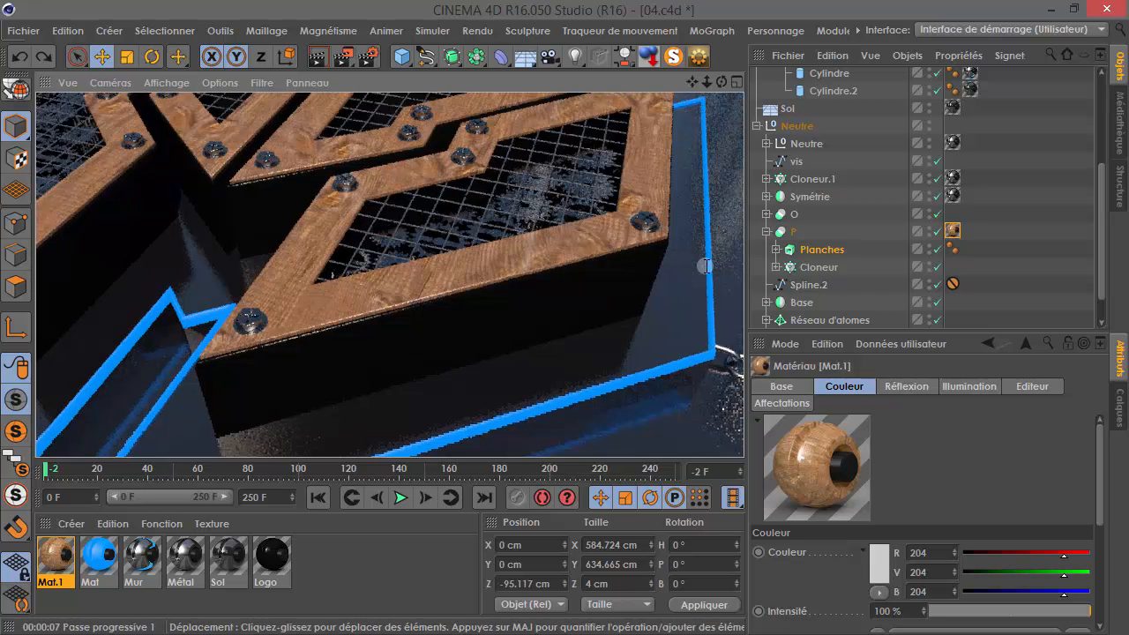
- Switch to the reference video in VLC, compare several moments of the logo animation with the render, and close the player
left_click_drag(0, 141, 832, 77)
left_click(743, 520)
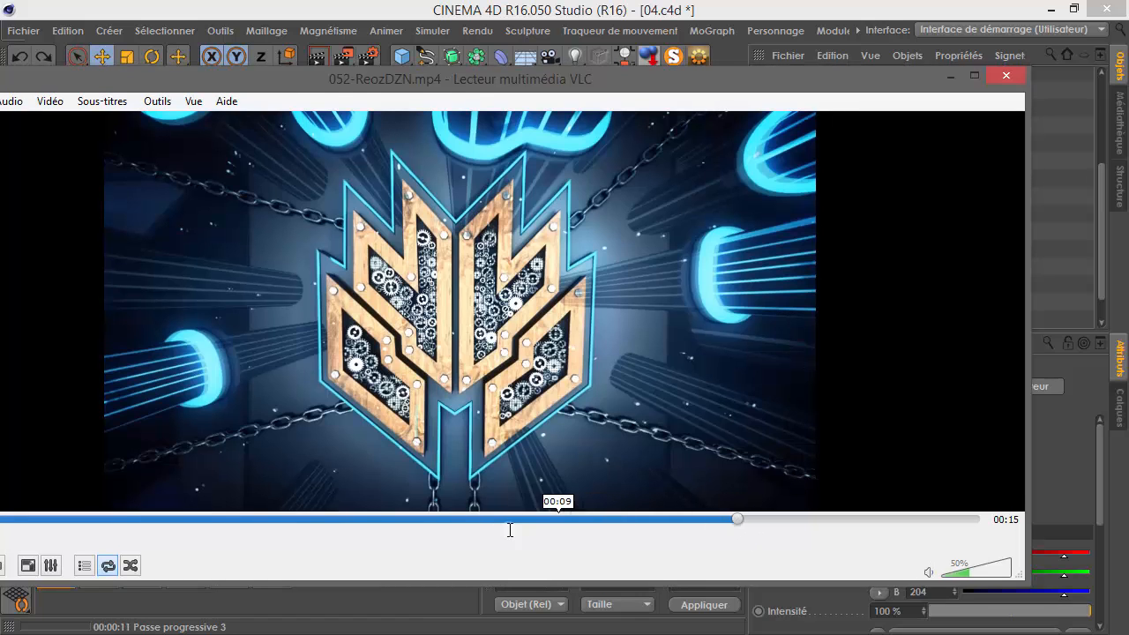
left_click(229, 519)
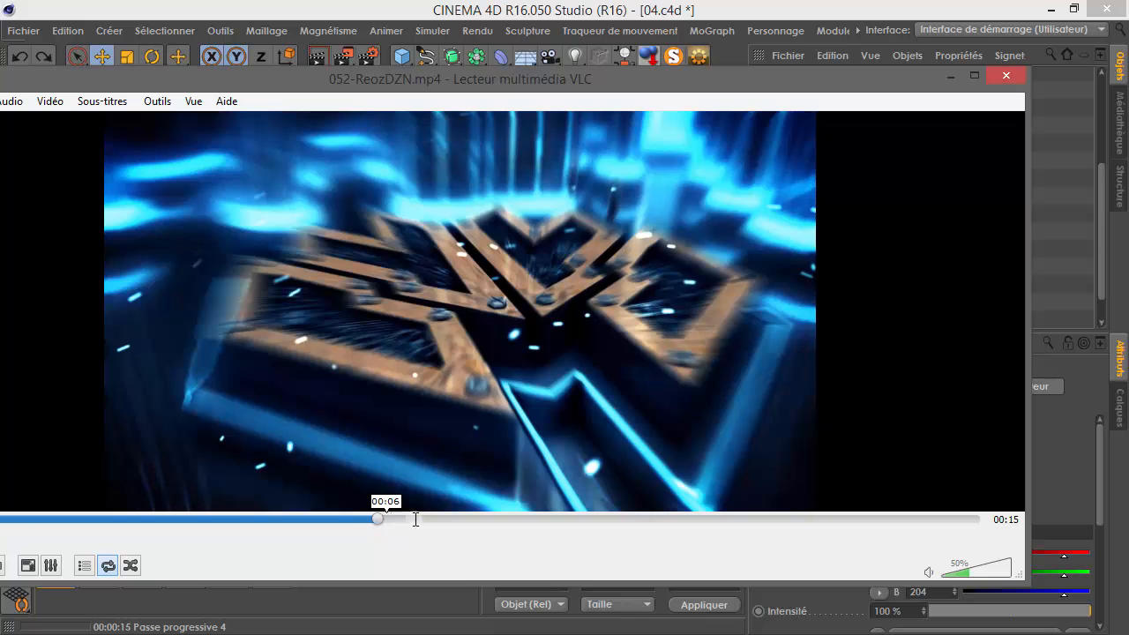
left_click(327, 521)
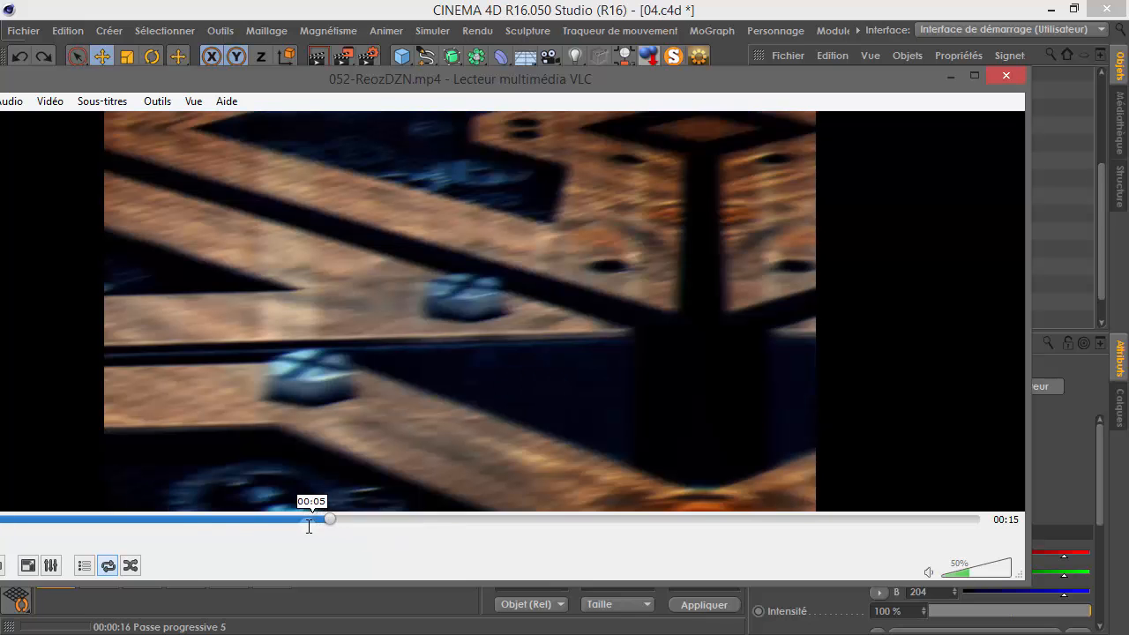
left_click(226, 519)
left_click_drag(516, 83, 945, 72)
left_click_drag(344, 240, 789, 240)
left_click_drag(891, 80, 224, 489)
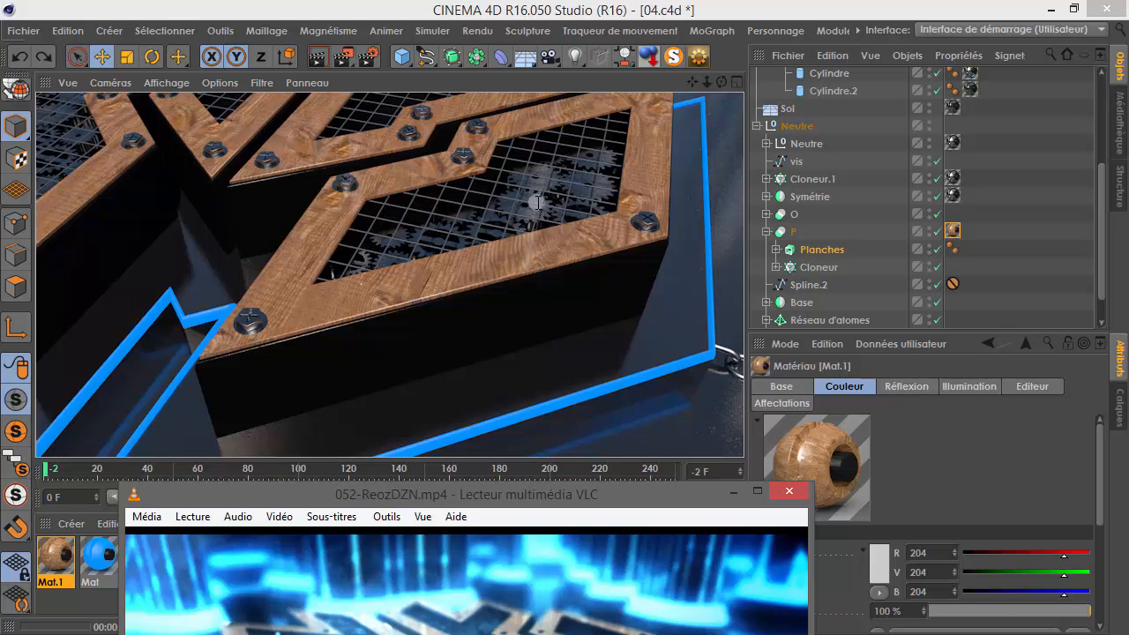
left_click_drag(497, 494, 508, 367)
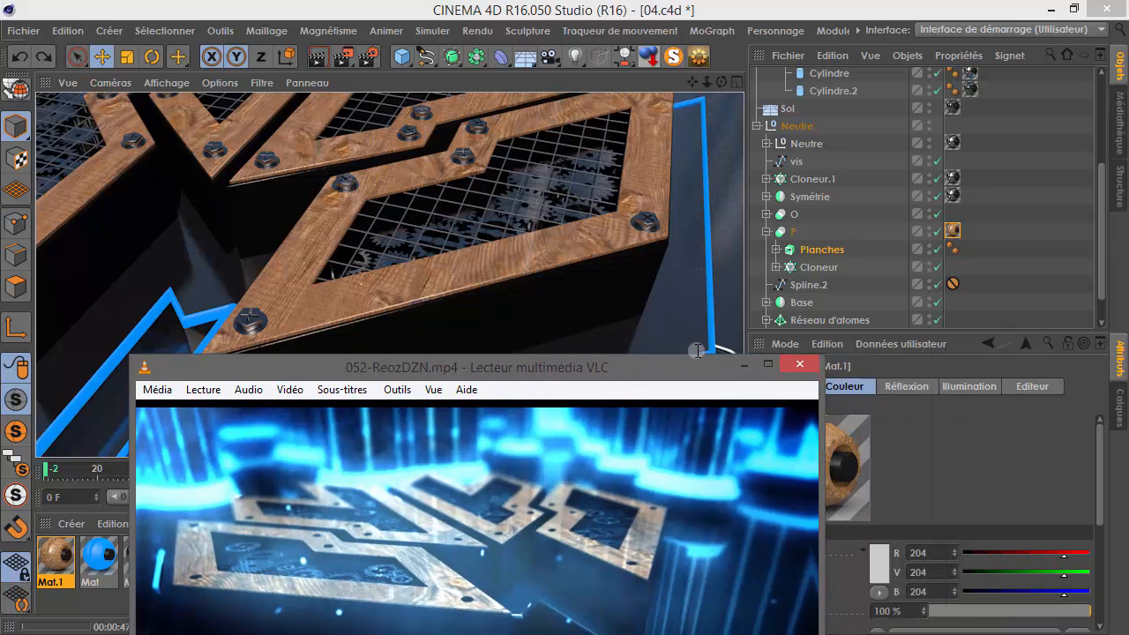
left_click(800, 367)
- Duplicate the Métal material and name the copy Métal. 2
left_click(186, 557)
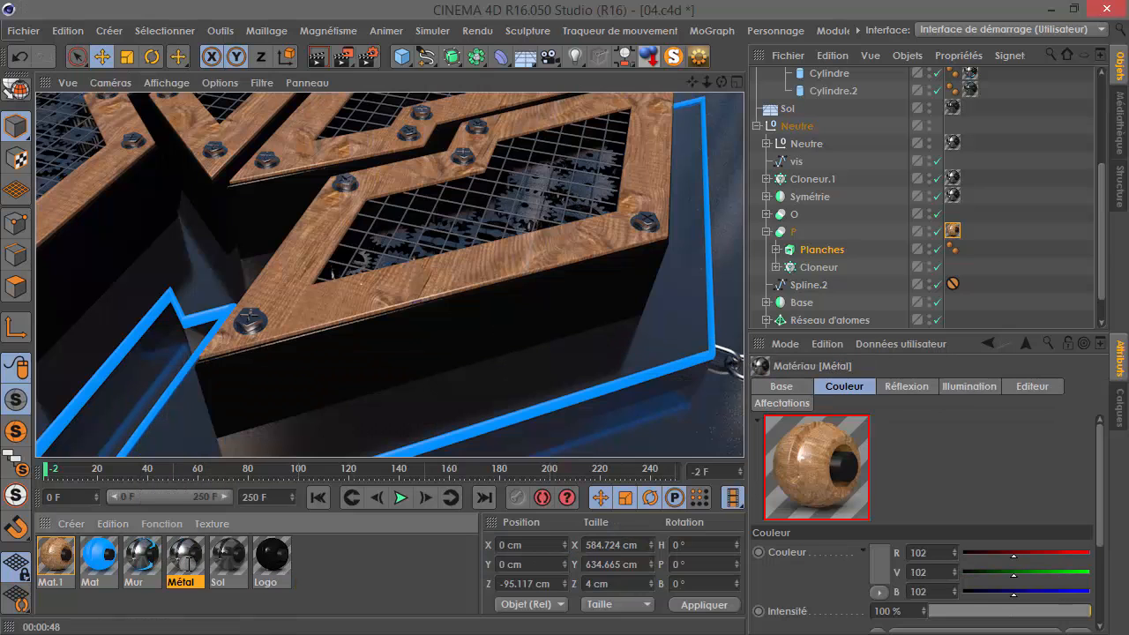
key("ctrl+v")
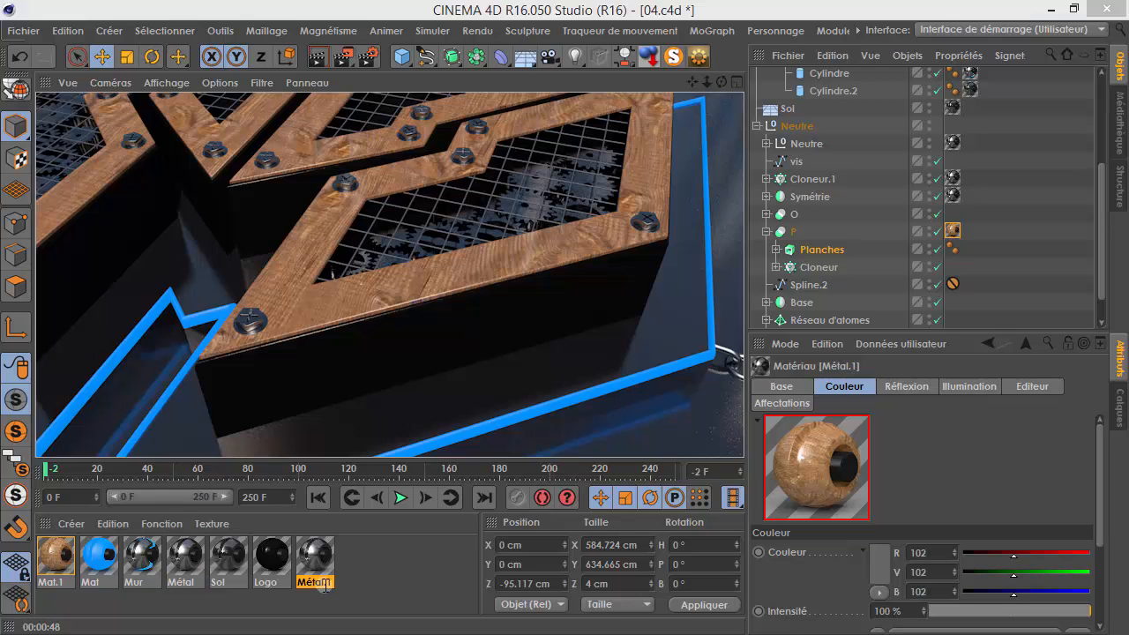
key("Return")
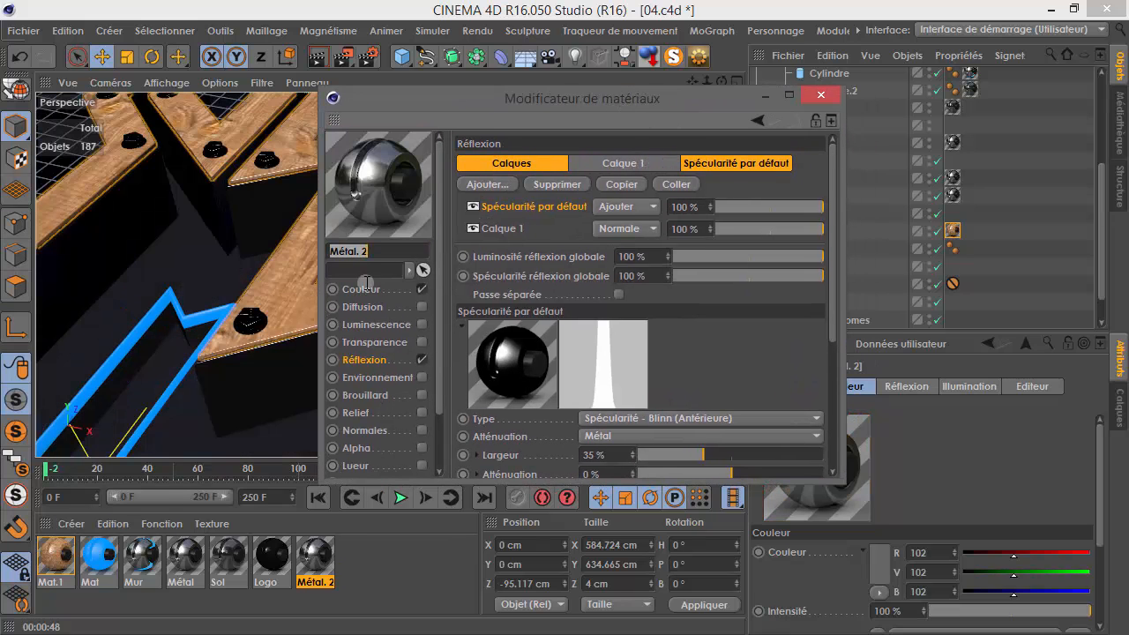
- Raise the default specular intensity of the Métal. 2 material to 800% and close the material editor
left_click(398, 292)
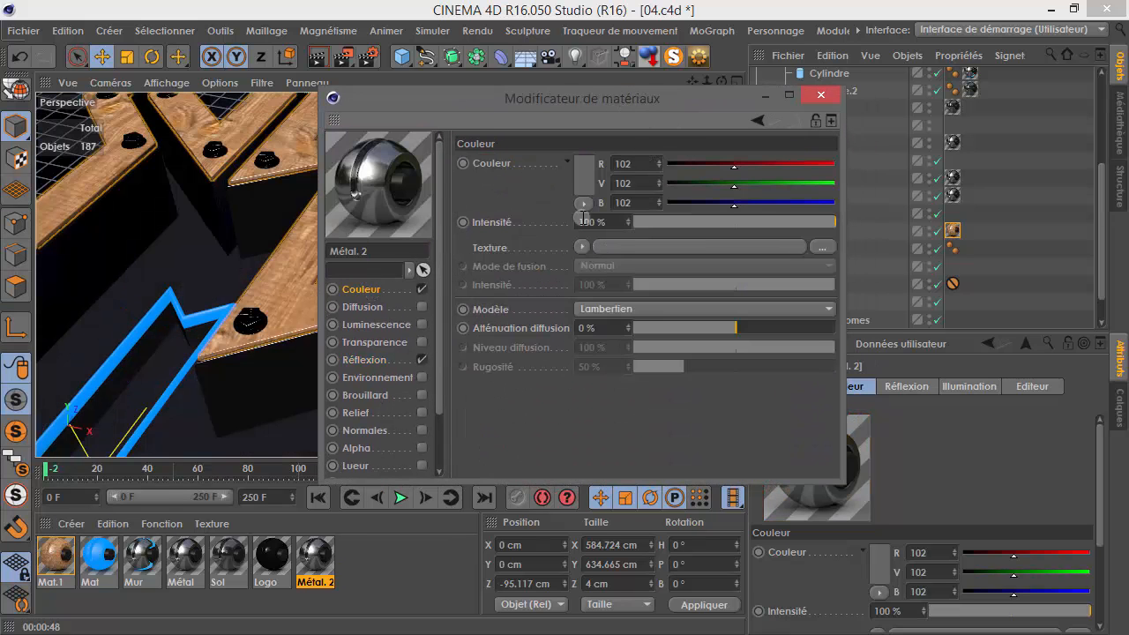
left_click(393, 356)
scroll(720, 374, "down", 3)
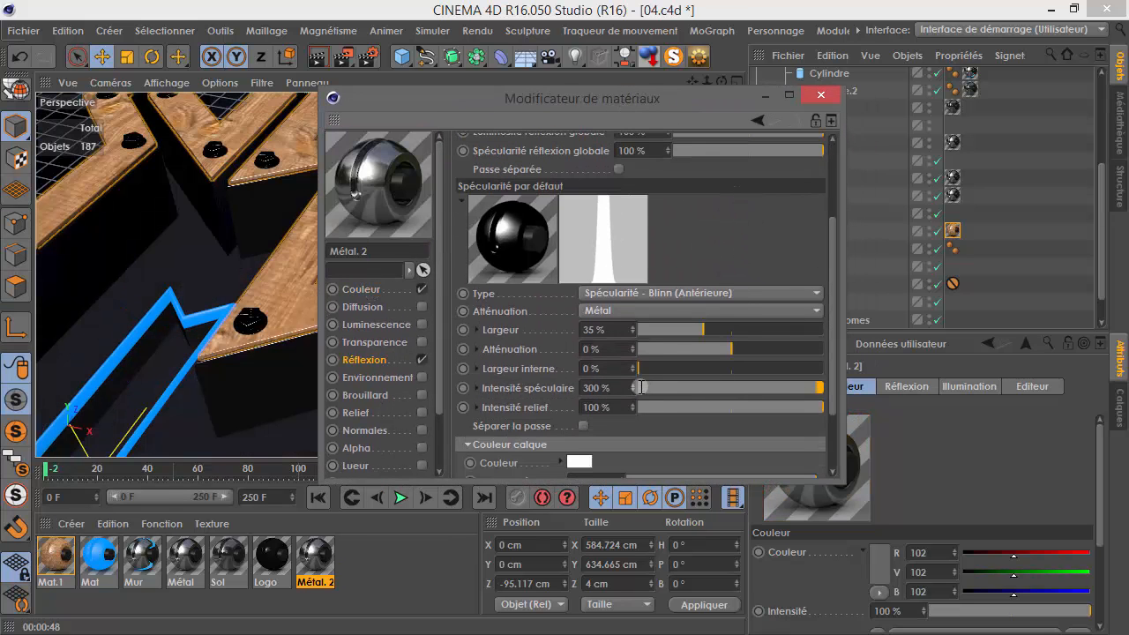
key("Return")
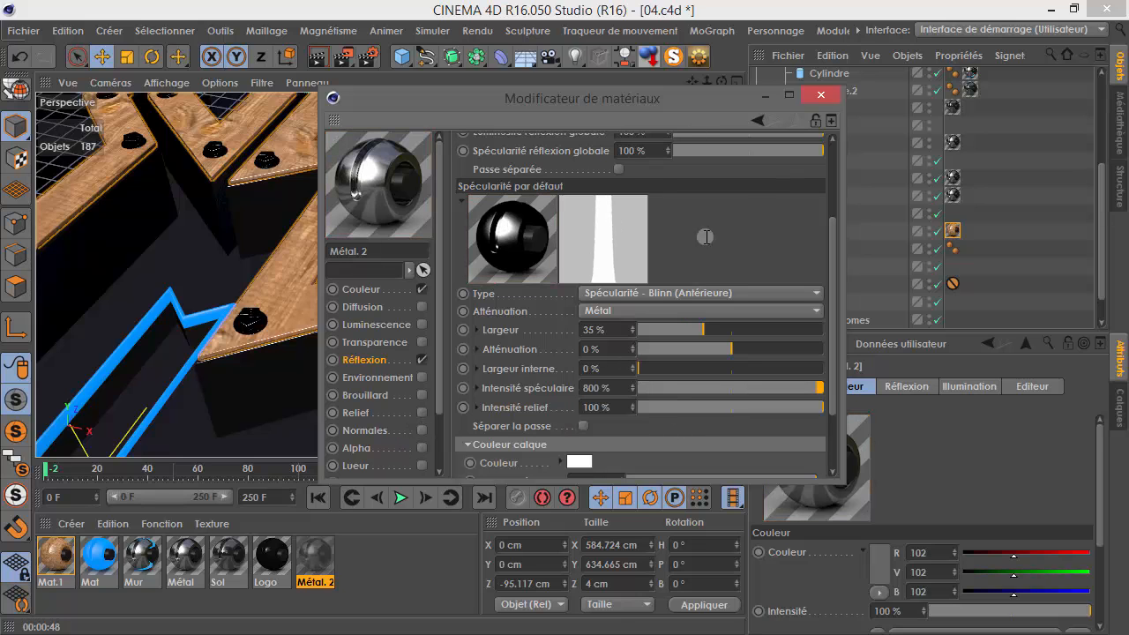
scroll(658, 256, "up", 3)
left_click(821, 95)
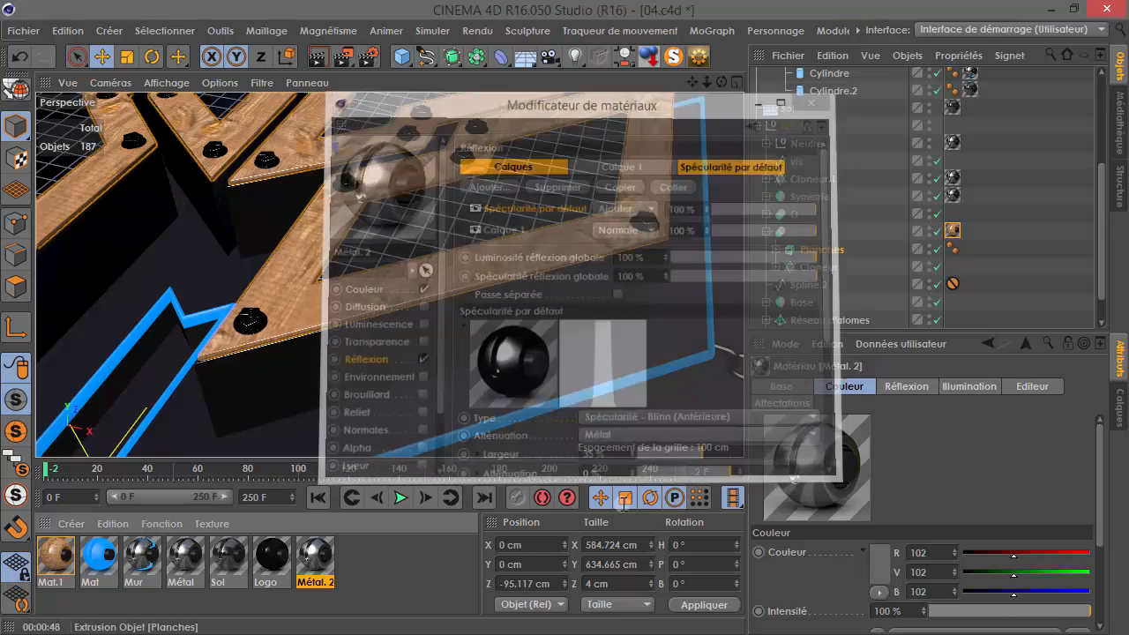
- Replace the material on the Symétrie object that holds the gears with Métal. 2
scroll(927, 219, "down", 1)
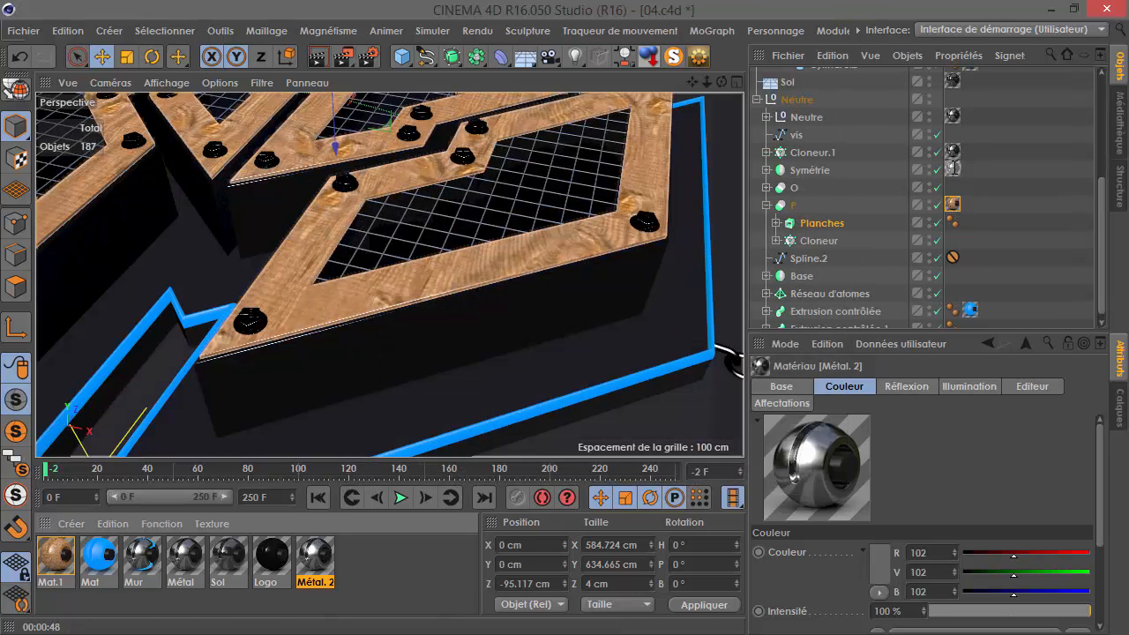
left_click(816, 171)
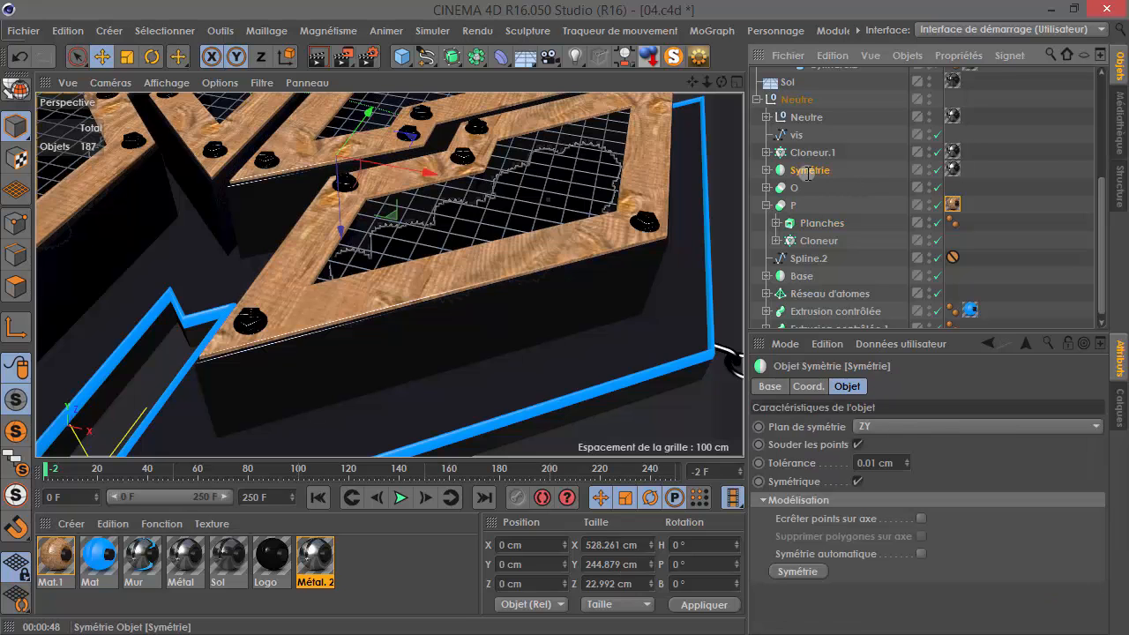
left_click(954, 167)
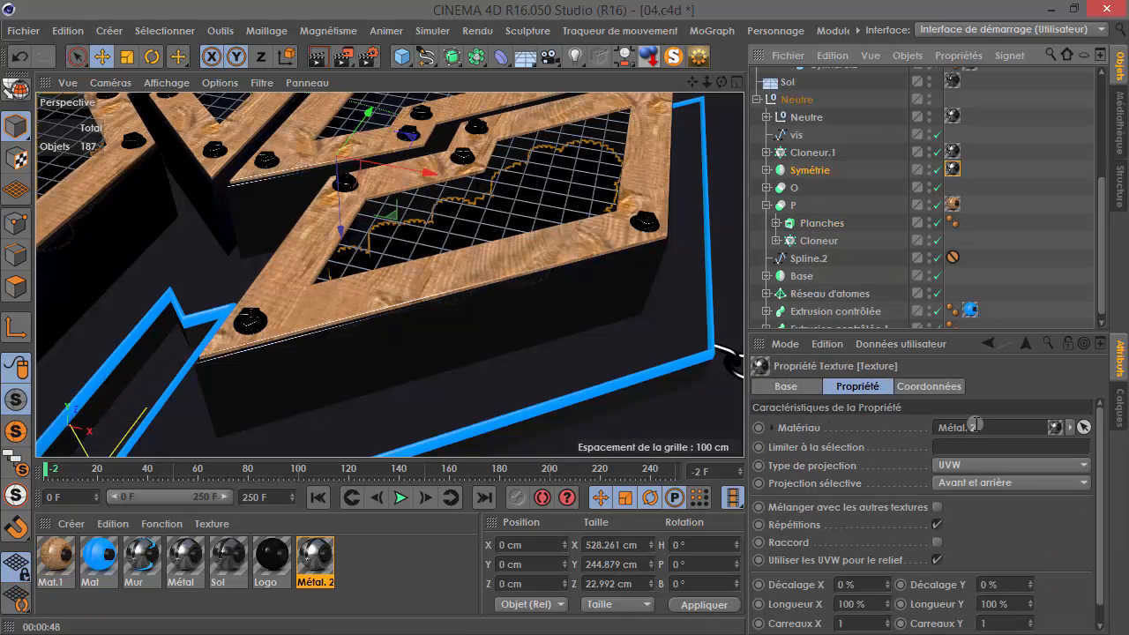
left_click(825, 172)
right_click_drag(537, 404, 381, 357, "alt")
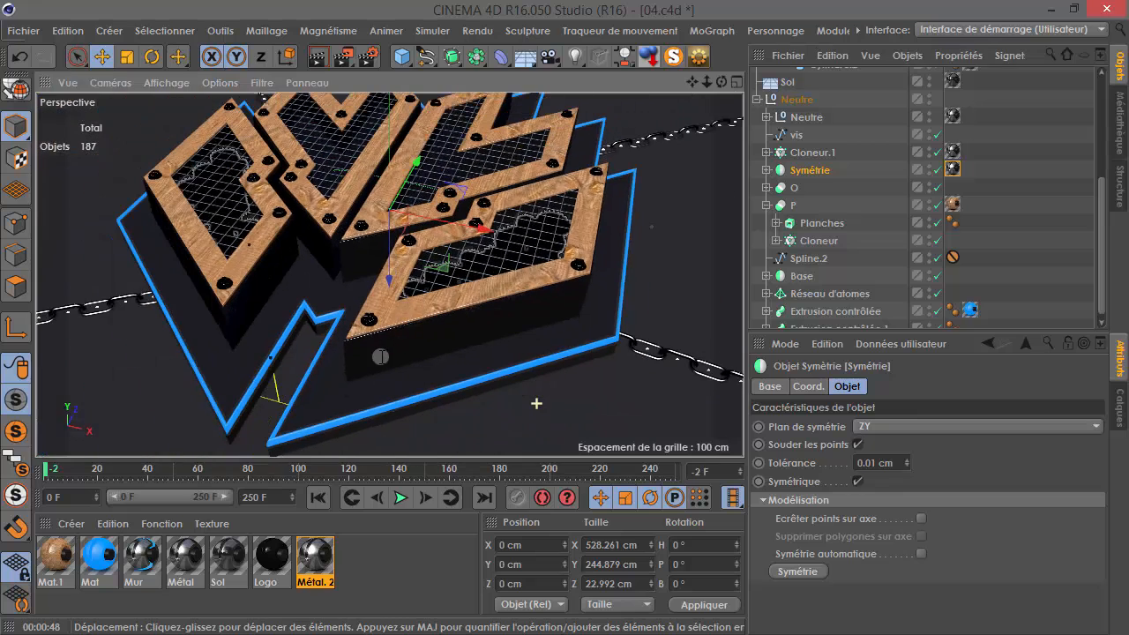
- Set the Métal. 2 material's colour to a light grey of RGB 178, 178, 178 and close the editor
left_click(315, 556)
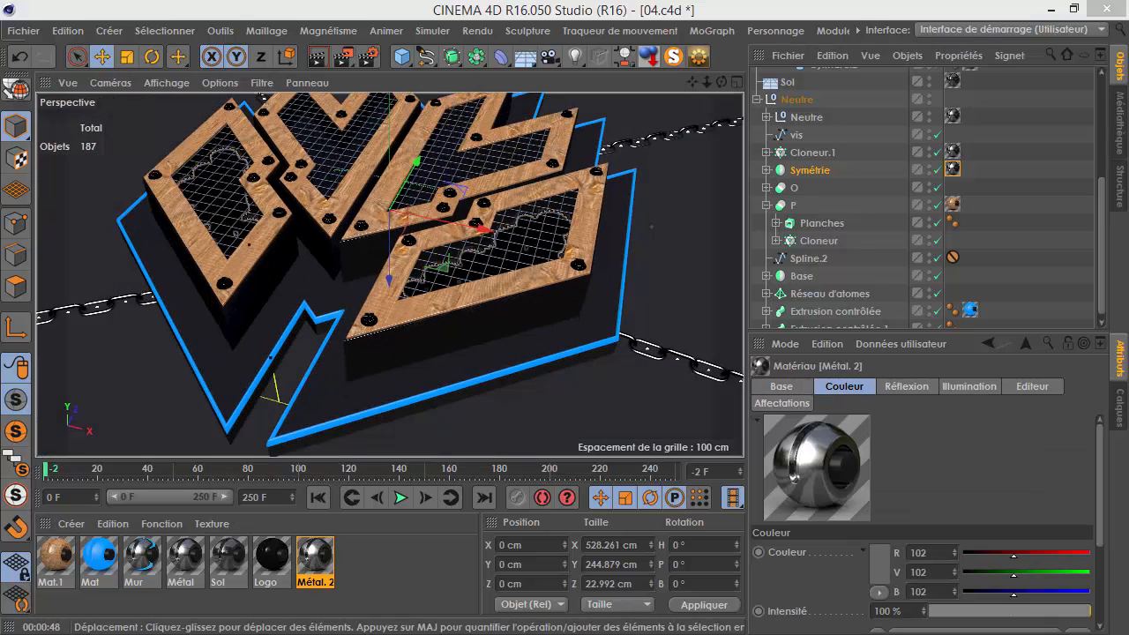
double_click(315, 556)
left_click_drag(315, 156, 586, 160)
left_click(455, 350)
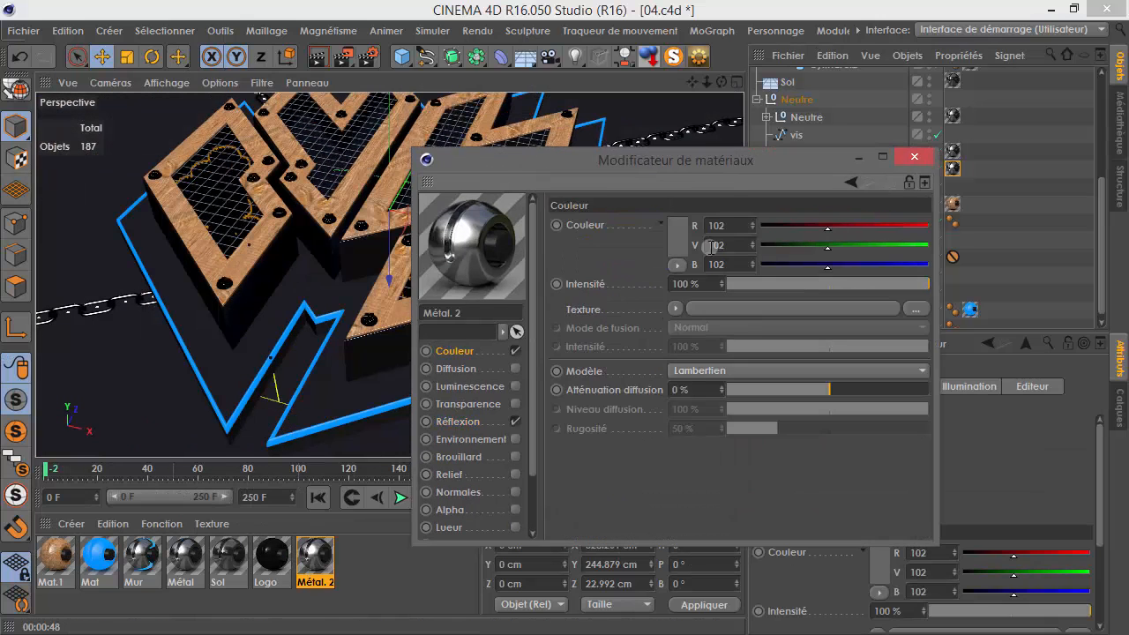
left_click(677, 229)
left_click(723, 206)
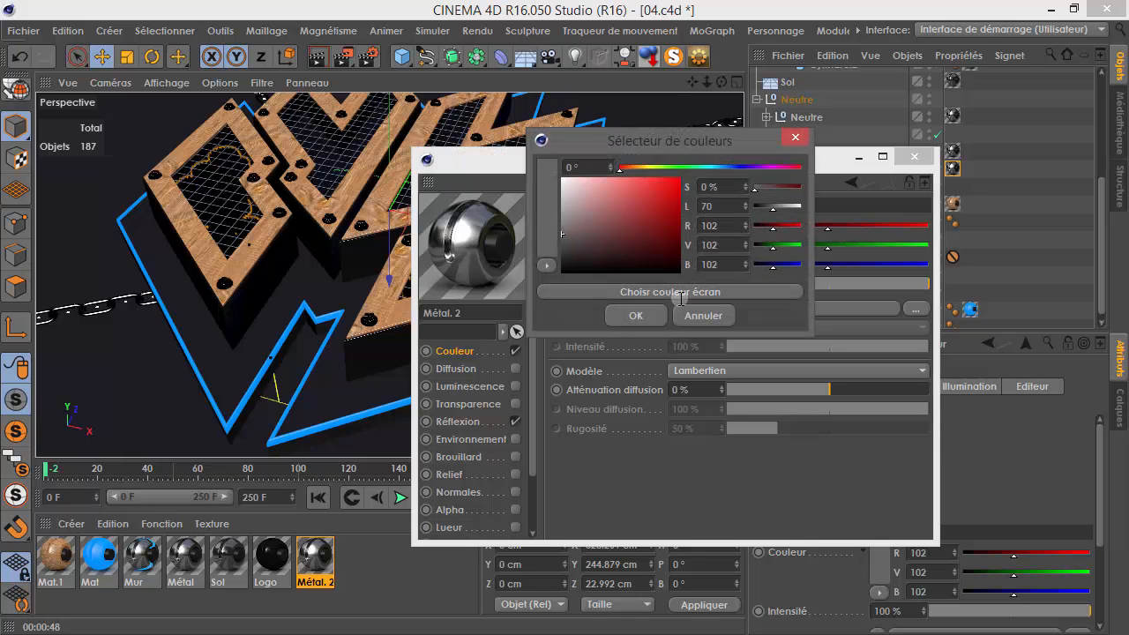
left_click(636, 315)
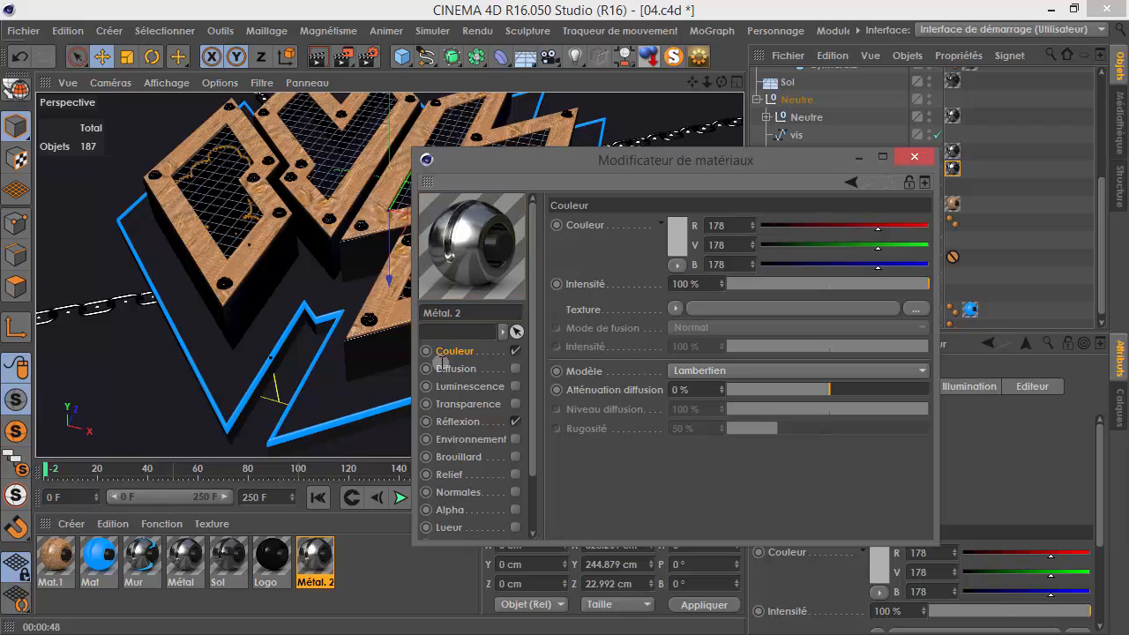
left_click(917, 158)
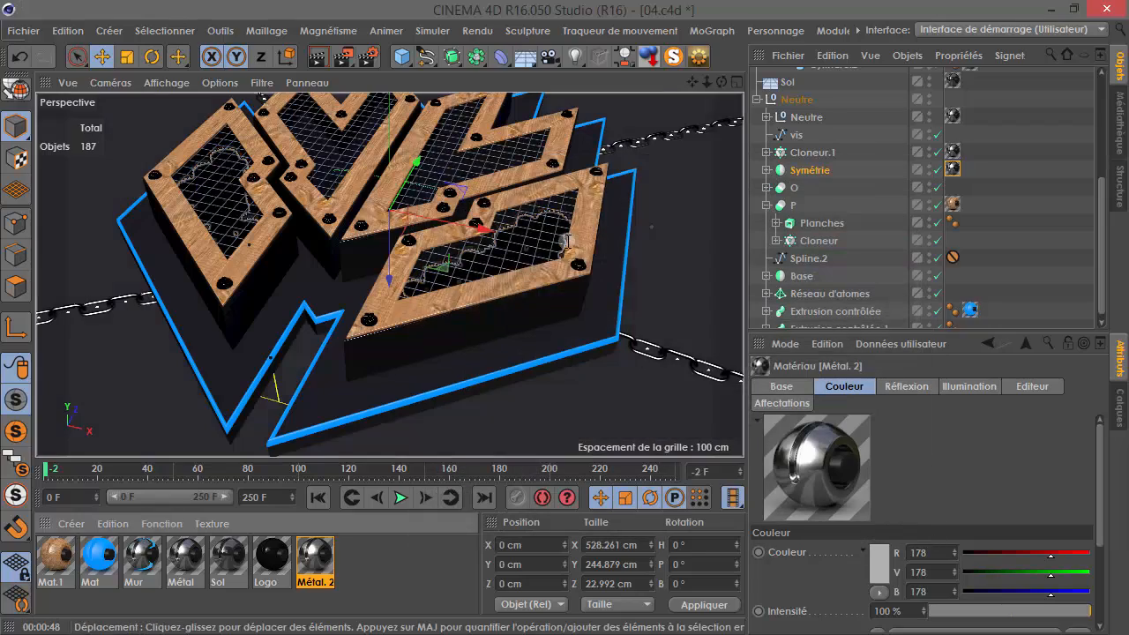
- Apply the Métal material to the Réseau d'atomes wire mesh inside the frames and deselect everything
left_click_drag(481, 265, 520, 291, "alt")
scroll(517, 274, "up", 5)
left_click_drag(539, 343, 499, 314, "alt")
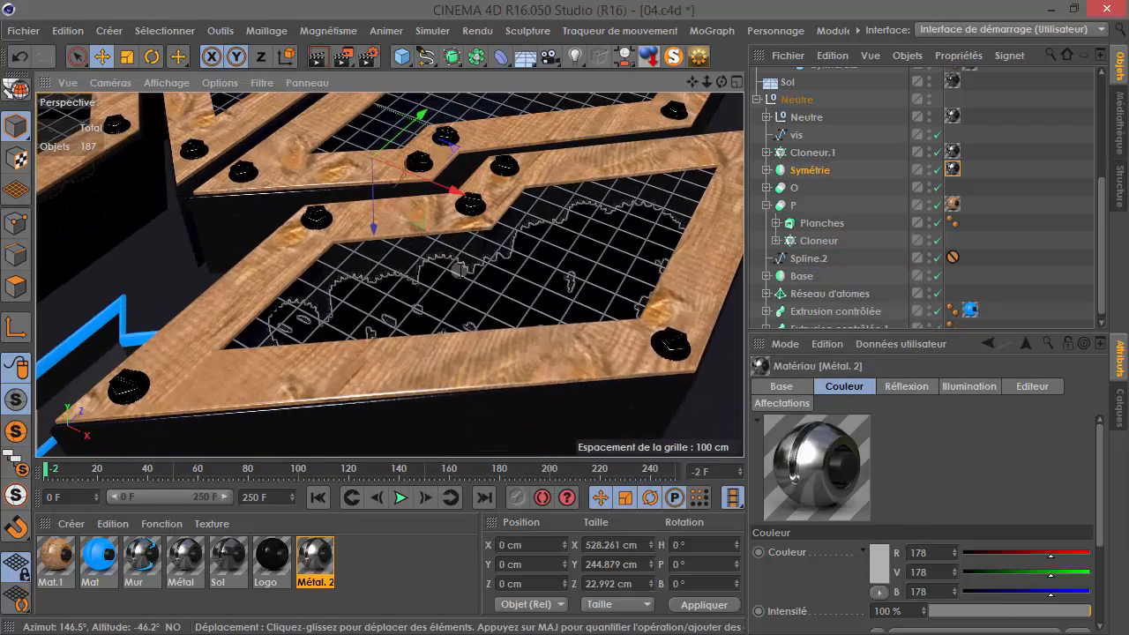
left_click_drag(458, 269, 465, 235, "alt")
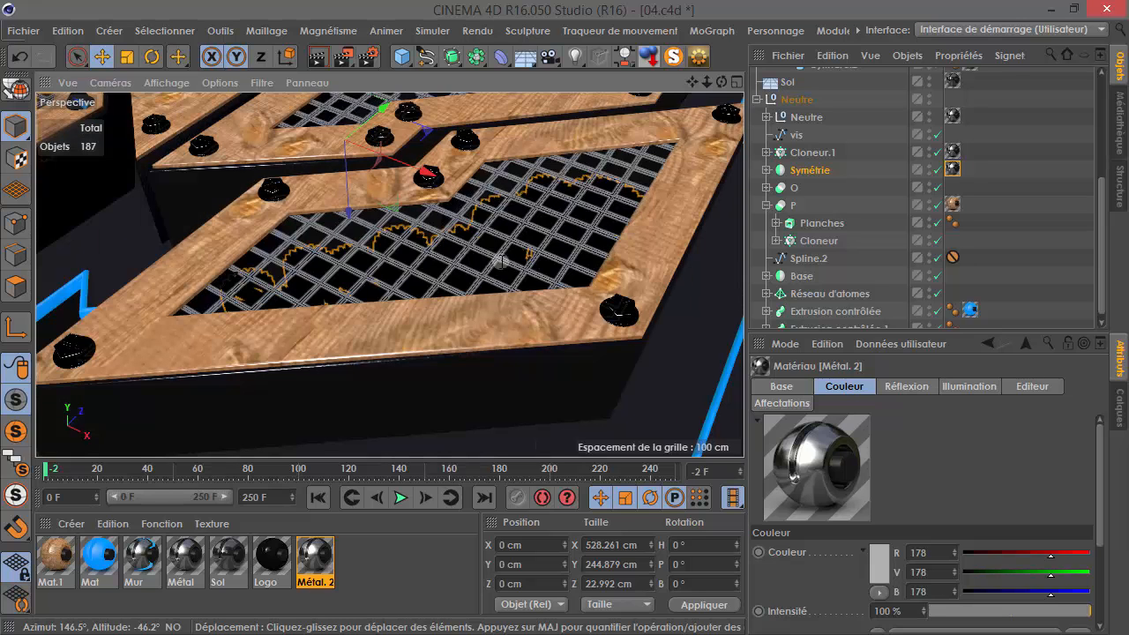
left_click(494, 262)
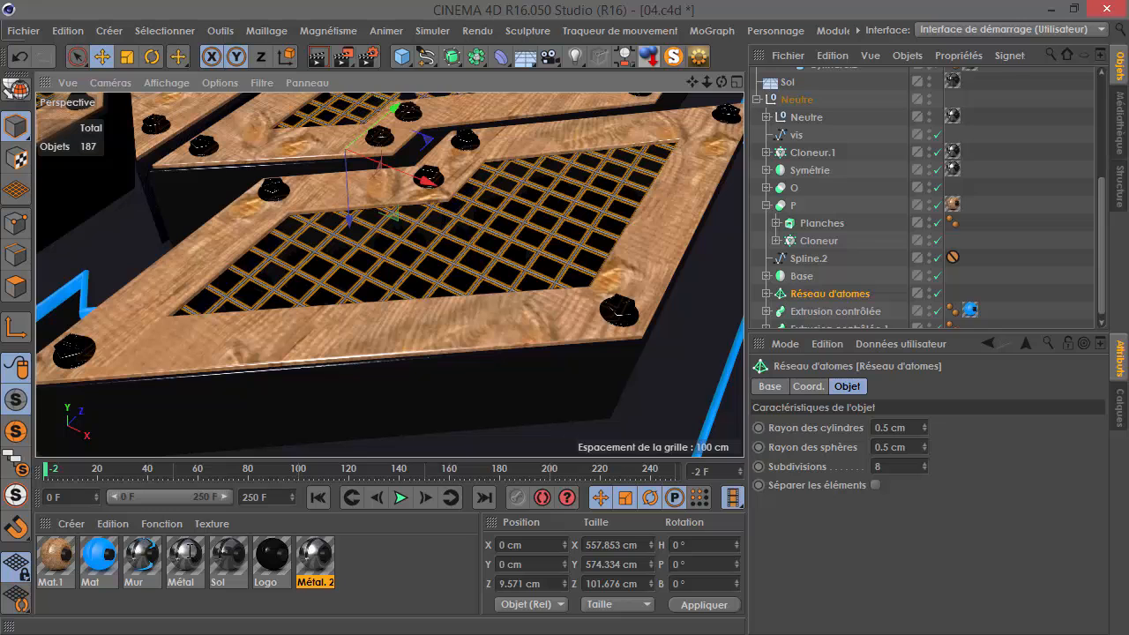
left_click_drag(1082, 357, 837, 281)
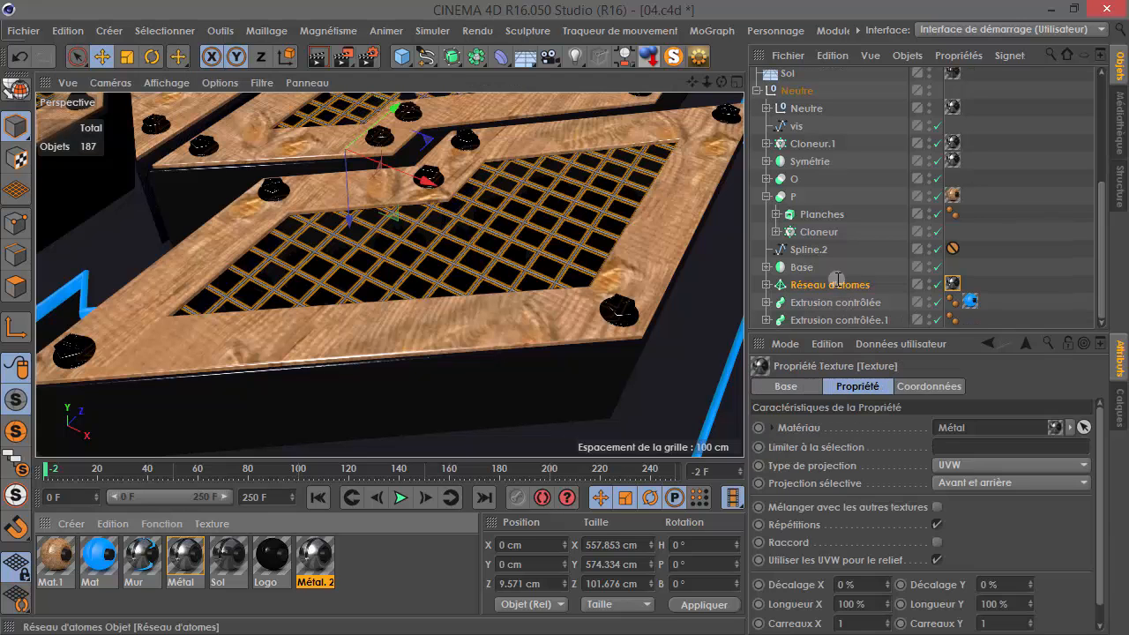
left_click(1011, 257)
- Render the active view to check the mesh and gears inside the wooden frame
scroll(372, 302, "down", 5)
left_click_drag(350, 328, 455, 300, "alt")
scroll(392, 305, "up", 3)
left_click(317, 56)
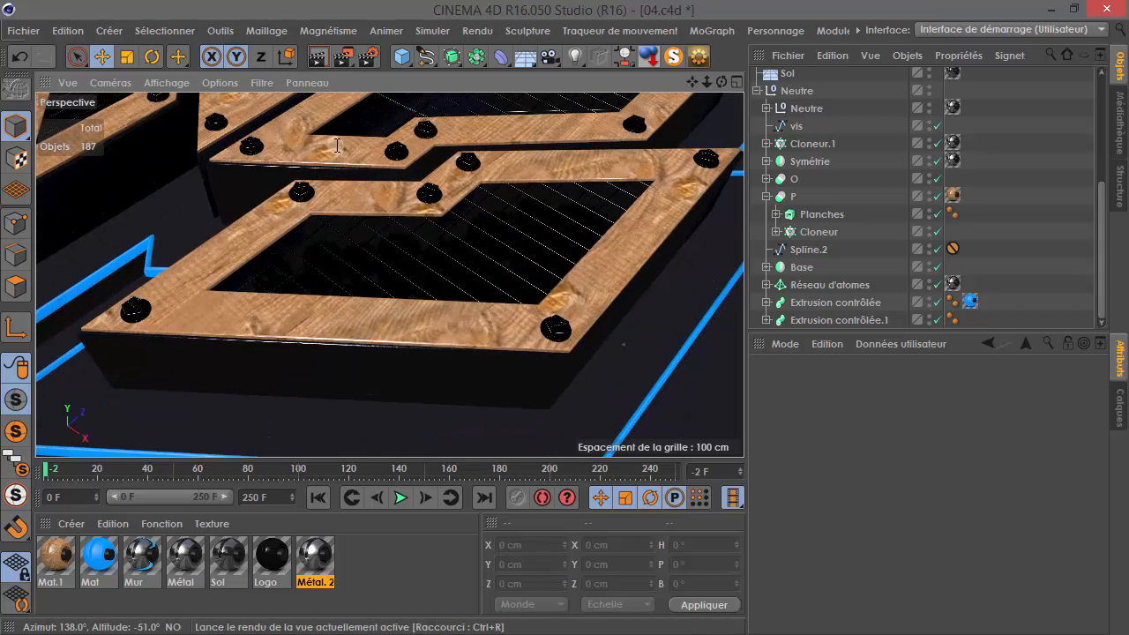
scroll(325, 244, "down", 3)
left_click(318, 57)
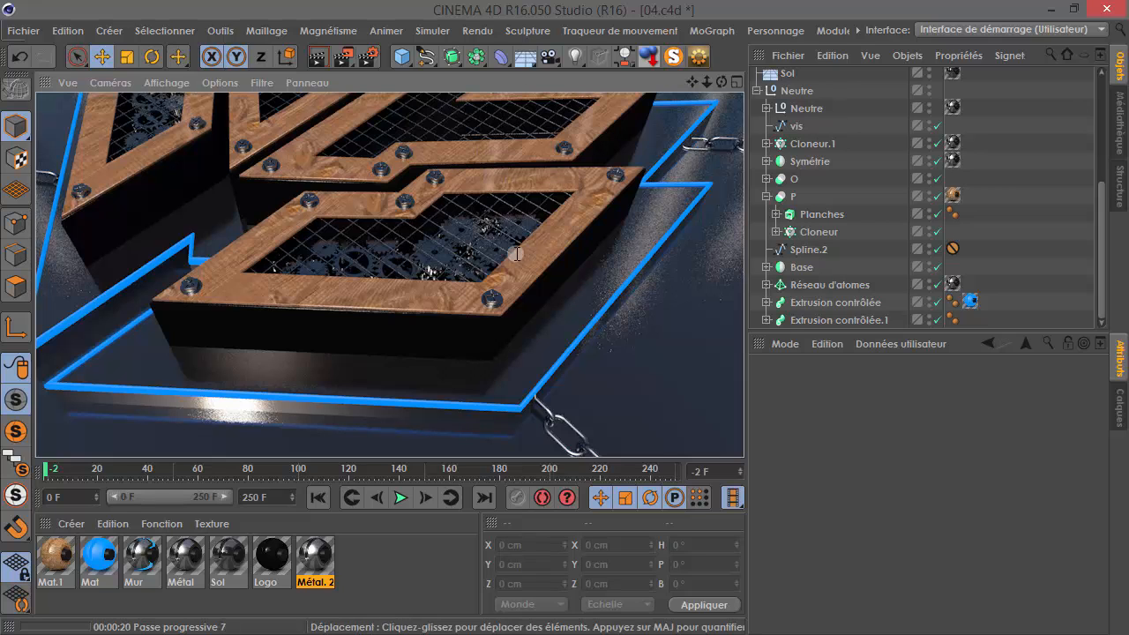
- Review the reference animation 052-ReozDZN.mp4 full screen in VLC, pausing on the full logo at 00:07, then return to CINEMA 4D
left_click_drag(447, 265, 494, 248, "alt")
scroll(495, 249, "down", 5)
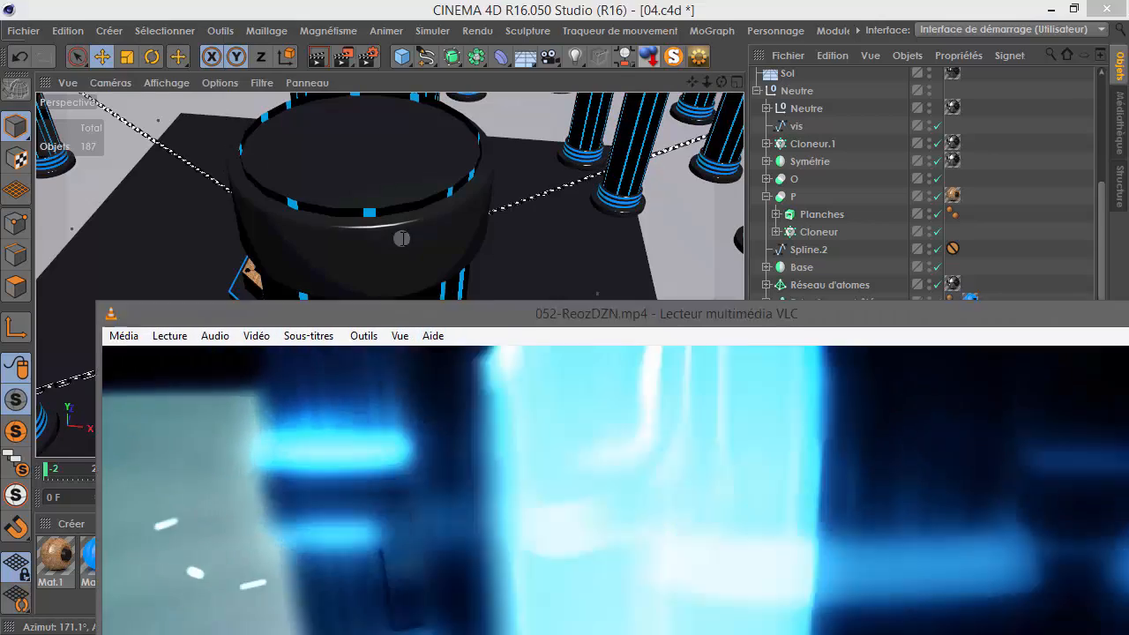
scroll(385, 312, "down", 3)
left_click_drag(530, 180, 474, 23)
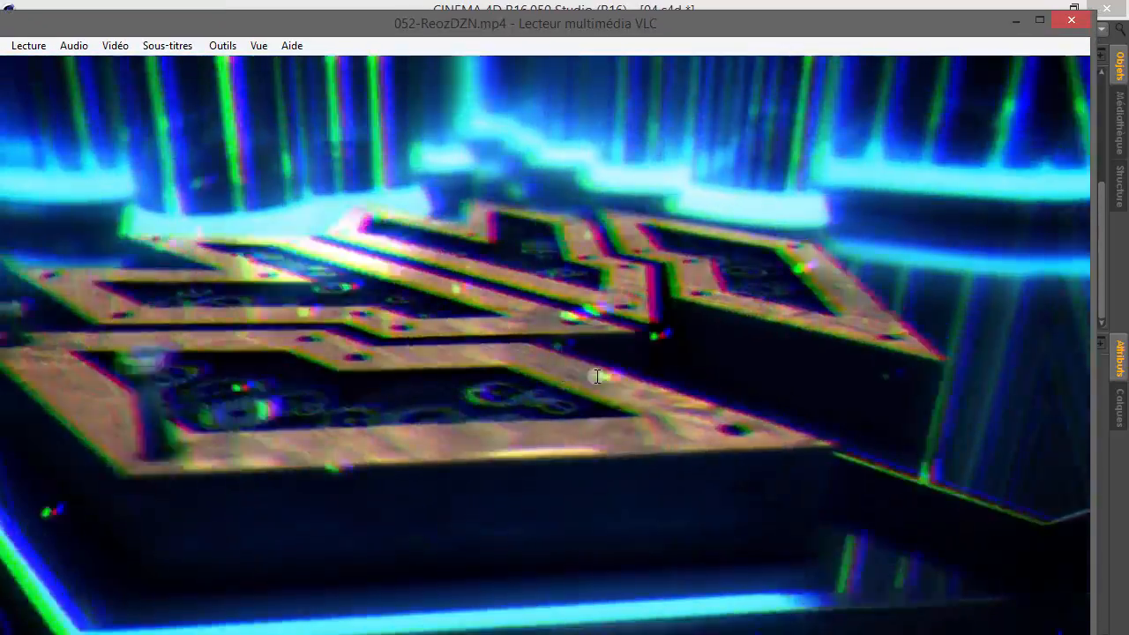
double_click(595, 378)
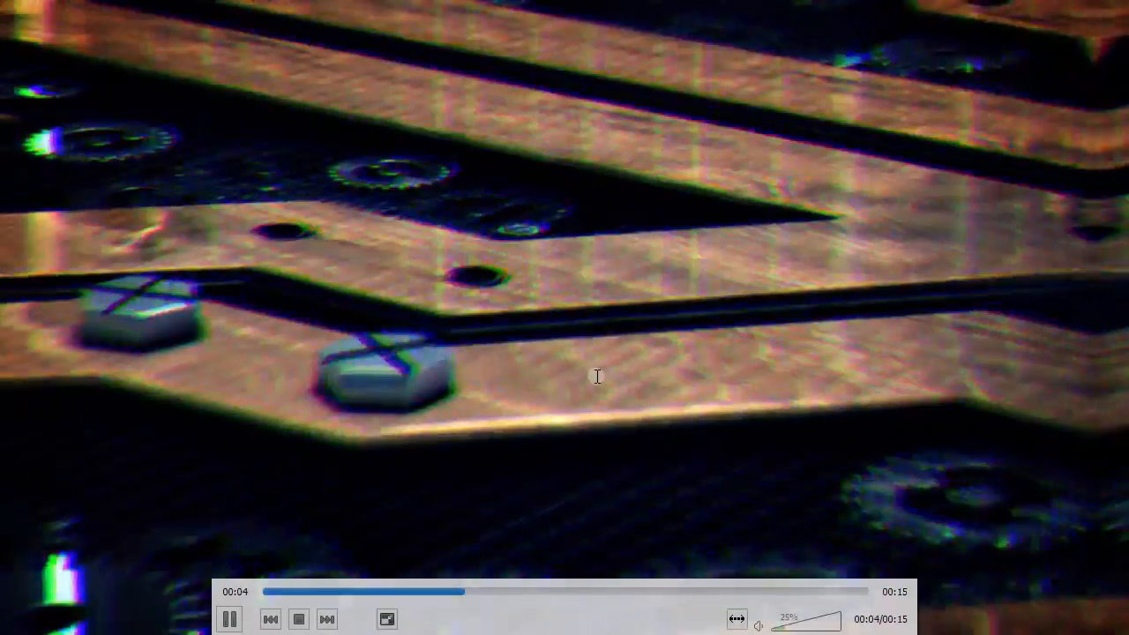
left_click(655, 592)
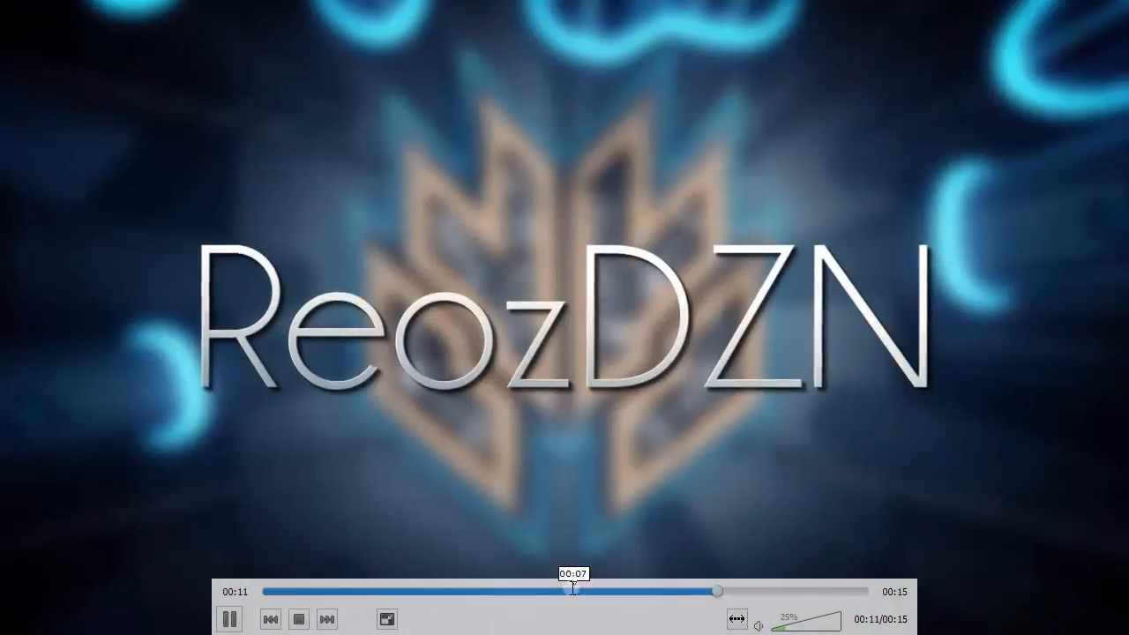
left_click(574, 592)
key("space")
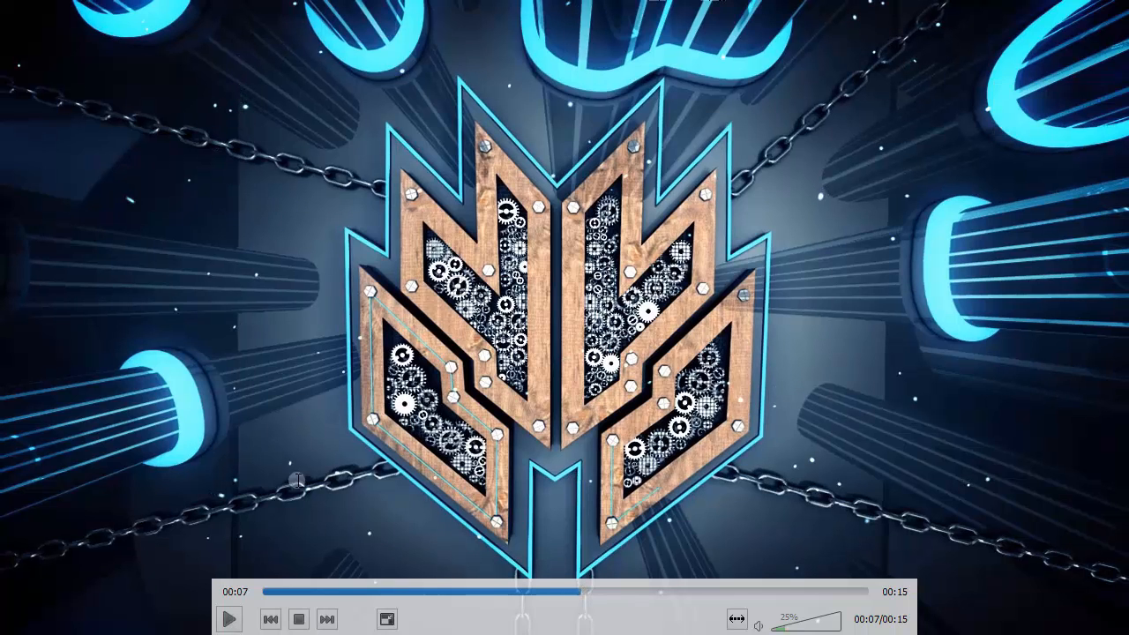
double_click(430, 332)
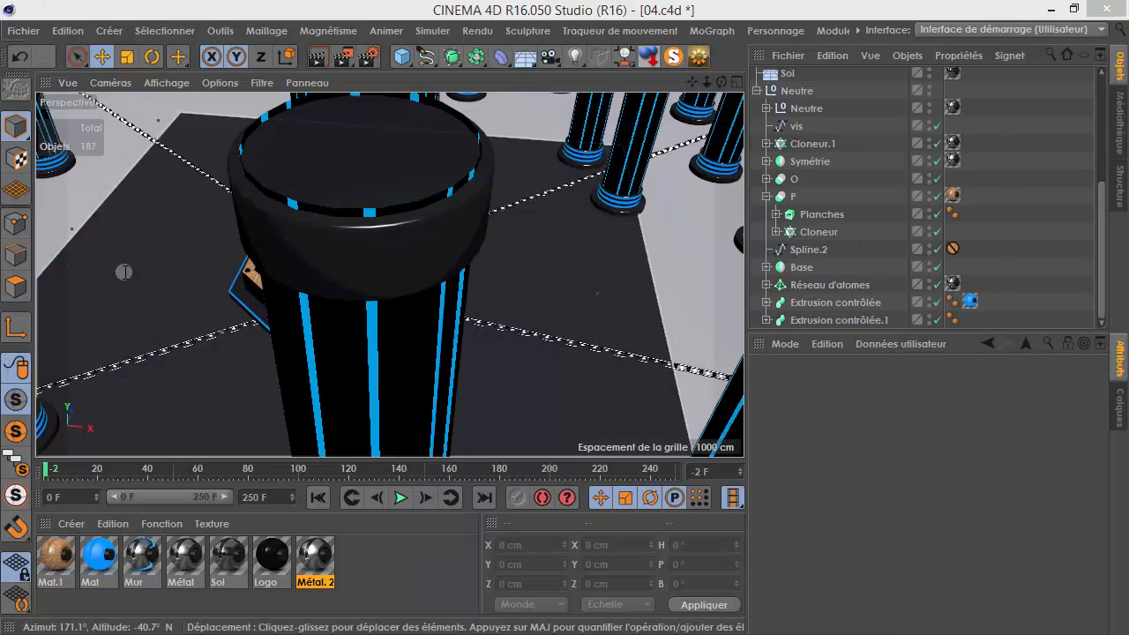
- Add an area light (Eclairage de surface) to the scene and rotate its pitch to -90°
mouse_move(364, 234)
left_mouse_down("alt")
mouse_move(529, 260)
mouse_move(418, 274)
left_mouse_up("alt")
left_click(426, 57)
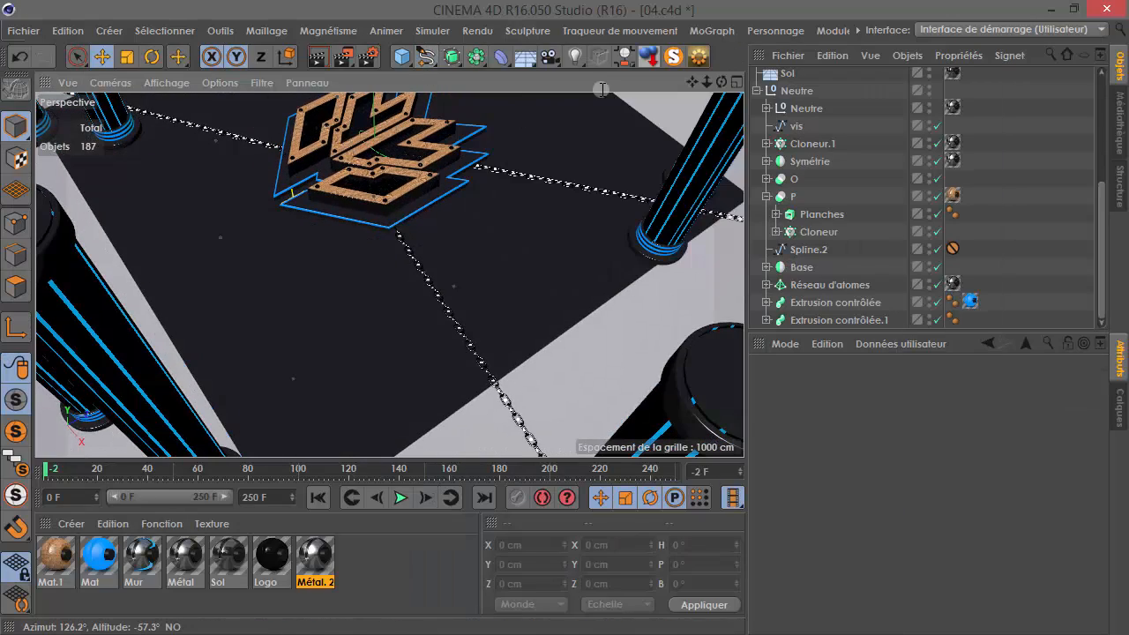
left_click(576, 56)
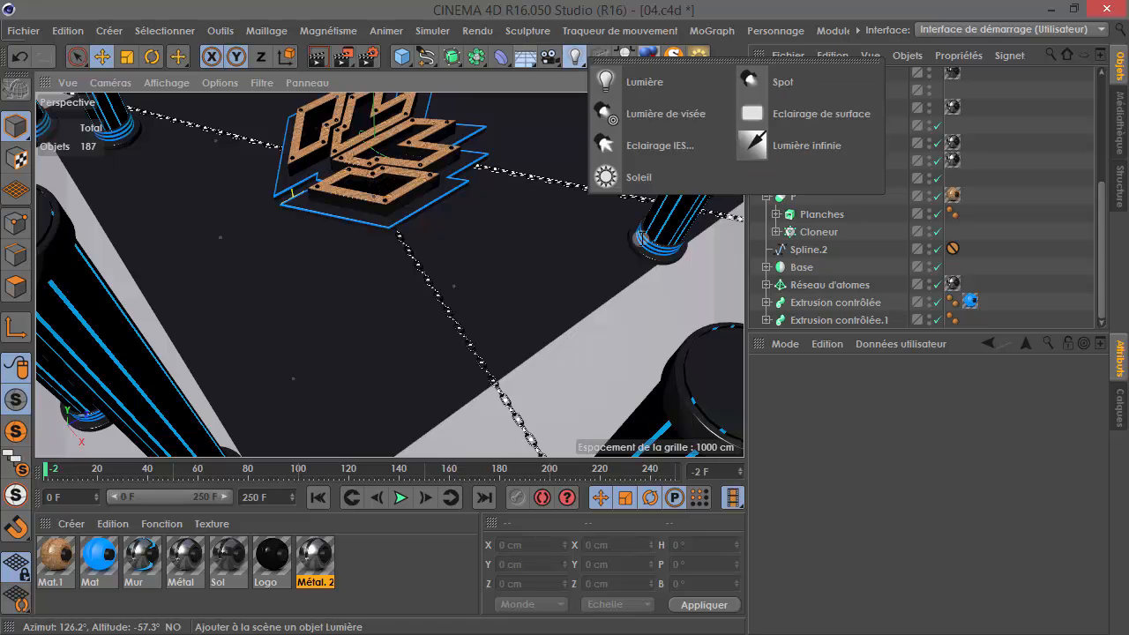
left_click(768, 113)
left_click_drag(451, 210, 415, 176, "alt")
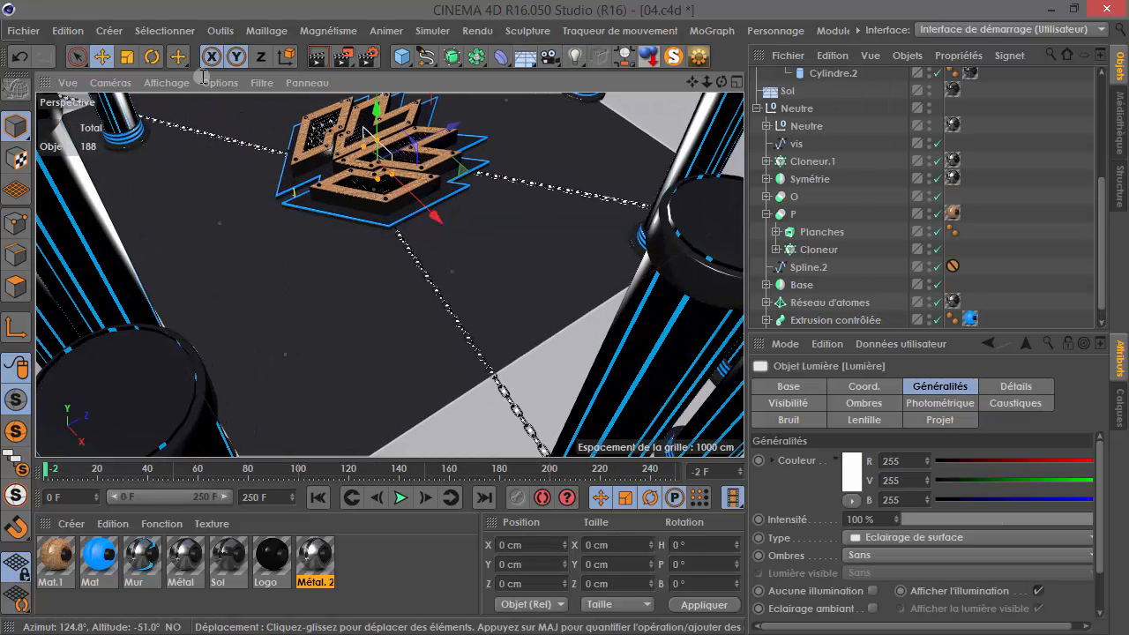
key("r")
left_click_drag(351, 131, 427, 107)
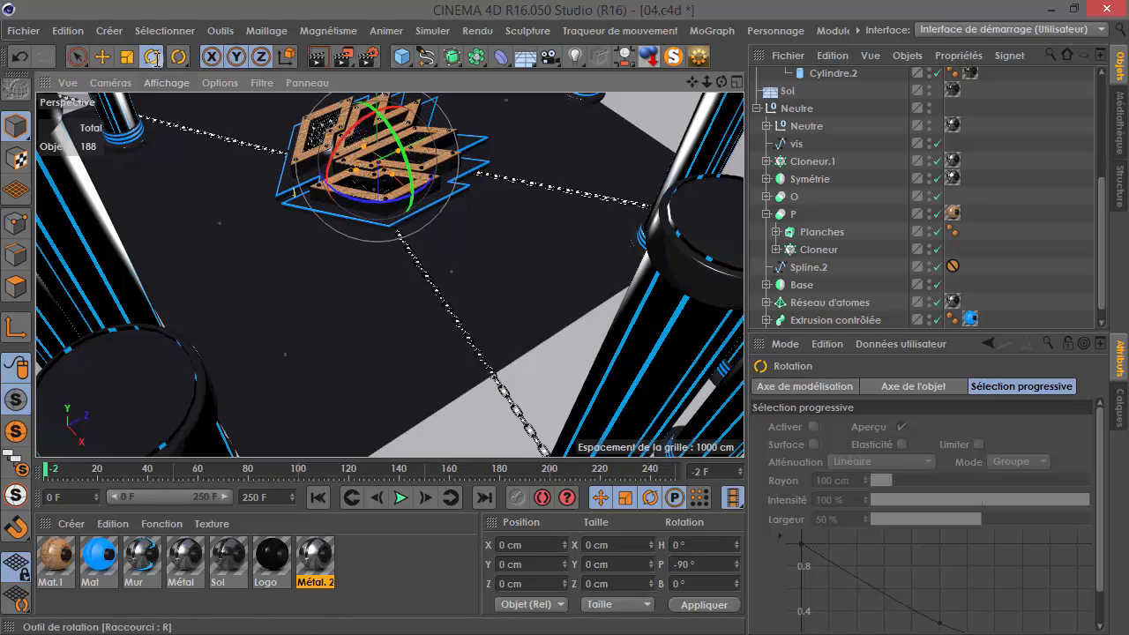
- Scale the area light up to about 9656 cm in X and Y so it covers the columns
left_click(126, 56)
left_click_drag(256, 203, 644, 284)
scroll(564, 186, "down", 6)
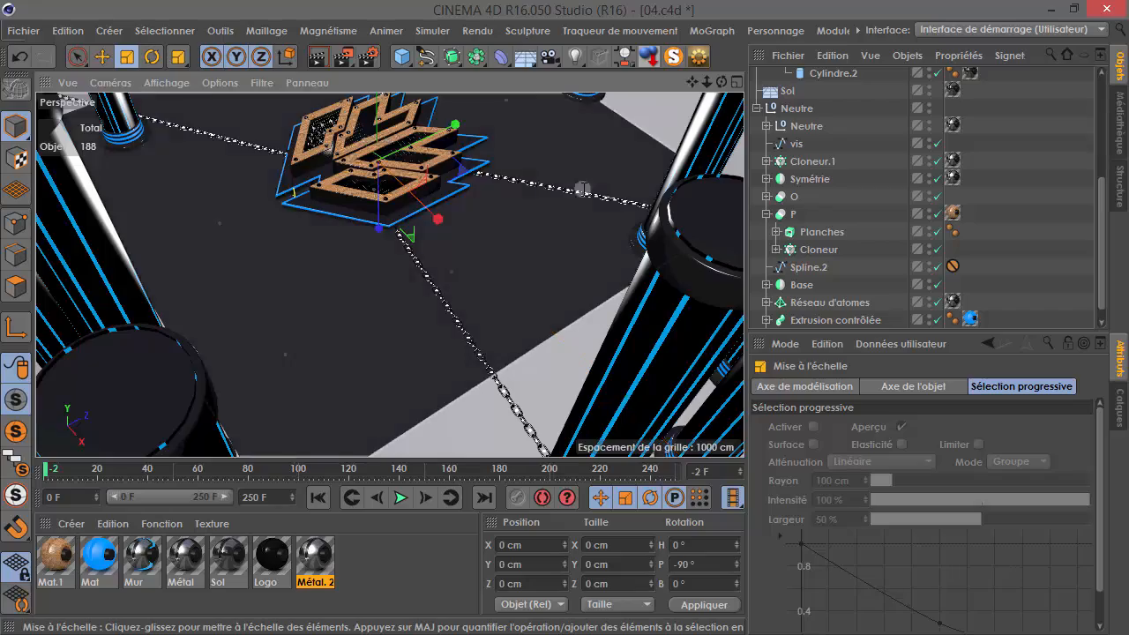
left_click_drag(356, 209, 507, 210, "alt")
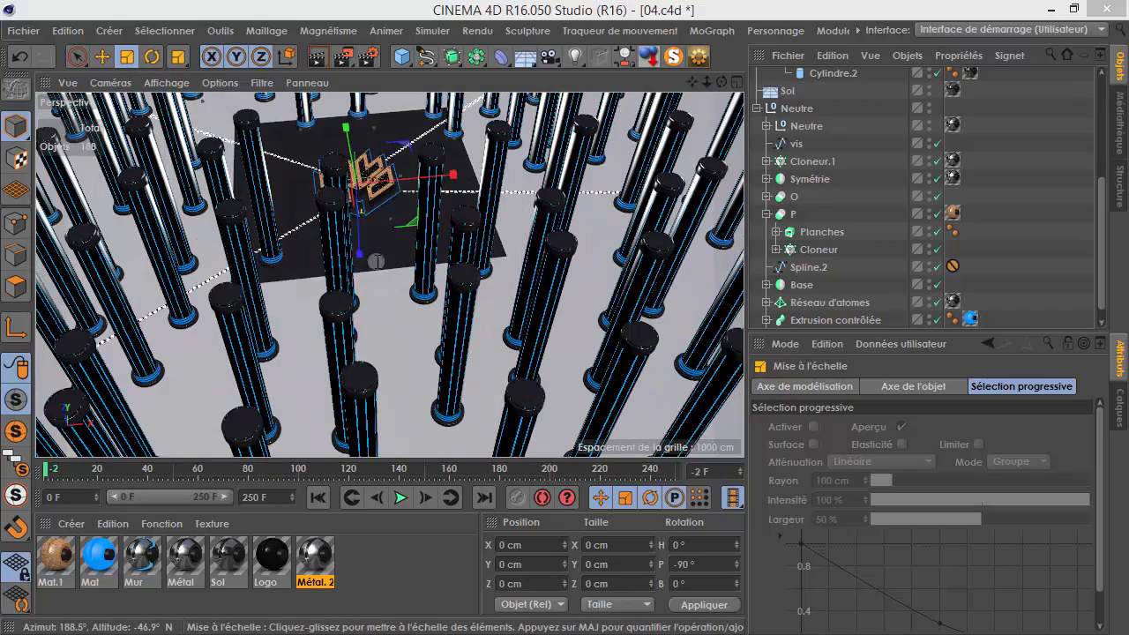
left_click_drag(0, 303, 0, 265)
left_click_drag(311, 253, 561, 333, "alt")
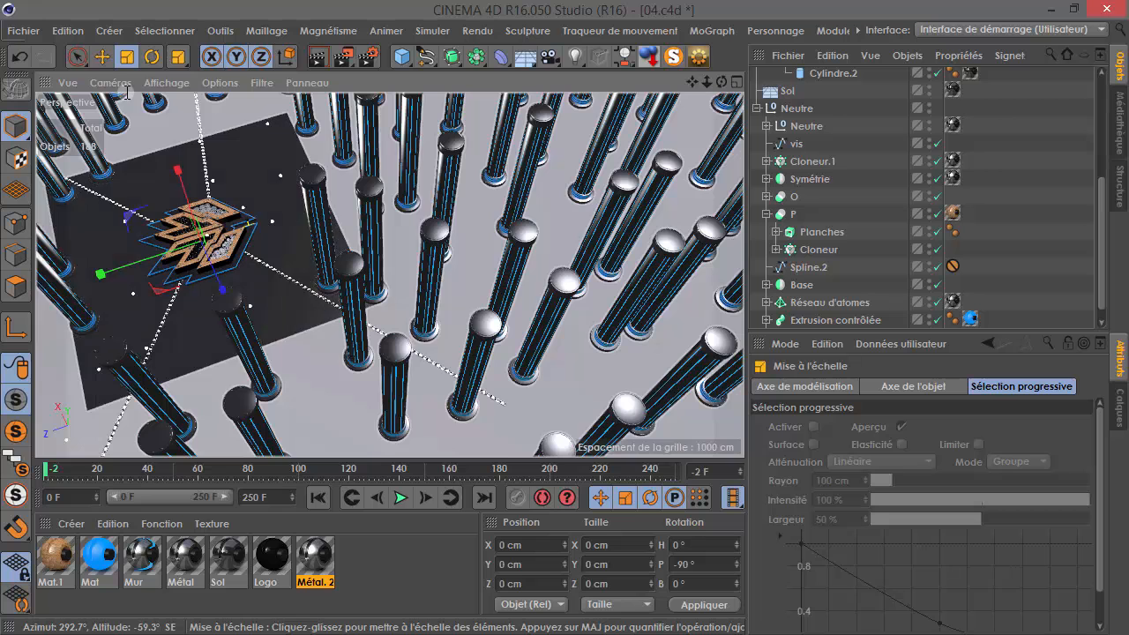
- Check the area light's size details and raise the light above the logo to a height of about 1129 cm
left_click(104, 57)
scroll(821, 133, "up", 5)
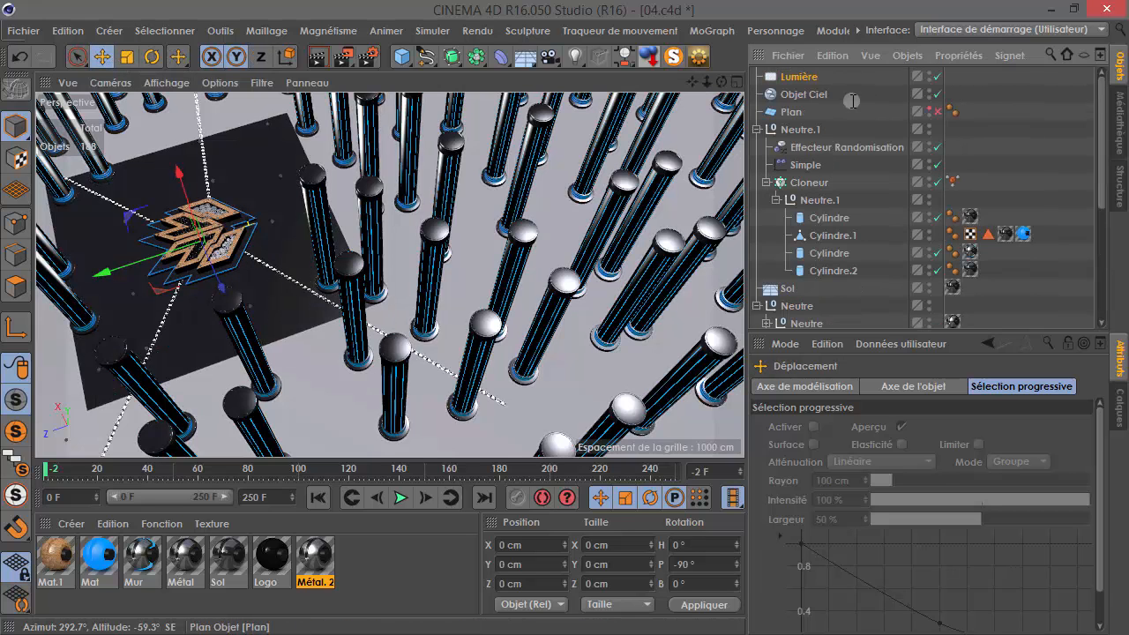
left_click(816, 77)
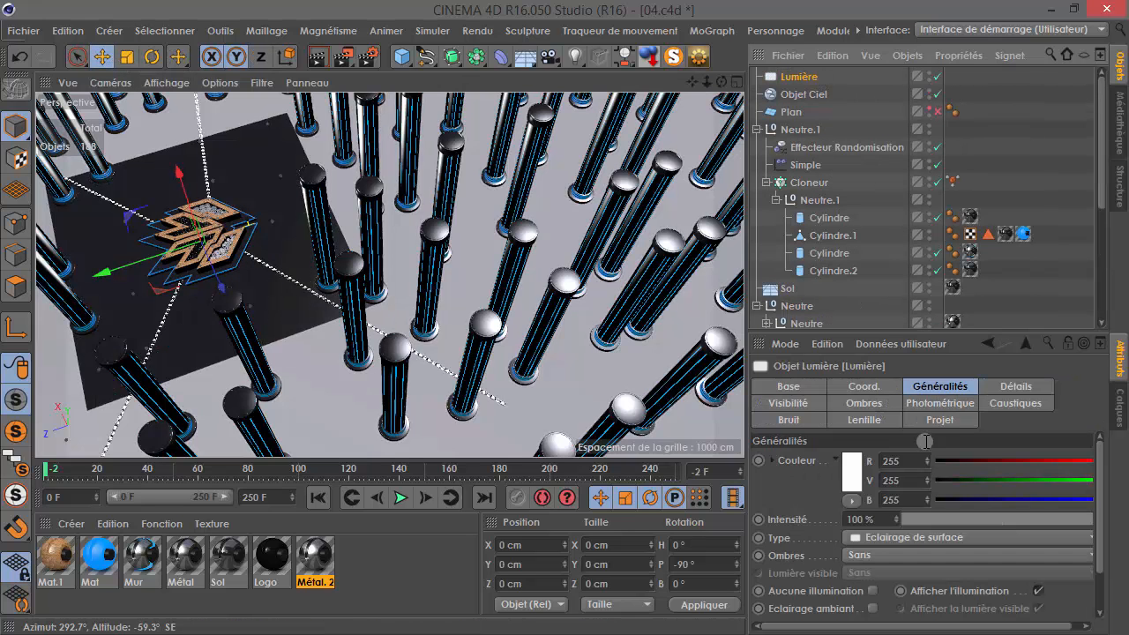
left_click(998, 394)
scroll(902, 549, "down", 3)
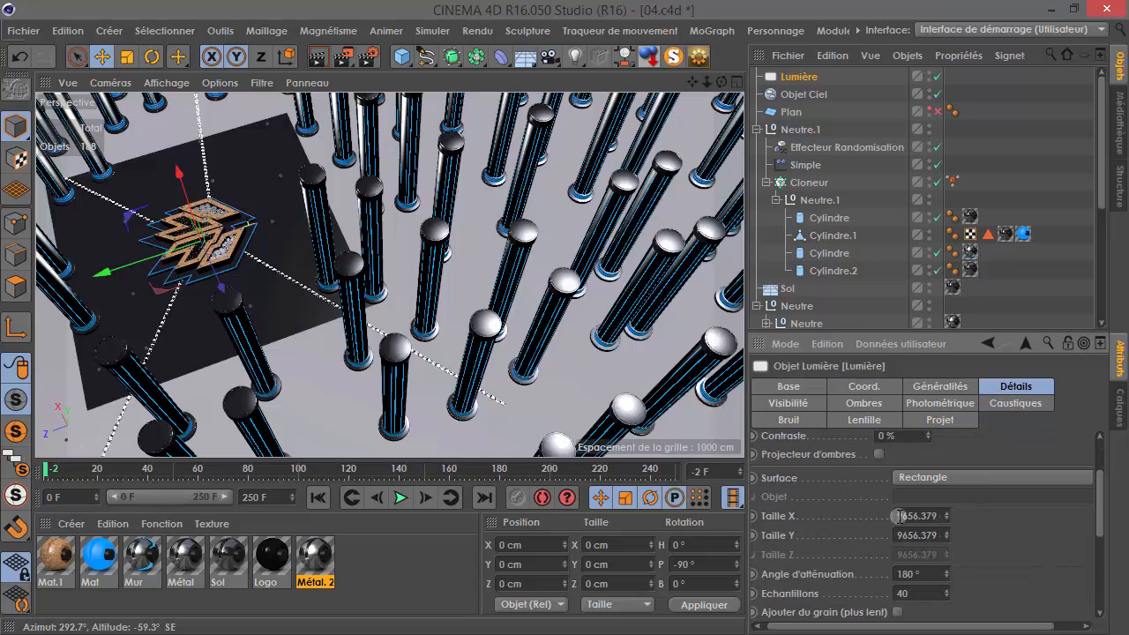
left_click_drag(41, 410, 444, 374, "alt")
left_click_drag(494, 328, 451, 303)
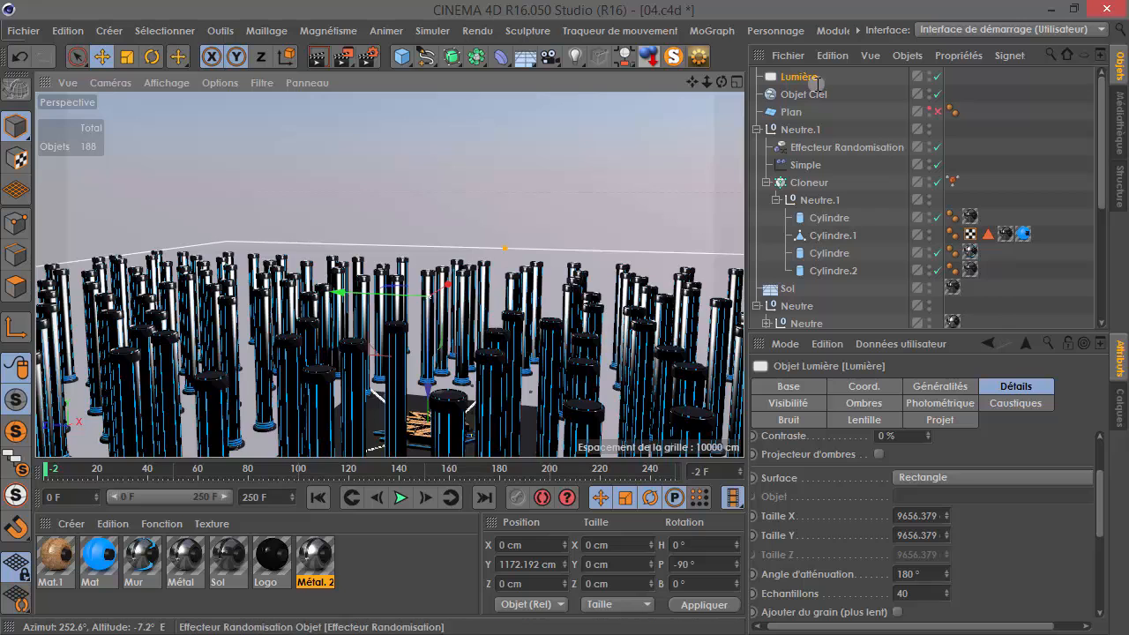
left_click_drag(439, 381, 442, 322, "alt")
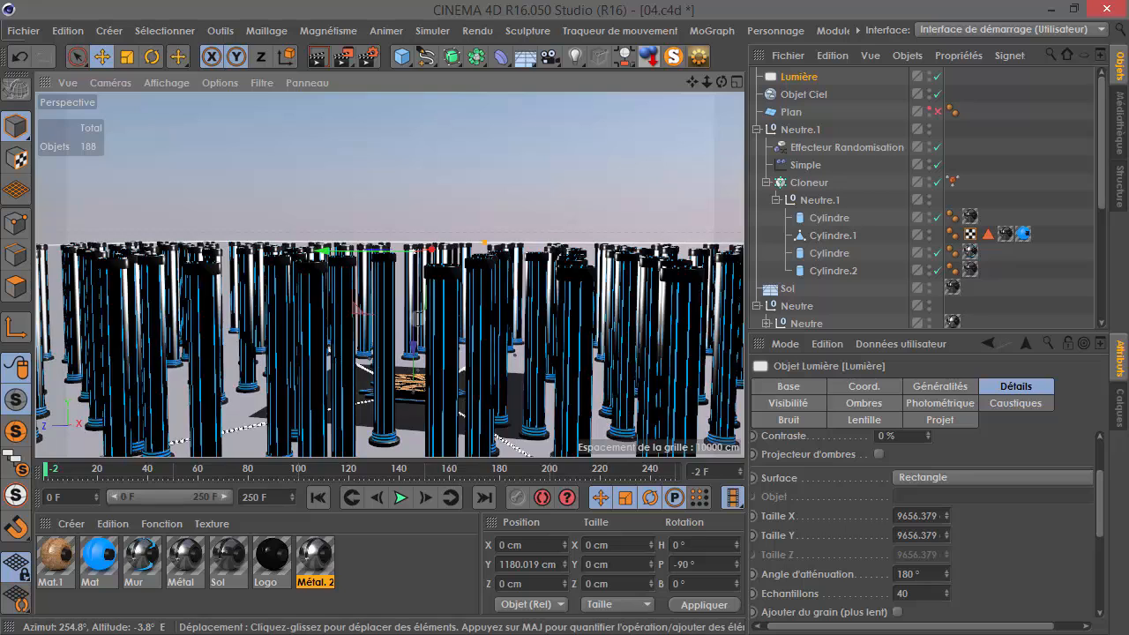
left_click_drag(412, 323, 412, 330)
- Minimize the reference video and render a region over the near-left part of the logo to check the area light
left_click_drag(0, 12, 868, 11)
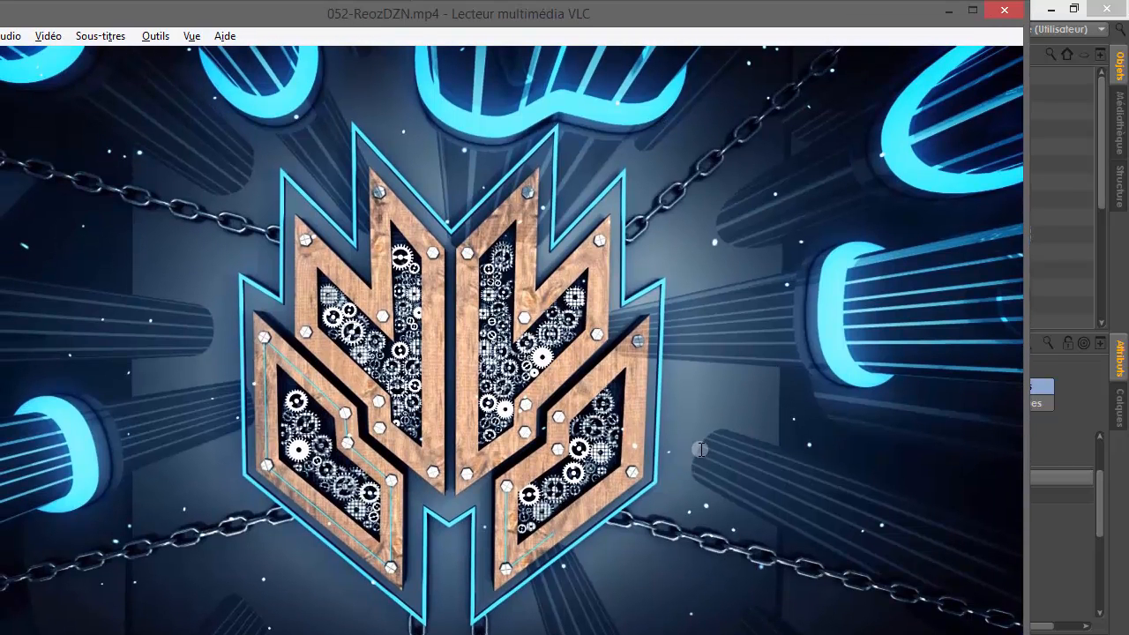
left_click(951, 10)
left_click_drag(300, 336, 238, 338, "alt")
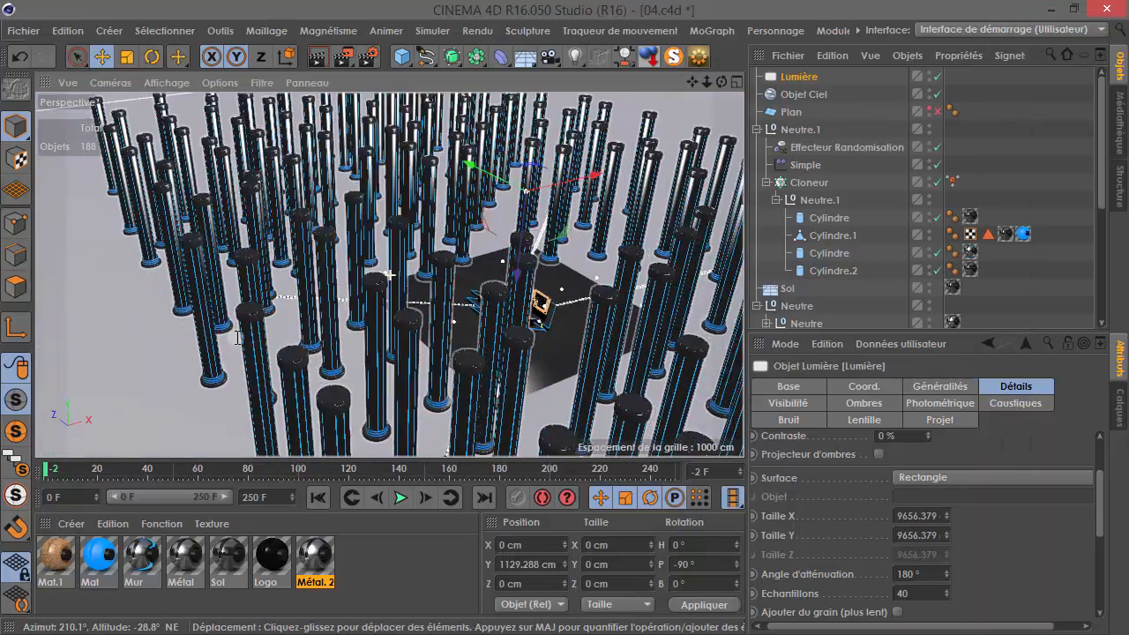
middle_click_drag(449, 315, 292, 350, "alt")
scroll(292, 351, "up", 6)
left_click_drag(449, 315, 346, 352, "alt")
left_click_drag(455, 341, 390, 275, "alt")
scroll(220, 374, "up", 5)
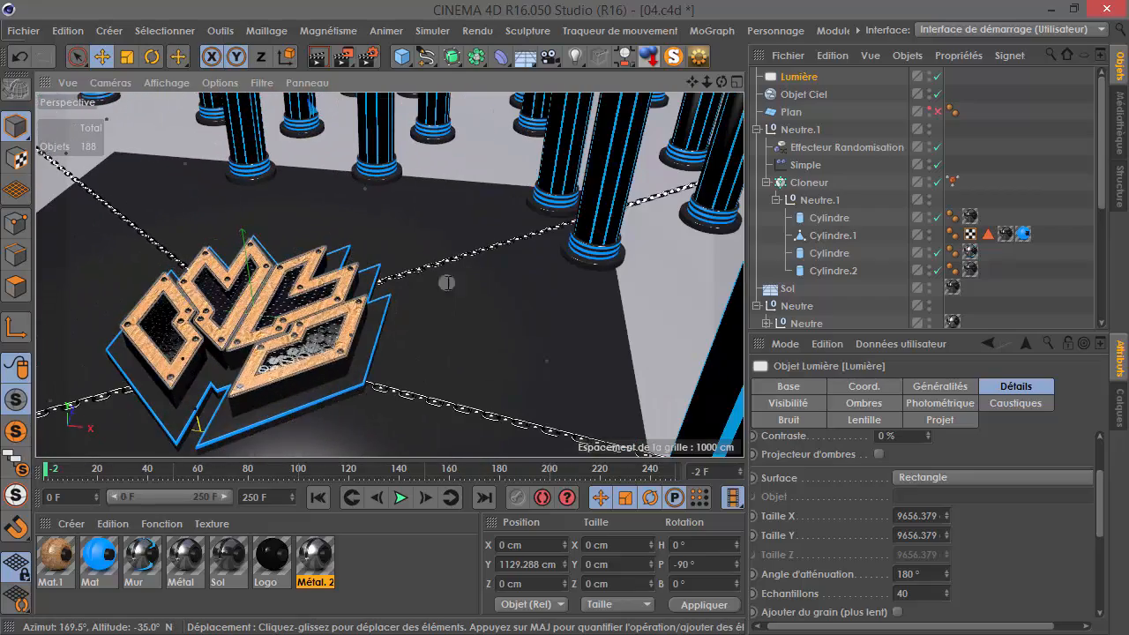
left_click_drag(447, 283, 531, 262, "alt")
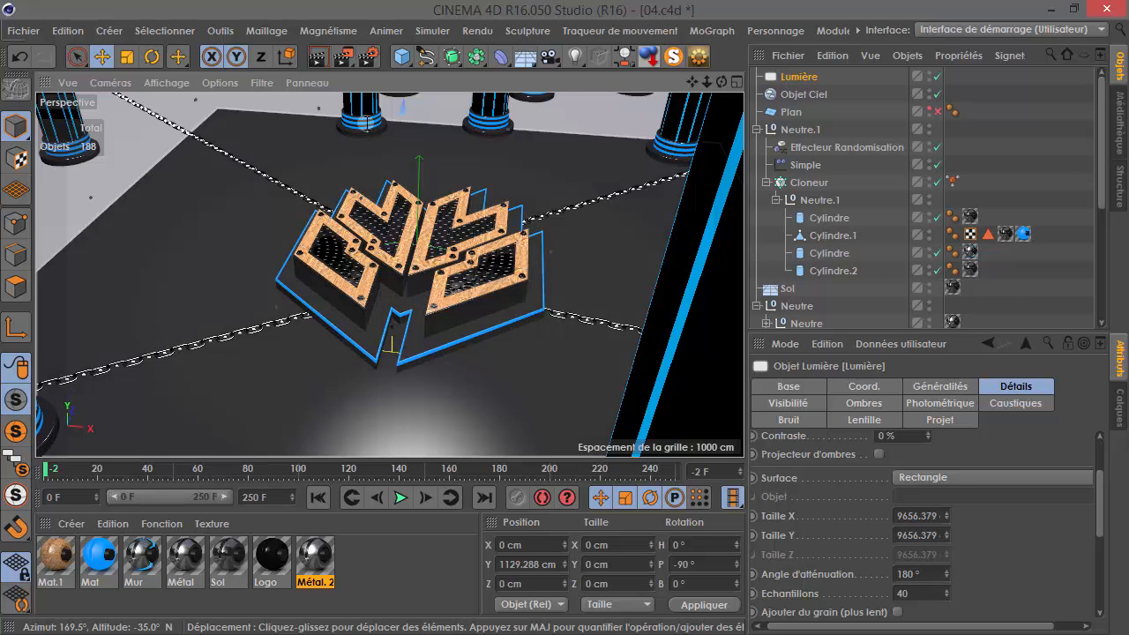
left_click_drag(369, 55, 429, 72)
left_click_drag(244, 234, 455, 402)
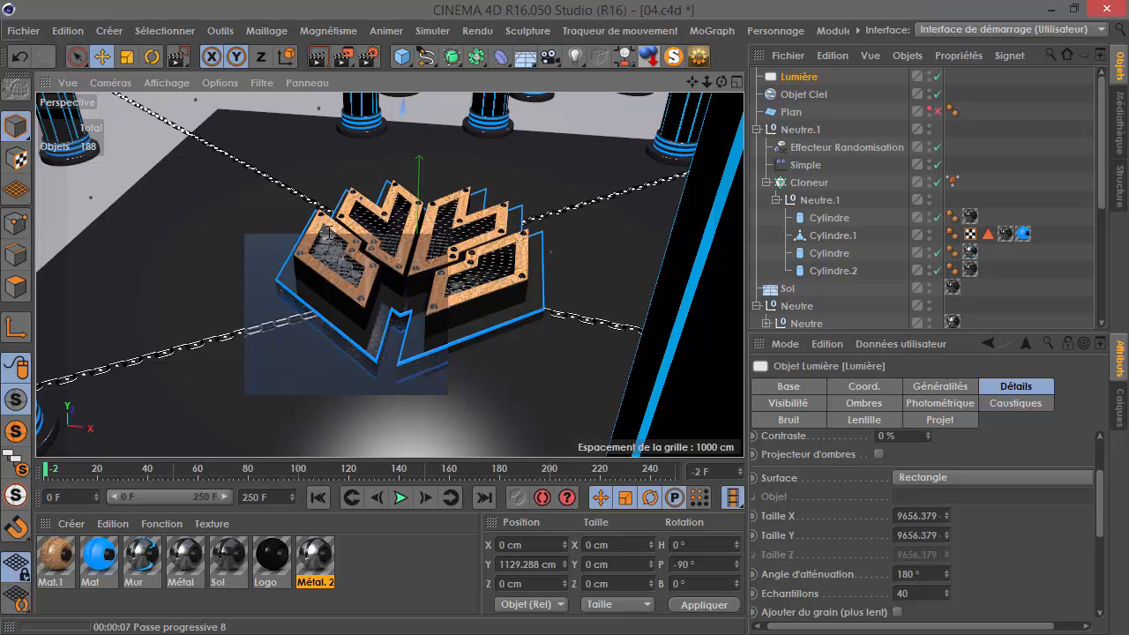
- Create a new project containing a default cube and an area light offset about 436 cm along Z
left_click(24, 31)
left_click(53, 60)
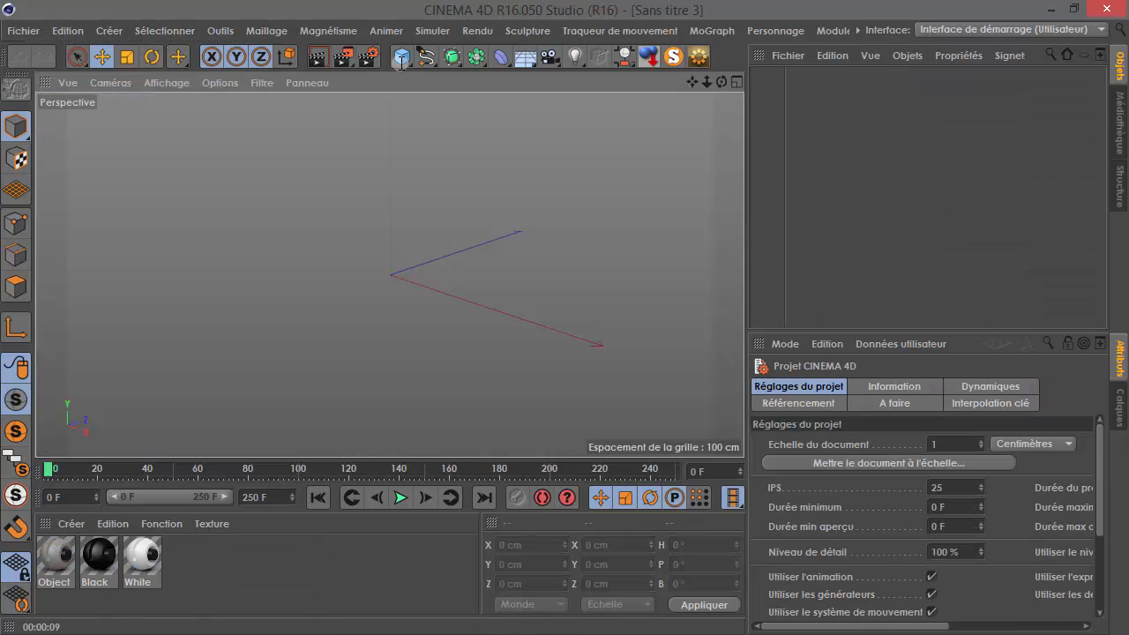
left_click(402, 58)
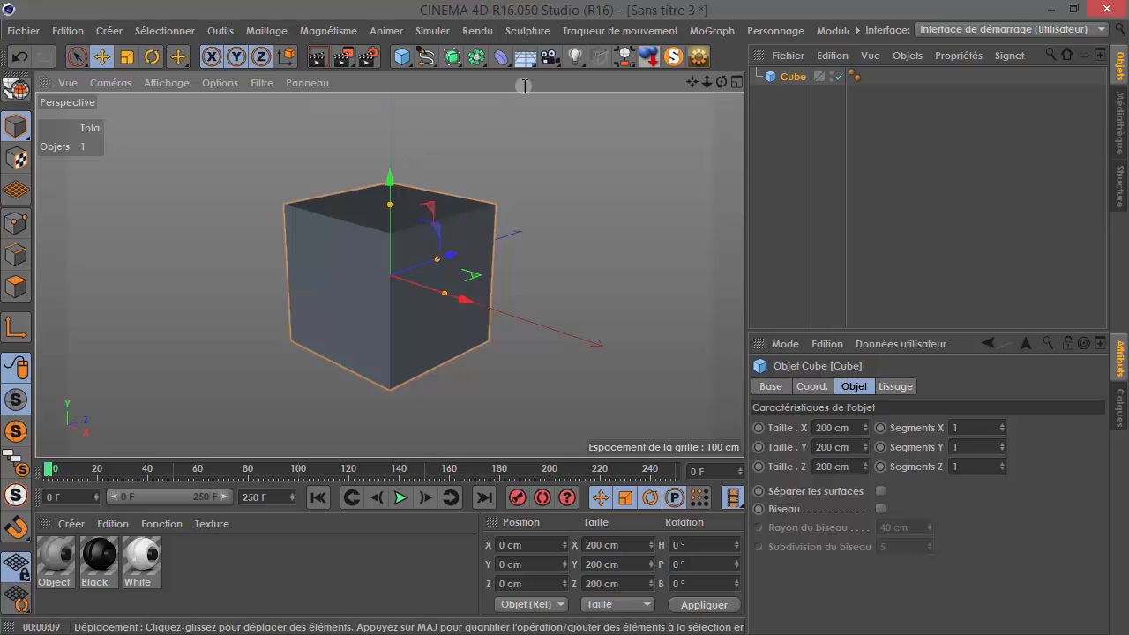
left_click_drag(575, 57, 759, 111)
left_click_drag(492, 238, 537, 232)
- Add a mirror-like reflection layer to the Black material and close the material editor
left_click(104, 560)
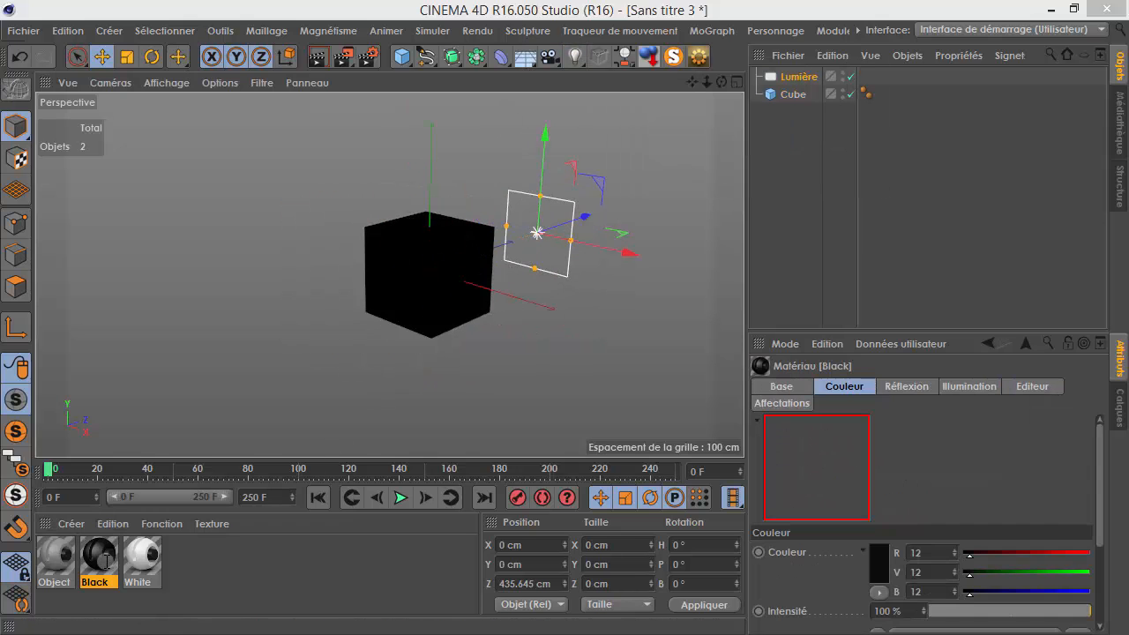
left_click_drag(0, 251, 718, 199)
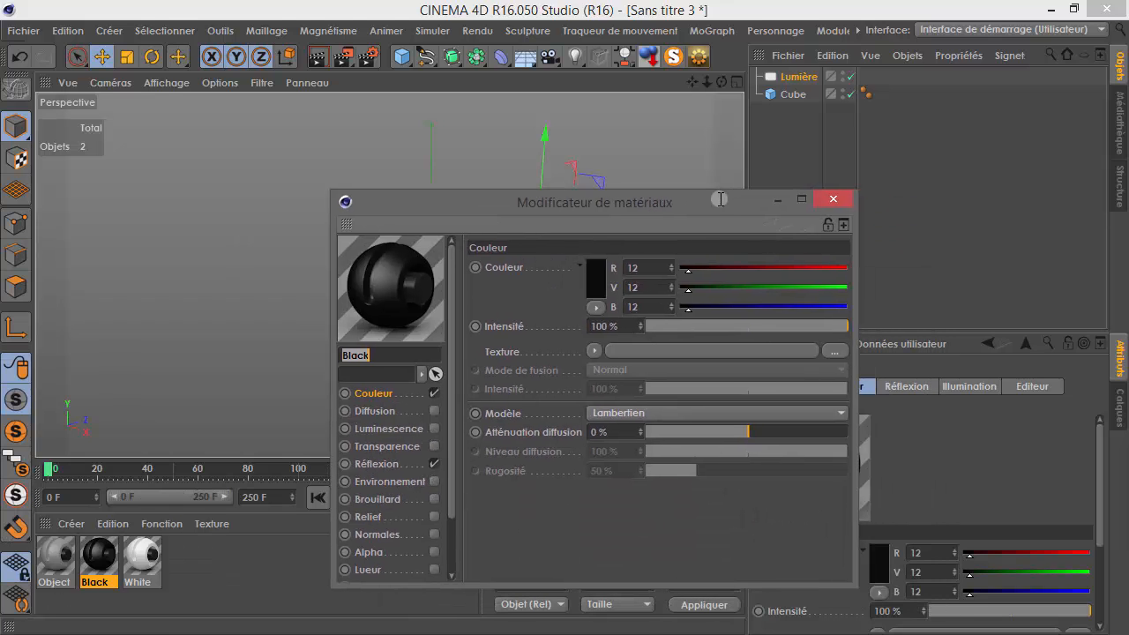
left_click(388, 462)
left_click(518, 287)
left_click(534, 308)
left_click(832, 199)
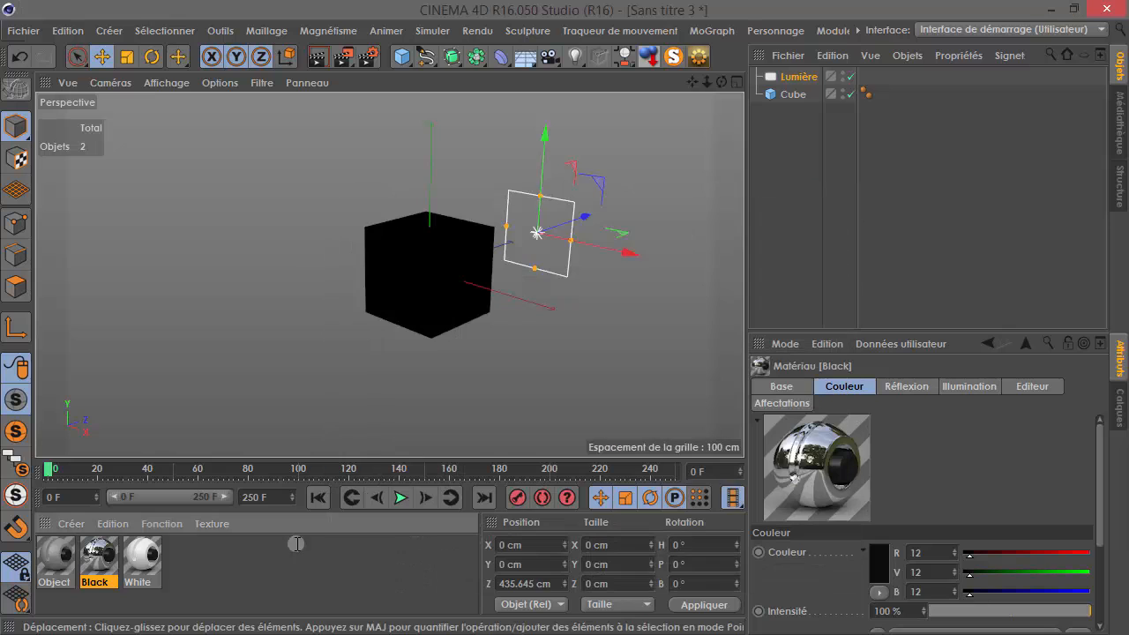
- Apply the reflective Black material to the cube and render the view
left_click_drag(99, 556, 100, 300)
middle_click_drag(216, 277, 301, 214, "alt")
left_click(318, 59)
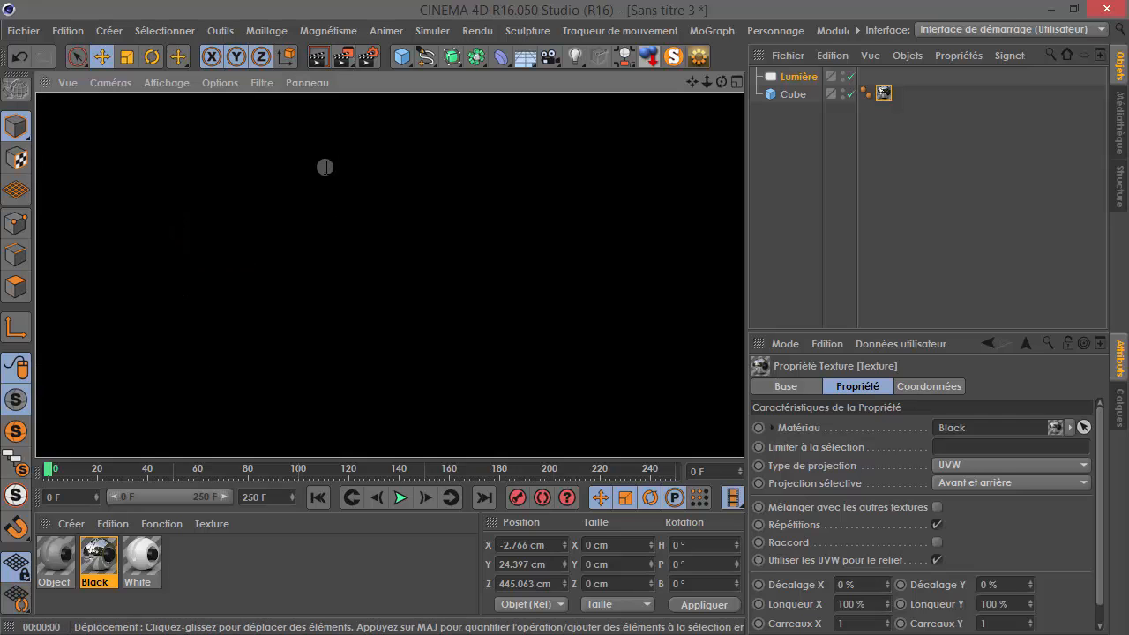
mouse_move(307, 273)
left_mouse_down("alt")
mouse_move(282, 255)
mouse_move(293, 287)
left_mouse_up("alt")
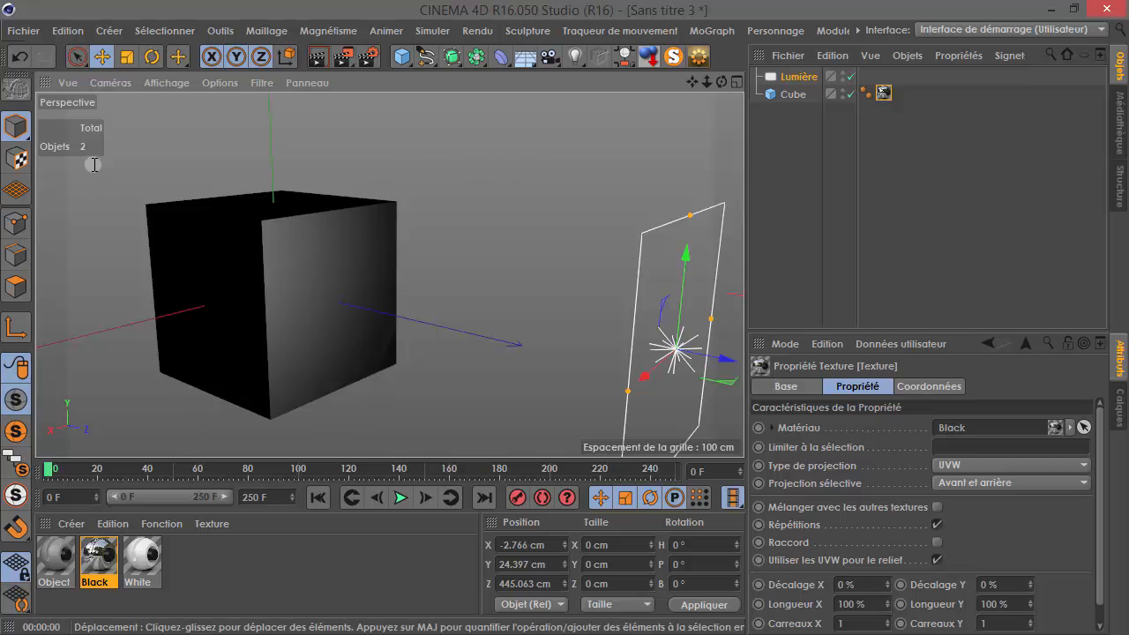
- Make the cube editable and apply the White material to it
left_click(343, 253)
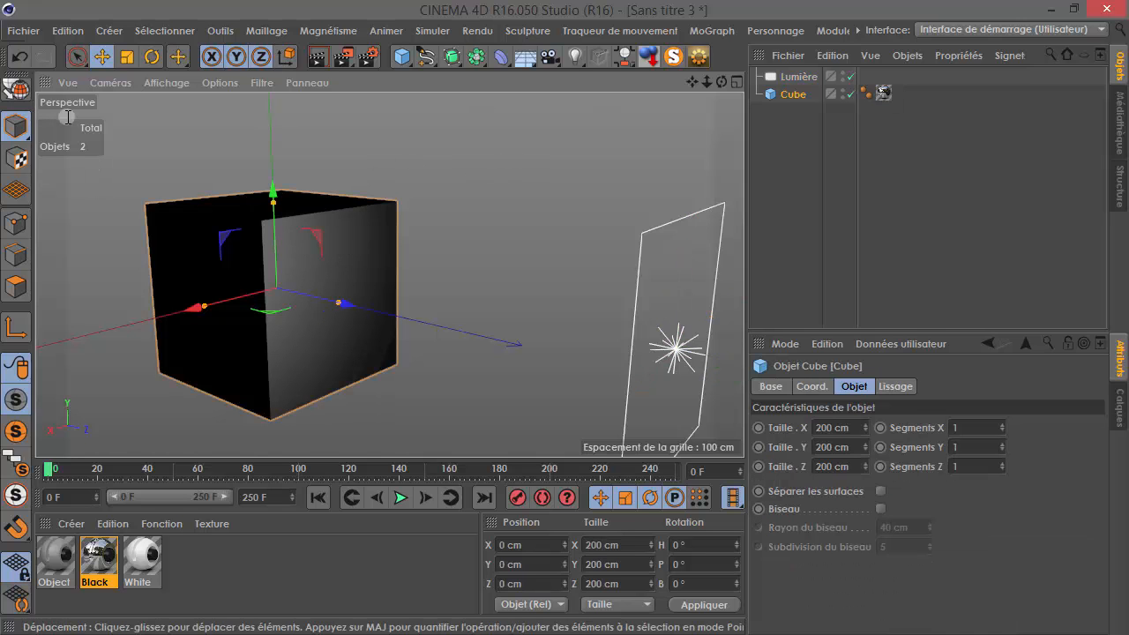
left_click(19, 90)
left_click_drag(142, 557, 240, 270)
- Store the cube face facing the light as a polygon selection and limit the Black material to it
left_click(16, 287)
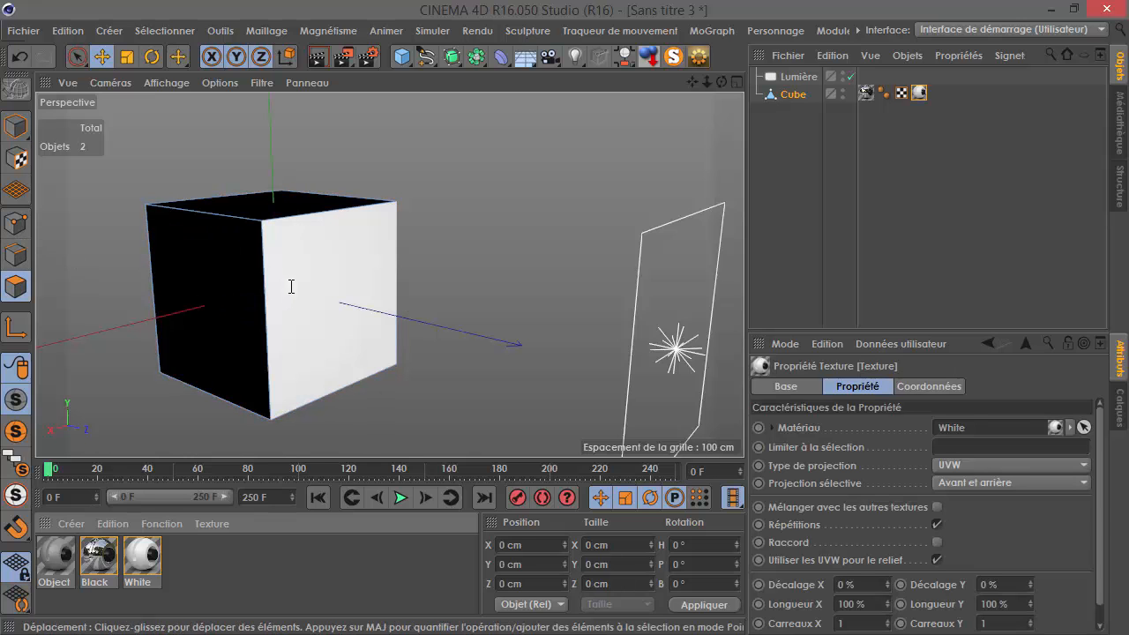
left_click(332, 274)
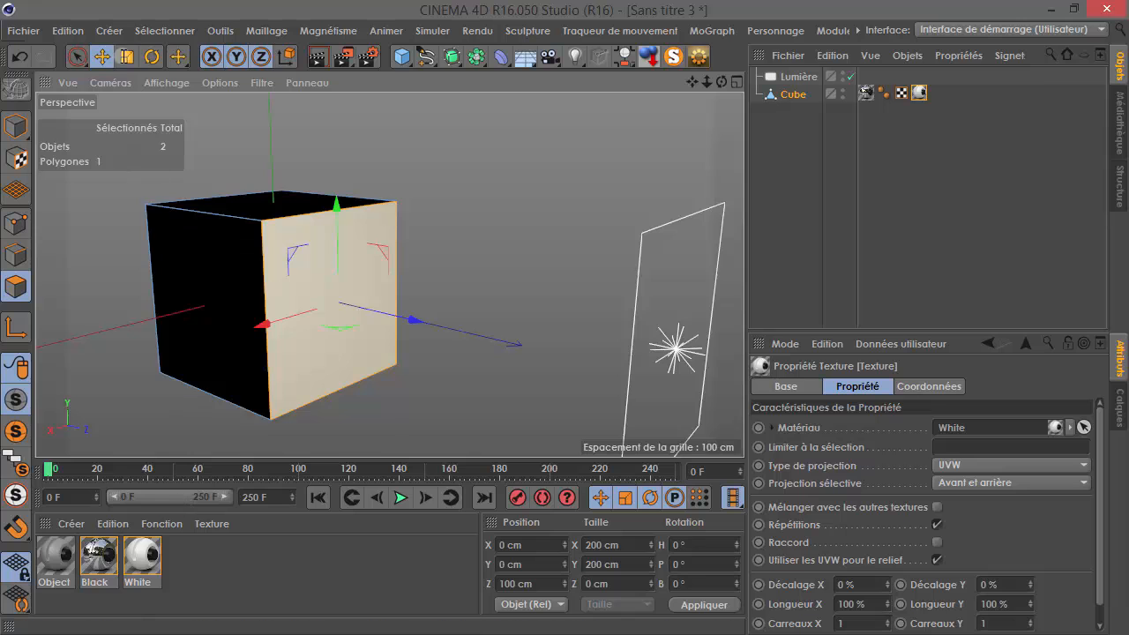
left_click(165, 30)
left_click(211, 519)
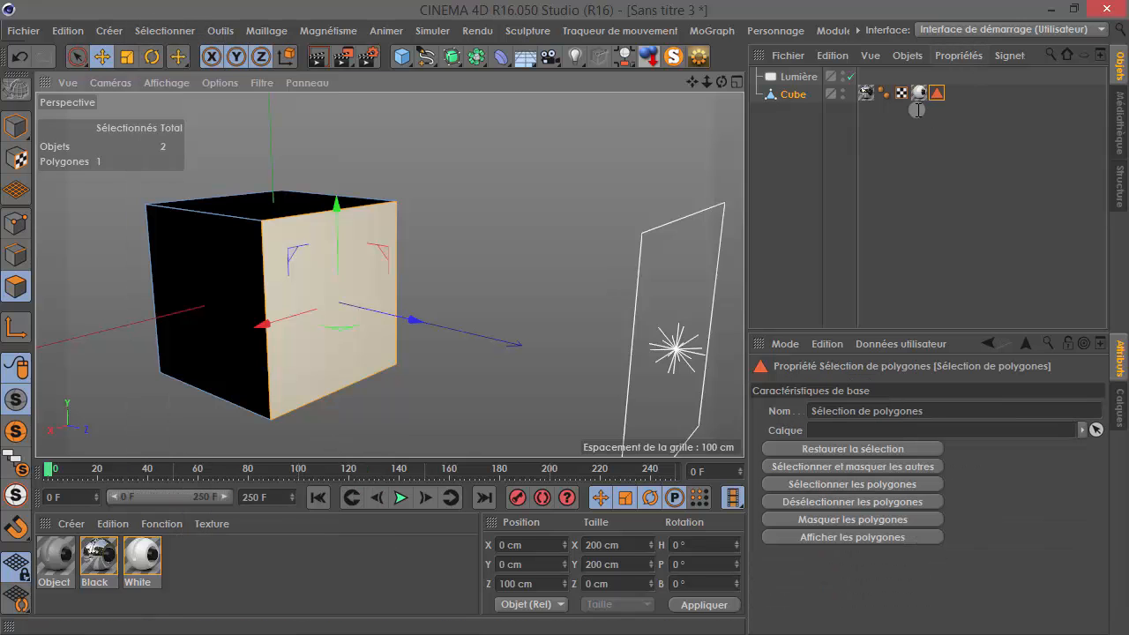
left_click(868, 92)
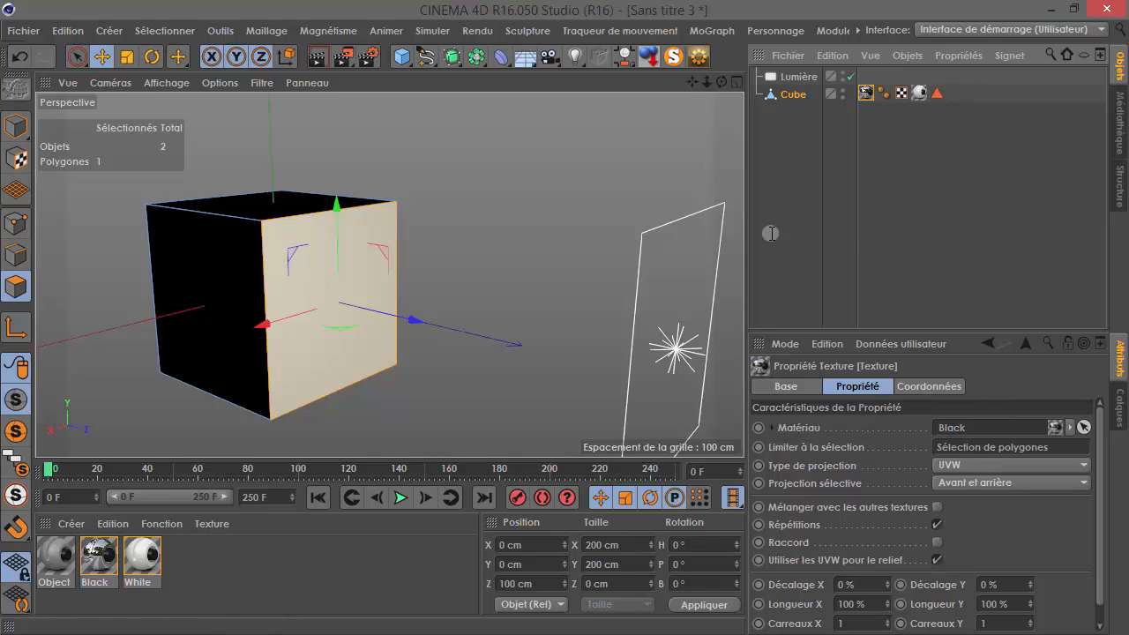
- Add a physical sky object (Objet Ciel) to the cube scene and render the view
left_click(949, 179)
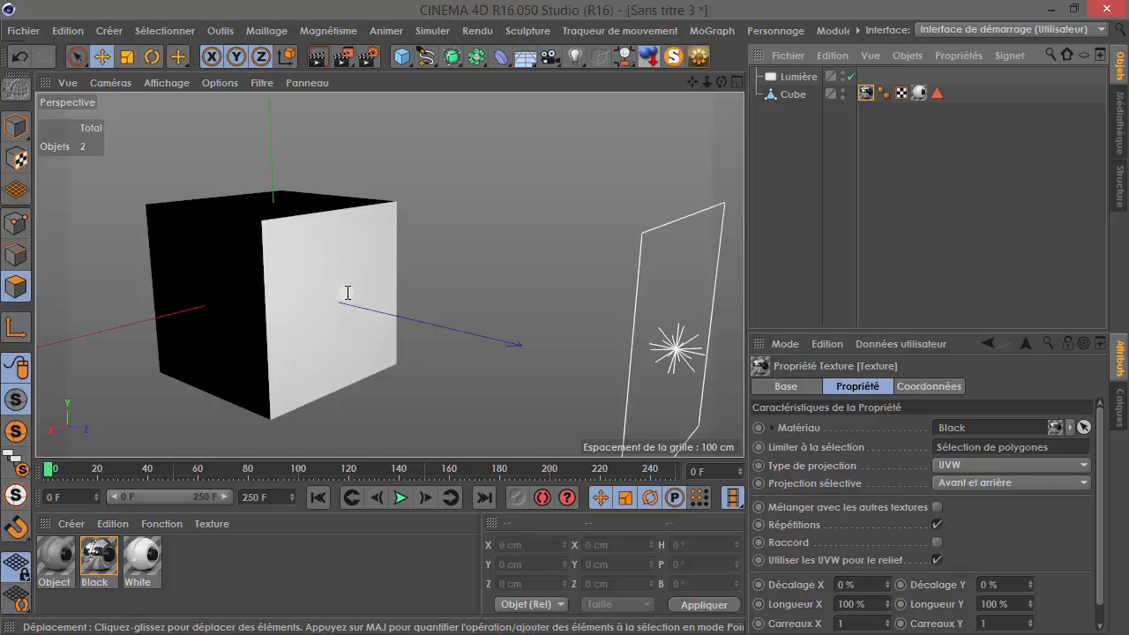
left_click(919, 92)
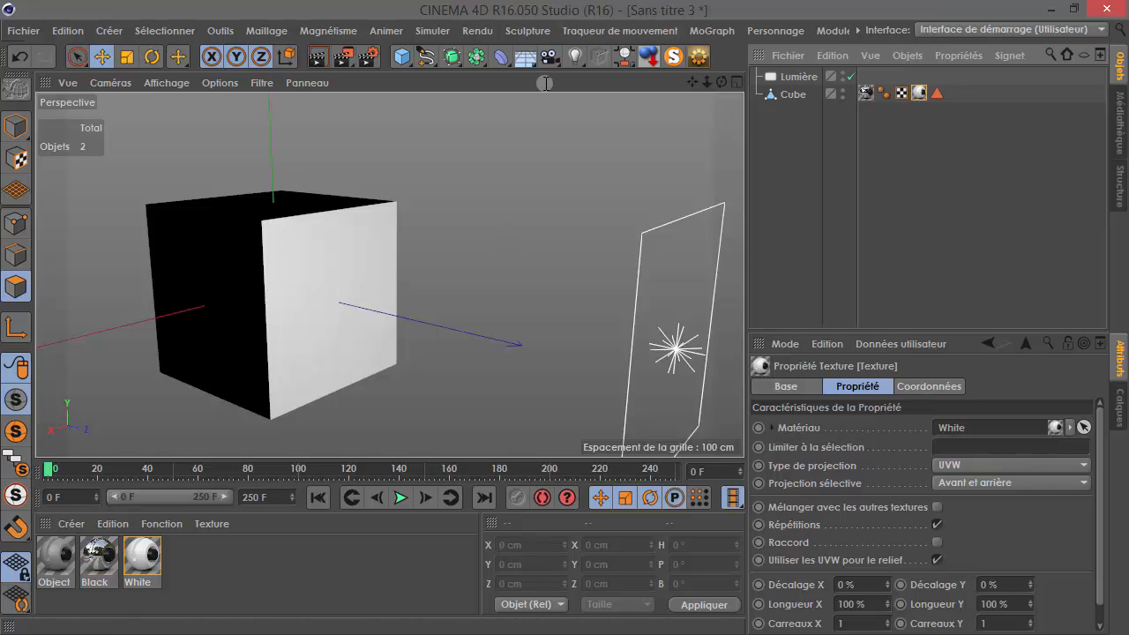
left_click(527, 56)
left_click(744, 79)
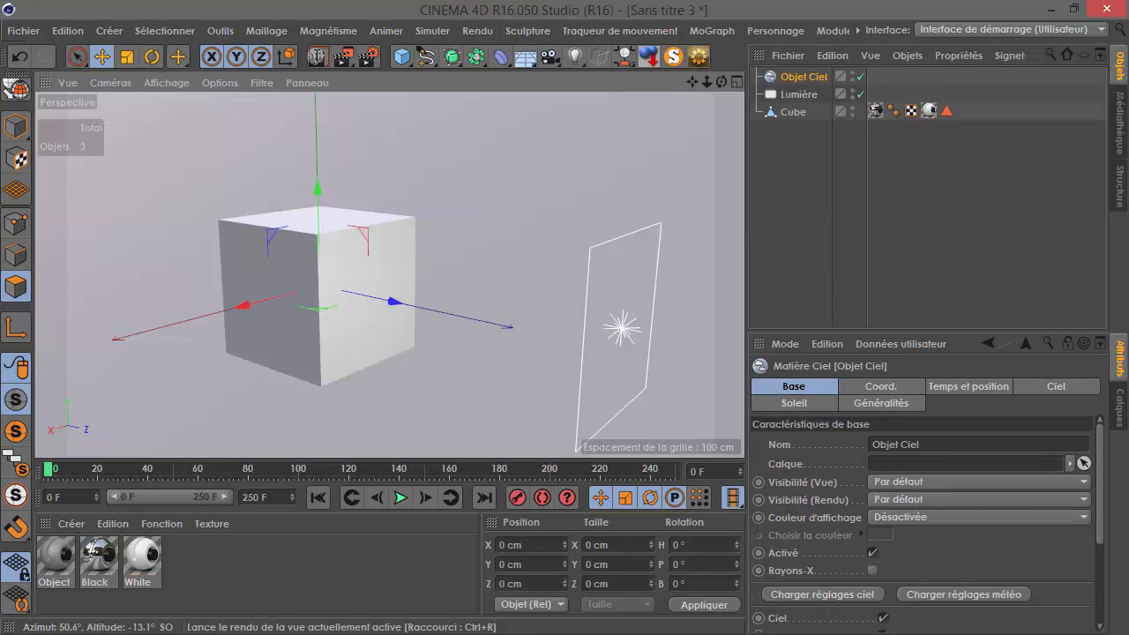
left_click(317, 57)
scroll(275, 334, "up", 4)
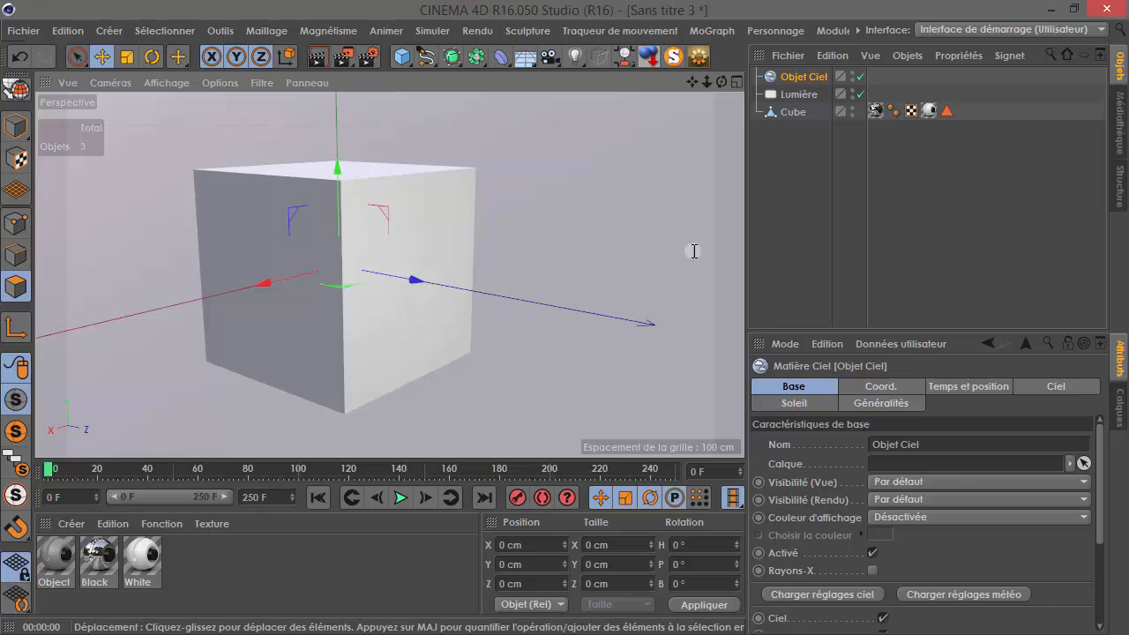
- Move the cube's Black texture tag behind the White tag and selection tag so it takes priority, and render the view
left_click(899, 145)
left_click_drag(966, 116, 960, 112)
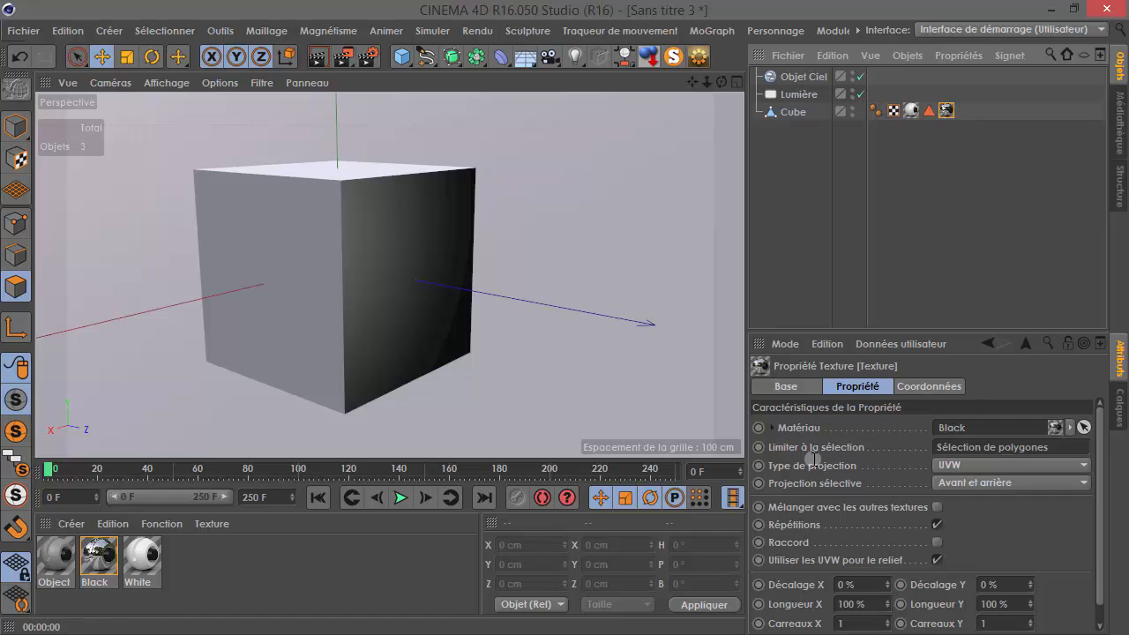
left_click(318, 56)
left_click_drag(326, 274, 353, 302, "alt")
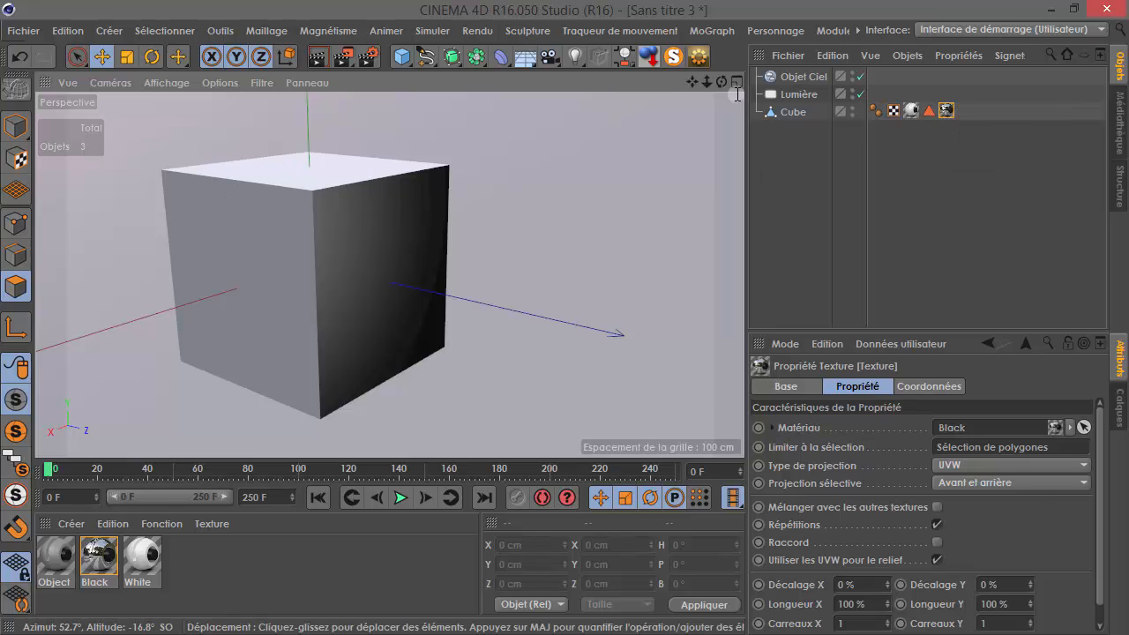
- Delete the sky object and render the scene without it
left_click(799, 77)
key("Delete")
left_click(320, 58)
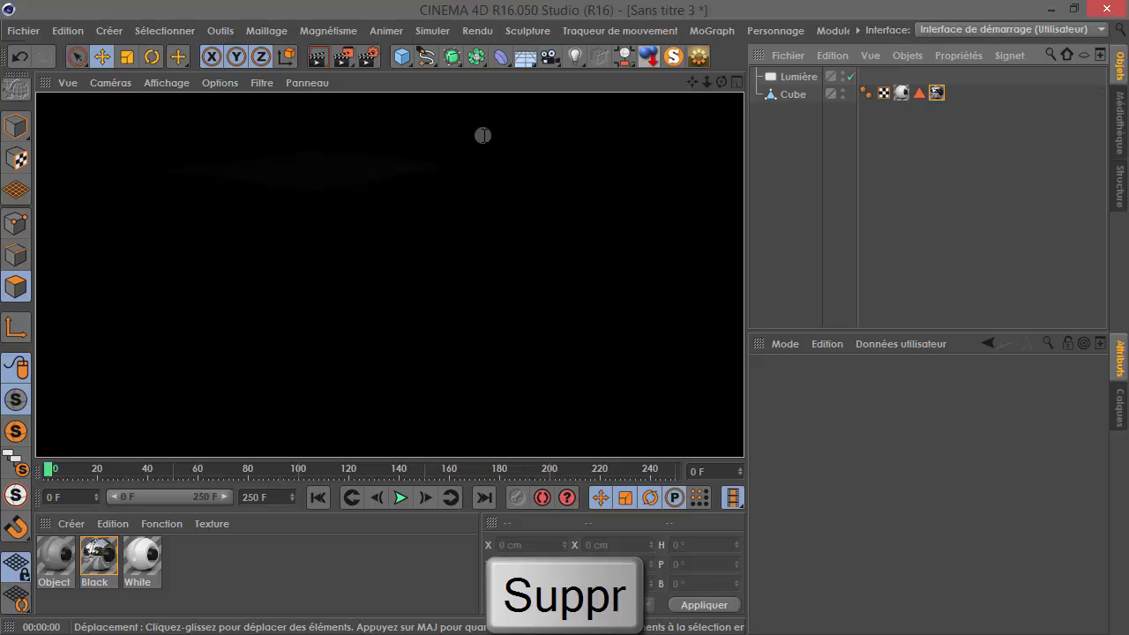
- Add an omni light with ambient illumination (Eclairage ambiant) enabled and 27% intensity, and render the view
left_click(576, 56)
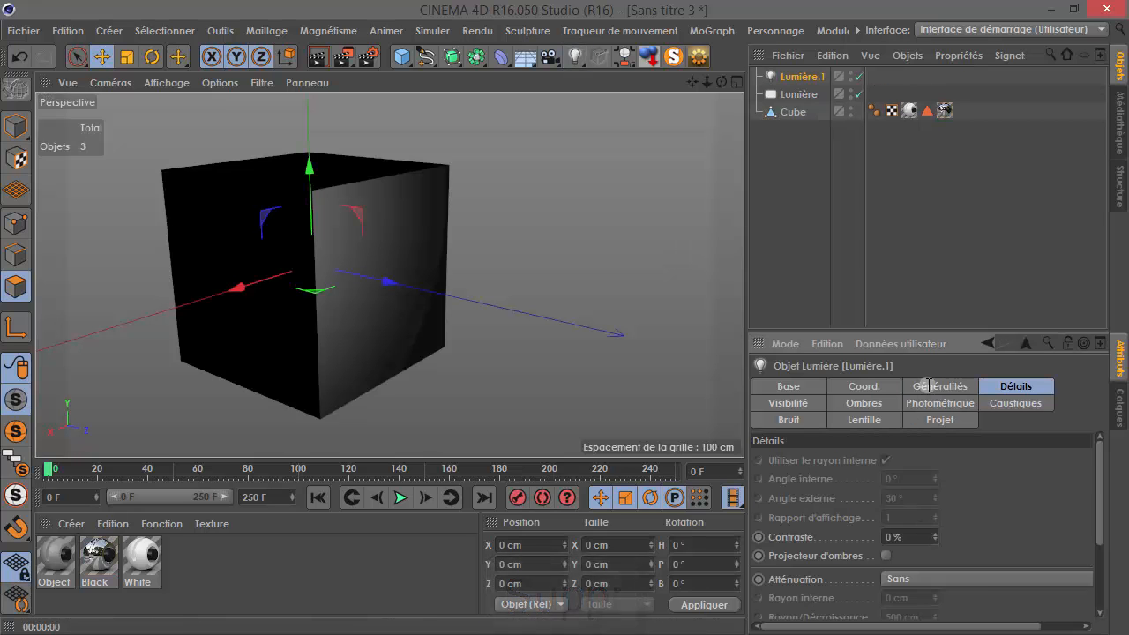
scroll(794, 506, "down", 2)
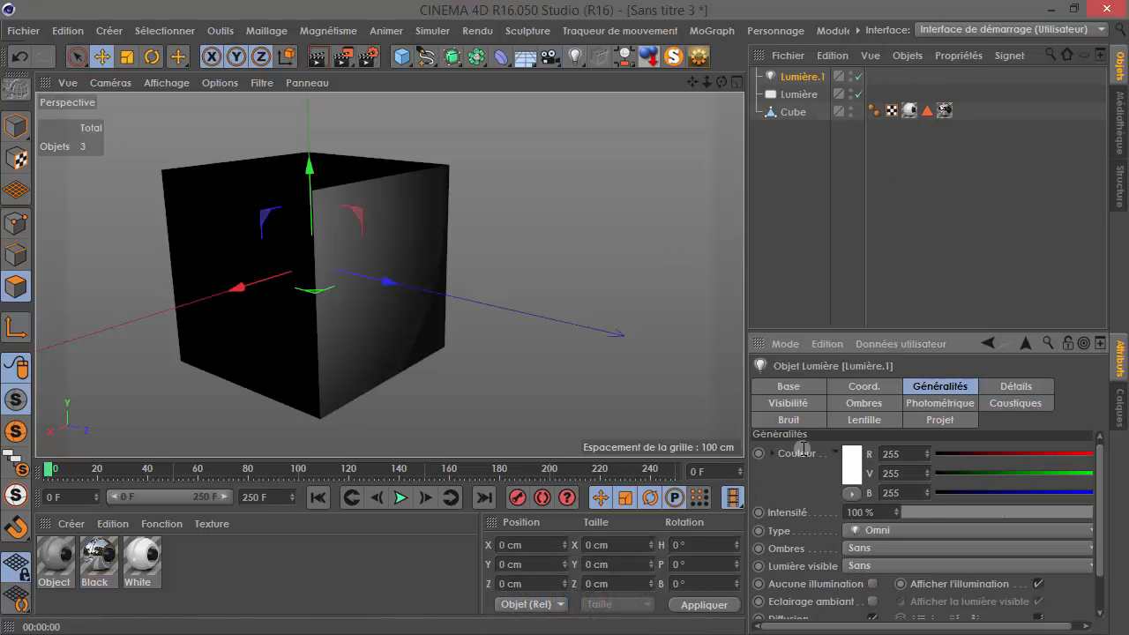
left_click(872, 576)
left_click_drag(975, 487, 954, 486)
key("o")
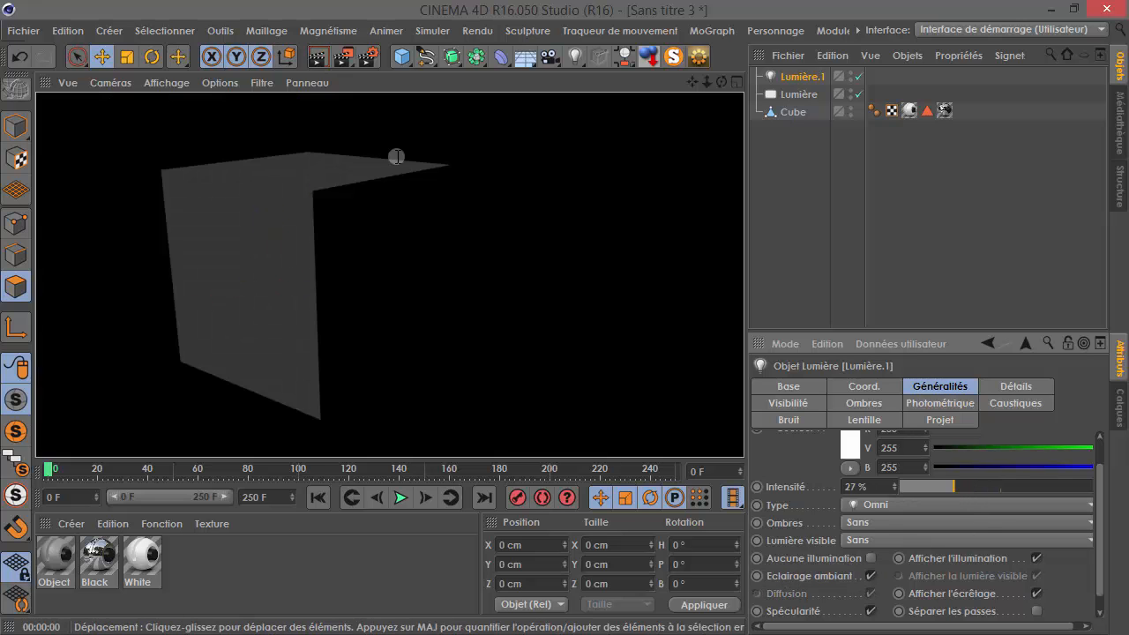
key("h")
key("ctrl+r")
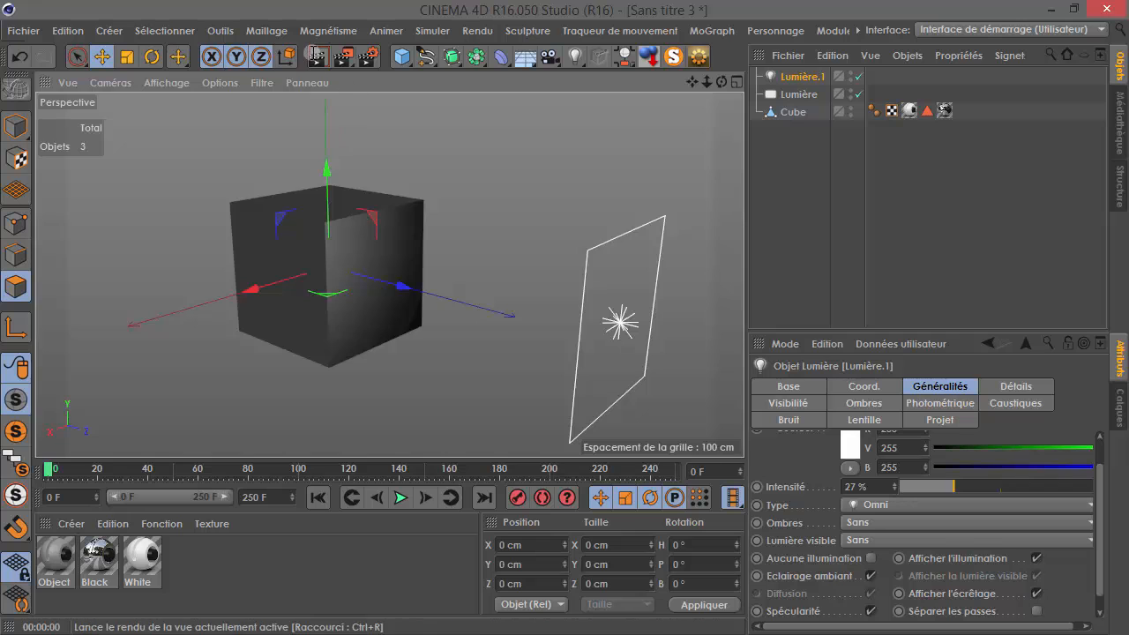
- Make the area light show in reflections (Afficher dans les réflexions) and render the cube's reflective face from the front
scroll(394, 265, "up", 5)
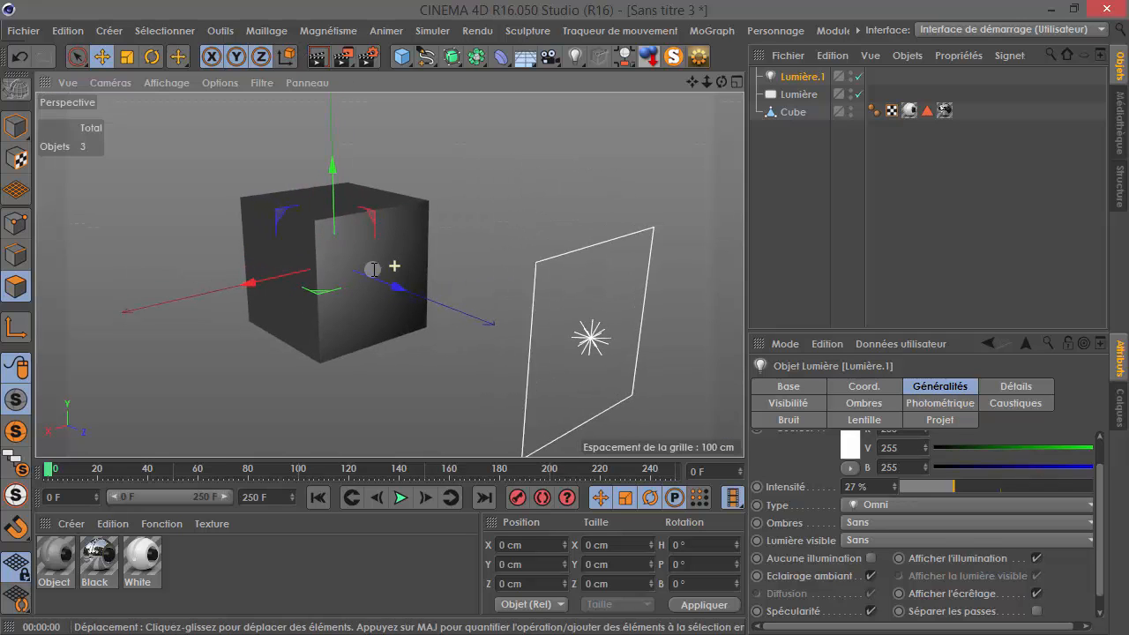
left_click(794, 94)
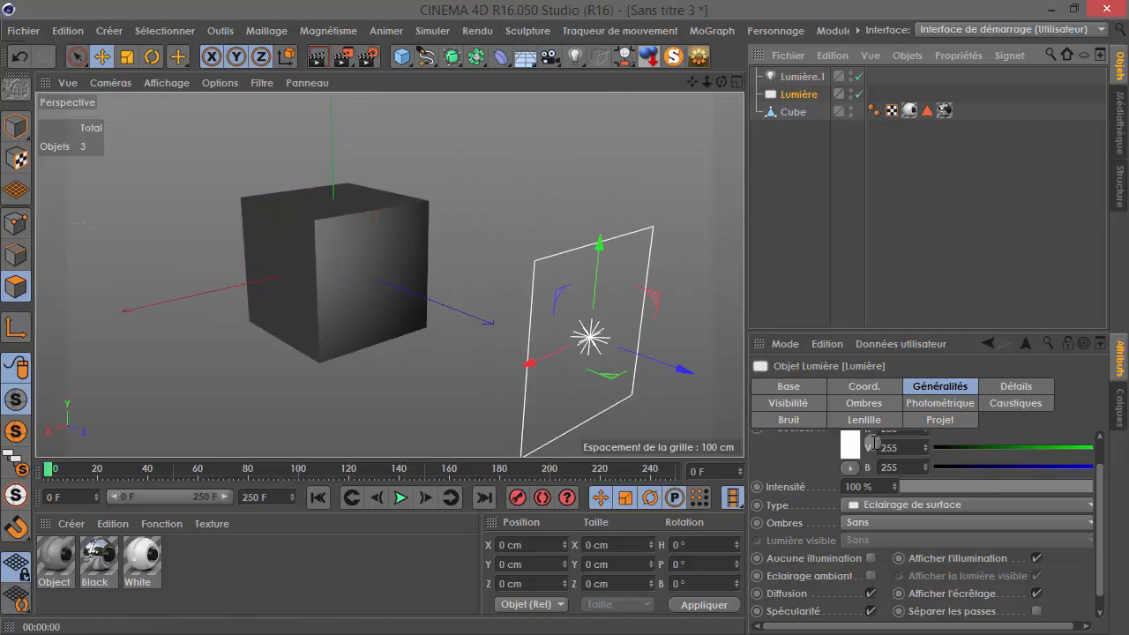
left_click(1014, 386)
scroll(832, 522, "down", 8)
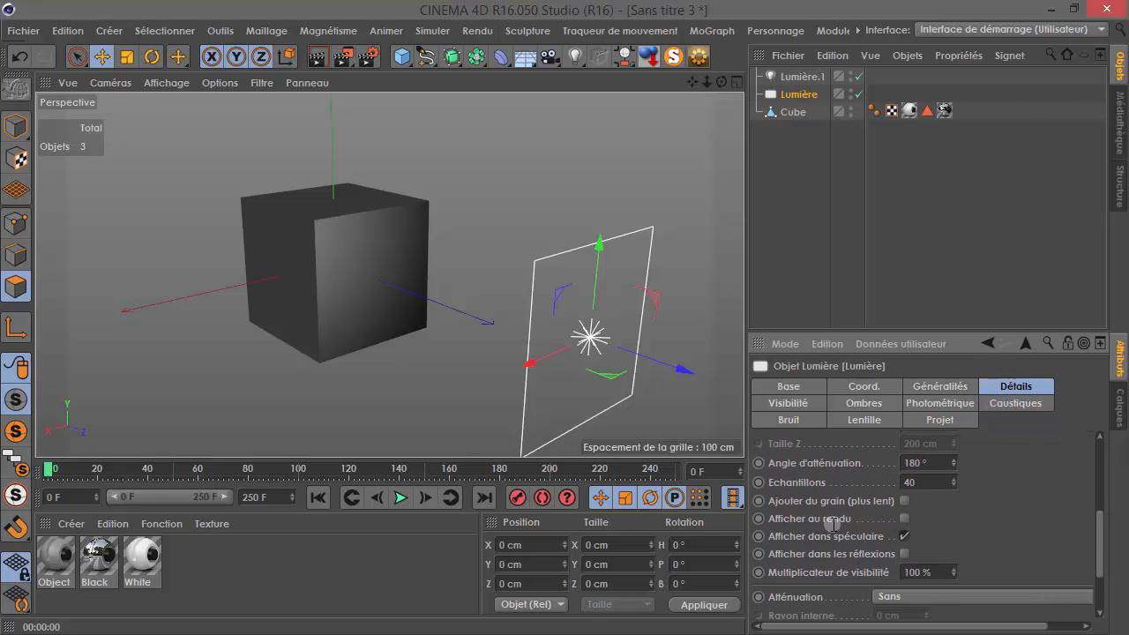
key("ctrl+r")
left_click_drag(388, 270, 391, 154, "alt")
key("ctrl+r")
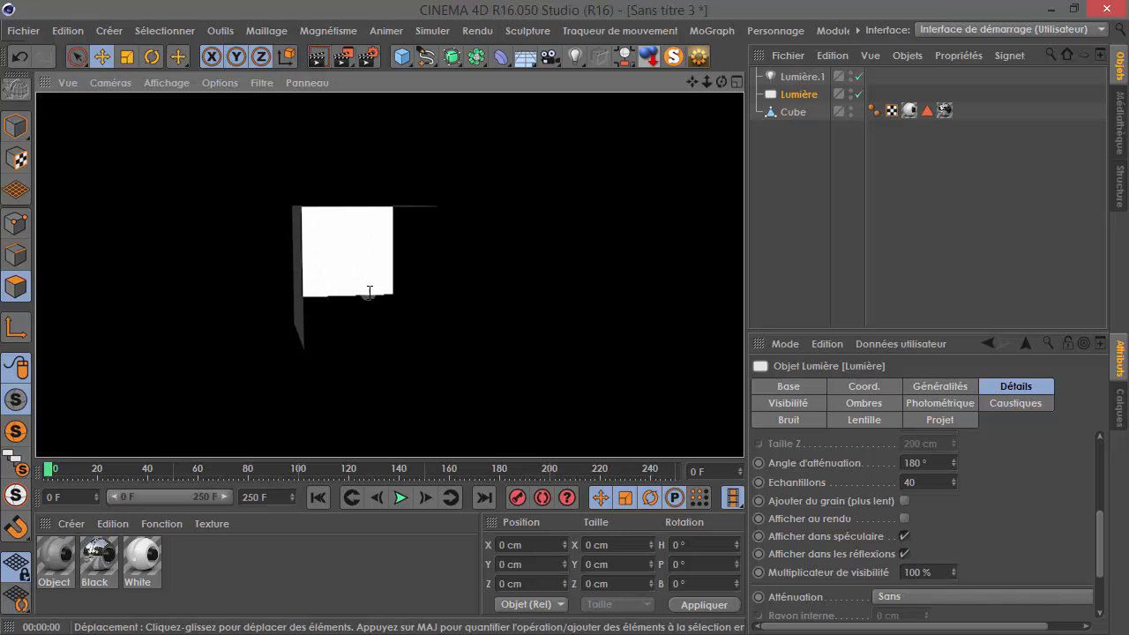
- Turn off the area light's display in reflections and render the cube from the front and from an angle
left_click(370, 259)
left_click(904, 554)
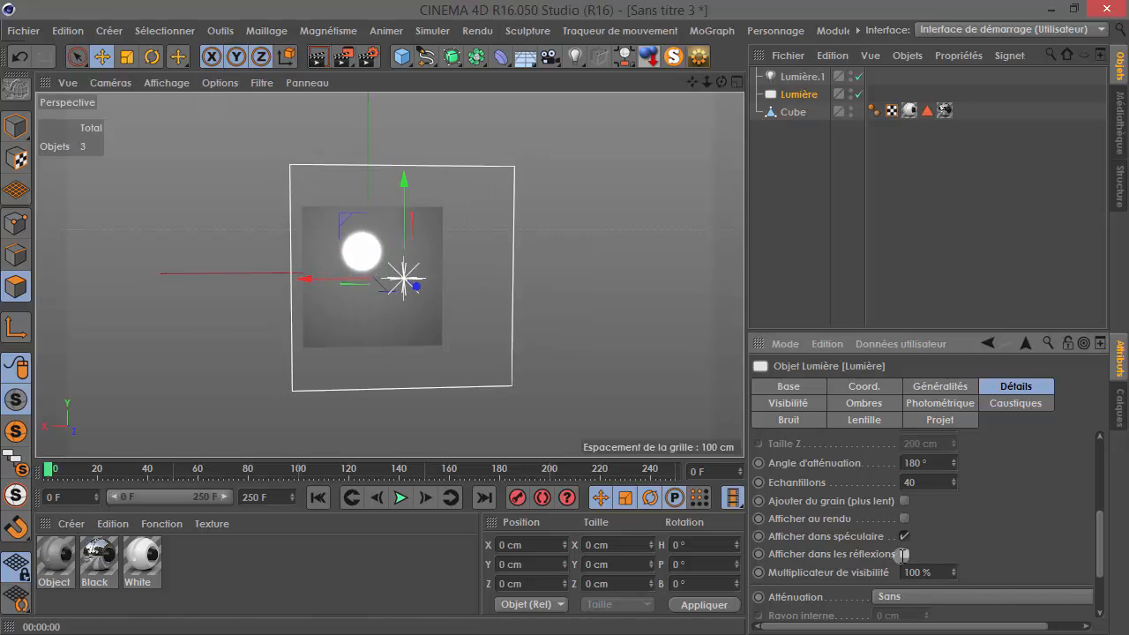
left_click(318, 56)
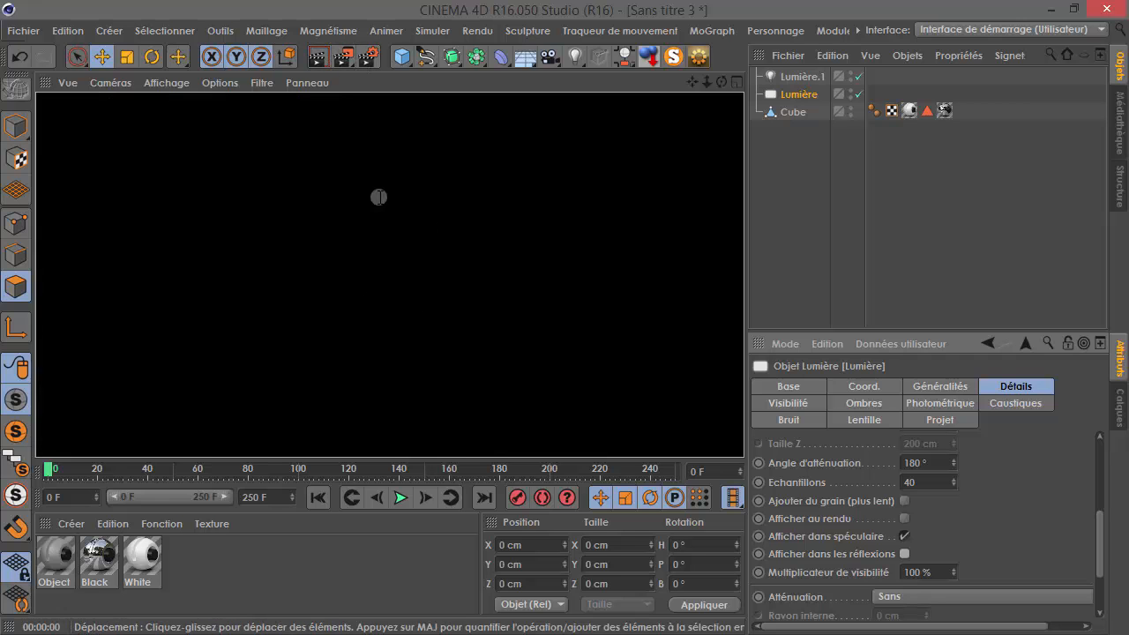
left_click(456, 296)
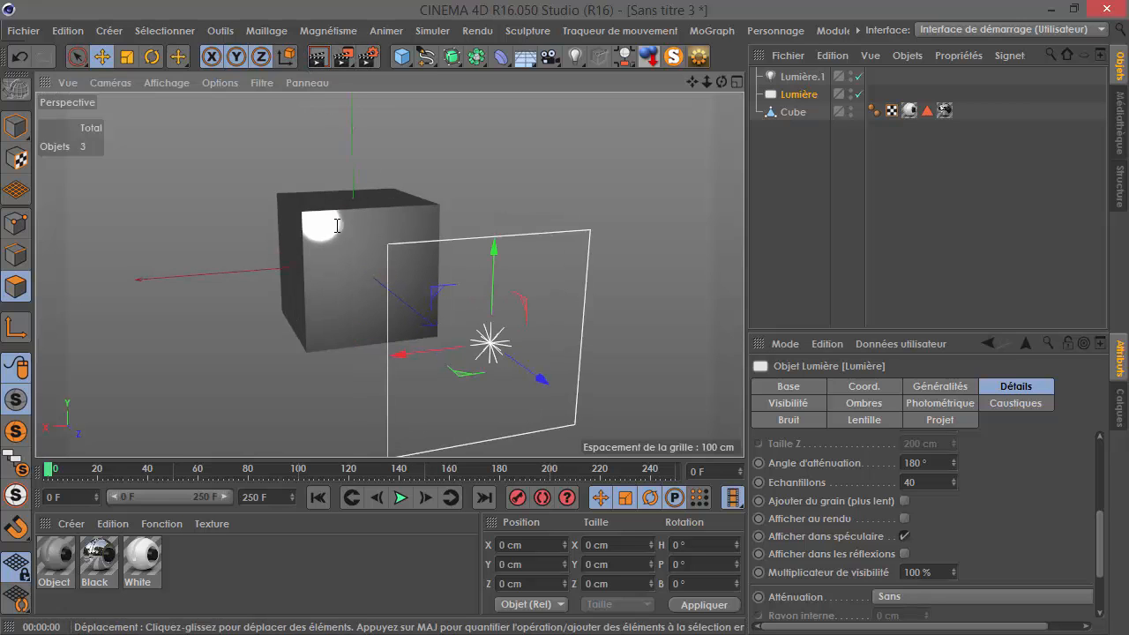
left_click(319, 57)
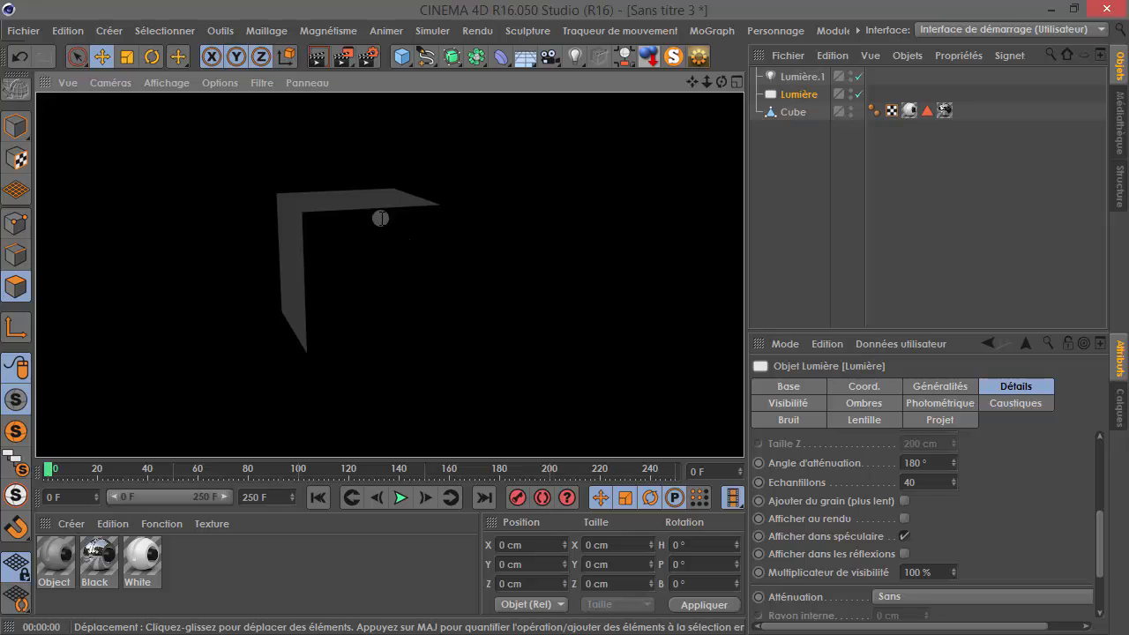
- Bevel all the cube's edges with an 11 cm offset and 4 subdivisions
left_click(380, 218)
left_click(279, 285)
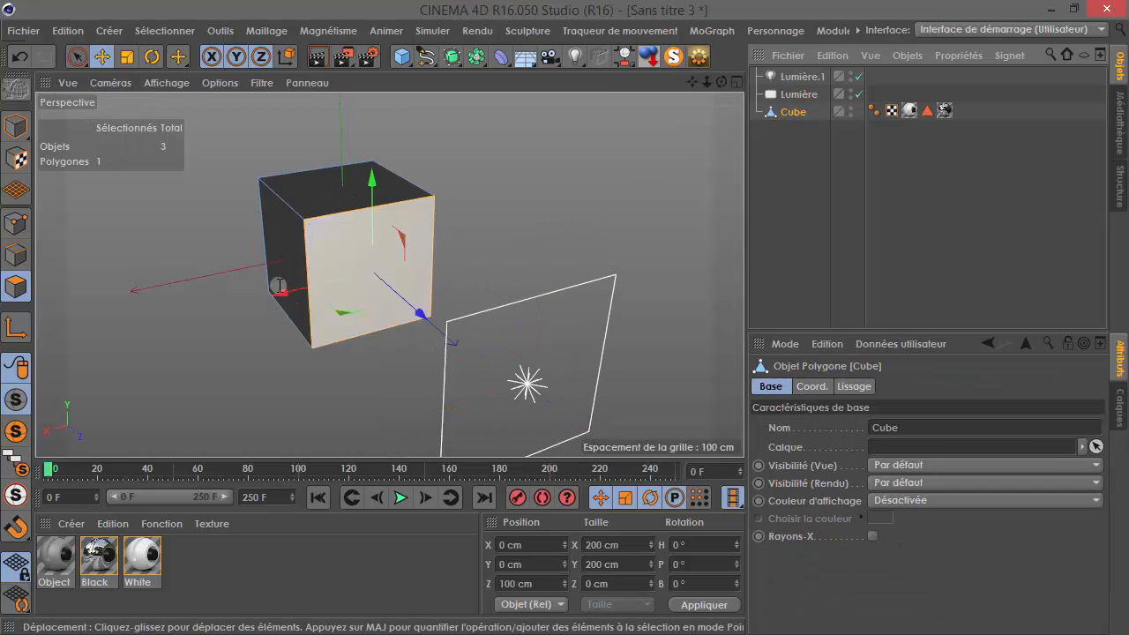
key("ctrl+a")
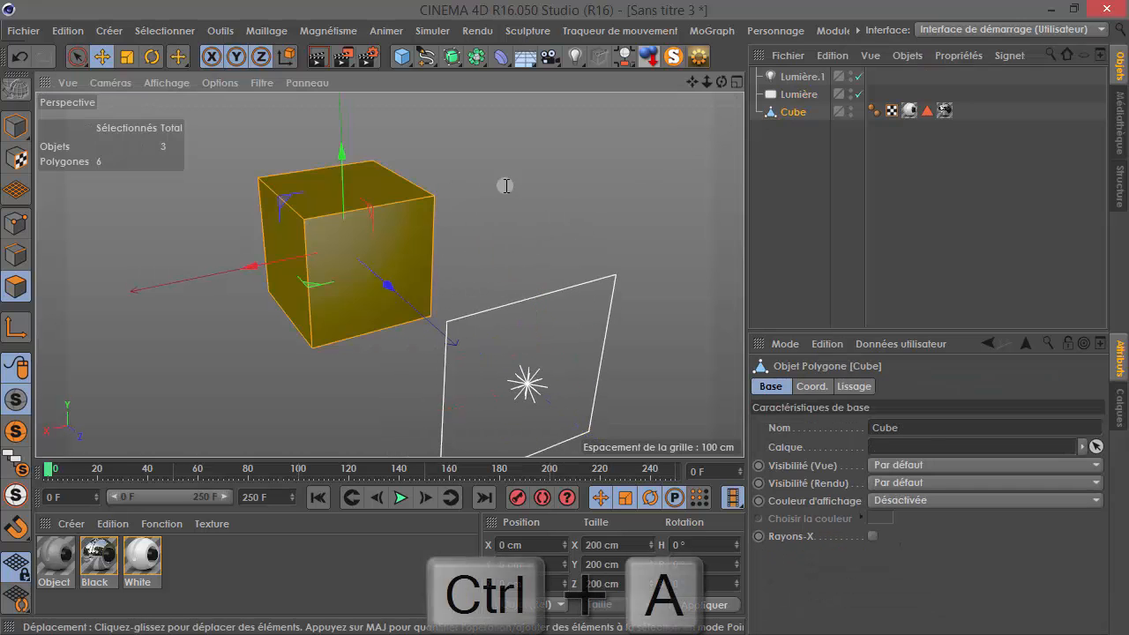
left_click(16, 254)
key("ctrl+a")
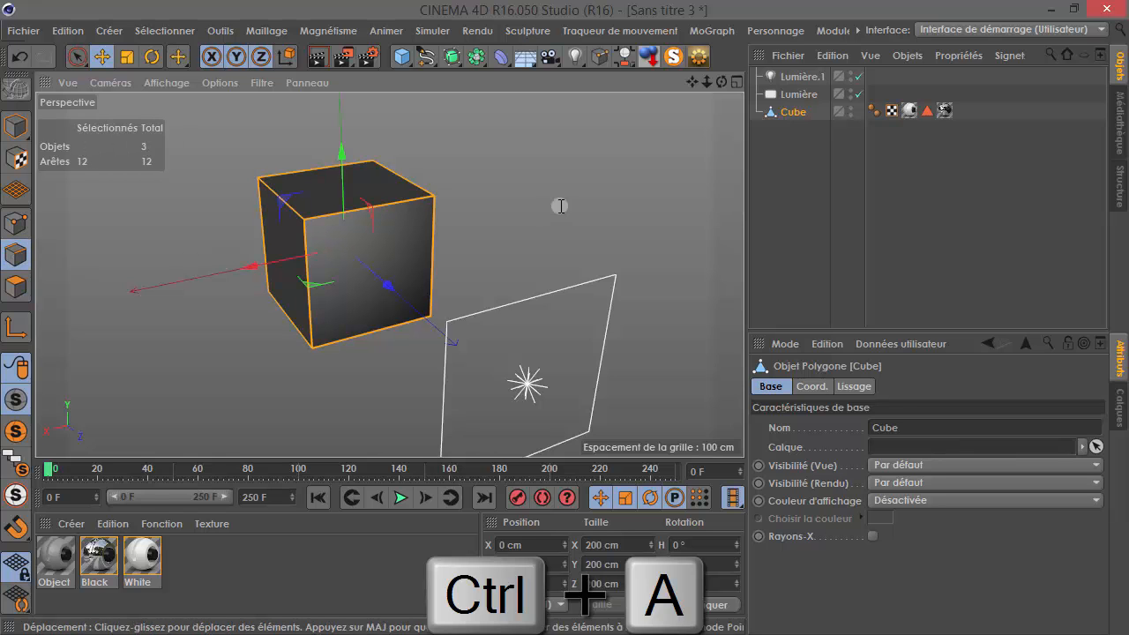
right_click(560, 206)
left_click(591, 476)
left_click(566, 320)
left_click_drag(566, 318, 567, 318)
left_click_drag(901, 482, 900, 478)
left_click(912, 228)
- Render a closer view of the bevelled cube from an angle
scroll(434, 243, "up", 4)
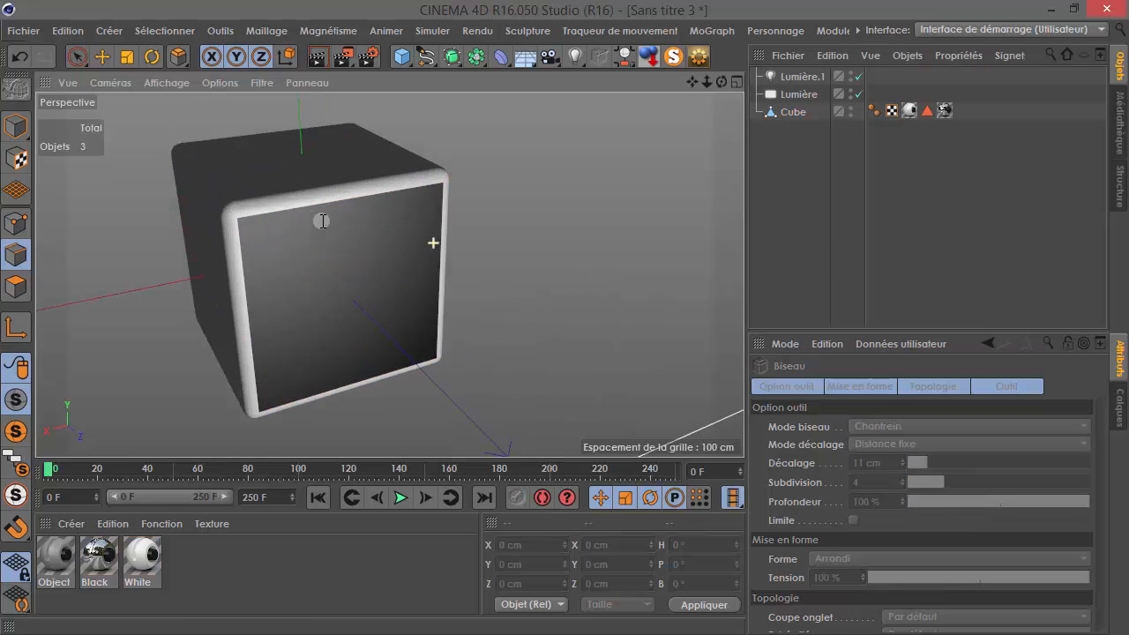
scroll(295, 208, "up", 2)
left_click(317, 55)
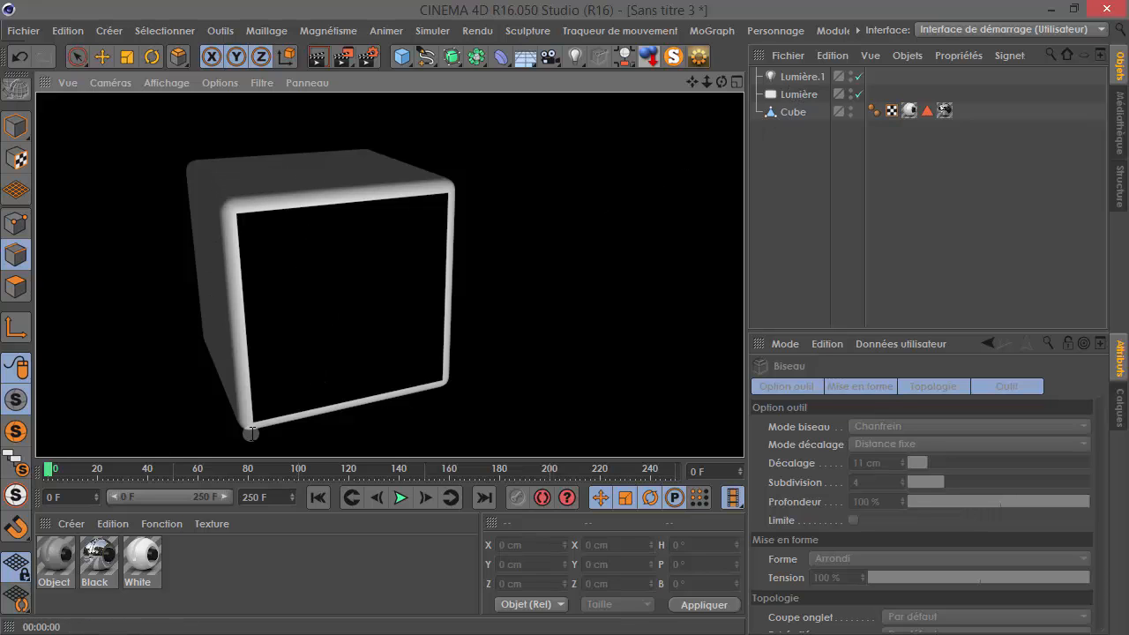
- Re-enable the area light's display in reflections and render the bevelled cube from the front
left_click_drag(379, 299, 342, 276, "alt")
key("ctrl+r")
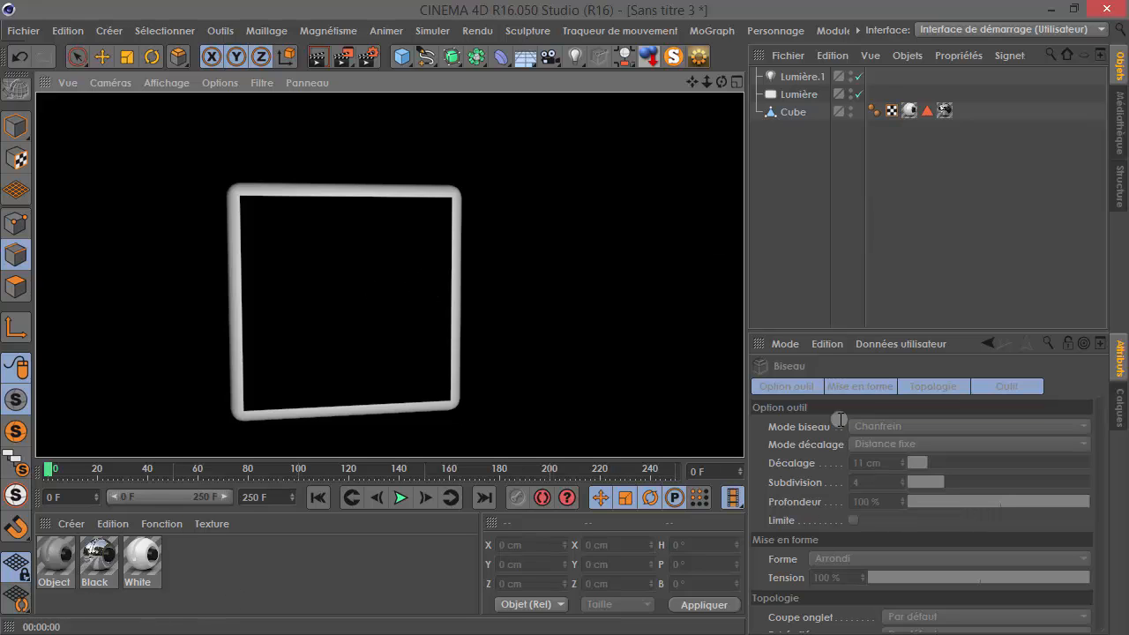
scroll(927, 578, "down", 5)
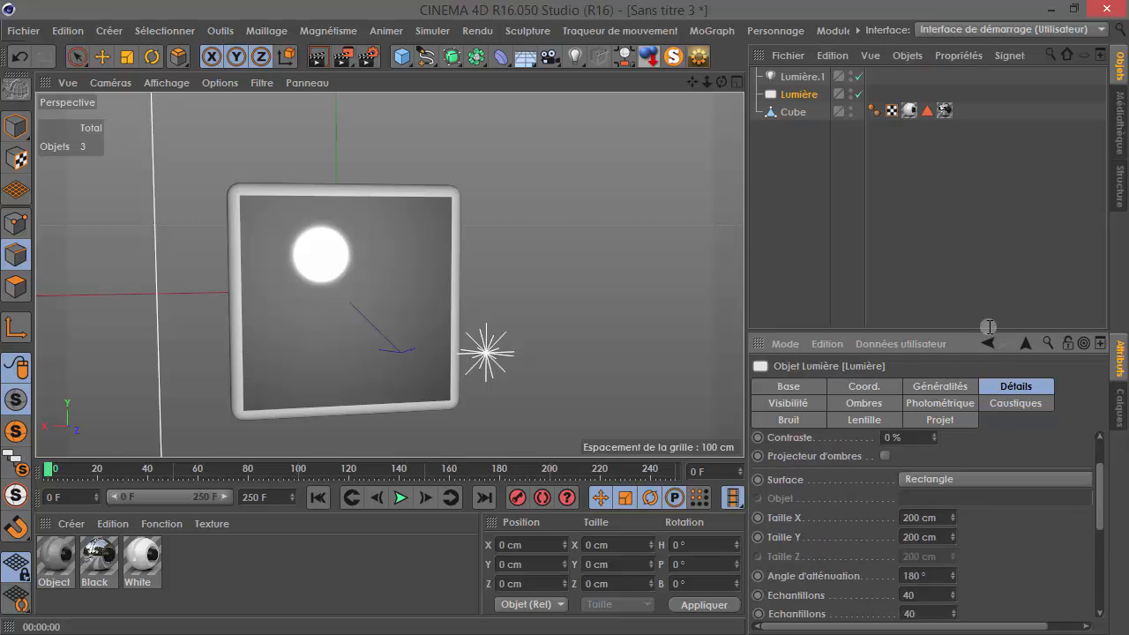
left_click(317, 56)
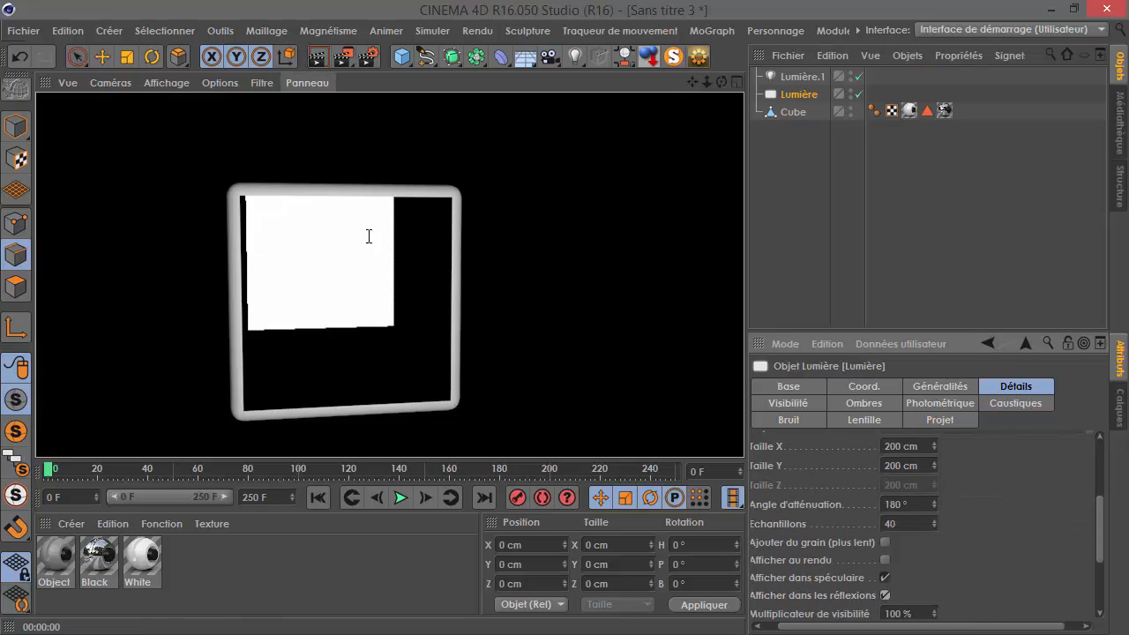
- Set the roughness of the Black material's reflection layer Calque 1 to 26% and render the view beside the material editor
left_click(99, 552)
double_click(99, 556)
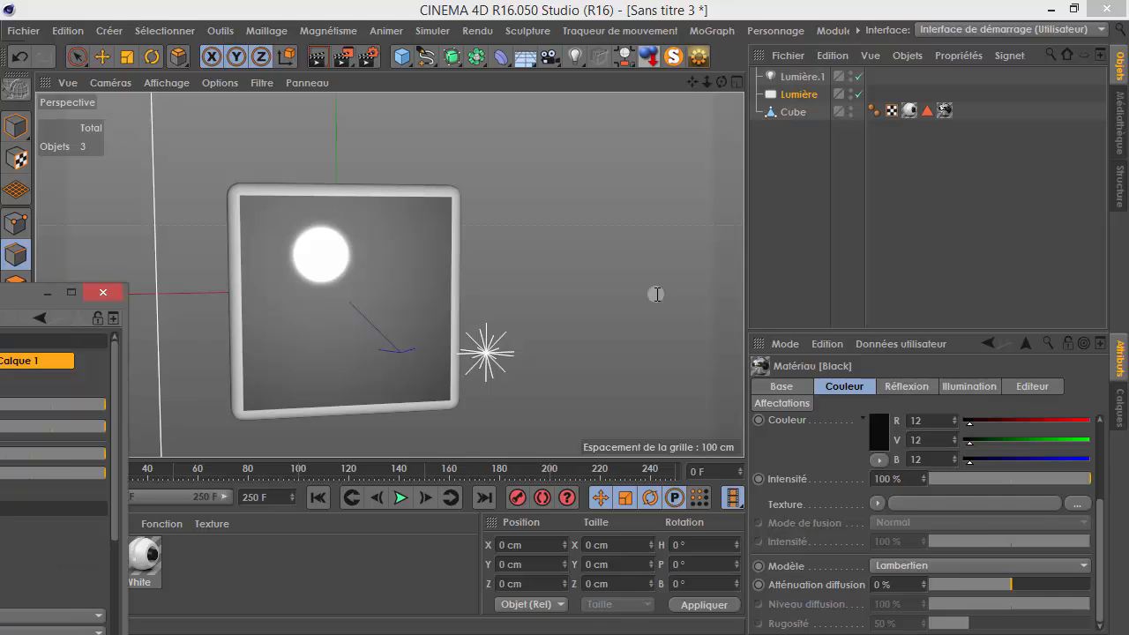
left_click(546, 243)
left_click_drag(556, 263, 556, 236)
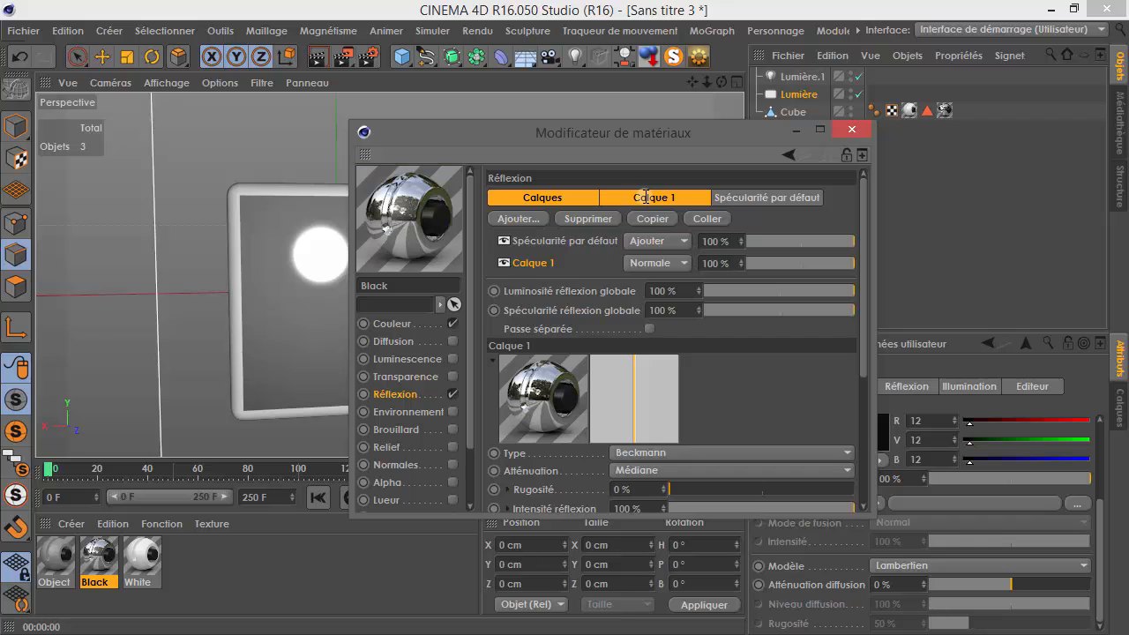
left_click(650, 197)
left_click_drag(702, 360, 718, 360)
left_click_drag(675, 141, 929, 254)
left_click(319, 56)
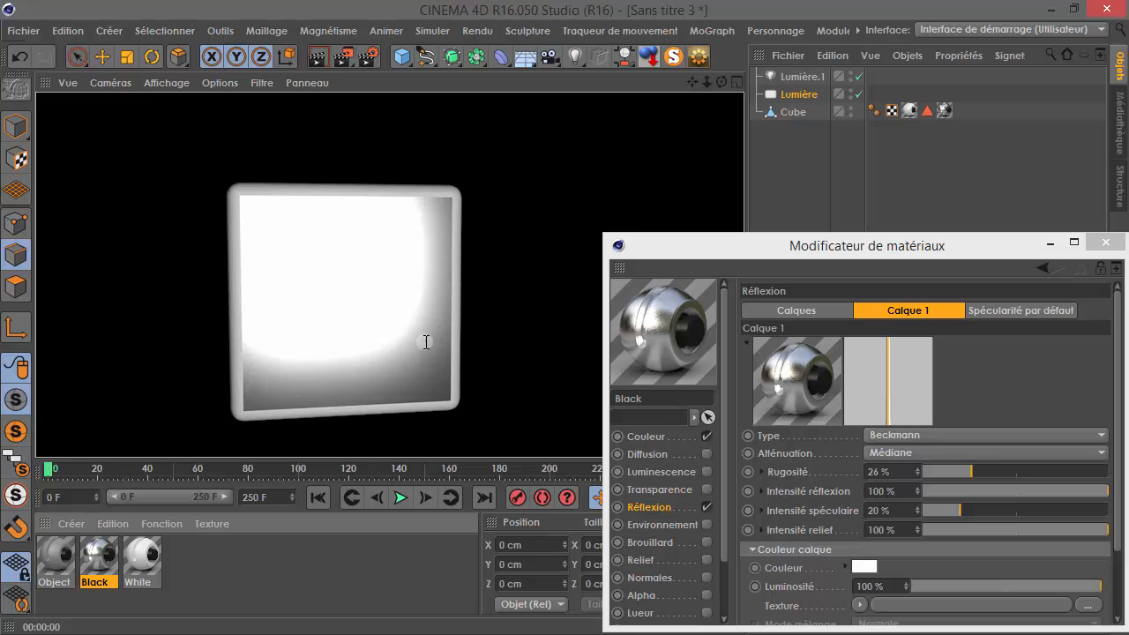
- Render the cube with the Calque 1 roughness at 0%, and again with it set to 38%
left_click_drag(930, 471, 1031, 472)
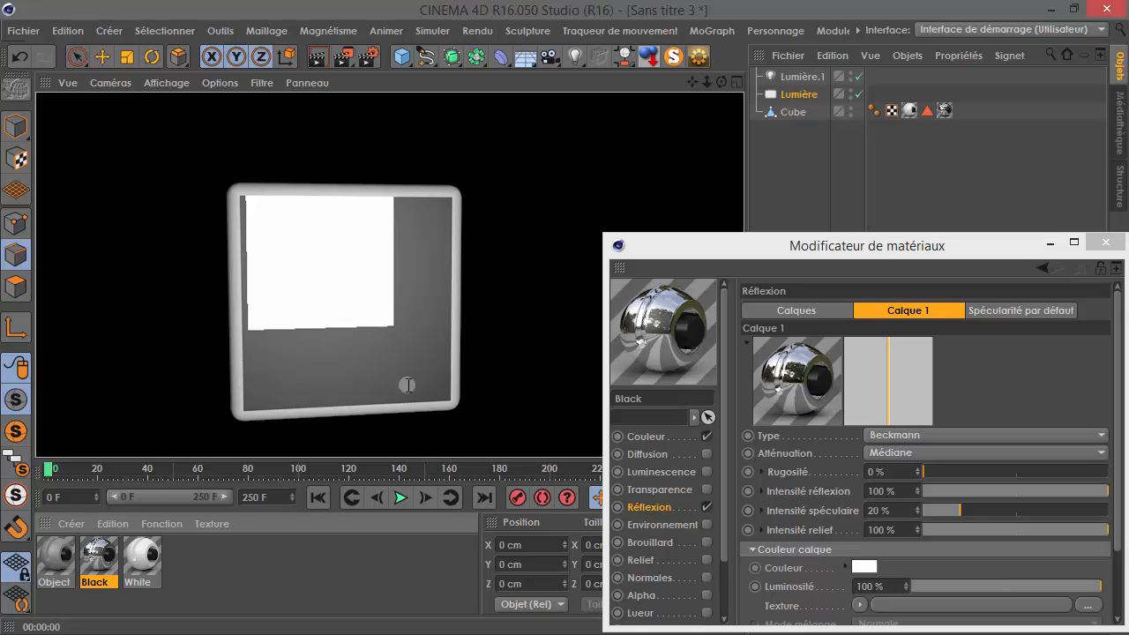
left_click_drag(930, 470, 994, 470)
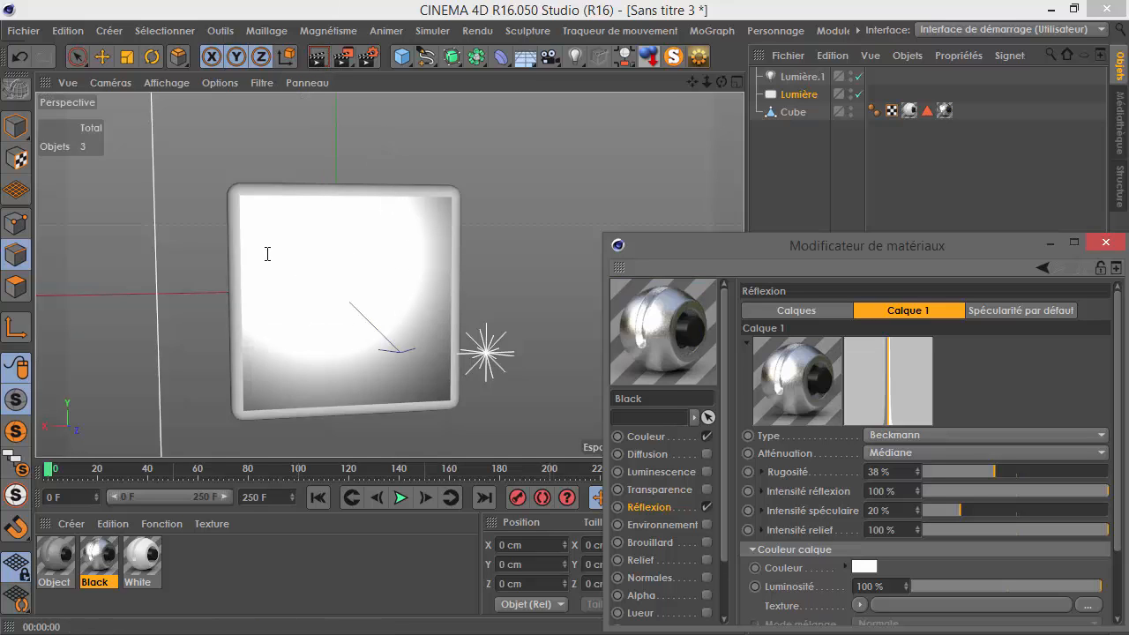
left_click(318, 57)
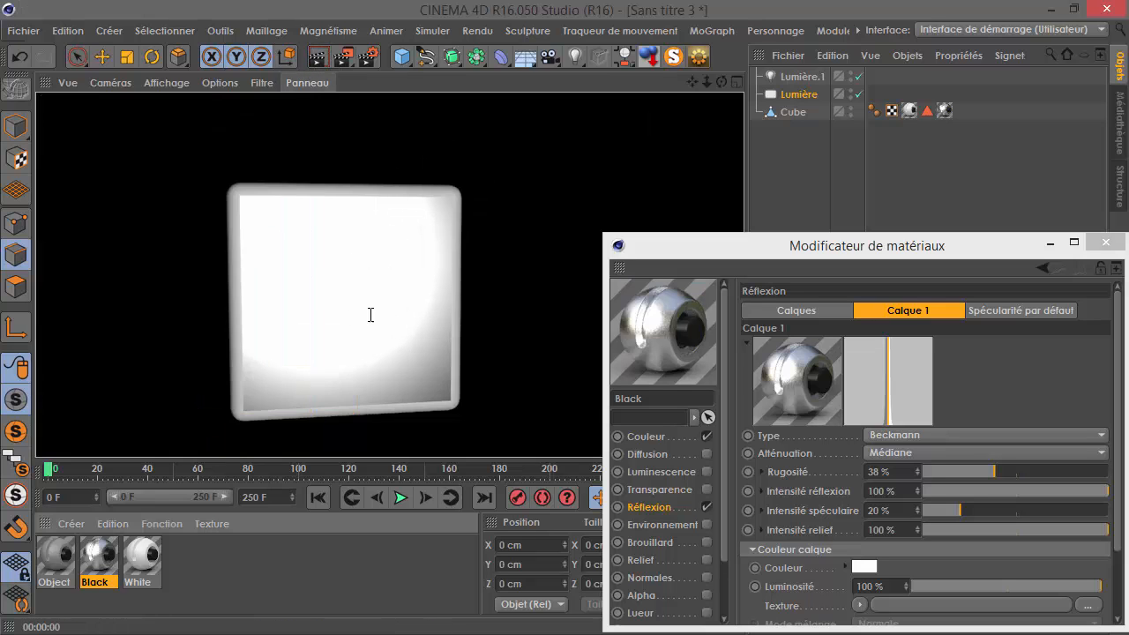
- Switch from the test cube to the open 04.c4d scene and close the material editor
left_click_drag(402, 370, 746, 411, "alt")
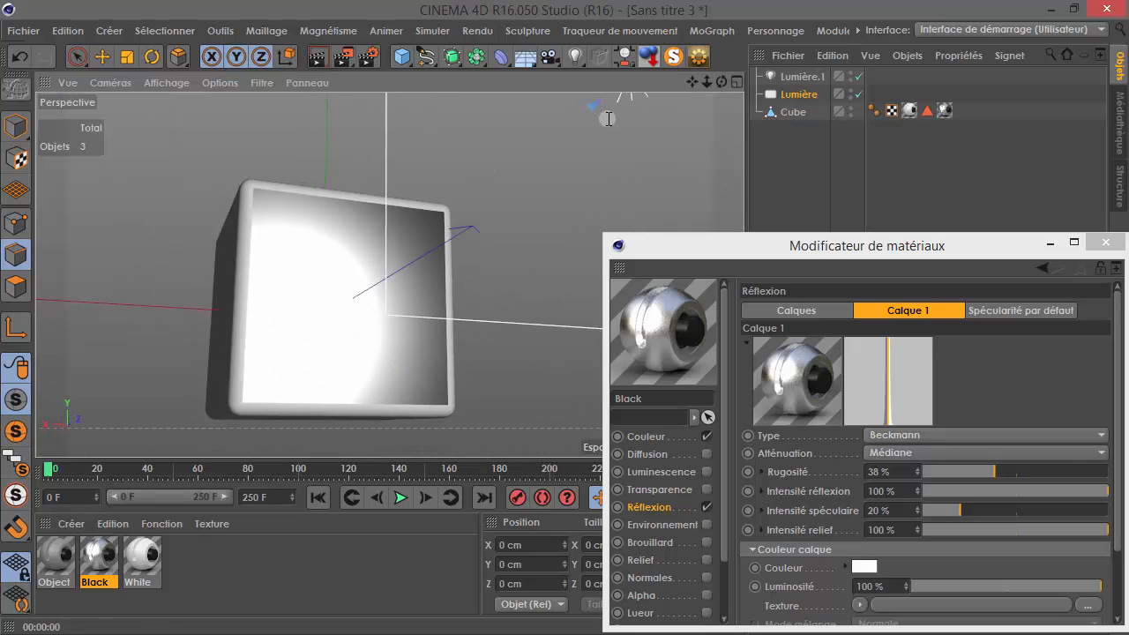
left_click(858, 30)
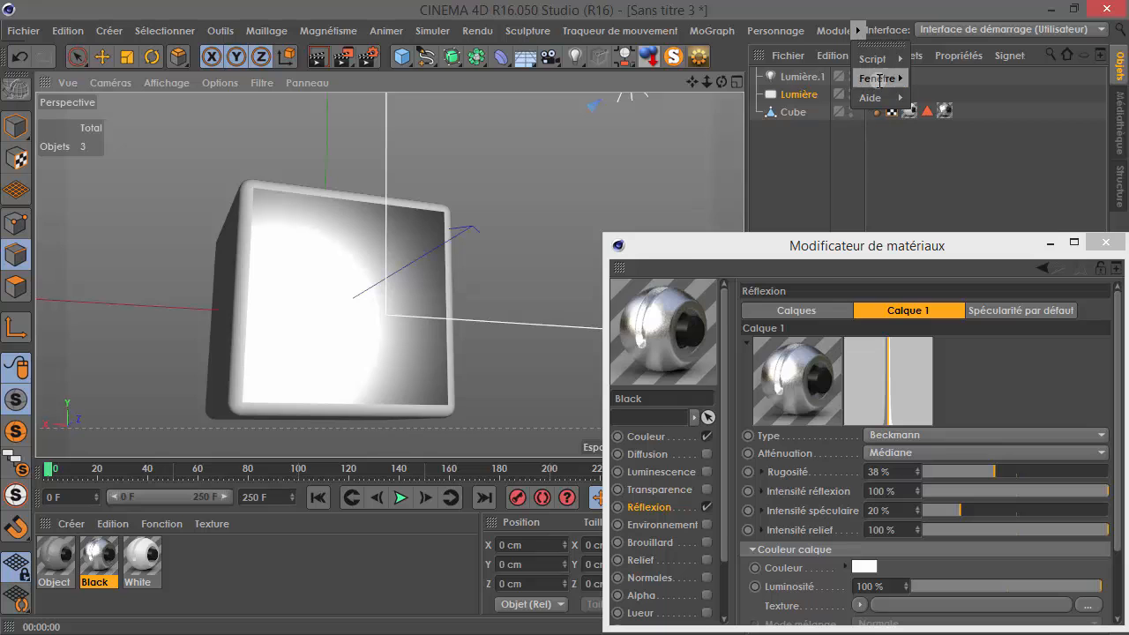
mouse_move(879, 79)
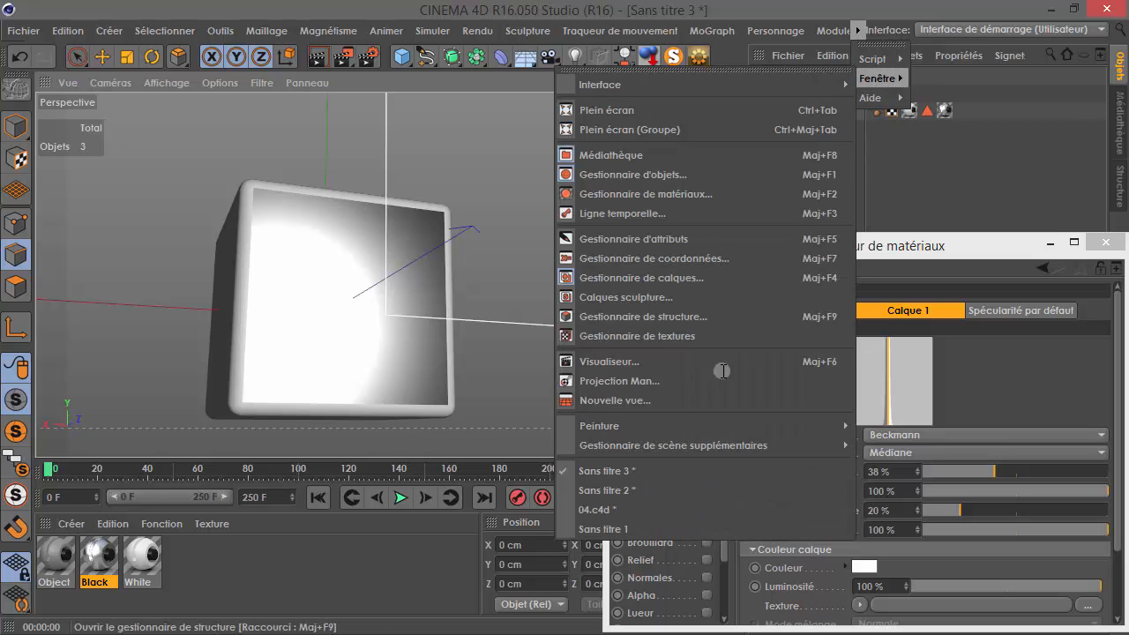
left_click(609, 510)
left_click_drag(887, 246, 671, 246)
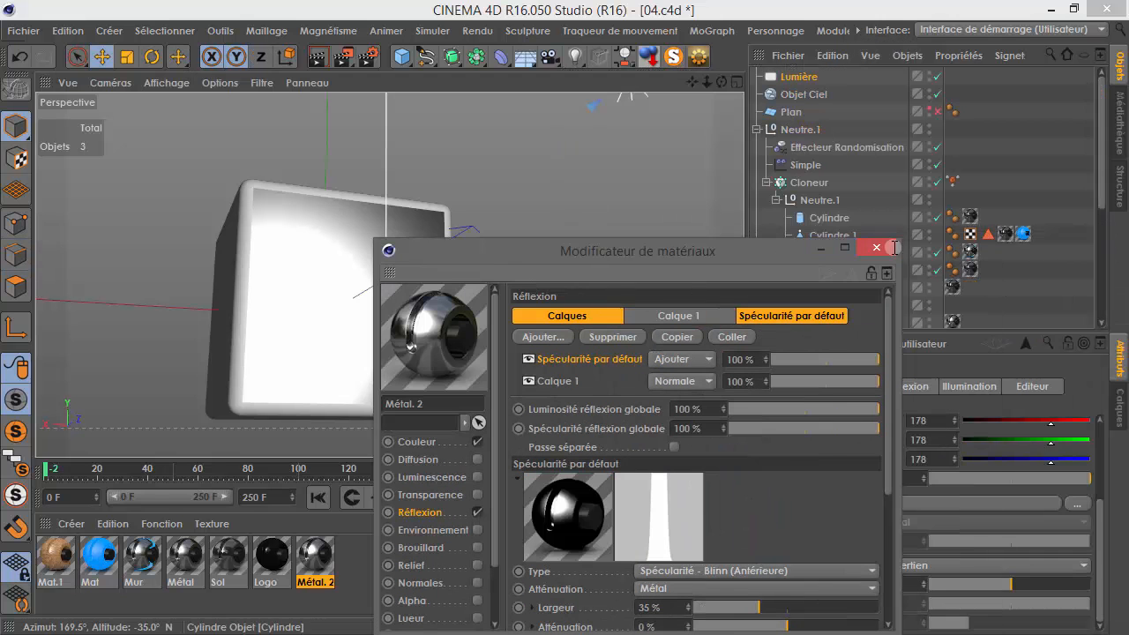
left_click(884, 242)
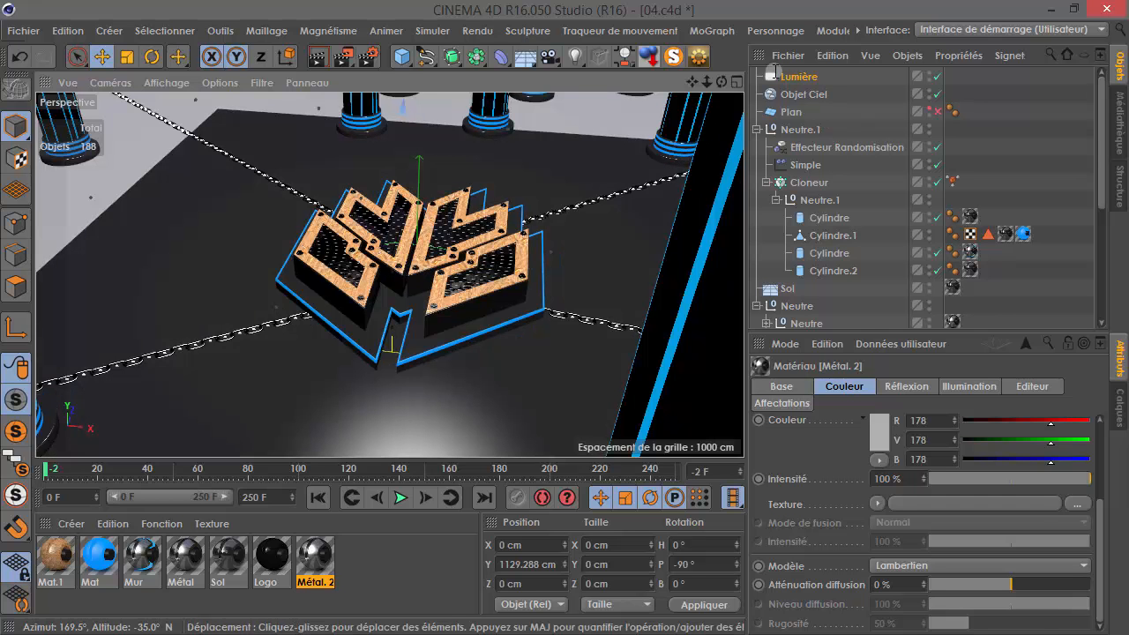
- Enable the Lumière area light's display in reflections and render the logo scene from above
left_click(804, 75)
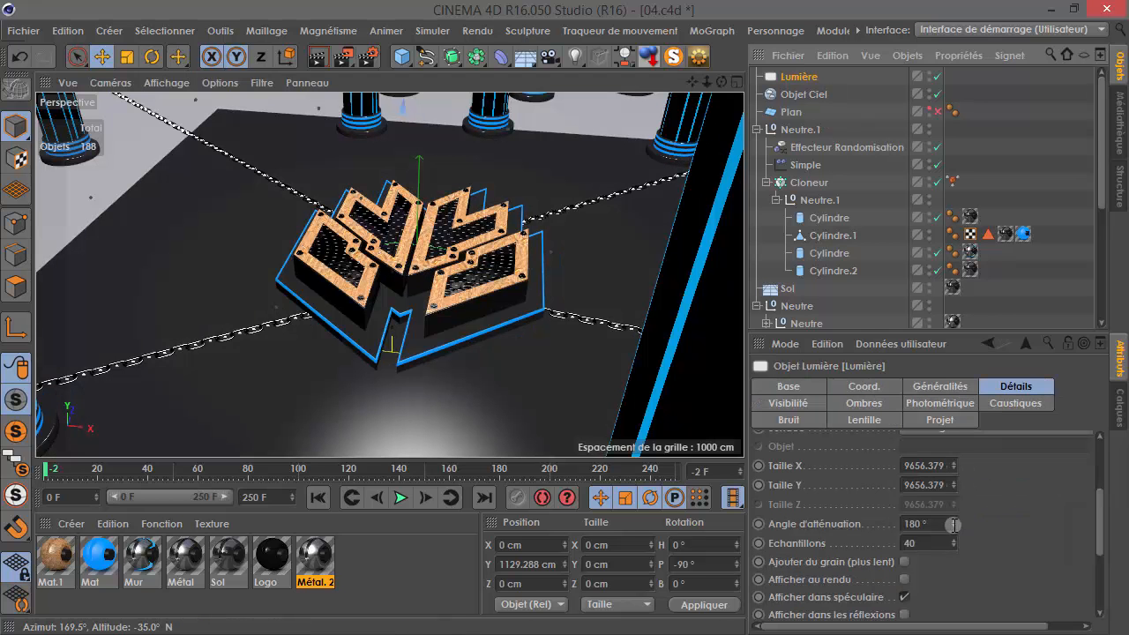
scroll(954, 525, "down", 5)
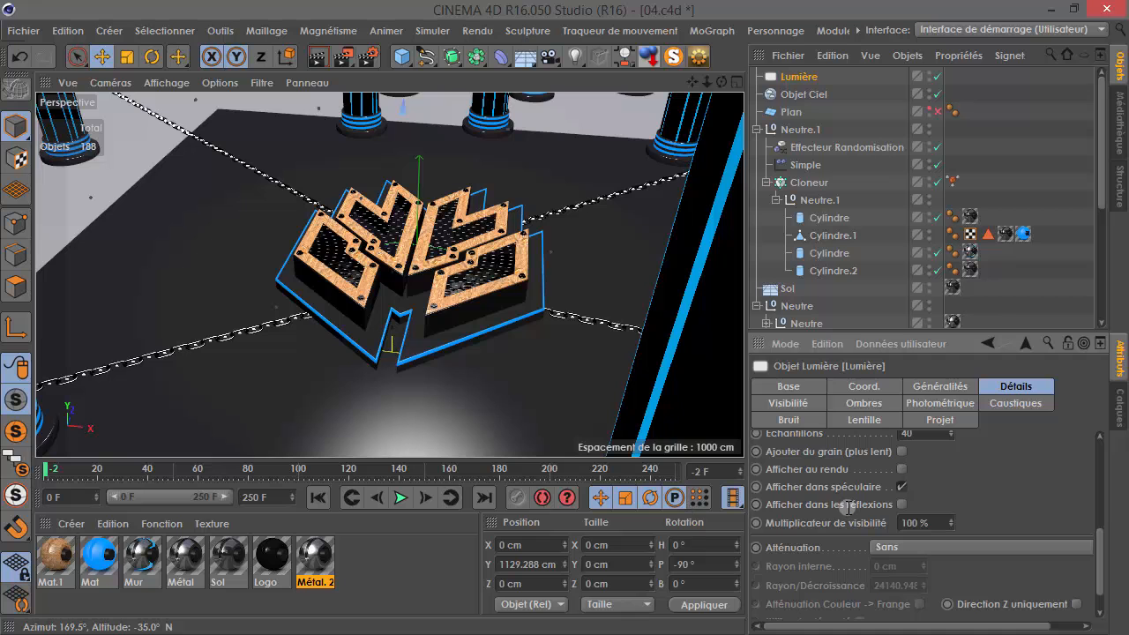
left_click_drag(521, 329, 546, 332, "alt")
left_click_drag(416, 227, 330, 94, "alt")
left_click(319, 56)
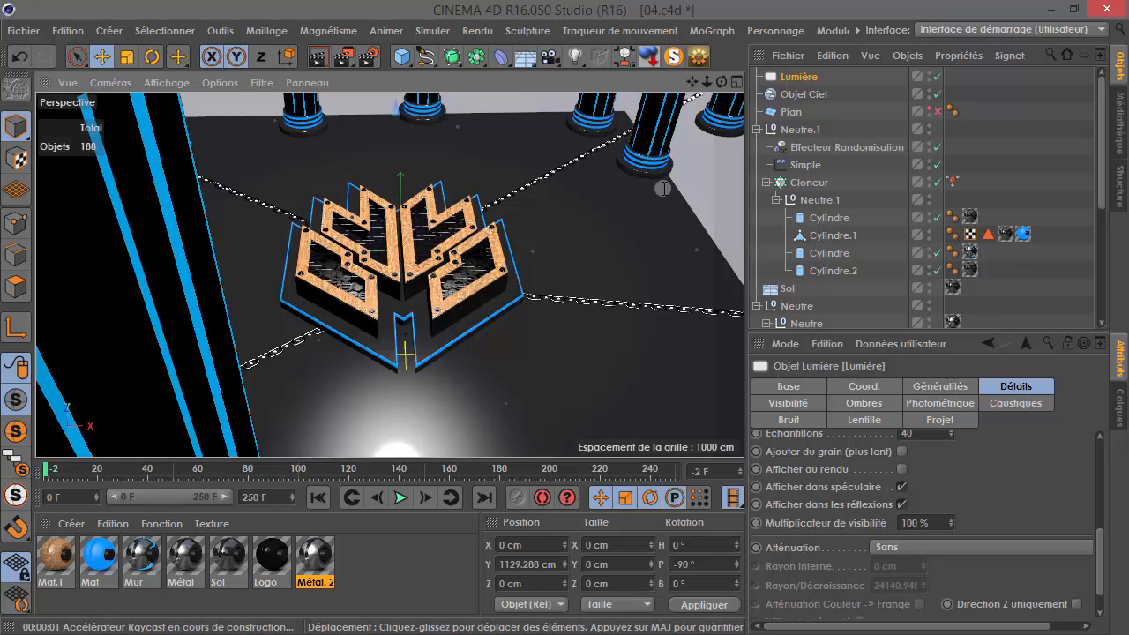
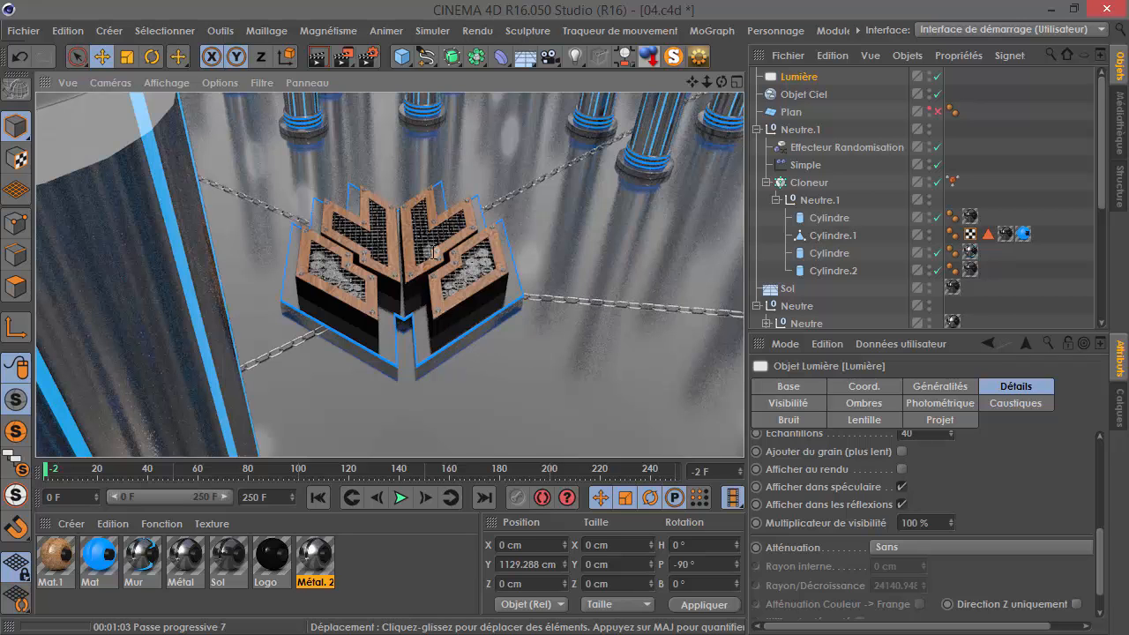
- Examine the gears inside the logo's wooden frames up close from several angles
left_click_drag(453, 308, 432, 305, "alt")
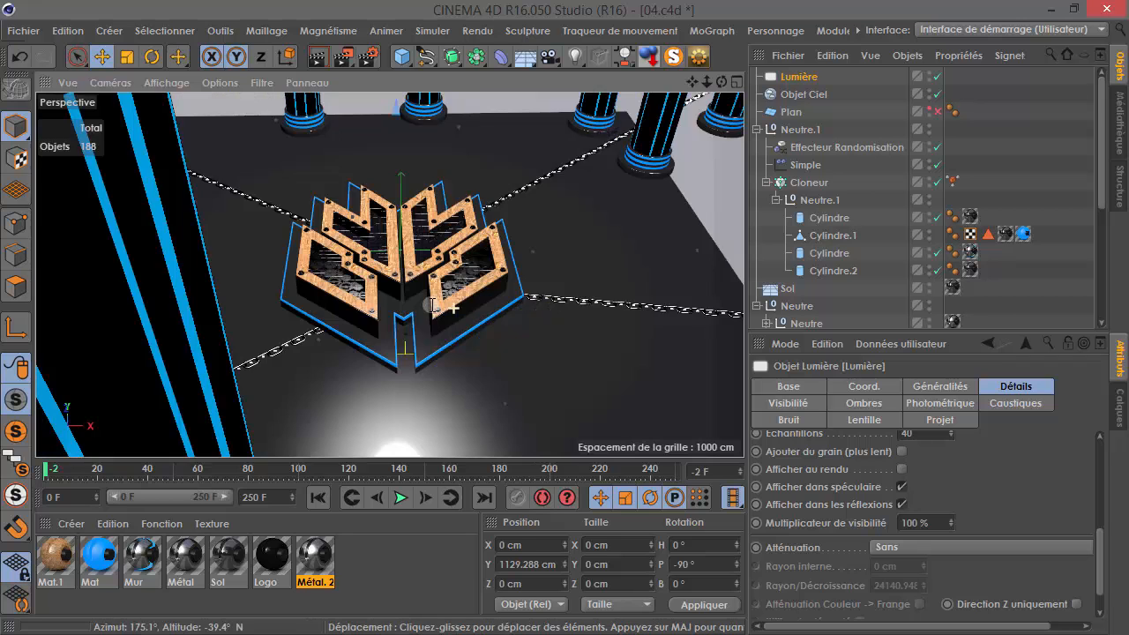
scroll(432, 305, "up", 5)
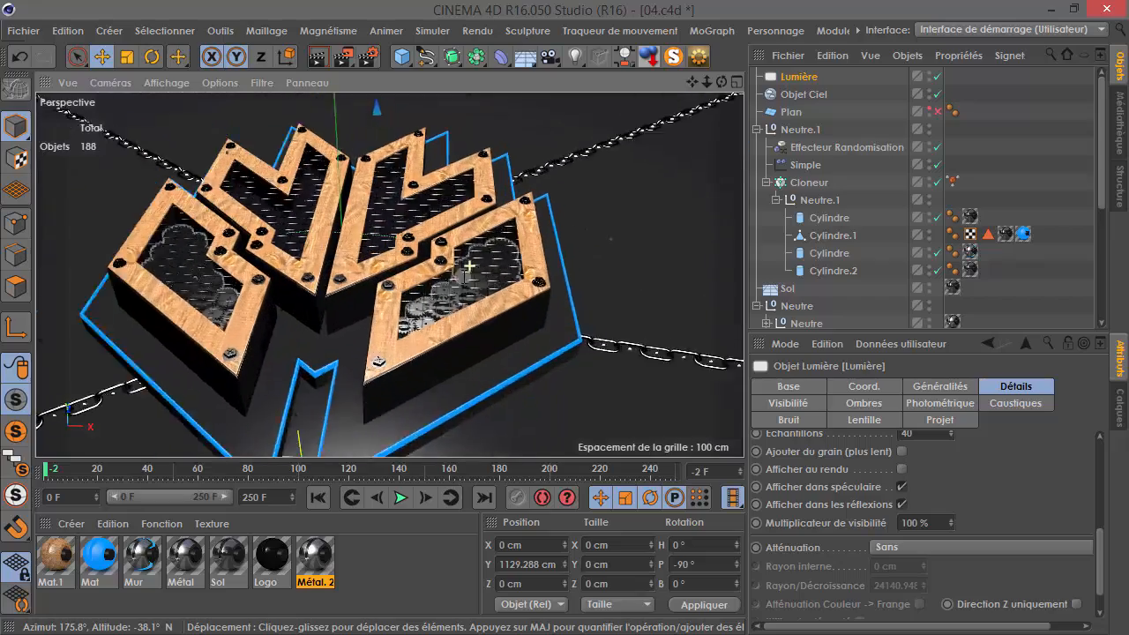
scroll(468, 268, "up", 4)
scroll(435, 295, "down", 3)
left_click_drag(391, 266, 446, 255, "alt")
scroll(405, 296, "down", 3)
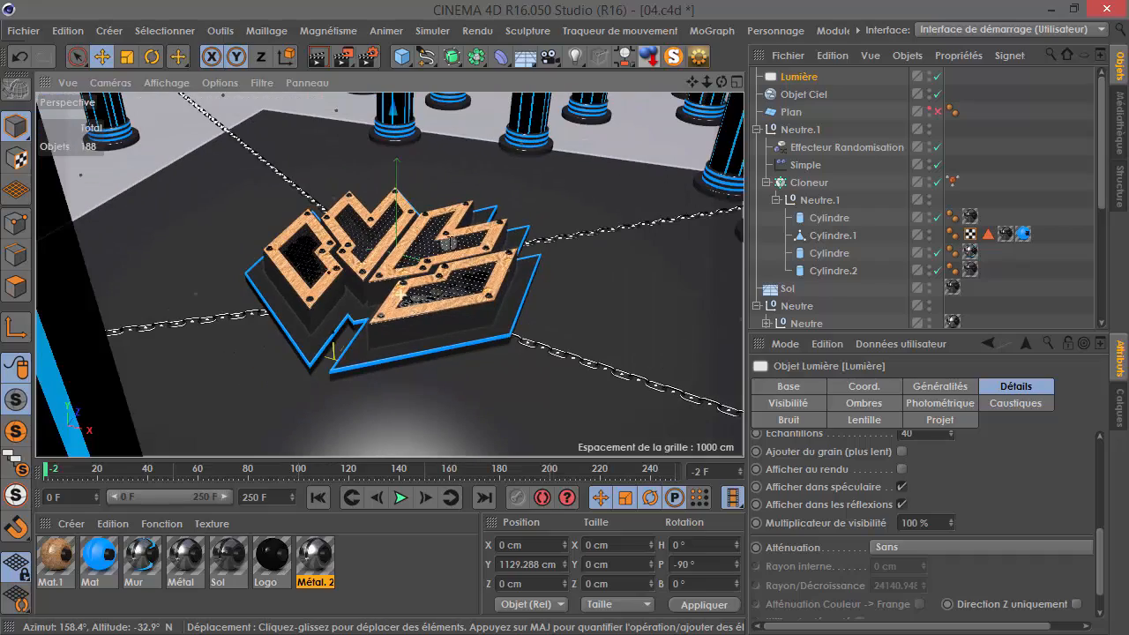
scroll(453, 330, "up", 5)
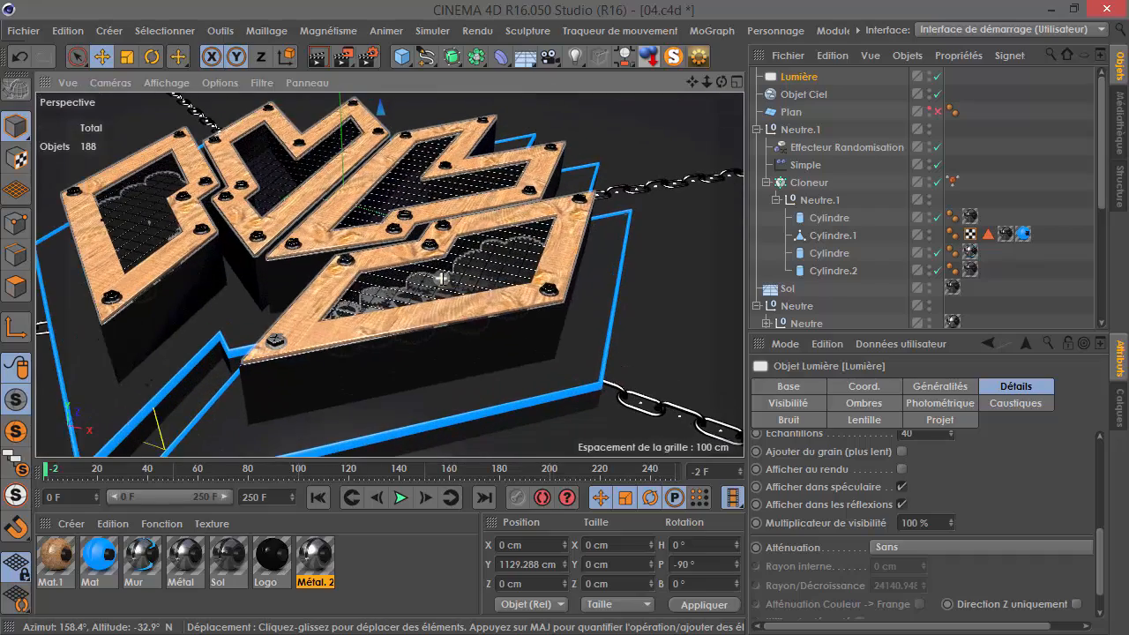
left_click_drag(443, 278, 445, 324, "alt")
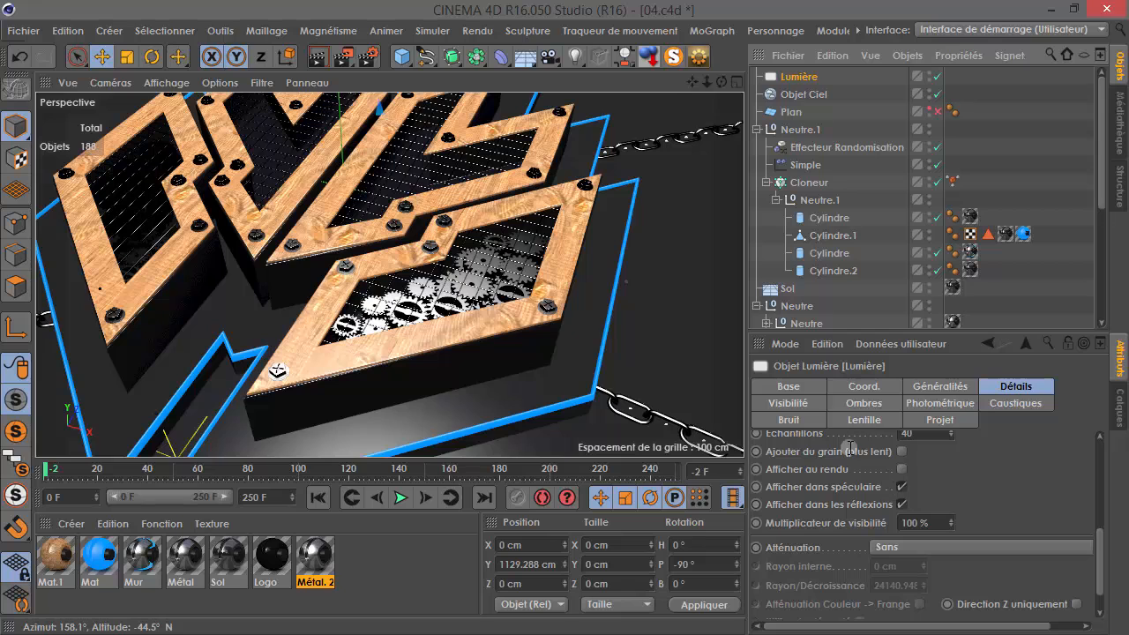
- Find the gears' Symétrie object and move the Lumière light directly above it in the Neutre group
left_click(805, 402)
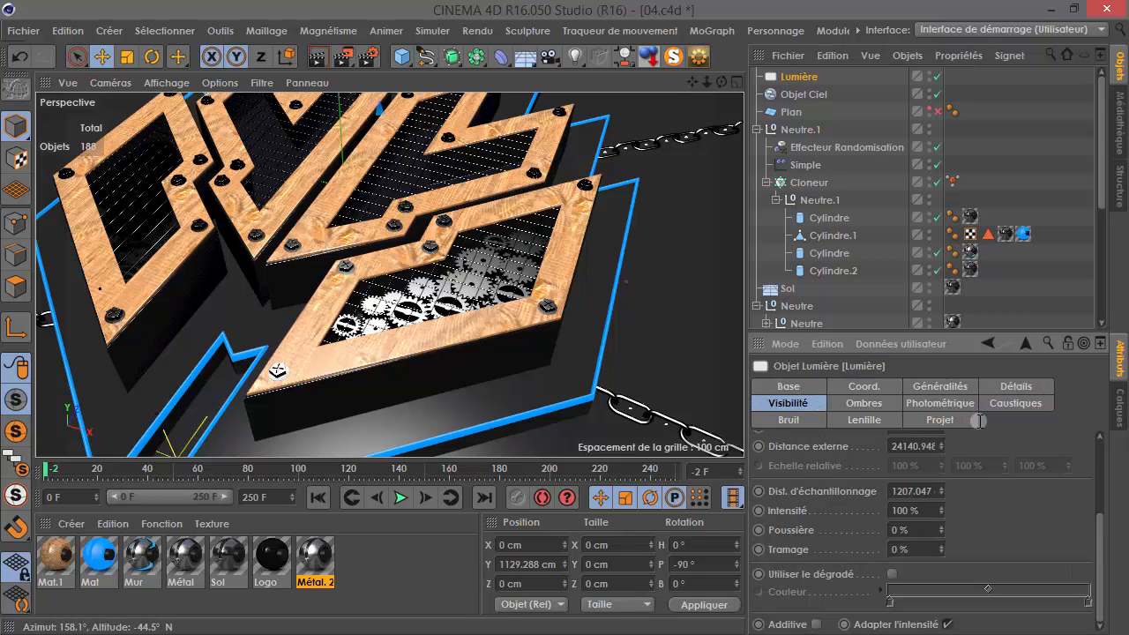
left_click(954, 420)
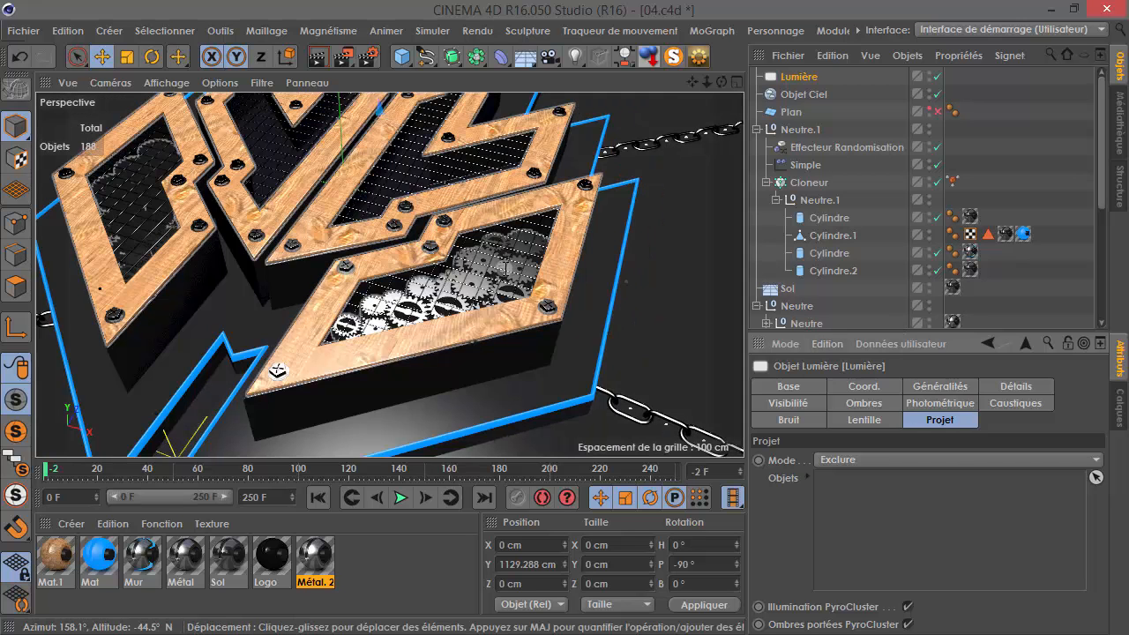
left_click(518, 269)
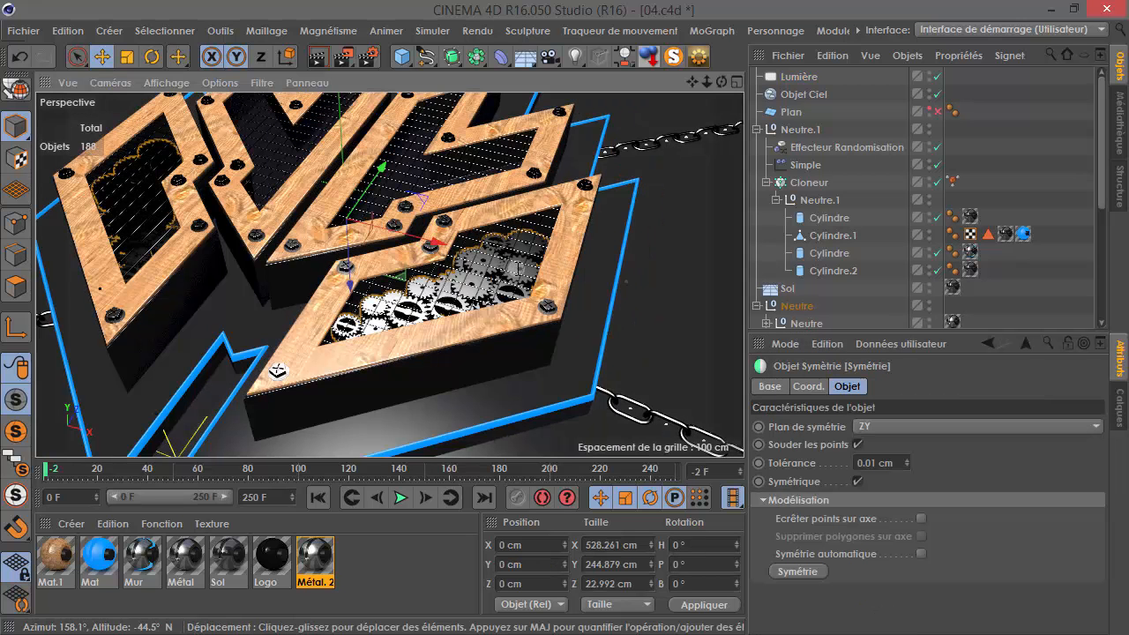
scroll(861, 298, "down", 4)
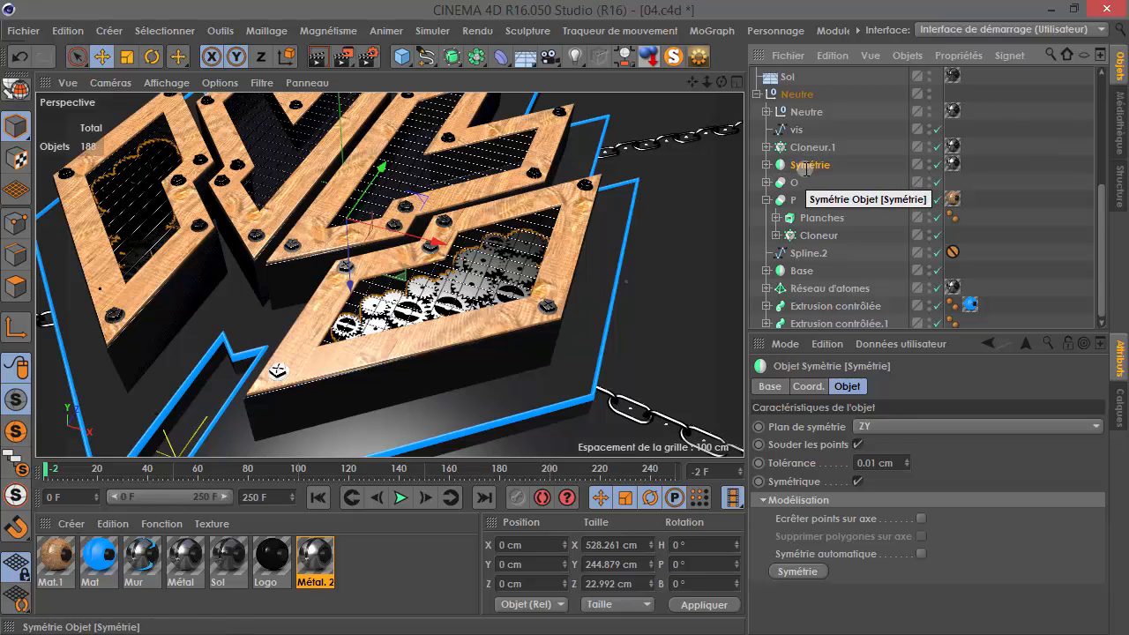
scroll(805, 177, "up", 5)
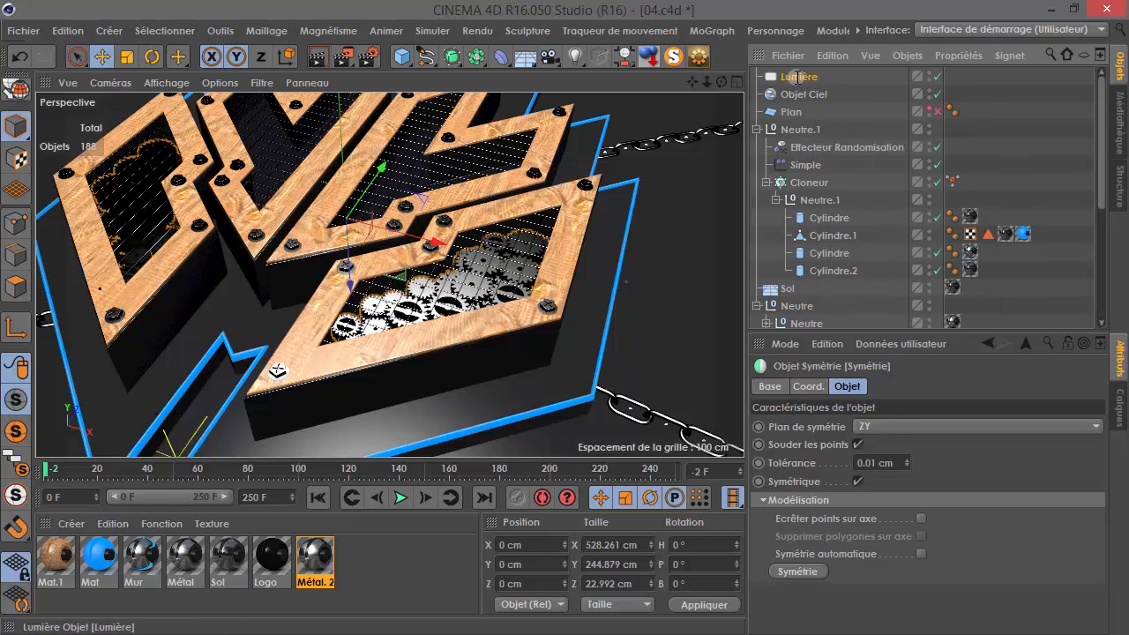
scroll(799, 168, "down", 5)
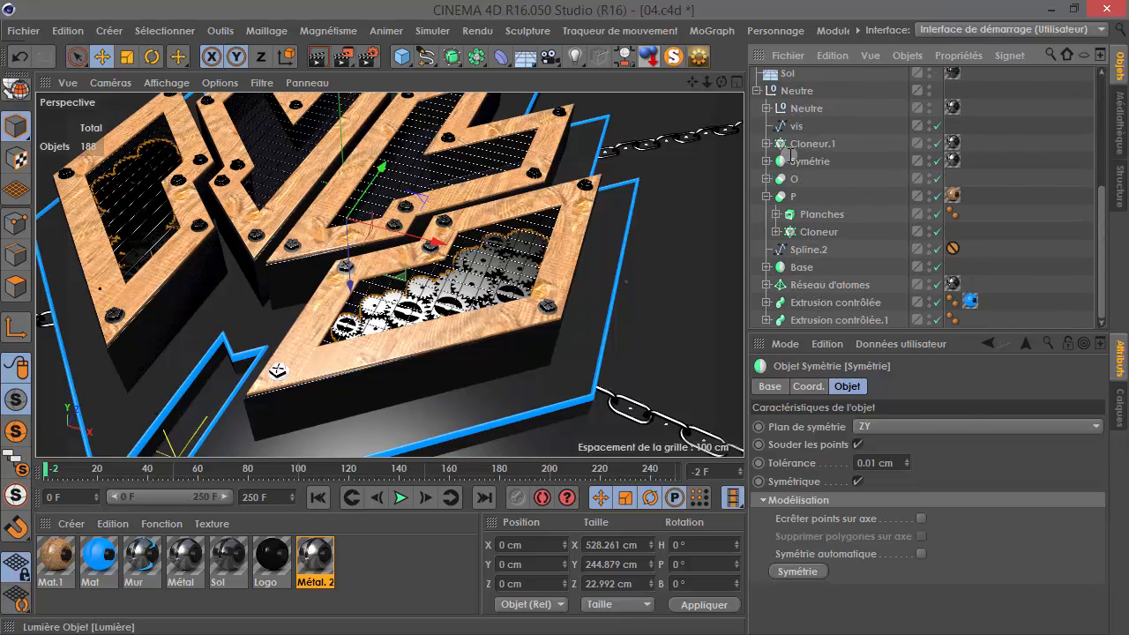
left_click_drag(793, 155, 798, 150)
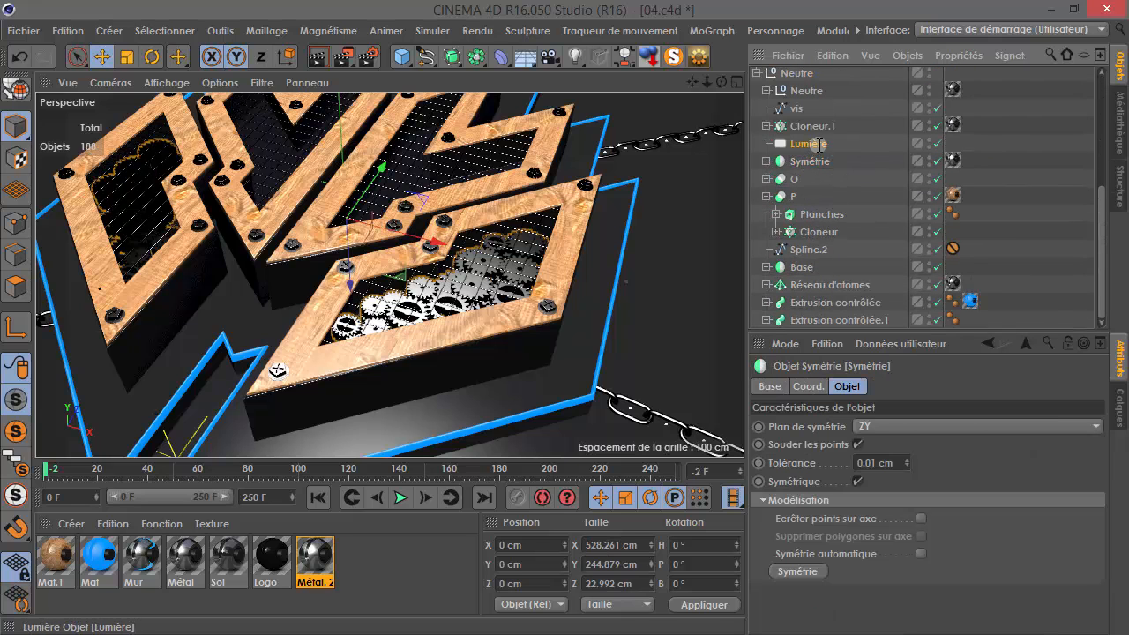
- Add Symétrie to the light's project objects and compare the Exclure and Inclure modes, finishing on Inclure
left_click_drag(810, 162, 979, 586)
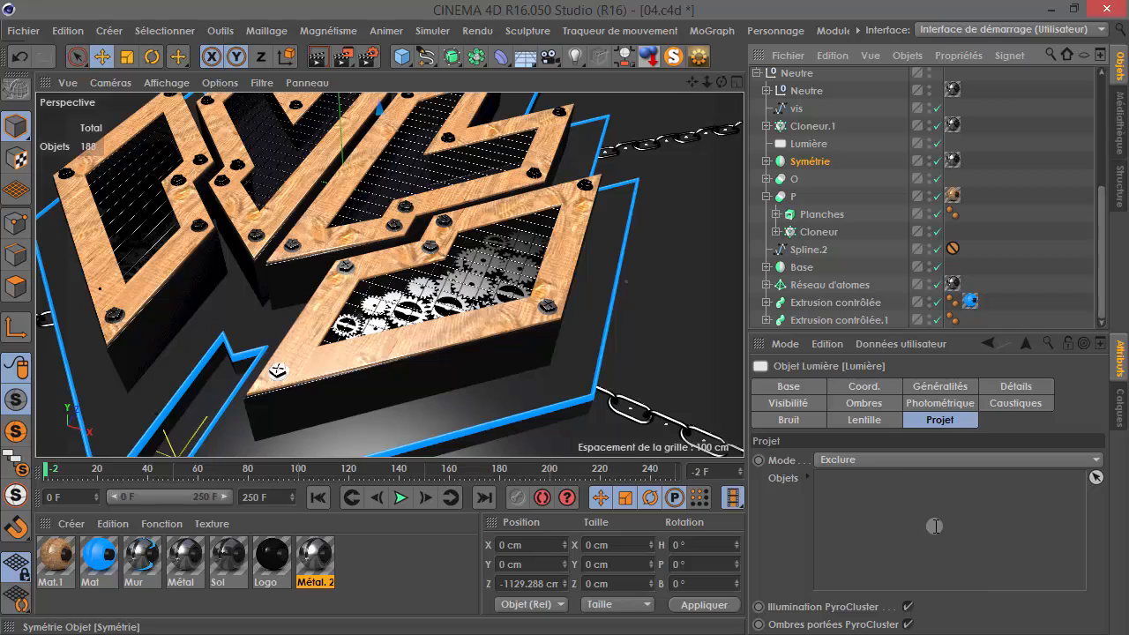
left_click_drag(935, 526, 874, 484)
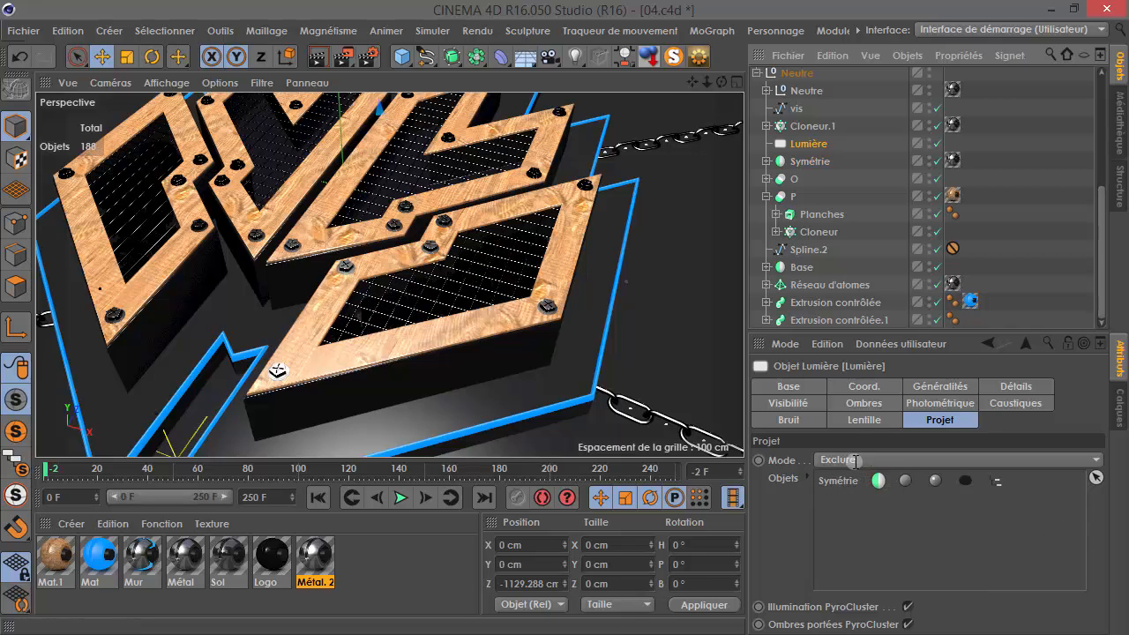
left_click(855, 460)
left_click(834, 471)
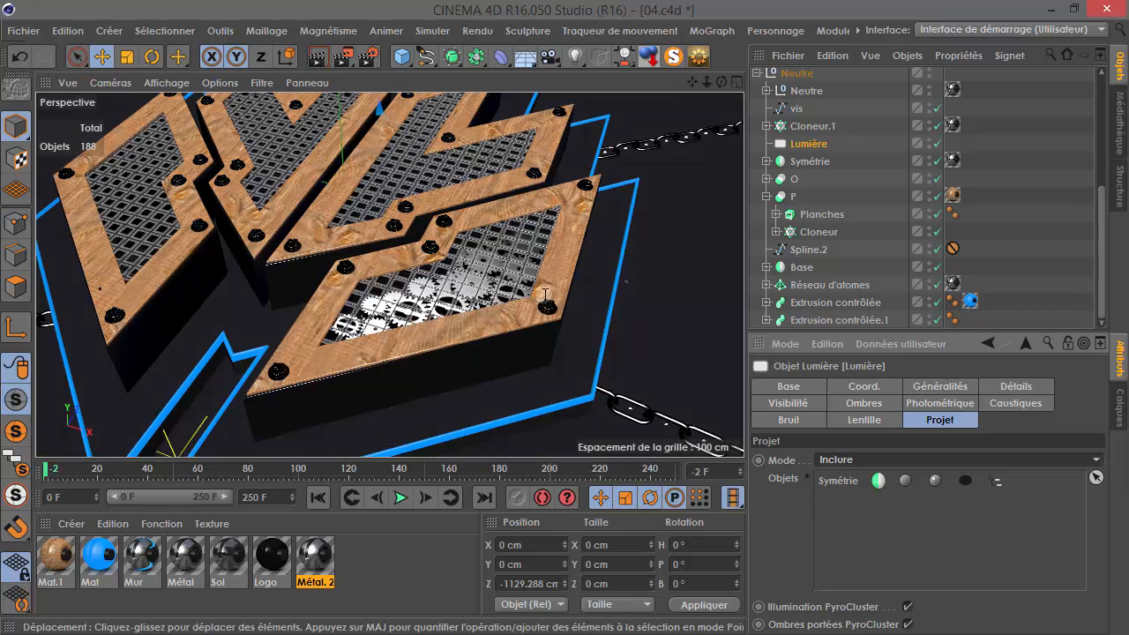
left_click(874, 459)
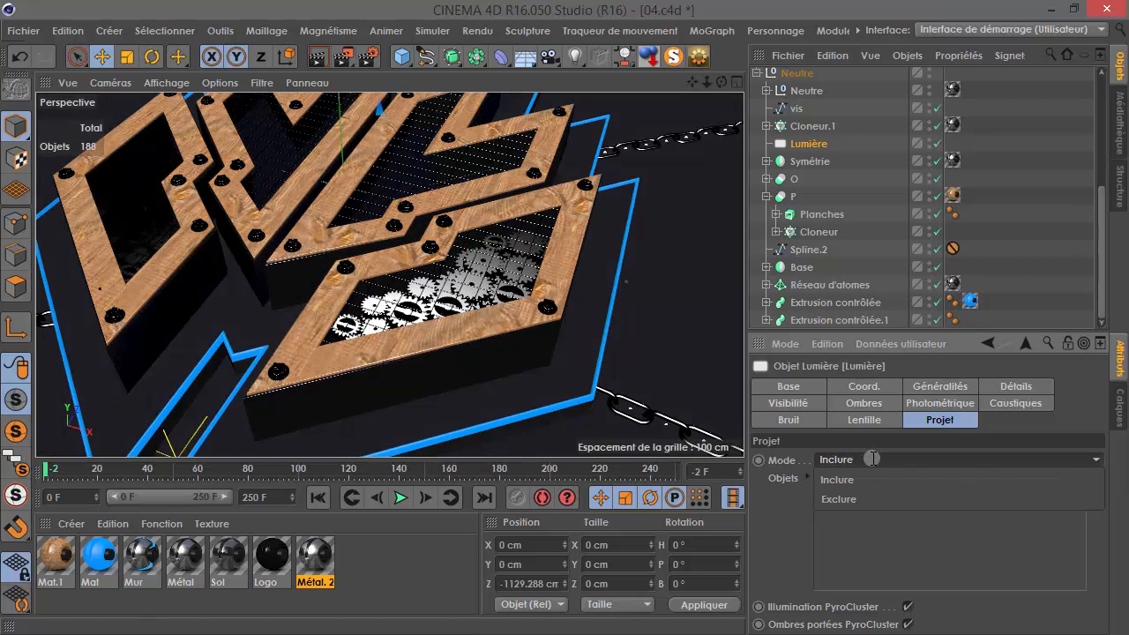
left_click(845, 496)
left_click(888, 459)
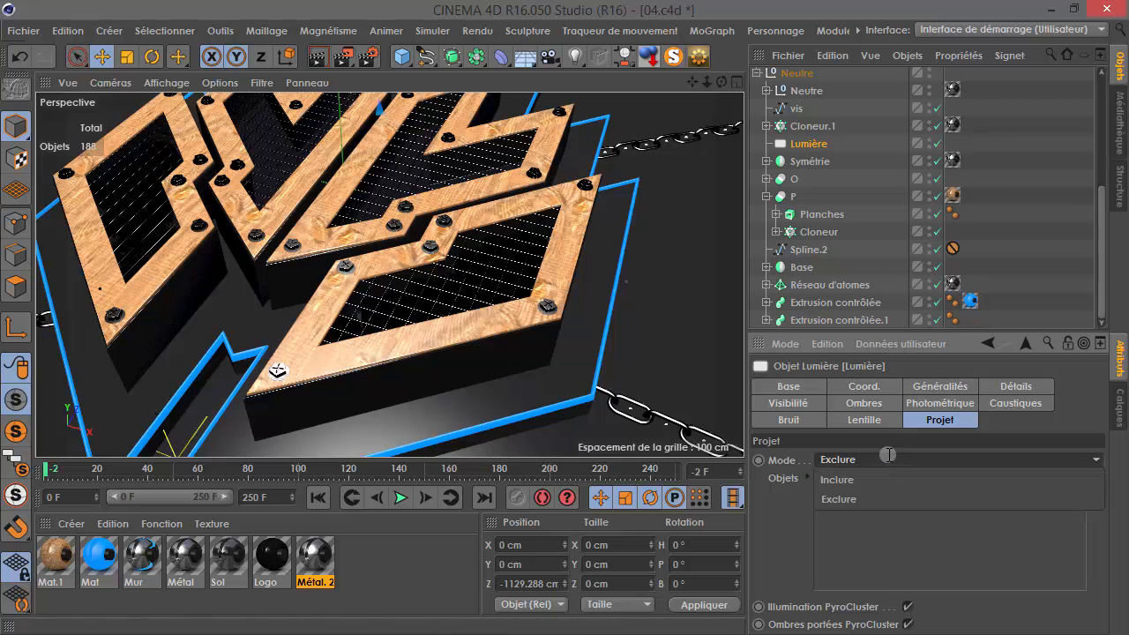
left_click(837, 480)
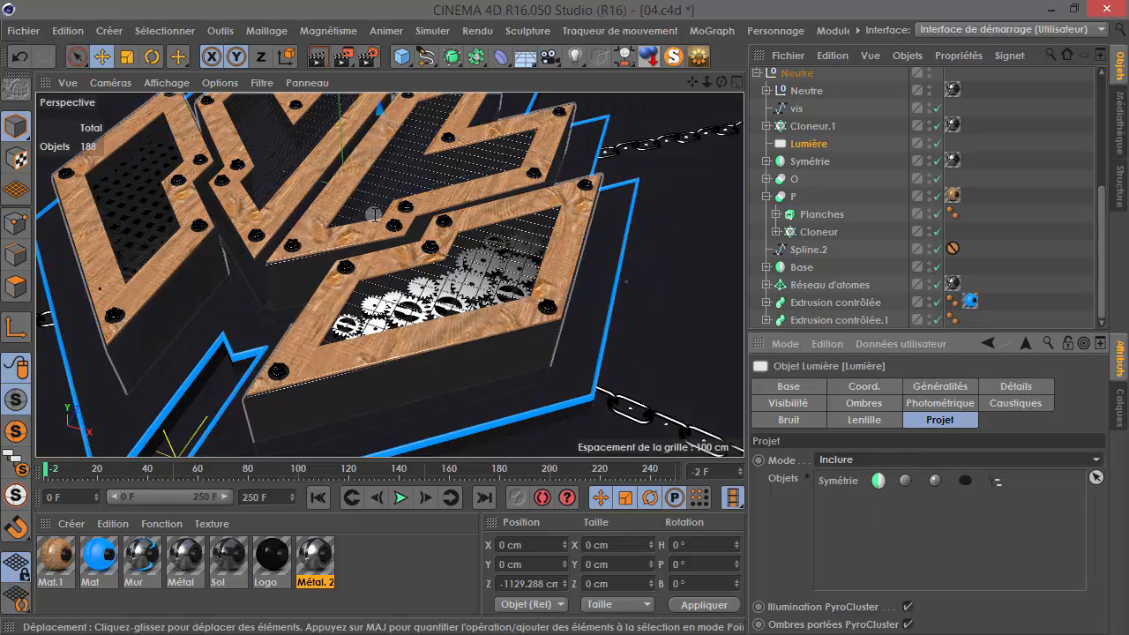
- Check the light's reflection display settings and render only a region around the gears in the front logo frame
scroll(374, 214, "down", 5)
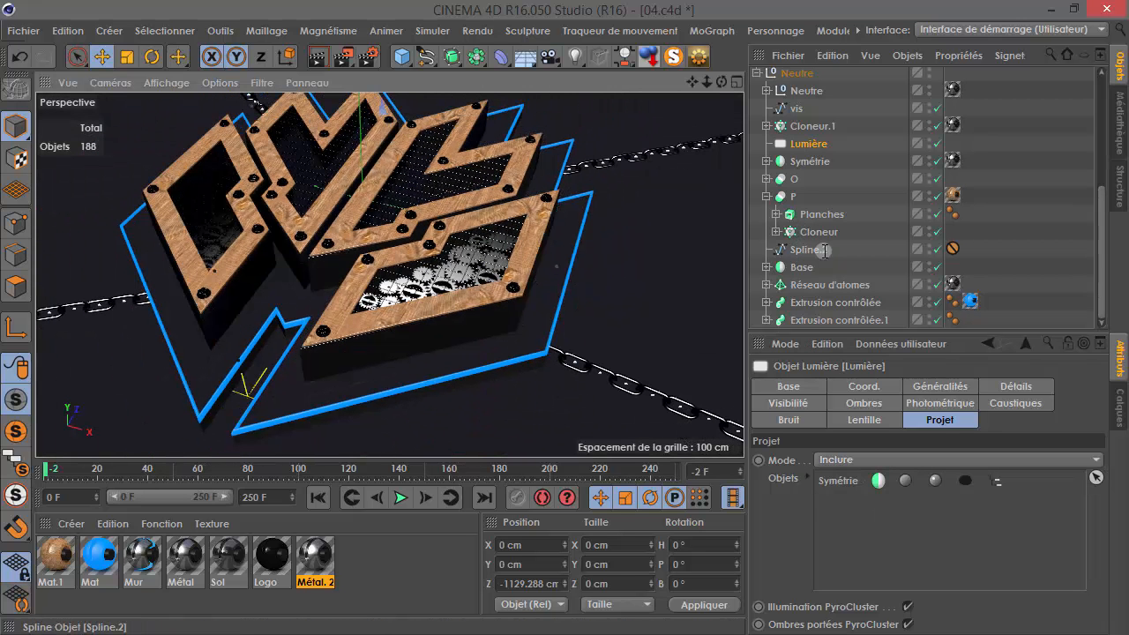
left_click(1006, 388)
scroll(1004, 467, "down", 5)
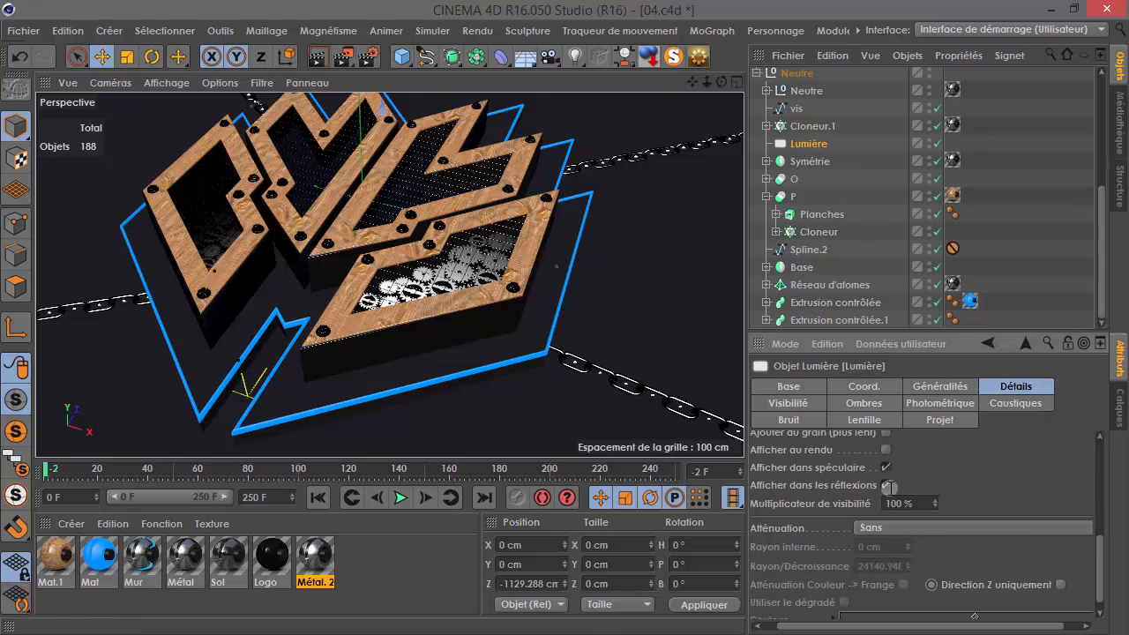
scroll(889, 486, "up", 1)
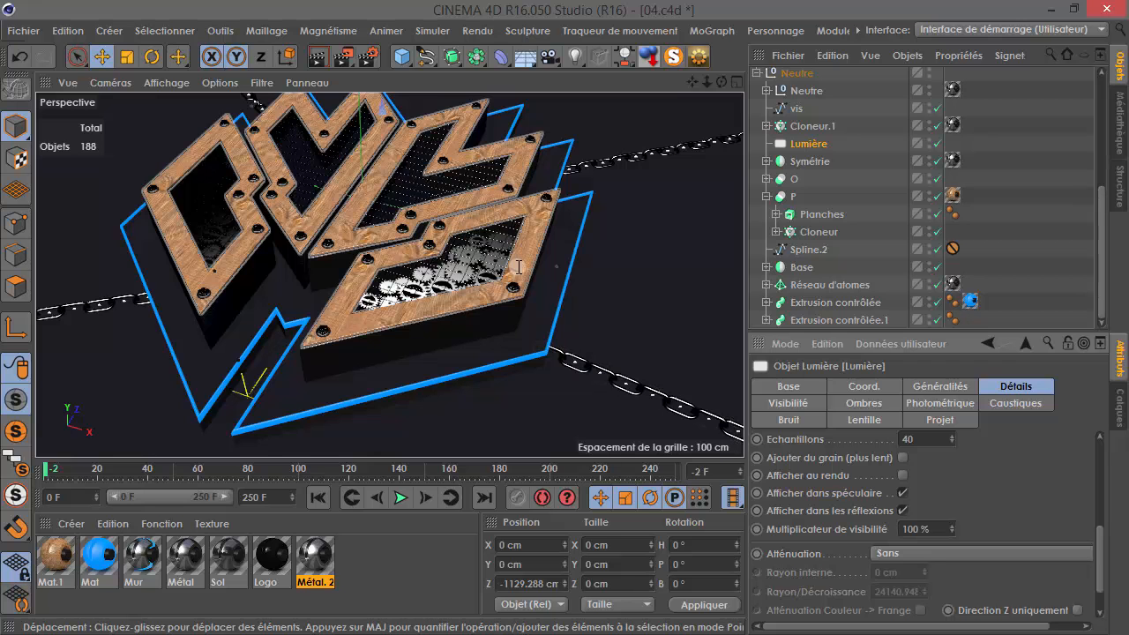
scroll(491, 216, "up", 5)
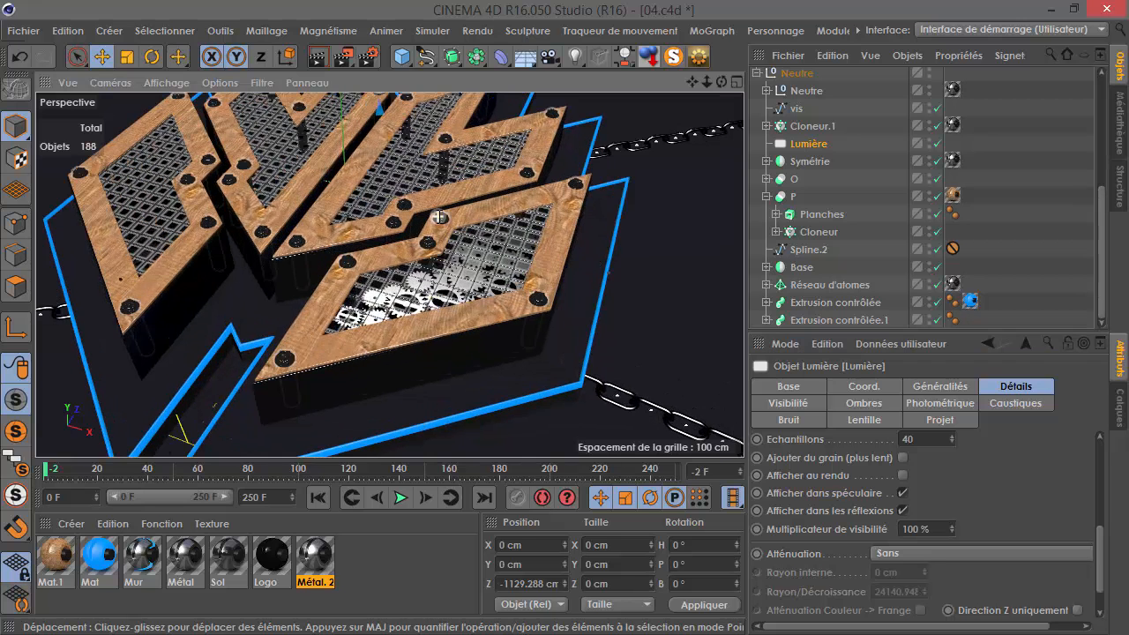
left_click_drag(344, 58, 415, 86)
left_click_drag(274, 210, 473, 352)
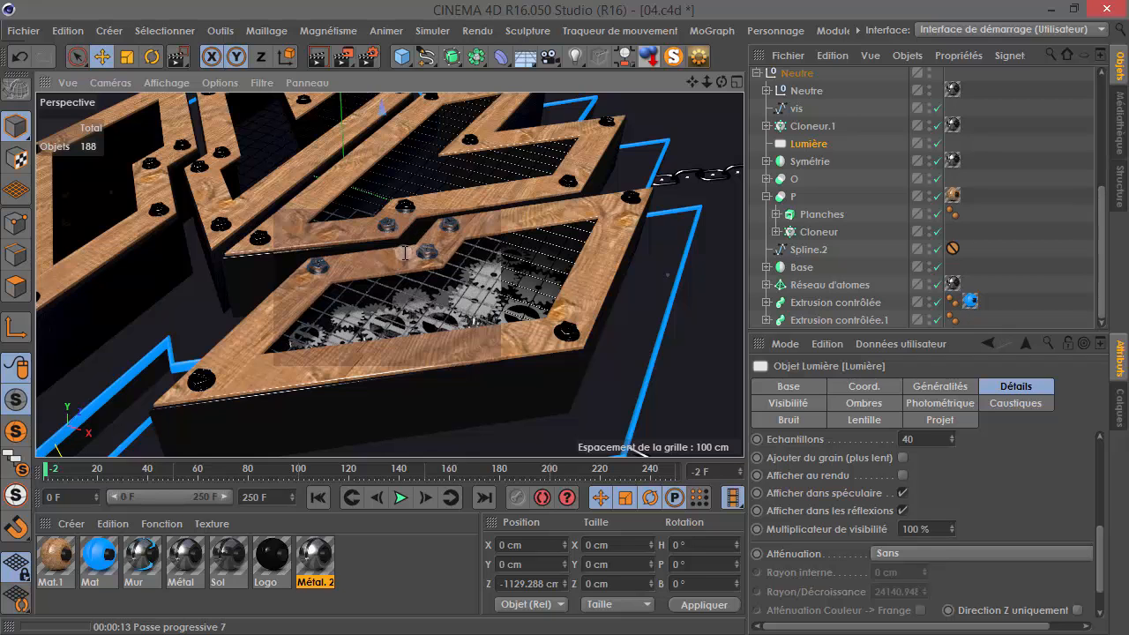
- Lower the intensity of the Lumière light that illuminates the gears
left_click(812, 144)
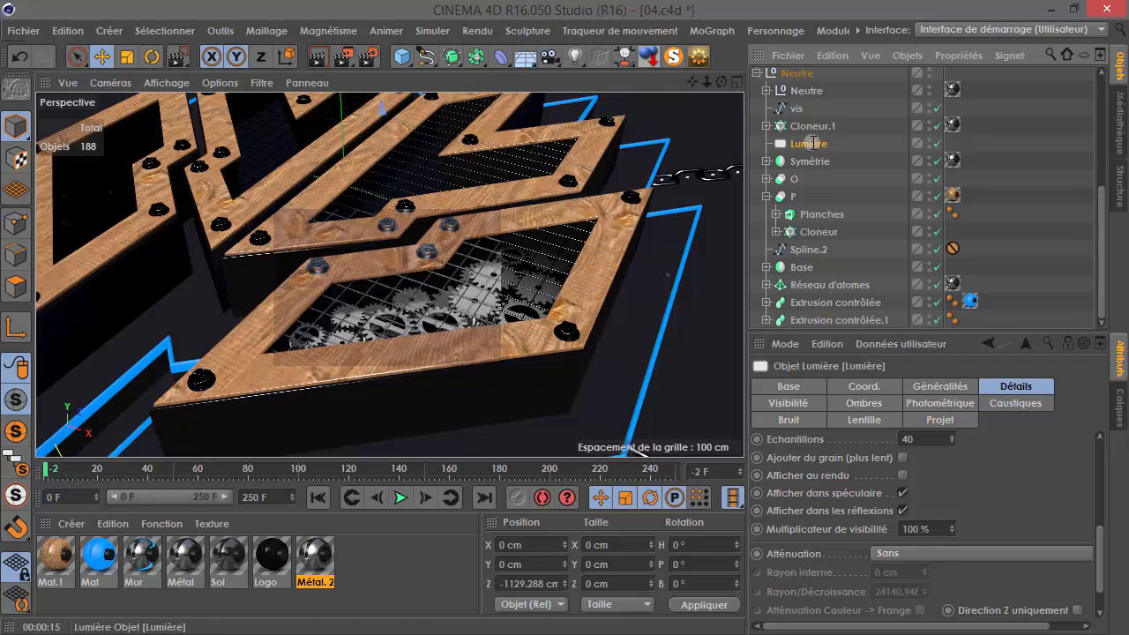
left_click(940, 387)
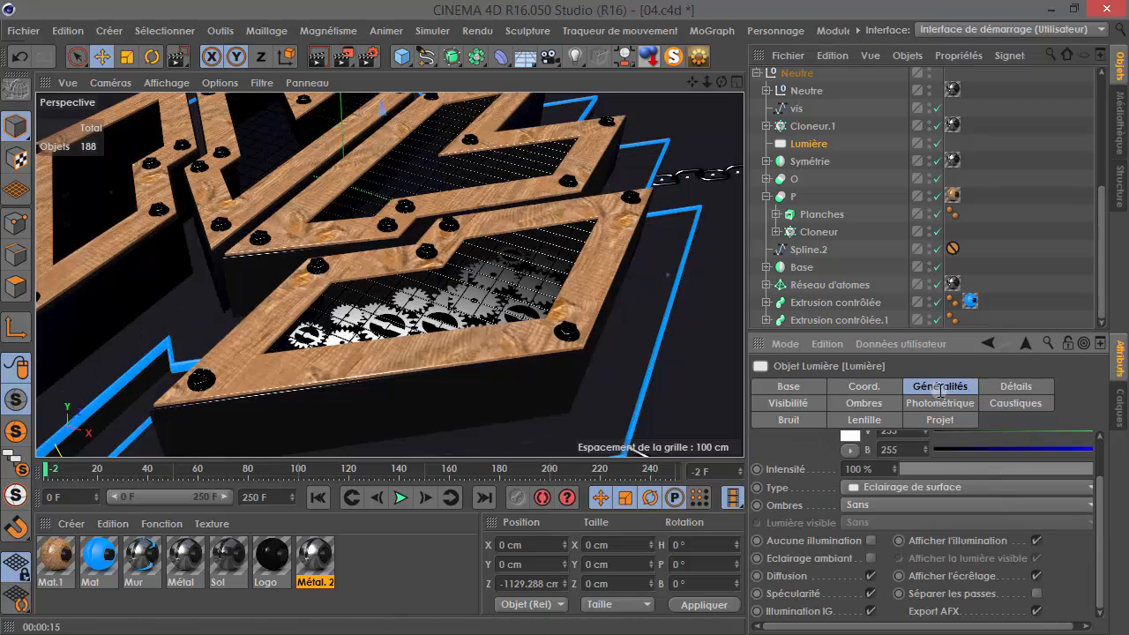
left_click(1004, 472)
- Duplicate the Lumière light within the Neutre group and clear the copy's list of included objects
left_click_drag(810, 144, 843, 476, "ctrl")
right_click(843, 477)
left_click(878, 532)
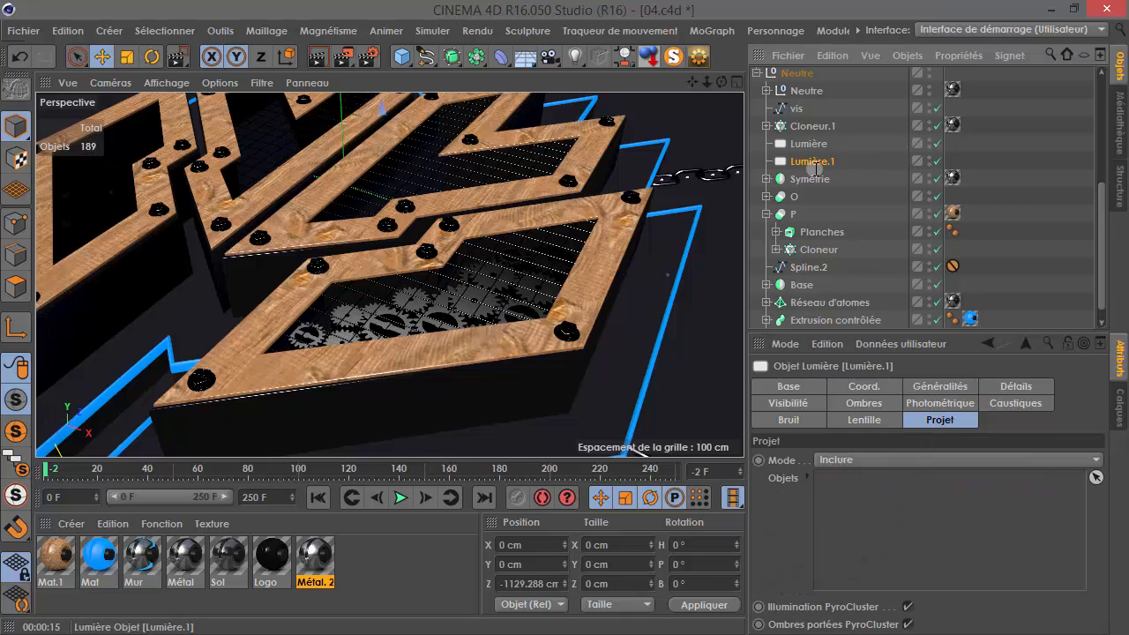
- Set the shadow type of Lumière.1 to Adaptatives and review the other shadow options
left_click(929, 386)
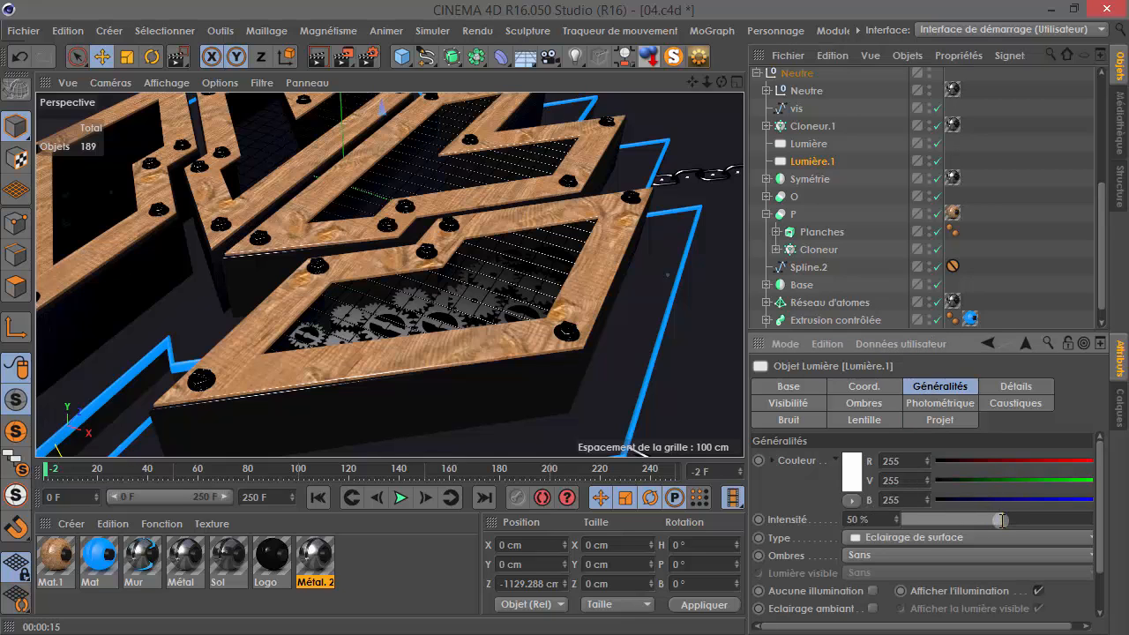
left_click(883, 555)
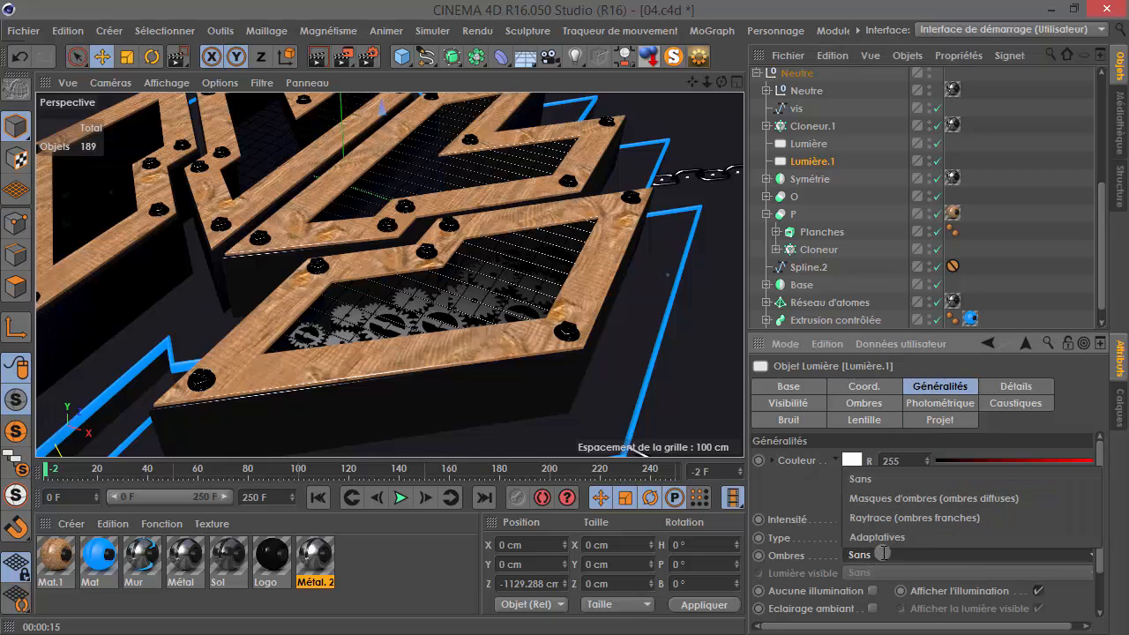
left_click(882, 540)
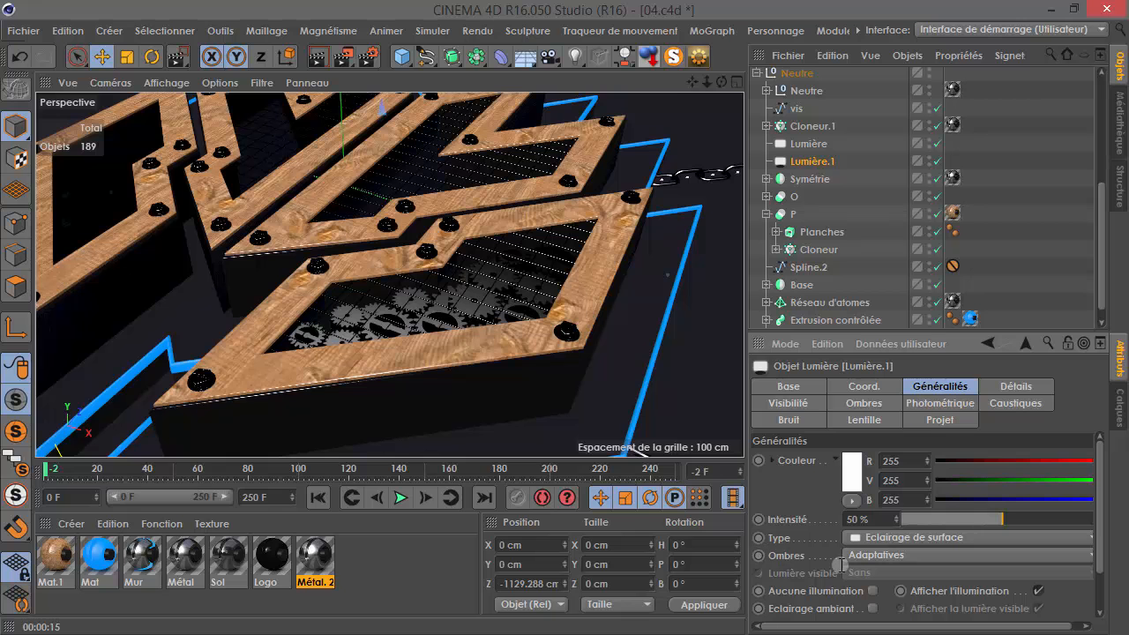
left_click_drag(707, 82, 565, 317)
left_click_drag(318, 291, 534, 337, "alt")
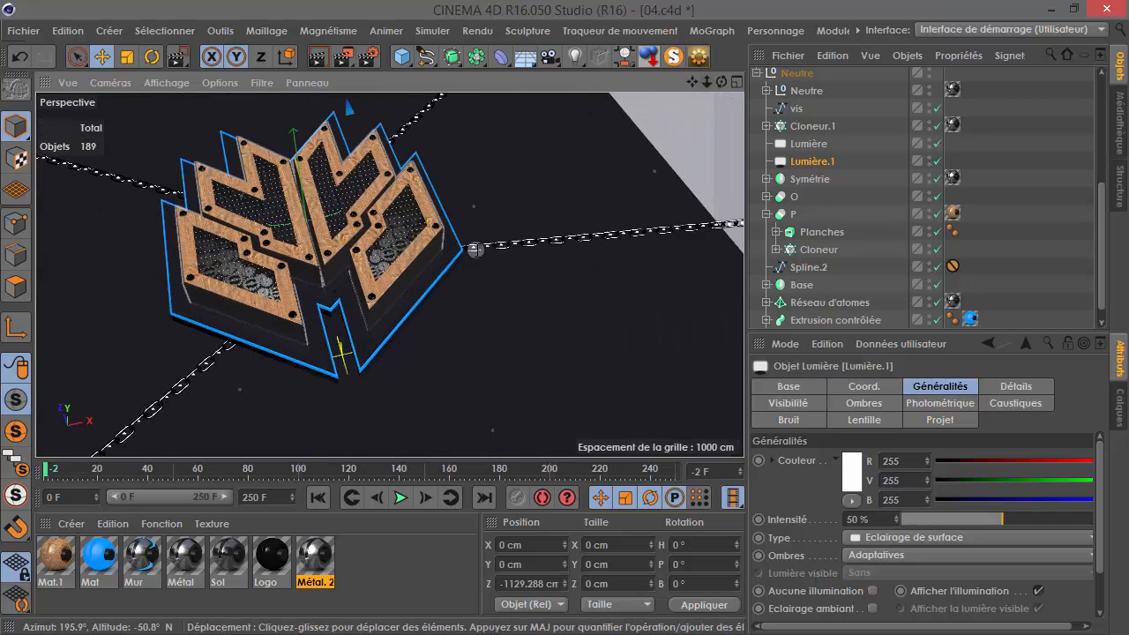
middle_click_drag(476, 251, 586, 234, "alt")
left_click(967, 558)
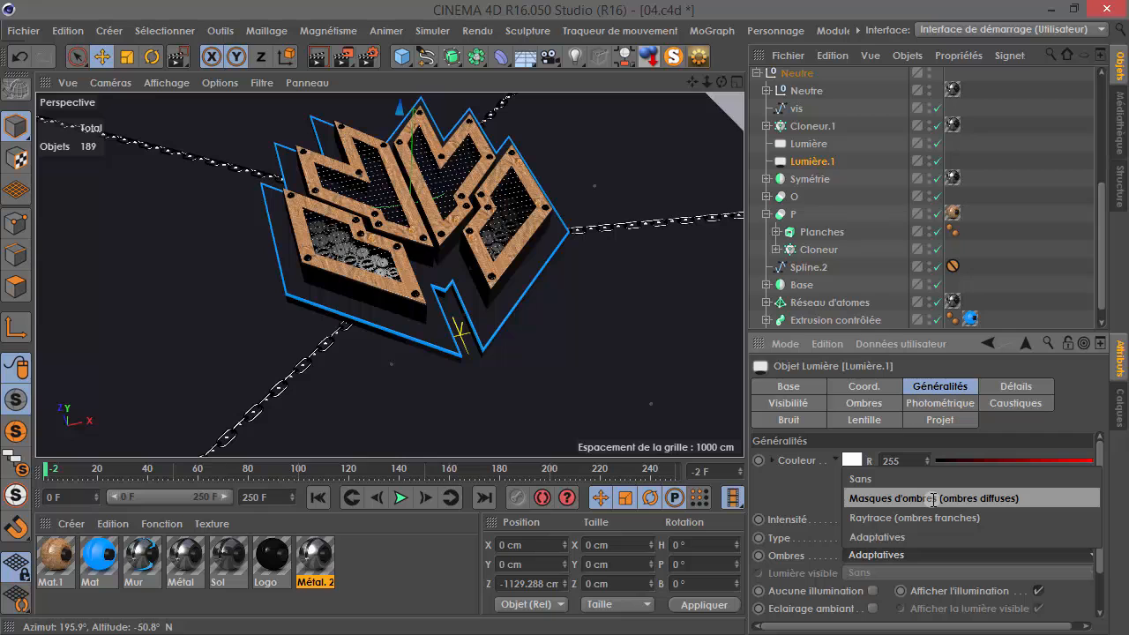
- Glance at the render settings and render the view from above, showing the whole logo and its chains
left_click(369, 55)
left_click(369, 56)
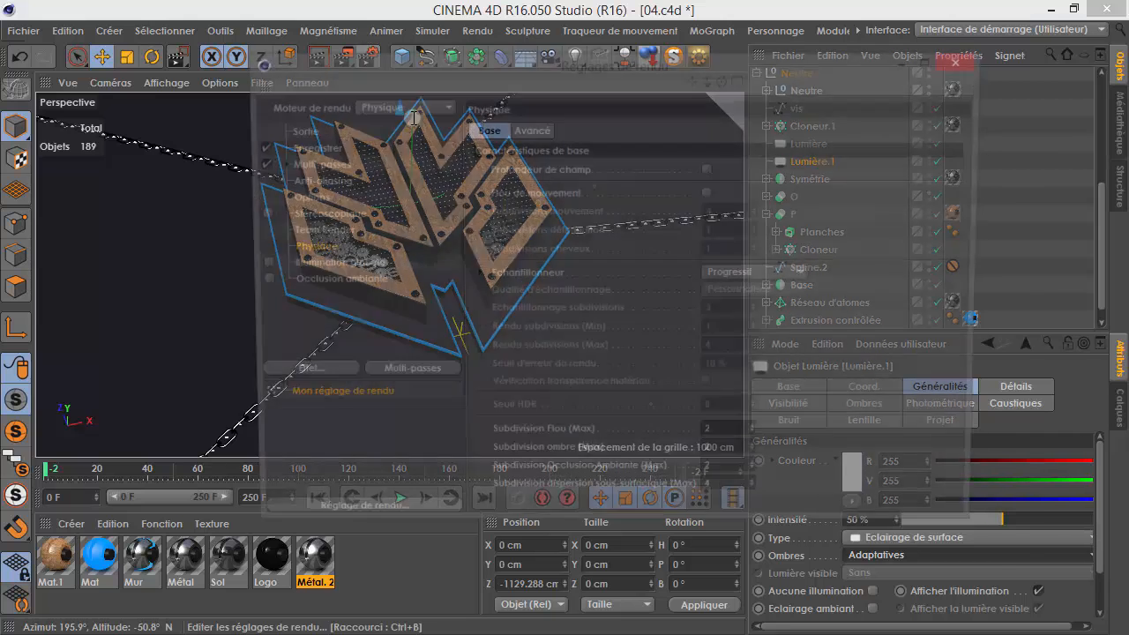
left_click(962, 60)
left_click(976, 114)
left_click_drag(638, 341, 512, 247, "alt")
middle_click_drag(512, 247, 491, 236, "alt")
left_click_drag(313, 162, 309, 201, "alt")
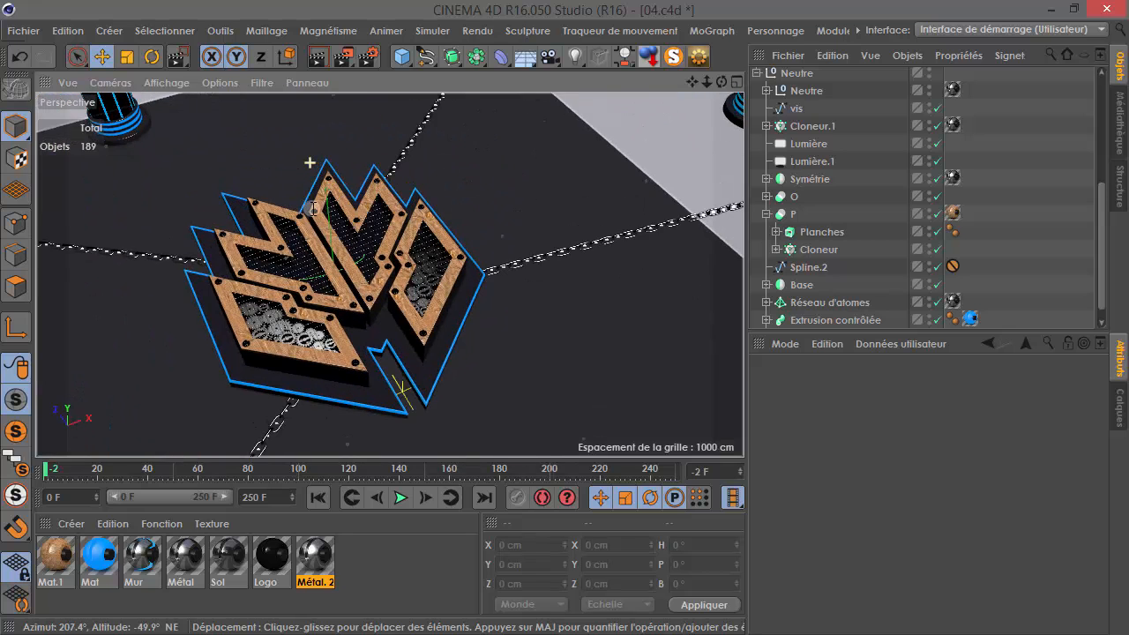
middle_click_drag(310, 164, 348, 149, "alt")
left_click(319, 56)
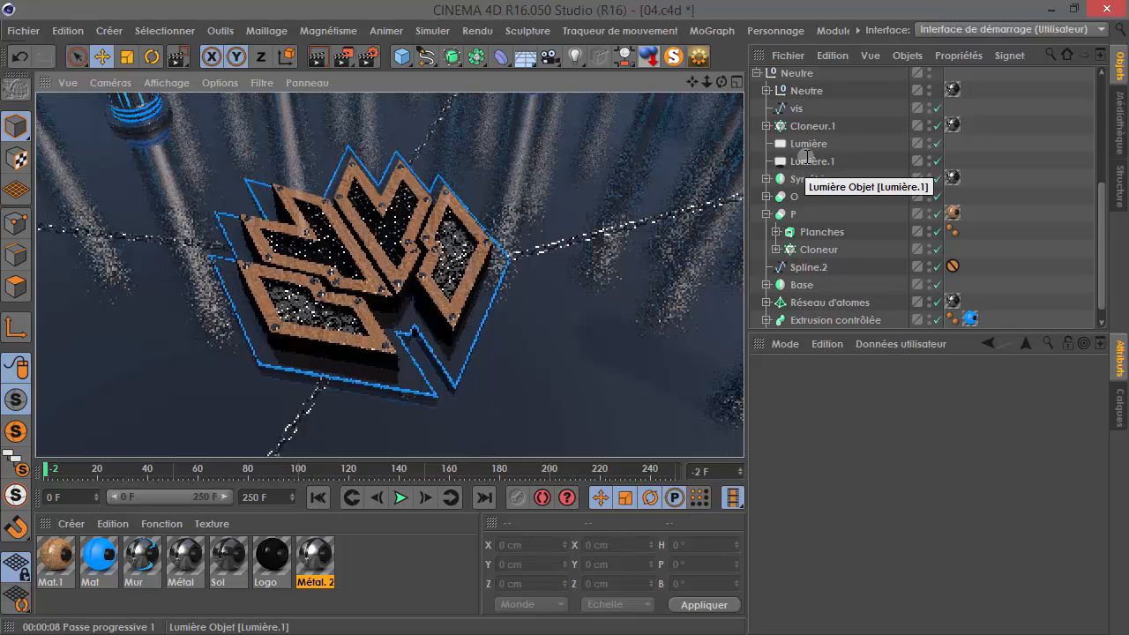
- Turn off Afficher dans les réflexions for the Lumière.1 light
left_click(804, 161)
left_click(1015, 386)
scroll(970, 521, "down", 5)
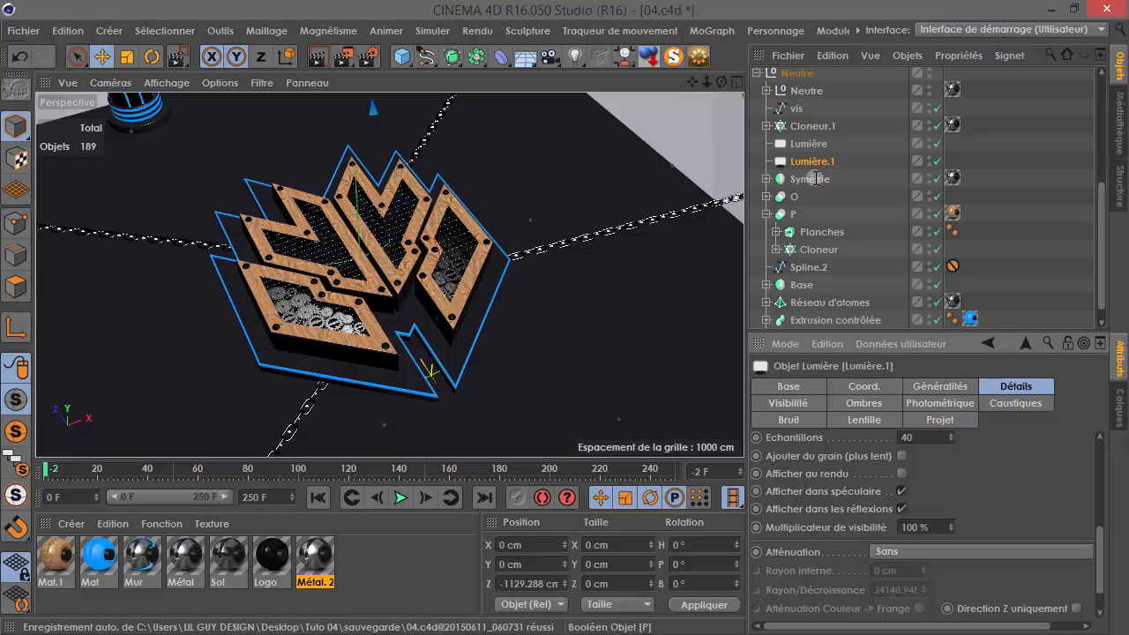
left_click(808, 144)
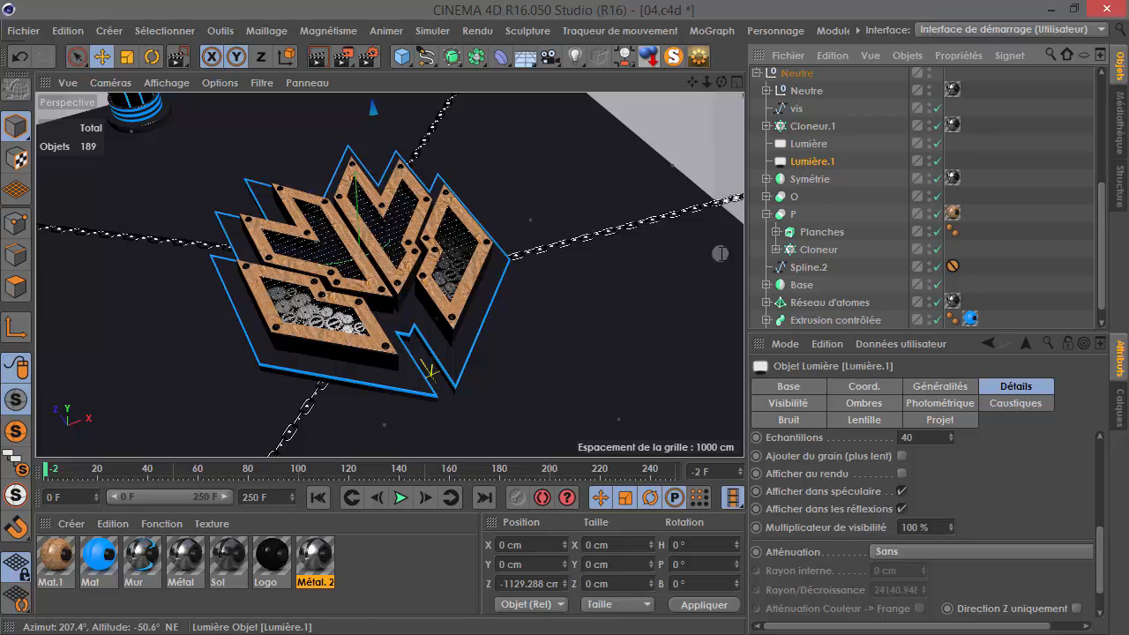
left_click(927, 423)
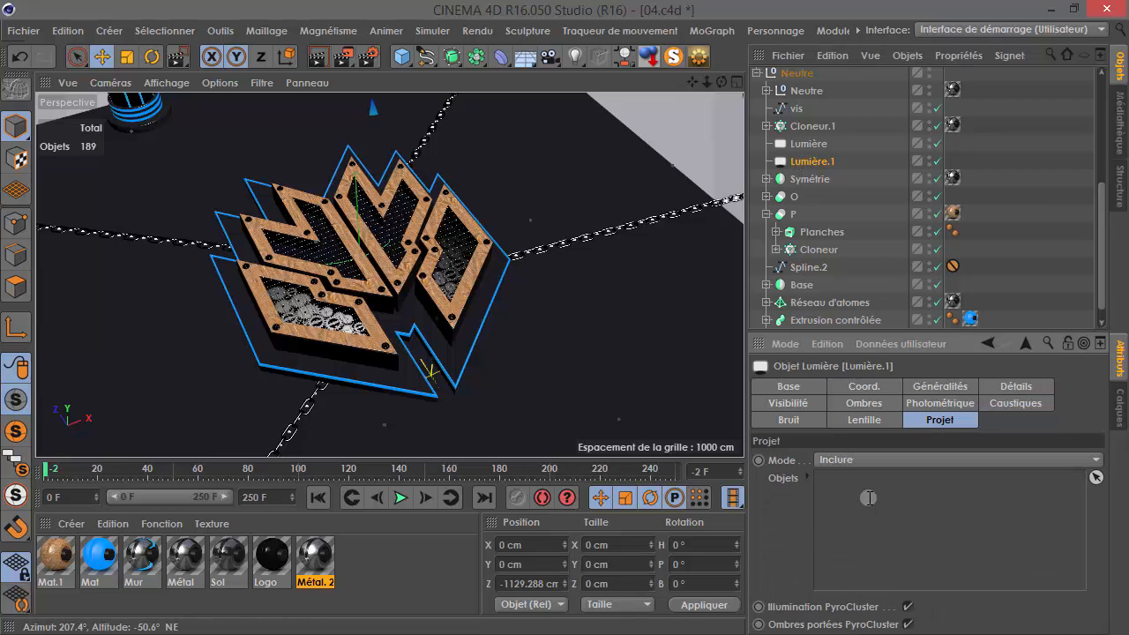
left_click(1003, 385)
scroll(1021, 499, "down", 5)
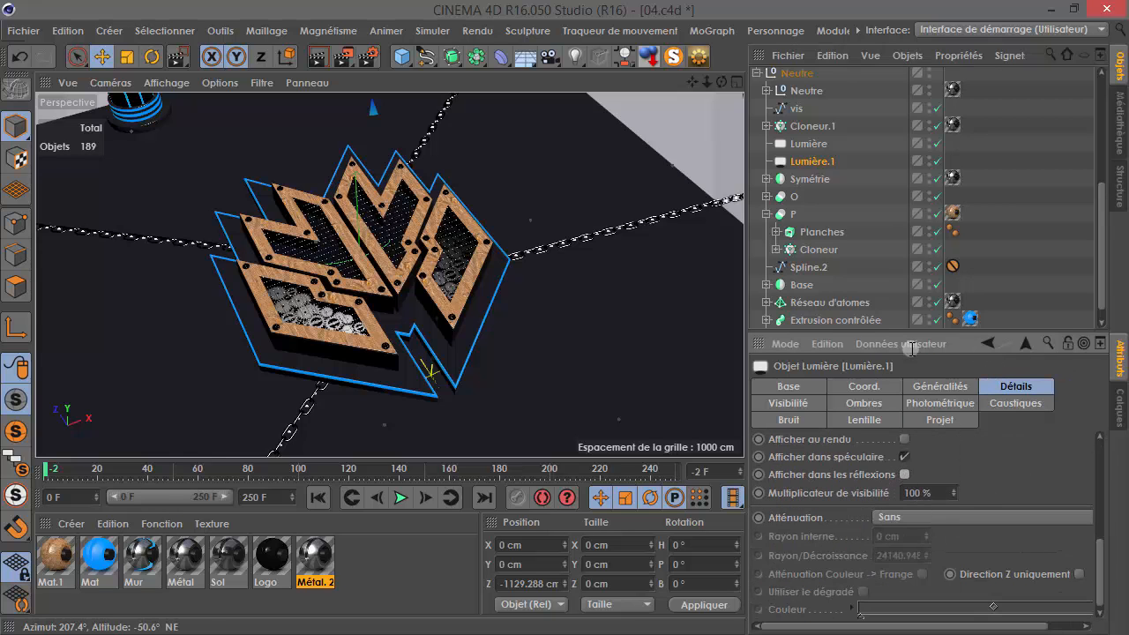
- Check the detail and reflection display settings of the Lumière light and render the view
left_click(805, 143)
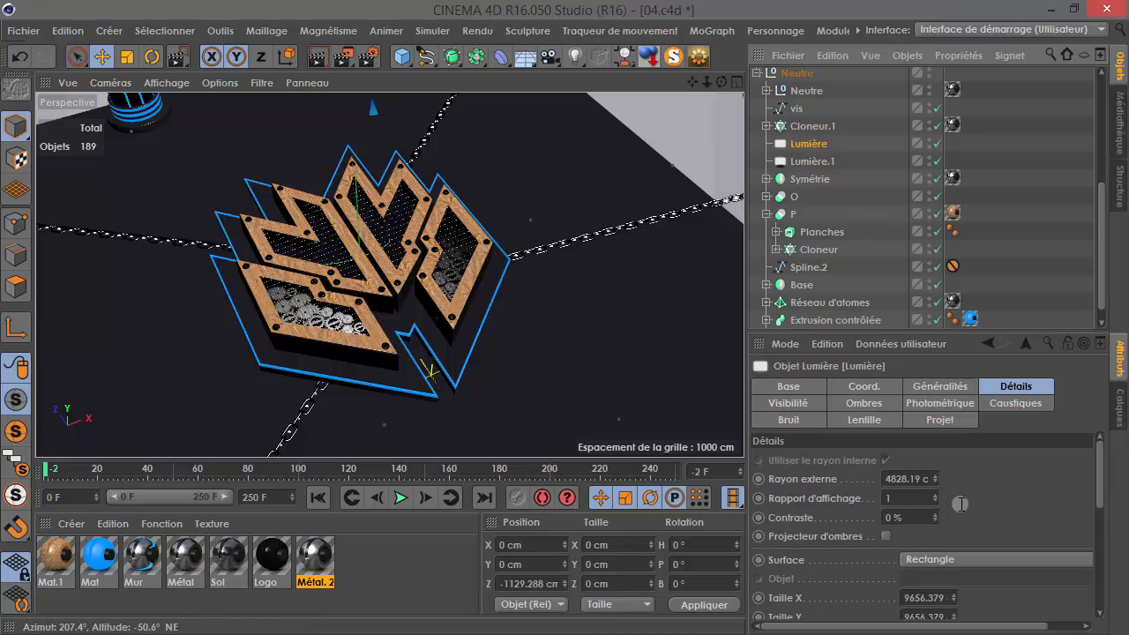
left_click_drag(961, 504, 962, 468)
left_click(962, 519)
left_click(983, 552)
left_click_drag(984, 562, 998, 389)
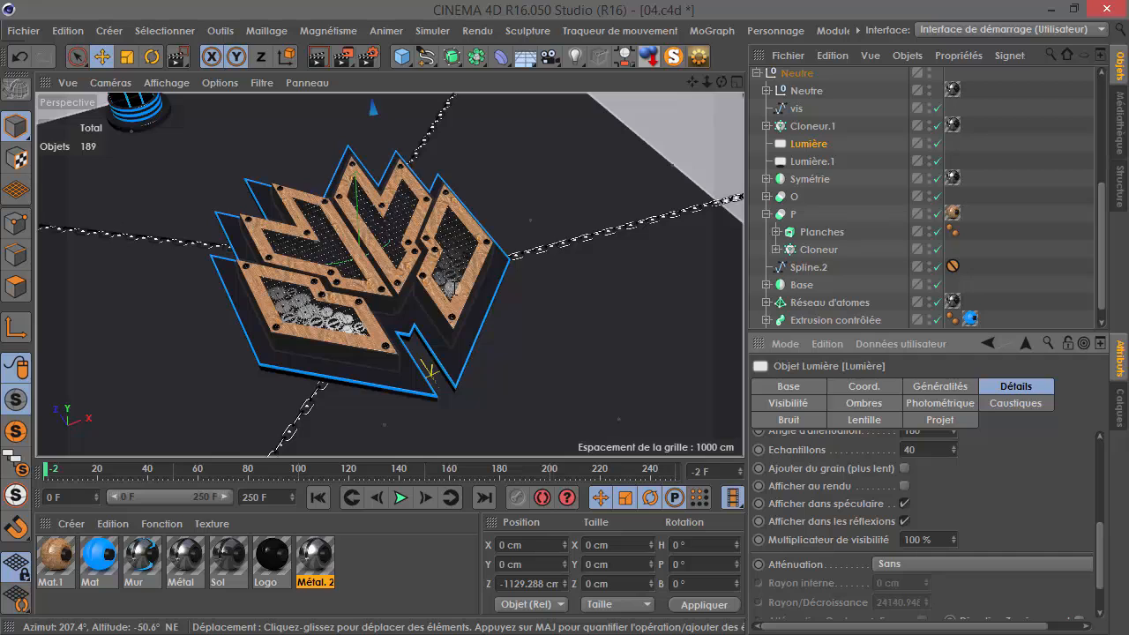
left_click(318, 56)
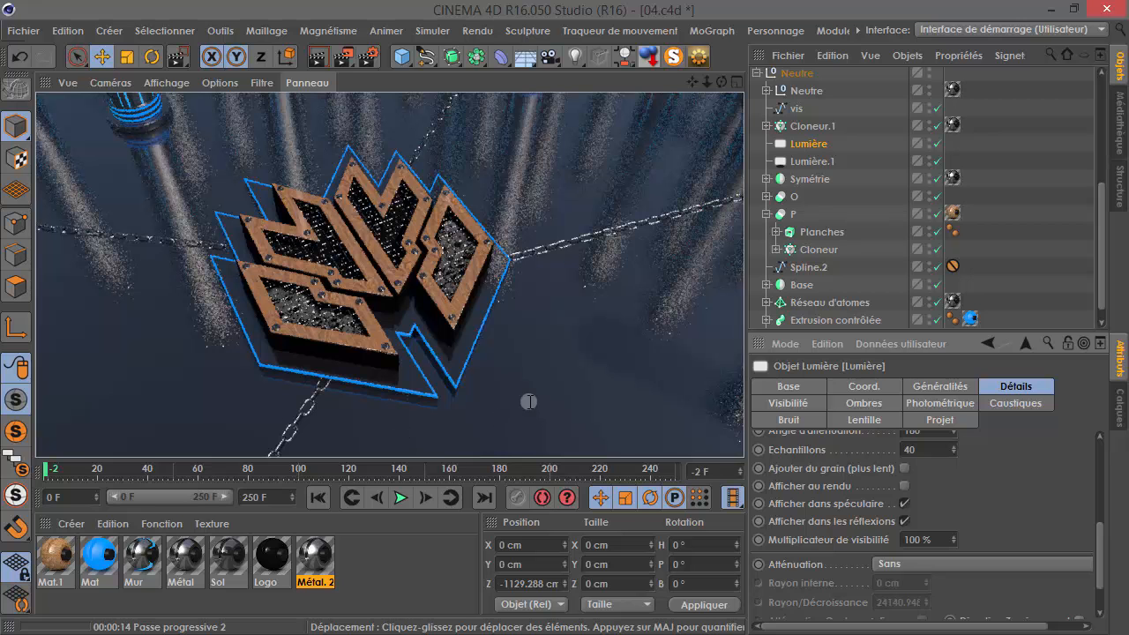
- Switch to the reference animation in VLC and compare its lighting with the rendered logo
key("alt+Tab")
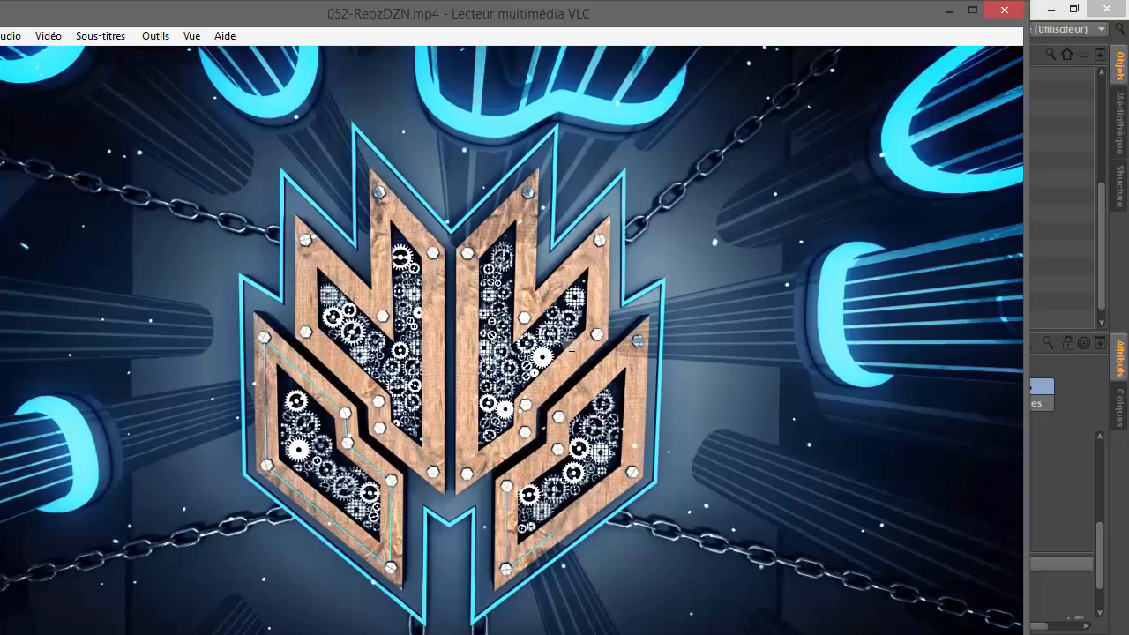
left_click_drag(898, 20, 0, 240)
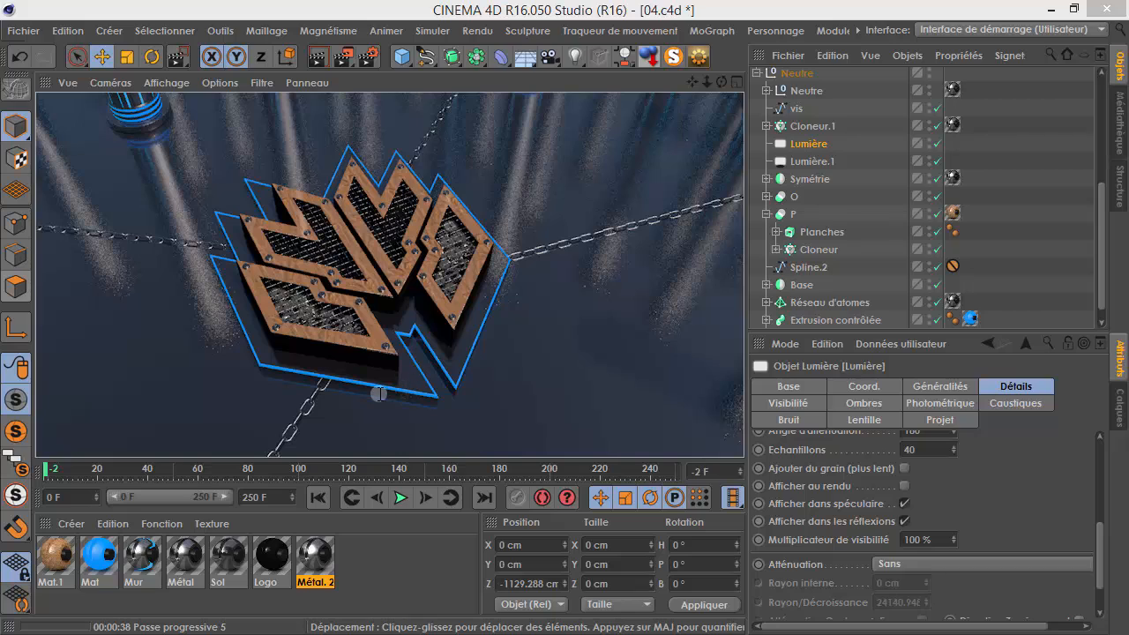
left_click_drag(0, 230, 882, 101)
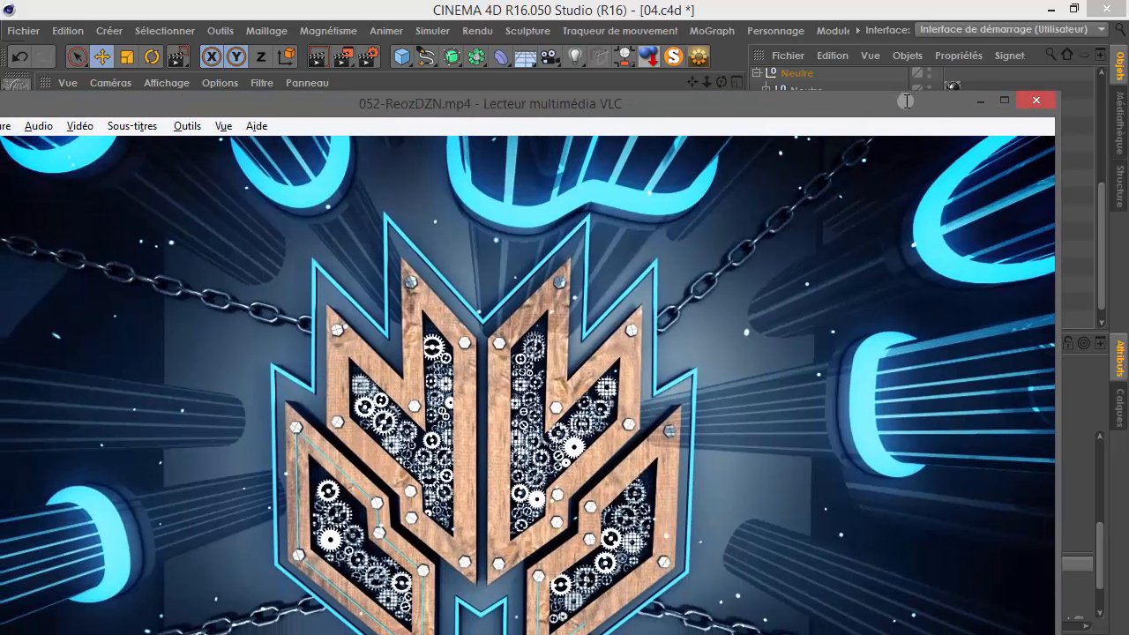
left_click_drag(655, 100, 911, 195)
left_click_drag(686, 194, 176, 373)
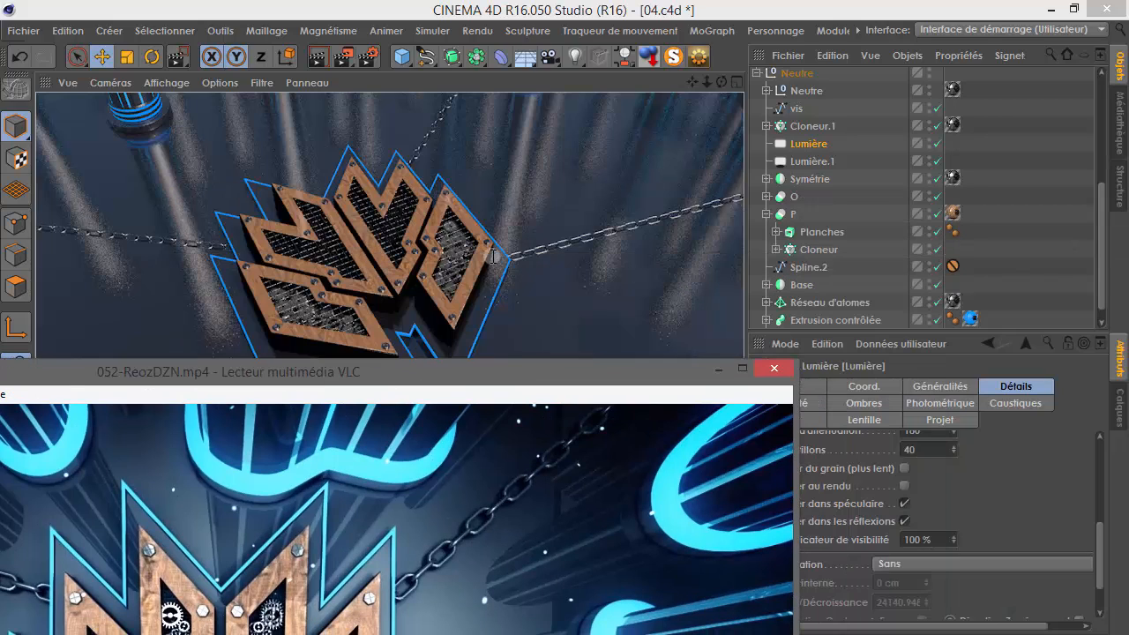
left_click_drag(539, 384, 0, 176)
left_click_drag(0, 132, 0, 52)
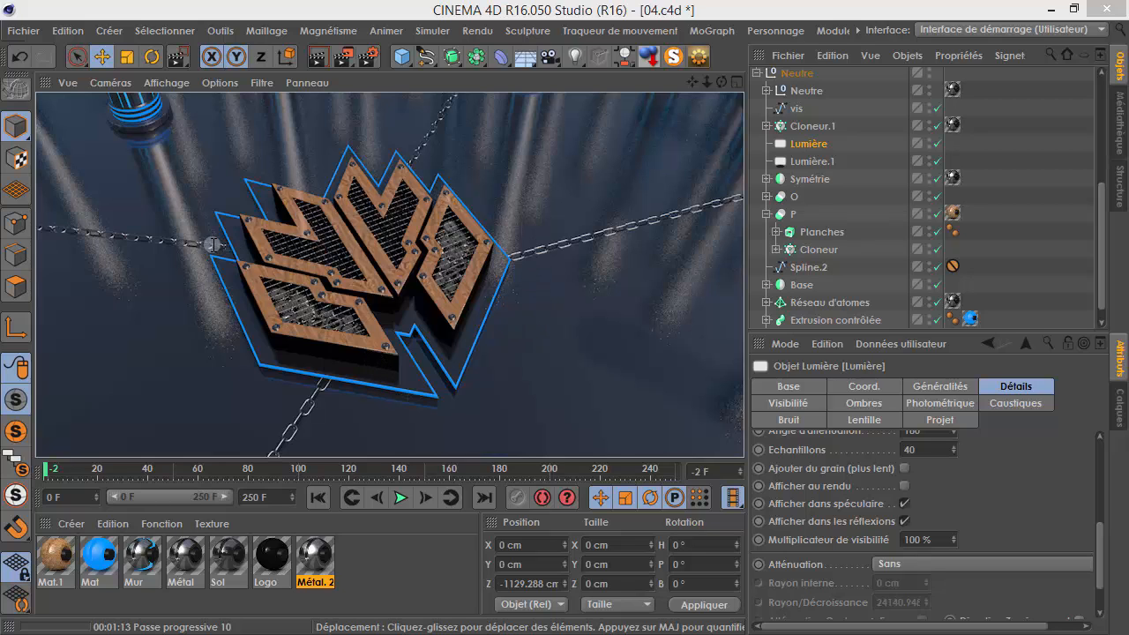
- Lower the nested Neutre chain group onto the floor with Drop To Floor and locate the plugin among the modules
left_click_drag(213, 194, 389, 275, "alt")
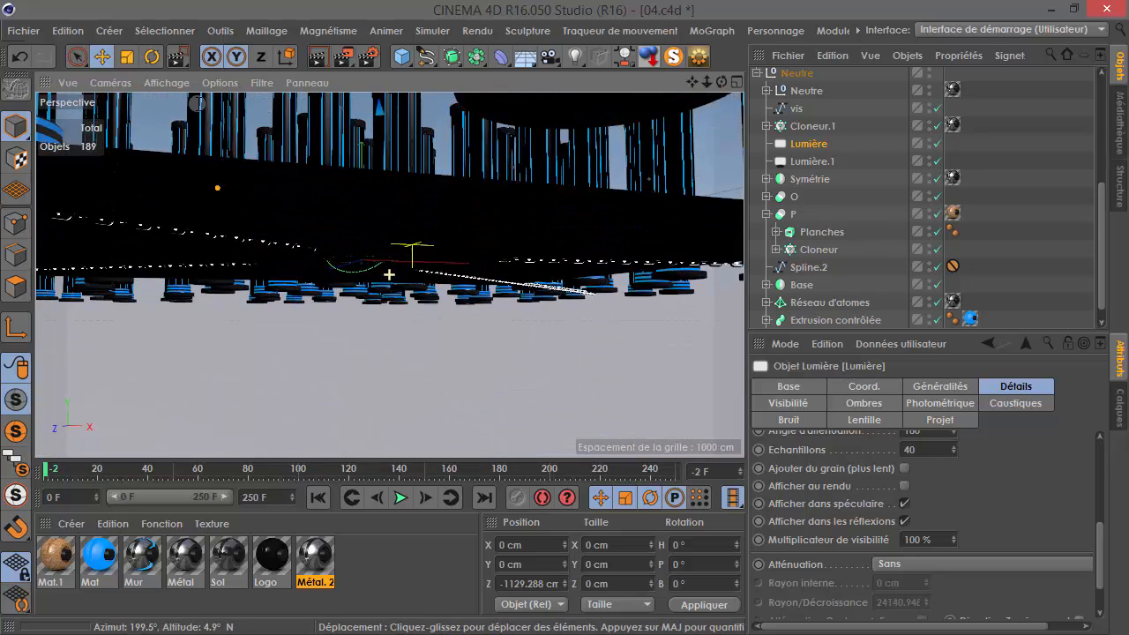
left_click(783, 90)
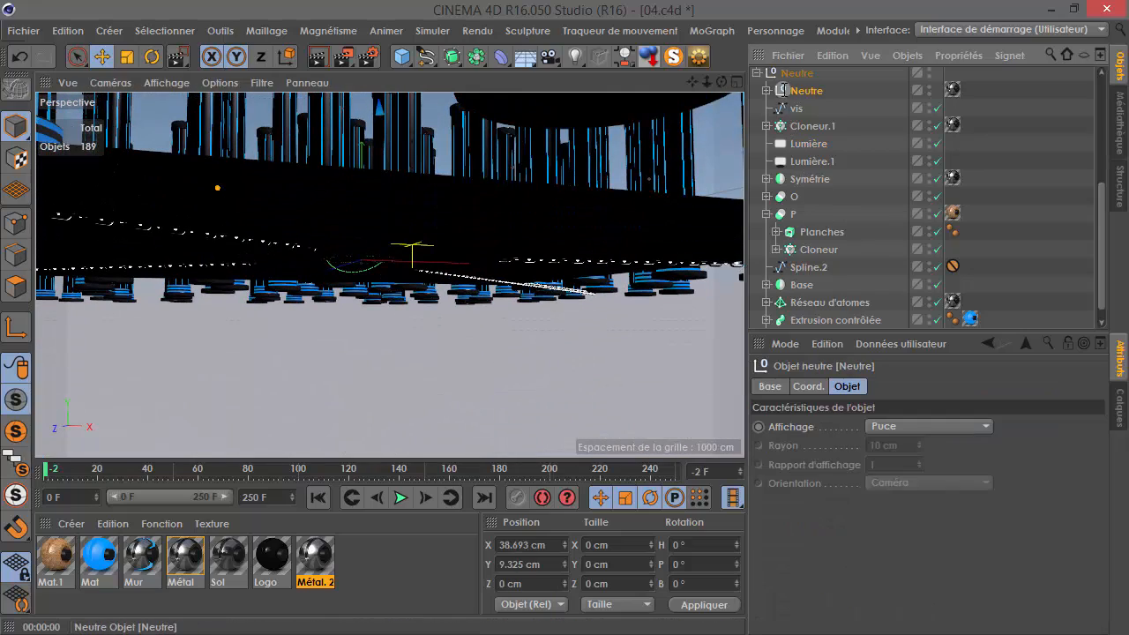
scroll(380, 265, "up", 2)
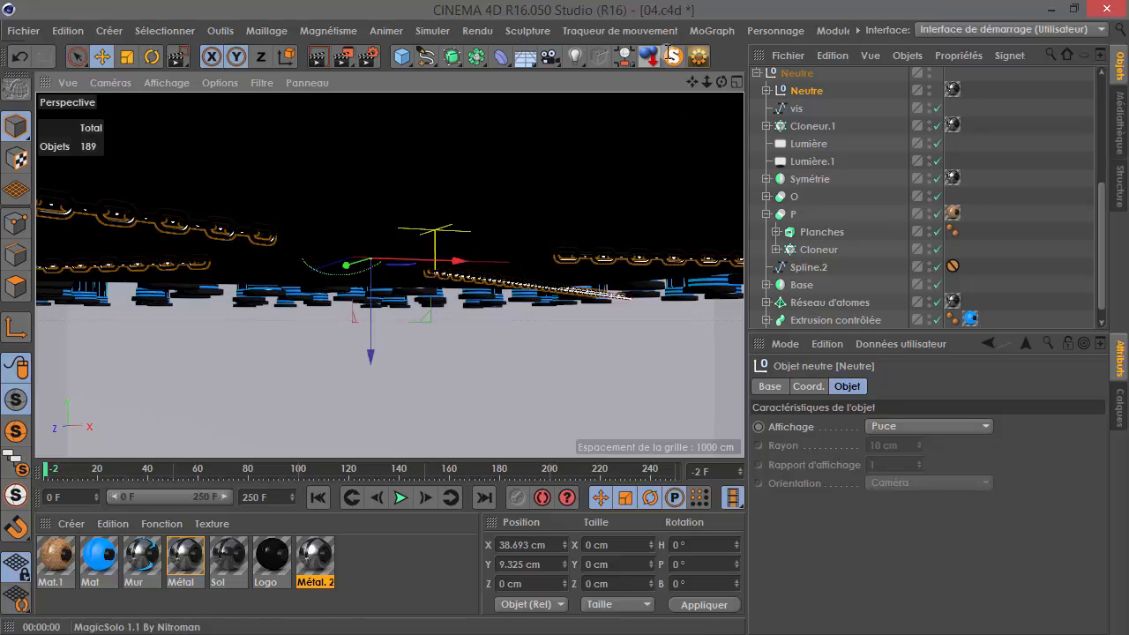
left_click(652, 53)
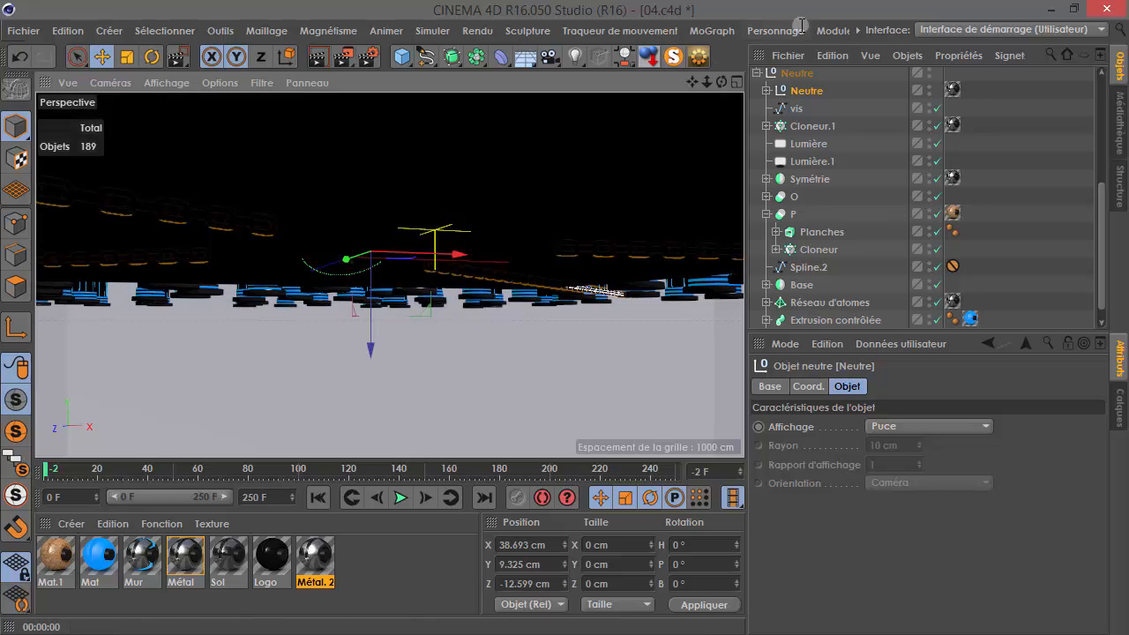
left_click(858, 30)
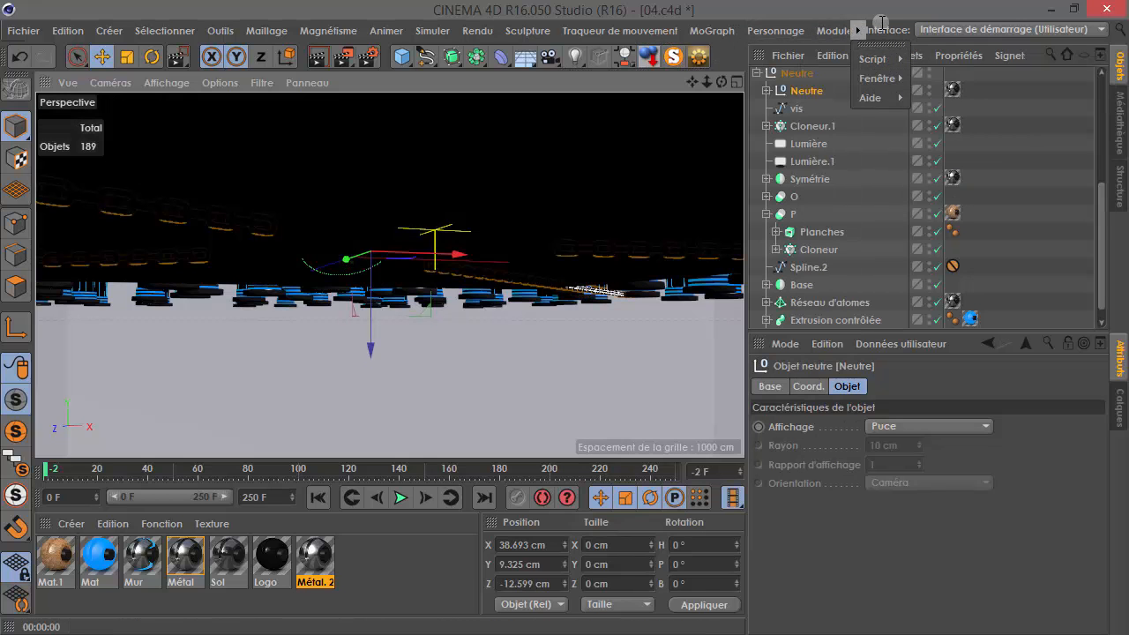
left_click(833, 30)
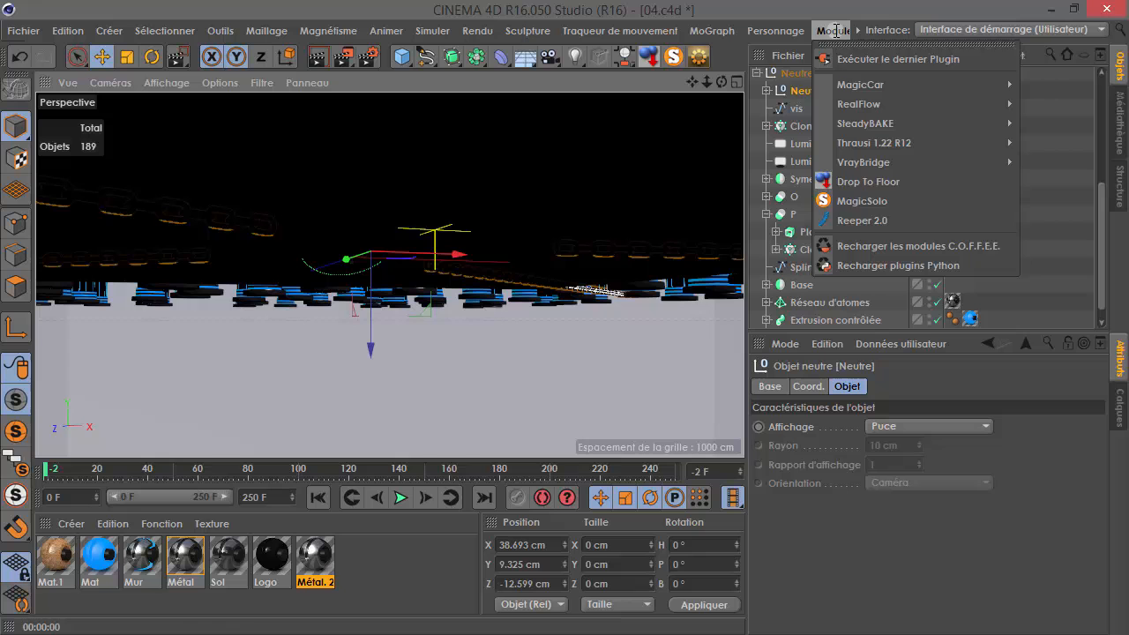
left_click(1047, 187)
- Set the shadow type of the Lumière.1 light to Sans
left_click_drag(531, 254, 524, 277, "alt")
left_click_drag(380, 177, 459, 353, "alt")
left_click(432, 392)
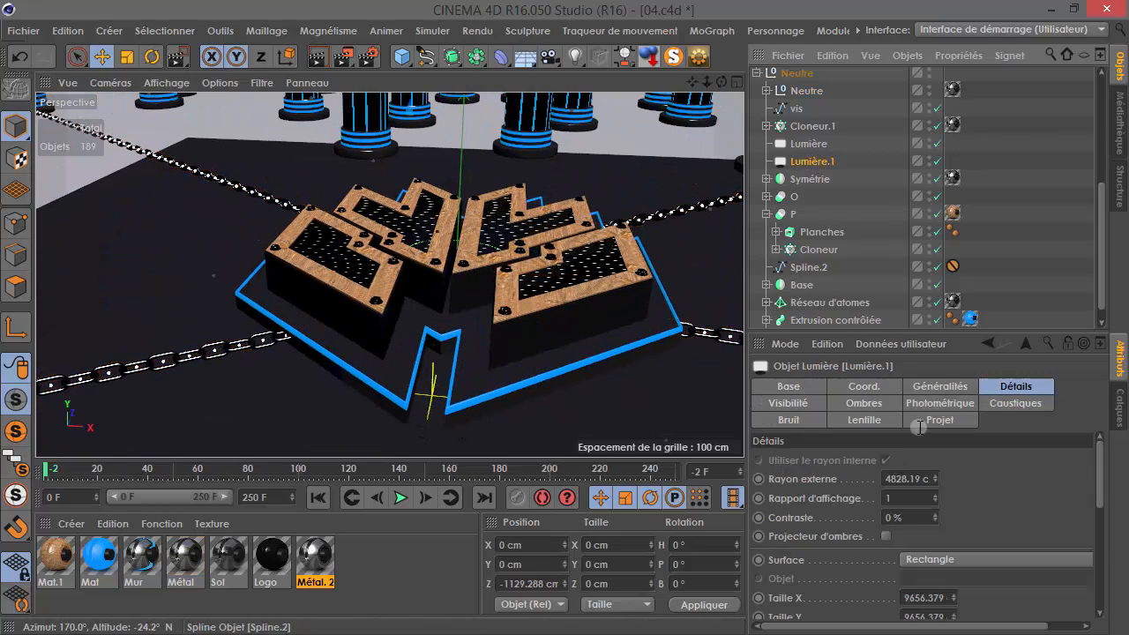
left_click(917, 387)
left_click(891, 554)
left_click(882, 481)
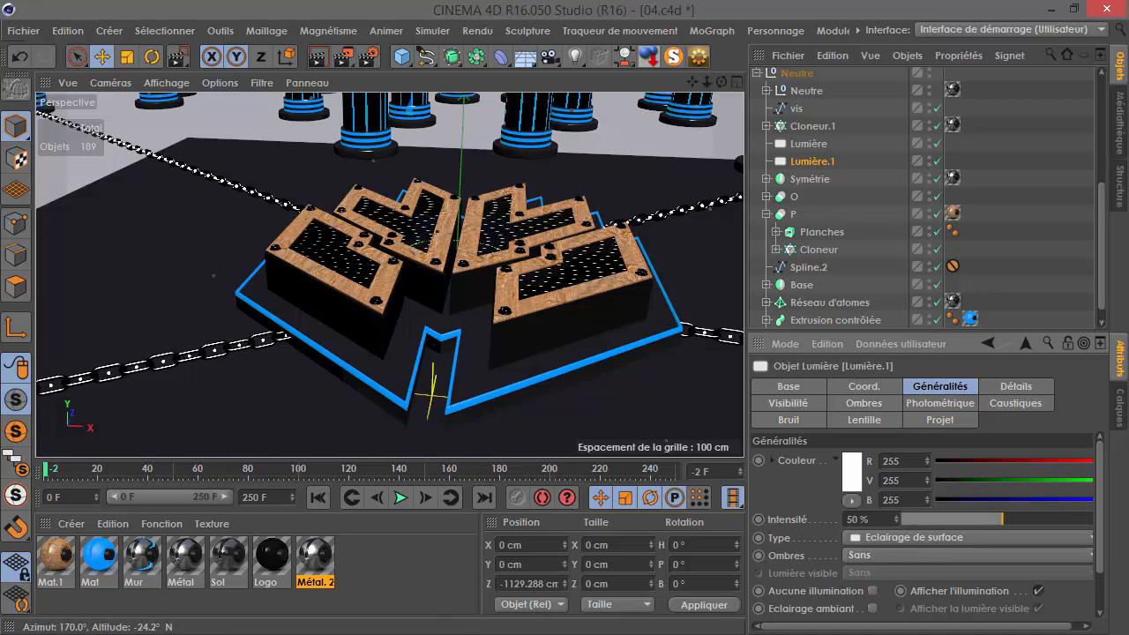
- Disable Illumination globale and enable Occlusion ambiante in the render settings, showing the occlusion options
left_click(370, 58)
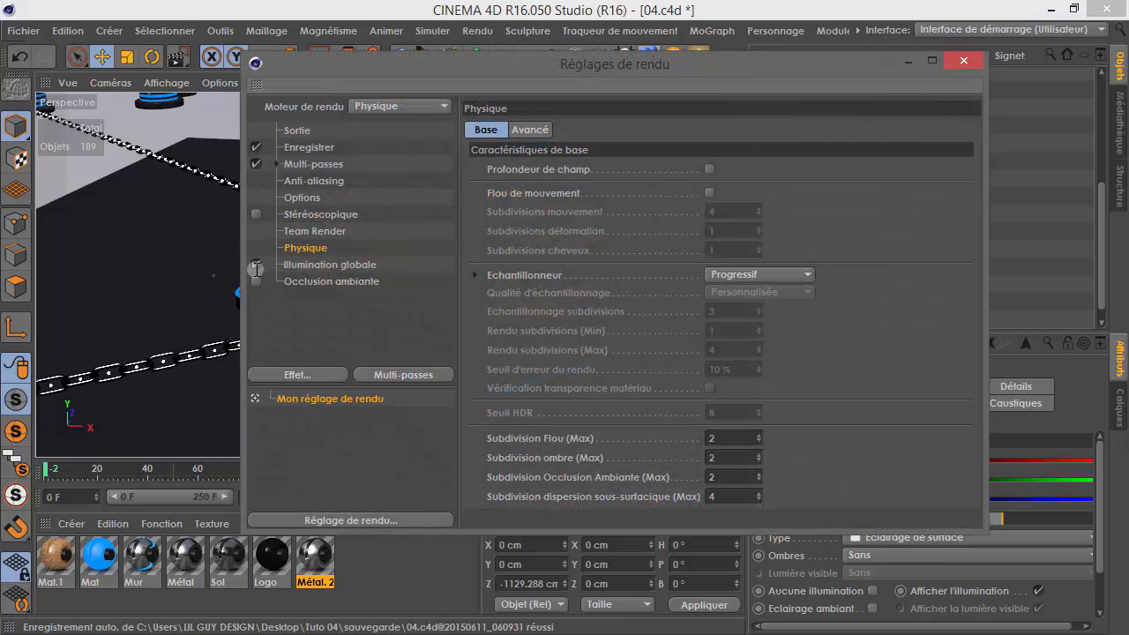
left_click(256, 280)
left_click(312, 280)
left_click(312, 264)
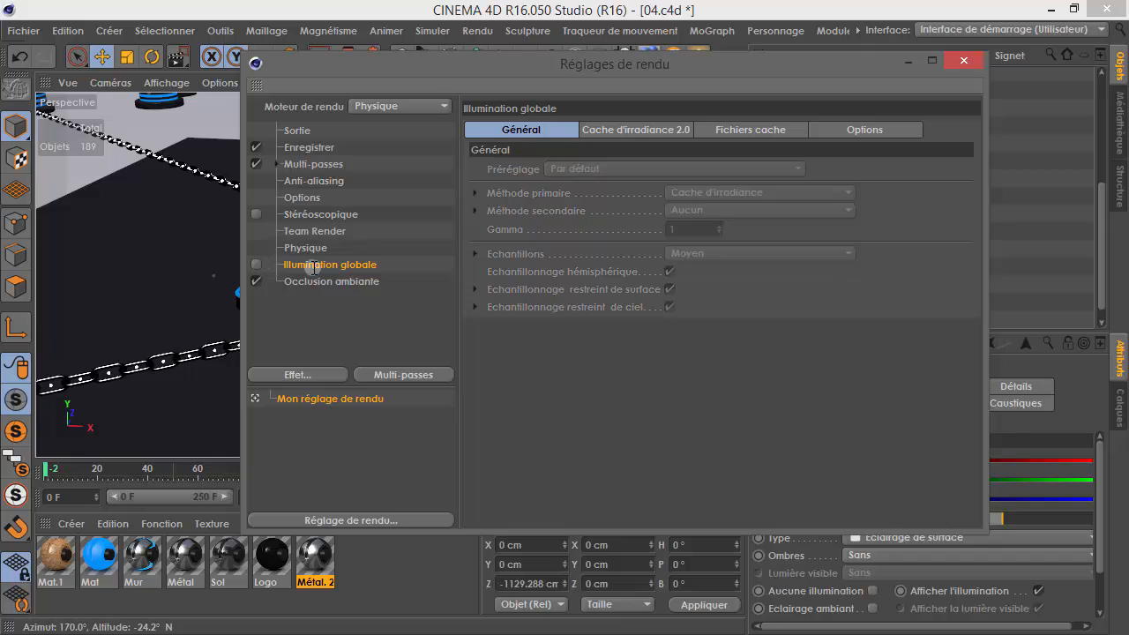
left_click(338, 281)
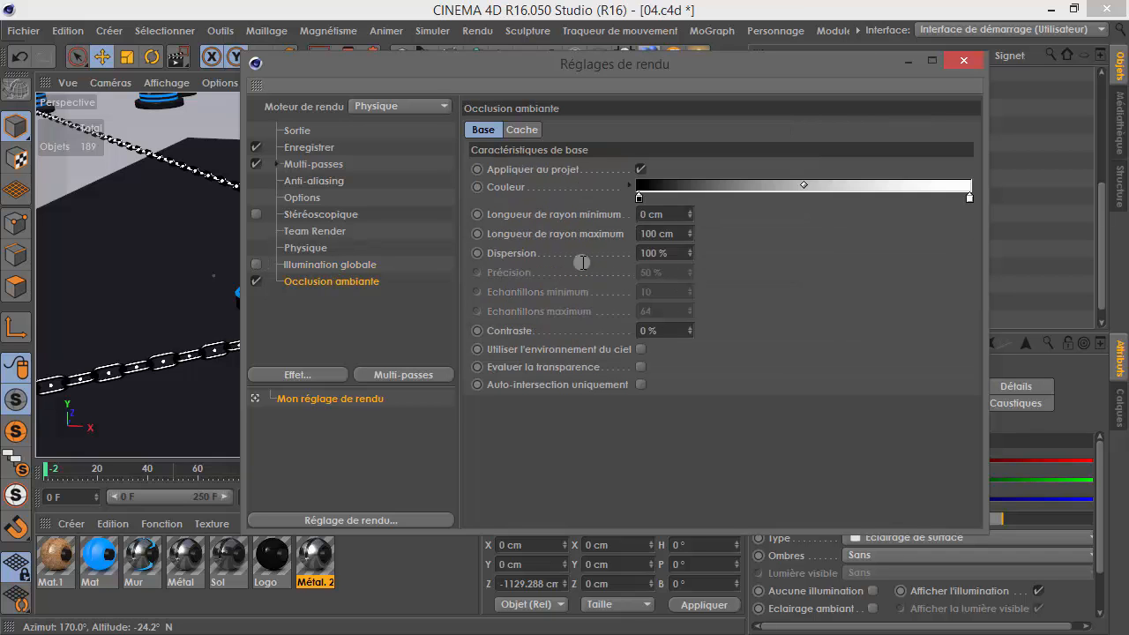
- Add a default 200 cm cube as a size reference and set the maximum ray length of Occlusion ambiante to 50 cm
left_click_drag(476, 67, 855, 166)
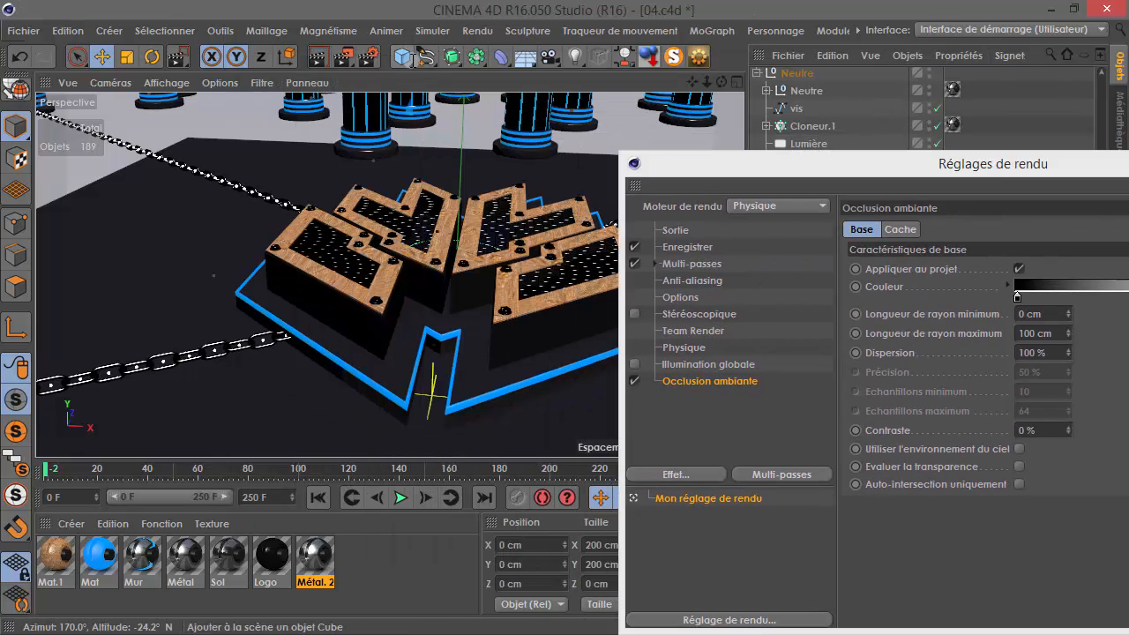
left_click(411, 60)
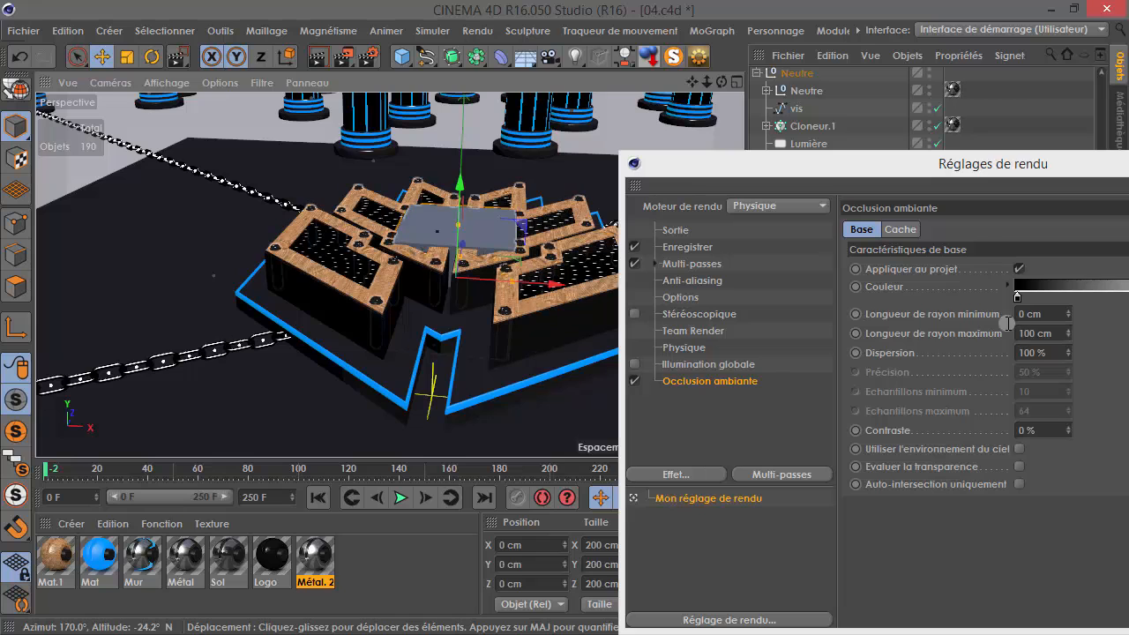
left_click(1028, 333)
type("50")
key("Return")
left_click(1026, 332)
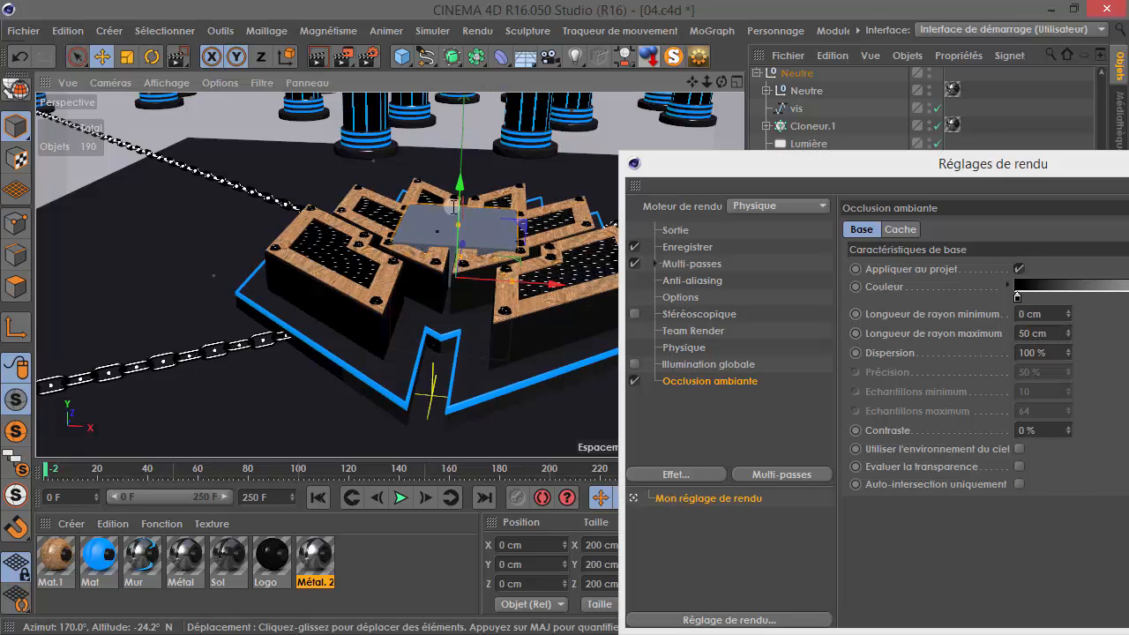
left_click(534, 275)
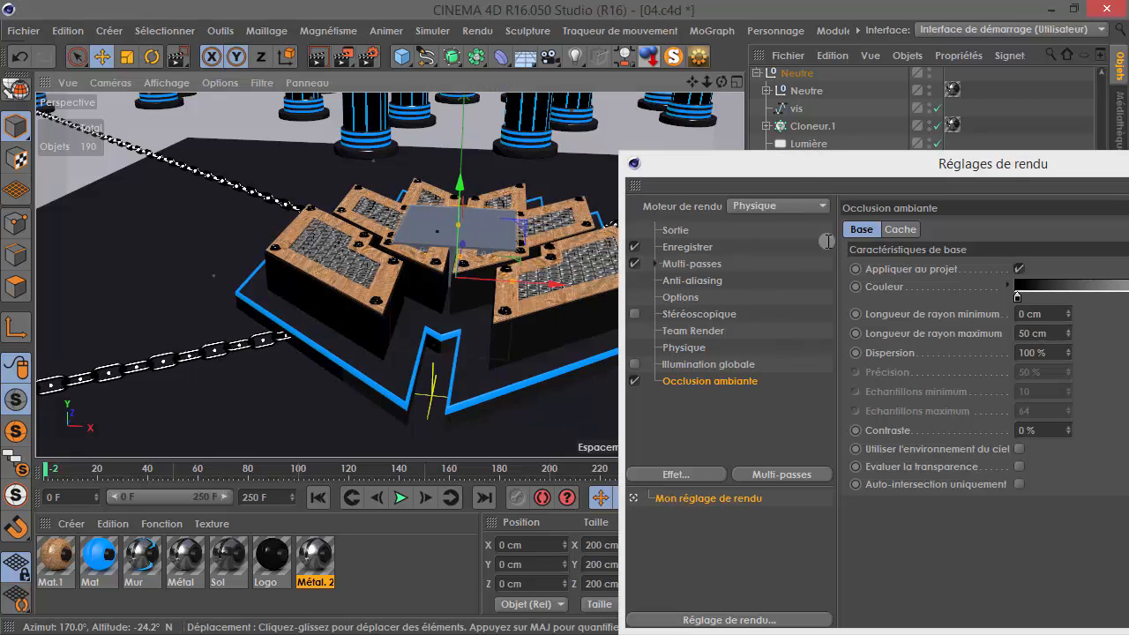
- Delete the reference cube from the scene
left_click_drag(711, 163, 812, 351)
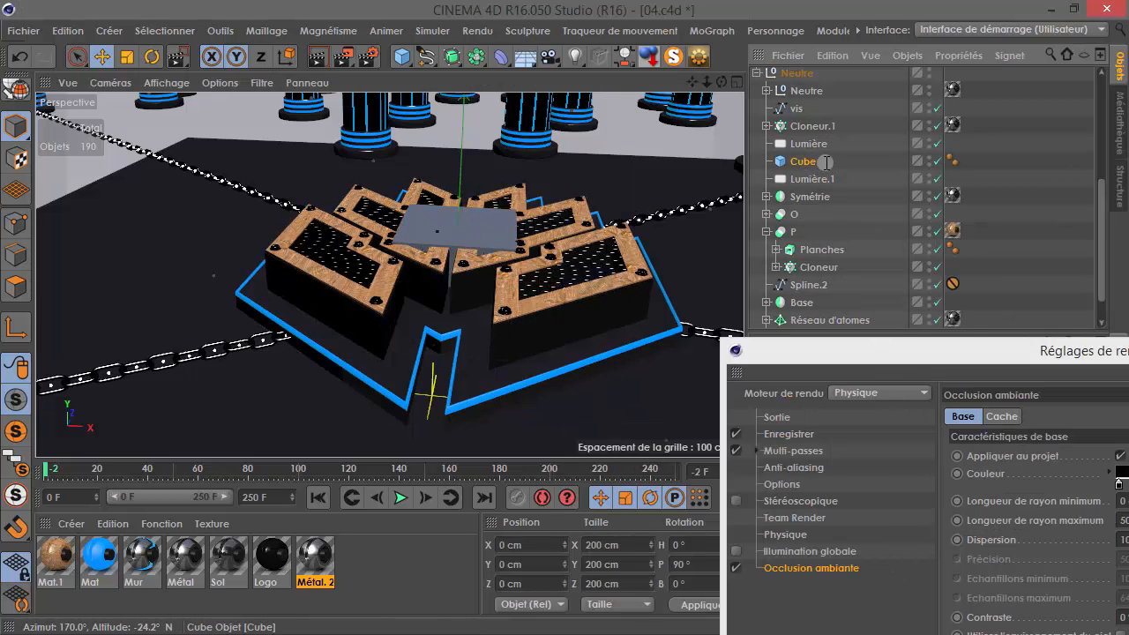
key("Delete")
scroll(347, 257, "down", 3)
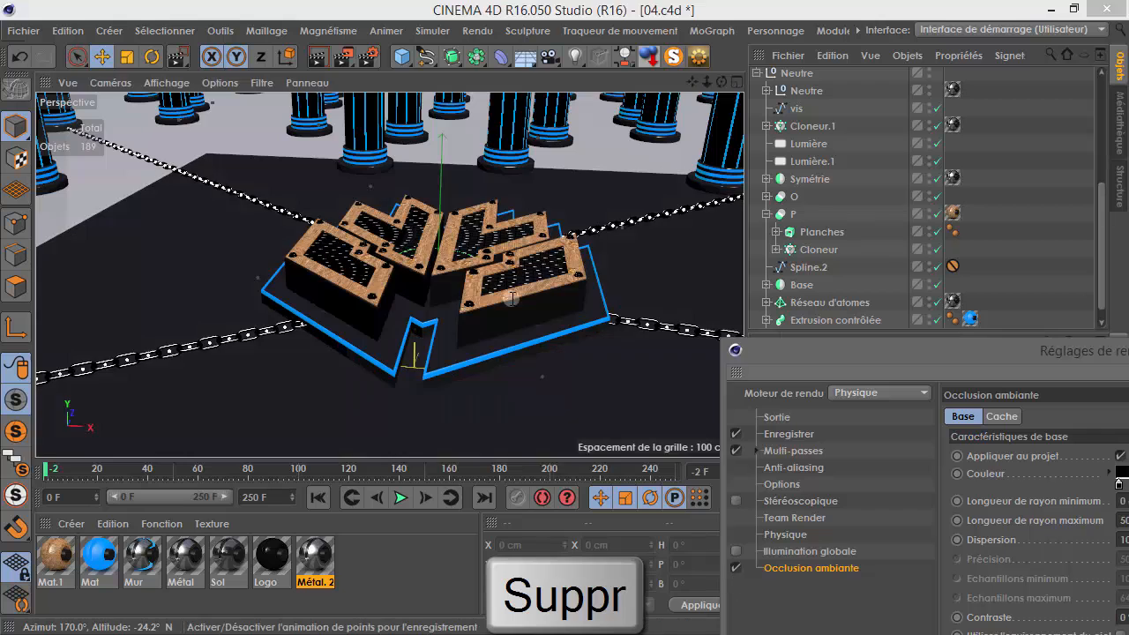
- Disable Multi-passes in the render settings and remove all of its existing passes
left_click(738, 625)
left_click(757, 451)
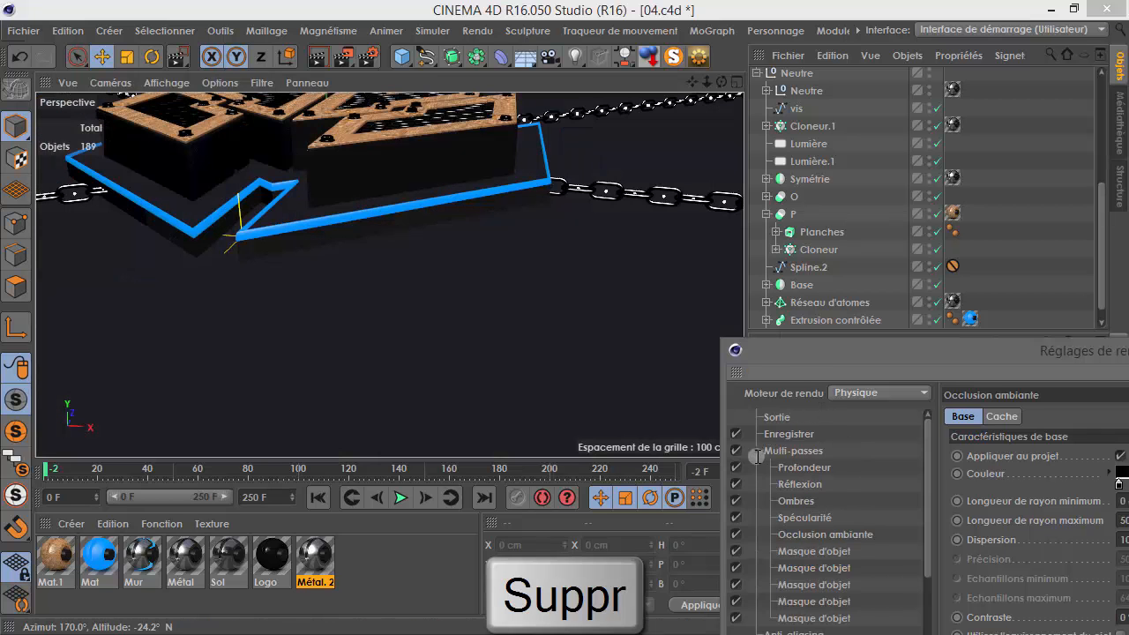
scroll(775, 485, "down", 3)
scroll(792, 496, "up", 3)
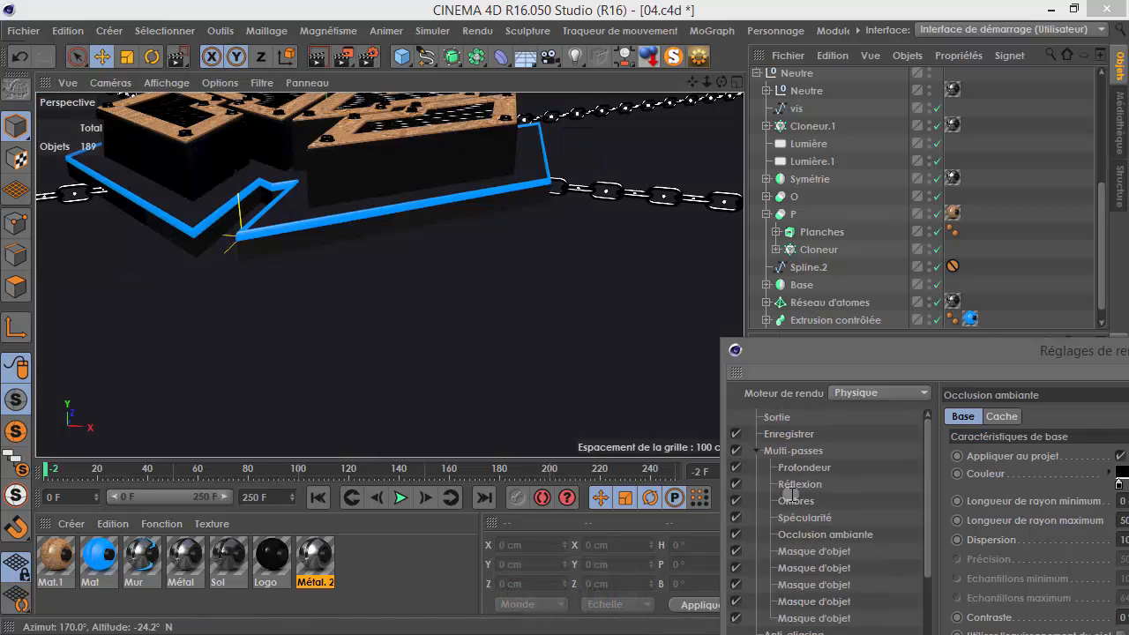
left_click(746, 450)
left_click(796, 452)
right_click(795, 451)
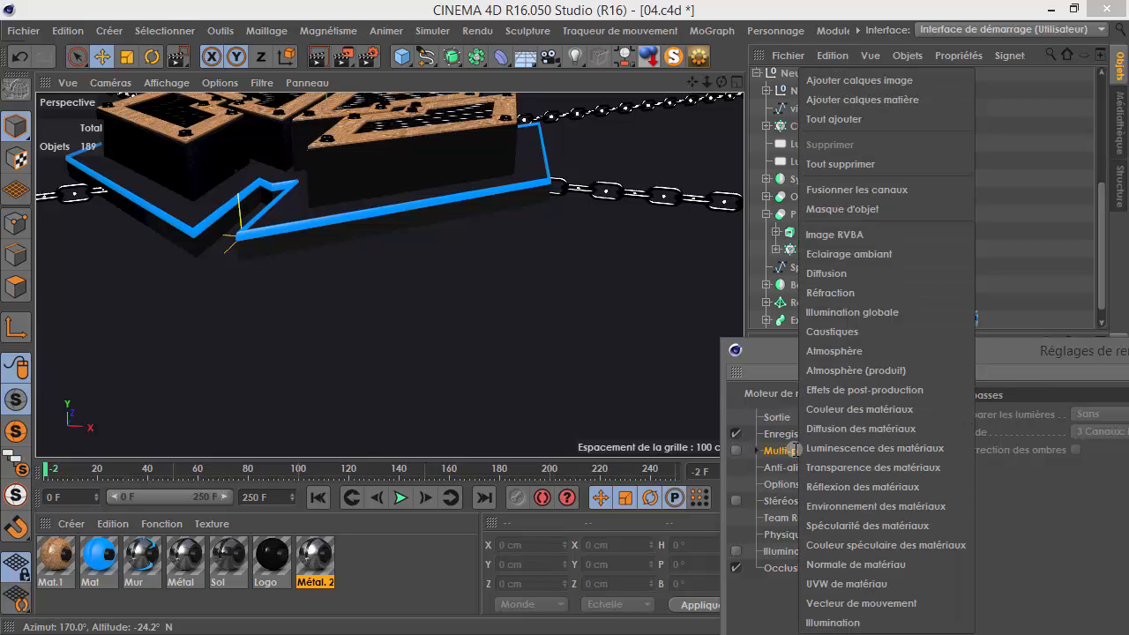
left_click(840, 164)
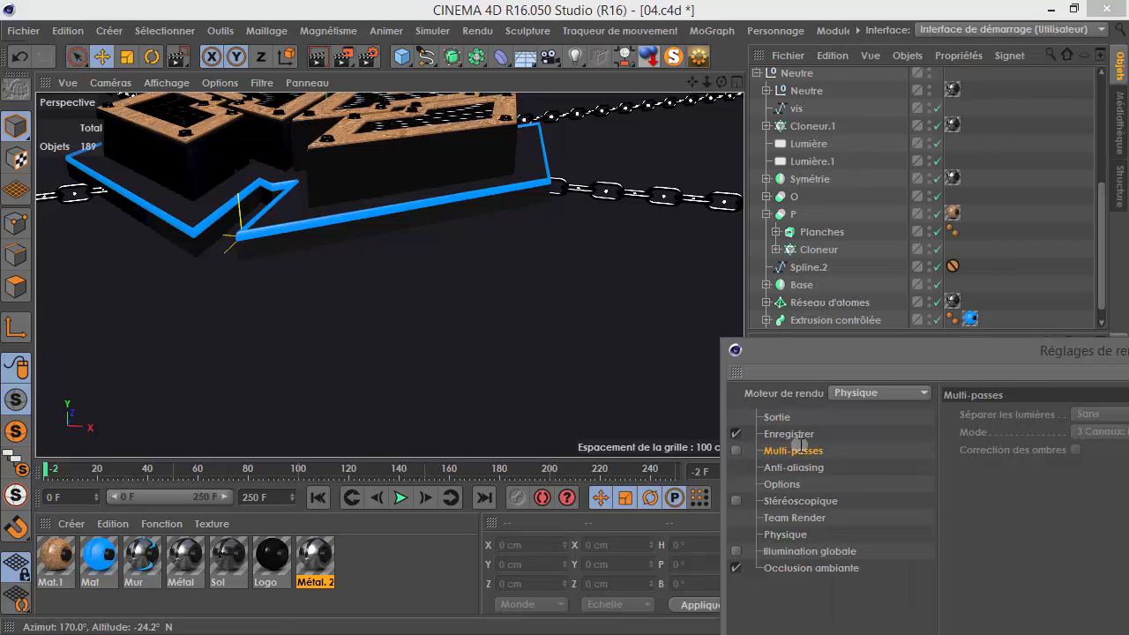
- Add an Occlusion ambiante pass to the multi-pass render output
left_click_drag(835, 343, 718, 68)
left_click(757, 385)
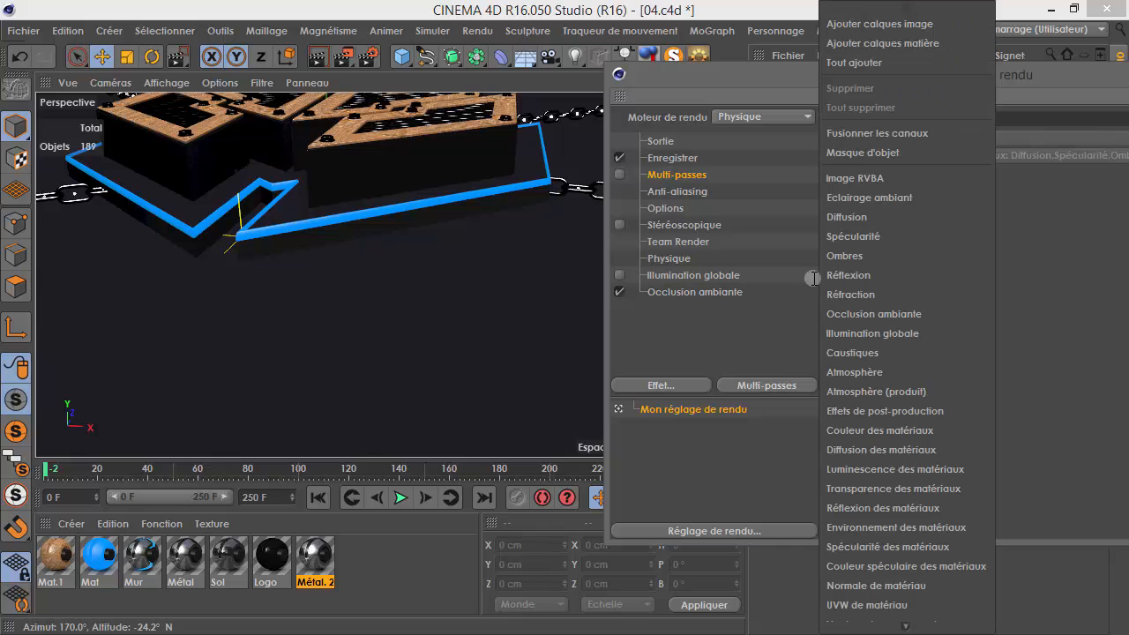
left_click(883, 313)
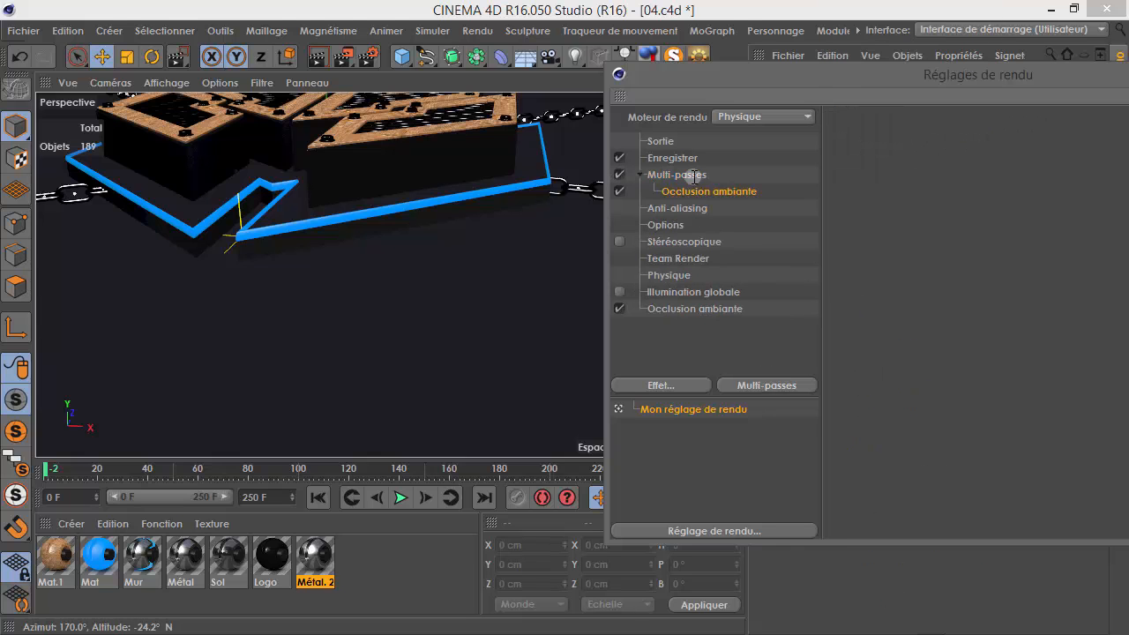
- Set the output frame range to Image courante and close the render settings
left_click(662, 141)
left_click(1047, 340)
left_click(1036, 373)
left_click_drag(918, 74, 547, 139)
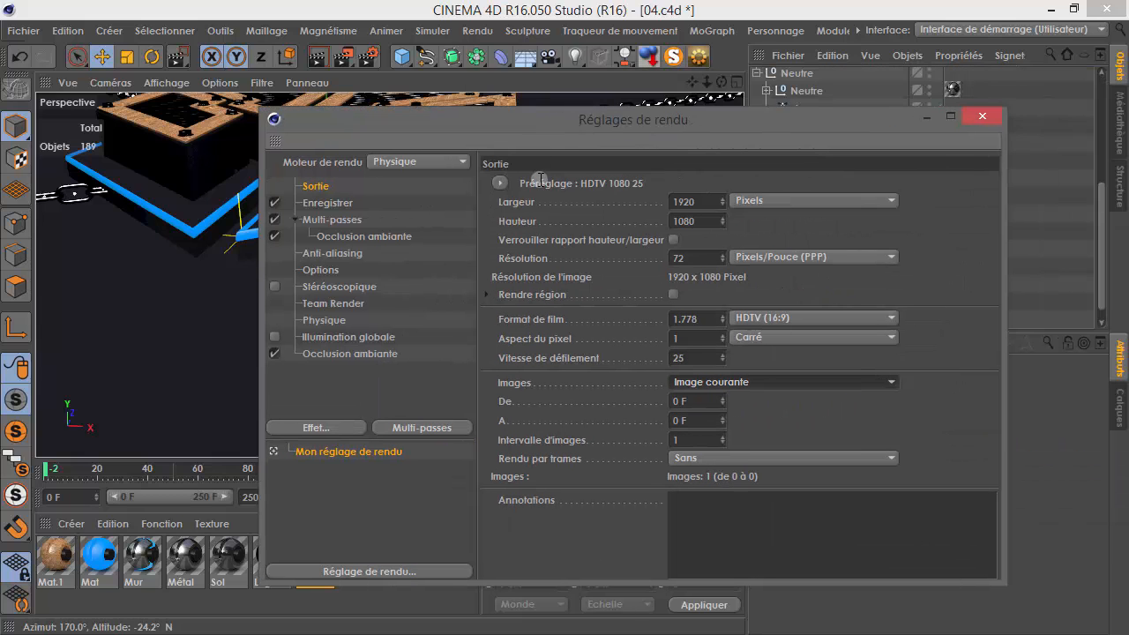
left_click(982, 115)
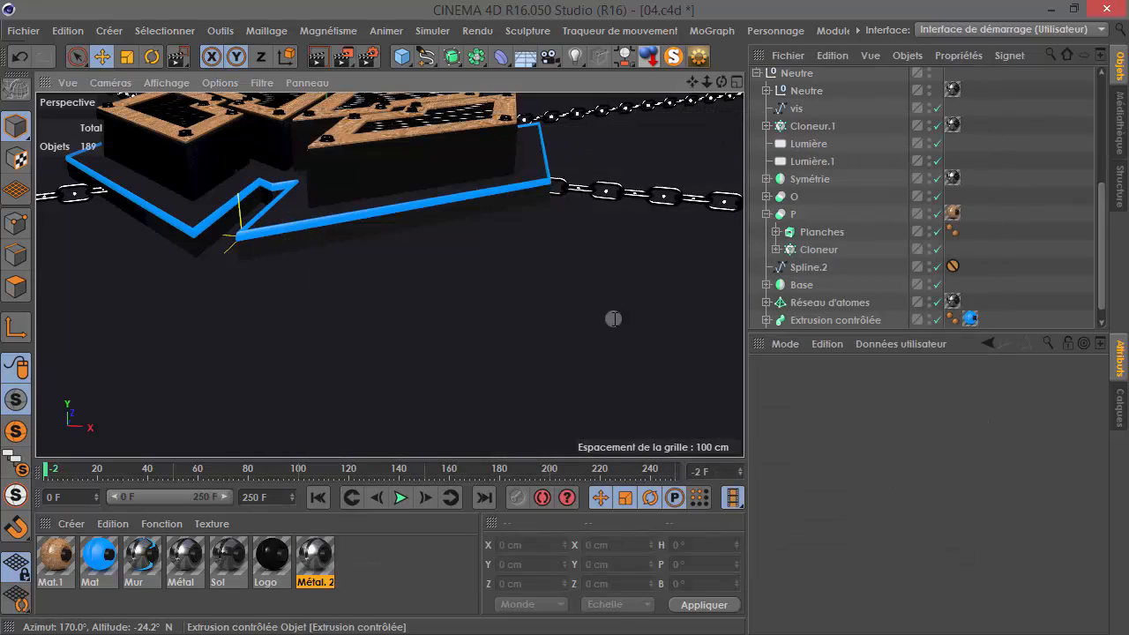
left_click_drag(601, 318, 449, 302, "alt")
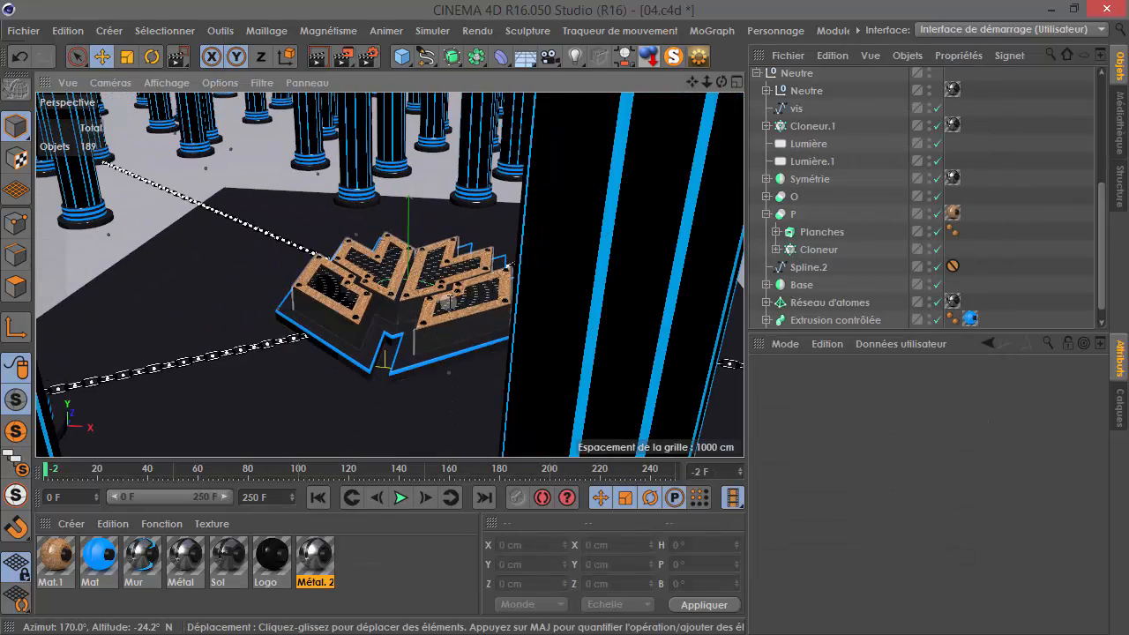
left_click_drag(721, 82, 566, 318)
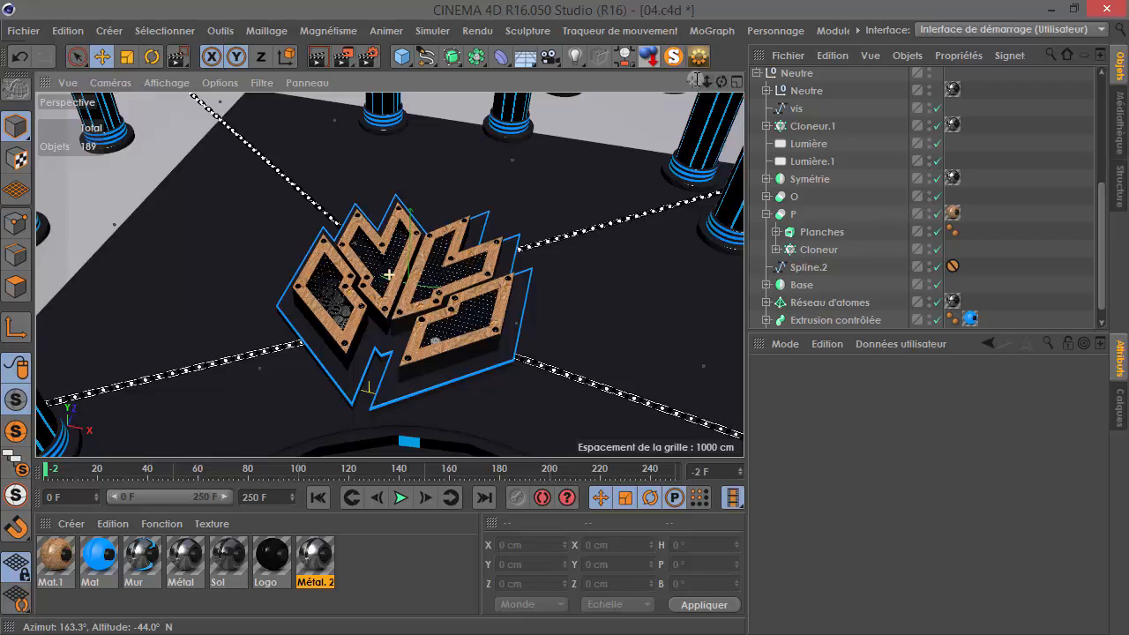
left_click_drag(696, 81, 540, 322)
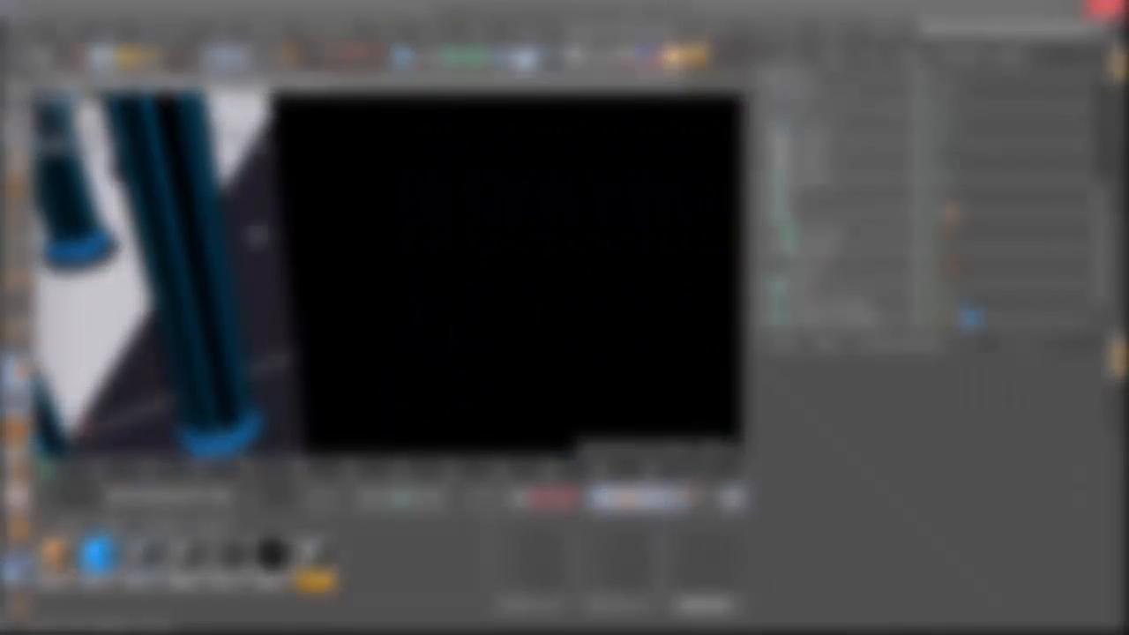